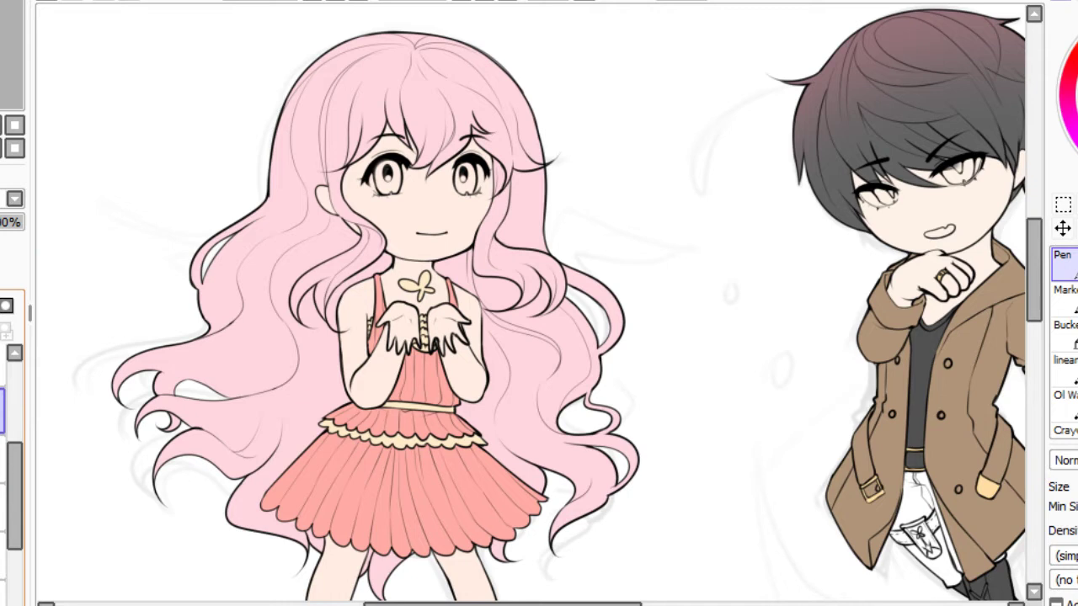
Fill both irises of the pink-haired girl with flat grey using the Pen tool.
left_click(2, 460)
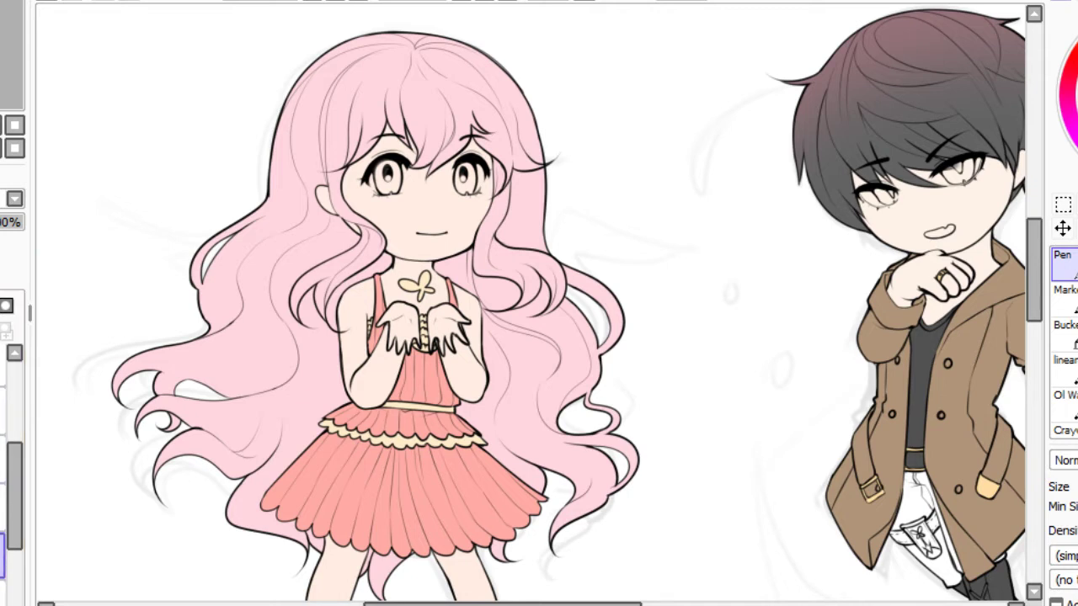
left_click_drag(472, 244, 539, 308)
scroll(534, 301, "up", 2)
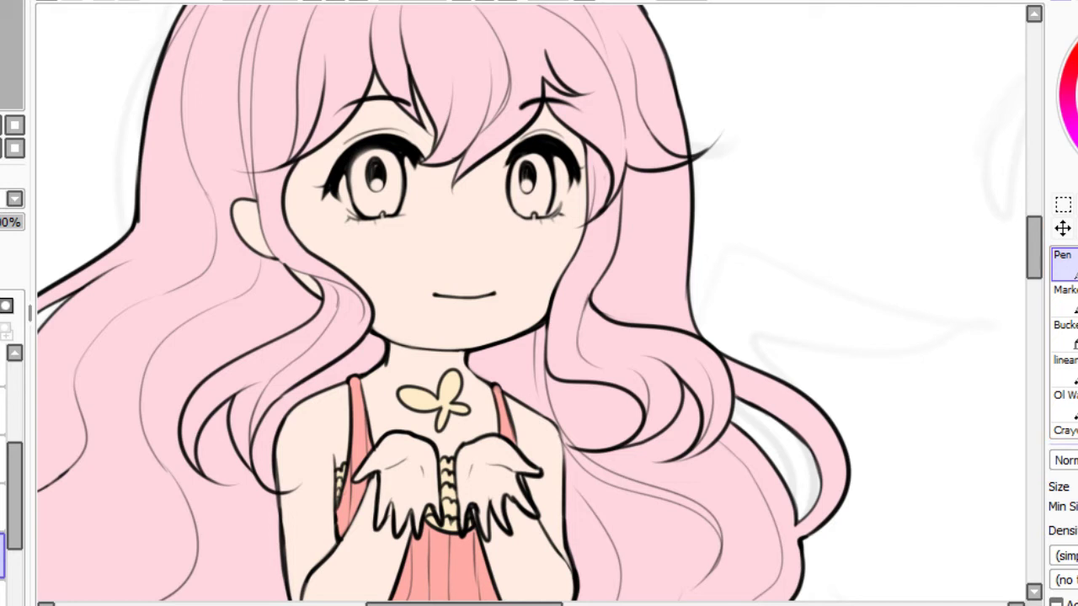
mouse_move(364, 179)
left_mouse_down()
mouse_move(363, 212)
mouse_move(352, 200)
mouse_move(397, 212)
mouse_move(399, 149)
mouse_move(405, 201)
mouse_move(383, 198)
mouse_move(390, 168)
mouse_move(364, 172)
mouse_move(375, 156)
mouse_move(390, 169)
mouse_move(361, 166)
left_mouse_up()
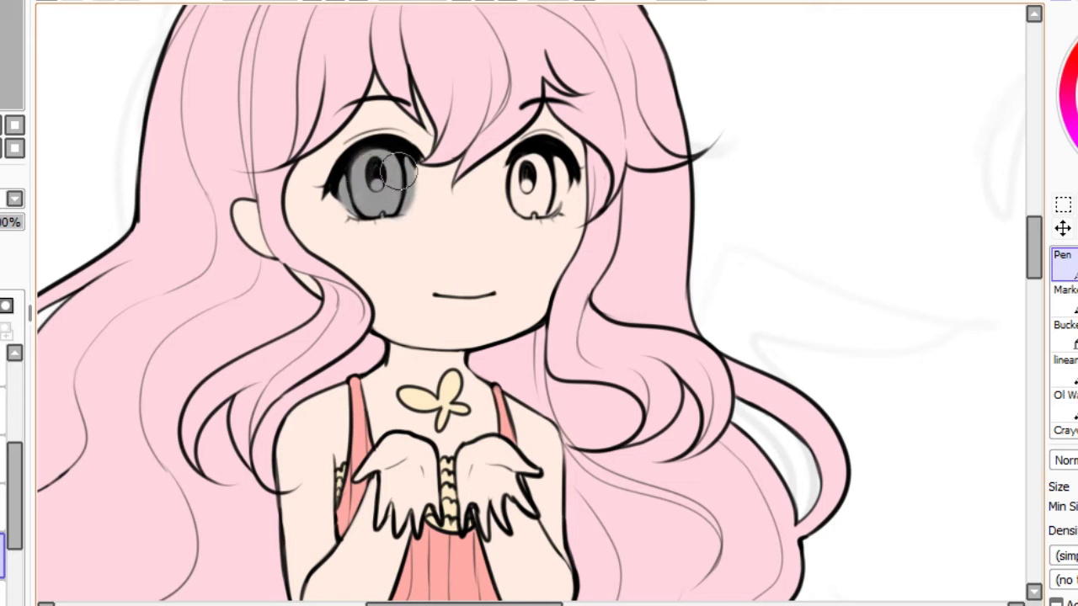
mouse_move(528, 164)
left_mouse_down()
mouse_move(519, 197)
mouse_move(526, 172)
mouse_move(510, 184)
mouse_move(530, 196)
mouse_move(517, 175)
mouse_move(512, 194)
mouse_move(546, 204)
mouse_move(526, 207)
mouse_move(560, 193)
mouse_move(536, 207)
mouse_move(563, 179)
mouse_move(537, 212)
mouse_move(564, 175)
mouse_move(561, 163)
mouse_move(527, 175)
mouse_move(539, 150)
left_mouse_up()
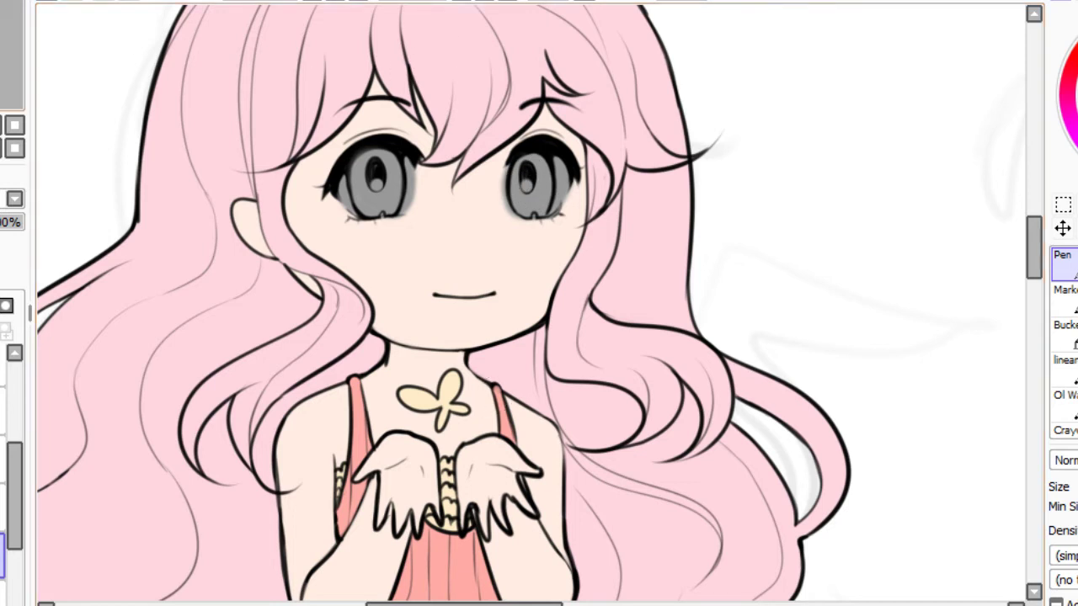
Fill both eyes of the dark-haired boy with the same flat grey.
key("Home")
scroll(531, 301, "up", 4)
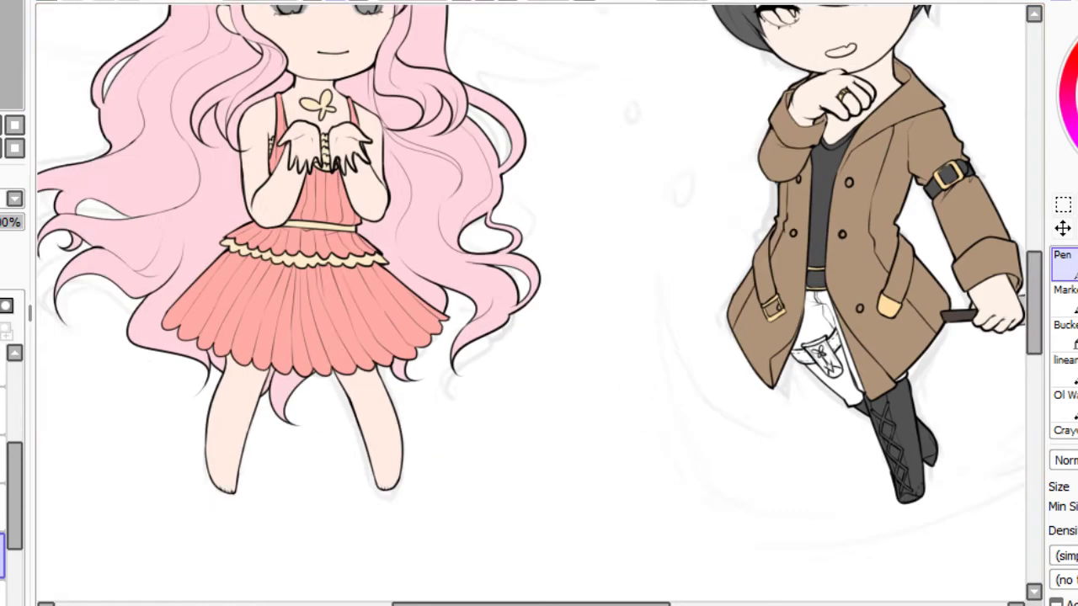
left_click_drag(340, 310, 275, 392)
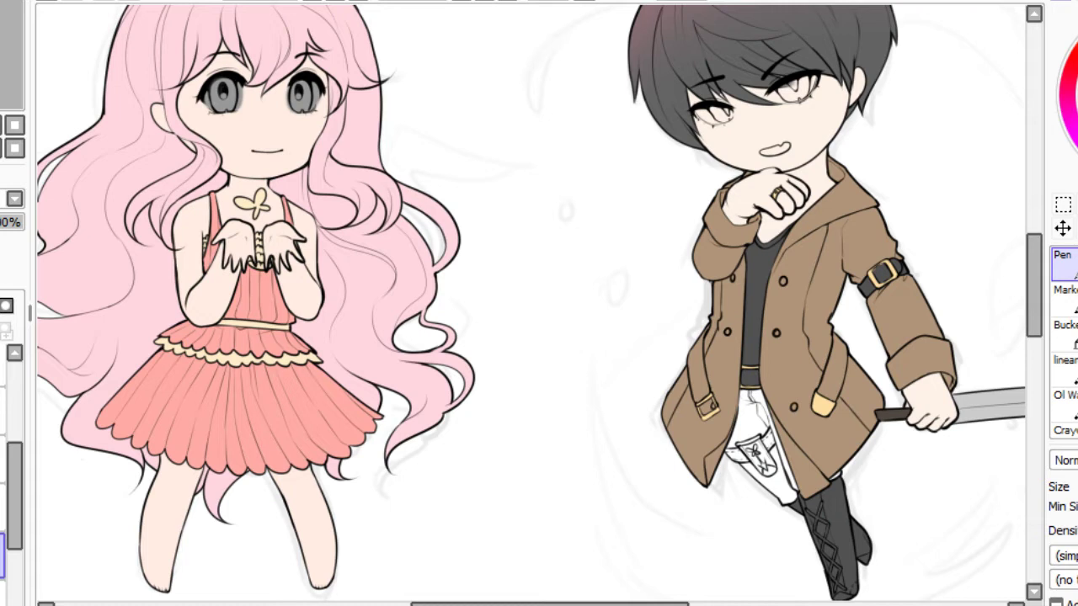
left_click_drag(581, 253, 482, 335)
left_click_drag(581, 252, 415, 348)
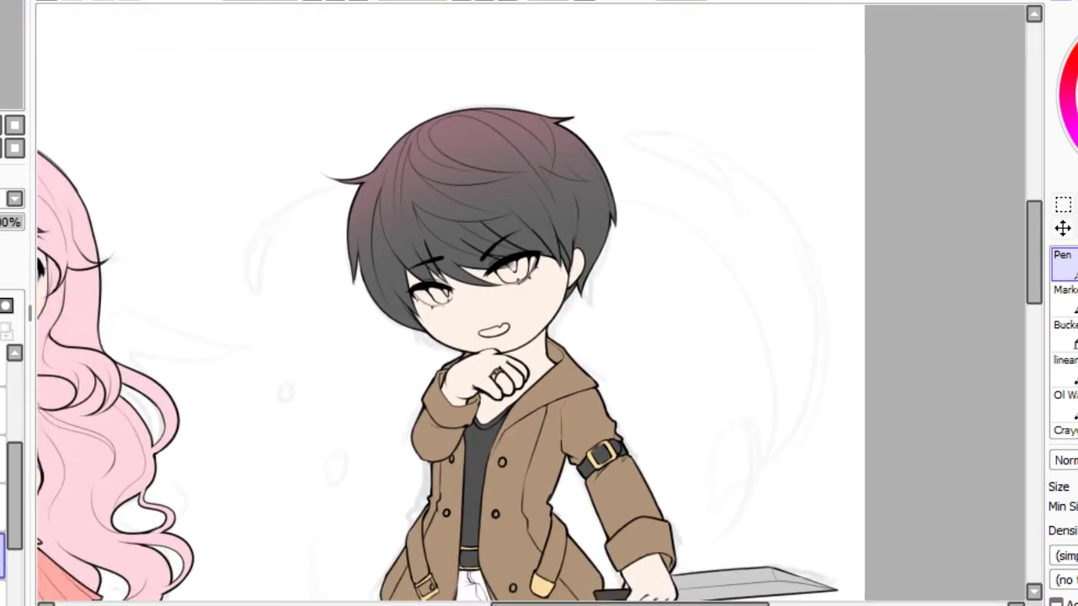
scroll(531, 303, "up", 4)
mouse_move(454, 168)
left_mouse_down()
mouse_move(406, 195)
mouse_move(375, 179)
mouse_move(429, 202)
mouse_move(402, 202)
mouse_move(481, 189)
mouse_move(436, 208)
mouse_move(515, 162)
mouse_move(491, 180)
mouse_move(542, 117)
mouse_move(517, 169)
mouse_move(527, 136)
mouse_move(494, 188)
mouse_move(521, 144)
mouse_move(442, 166)
mouse_move(482, 141)
mouse_move(478, 128)
mouse_move(384, 179)
mouse_move(428, 203)
mouse_move(467, 185)
mouse_move(402, 200)
mouse_move(478, 178)
mouse_move(444, 169)
left_mouse_up()
mouse_move(86, 250)
left_mouse_down()
mouse_move(117, 264)
mouse_move(68, 254)
mouse_move(119, 289)
mouse_move(103, 280)
mouse_move(187, 283)
mouse_move(148, 292)
mouse_move(191, 282)
mouse_move(143, 296)
mouse_move(204, 262)
mouse_move(122, 257)
mouse_move(154, 278)
mouse_move(115, 259)
left_mouse_up()
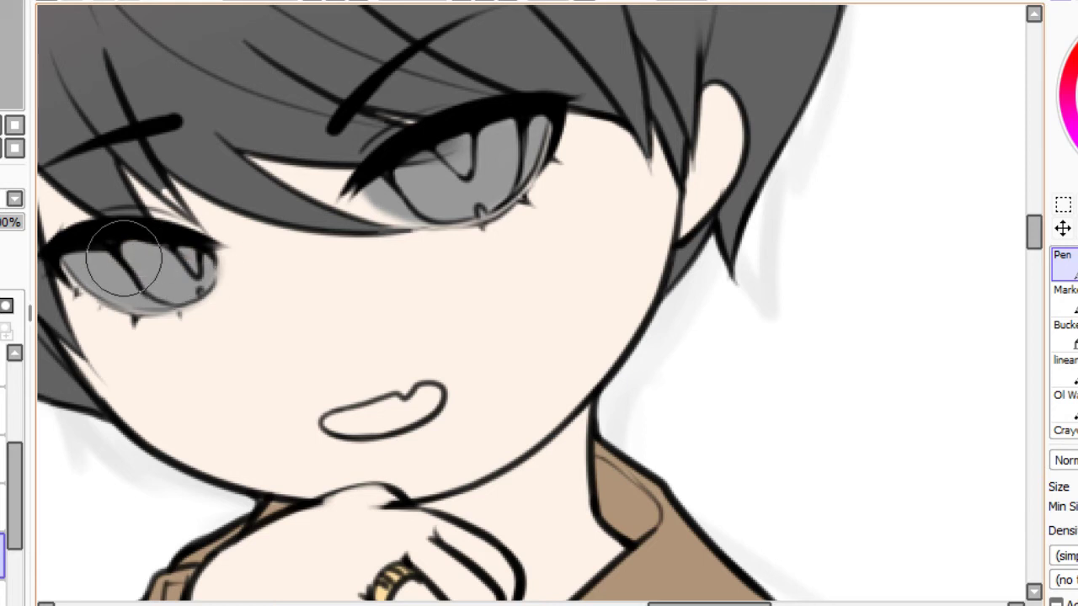
mouse_move(384, 176)
left_mouse_down()
mouse_move(454, 186)
mouse_move(385, 174)
left_mouse_up()
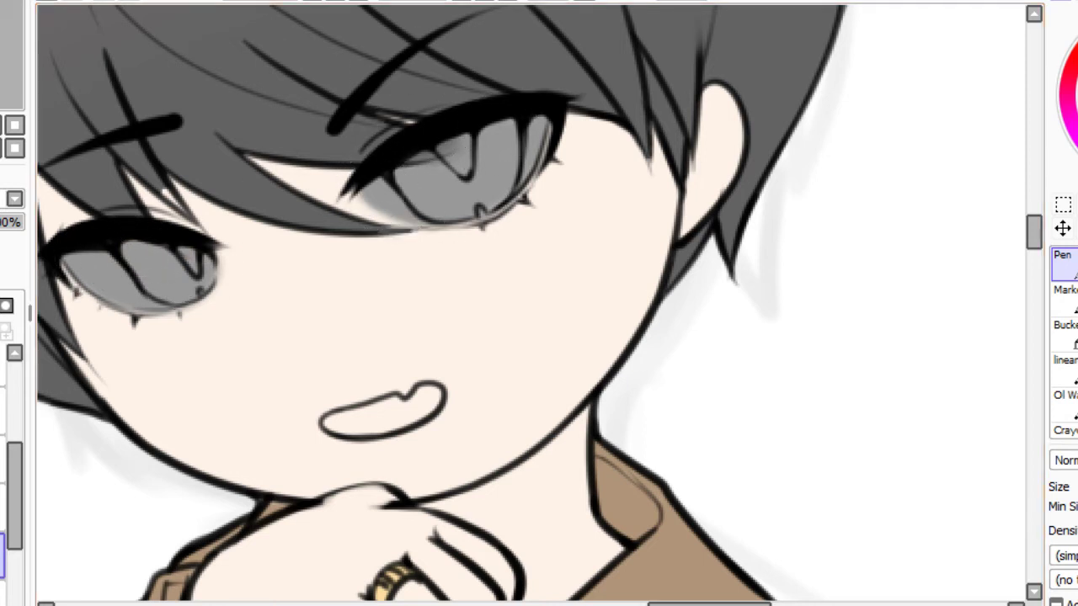
Fill the inside of the boy's open mouth with flat coral red.
scroll(12, 55, "down", 3)
mouse_move(12, 56)
left_mouse_down()
mouse_move(0, 59)
mouse_move(11, 56)
left_mouse_up()
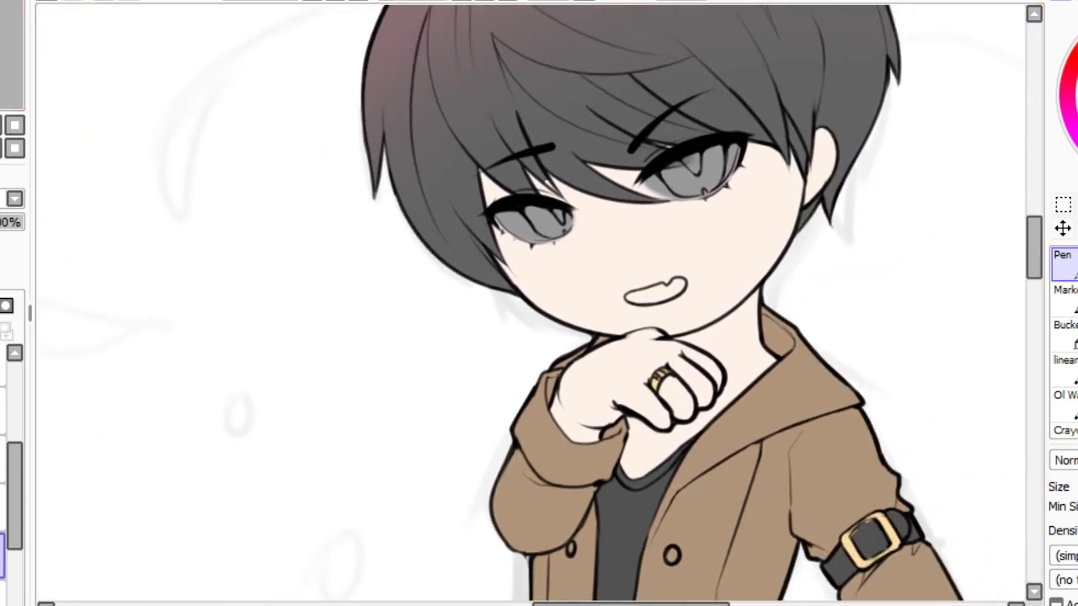
scroll(532, 299, "up", 2)
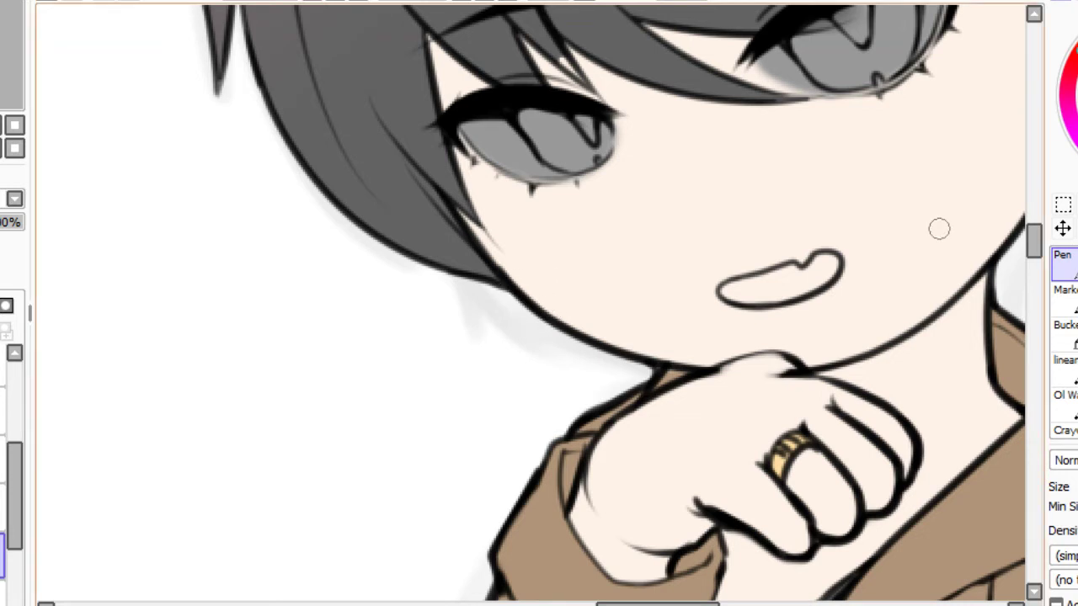
mouse_move(733, 291)
left_mouse_down()
mouse_move(767, 275)
mouse_move(436, 408)
left_mouse_up()
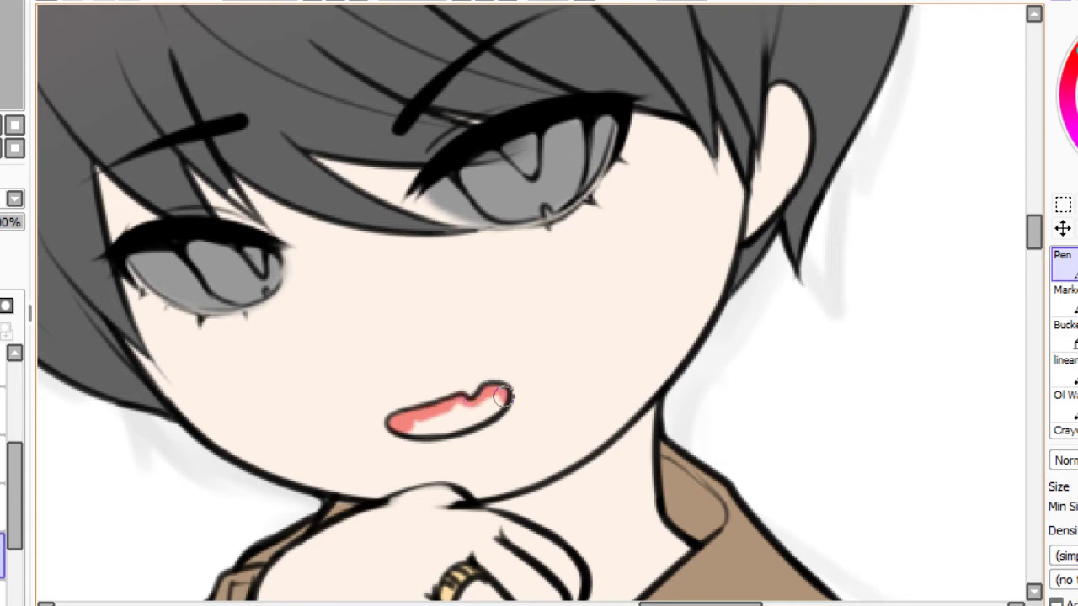
left_click_drag(501, 395, 481, 407)
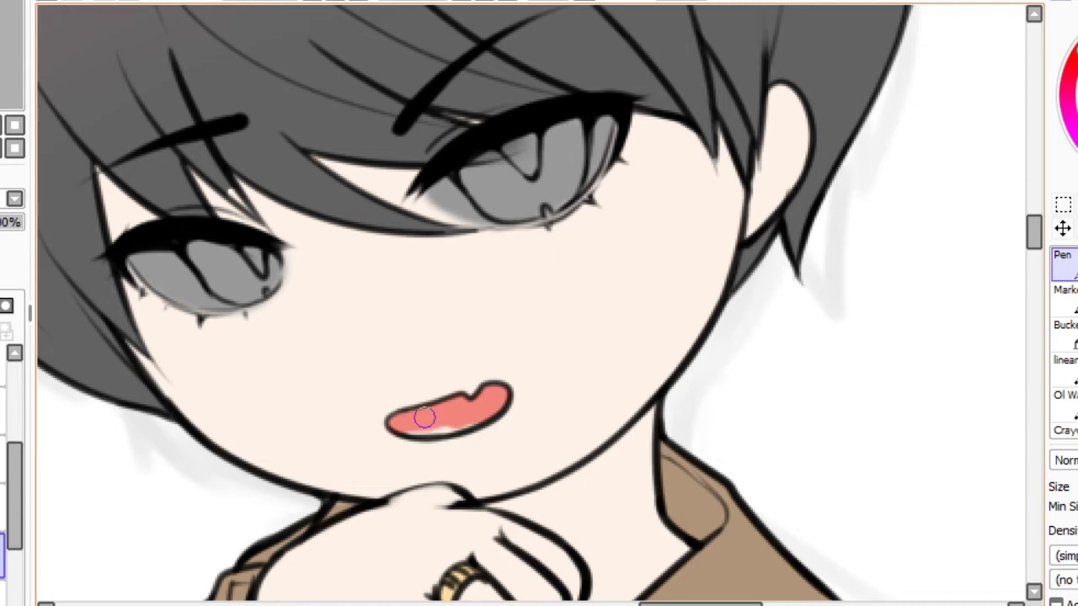
mouse_move(404, 430)
left_mouse_down()
mouse_move(471, 416)
mouse_move(422, 427)
left_mouse_up()
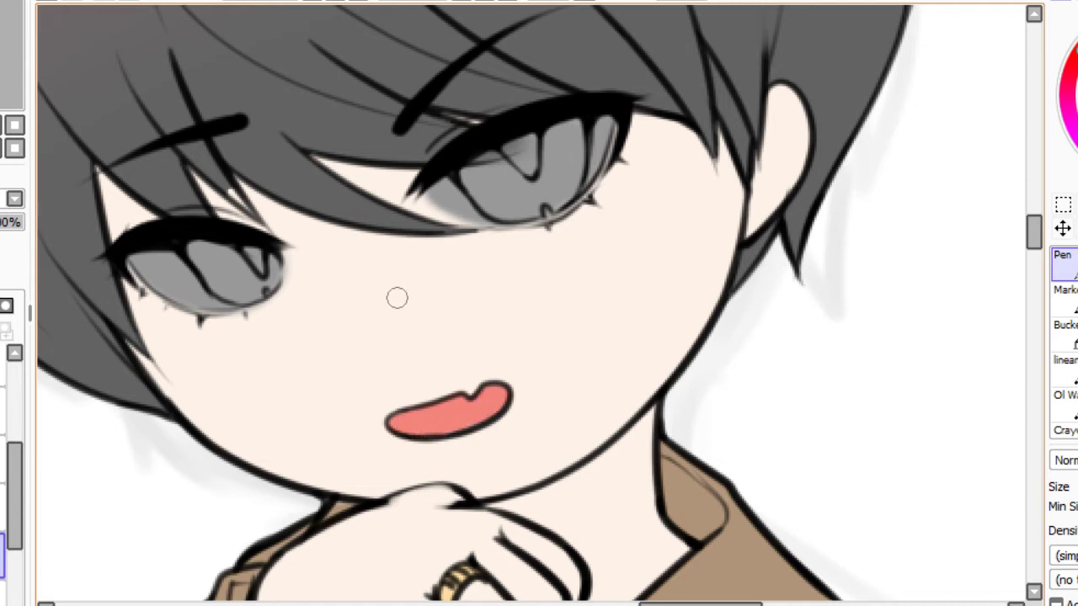
Try a thin darker red shading stroke along the upper part of the boy's mouth.
scroll(531, 303, "down", 8)
scroll(532, 303, "up", 3)
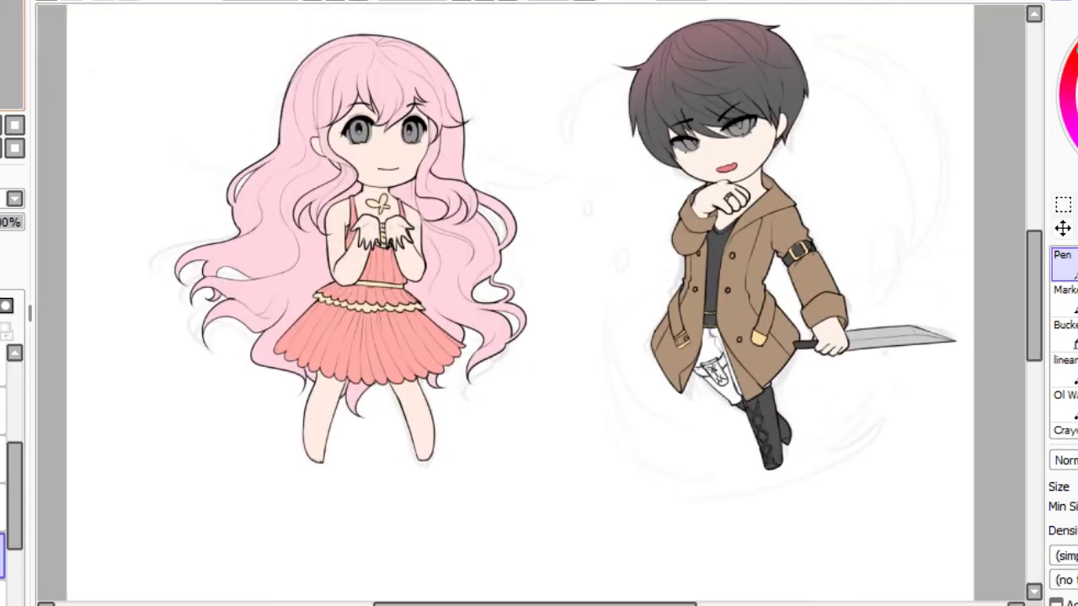
left_click_drag(538, 303, 517, 325)
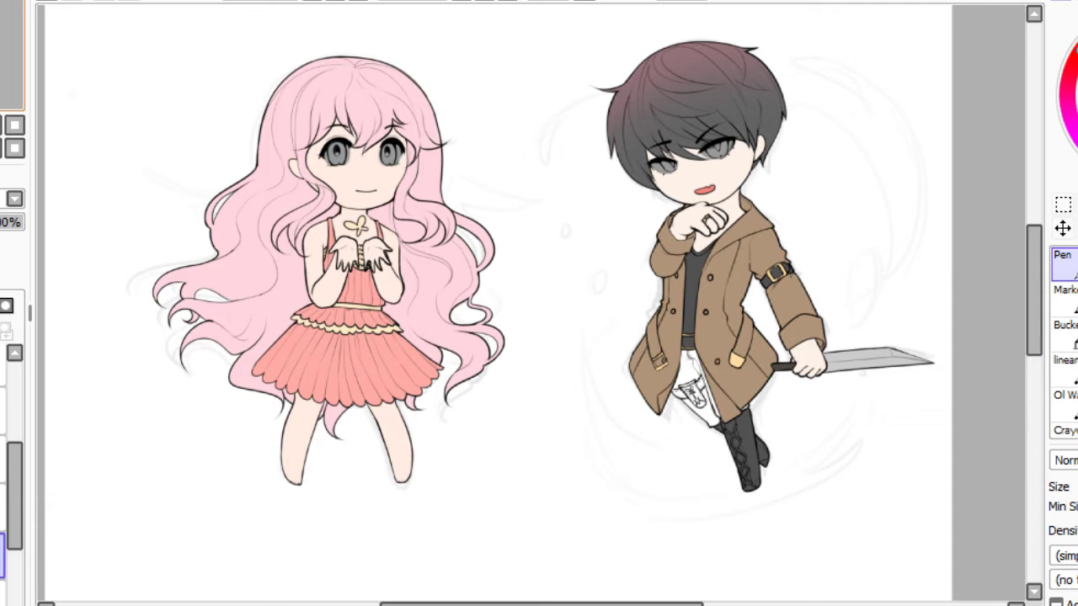
key("Right")
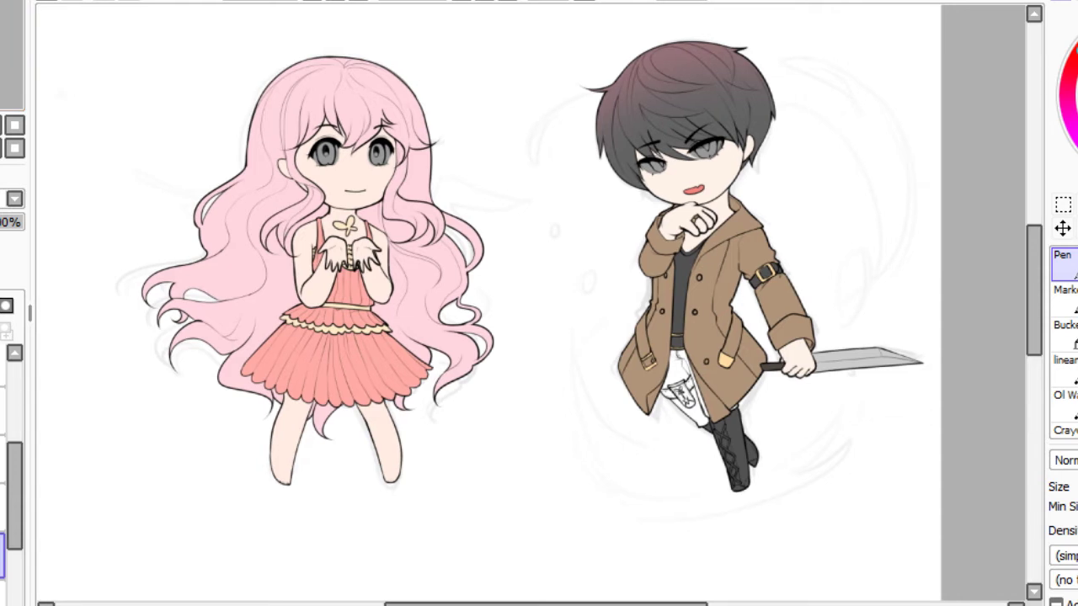
left_click_drag(4, 38, 16, 29)
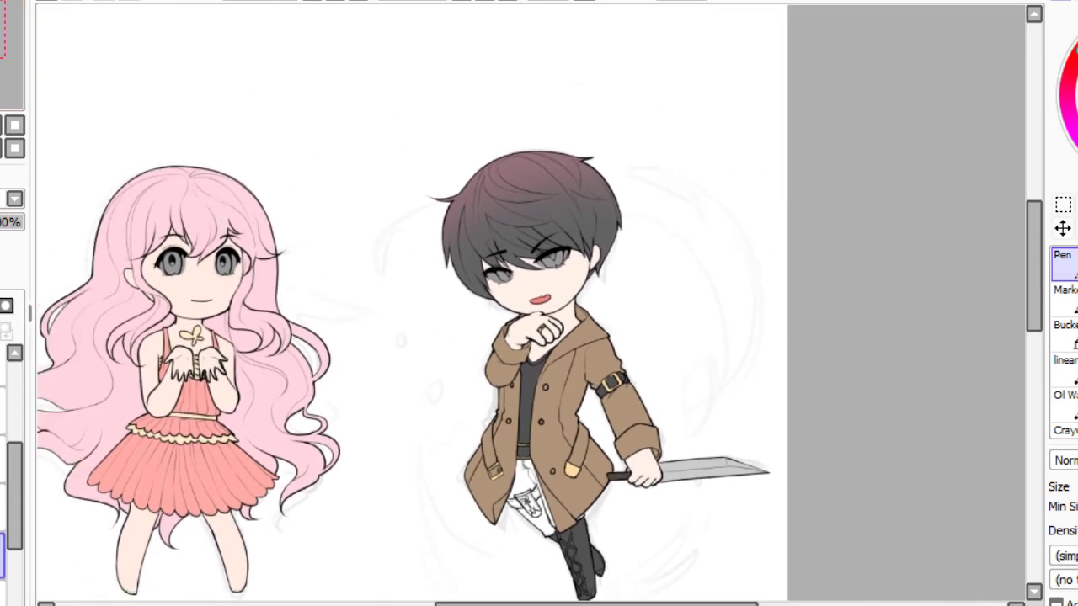
left_click_drag(0, 125, 5, 125)
scroll(160, 56, "up", 3)
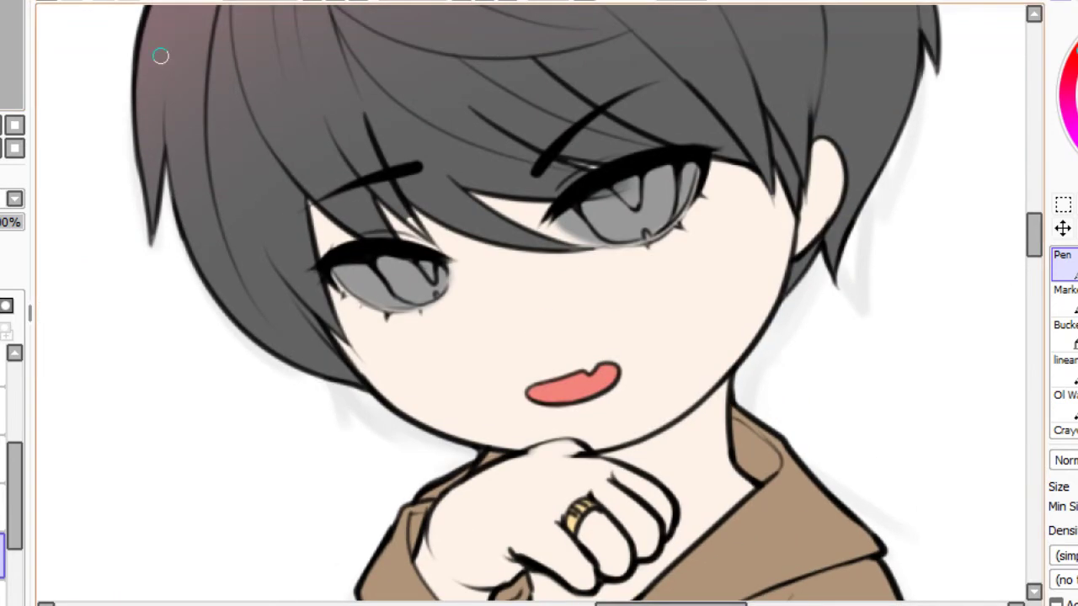
left_click_drag(534, 402, 641, 391)
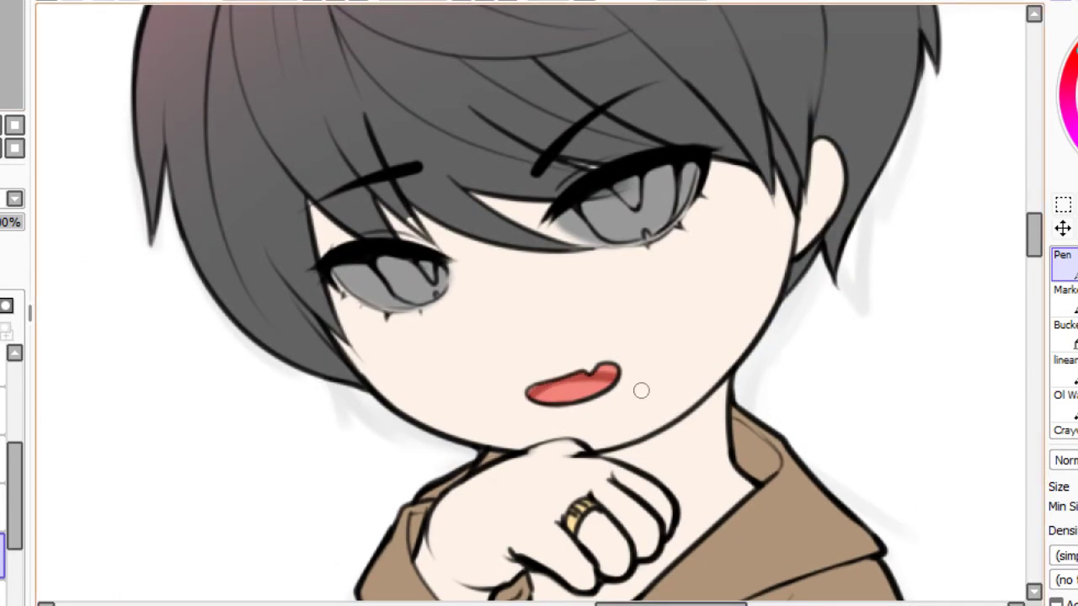
key("ctrl+z")
Shade the boy's mouth dark red with a larger soft brush, leaving a lighter area along its lower middle.
key("]")
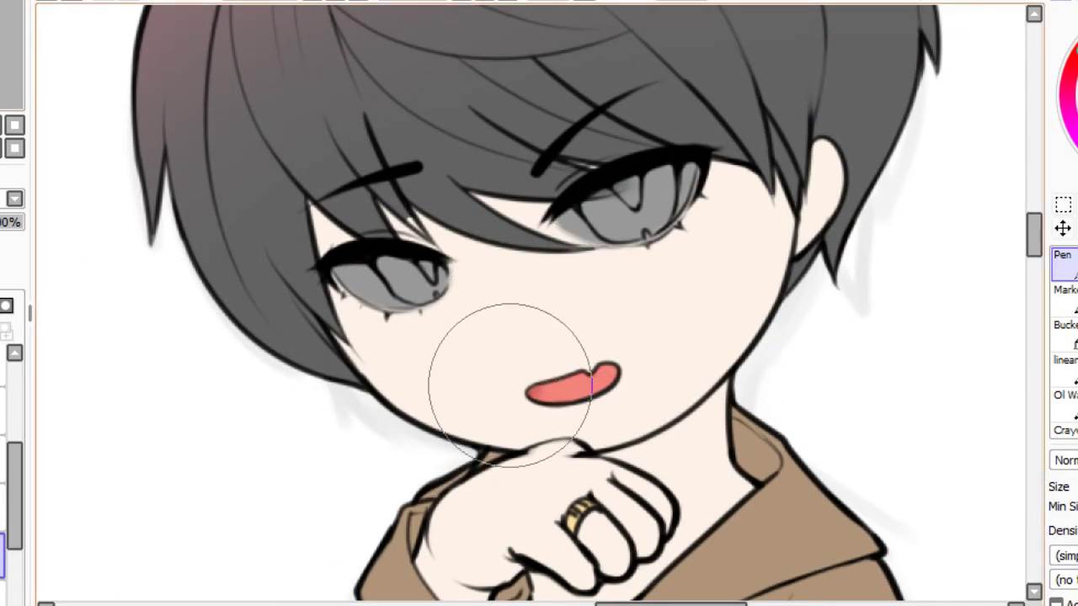
left_click_drag(510, 386, 672, 402)
key("ctrl+z")
key("ctrl+y")
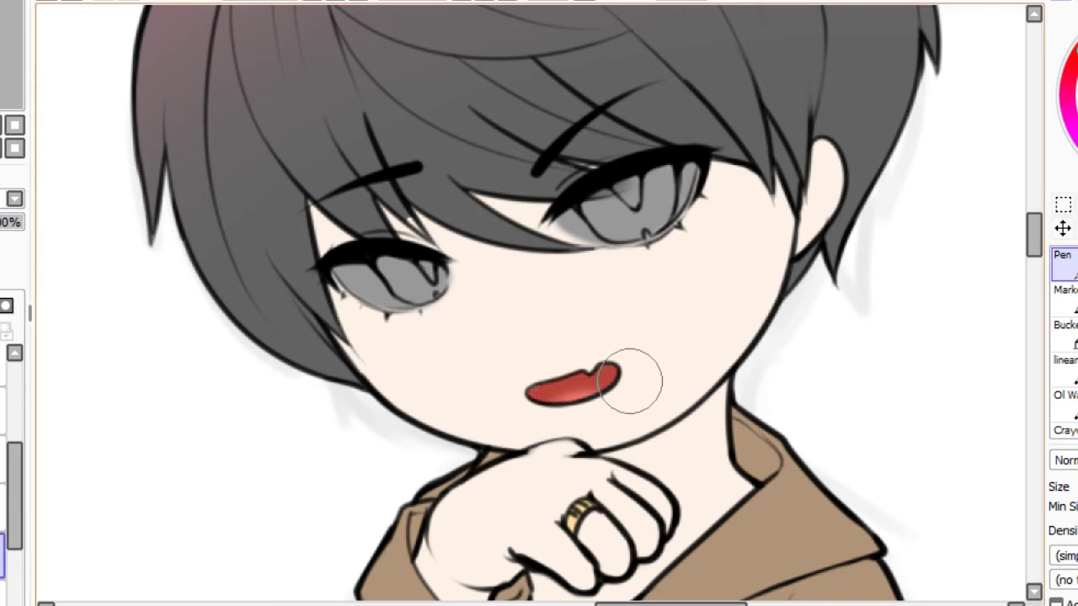
key("ctrl+z")
key("ctrl+y")
left_click_drag(518, 412, 680, 407)
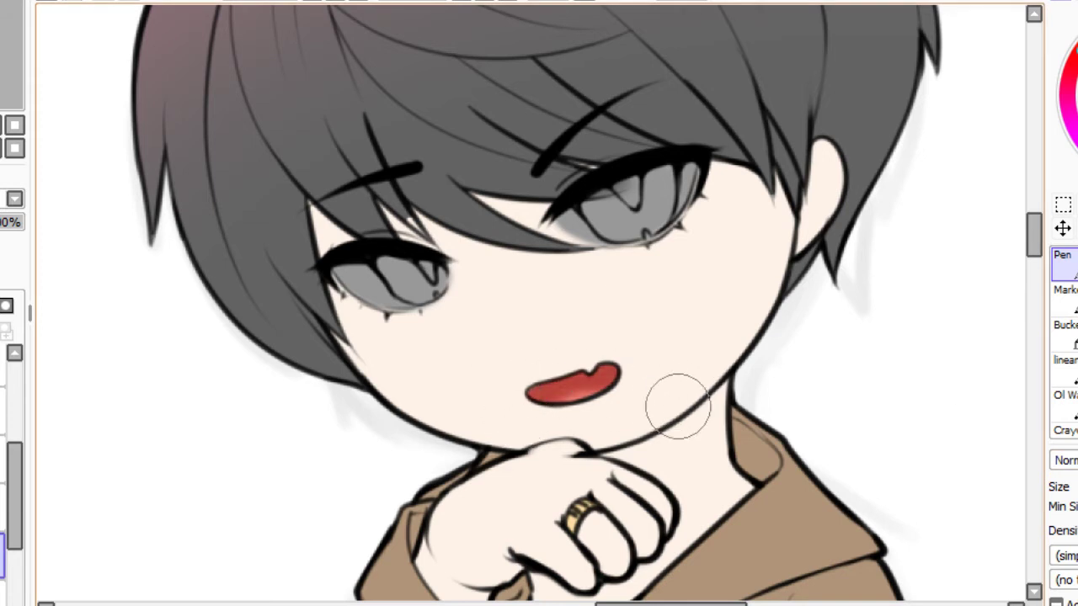
key("ctrl+z")
left_click_drag(527, 397, 666, 389)
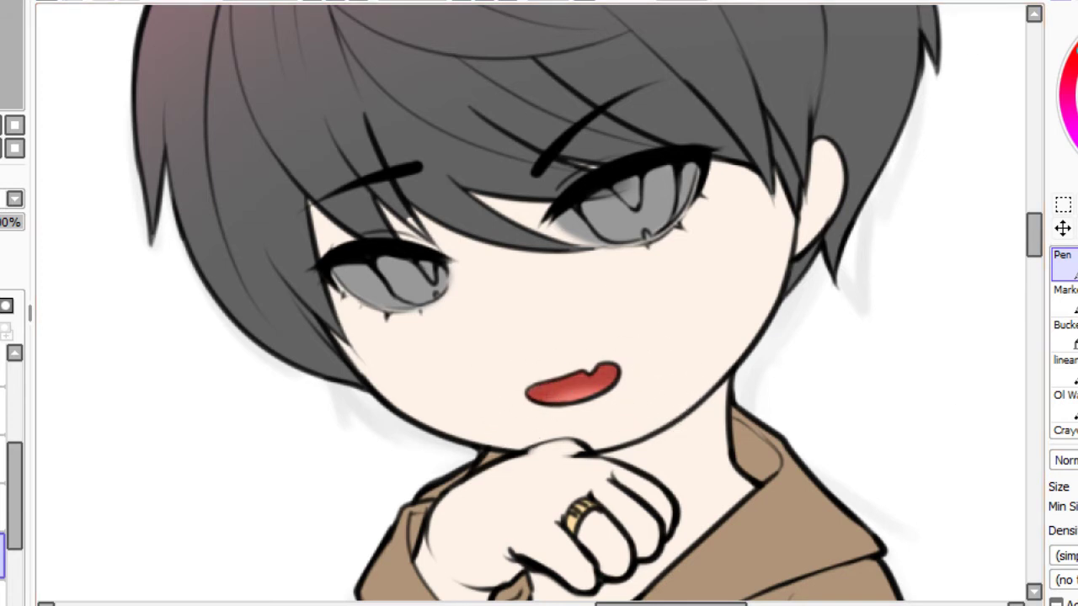
Paint soft white over the lower part of both of the boy's irises, fading into the grey above.
mouse_move(581, 241)
left_mouse_down()
mouse_move(706, 204)
mouse_move(633, 269)
mouse_move(682, 221)
mouse_move(645, 216)
mouse_move(668, 233)
left_mouse_up()
key("ctrl+z")
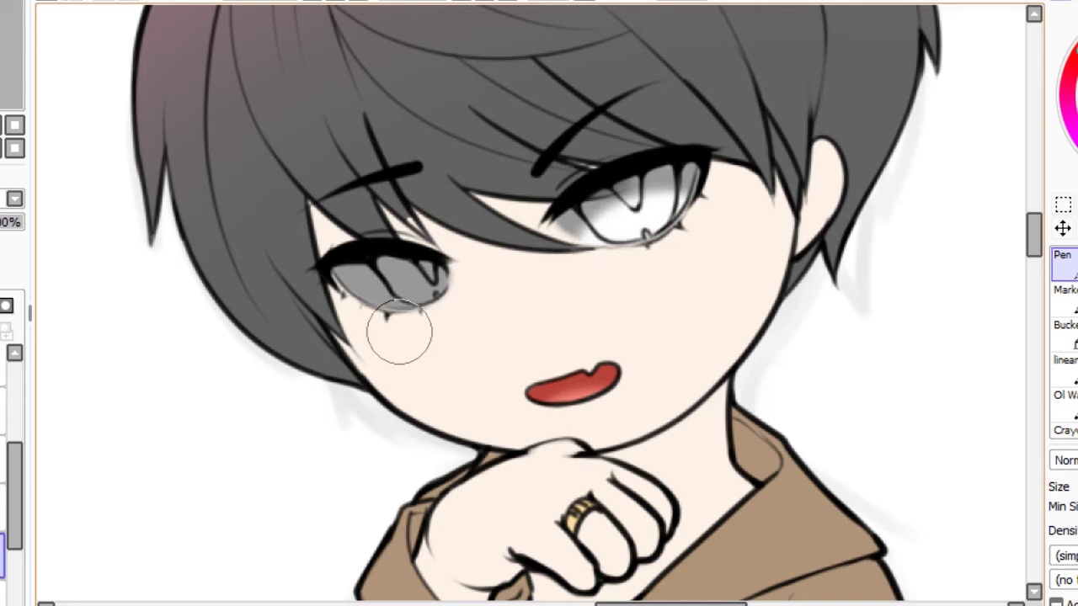
left_click_drag(402, 332, 440, 325)
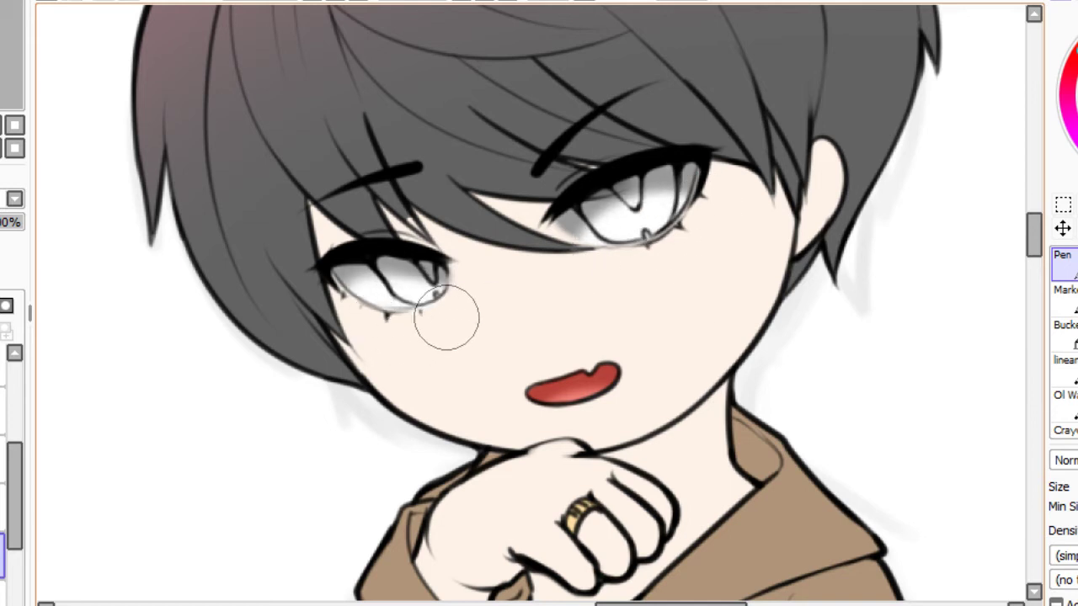
key("ctrl+z")
mouse_move(411, 318)
left_mouse_down()
mouse_move(445, 321)
mouse_move(370, 314)
left_mouse_up()
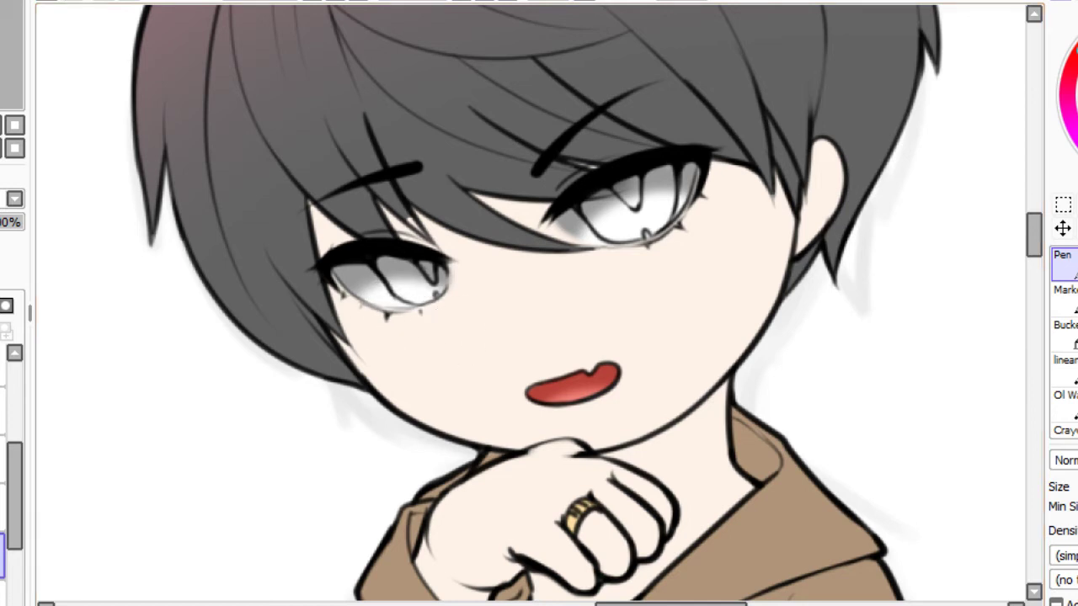
Blend the grey and white areas in both of the boy's eyes with a blending brush.
left_click(1076, 263)
mouse_move(545, 230)
left_mouse_down()
mouse_move(653, 183)
mouse_move(565, 220)
mouse_move(629, 183)
mouse_move(561, 222)
left_mouse_up()
left_click_drag(314, 297, 486, 269)
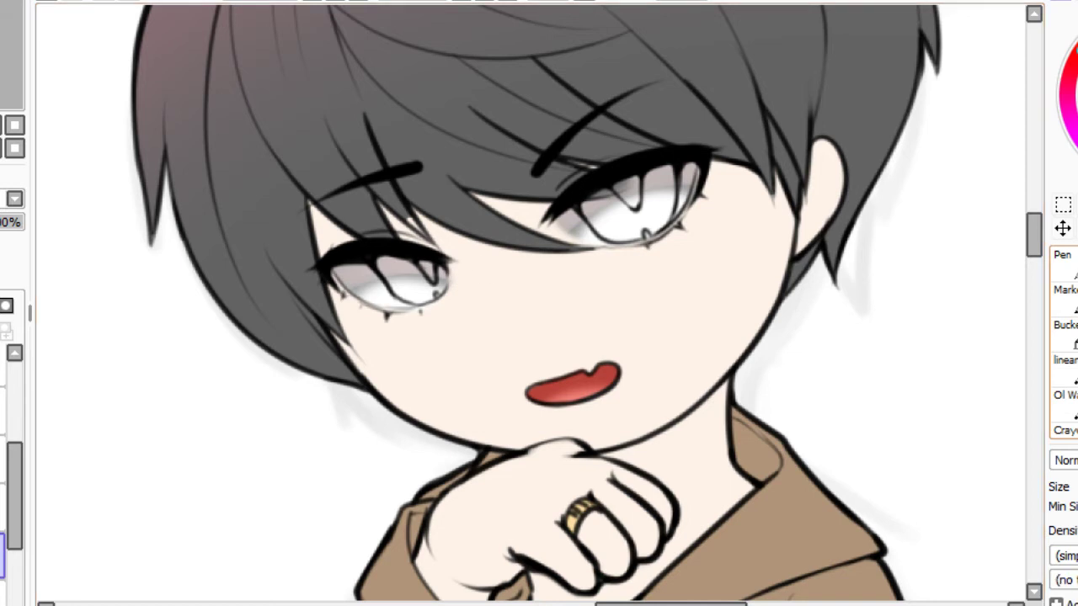
Paint soft white over the lower half of both of the pink-haired girl's irises with the Pen tool.
left_click(1062, 255)
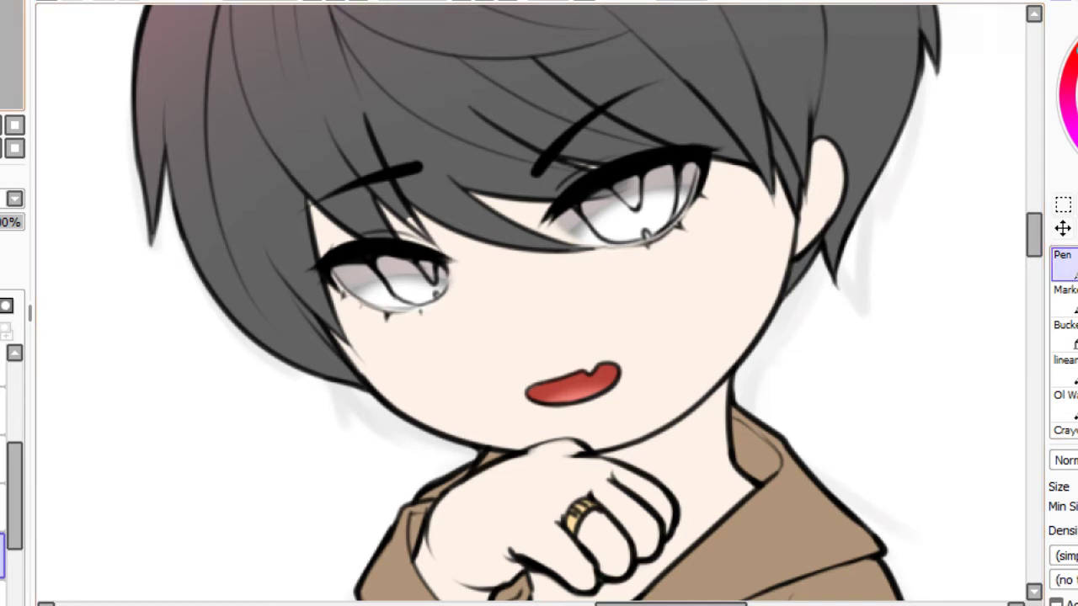
left_click_drag(10, 52, 0, 52)
mouse_move(292, 223)
left_mouse_down()
mouse_move(281, 267)
mouse_move(319, 289)
mouse_move(340, 269)
mouse_move(321, 288)
left_mouse_up()
mouse_move(534, 255)
left_mouse_down()
mouse_move(566, 254)
mouse_move(563, 264)
mouse_move(561, 246)
mouse_move(558, 277)
left_mouse_up()
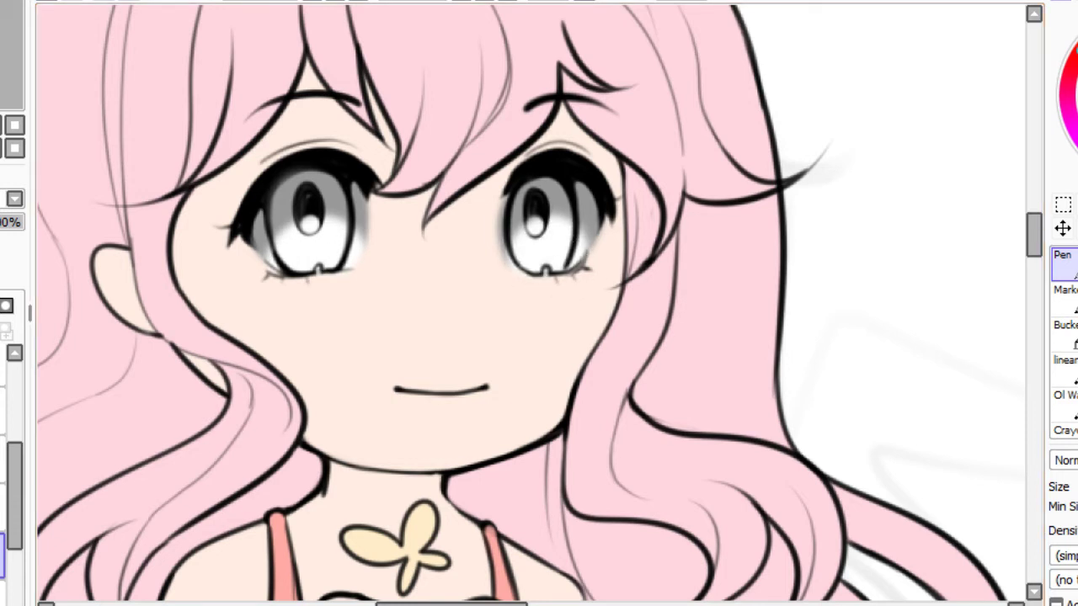
Blend the grey and white areas in both of the girl's eyes with the blending brush.
left_click(1077, 264)
mouse_move(511, 205)
left_mouse_down()
mouse_move(559, 201)
mouse_move(603, 233)
left_mouse_up()
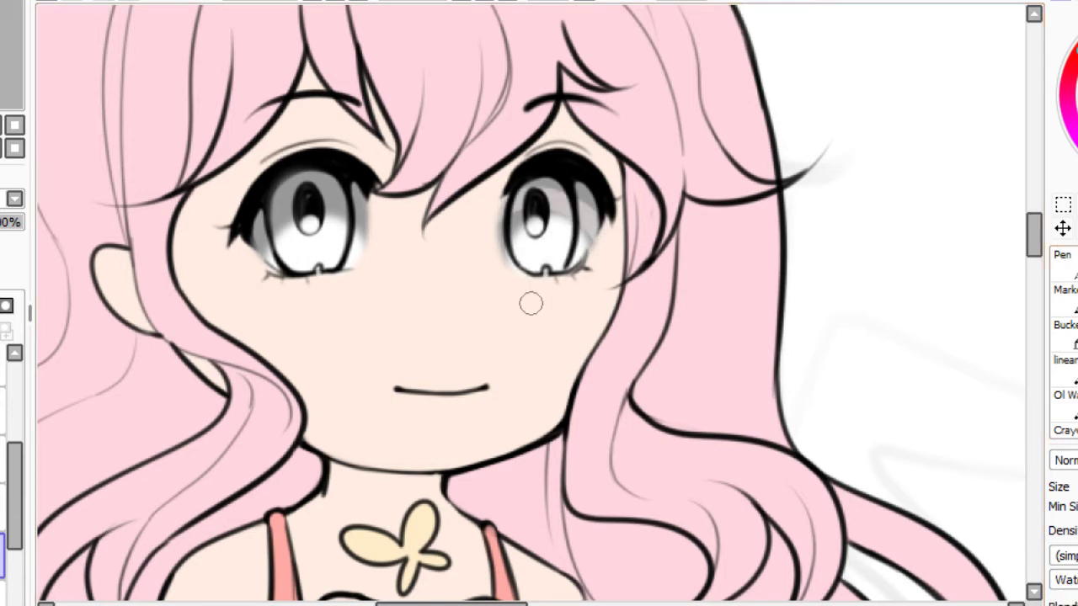
key("ctrl+z")
mouse_move(485, 217)
left_mouse_down()
mouse_move(535, 182)
mouse_move(605, 218)
mouse_move(492, 223)
mouse_move(581, 213)
mouse_move(498, 228)
mouse_move(612, 229)
left_mouse_up()
mouse_move(265, 214)
left_mouse_down()
mouse_move(373, 230)
mouse_move(234, 257)
mouse_move(371, 206)
mouse_move(385, 238)
left_mouse_up()
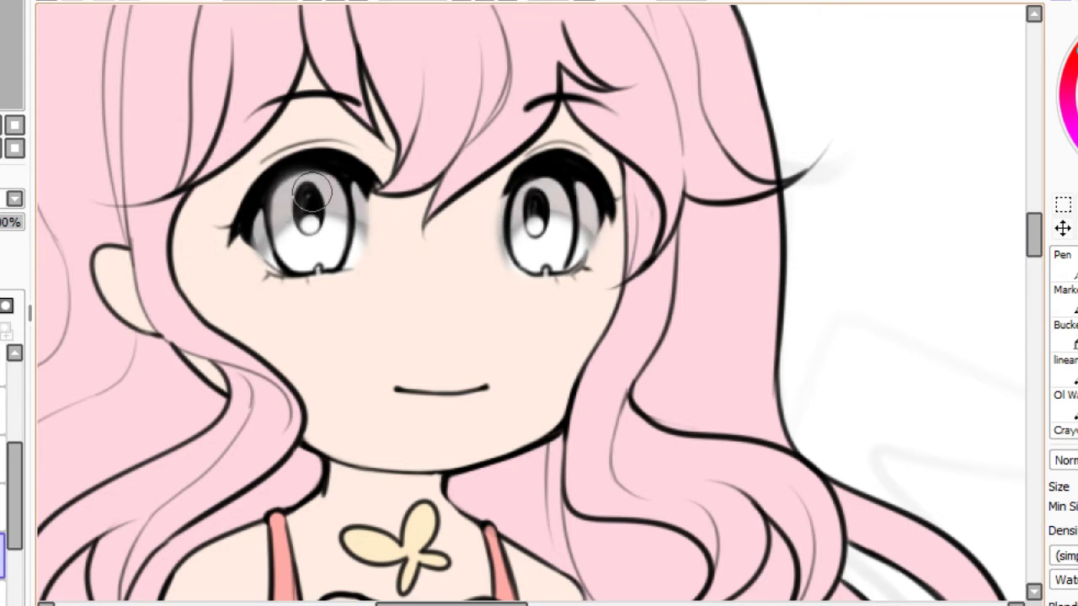
left_click(358, 1)
scroll(531, 303, "up", 5)
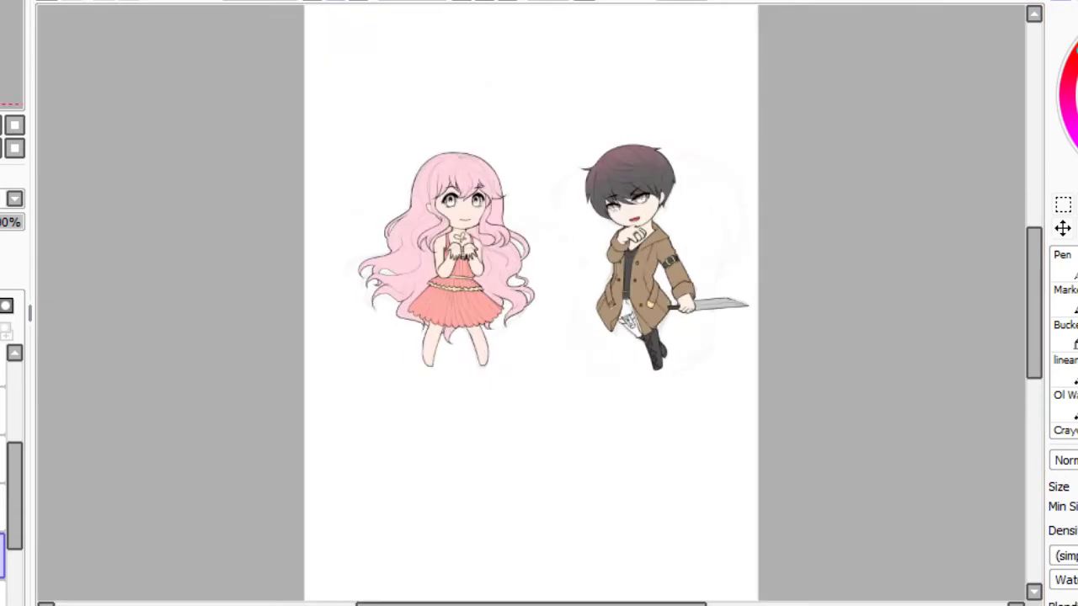
left_click_drag(531, 253, 467, 435)
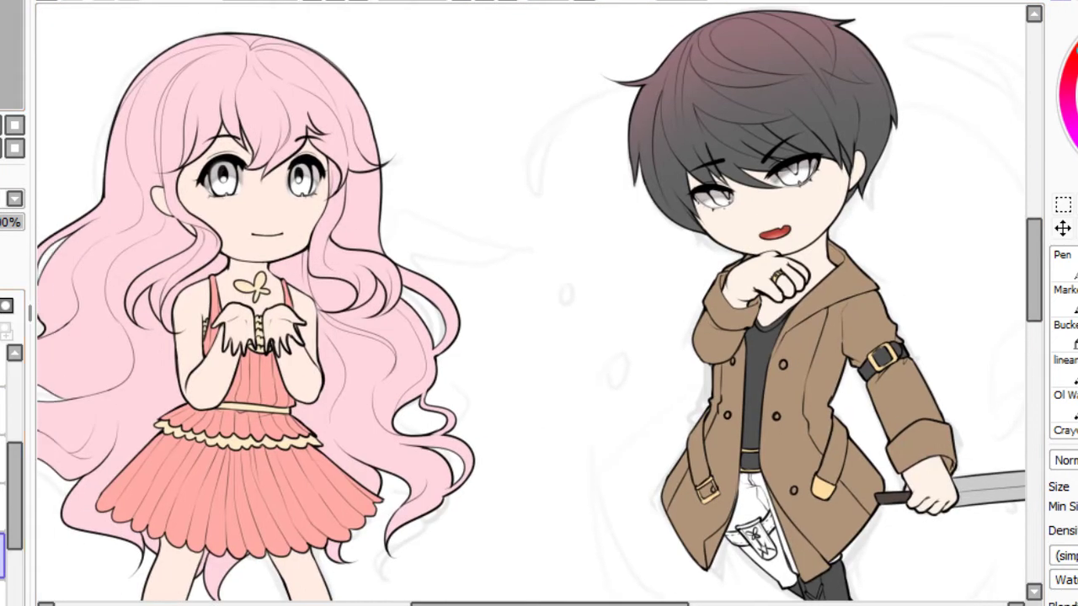
left_click_drag(420, 252, 668, 384)
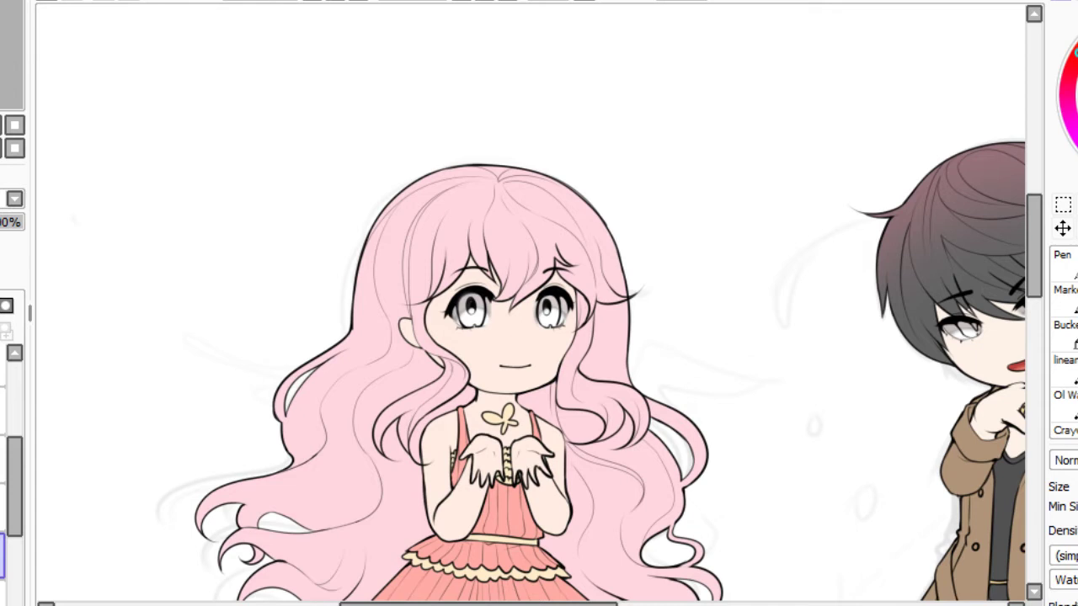
Paint both of the pink-haired girl's irises flat coral red inside the outlines with the Pen tool.
scroll(323, 14, "up", 5)
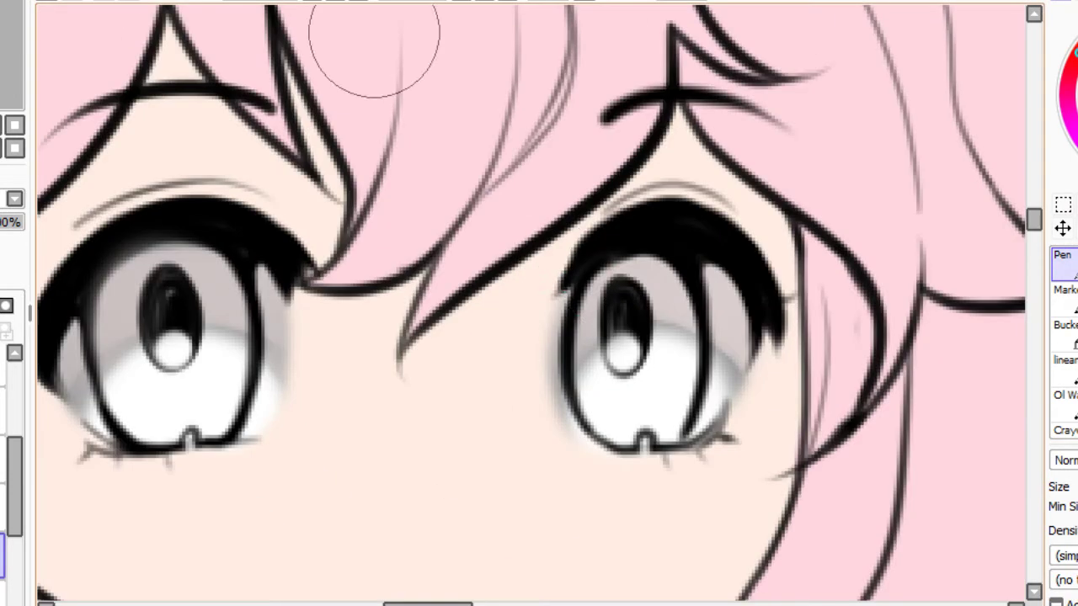
mouse_move(621, 282)
left_mouse_down()
mouse_move(609, 310)
mouse_move(605, 295)
mouse_move(604, 359)
mouse_move(594, 358)
mouse_move(618, 423)
mouse_move(638, 423)
mouse_move(613, 412)
mouse_move(623, 429)
mouse_move(624, 403)
mouse_move(654, 400)
mouse_move(662, 420)
mouse_move(637, 408)
mouse_move(667, 424)
mouse_move(674, 324)
mouse_move(667, 356)
mouse_move(653, 269)
mouse_move(636, 309)
left_mouse_up()
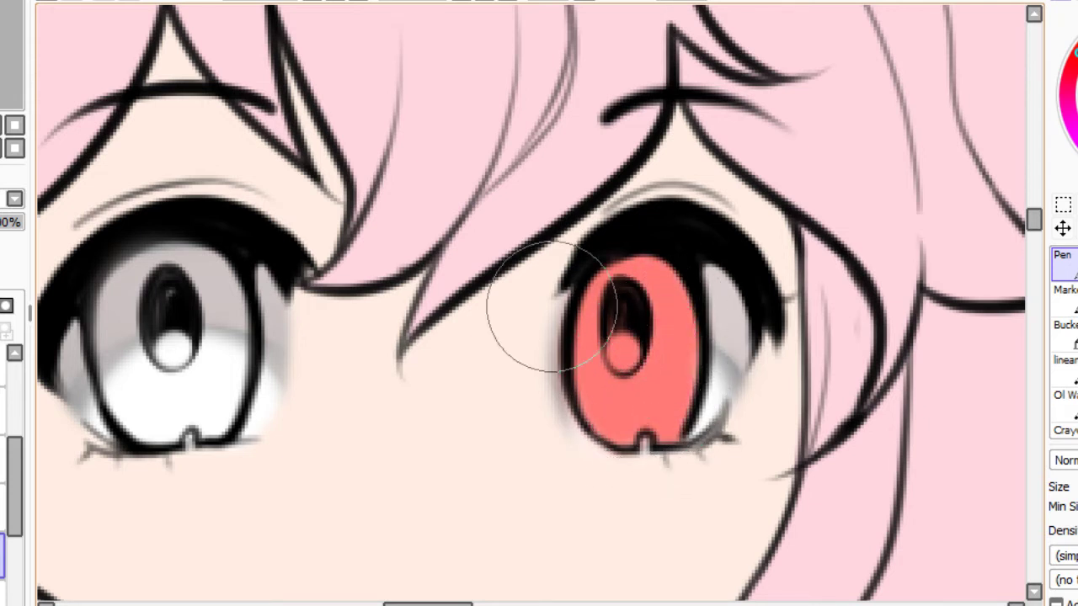
mouse_move(118, 337)
left_mouse_down()
mouse_move(146, 281)
mouse_move(169, 263)
mouse_move(201, 291)
mouse_move(214, 335)
mouse_move(209, 269)
mouse_move(214, 430)
mouse_move(229, 360)
mouse_move(219, 404)
mouse_move(220, 341)
mouse_move(208, 408)
mouse_move(188, 397)
mouse_move(152, 429)
mouse_move(175, 431)
mouse_move(165, 425)
mouse_move(188, 406)
mouse_move(212, 428)
mouse_move(206, 414)
mouse_move(172, 433)
mouse_move(127, 396)
mouse_move(114, 322)
mouse_move(143, 366)
mouse_move(190, 355)
left_mouse_up()
left_click_drag(12, 7, 2, 6)
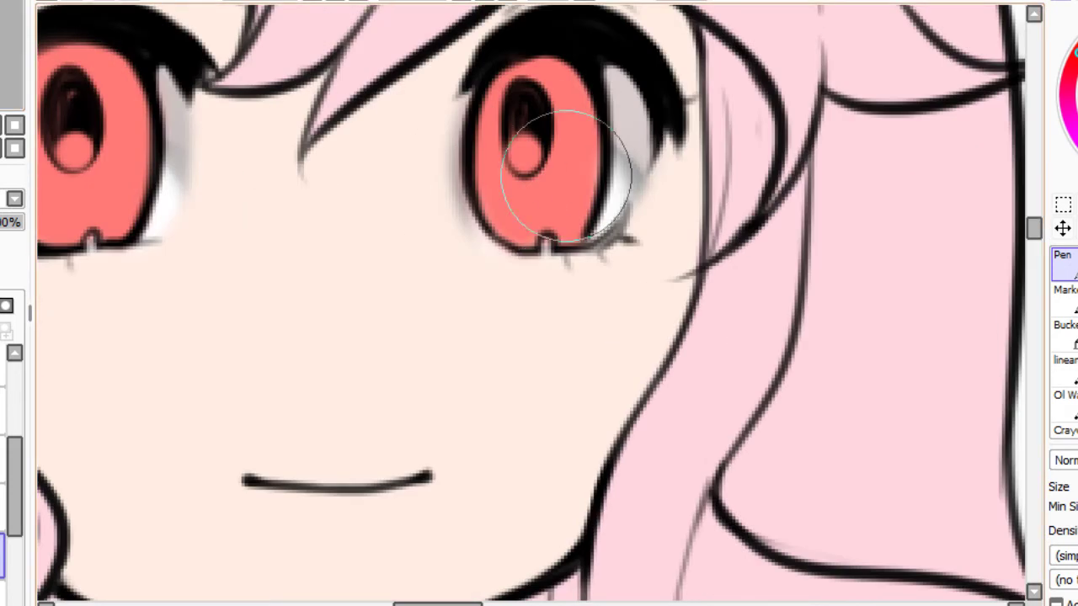
mouse_move(567, 175)
left_mouse_down()
mouse_move(563, 208)
mouse_move(568, 119)
left_mouse_up()
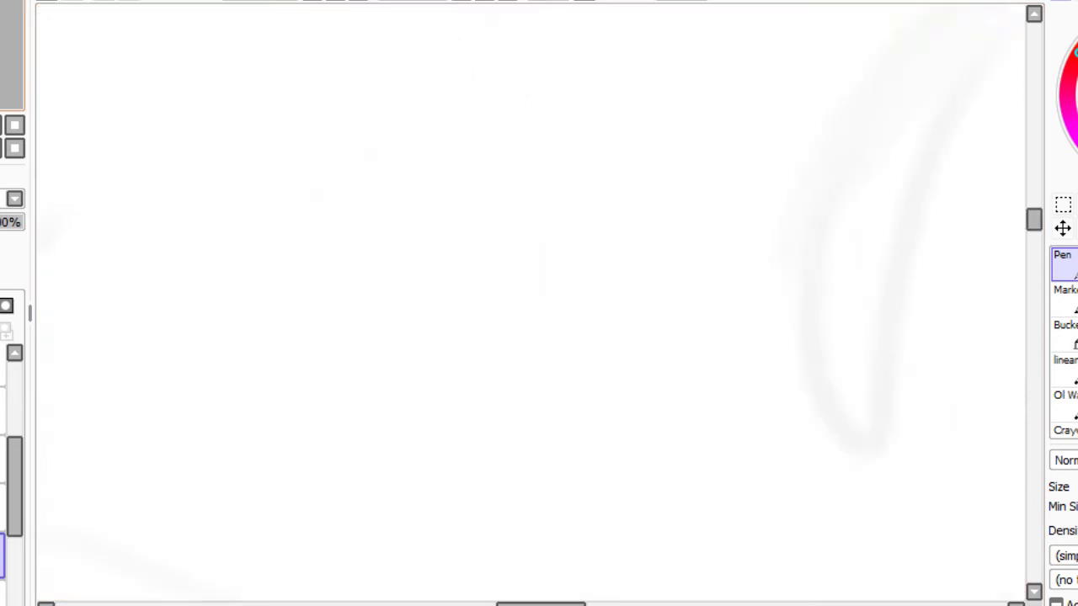
Paint both of the boy's irises bright red and erase the colour from the small notch at the bottom of one iris.
scroll(527, 307, "down", 3)
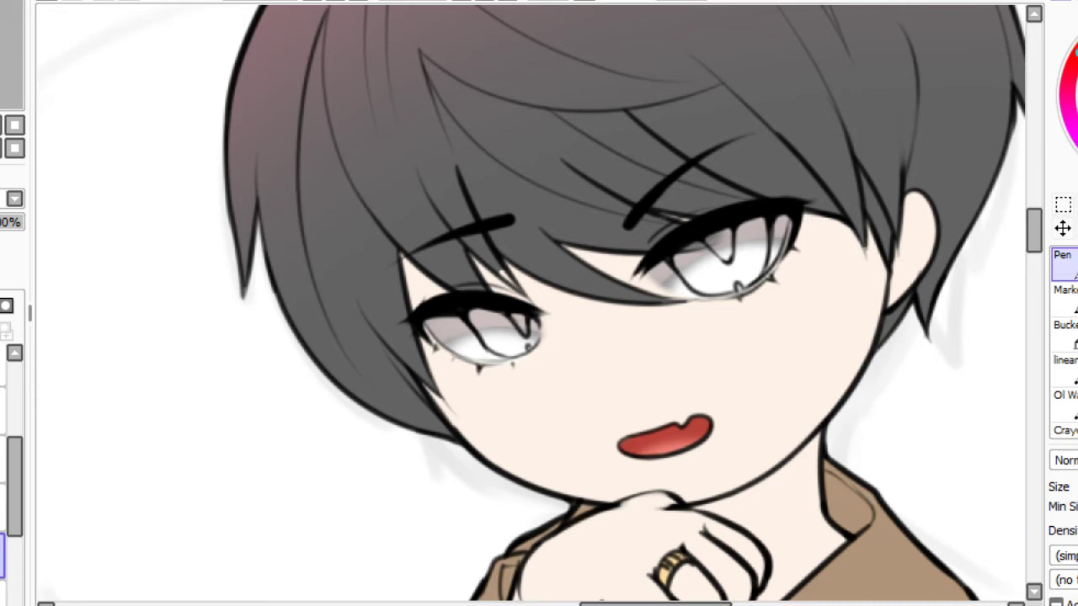
mouse_move(720, 249)
left_mouse_down()
mouse_move(686, 253)
mouse_move(753, 219)
mouse_move(754, 257)
mouse_move(698, 274)
mouse_move(714, 284)
mouse_move(738, 264)
left_mouse_up()
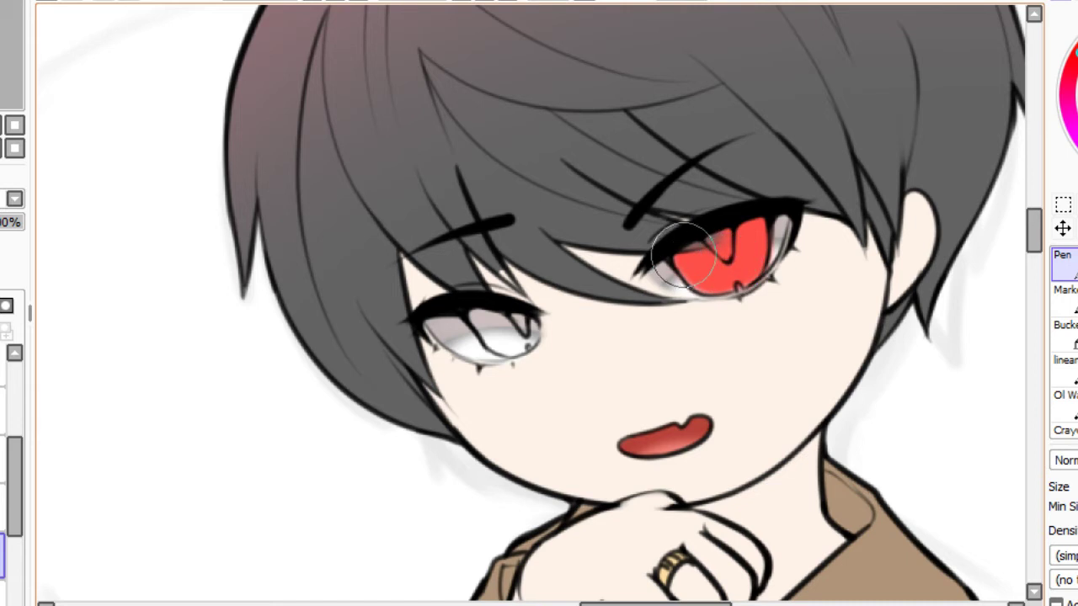
mouse_move(691, 261)
left_mouse_down()
mouse_move(730, 259)
mouse_move(705, 248)
mouse_move(725, 255)
mouse_move(688, 269)
left_mouse_up()
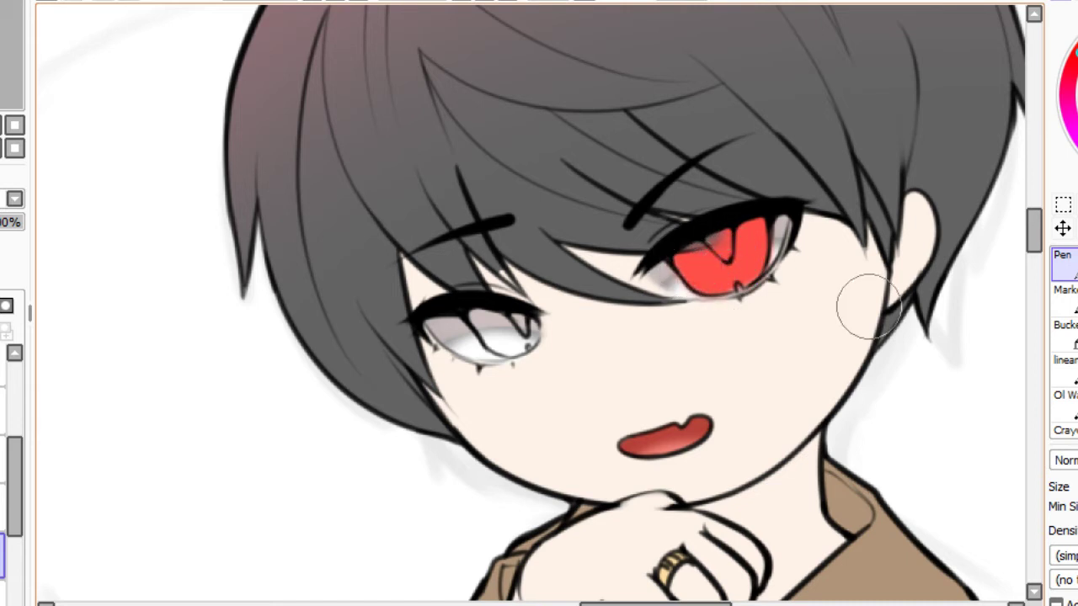
left_click(1076, 486)
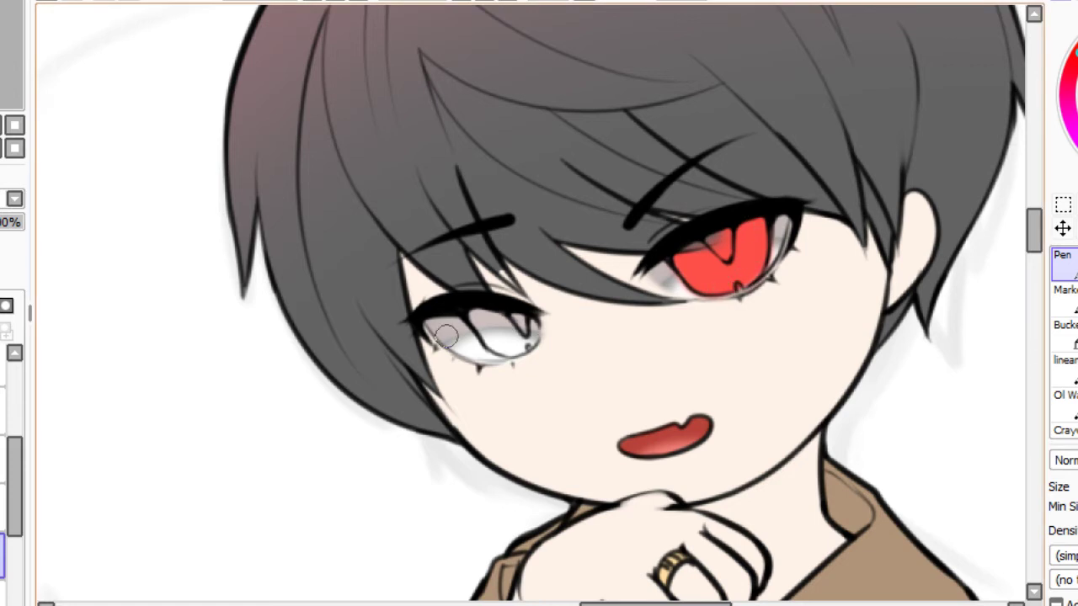
mouse_move(446, 337)
left_mouse_down()
mouse_move(490, 333)
mouse_move(484, 316)
mouse_move(524, 330)
mouse_move(510, 325)
mouse_move(517, 334)
mouse_move(511, 314)
mouse_move(521, 330)
mouse_move(529, 317)
mouse_move(536, 331)
mouse_move(506, 344)
left_mouse_up()
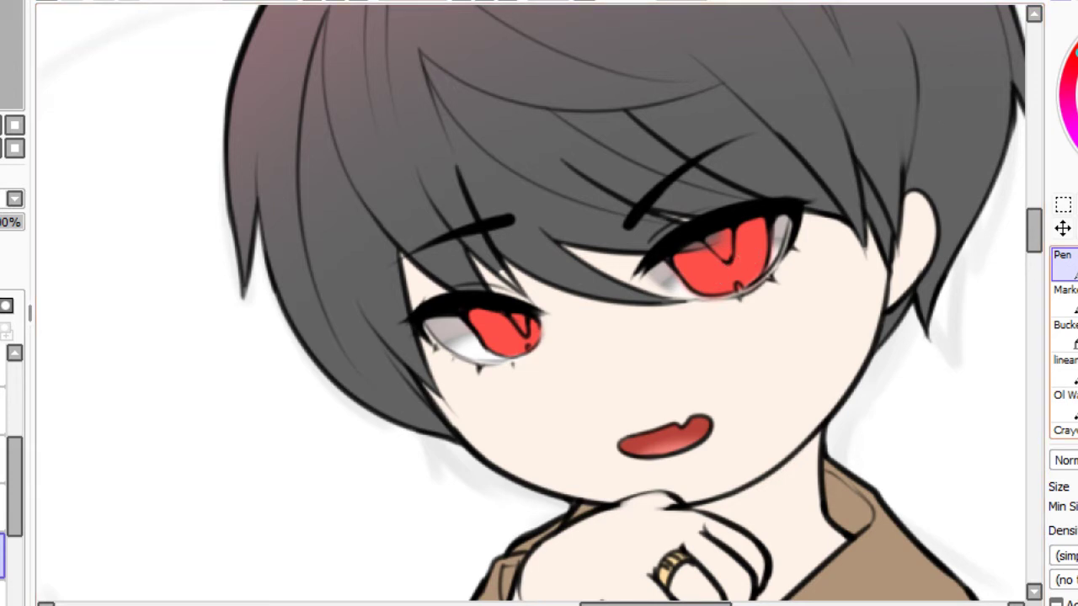
key("e")
left_click_drag(740, 291, 737, 287)
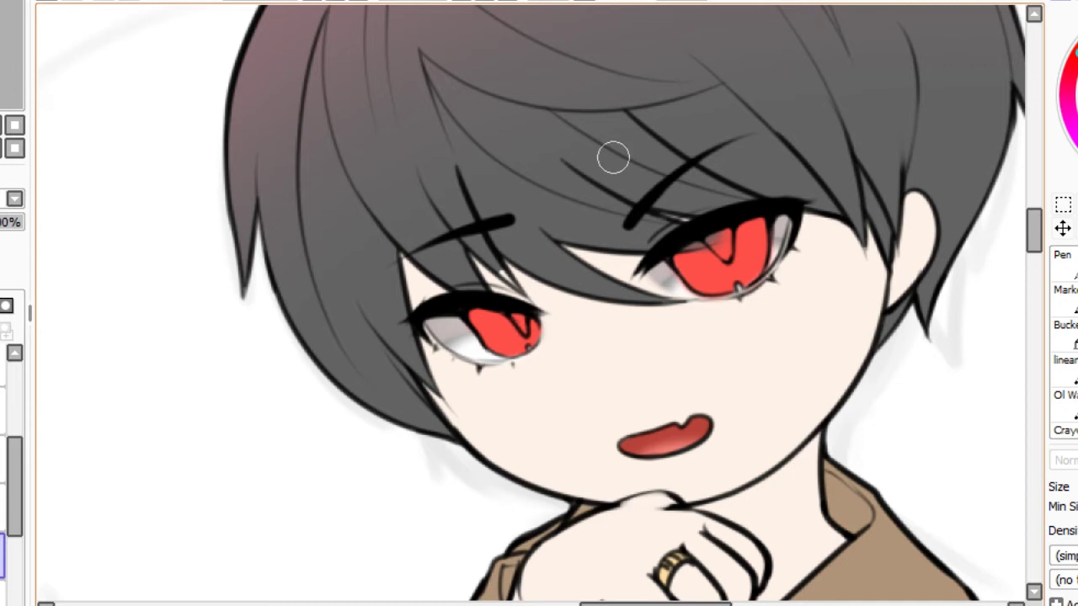
Examine the red eye colouring on both characters against the whole illustration.
key("alt")
left_click(1063, 264)
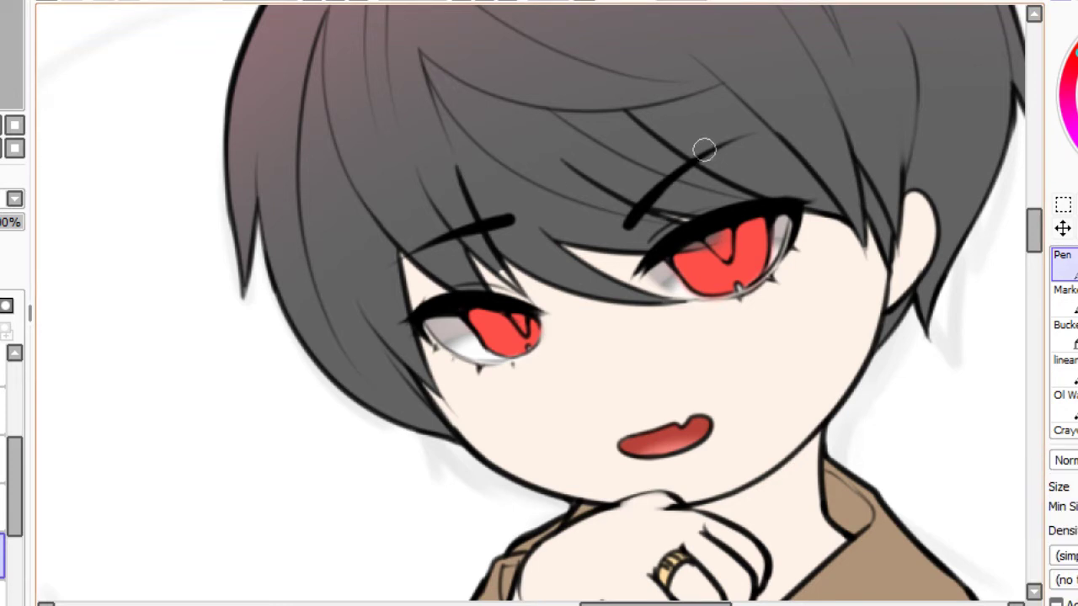
left_click(2, 459)
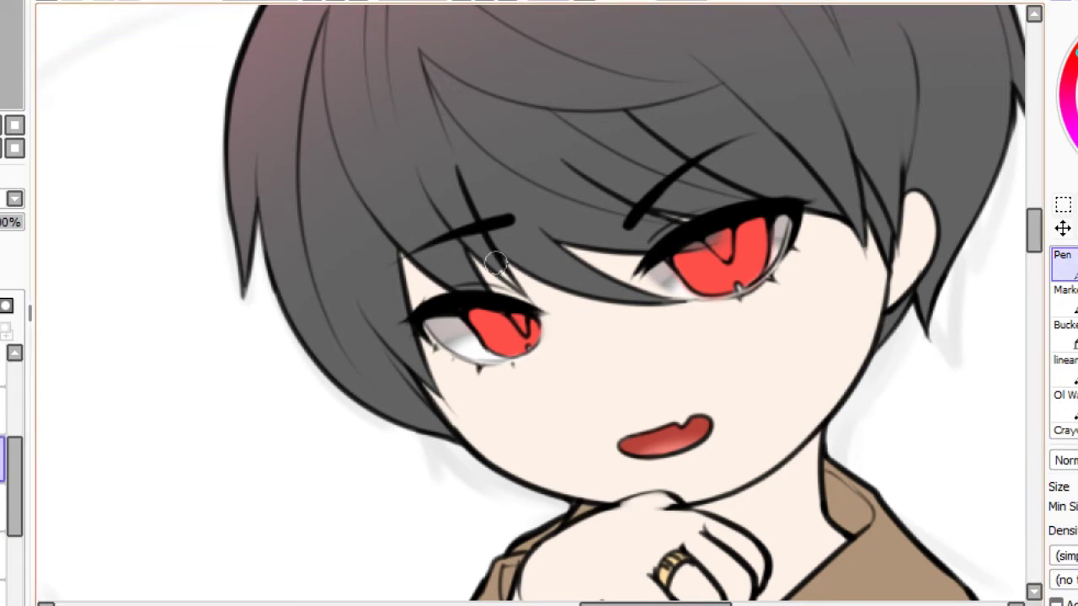
key("Home")
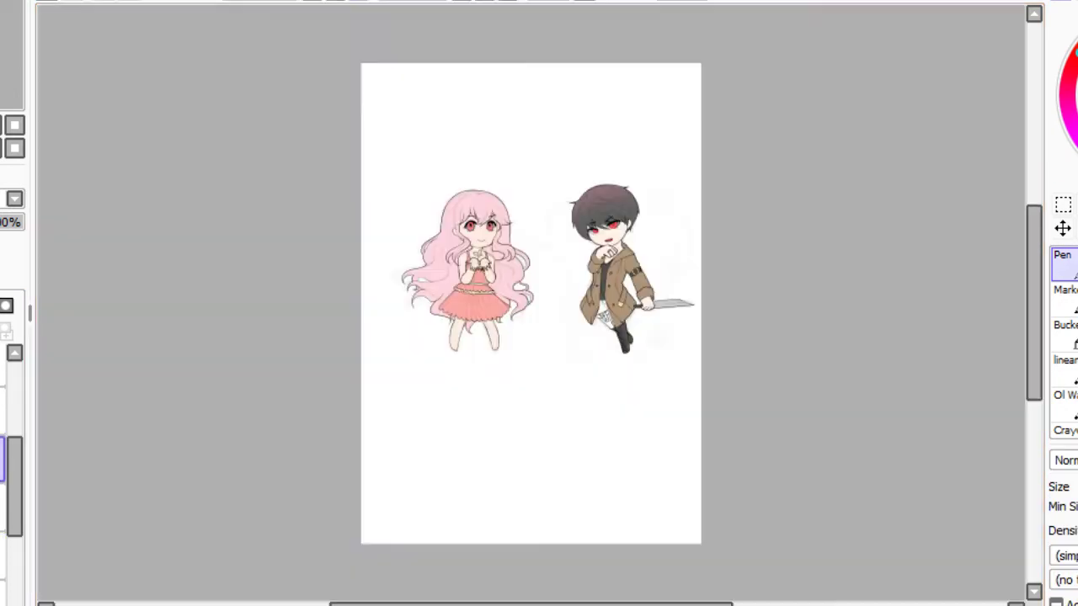
key("Page_Up")
key("Page_Up")
key("Page_Up")
key("Up")
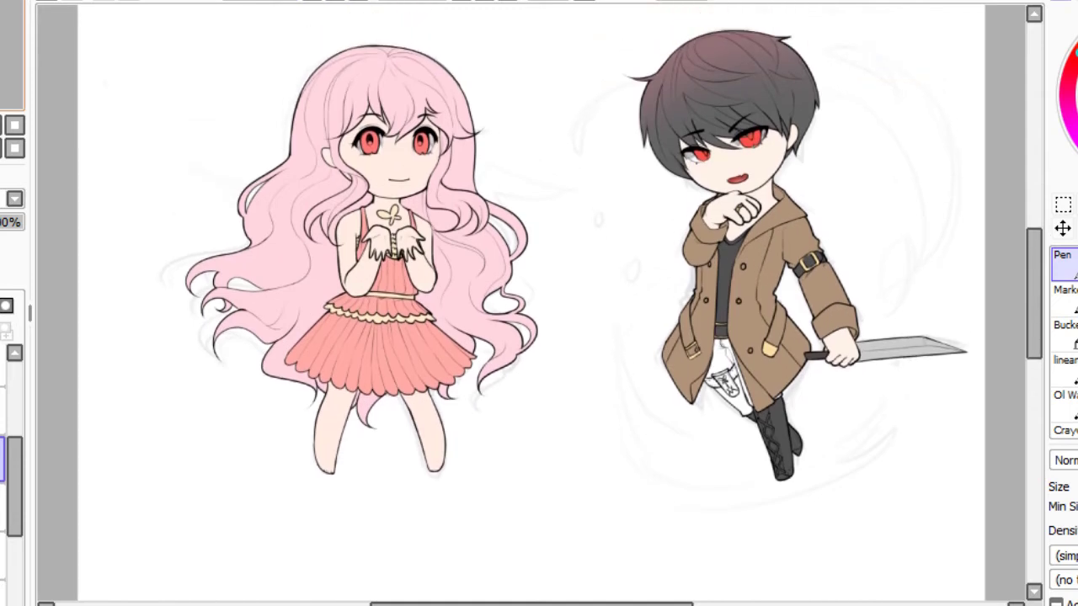
scroll(538, 303, "up", 3)
key("Up")
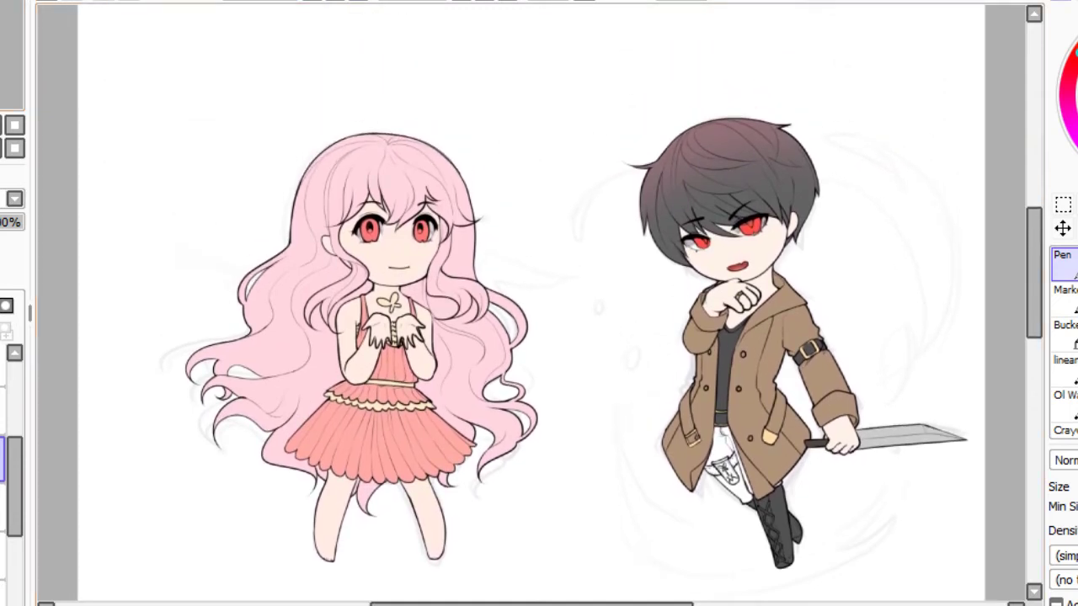
key("Page_Up")
left_click_drag(539, 337, 522, 271)
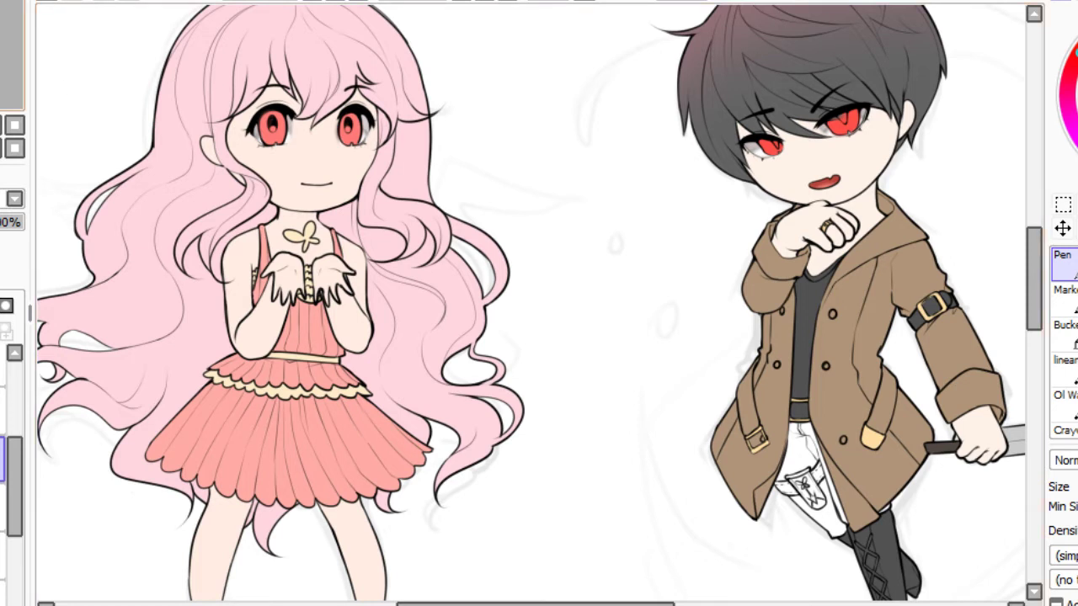
left_click_drag(9, 74, 6, 72)
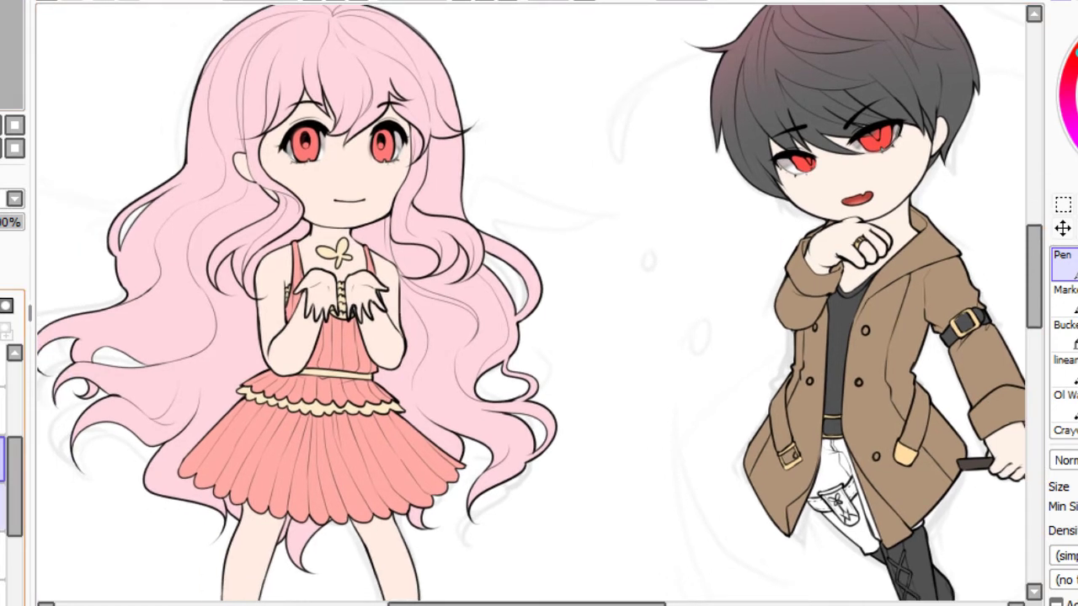
Toggle the eye-white and mouth layer off and on to identify it, and select the layer holding the skin colour.
left_click(3, 593)
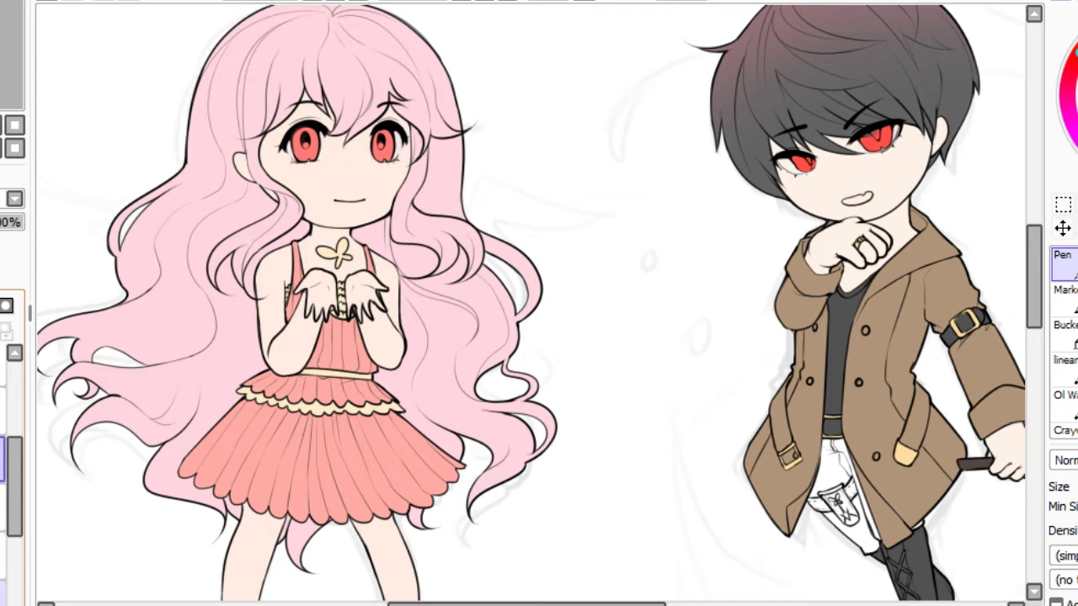
left_click(3, 593)
left_click_drag(14, 485, 14, 525)
left_click(3, 545)
left_click(3, 545)
left_click(2, 545)
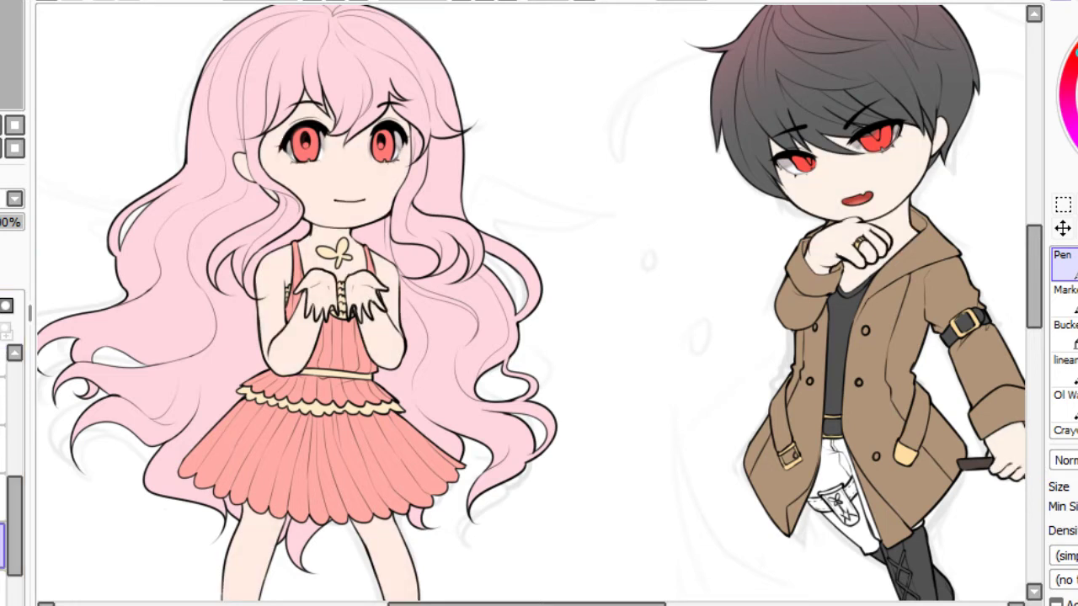
Shade the boy's lower face, neck and hand with a soft peach tone and blend it into the skin.
key("alt")
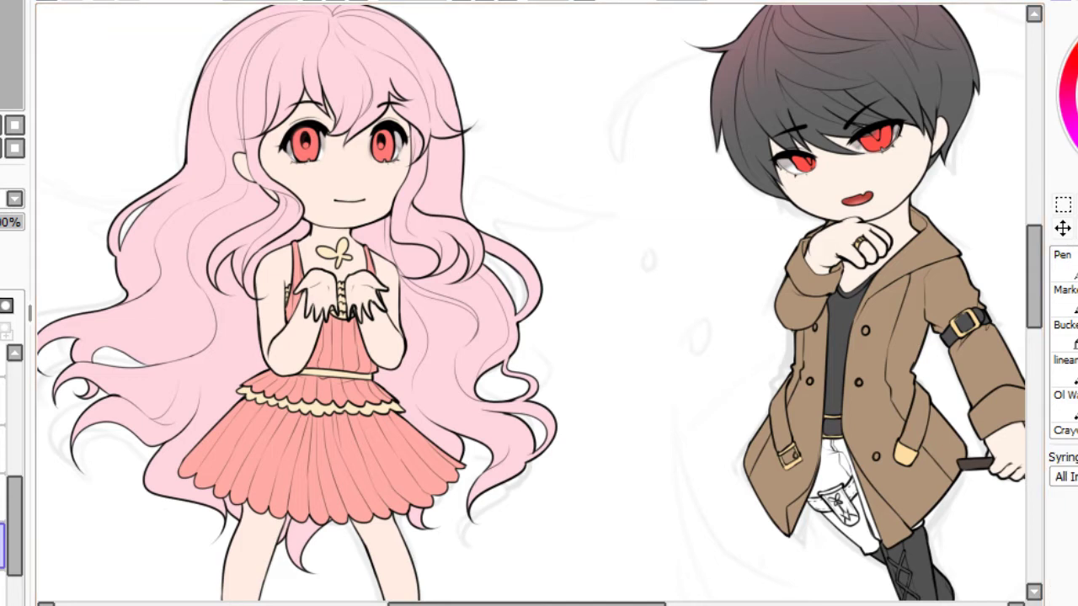
left_click(1076, 271)
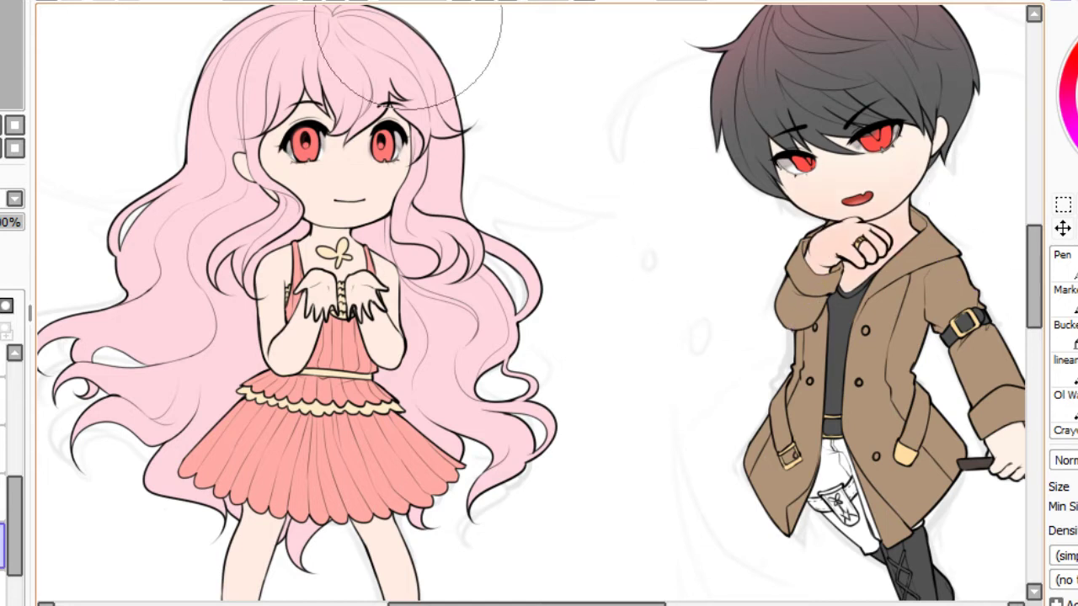
left_click_drag(2, 56, 8, 52)
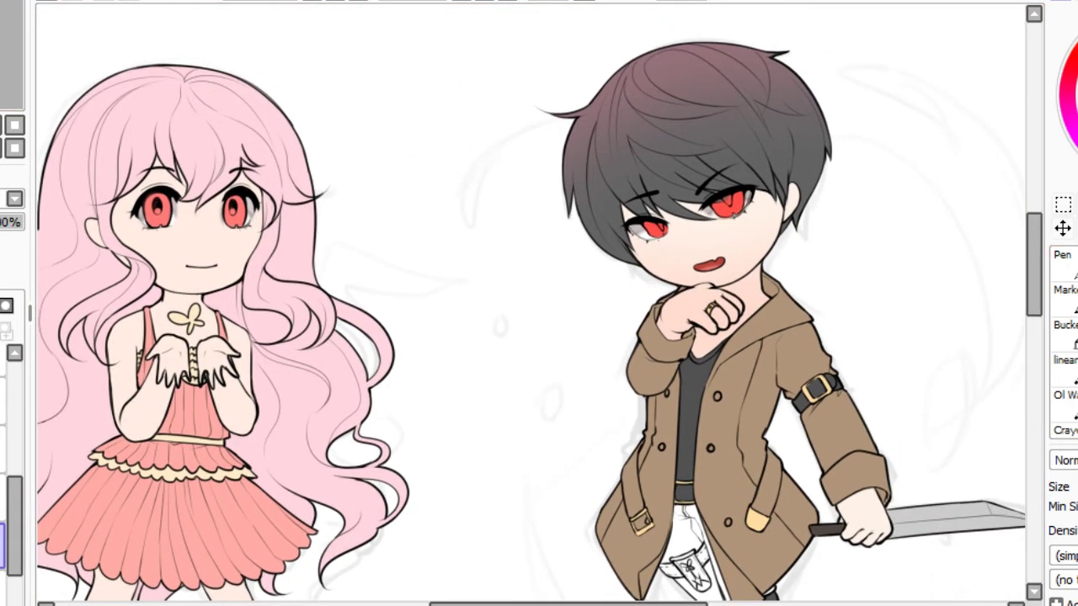
key("alt")
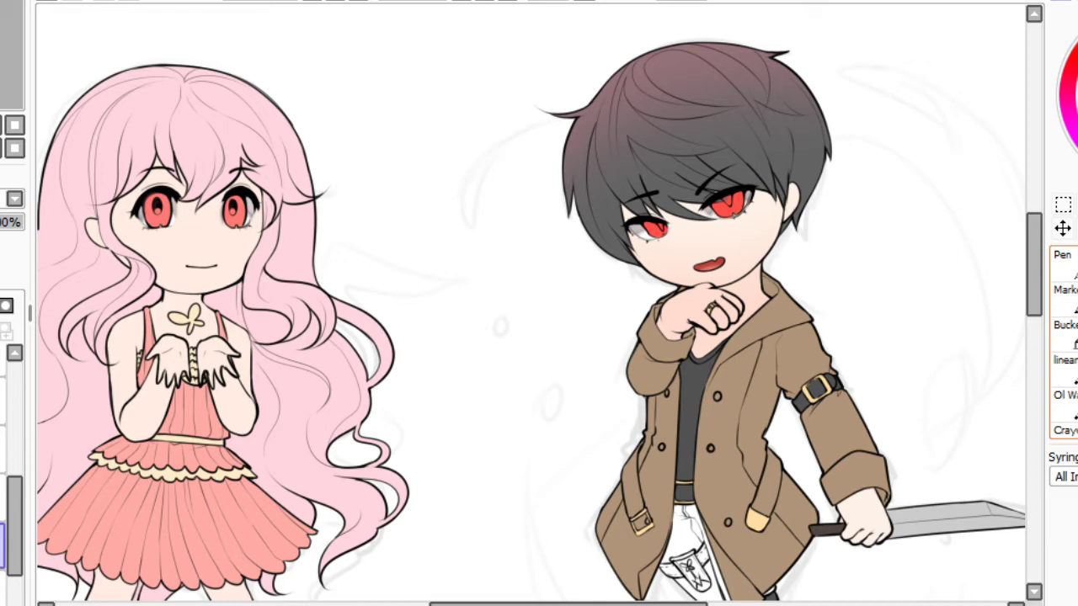
left_click(1076, 295)
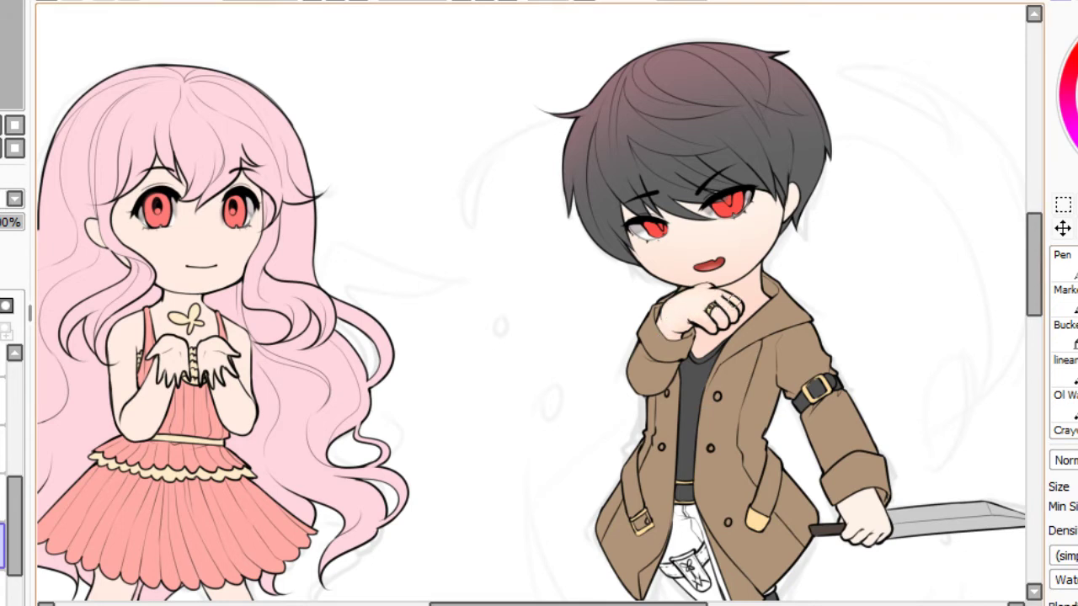
Shade the girl's lower face, neck, shoulders, arms and hands with a soft peach tone.
left_click(334, 0)
key("Left")
key("Left")
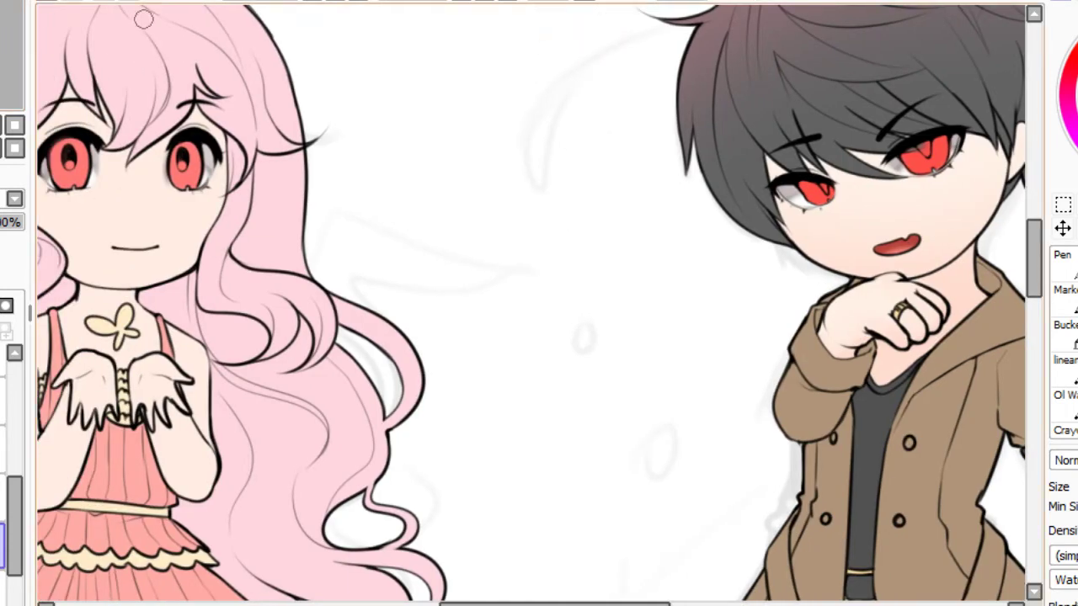
left_click(312, 1)
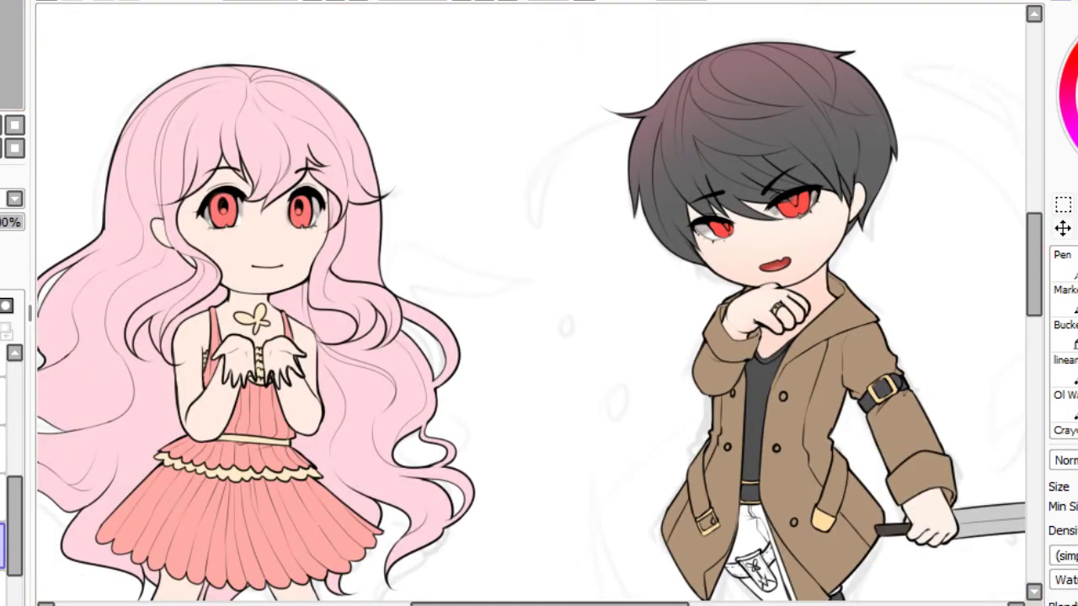
left_click(1076, 264)
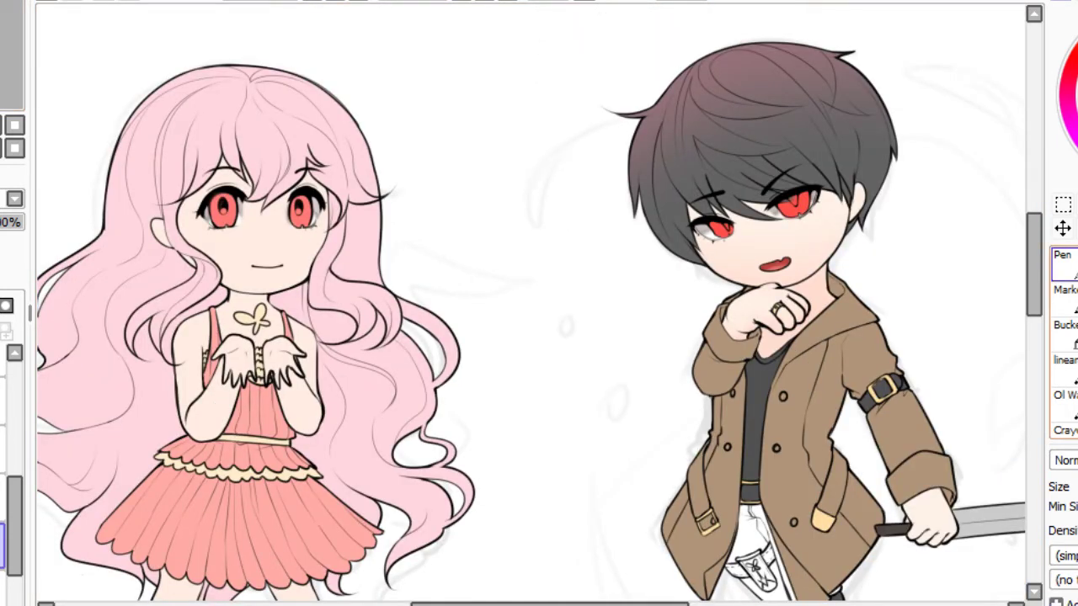
left_click_drag(130, 262, 126, 307)
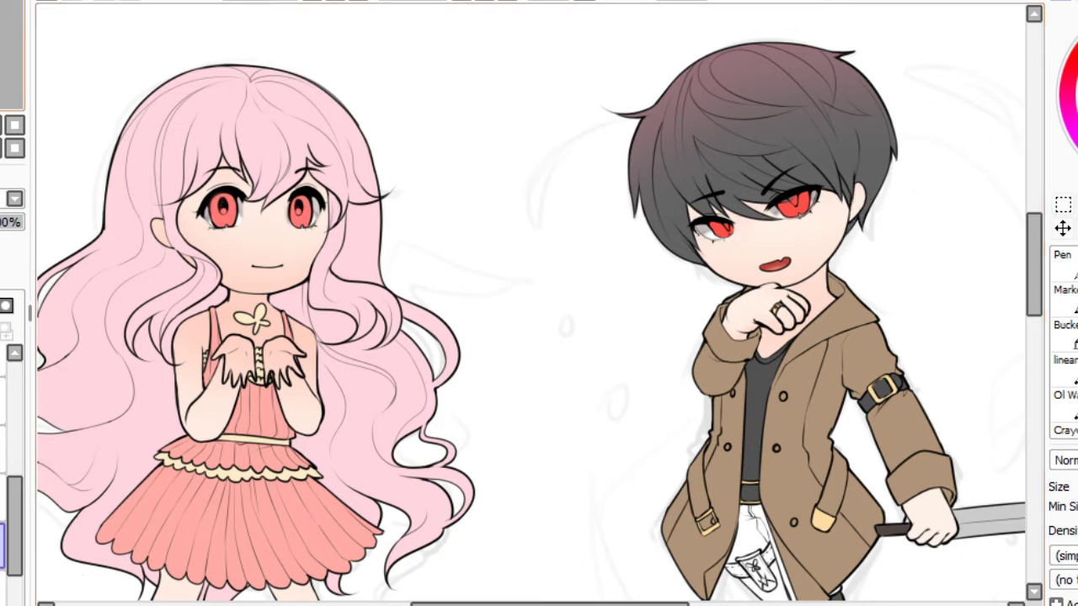
left_click_drag(12, 59, 3, 59)
left_click(0, 125)
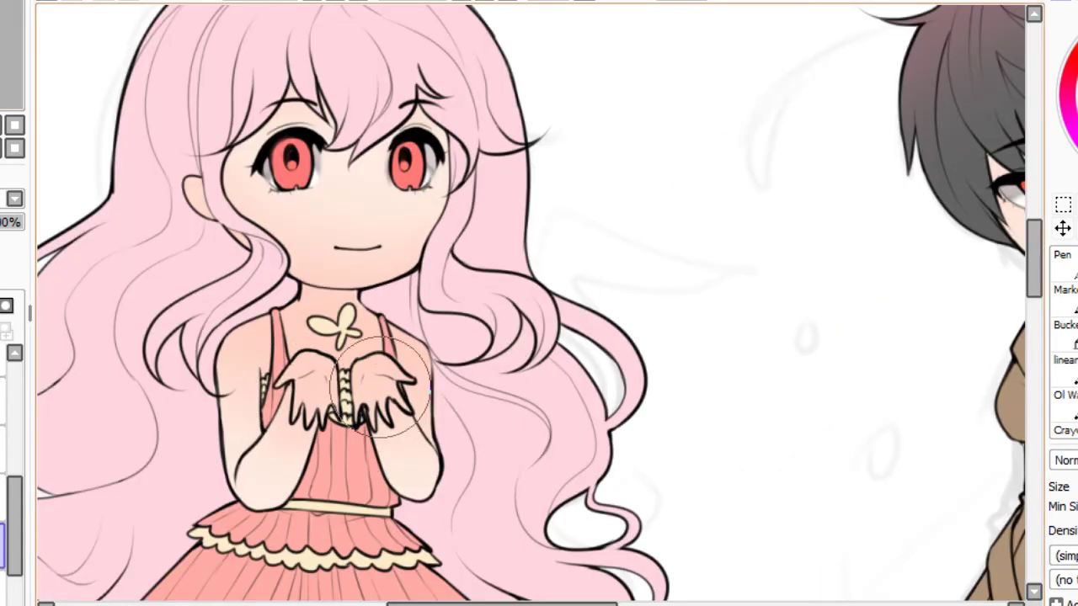
Lighten both of the girl's palms with a paler skin tone and soften the patches into the surrounding peach shading.
left_click(1076, 336)
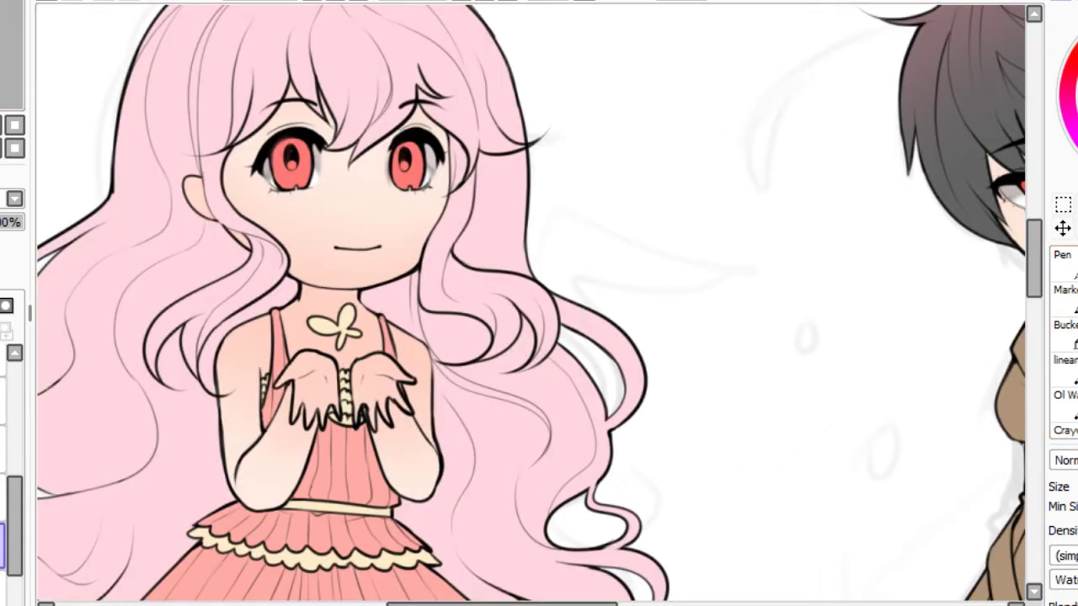
key("alt")
left_click(1069, 265)
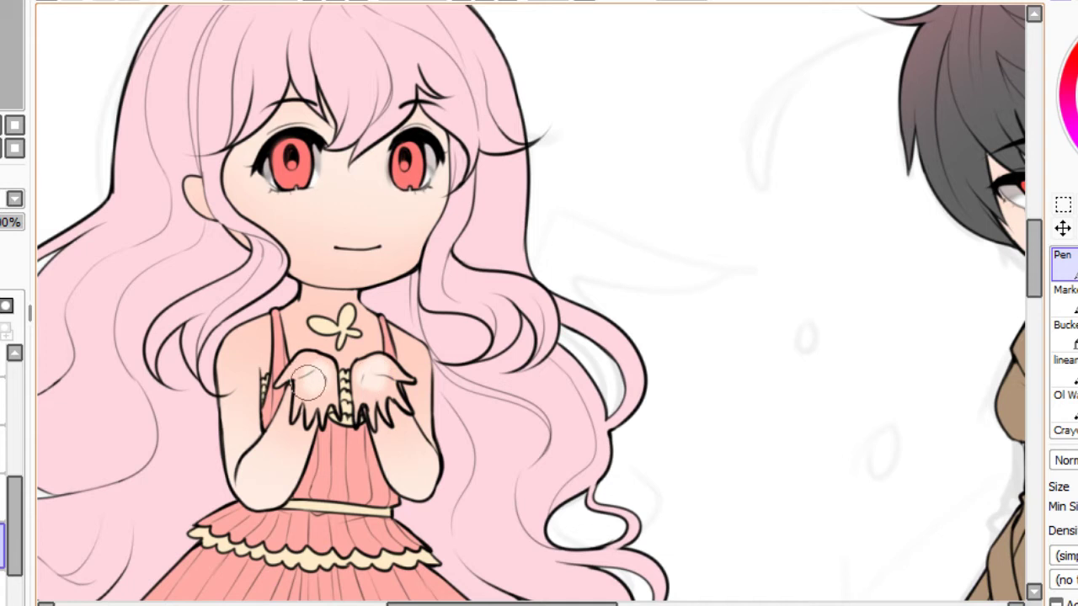
left_click_drag(309, 377, 316, 376)
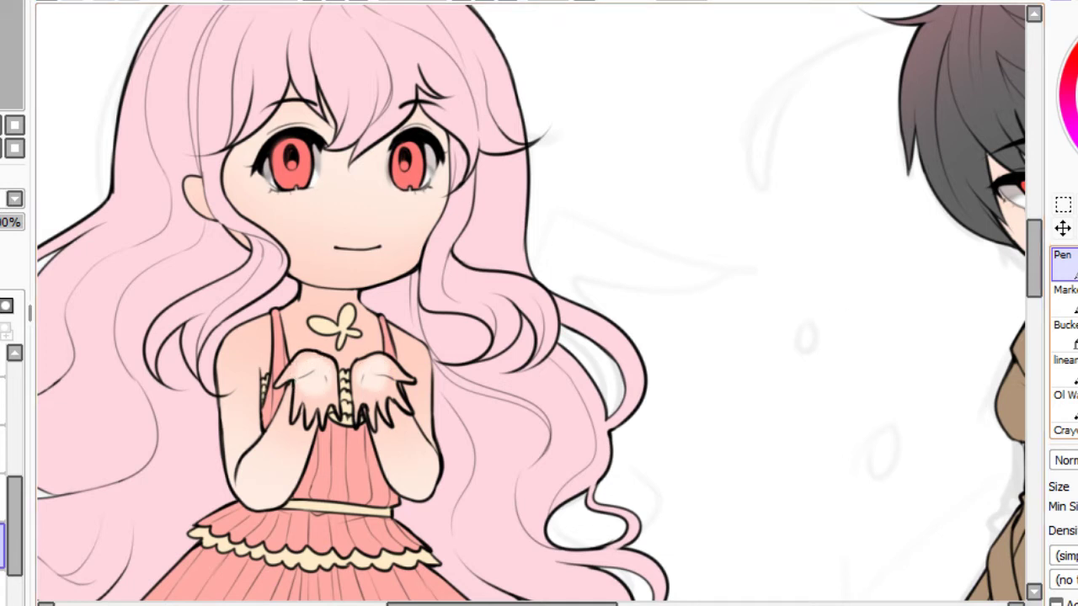
key("c")
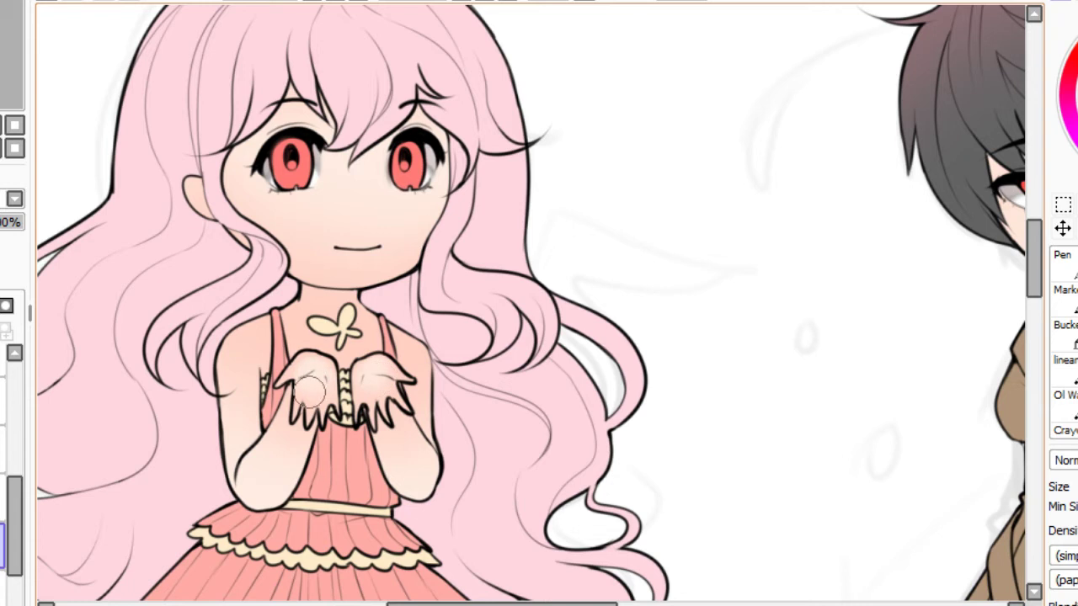
left_click_drag(673, 253, 313, 320)
Examine the skin shading on both characters, from the girl's legs to the boy's face and hand.
key("Home")
key("Page_Up")
key("Page_Up")
key("Page_Up")
key("Page_Up")
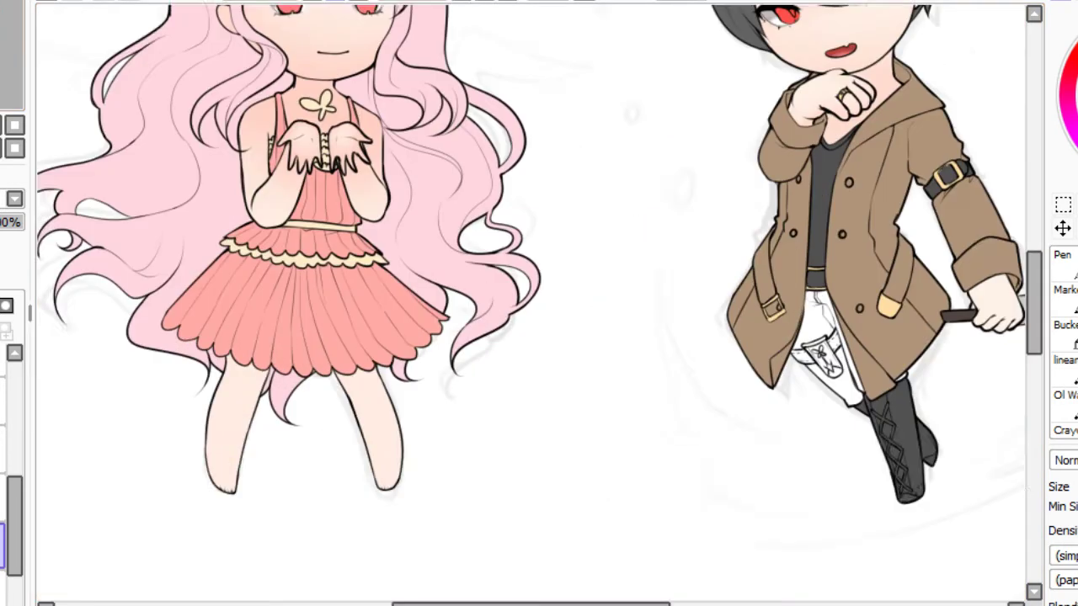
left_click_drag(2, 56, 14, 42)
key("Page_Up")
key("Page_Up")
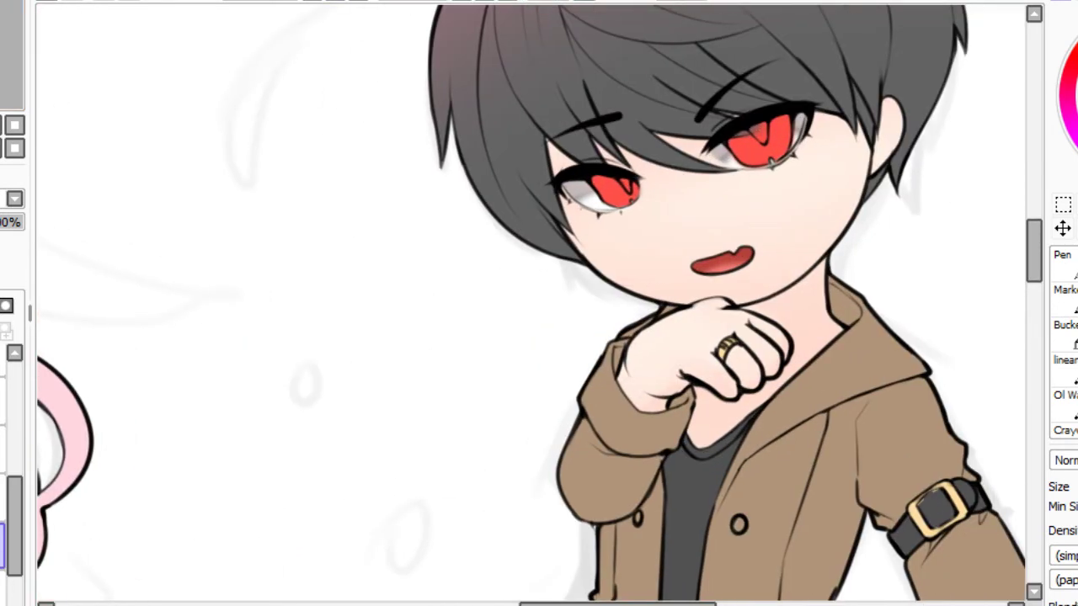
Paint a deeper peach-pink shadow on the boy's neck, from beneath the chin down to the coat collar.
key("alt")
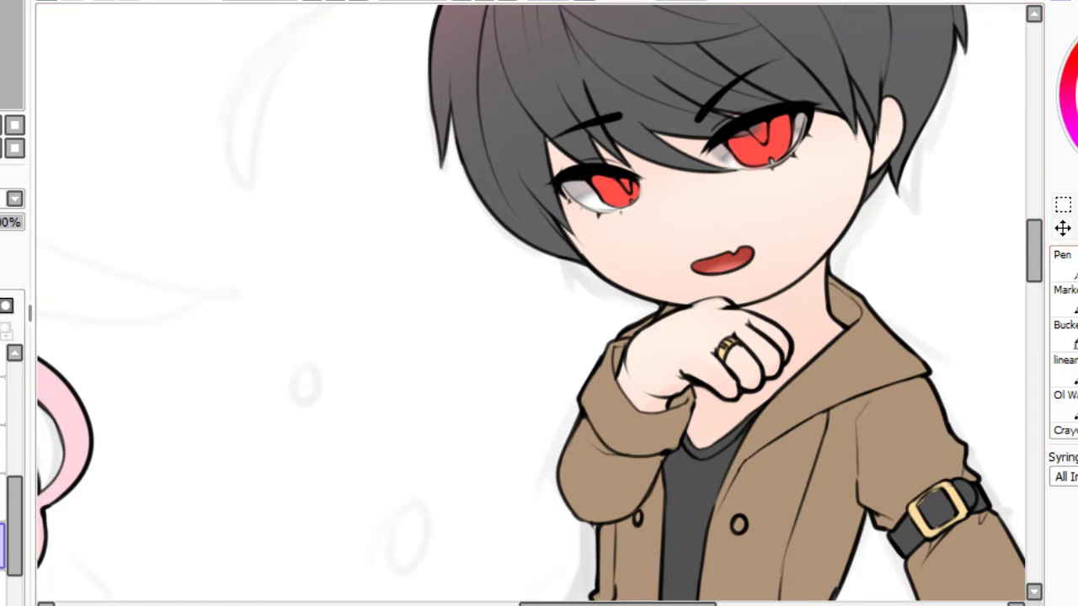
mouse_move(756, 308)
left_mouse_down()
mouse_move(843, 271)
mouse_move(783, 303)
mouse_move(849, 252)
left_mouse_up()
key("ctrl+z")
left_click_drag(792, 302, 861, 243)
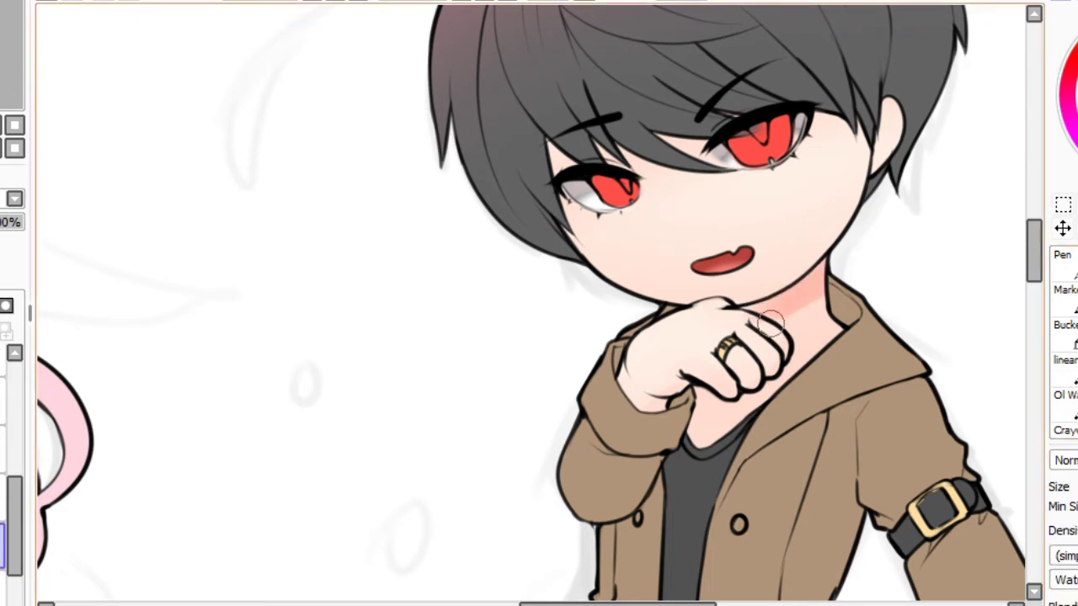
key("ctrl+z")
mouse_move(771, 324)
left_mouse_down()
mouse_move(857, 266)
mouse_move(768, 321)
mouse_move(805, 358)
left_mouse_up()
left_click_drag(784, 297, 805, 374)
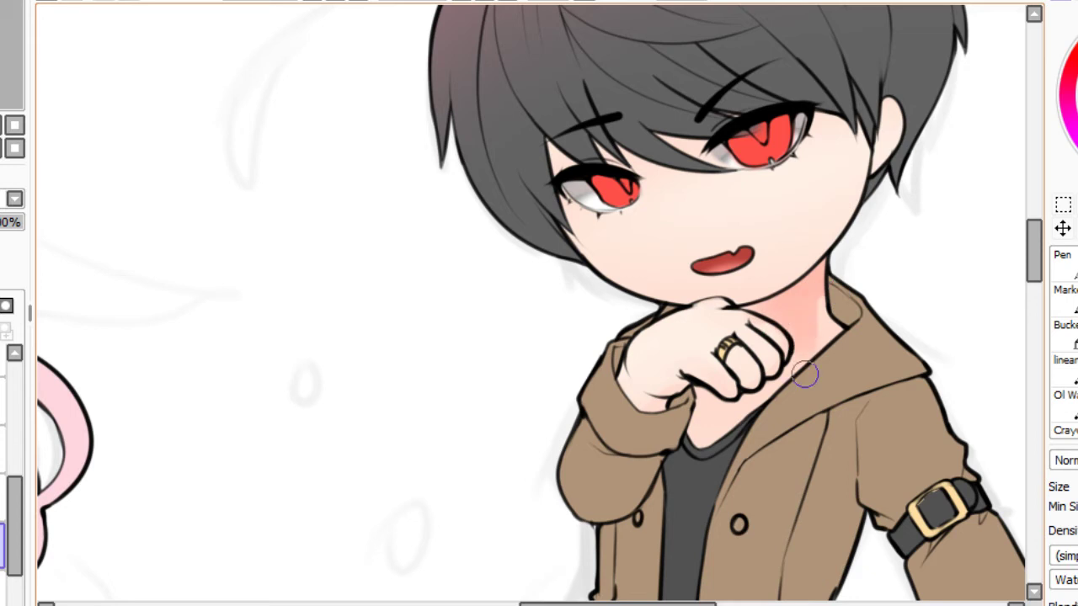
mouse_move(819, 282)
left_mouse_down()
mouse_move(833, 350)
mouse_move(825, 365)
mouse_move(809, 342)
mouse_move(748, 438)
left_mouse_up()
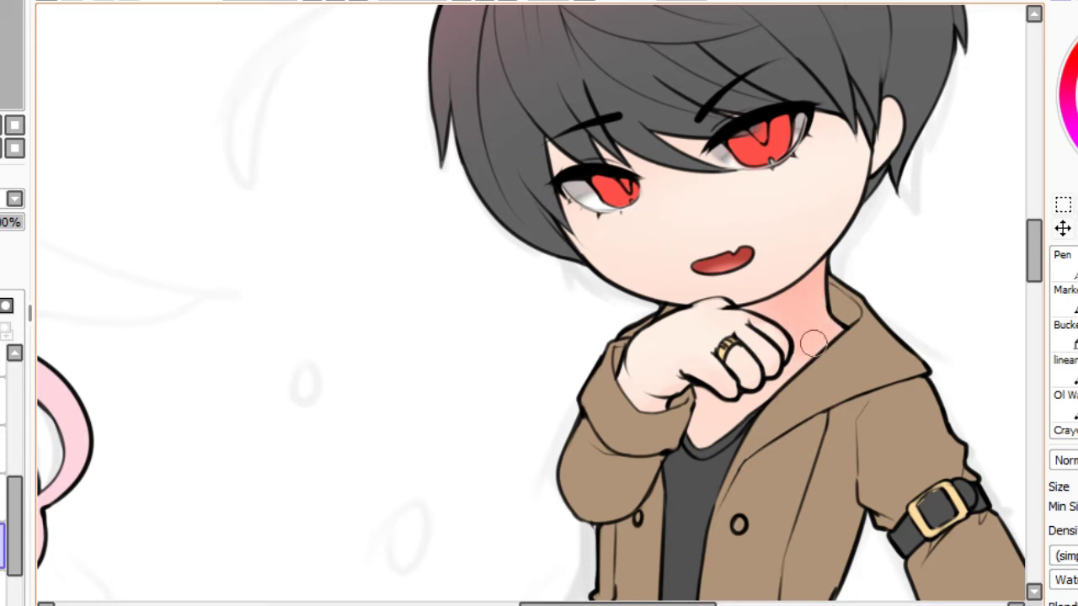
Extend the deeper peach-pink shadow below the boy's fingers and across his chest to the shirt neckline.
left_click_drag(814, 343, 696, 459)
left_click_drag(713, 399, 753, 405)
mouse_move(685, 388)
left_mouse_down()
mouse_move(744, 427)
mouse_move(706, 397)
mouse_move(704, 407)
mouse_move(719, 406)
mouse_move(681, 456)
left_mouse_up()
left_click_drag(765, 384, 683, 459)
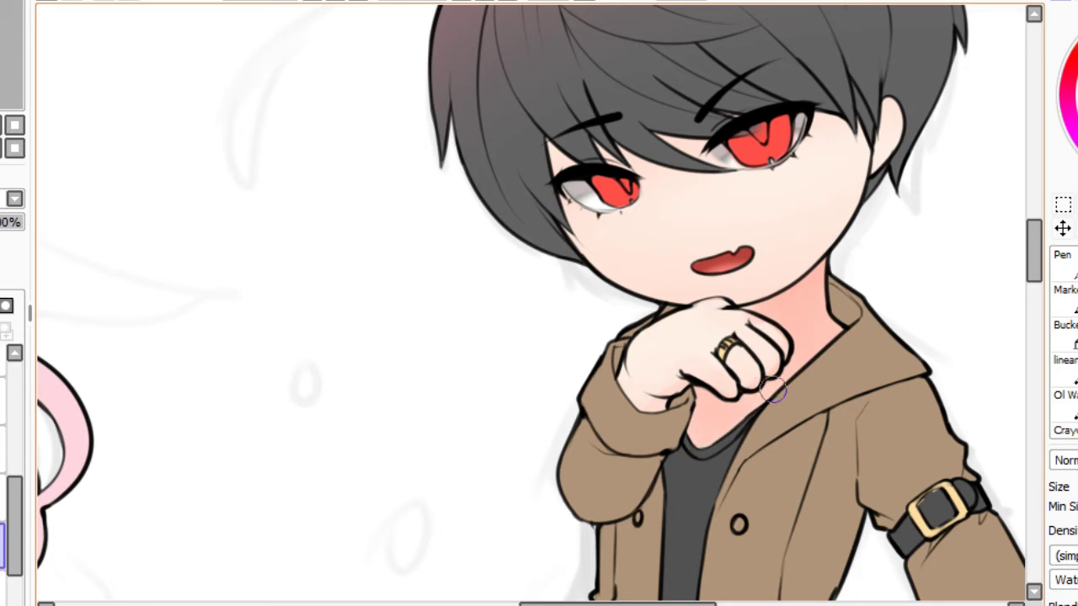
Add deeper peach shadows to the boy's wrist along the sleeve cuff and to his forehead beneath the fringe.
mouse_move(655, 413)
left_mouse_down()
mouse_move(687, 381)
mouse_move(737, 403)
mouse_move(771, 361)
mouse_move(773, 371)
mouse_move(676, 385)
left_mouse_up()
key("ctrl+z")
mouse_move(620, 362)
left_mouse_down()
mouse_move(636, 393)
mouse_move(616, 358)
mouse_move(638, 394)
mouse_move(660, 397)
mouse_move(616, 357)
mouse_move(682, 391)
left_mouse_up()
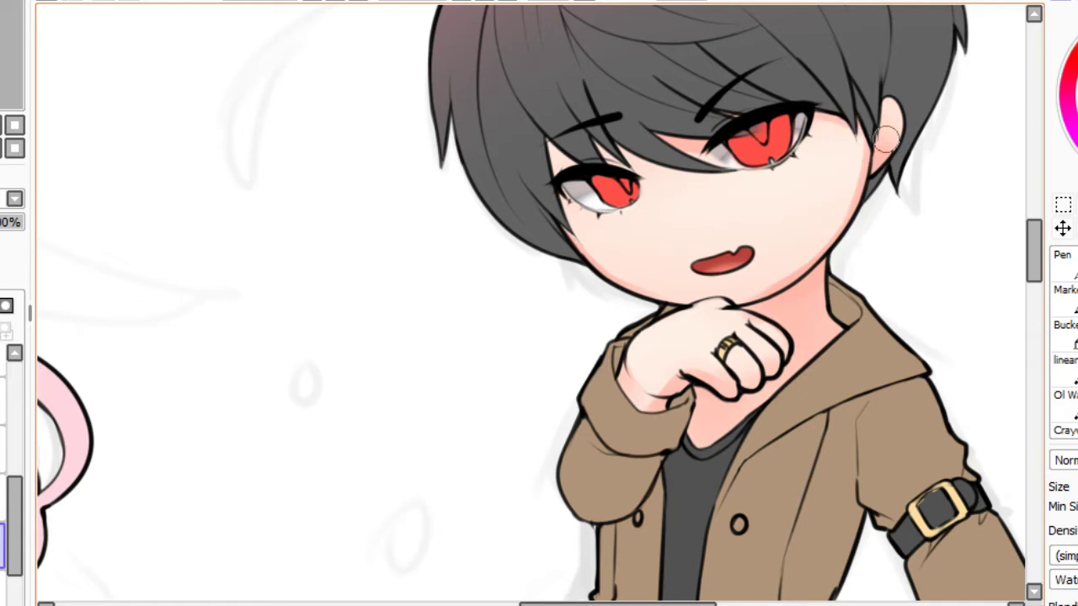
left_click_drag(594, 132, 734, 159)
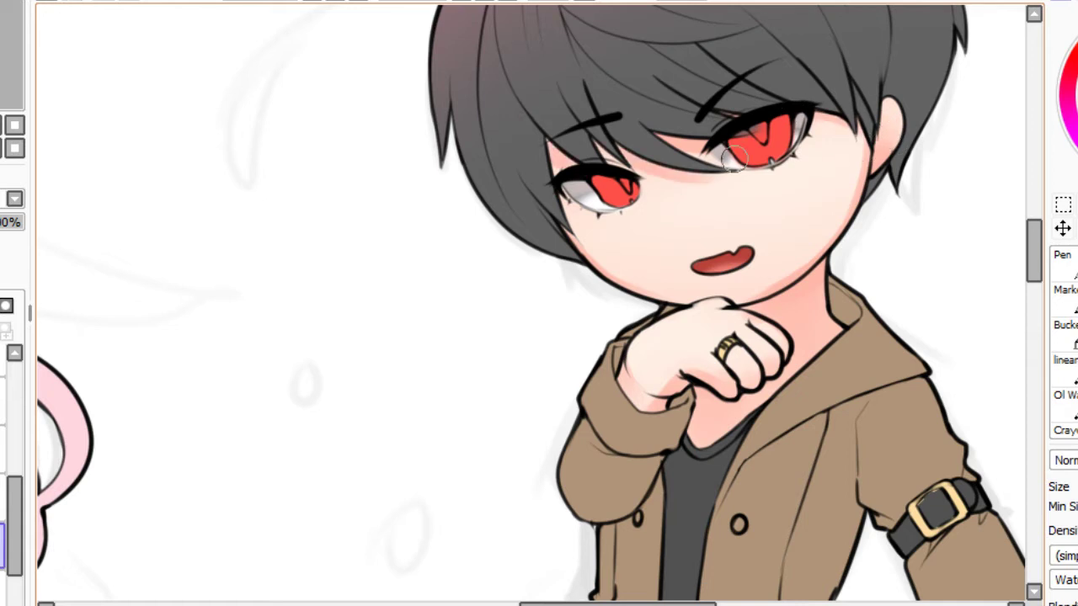
key("ctrl+z")
left_click_drag(610, 141, 716, 163)
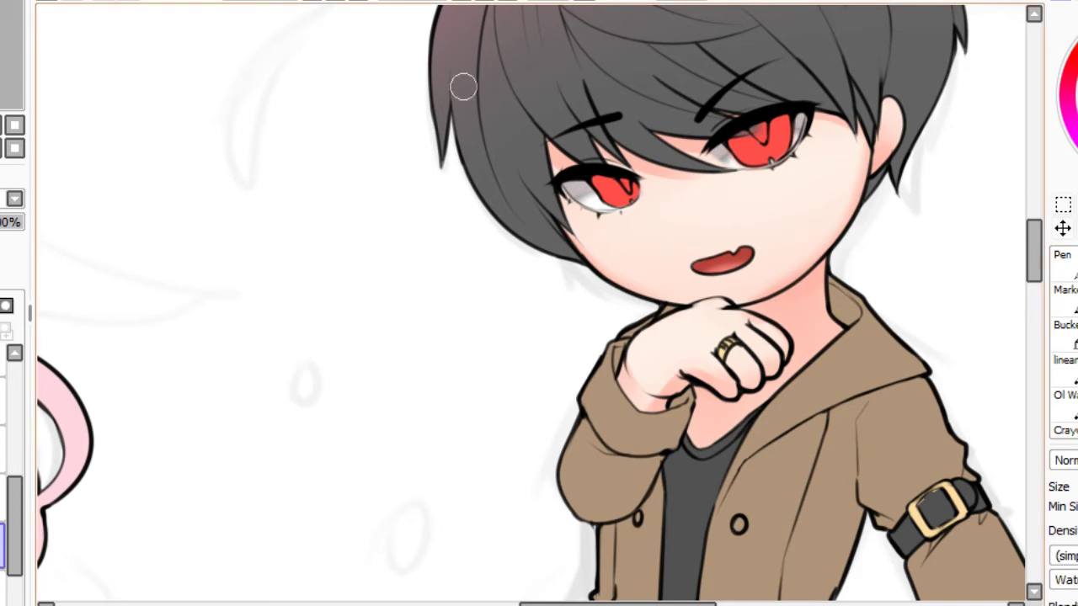
Paint a deeper peach shadow across the girl's neck, collarbone area and the tops of her shoulders.
scroll(531, 303, "up", 1)
scroll(531, 303, "down", 2)
left_click_drag(579, 278, 951, 278)
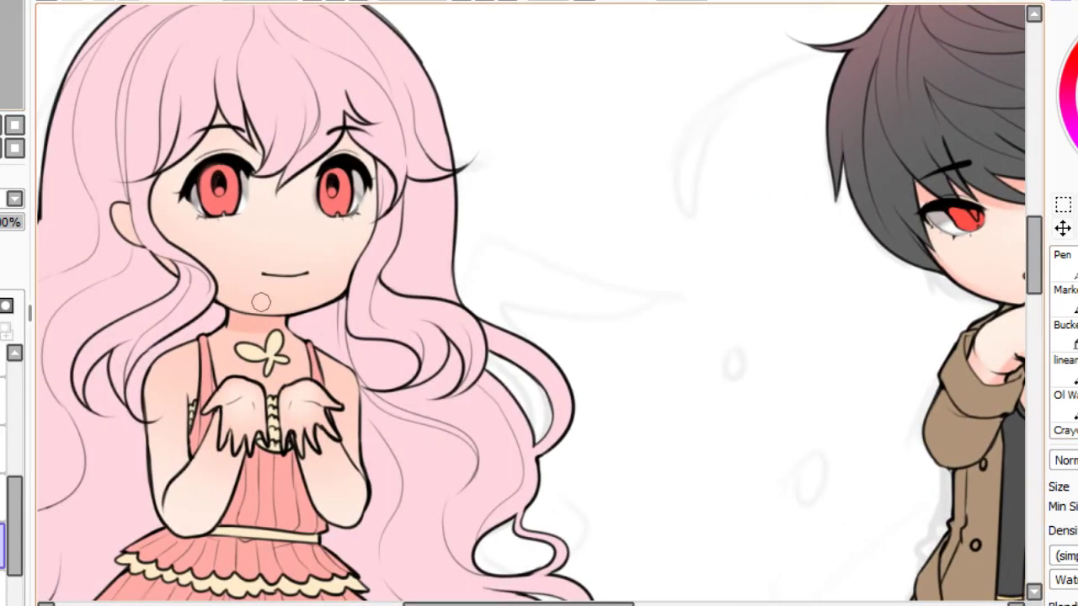
left_click_drag(156, 335, 415, 328)
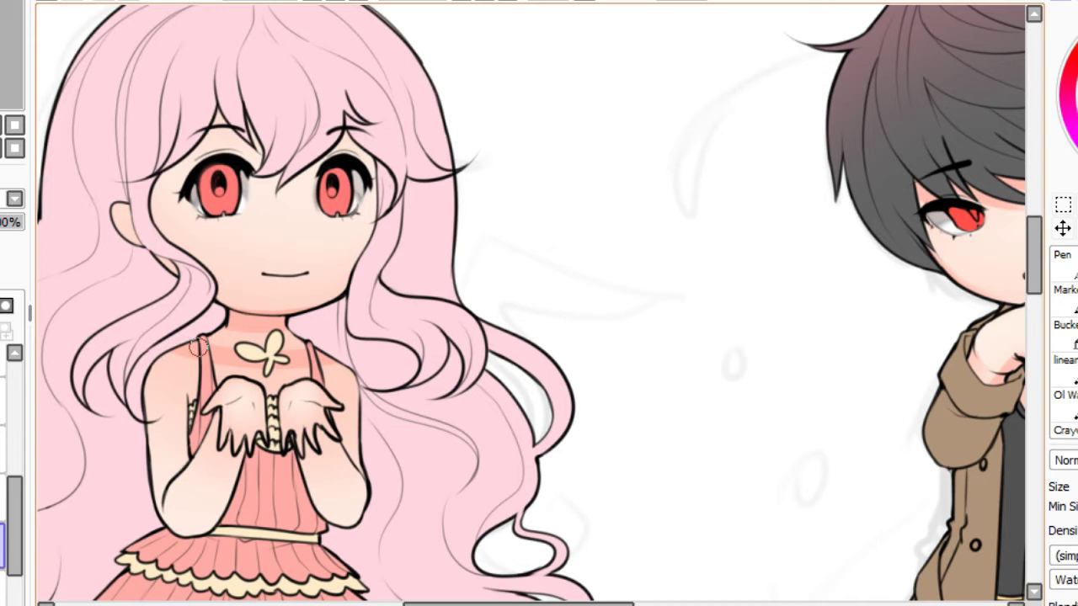
mouse_move(199, 347)
left_mouse_down()
mouse_move(169, 333)
mouse_move(359, 316)
mouse_move(189, 316)
left_mouse_up()
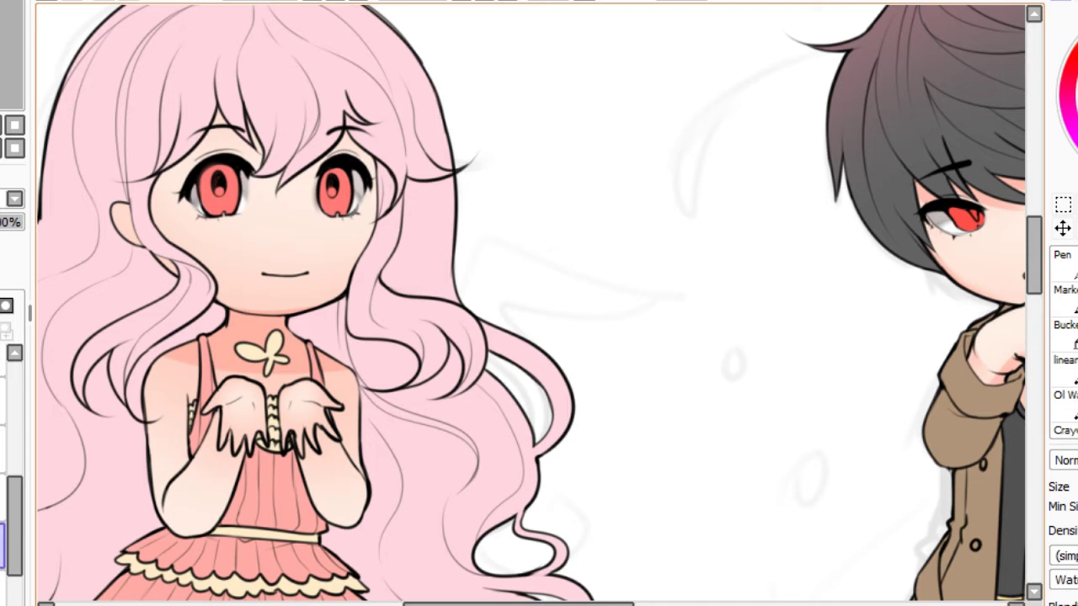
Shade the side edge of the girl's face with a deeper peach tone along the hair lock beside her right eye.
left_click_drag(12, 55, 4, 56)
key("Page_Up")
key("Page_Up")
key("Page_Up")
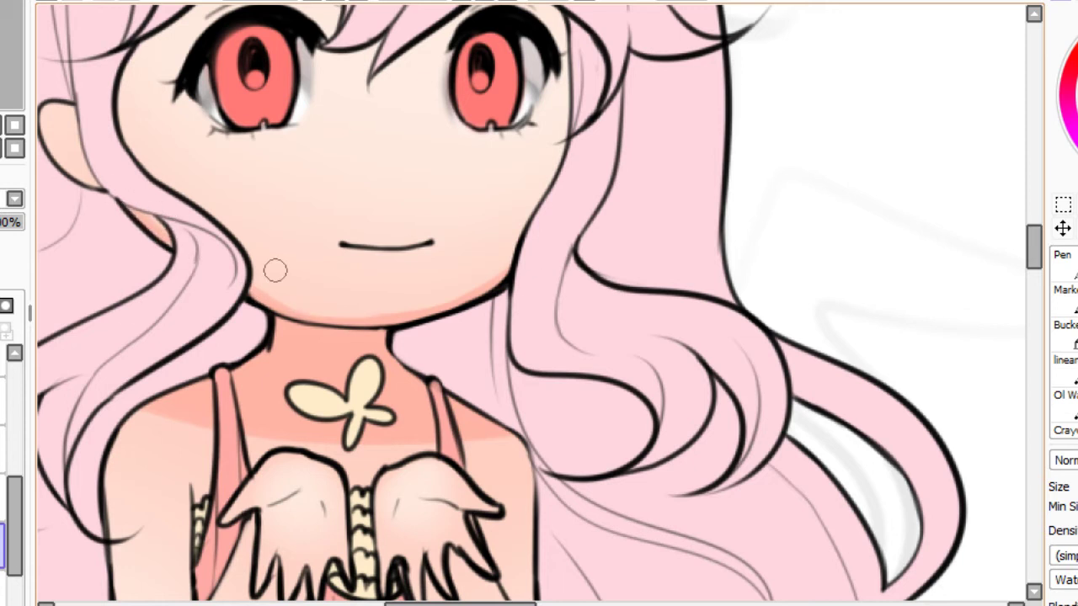
left_click_drag(290, 310, 373, 317)
key("ctrl+z")
left_click_drag(119, 86, 138, 176)
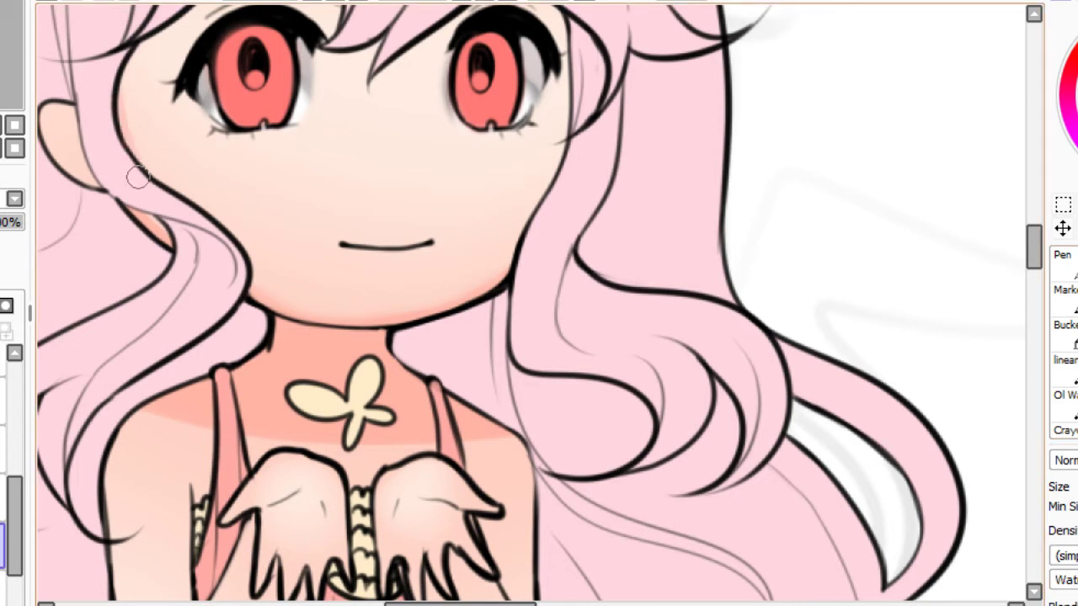
key("ctrl+z")
left_click_drag(134, 52, 185, 206)
key("ctrl+z")
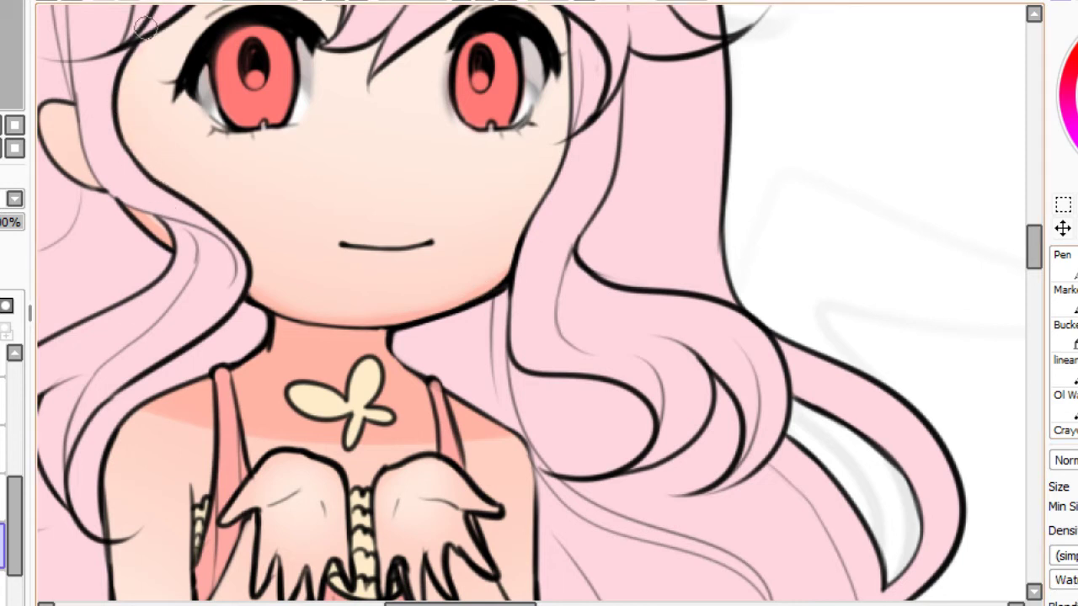
left_click_drag(127, 53, 199, 205)
left_click_drag(123, 128, 127, 61)
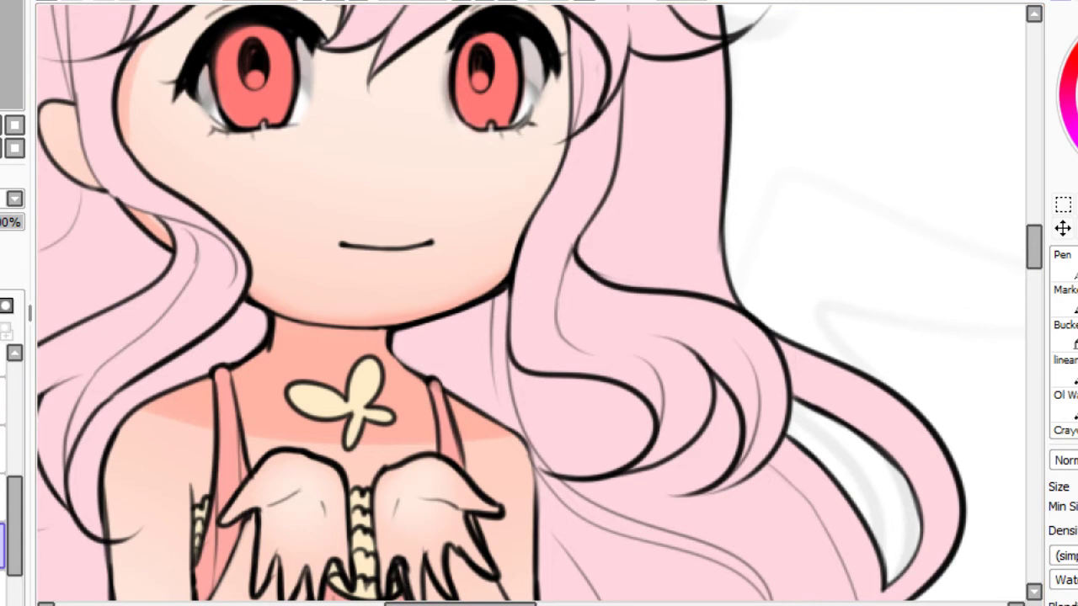
Paint peach shadows on the girl's forehead beneath the fringe, around the eyebrows and between the eyes.
left_click_drag(186, 126, 234, 275)
left_click_drag(175, 204, 303, 57)
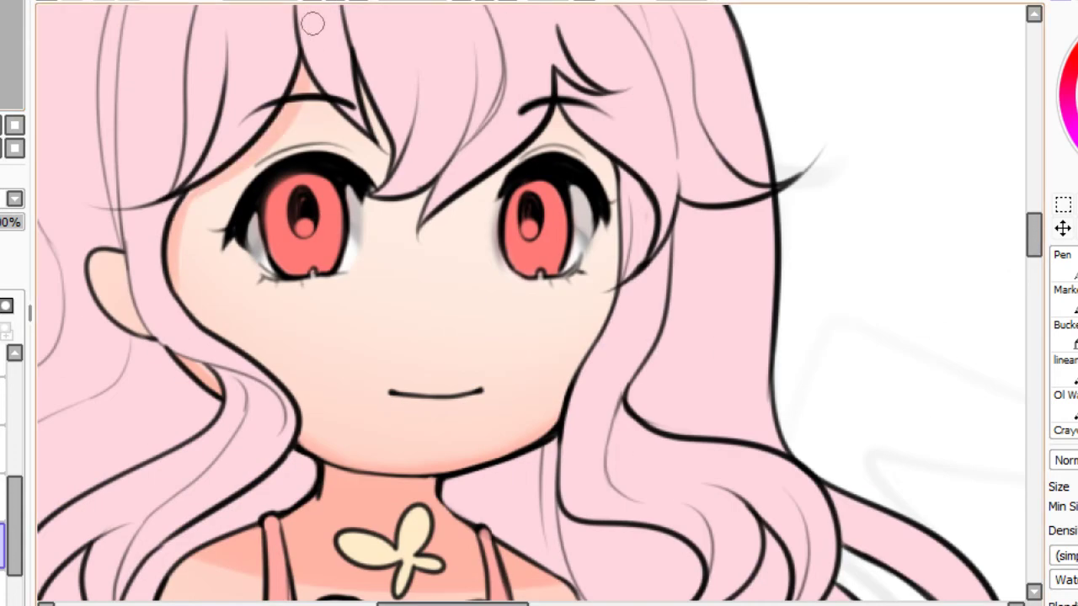
key("ctrl+z")
left_click_drag(163, 201, 305, 15)
mouse_move(314, 78)
left_mouse_down()
mouse_move(402, 133)
mouse_move(369, 105)
mouse_move(397, 170)
mouse_move(372, 113)
mouse_move(380, 183)
mouse_move(386, 160)
mouse_move(353, 127)
left_mouse_up()
mouse_move(370, 194)
left_mouse_down()
mouse_move(447, 172)
mouse_move(564, 71)
mouse_move(463, 200)
mouse_move(575, 48)
mouse_move(565, 123)
mouse_move(606, 163)
mouse_move(628, 242)
left_mouse_up()
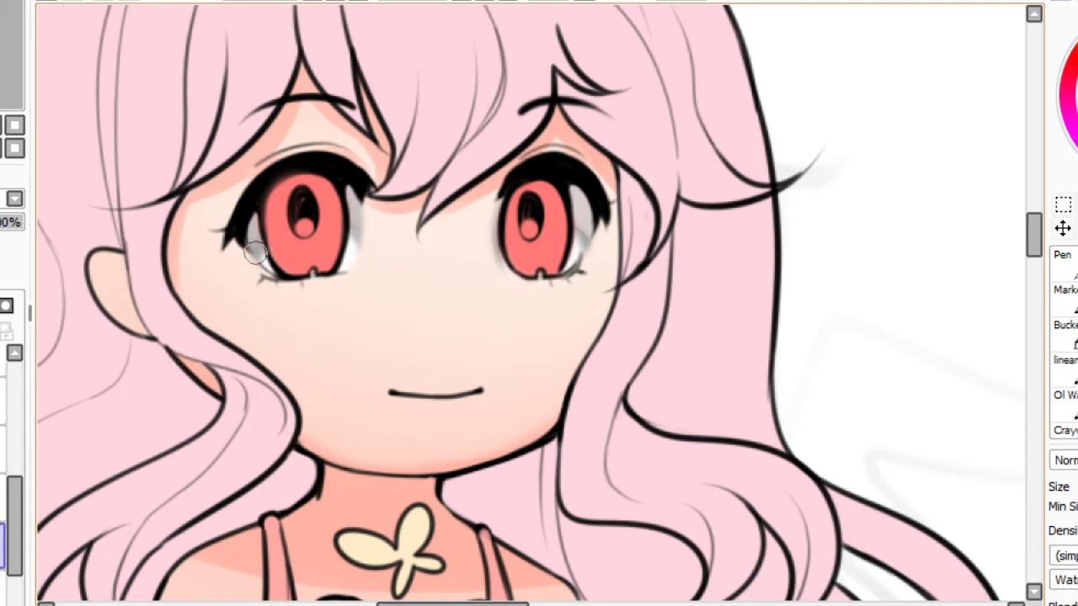
Add deeper peach shading along the outer, elbow and inner edges of the girl's right forearm.
left_click(358, 2)
left_click(336, 1)
left_click(336, 1)
left_click(336, 2)
left_click(2, 52)
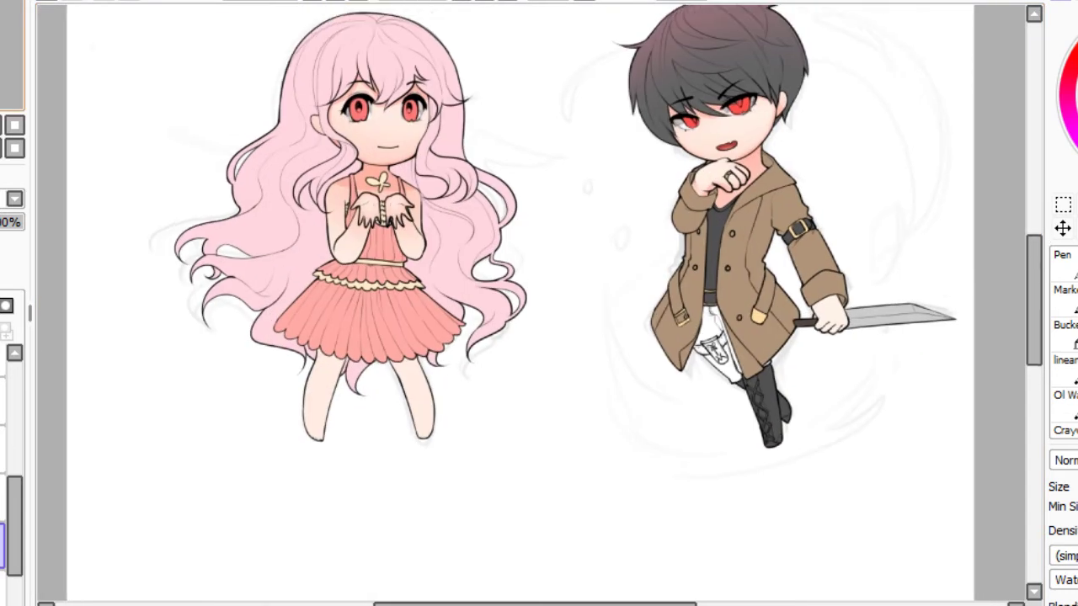
left_click_drag(8, 53, 0, 49)
scroll(480, 244, "up", 4)
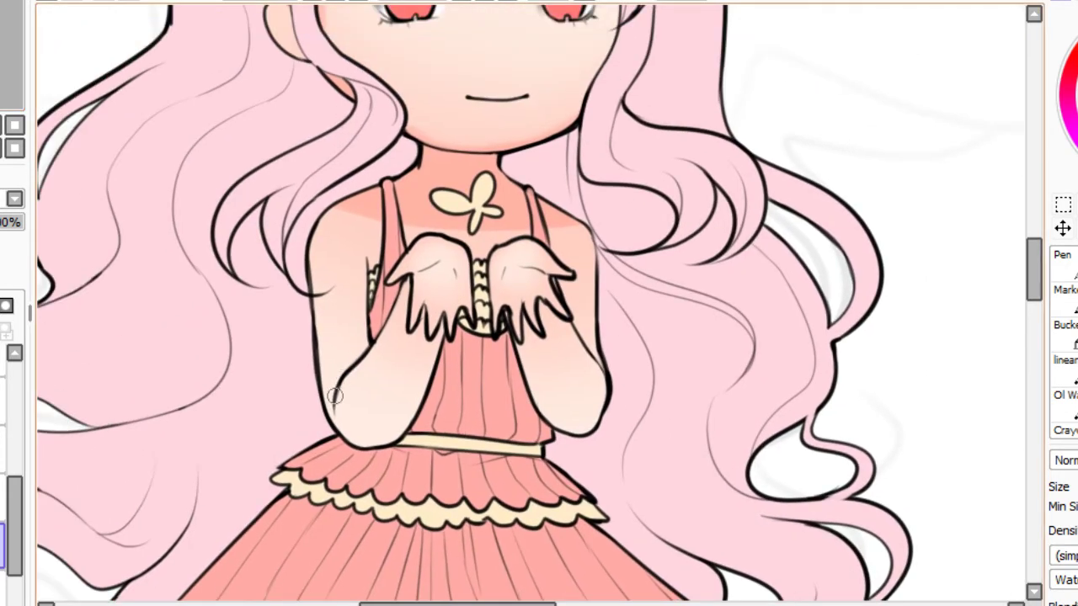
left_click_drag(333, 421, 361, 360)
left_click_drag(335, 429, 372, 348)
left_click_drag(335, 403, 383, 339)
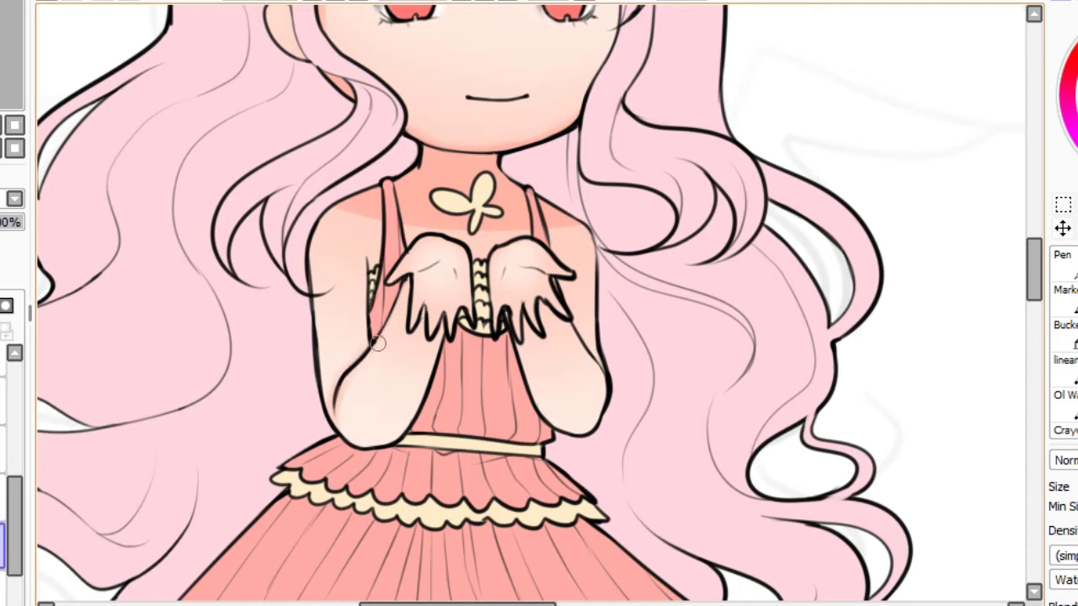
mouse_move(334, 425)
left_mouse_down()
mouse_move(366, 458)
mouse_move(334, 412)
left_mouse_up()
mouse_move(389, 441)
left_mouse_down()
mouse_move(443, 337)
mouse_move(399, 438)
mouse_move(446, 329)
mouse_move(428, 392)
mouse_move(440, 344)
left_mouse_up()
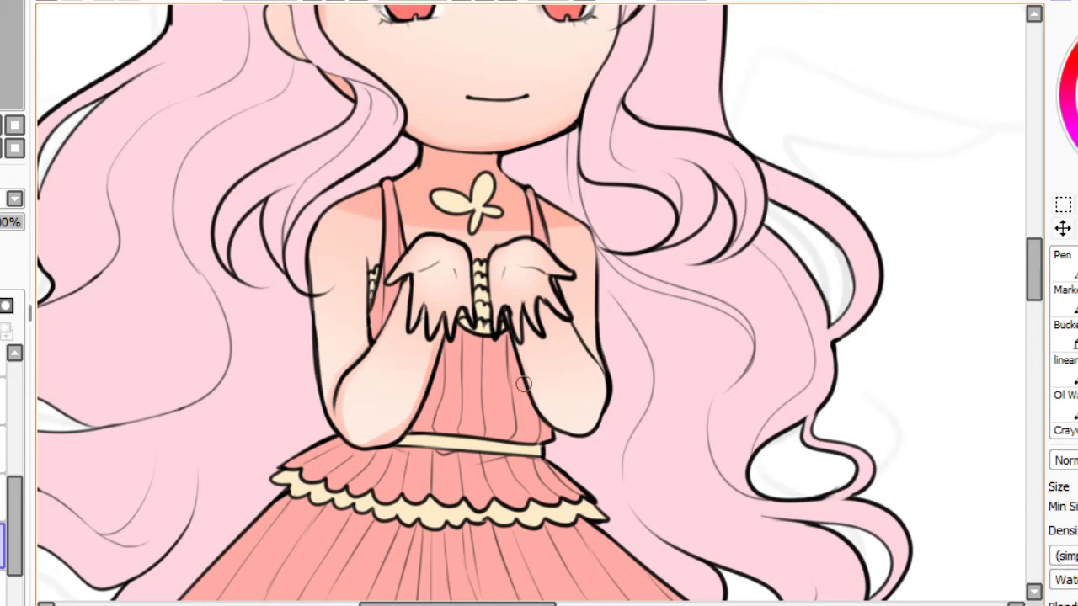
Shade the edges of the girl's left forearm and the part of her right upper arm beside the elbow.
mouse_move(513, 353)
left_mouse_down()
mouse_move(549, 420)
mouse_move(581, 443)
mouse_move(614, 384)
mouse_move(605, 353)
left_mouse_up()
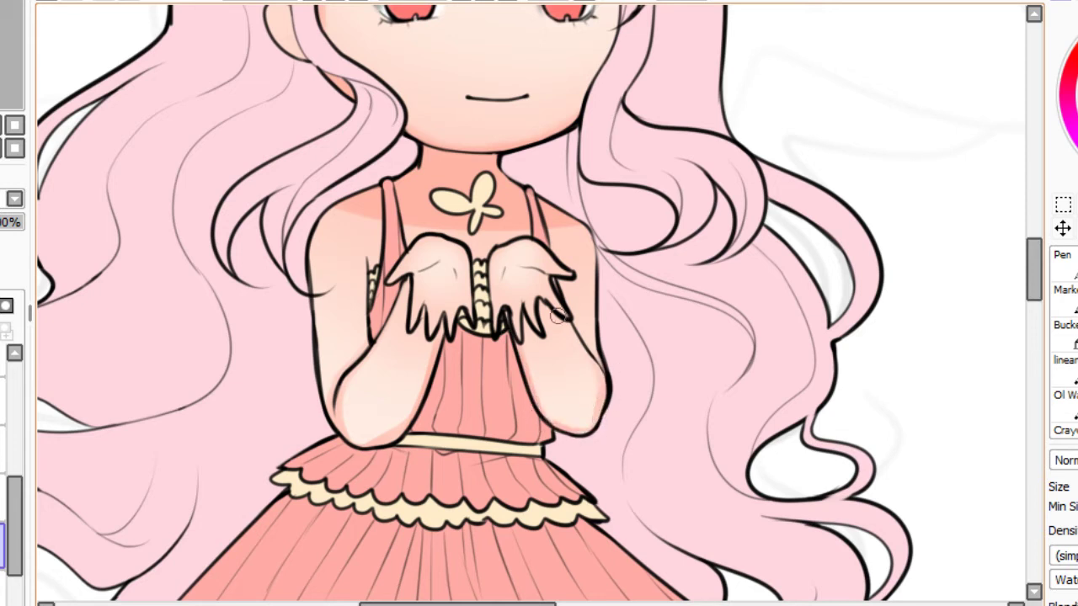
left_click_drag(565, 315, 613, 386)
key("ctrl+z")
left_click_drag(567, 318, 611, 380)
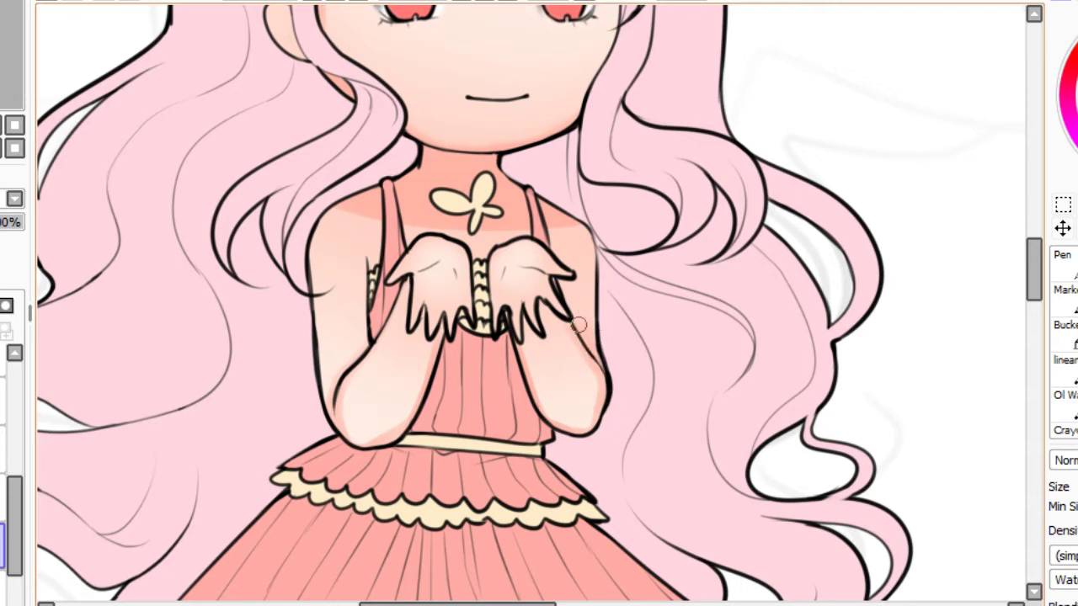
mouse_move(329, 411)
left_mouse_down()
mouse_move(326, 332)
mouse_move(330, 399)
mouse_move(346, 330)
mouse_move(337, 371)
left_mouse_up()
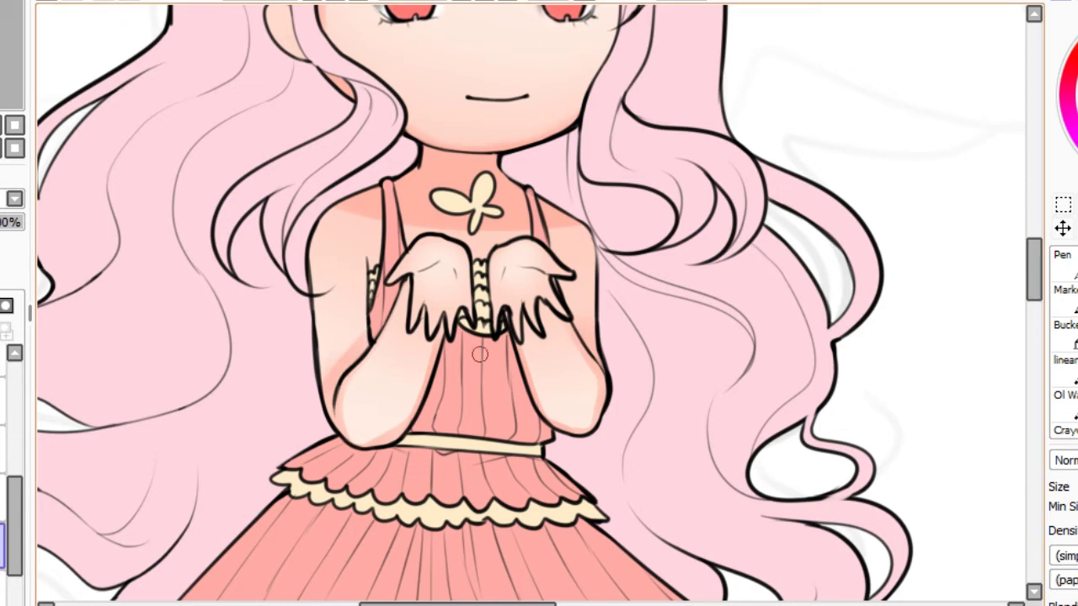
Softly shade the girl's lower legs and feet in peach with a large, soft-edged brush.
left_click_drag(532, 304, 581, 310, "ctrl+alt")
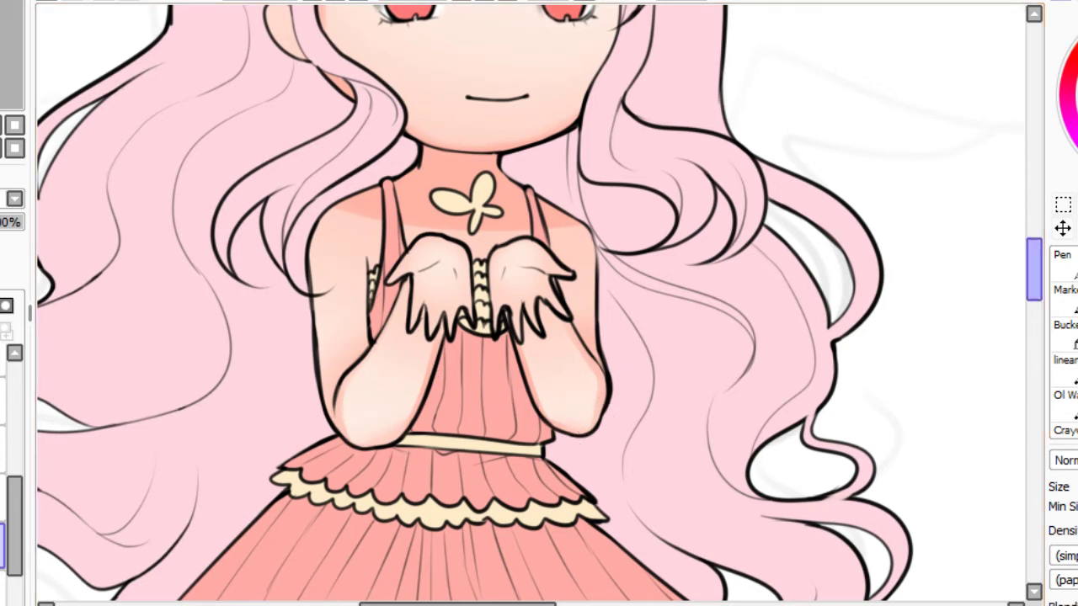
left_click(1069, 266)
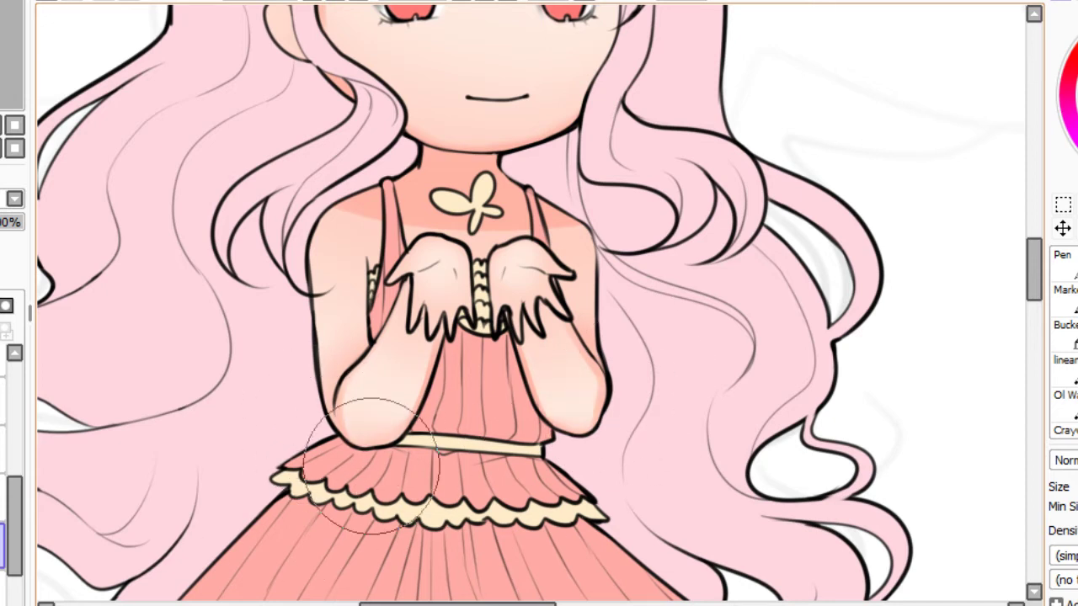
left_click(359, 1)
left_click(336, 1)
left_click(336, 1)
left_click(336, 1)
left_click(336, 1)
left_click_drag(505, 210, 488, 376)
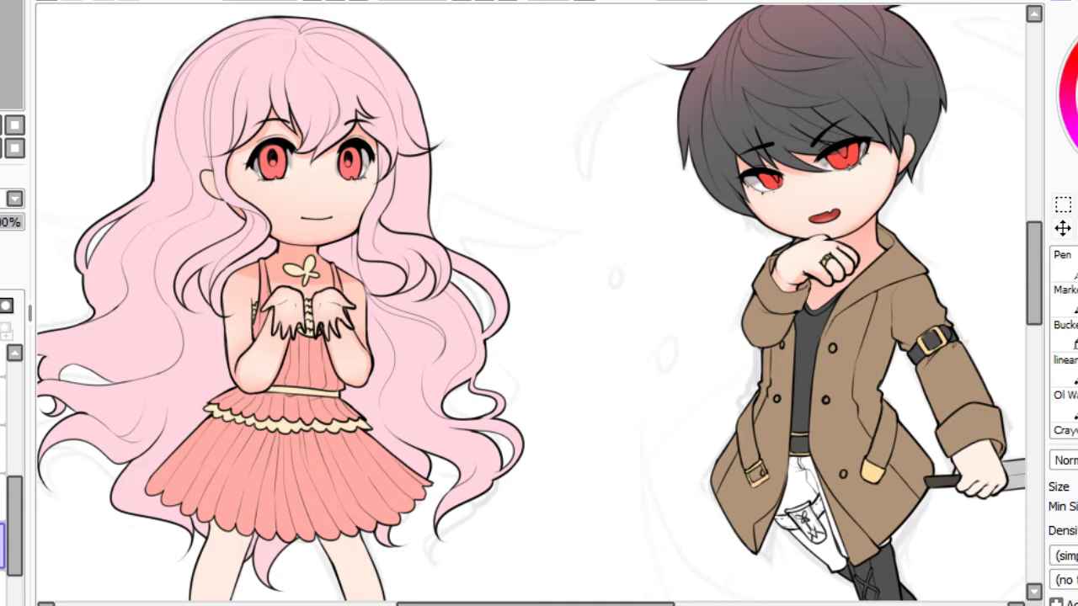
left_click_drag(502, 412, 568, 313)
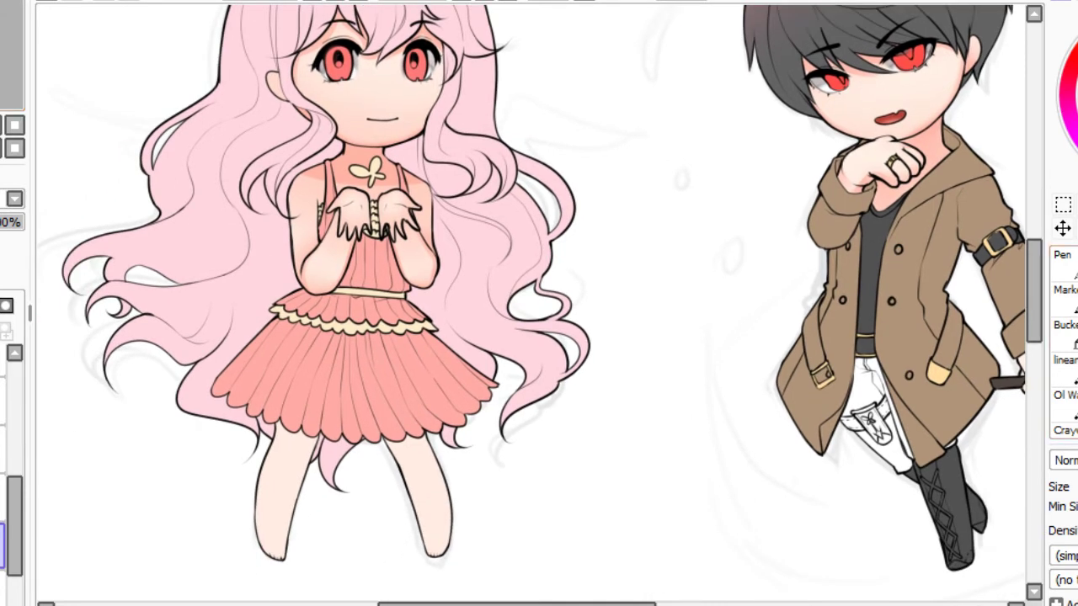
left_click_drag(288, 527, 284, 544)
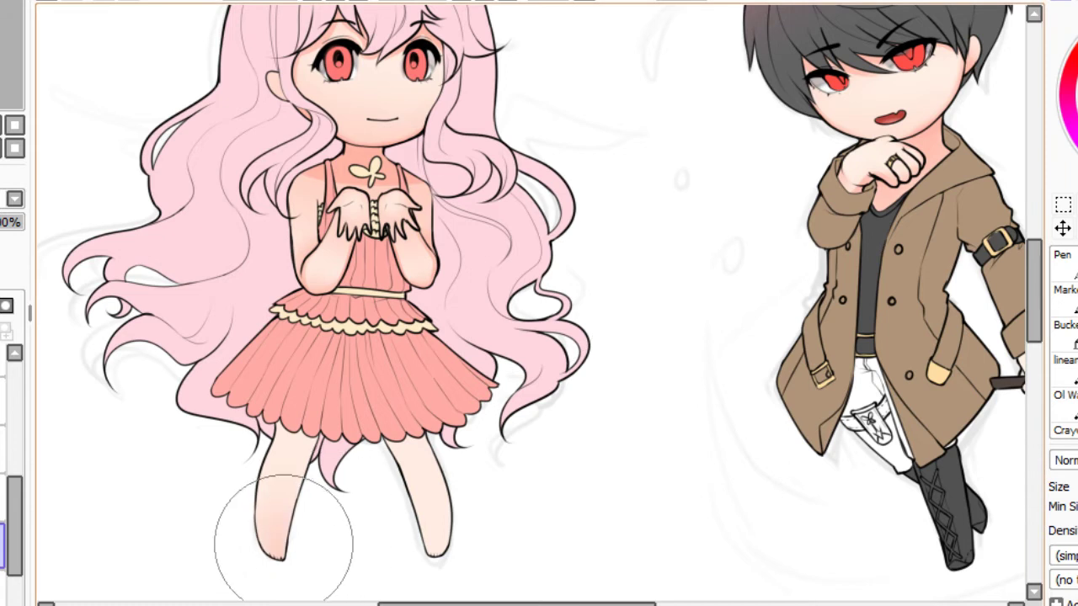
left_click_drag(432, 532, 440, 537)
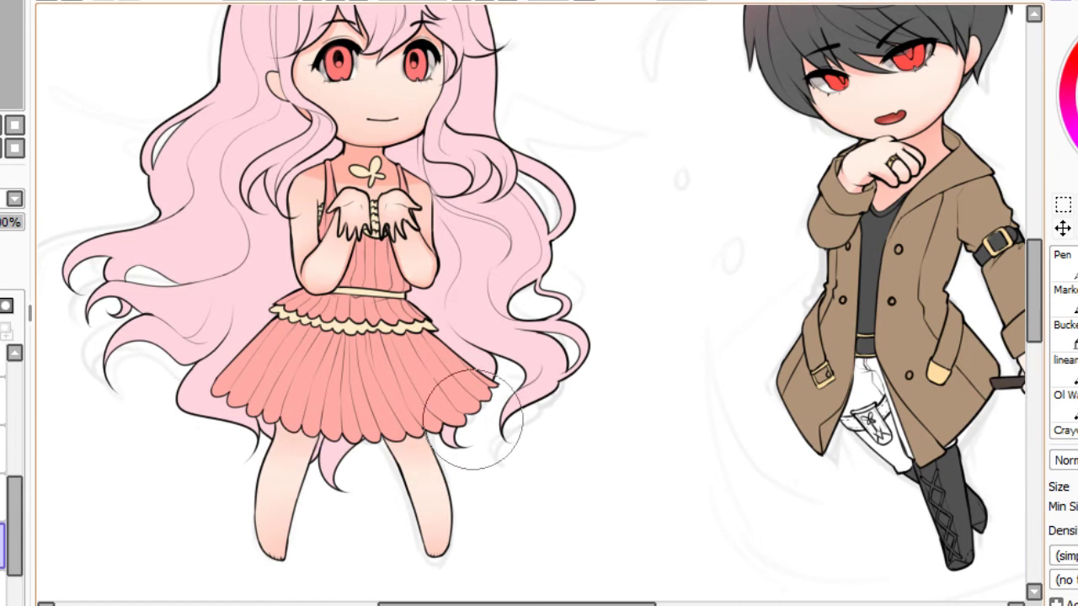
Paint a deeper peach shadow across the tops of both of the girl's legs beneath the skirt hem.
left_click(1074, 324)
left_click_drag(274, 435, 316, 440)
left_click_drag(388, 443, 435, 439)
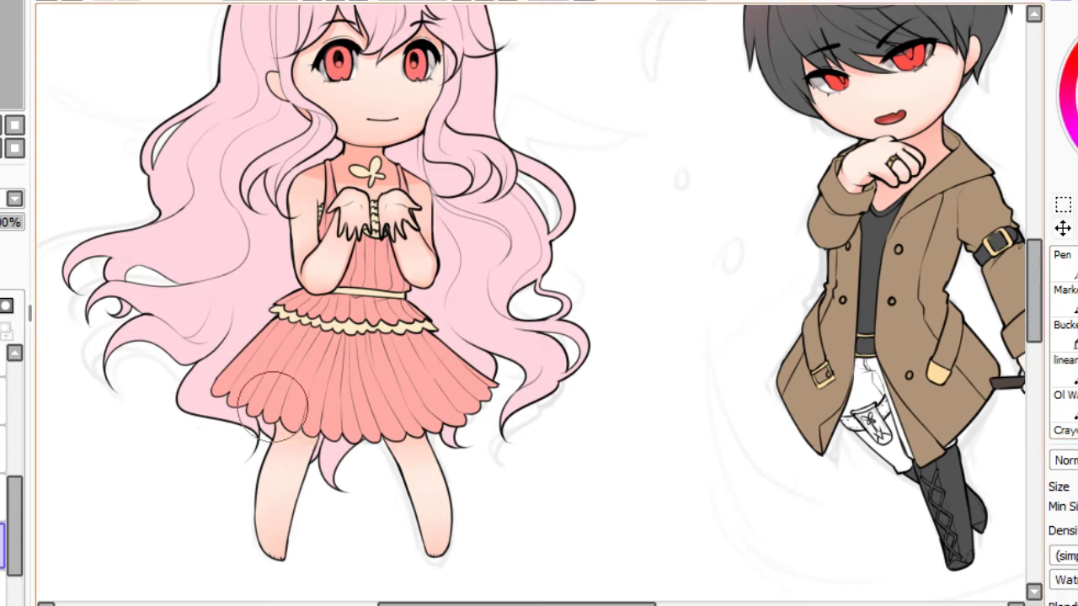
left_click_drag(245, 406, 505, 407)
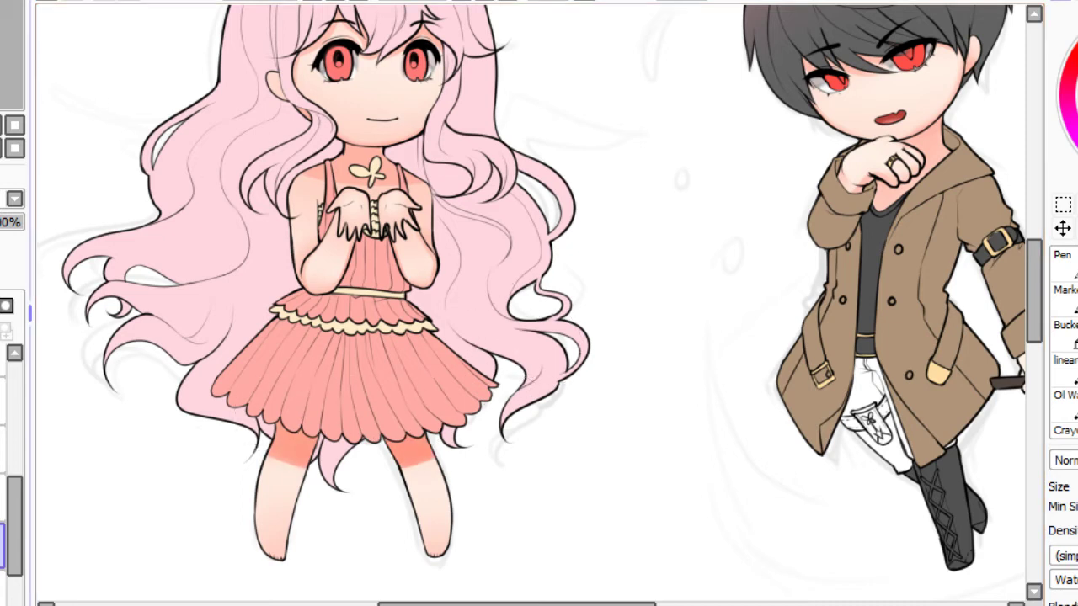
Softly shade the boy's sword-holding hand in peach with a soft-edged brush.
left_click_drag(4, 39, 20, 30)
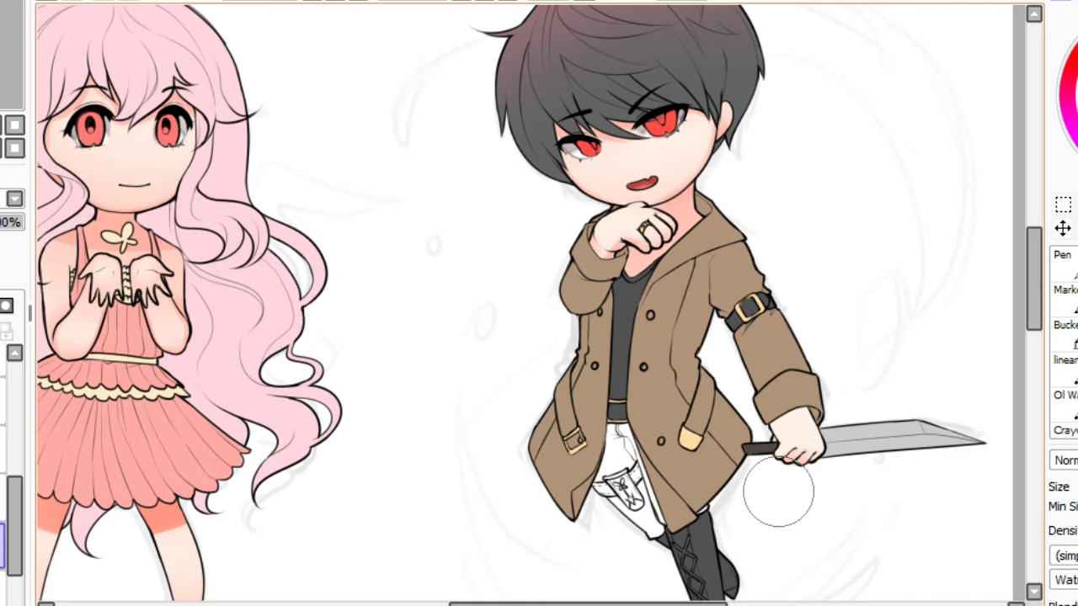
key("ctrl+z")
left_click(1064, 334)
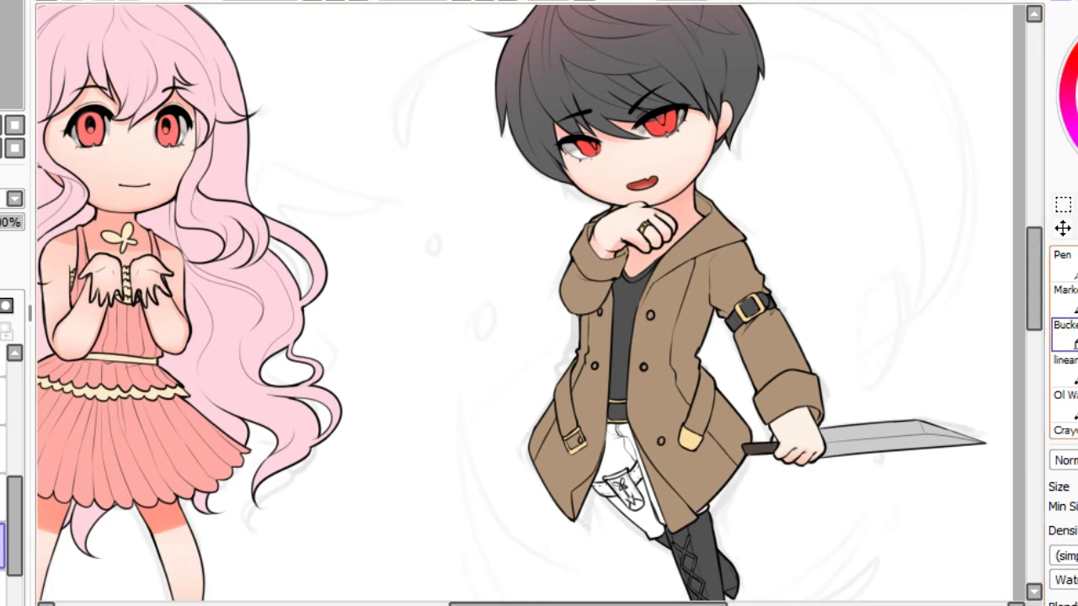
key("alt")
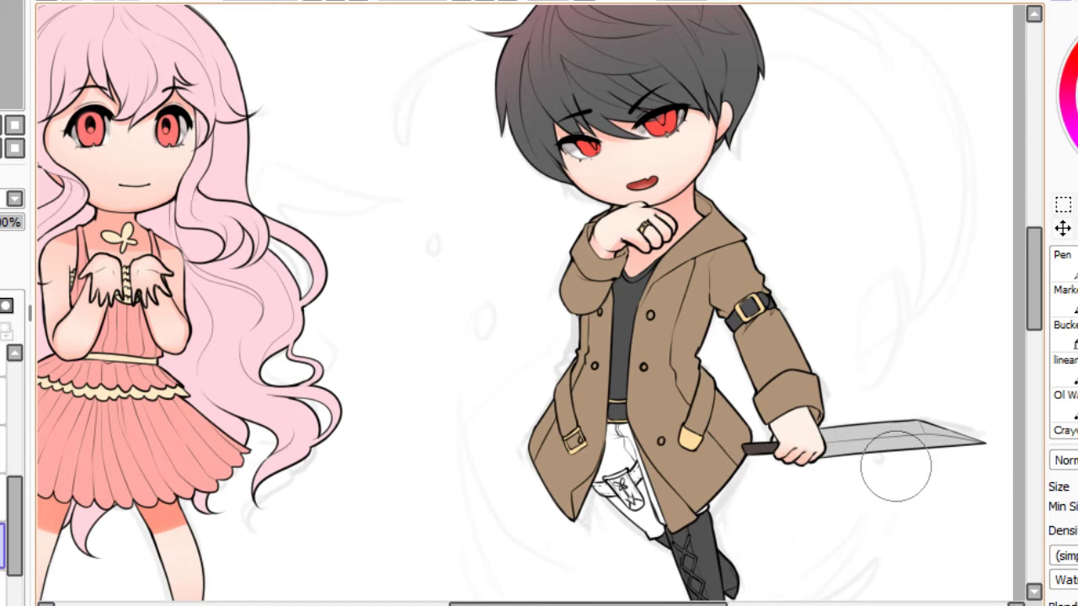
key("b")
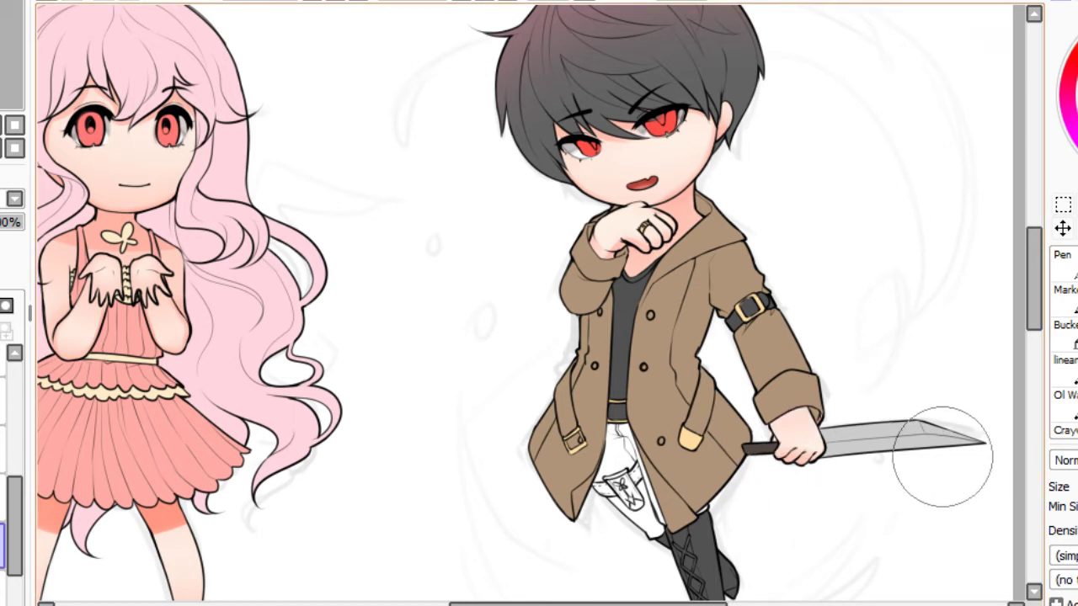
Examine the skin shading of both characters with the whole illustration in view.
left_click_drag(9, 64, 5, 58)
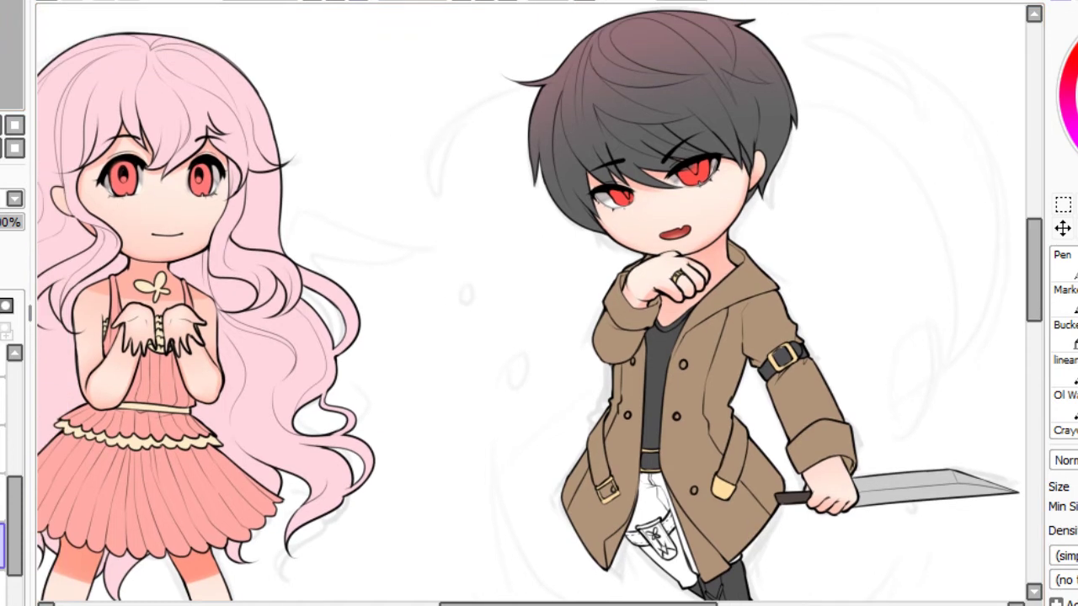
key("Home")
left_click_drag(529, 303, 522, 321)
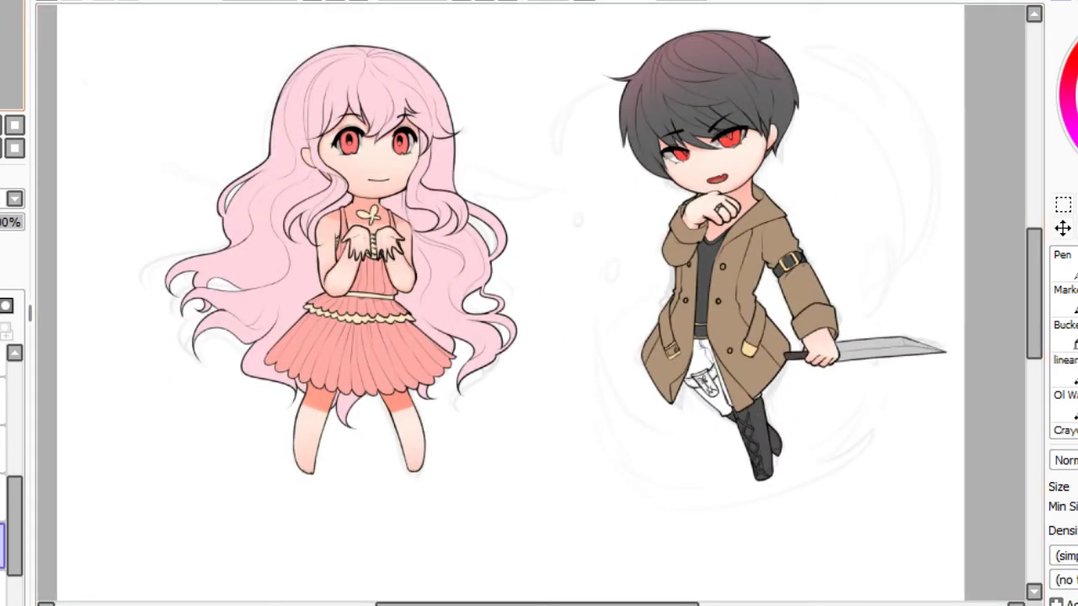
left_click_drag(9, 56, 8, 53)
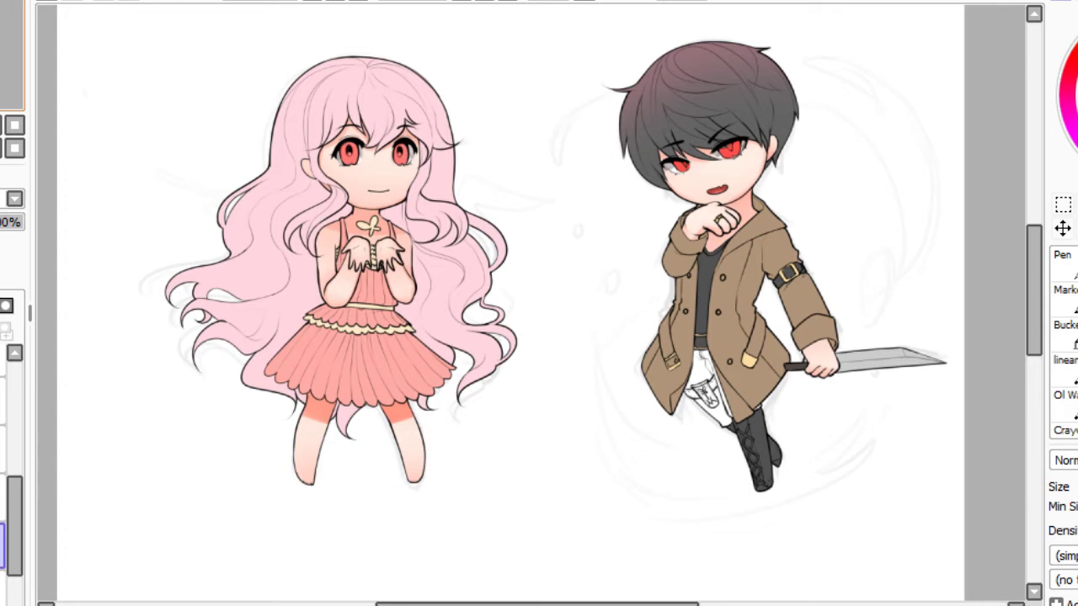
scroll(539, 303, "right", 1)
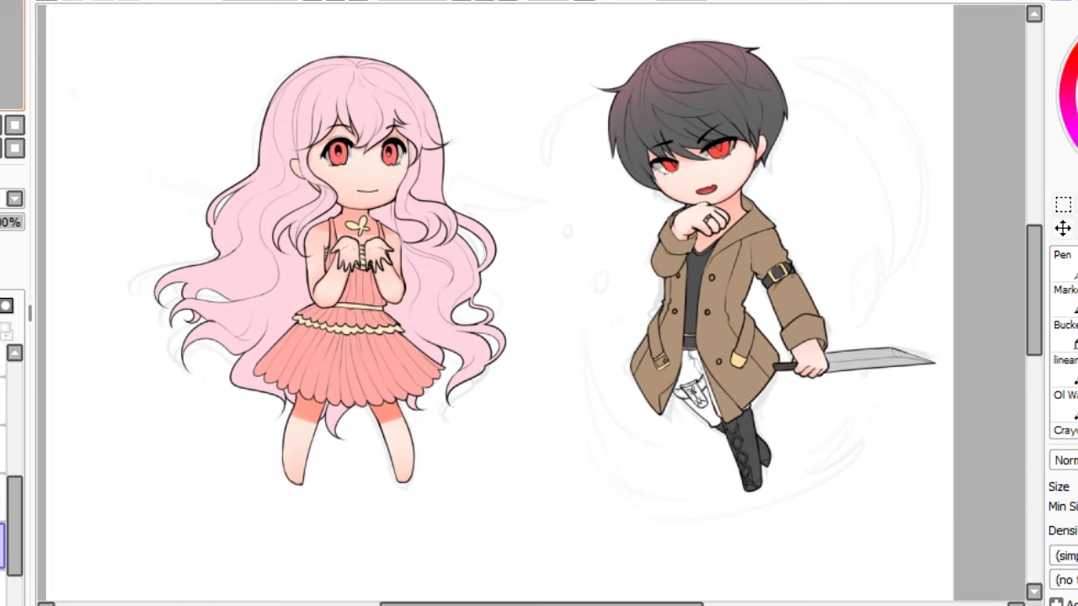
left_click_drag(10, 53, 5, 59)
scroll(8, 56, "up", 3)
Shade the outer and inner edges of the girl's left lower leg in deeper peach with a smaller brush.
key("alt")
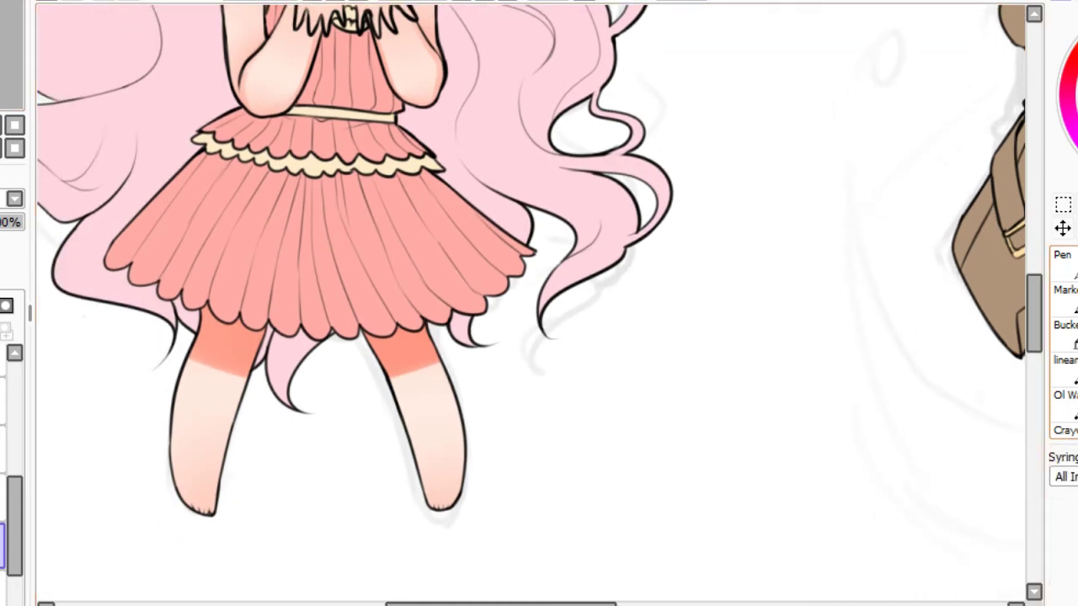
key("bracketleft")
key("bracketleft")
key("bracketleft")
key("bracketleft")
key("bracketleft")
key("bracketleft")
key("bracketleft")
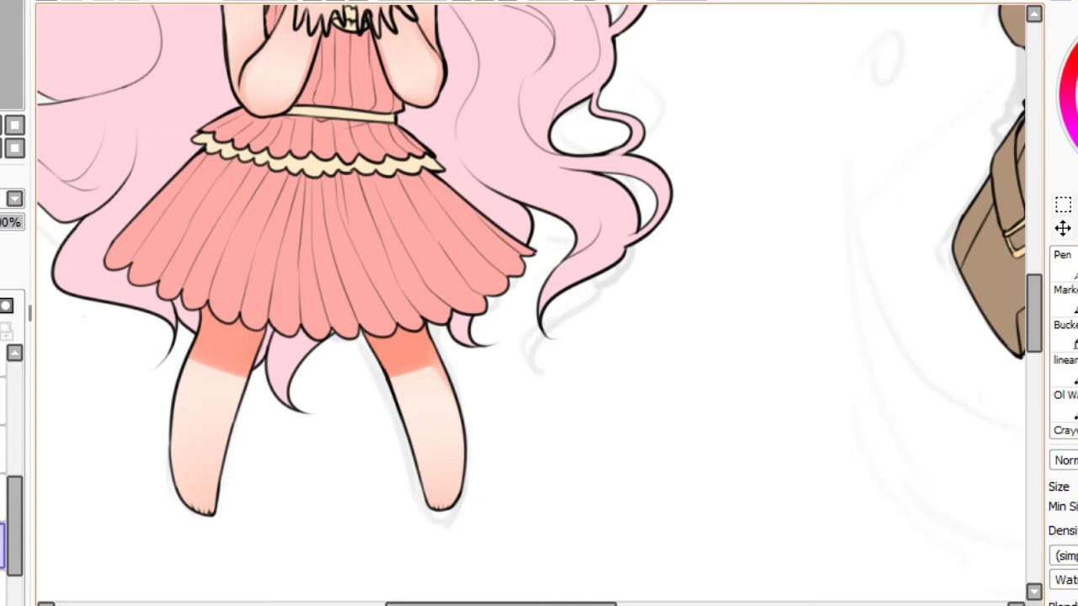
left_click_drag(436, 348, 468, 480)
left_click_drag(461, 405, 464, 504)
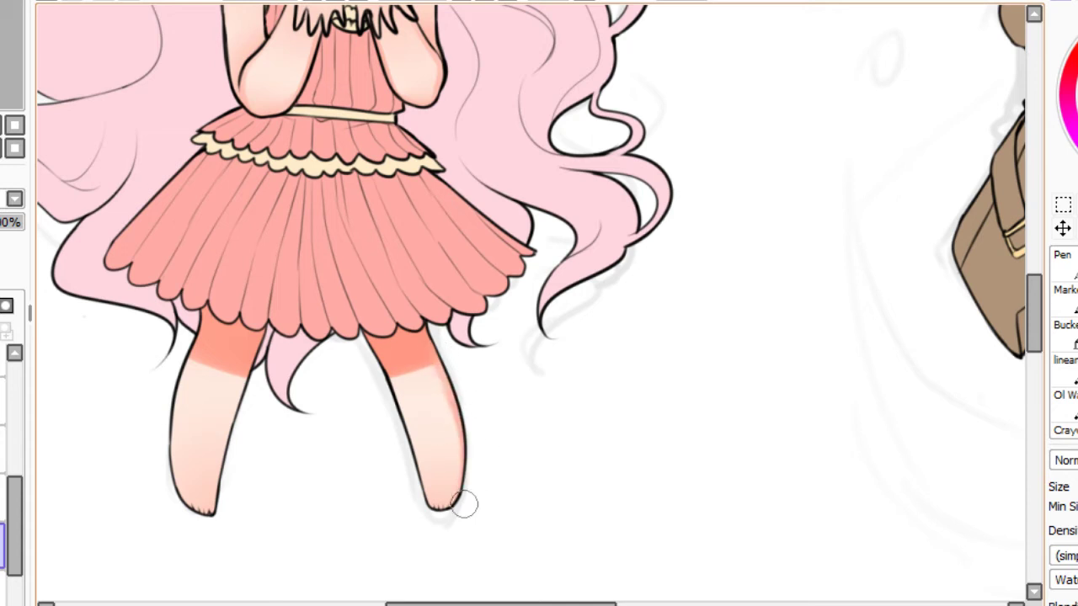
left_click_drag(387, 393, 407, 468)
key("ctrl+z")
left_click_drag(384, 386, 417, 506)
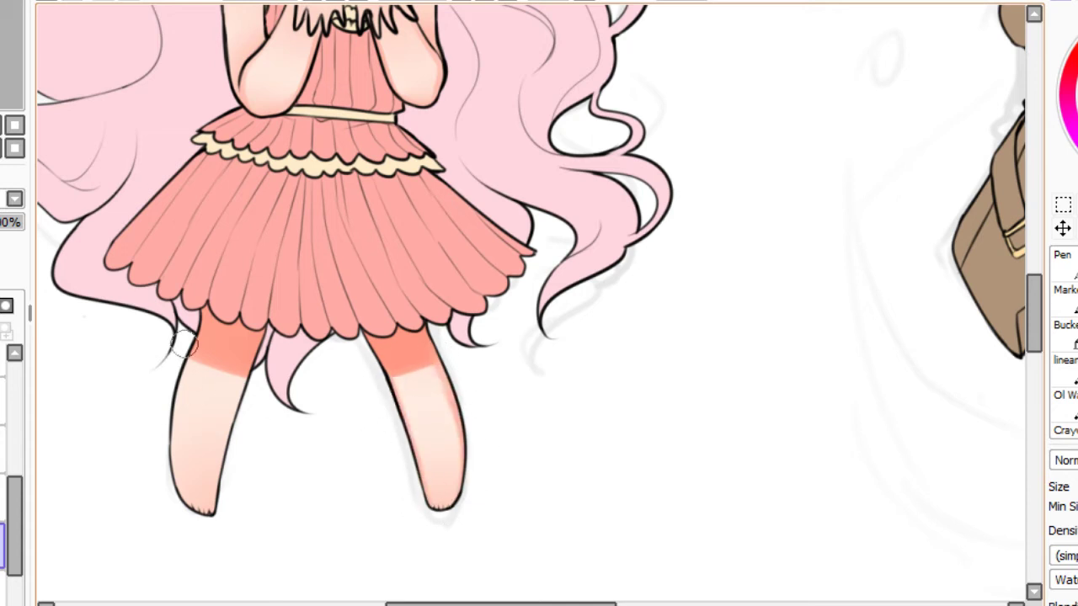
Add thin deeper peach shading along the outer and inner edges of the girl's right lower leg.
mouse_move(184, 344)
left_mouse_down()
mouse_move(163, 450)
mouse_move(180, 507)
left_mouse_up()
key("ctrl+z")
mouse_move(166, 410)
left_mouse_down()
mouse_move(164, 463)
mouse_move(193, 508)
left_mouse_up()
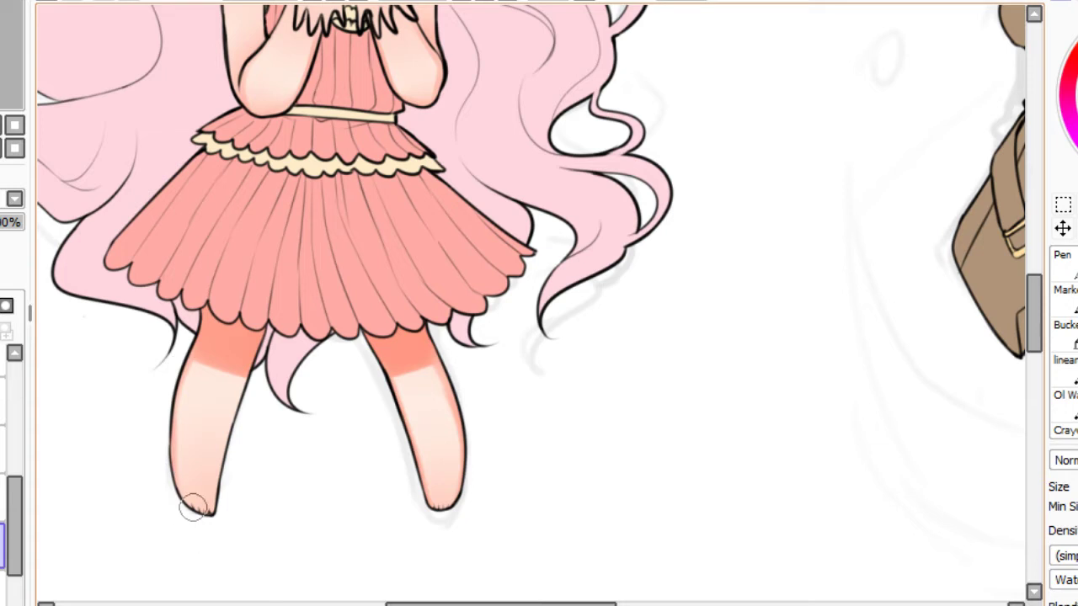
key("ctrl+z")
left_click_drag(249, 381, 224, 542)
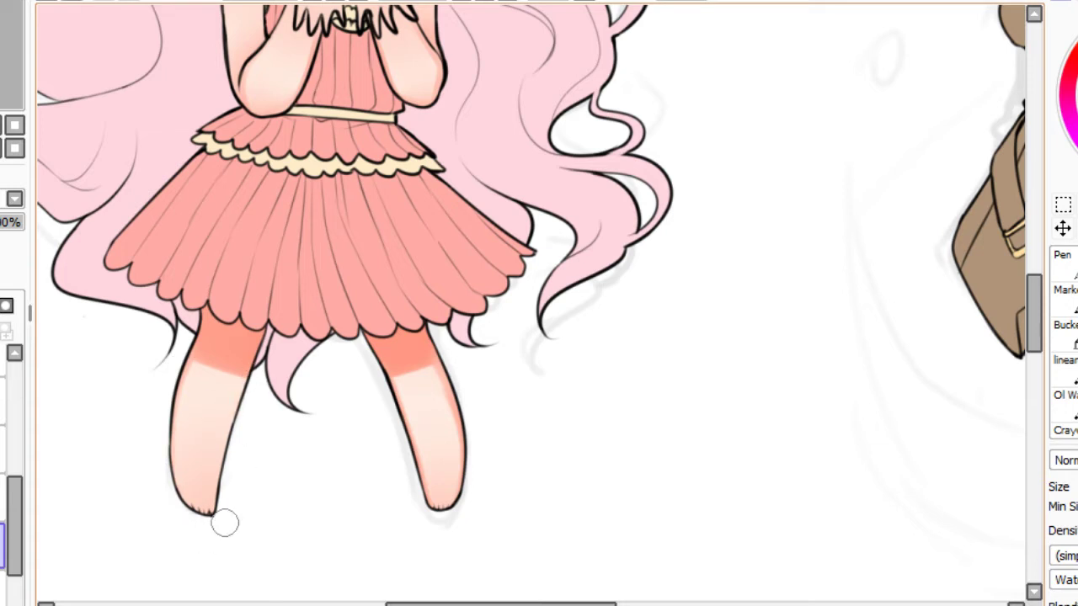
left_click_drag(252, 390, 216, 519)
key("ctrl+z")
left_click_drag(255, 378, 219, 551)
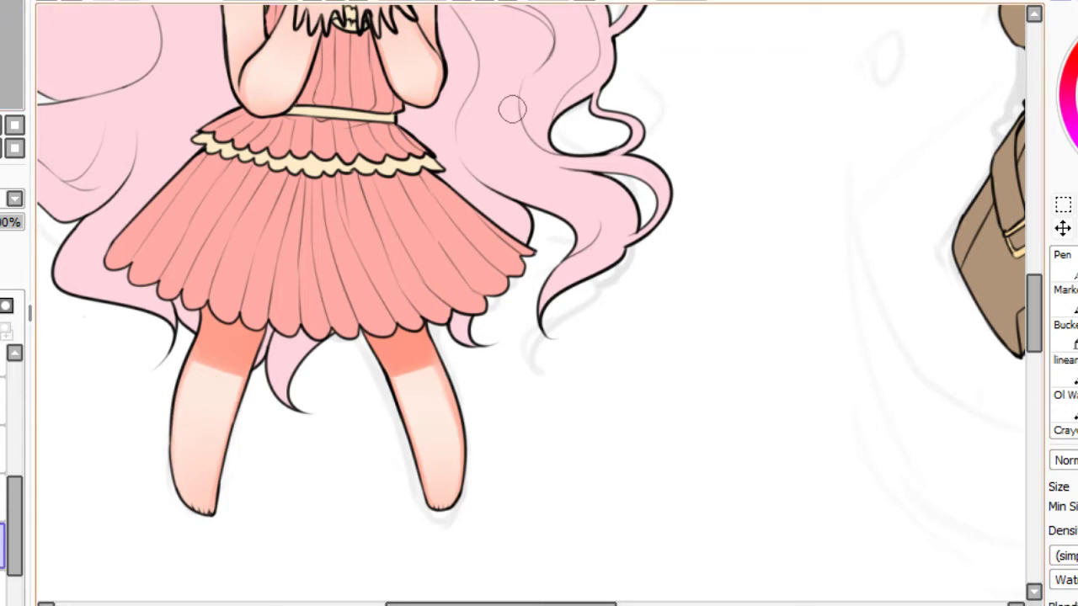
Deepen the peach shading on the fingers and beneath the coat cuff of the boy's sword-holding hand.
scroll(265, 244, "down", 1)
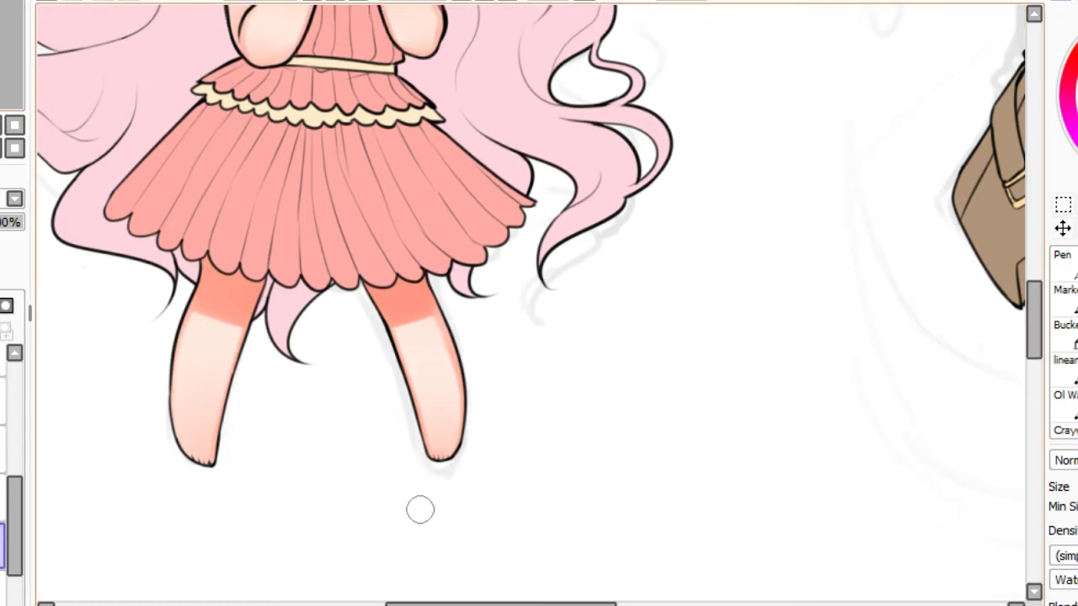
left_click_drag(3, 59, 22, 49)
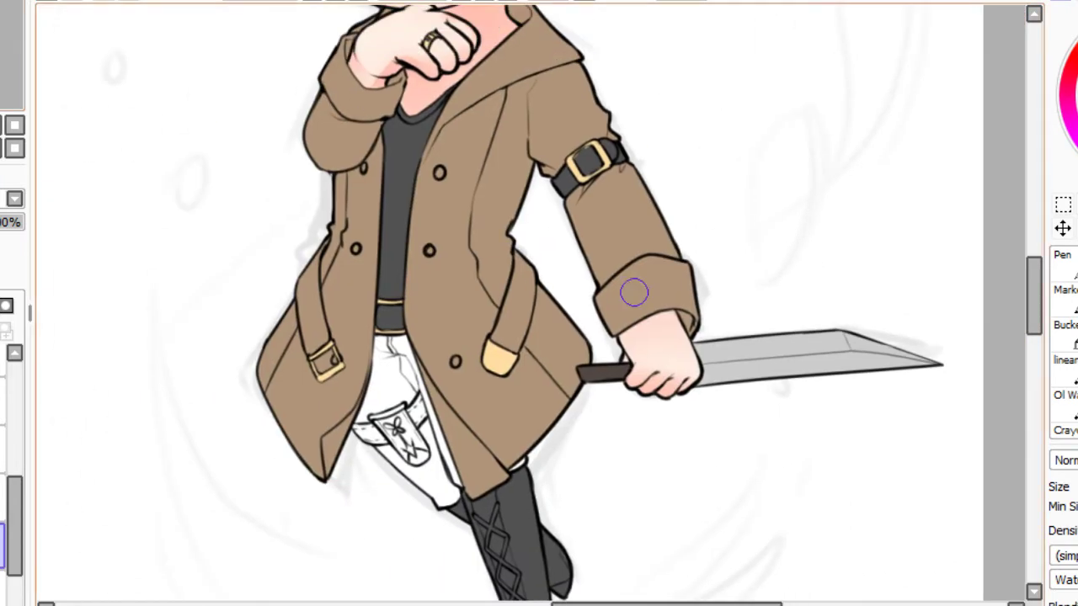
left_click_drag(619, 376, 665, 381)
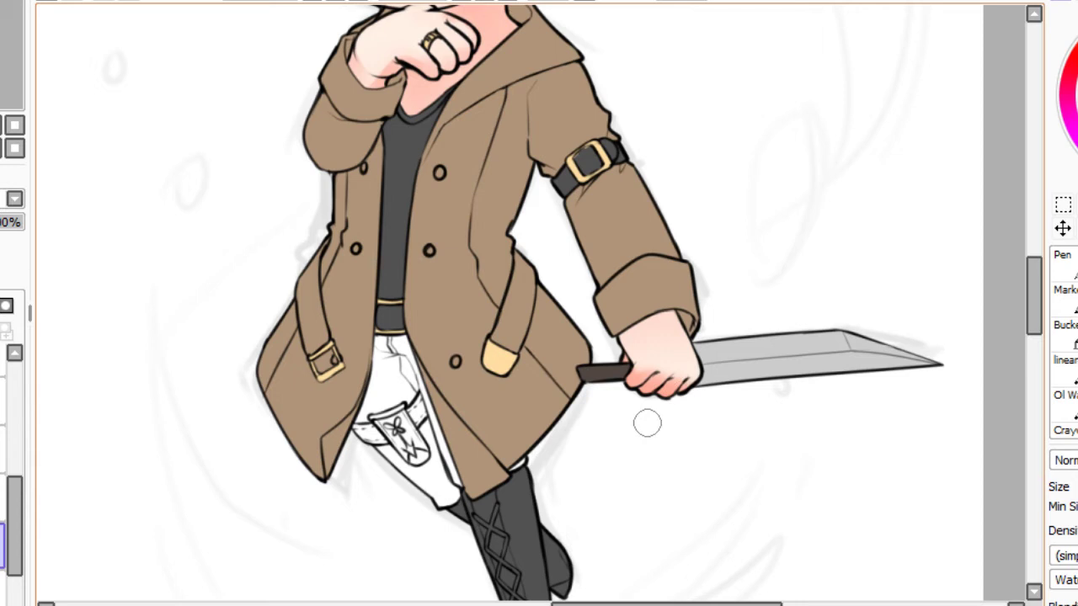
left_click_drag(609, 344, 705, 327)
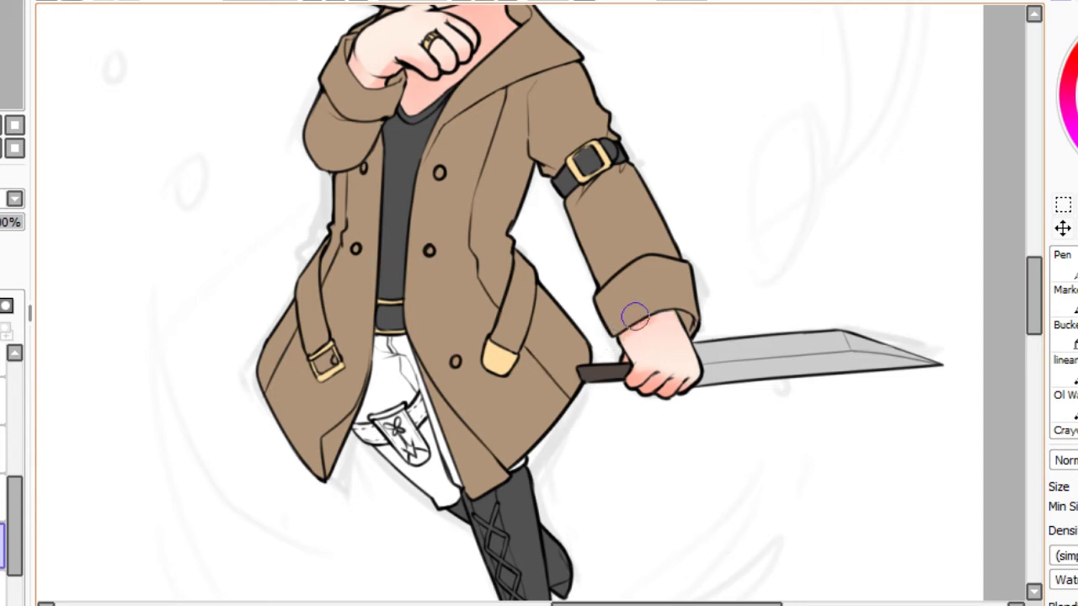
Add deeper peach shading along the edge of the girl's face beside her right eye and under the hair.
left_click_drag(10, 62, 2, 52)
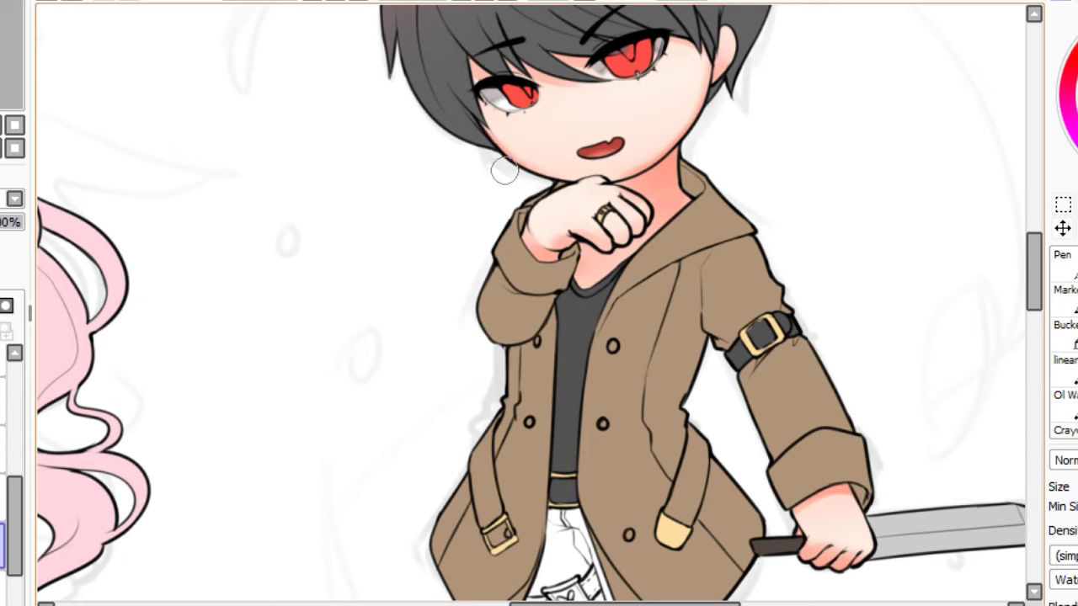
mouse_move(489, 97)
left_mouse_down()
mouse_move(564, 144)
mouse_move(812, 244)
left_mouse_up()
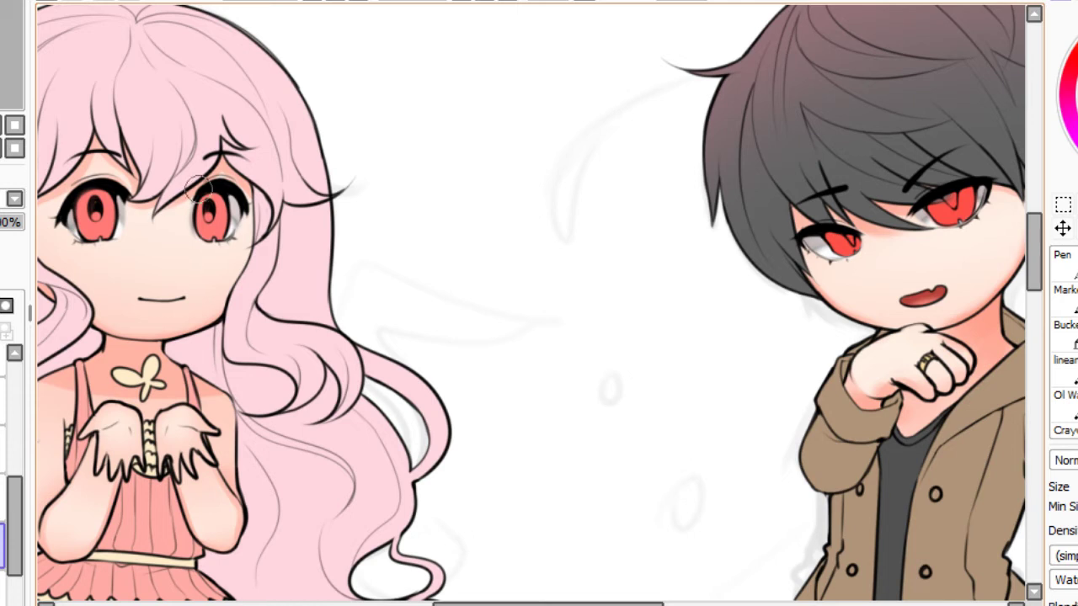
scroll(192, 175, "left", 3)
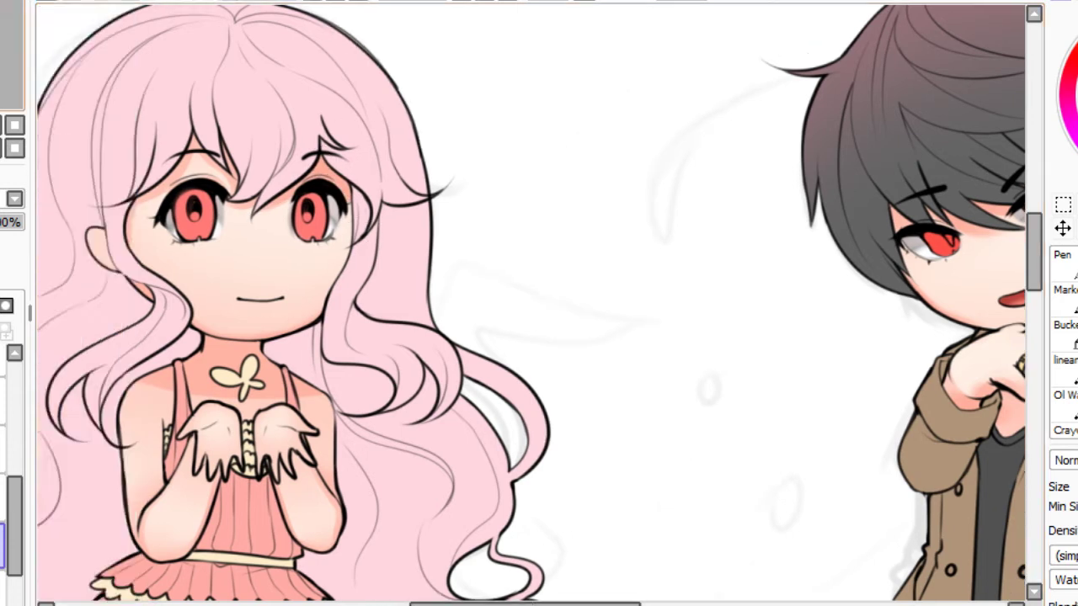
scroll(288, 180, "left", 2)
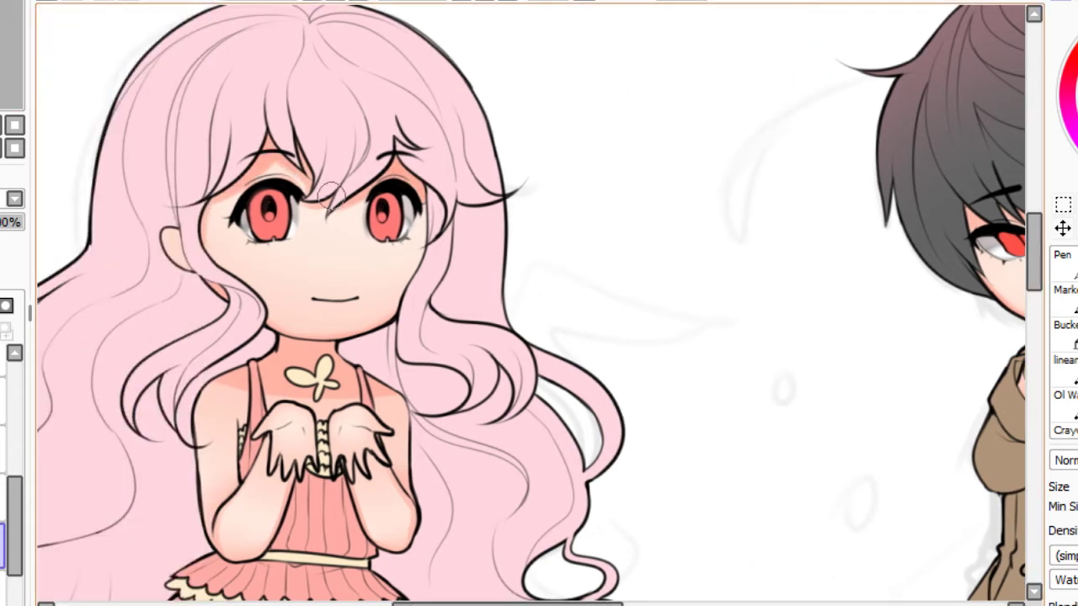
left_click_drag(201, 259, 241, 173)
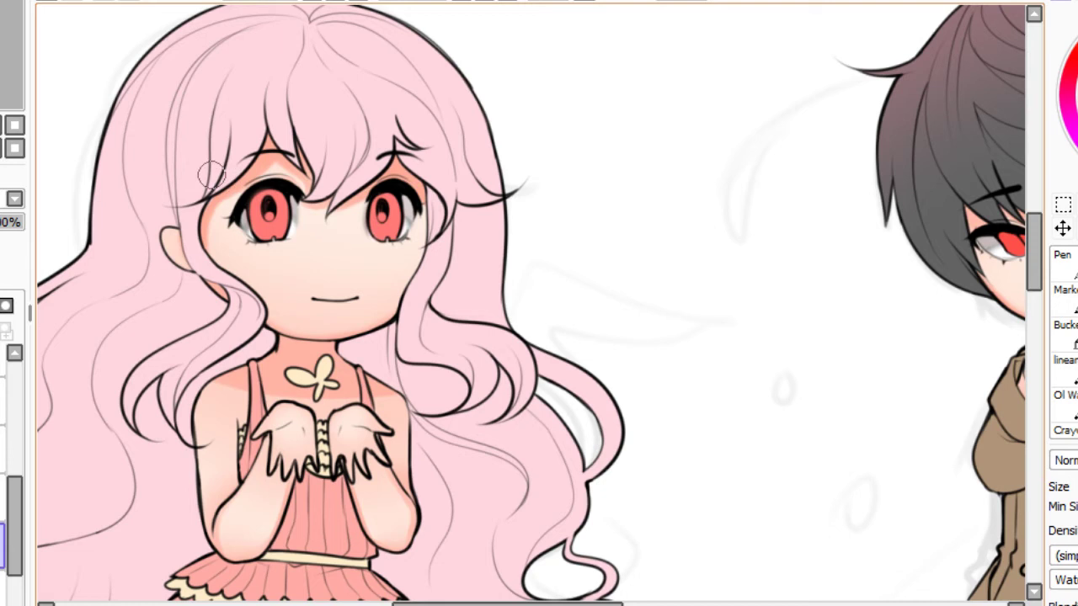
Review the finished skin shading on both characters with the whole illustration in view.
left_click(14, 124)
scroll(12, 59, "up", 5)
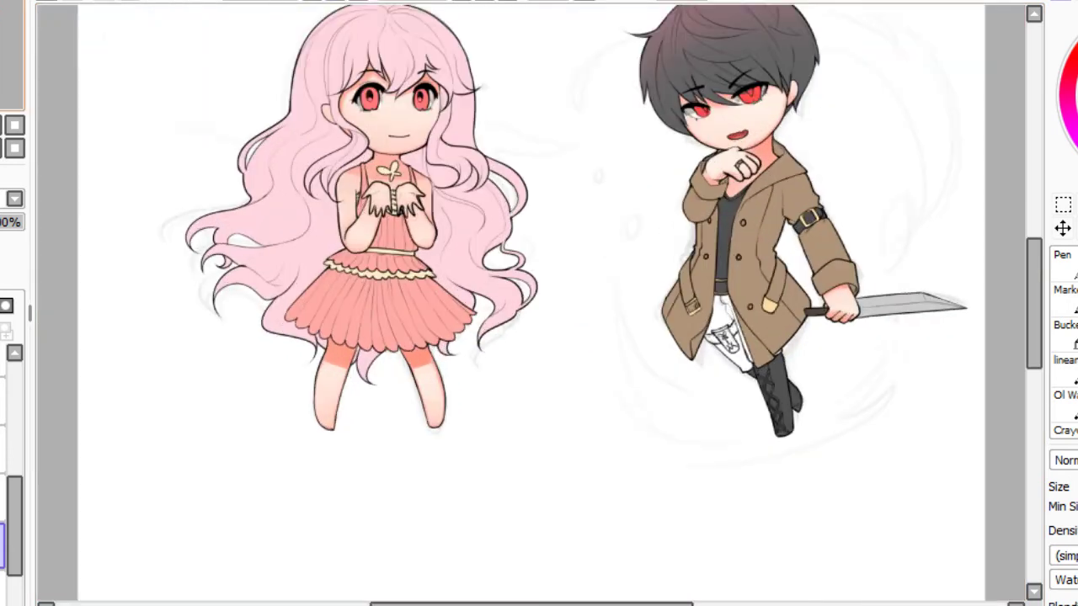
left_click_drag(12, 59, 15, 54)
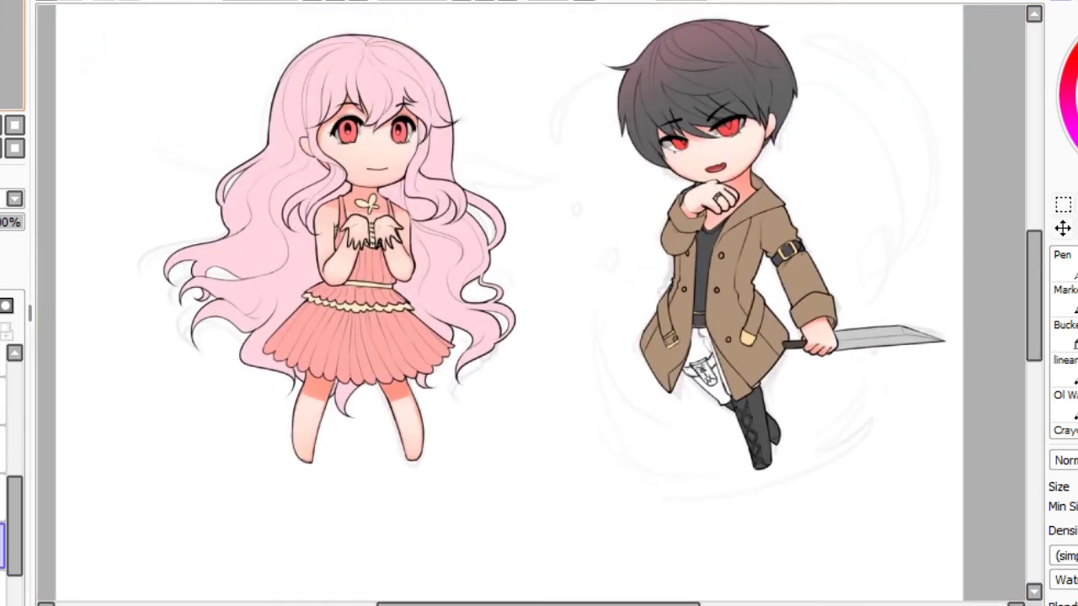
scroll(539, 303, "down", 1)
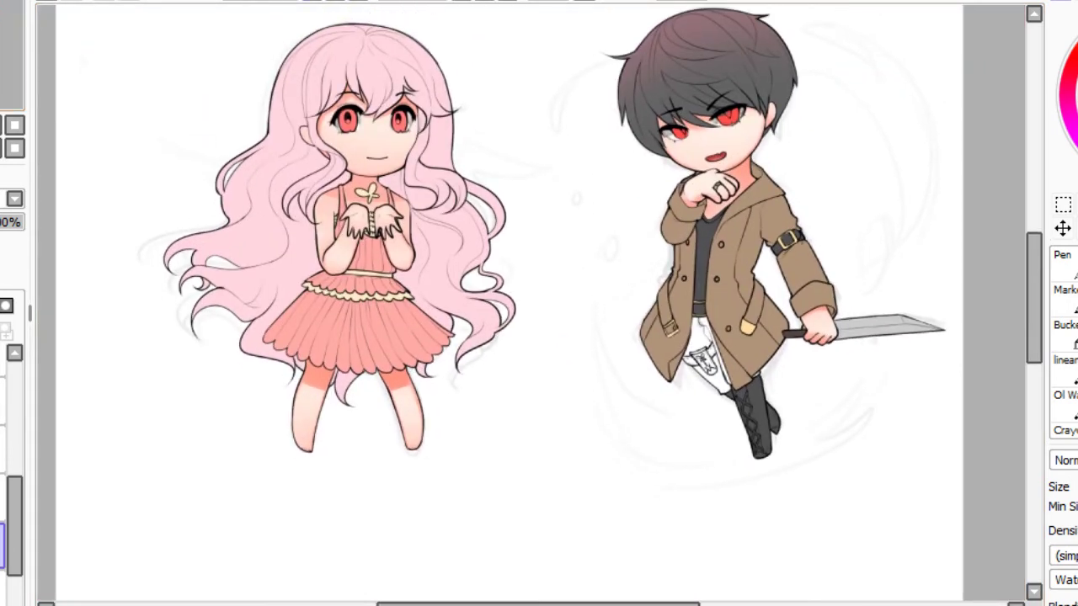
scroll(531, 303, "up", 2)
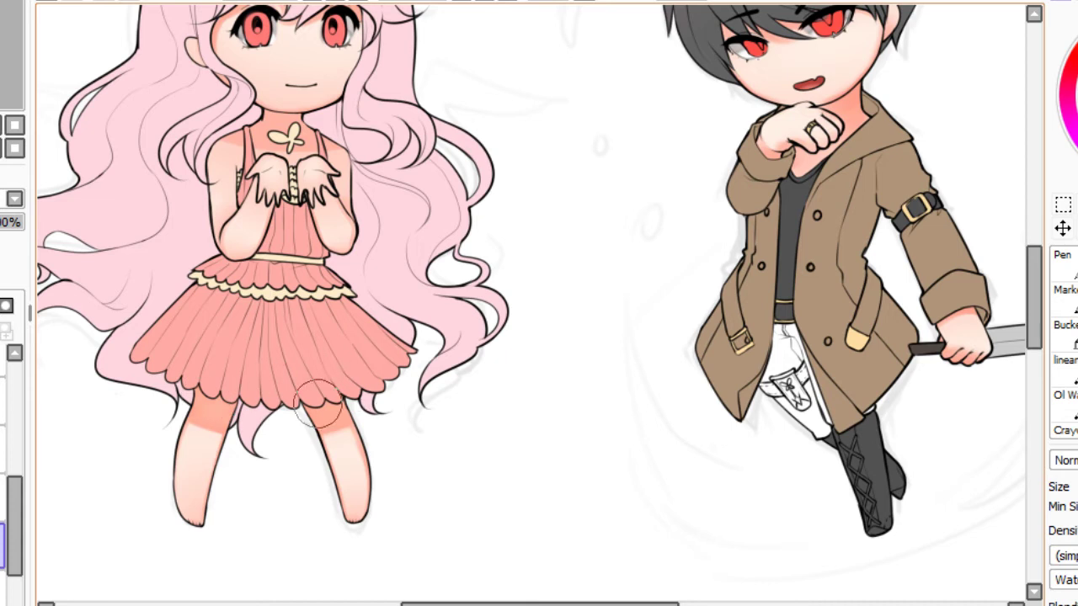
Try several broad, deeper red shadow strokes across the girl's neck, upper chest and shoulders.
left_click_drag(104, 66, 88, 115)
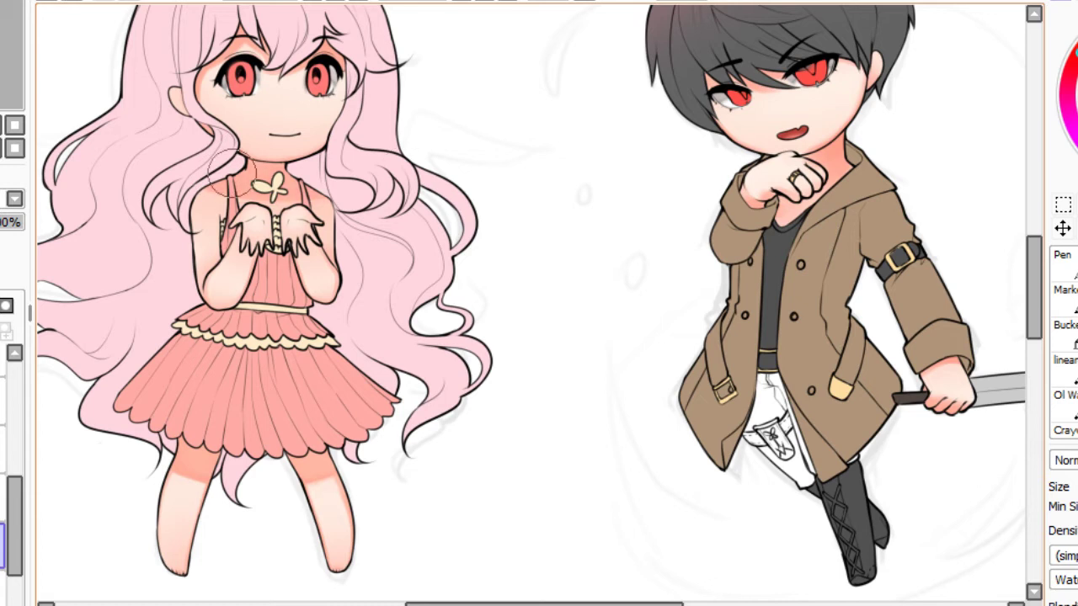
mouse_move(225, 172)
left_mouse_down()
mouse_move(291, 170)
mouse_move(263, 185)
mouse_move(308, 185)
mouse_move(363, 282)
mouse_move(449, 284)
left_mouse_up()
key("ctrl+z")
key("ctrl+z")
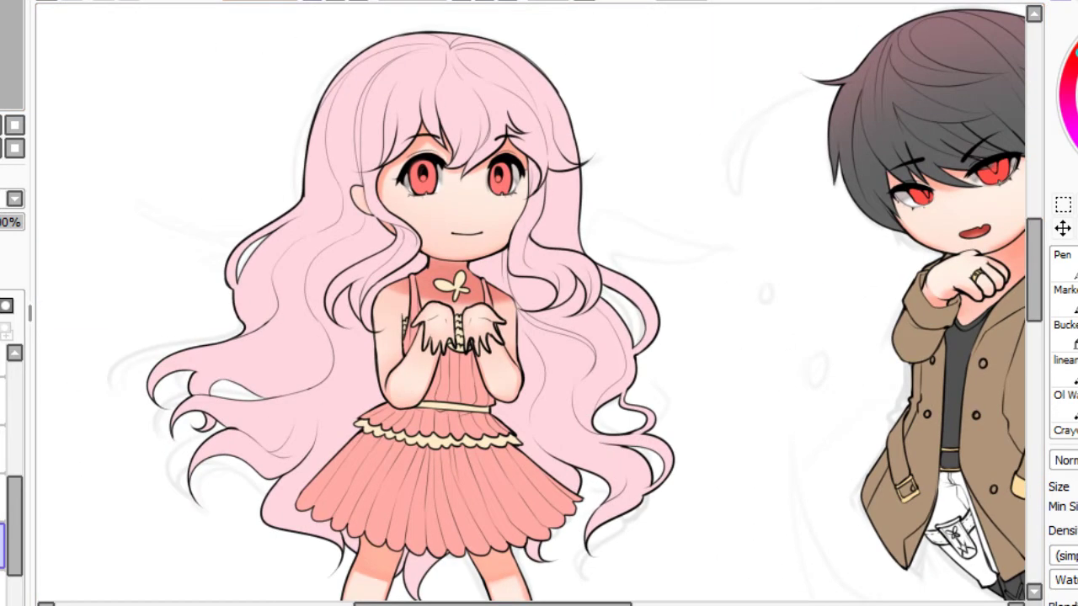
scroll(531, 303, "up", 3)
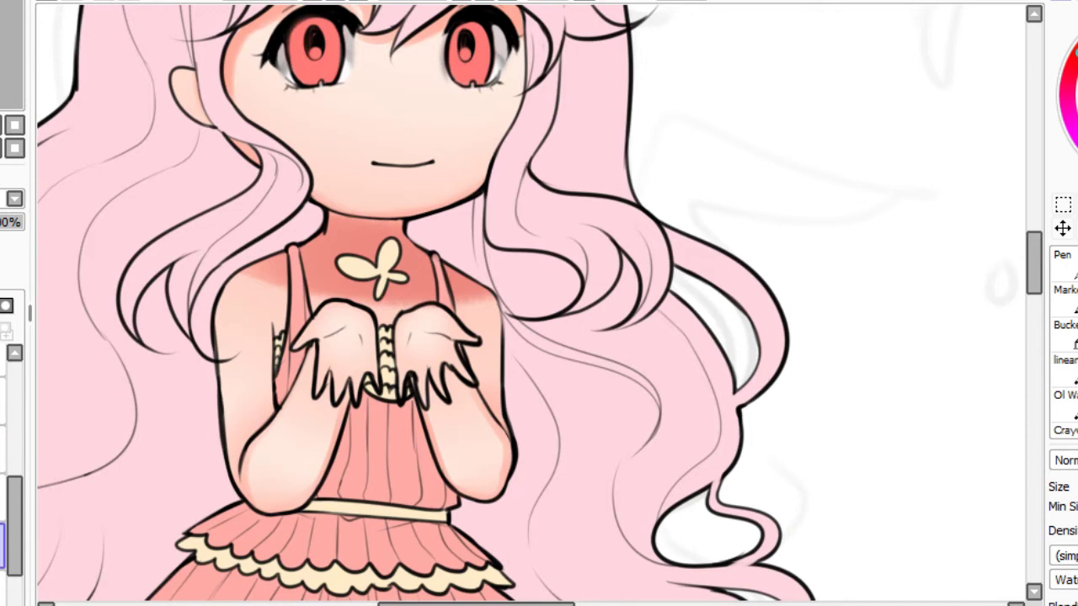
key("ctrl+z")
left_click_drag(234, 239, 577, 219)
key("ctrl+z")
mouse_move(250, 254)
left_mouse_down()
mouse_move(310, 267)
mouse_move(505, 253)
mouse_move(615, 227)
left_mouse_up()
key("ctrl+z")
key("ctrl+z")
Paint a deeper red shadow across the girl's neck and upper chest beneath the chin with a large brush.
left_click_drag(251, 252, 455, 240)
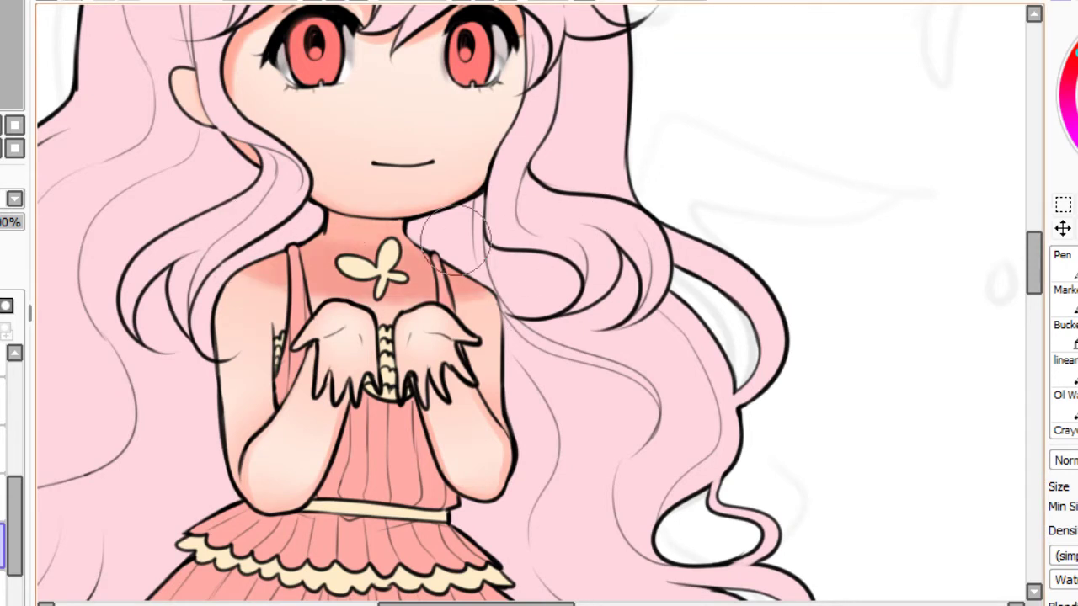
key("ctrl+z")
key("ctrl+y")
key("ctrl+z")
key("ctrl+y")
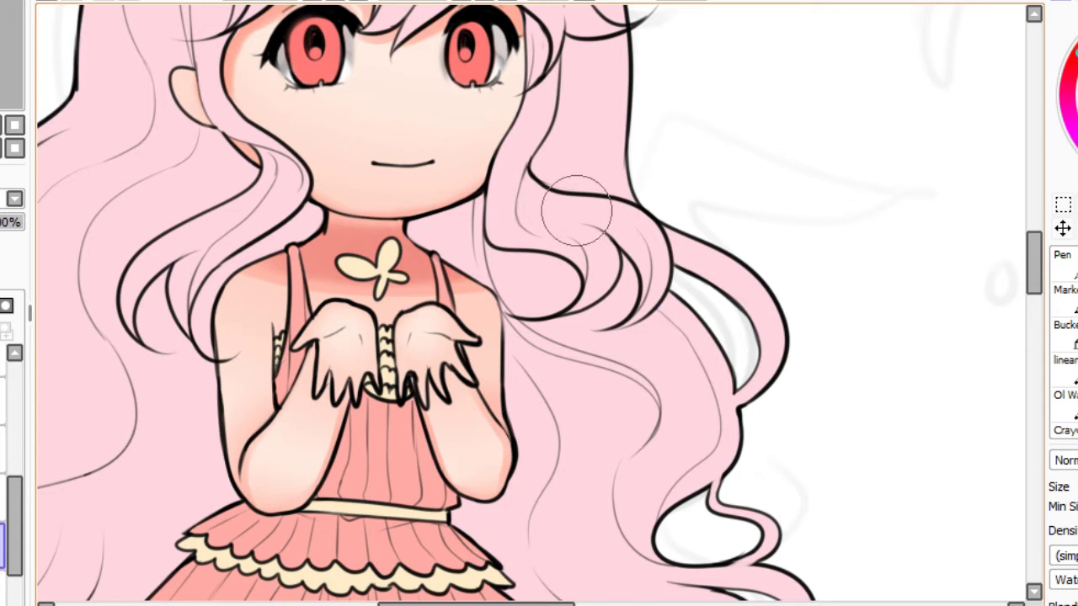
left_click_drag(273, 255, 472, 253)
left_click_drag(273, 230, 477, 232)
left_click_drag(307, 229, 471, 228)
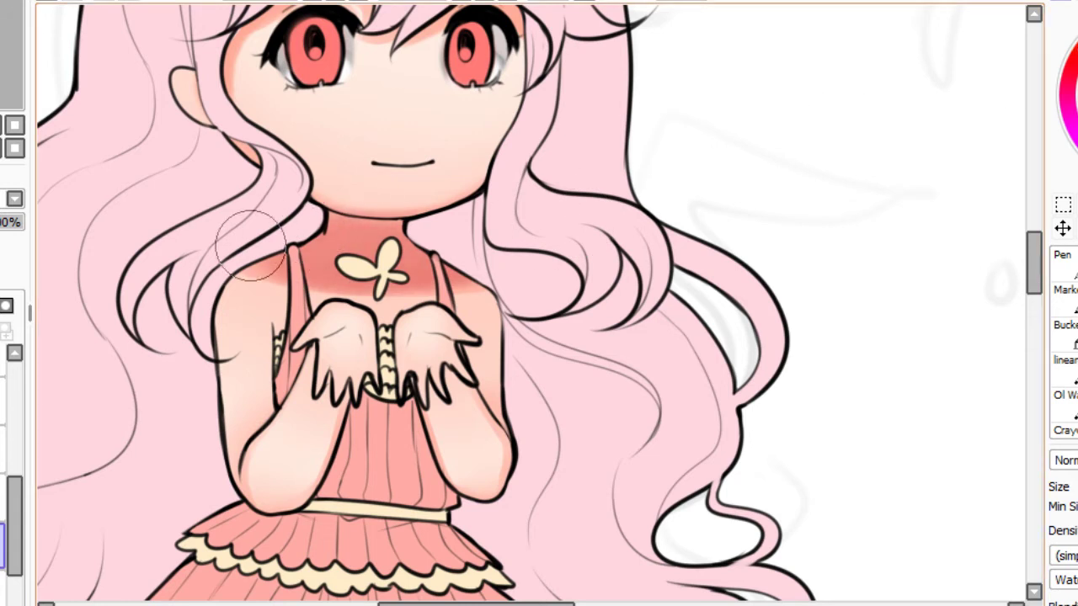
key("ctrl+z")
mouse_move(250, 245)
left_mouse_down()
mouse_move(472, 260)
mouse_move(489, 239)
left_mouse_up()
key("ctrl+z")
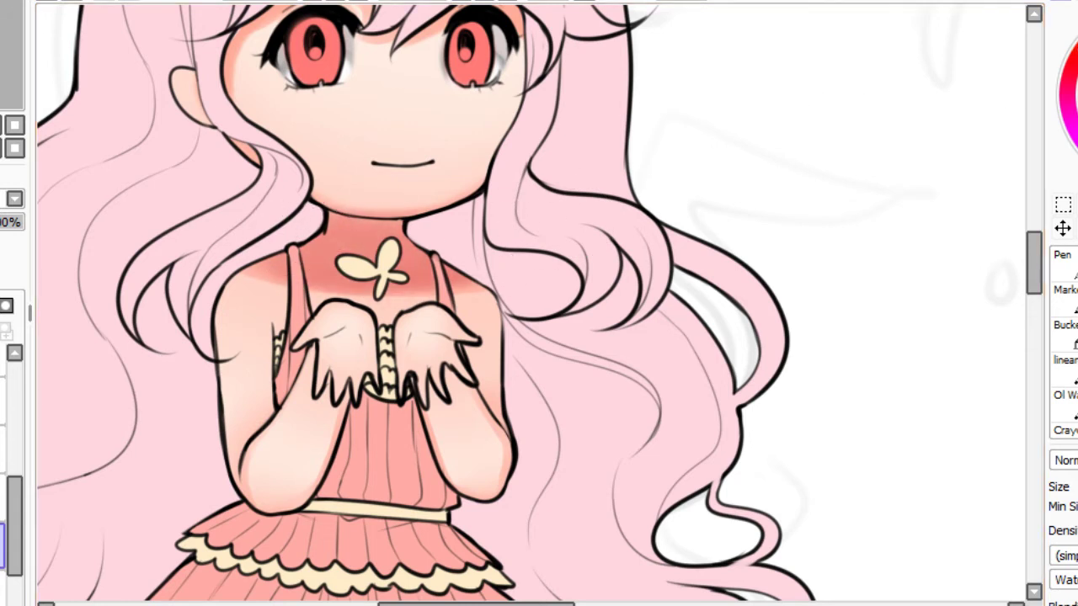
Undo the last deep red shadow stroke on the girl's neck and check the colouring against the whole illustration.
key("ctrl+z")
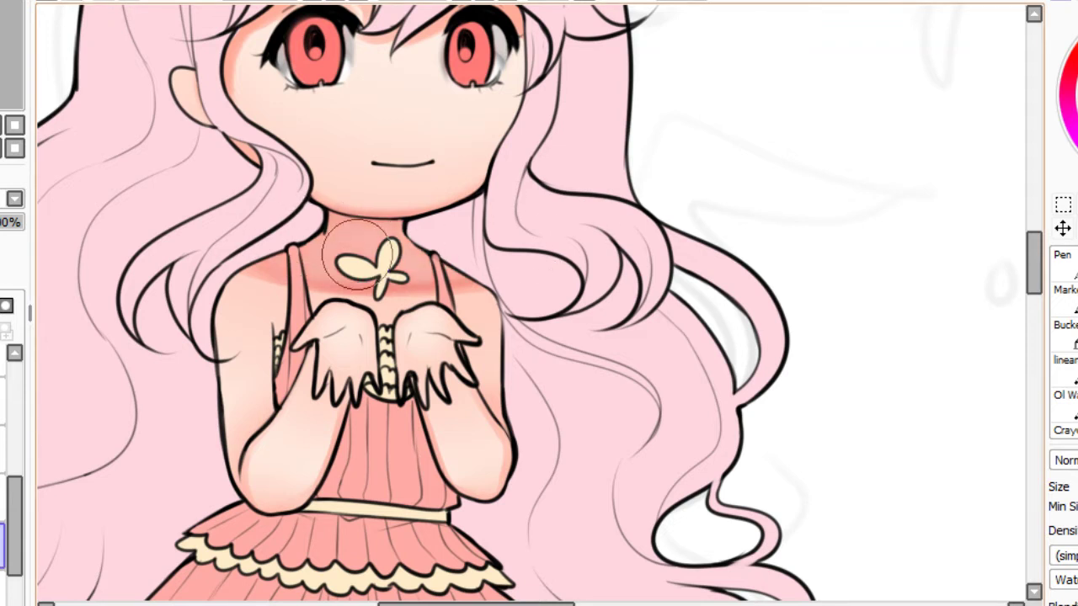
left_click(14, 125)
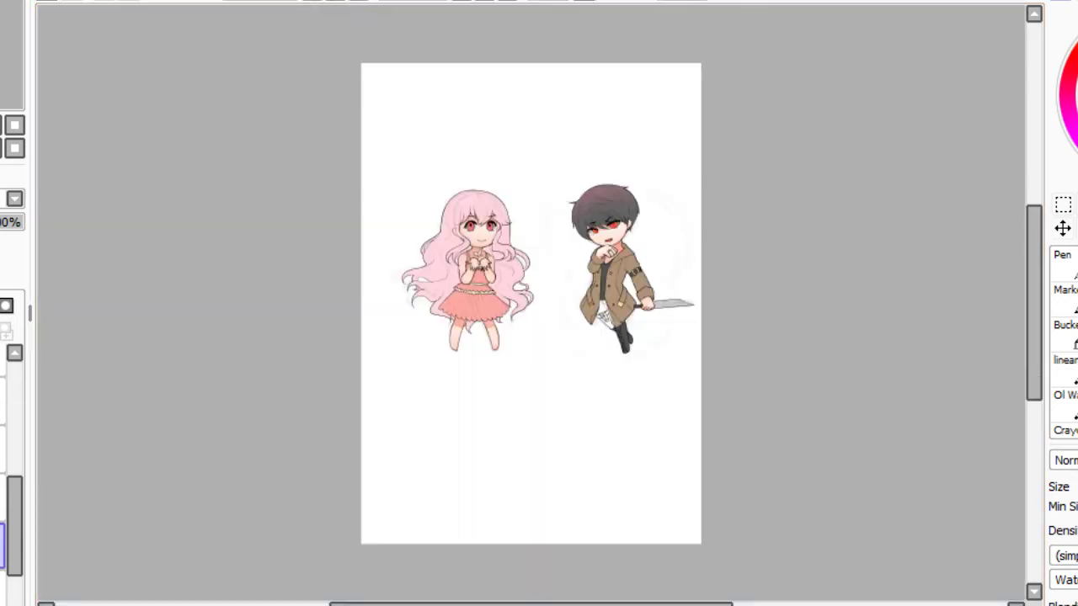
left_click(1, 125)
left_click(2, 124)
mouse_move(1, 47)
left_mouse_down()
mouse_move(14, 36)
mouse_move(0, 39)
left_mouse_up()
left_click(335, 1)
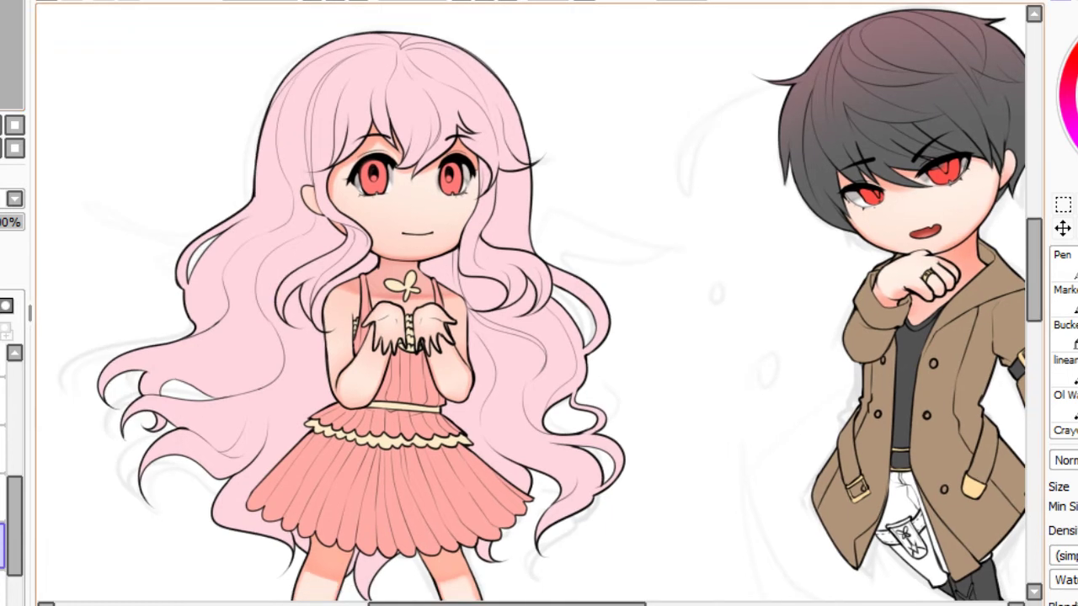
left_click(335, 0)
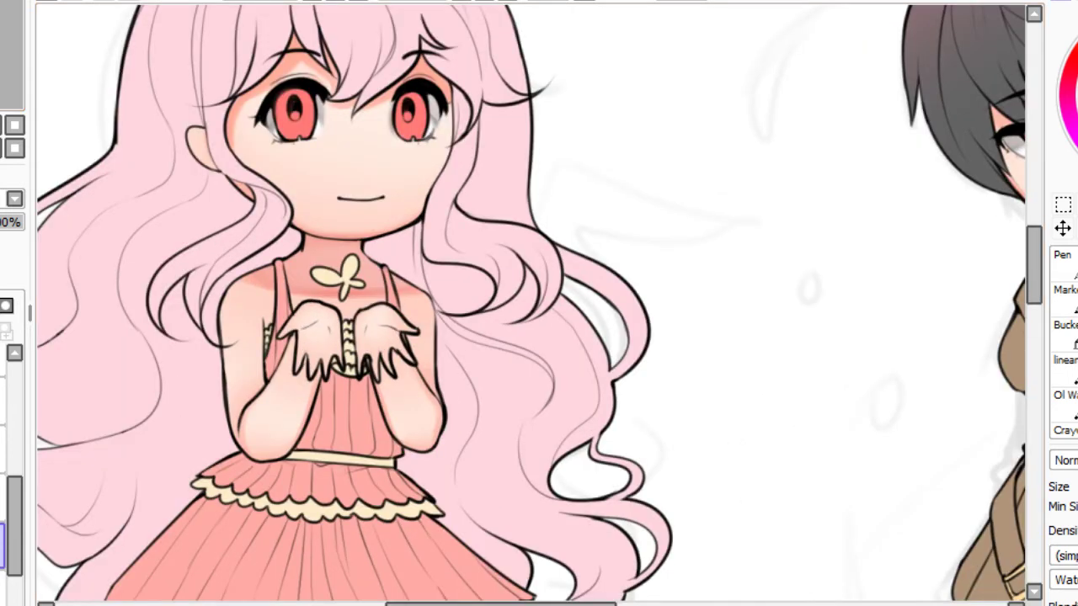
Paint a muted mauve shadow over the girl's neck and upper chest beneath the chin, around the butterfly ornament.
mouse_move(290, 267)
left_mouse_down()
mouse_move(423, 244)
mouse_move(320, 254)
mouse_move(445, 273)
left_mouse_up()
key("ctrl+z")
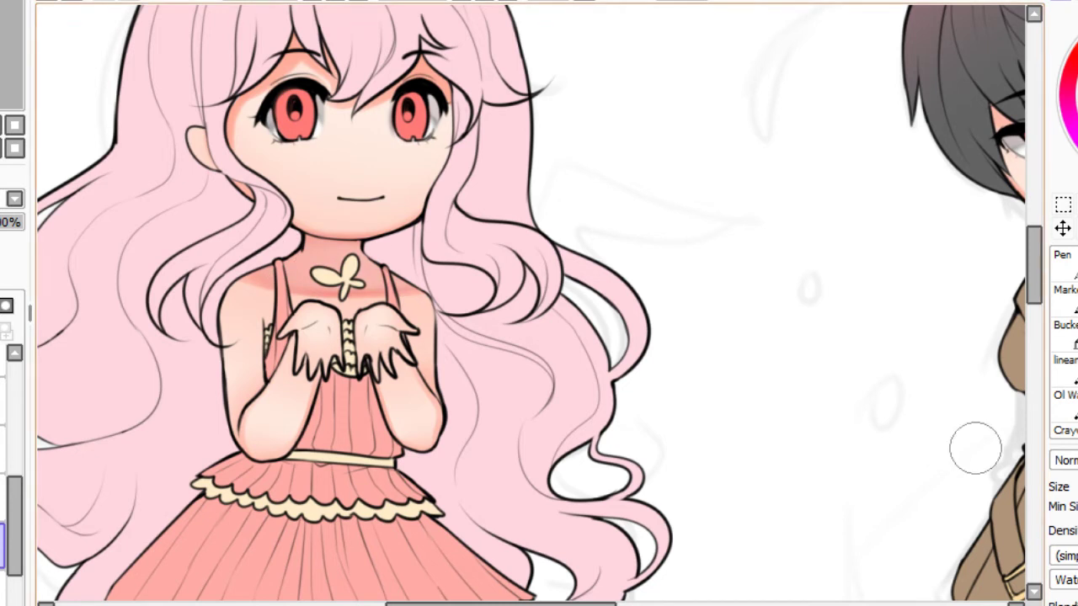
mouse_move(380, 265)
left_mouse_down()
mouse_move(270, 258)
mouse_move(417, 262)
mouse_move(299, 243)
mouse_move(443, 234)
mouse_move(251, 266)
left_mouse_up()
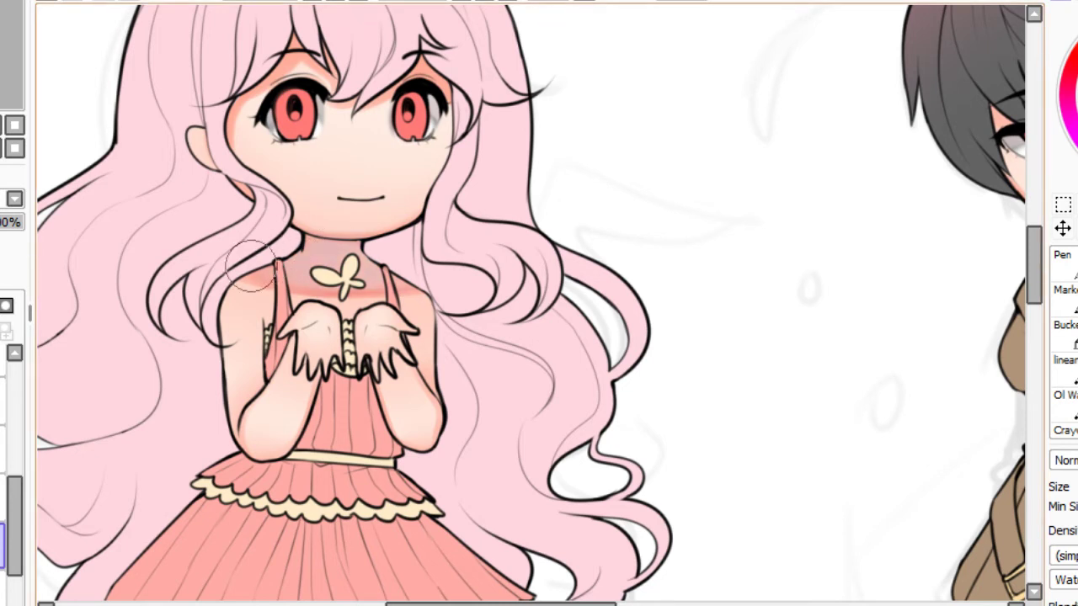
key("ctrl+minus")
key("ctrl+plus")
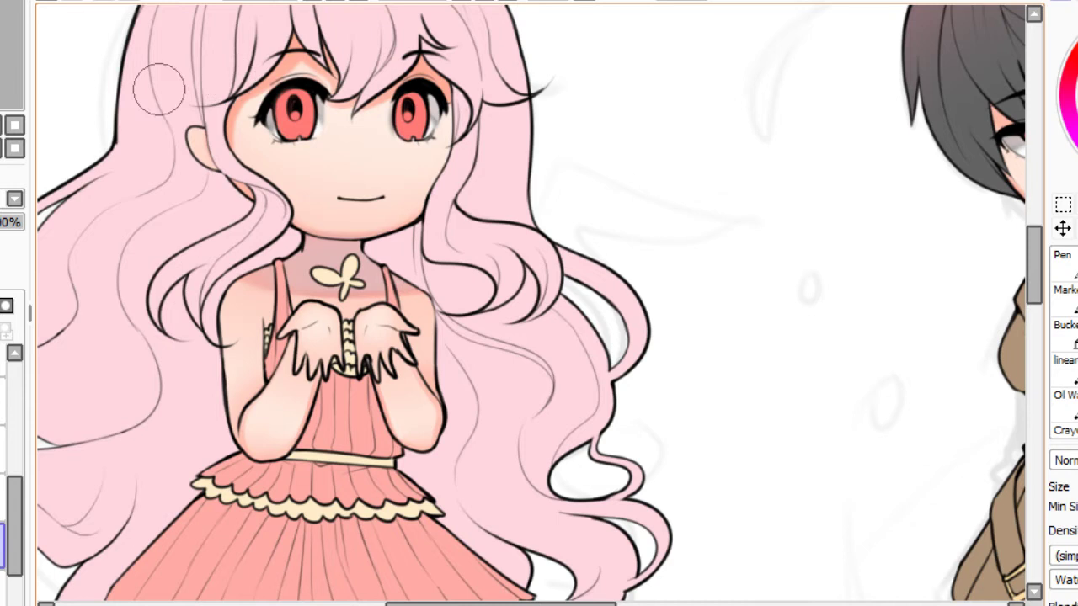
key("ctrl+minus")
key("ctrl+plus")
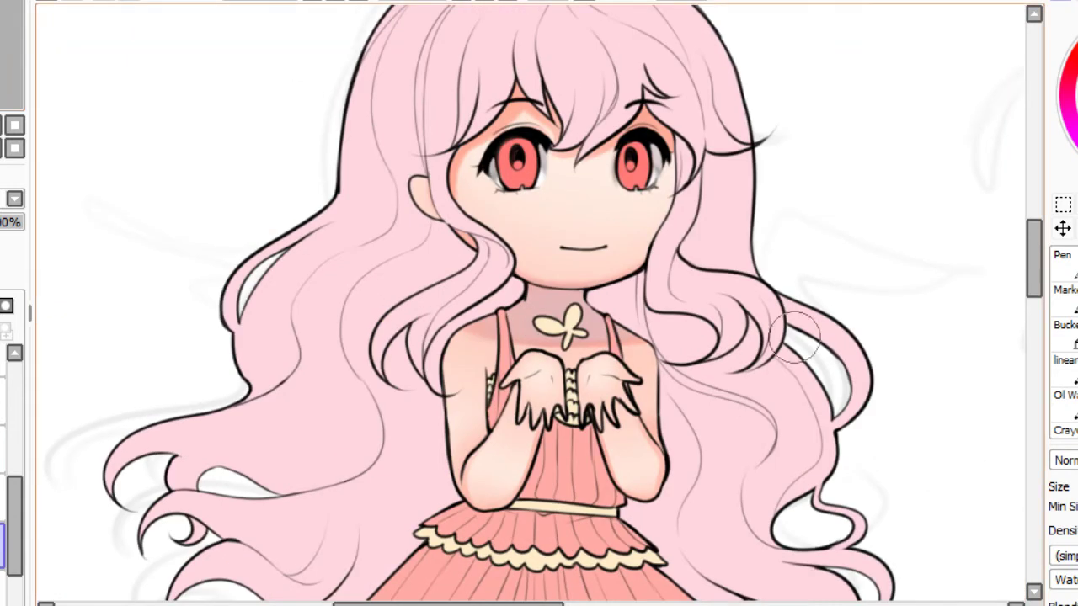
Paint the same muted mauve shadow across the tops of both of the girl's legs beneath the skirt hem.
key("ctrl+minus")
scroll(539, 303, "down", 5)
key("ctrl+plus")
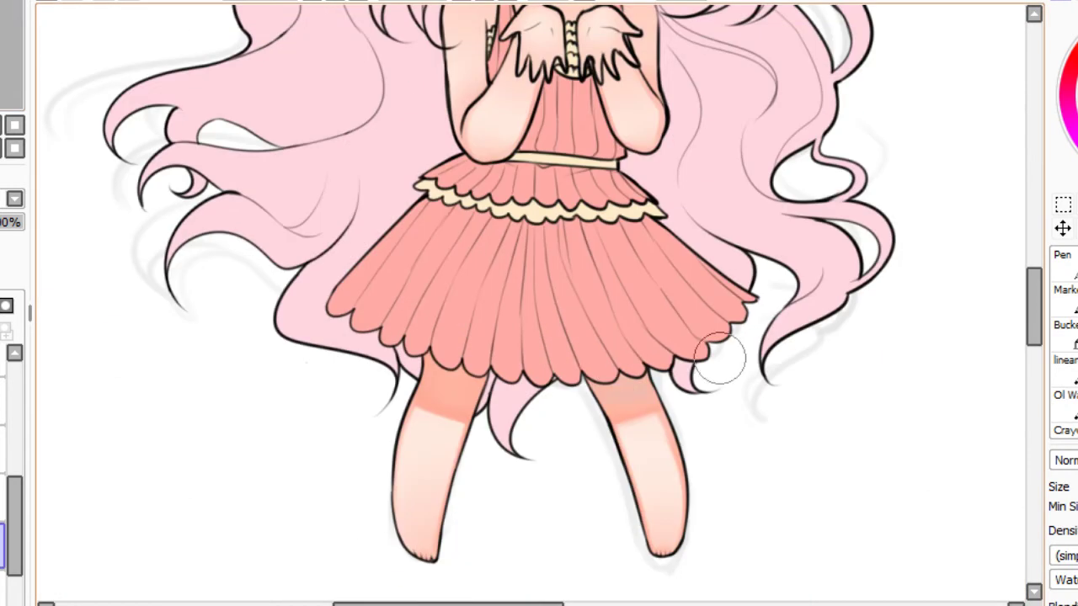
key("ctrl+minus")
key("ctrl+plus")
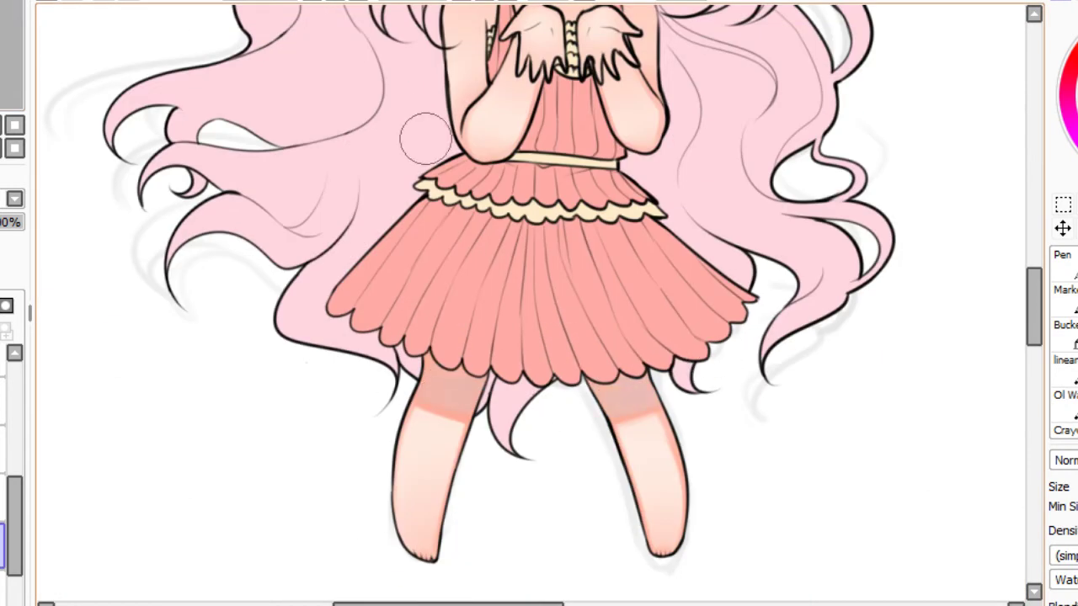
Add muted mauve shading to the girl's forehead beneath the bangs and to her ear, and check both characters together.
key("ctrl+minus")
scroll(539, 303, "up", 3)
key("ctrl+plus")
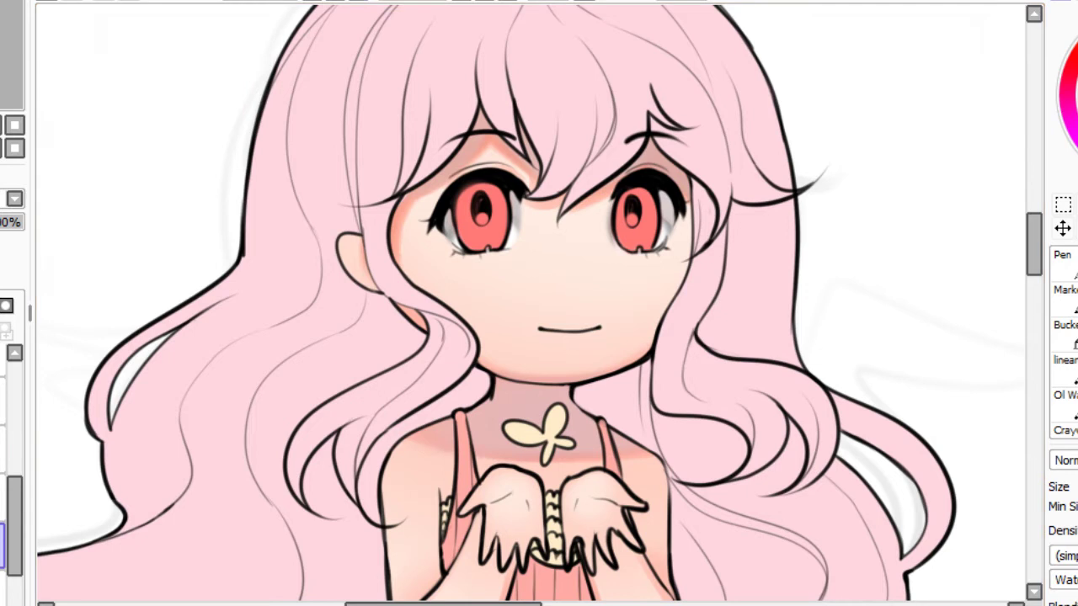
key("Home")
key("Page_Up")
key("Page_Up")
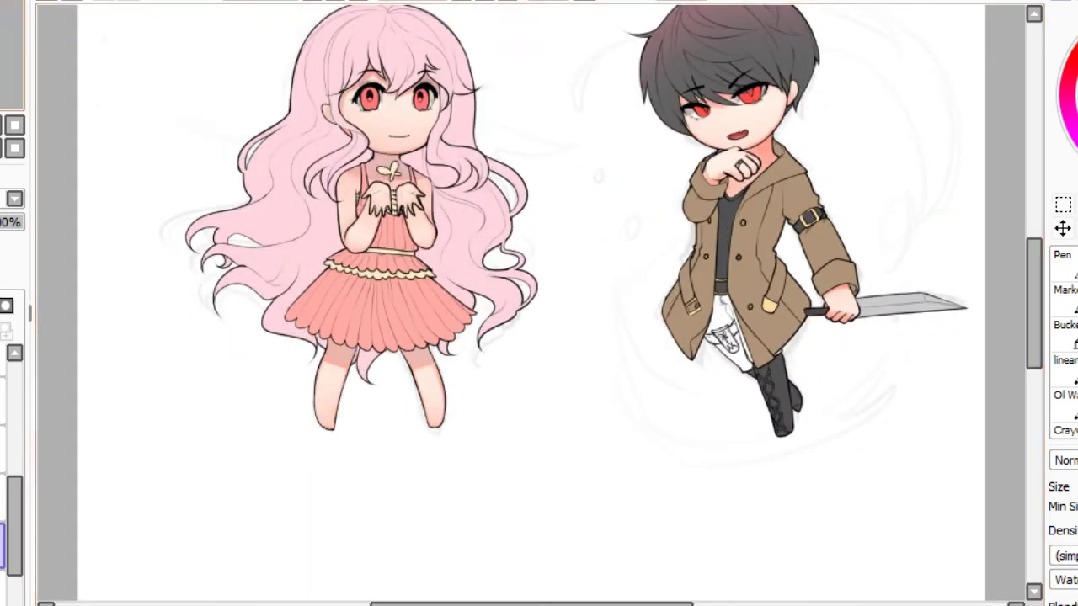
left_click_drag(539, 287, 528, 319)
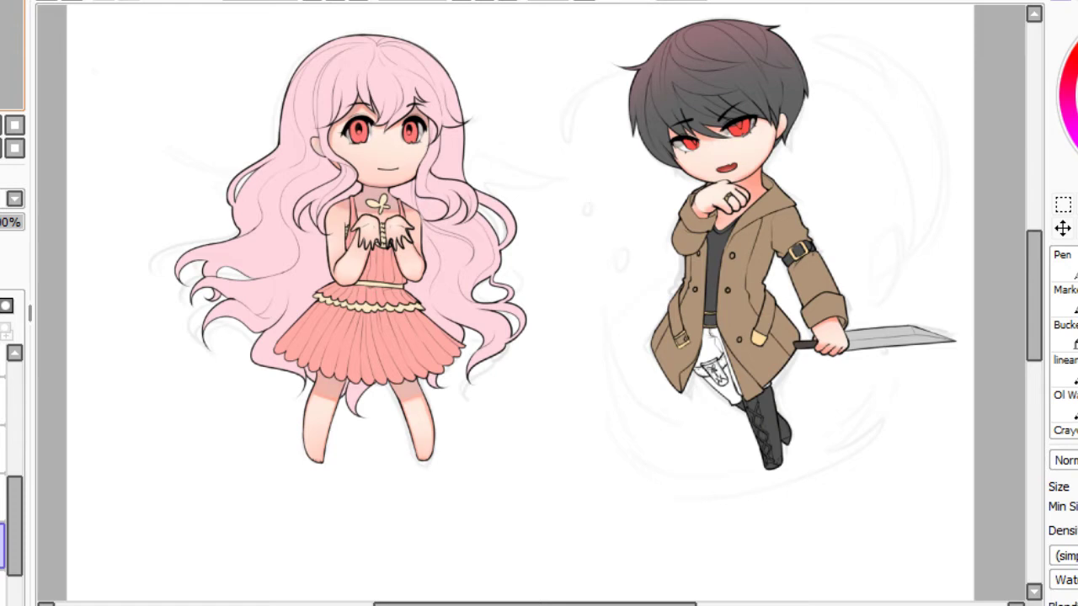
Paint a soft peach-pink blush on the girl's cheeks beneath both eyes with a large, soft brush.
left_click_drag(387, 169, 520, 314)
key("Page_Up")
key("Page_Up")
key("Page_Up")
key("Page_Up")
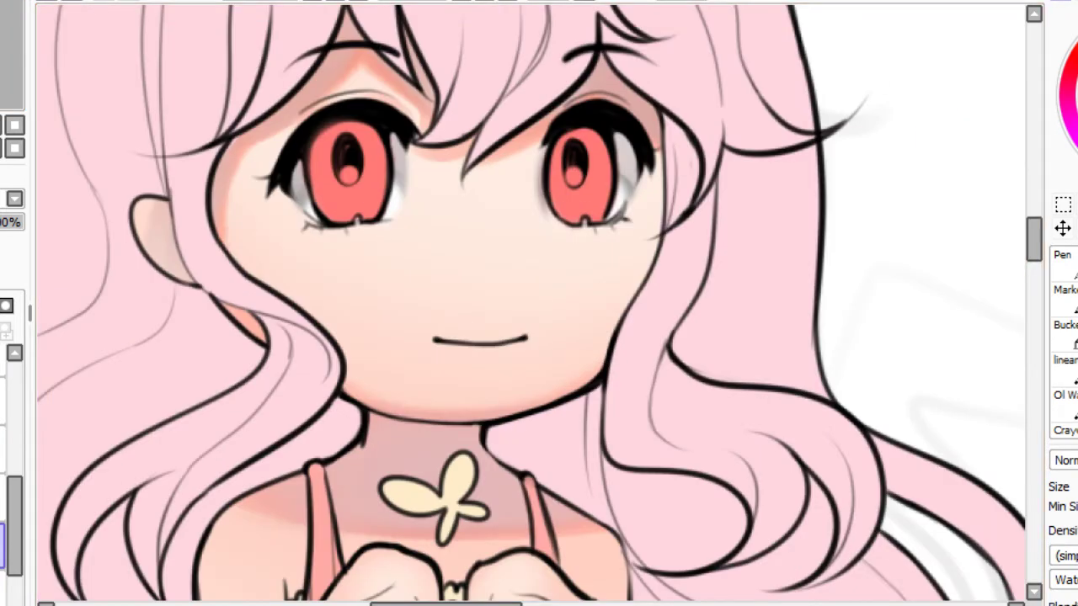
key("bracketleft")
key("bracketleft")
key("bracketleft")
key("bracketleft")
key("bracketleft")
key("bracketleft")
key("bracketleft")
key("bracketleft")
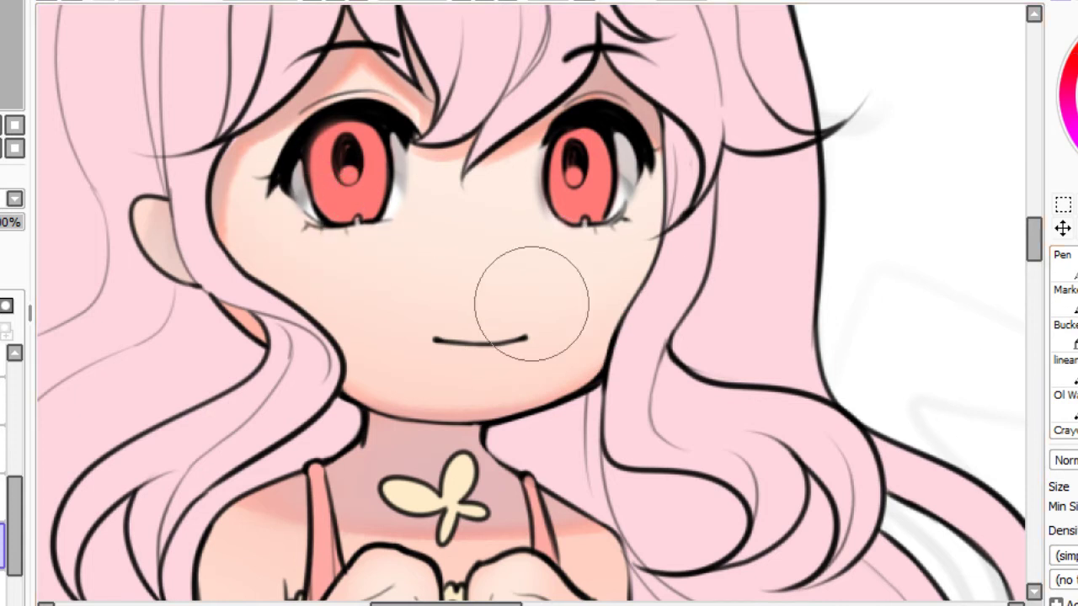
key("bracketright")
key("bracketright")
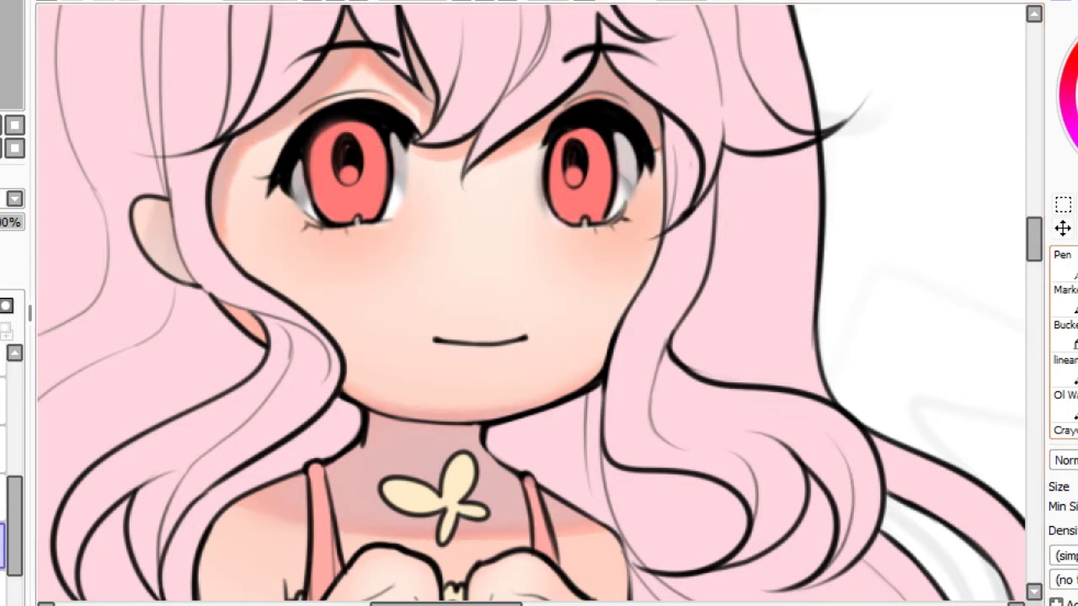
Deepen the pink blush directly beneath both of the girl's eyes.
key("bracketleft")
key("bracketleft")
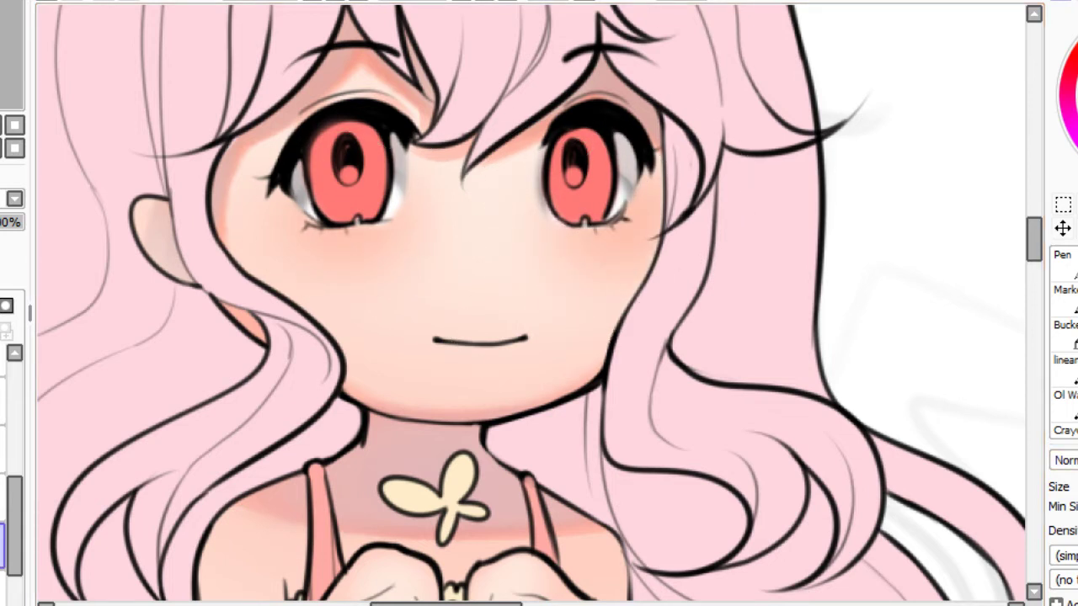
left_click_drag(581, 222, 631, 208)
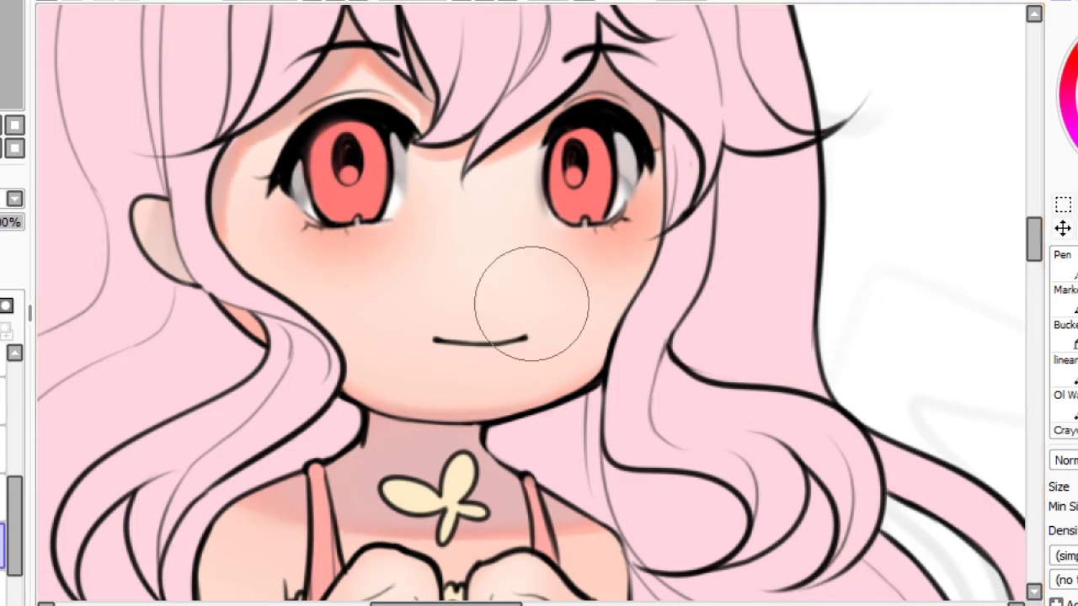
Add a faint pink blush to the girl's nose area above the mouth with a smaller brush.
key("bracketleft")
key("bracketleft")
key("bracketleft")
key("bracketleft")
key("bracketleft")
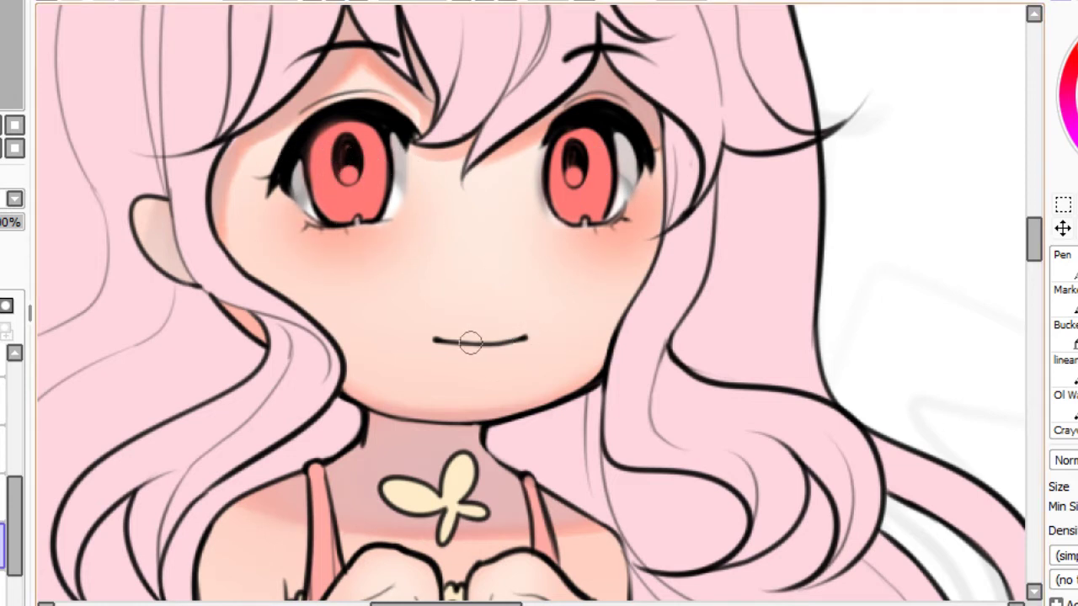
left_click_drag(437, 340, 451, 345)
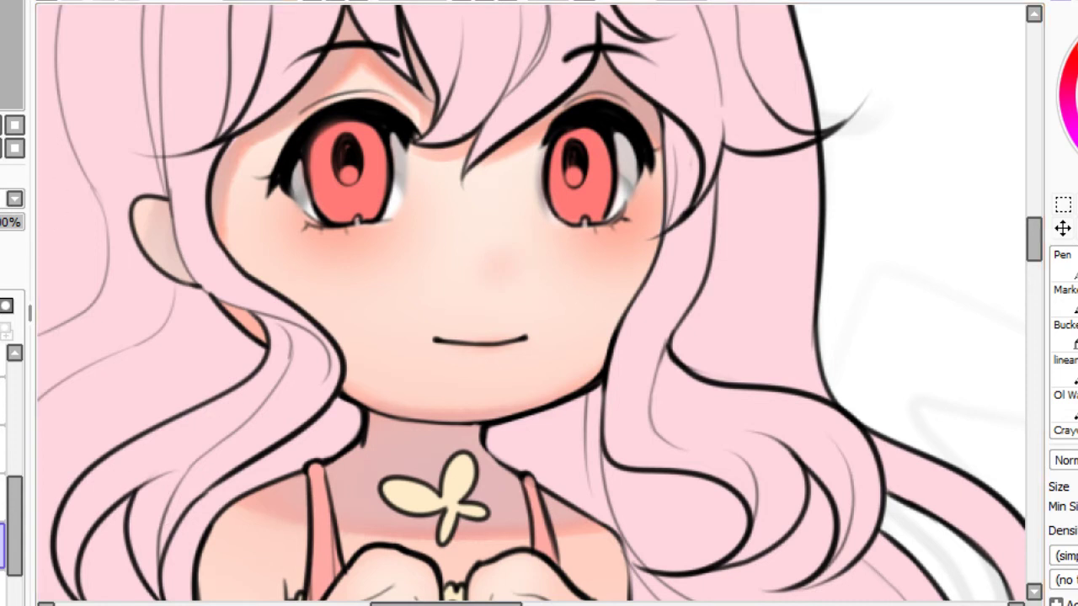
Review the girl's blush both with the two characters in view and close up on her face.
key("Home")
key("Page_Up")
key("Page_Up")
key("Page_Up")
mouse_move(511, 270)
left_mouse_down()
mouse_move(611, 366)
mouse_move(621, 412)
left_mouse_up()
key("Page_Down")
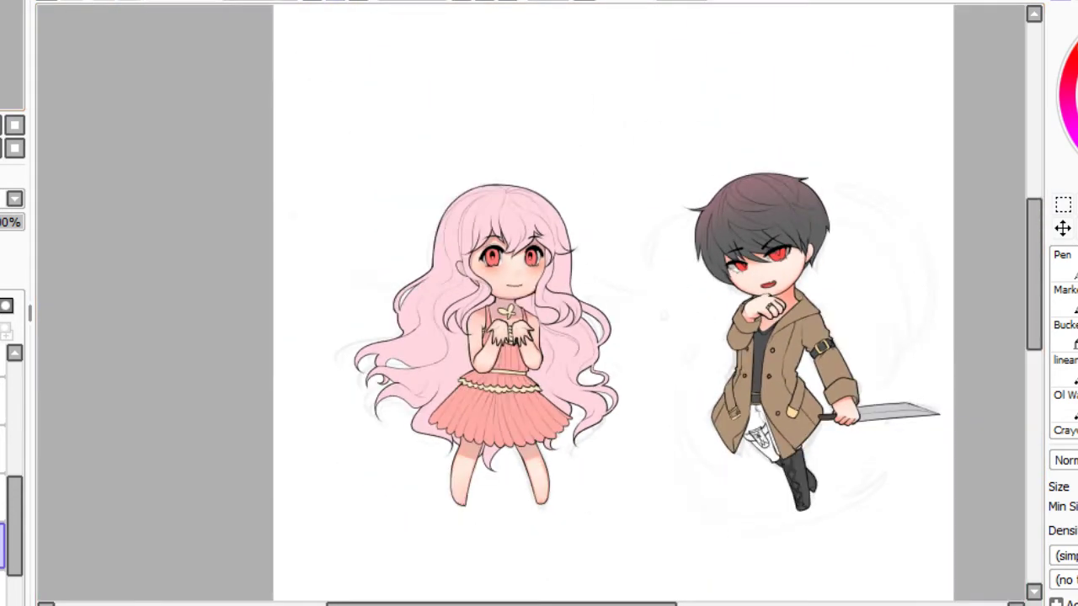
key("Page_Up")
key("Page_Up")
key("Page_Up")
key("Page_Up")
key("Page_Up")
left_click_drag(532, 286, 532, 384)
scroll(538, 303, "left", 2)
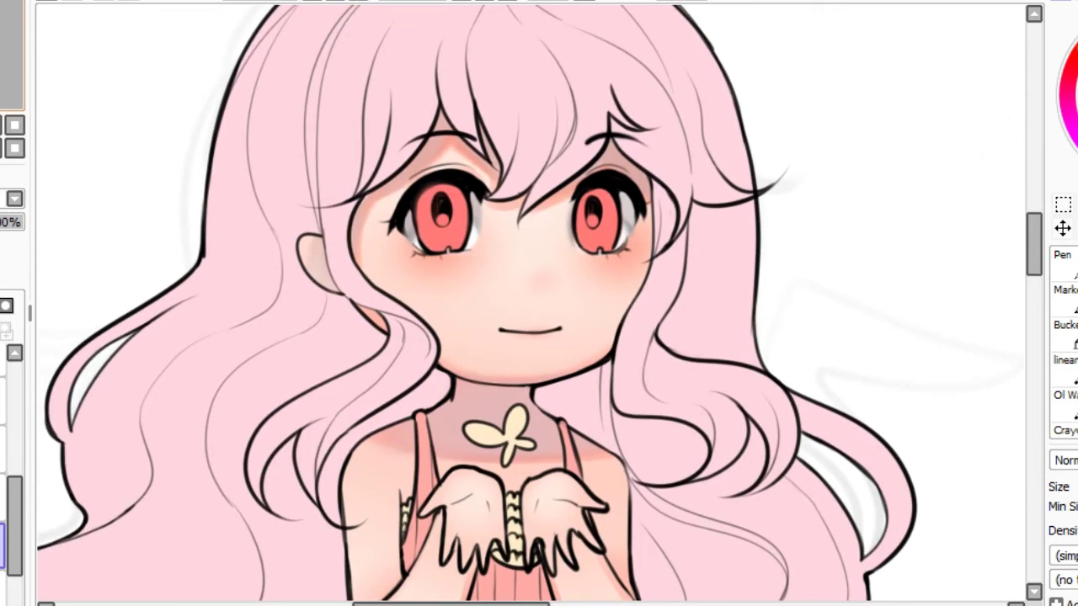
Dot small white highlights with the Pen beneath the outer corners of the girl's eyes and under her mouth.
scroll(531, 304, "up", 2)
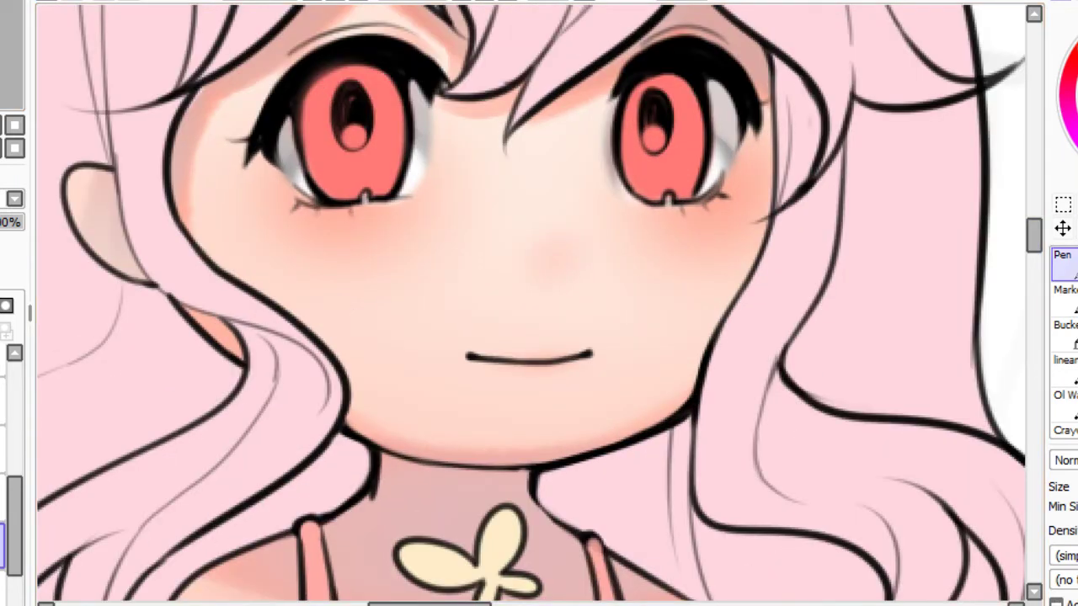
left_click(290, 217)
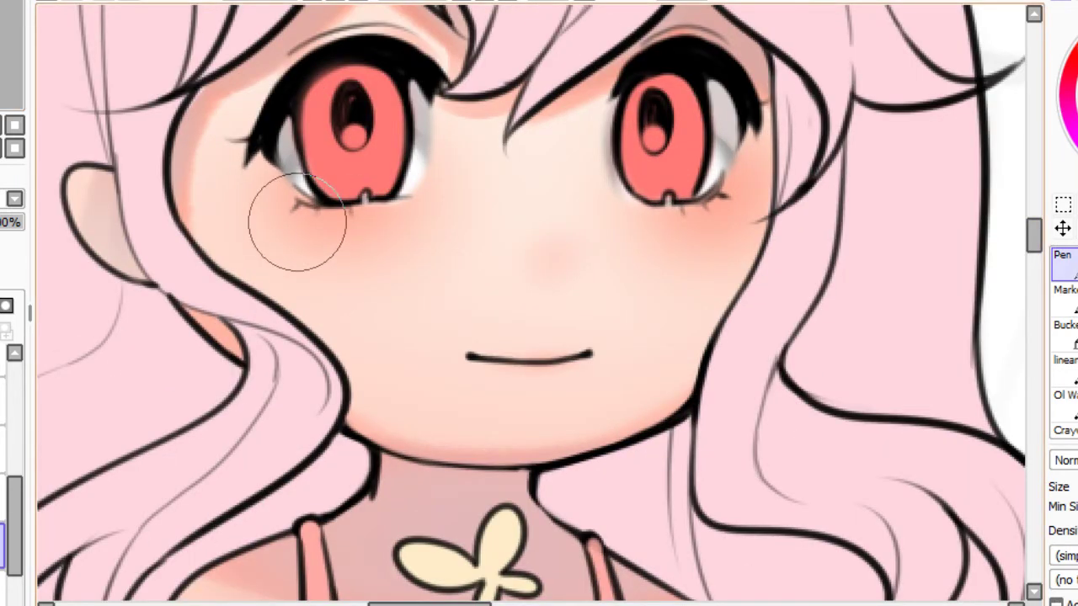
left_click(729, 213)
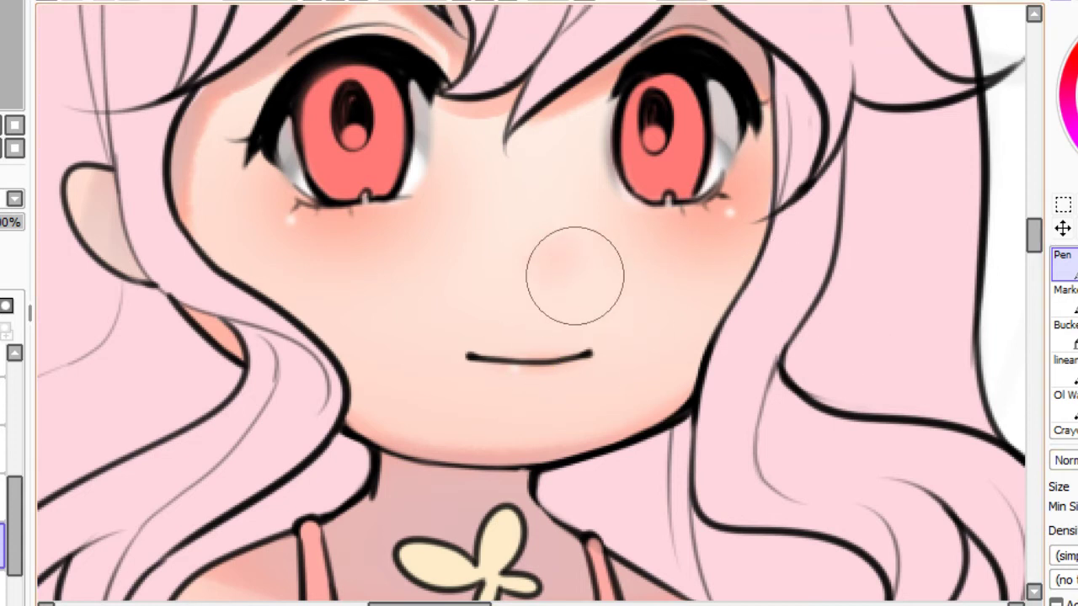
left_click(357, 2)
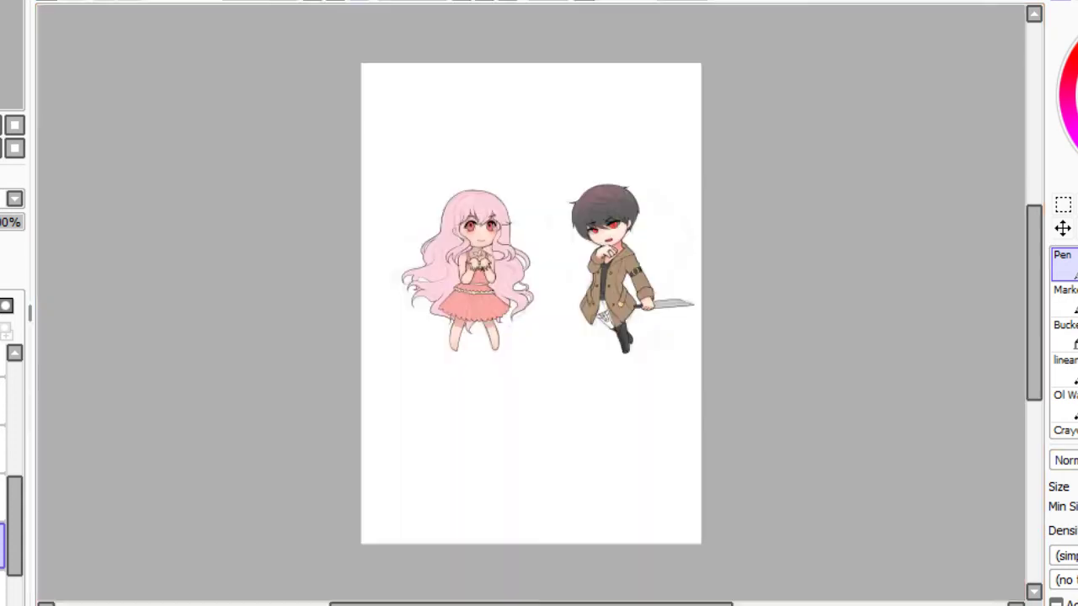
Select the girl's bare arm and opposite forearm by region, using the layer that holds their outlines.
scroll(539, 303, "up", 5)
mouse_move(7, 65)
left_mouse_down()
mouse_move(14, 51)
mouse_move(3, 50)
left_mouse_up()
scroll(3, 51, "up", 1)
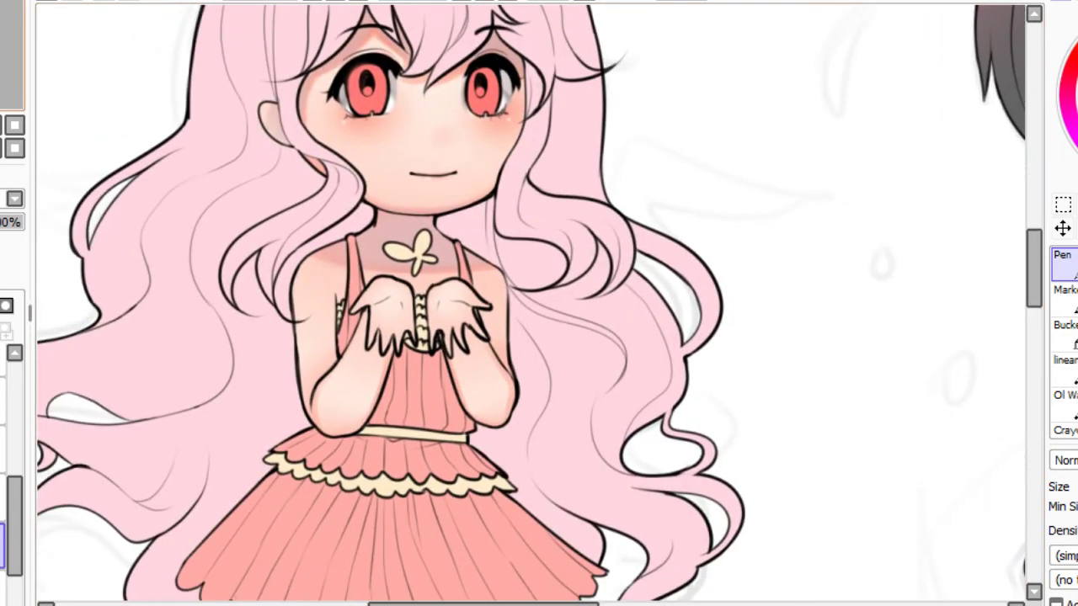
left_click(1077, 205)
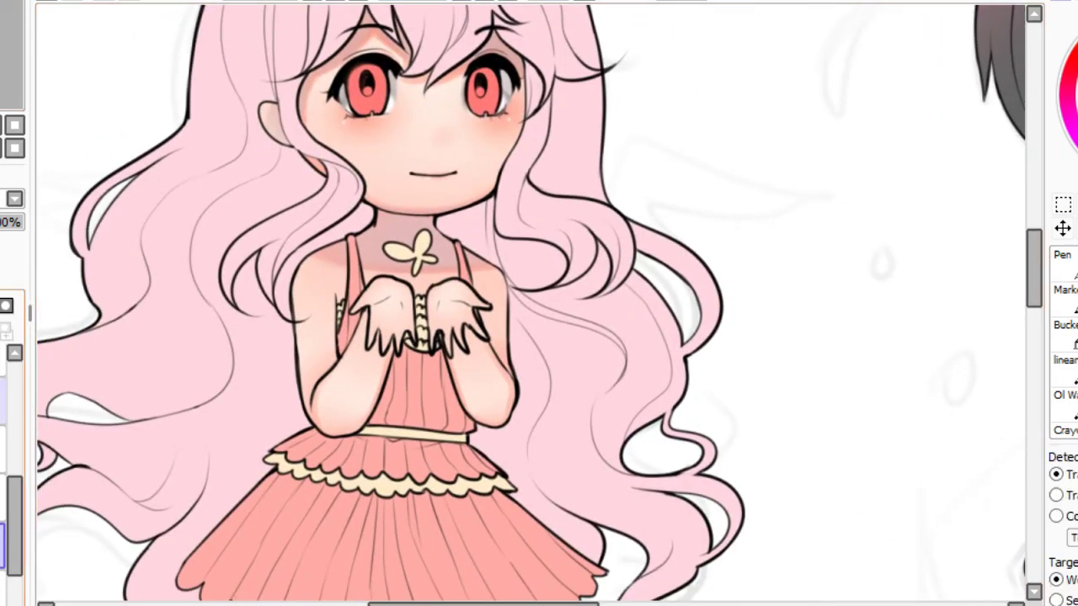
left_click_drag(14, 526, 15, 413)
left_click(1, 417)
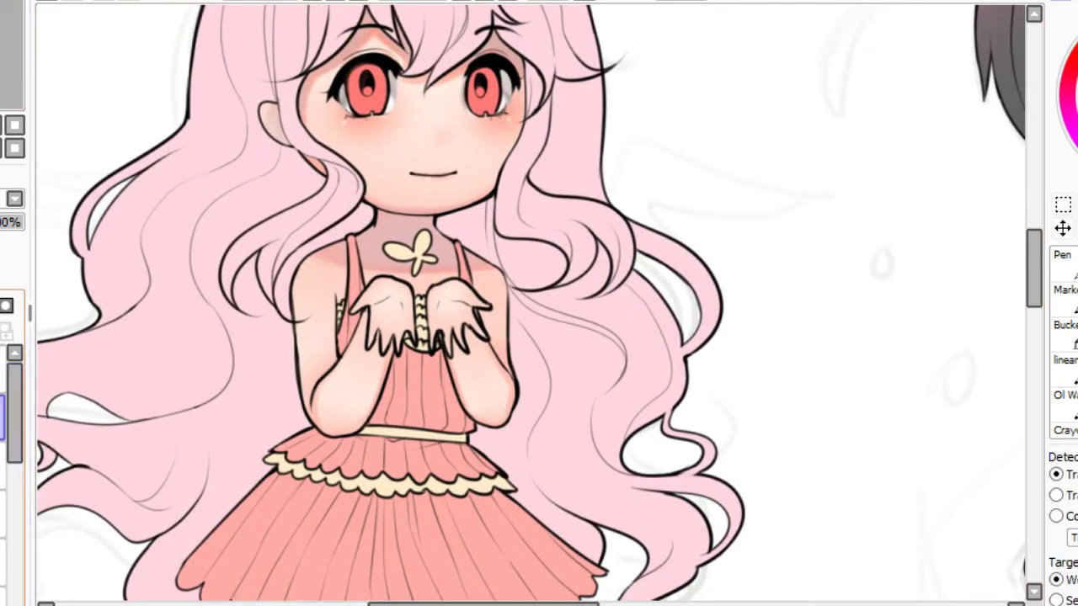
left_click(327, 362)
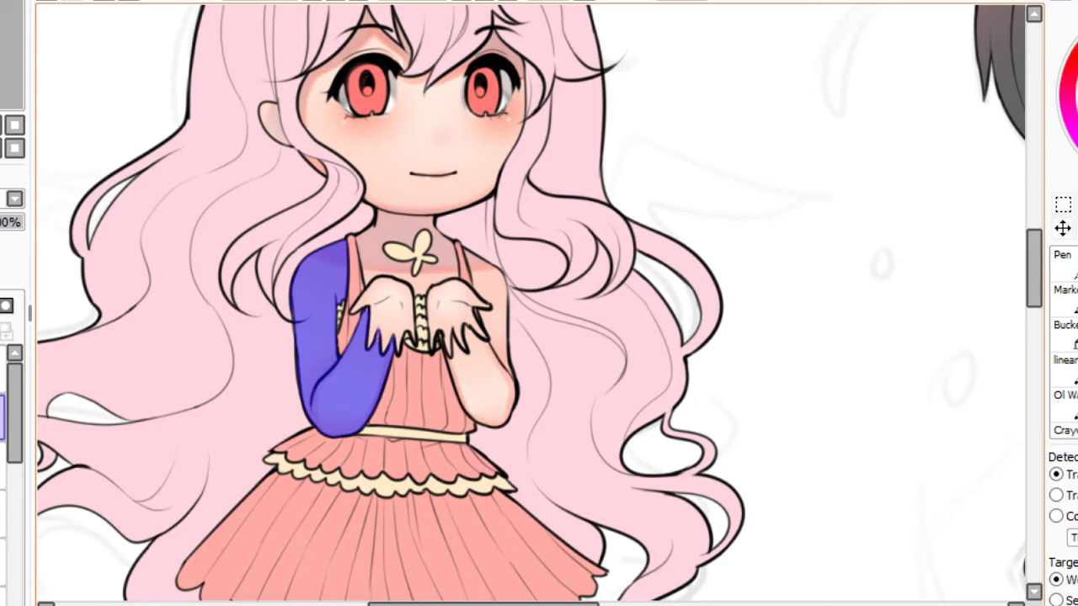
left_click(486, 383)
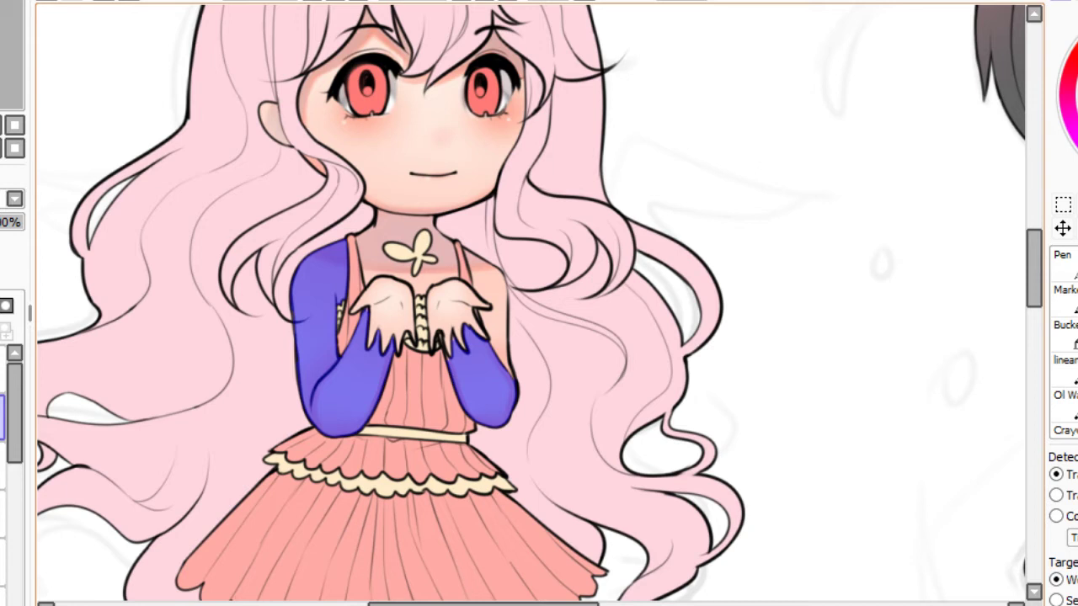
Shade the girl's selected arms and elbows with soft rosy tones on the skin layer and clear the selection.
left_click_drag(14, 427, 14, 547)
left_click(3, 531)
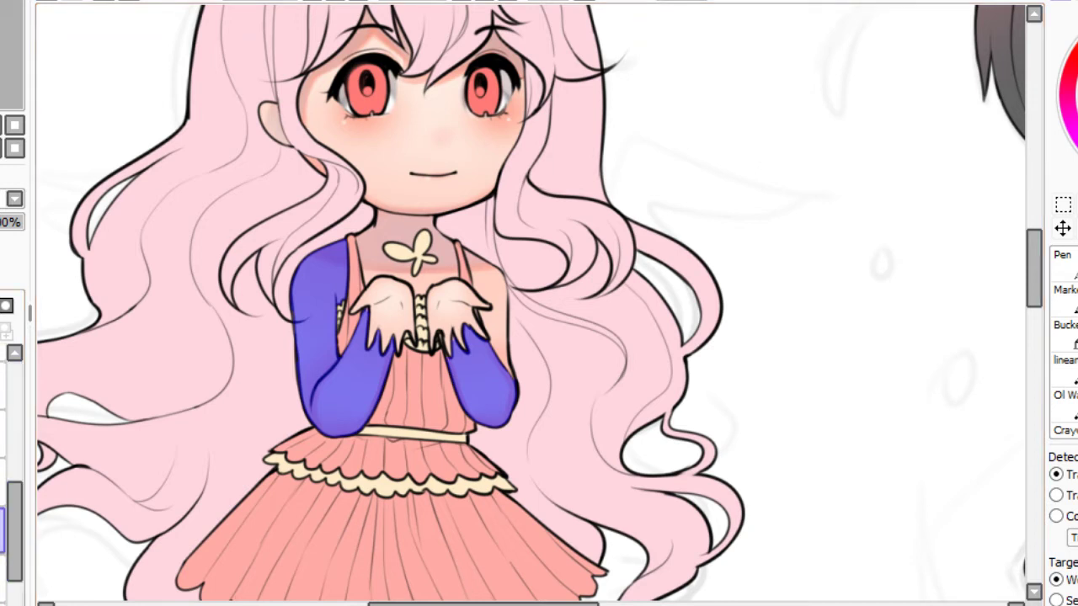
key("alt")
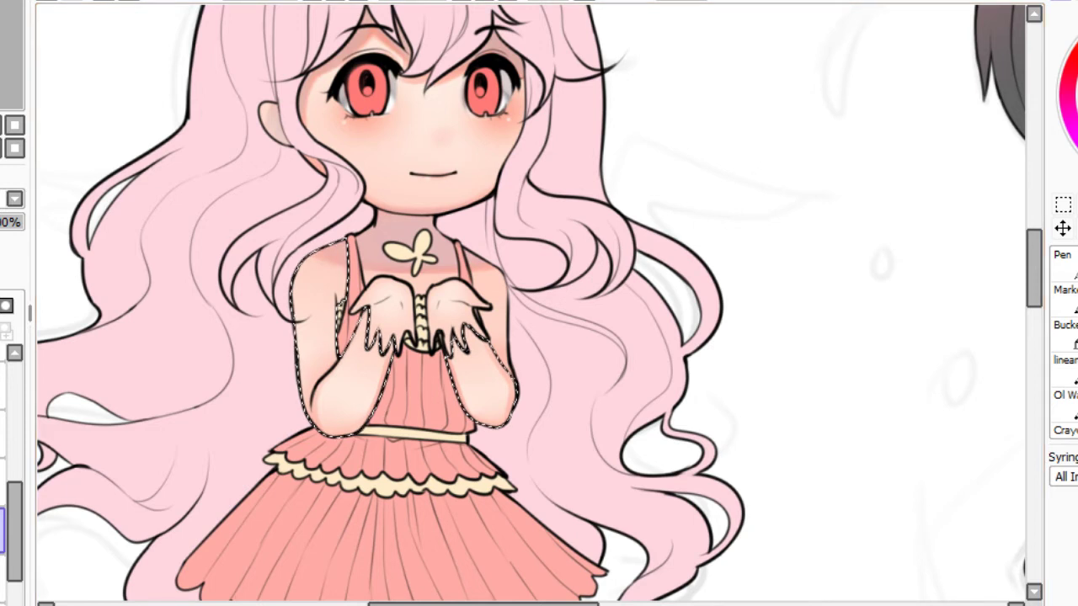
left_click(1075, 337)
left_click(1074, 486)
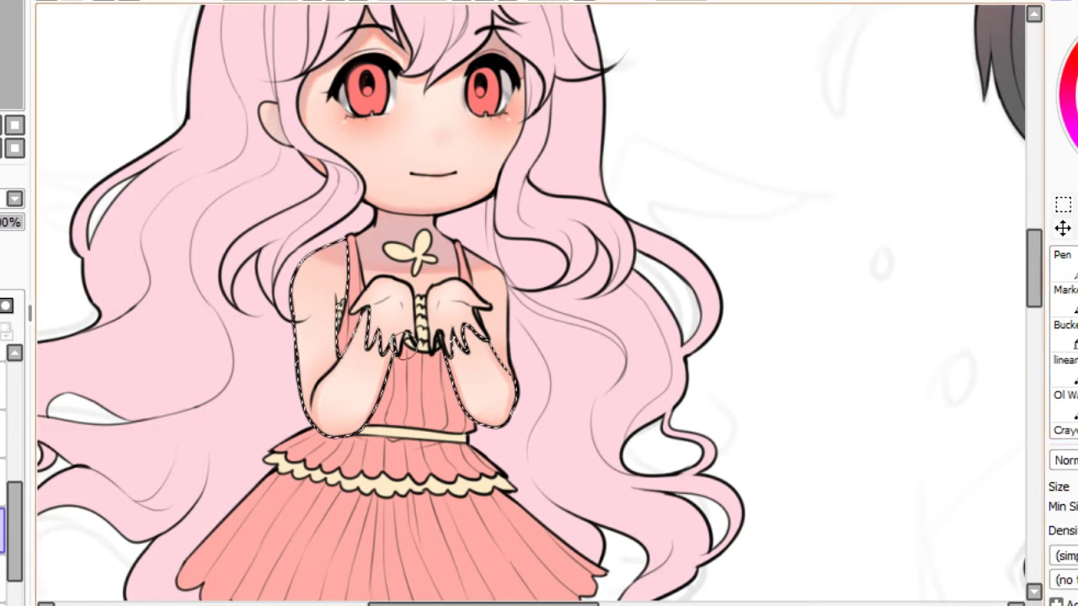
left_click(1075, 486)
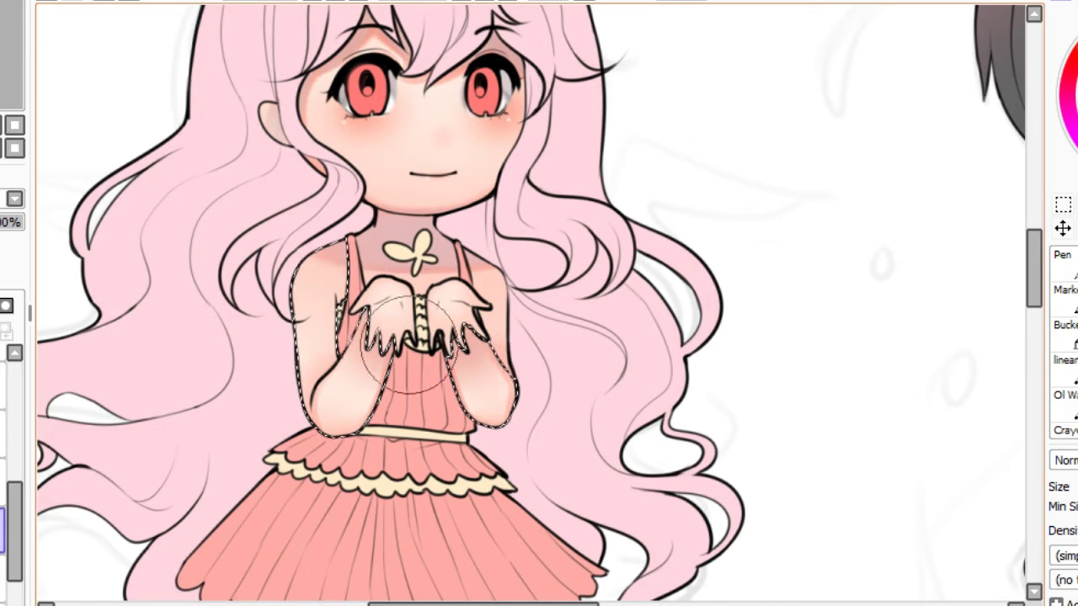
left_click(14, 126)
scroll(526, 287, "up", 5)
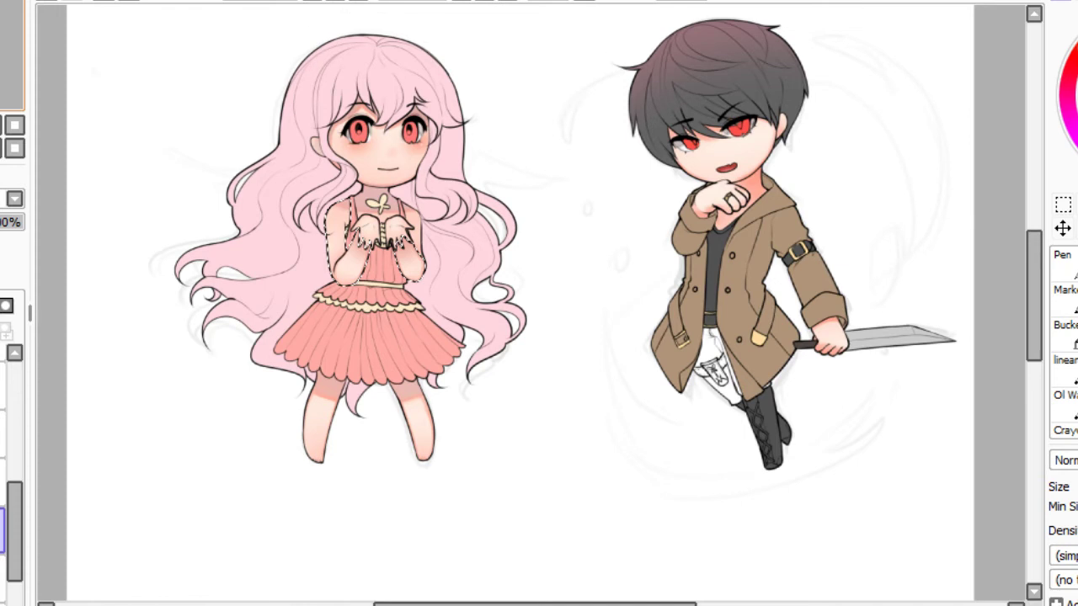
left_click_drag(9, 59, 4, 48)
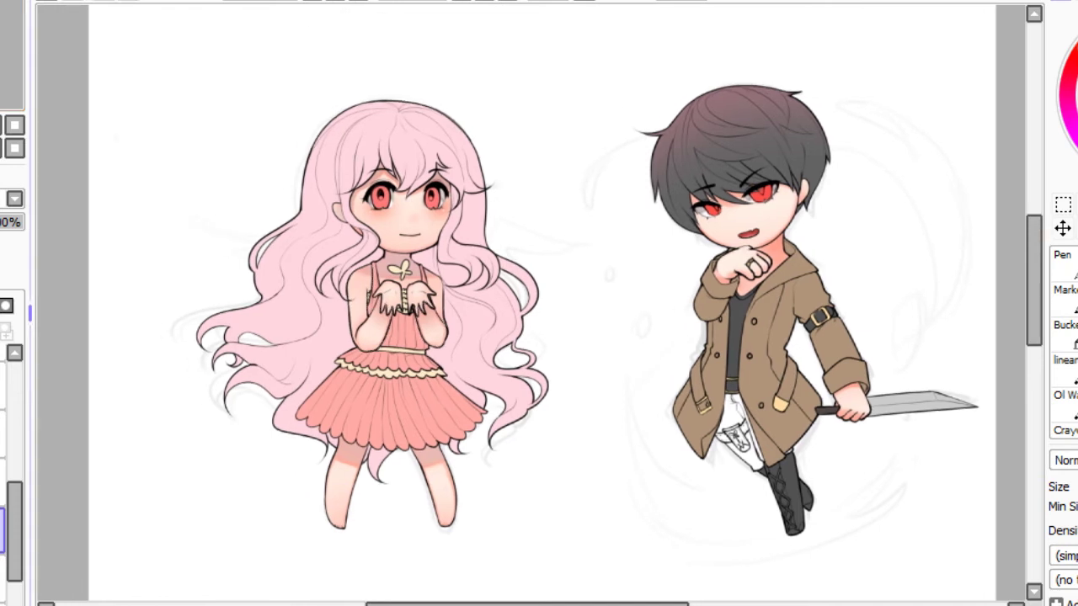
Deepen the red skin shadow on the boy's neck beneath his chin and raised hand.
left_click(335, 1)
scroll(244, 386, "up", 3)
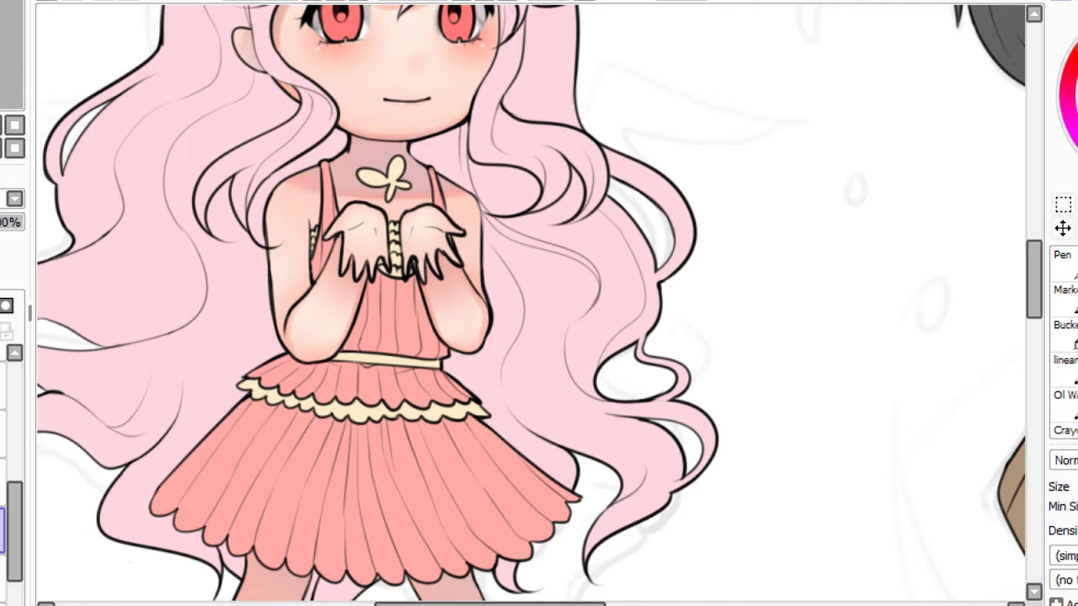
left_click_drag(791, 205, 196, 304)
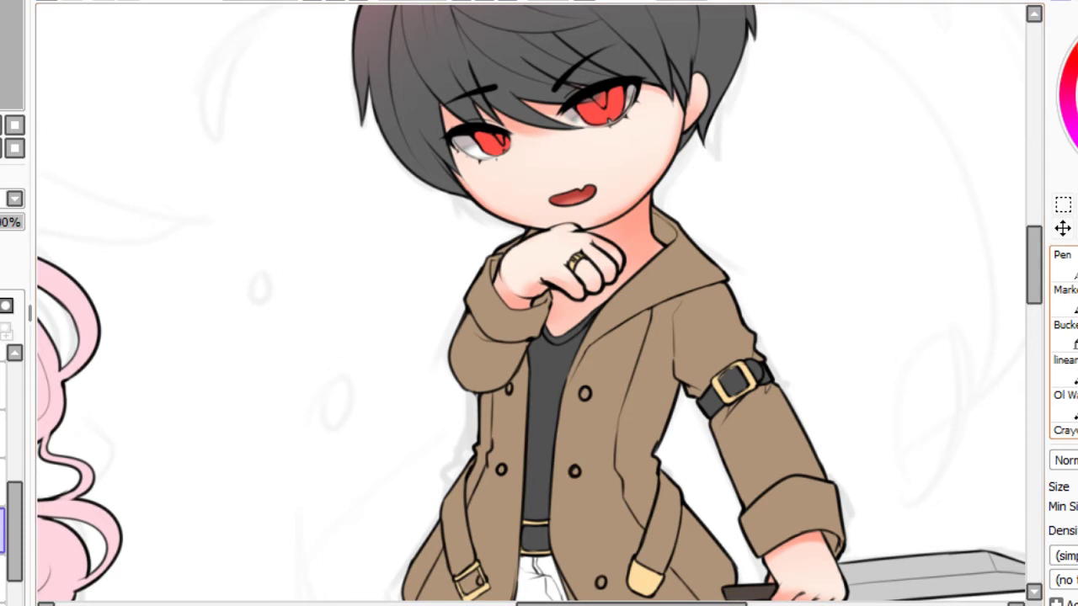
left_click(1075, 371)
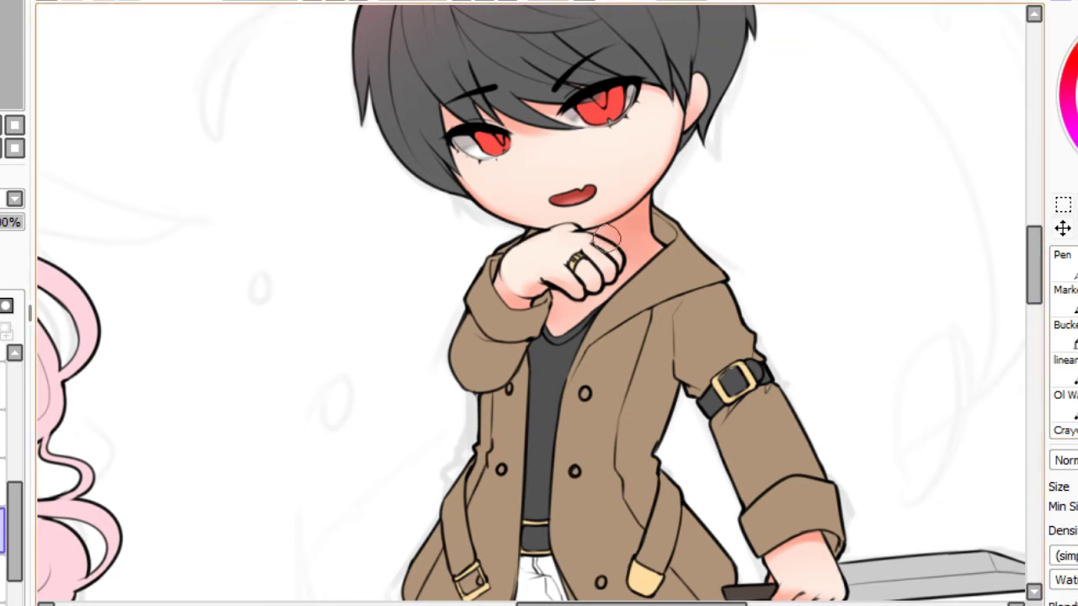
mouse_move(606, 237)
left_mouse_down()
mouse_move(684, 180)
mouse_move(640, 213)
mouse_move(687, 187)
mouse_move(639, 248)
mouse_move(648, 270)
mouse_move(633, 249)
mouse_move(653, 251)
mouse_move(655, 263)
mouse_move(634, 273)
mouse_move(638, 256)
mouse_move(566, 328)
mouse_move(634, 264)
mouse_move(562, 322)
mouse_move(574, 312)
mouse_move(545, 301)
mouse_move(606, 312)
left_mouse_up()
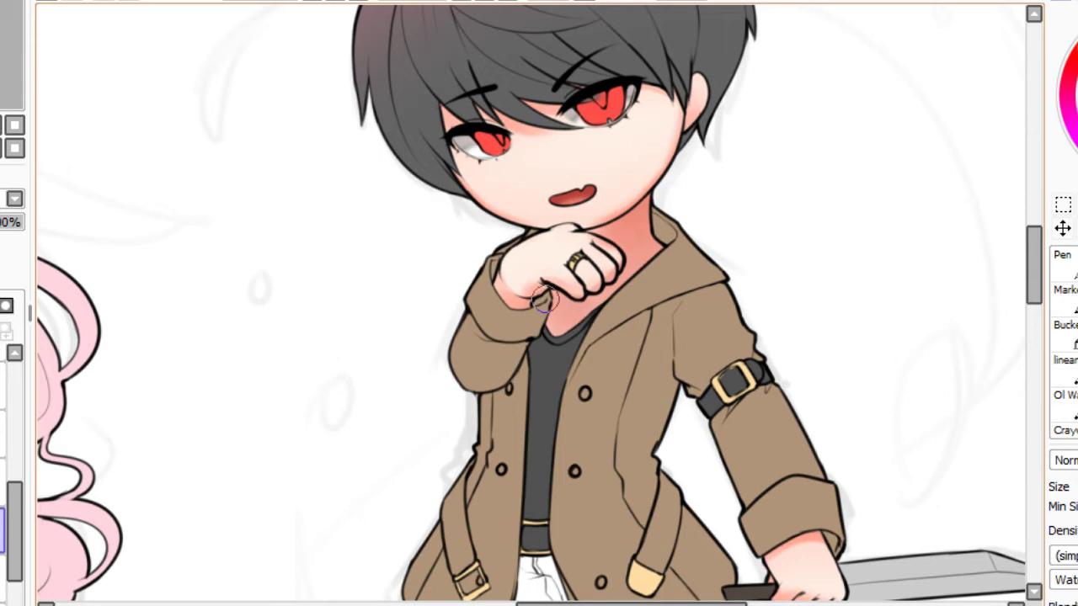
mouse_move(496, 291)
left_mouse_down()
mouse_move(522, 303)
mouse_move(494, 293)
left_mouse_up()
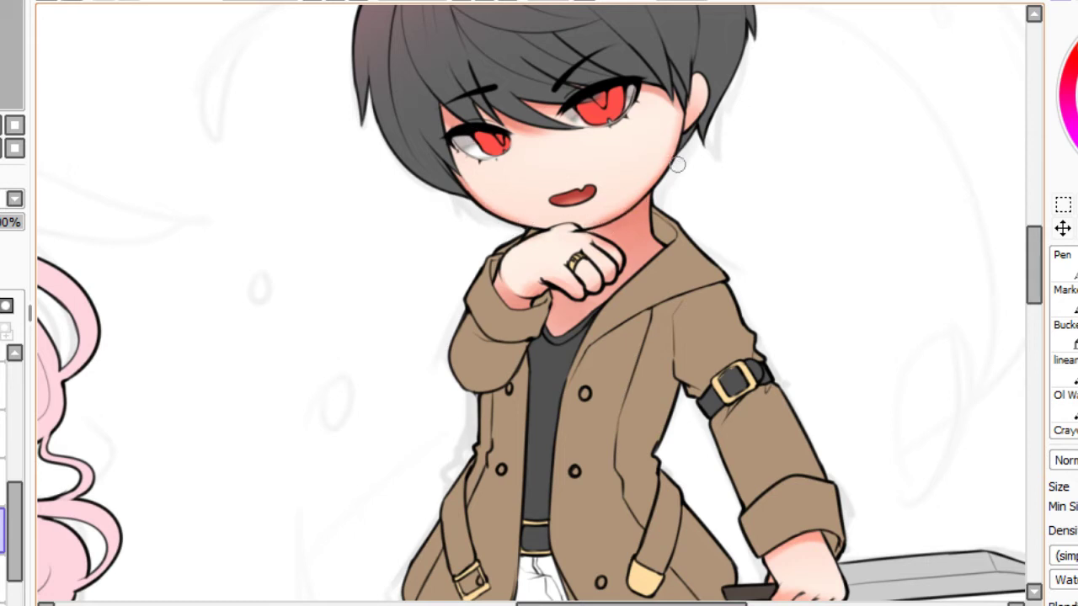
key("ctrl+0")
scroll(530, 301, "up", 5)
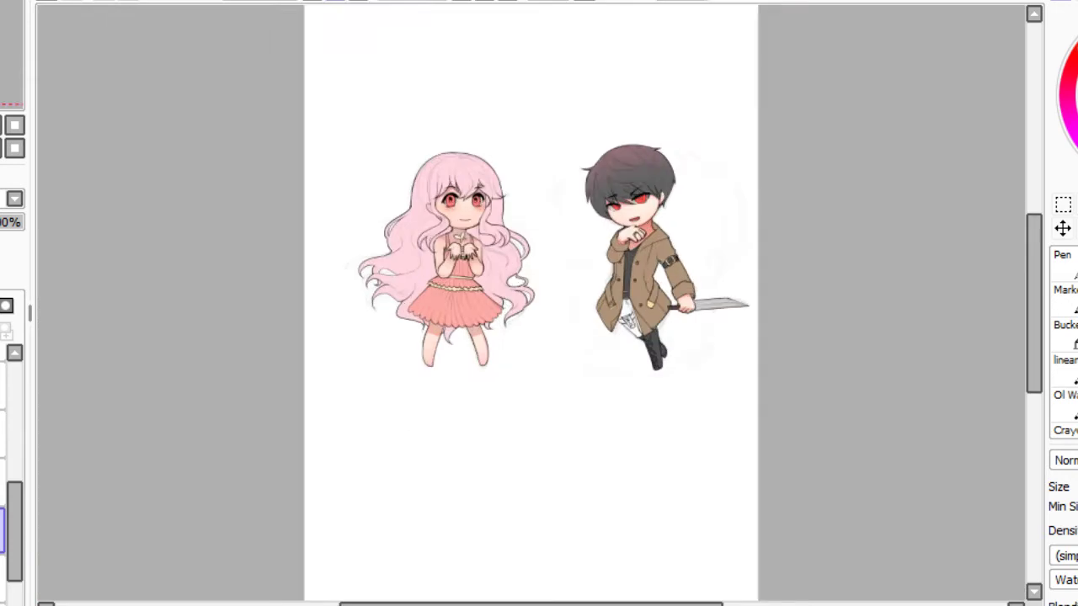
Add muted purple shadows to the boy's forehead beneath his fringe and to the wrist inside his raised sleeve.
left_click_drag(640, 227, 390, 351)
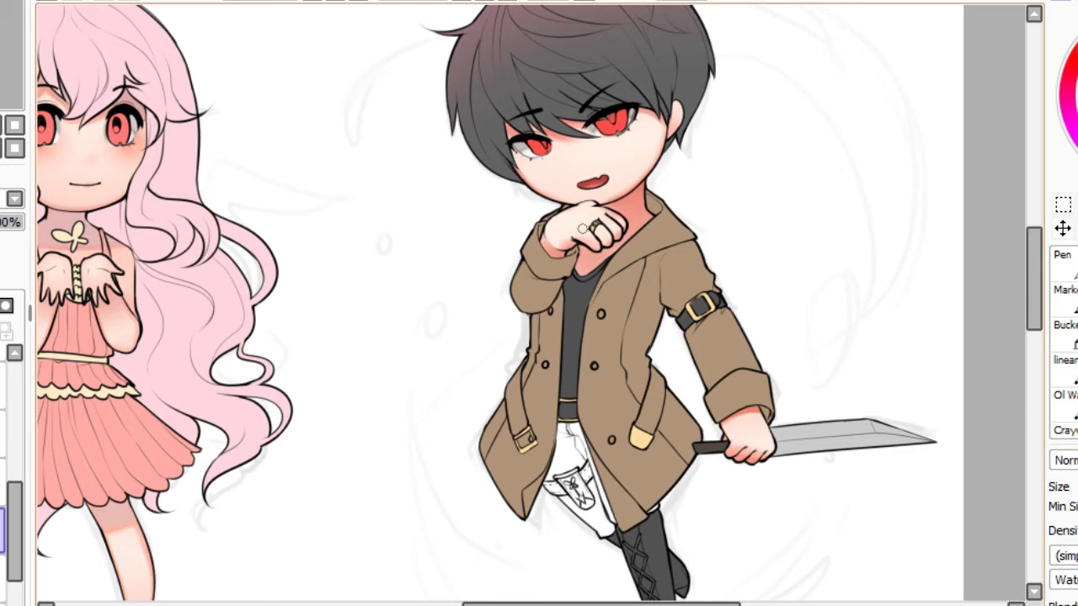
left_click_drag(208, 136, 174, 270)
scroll(530, 301, "up", 2)
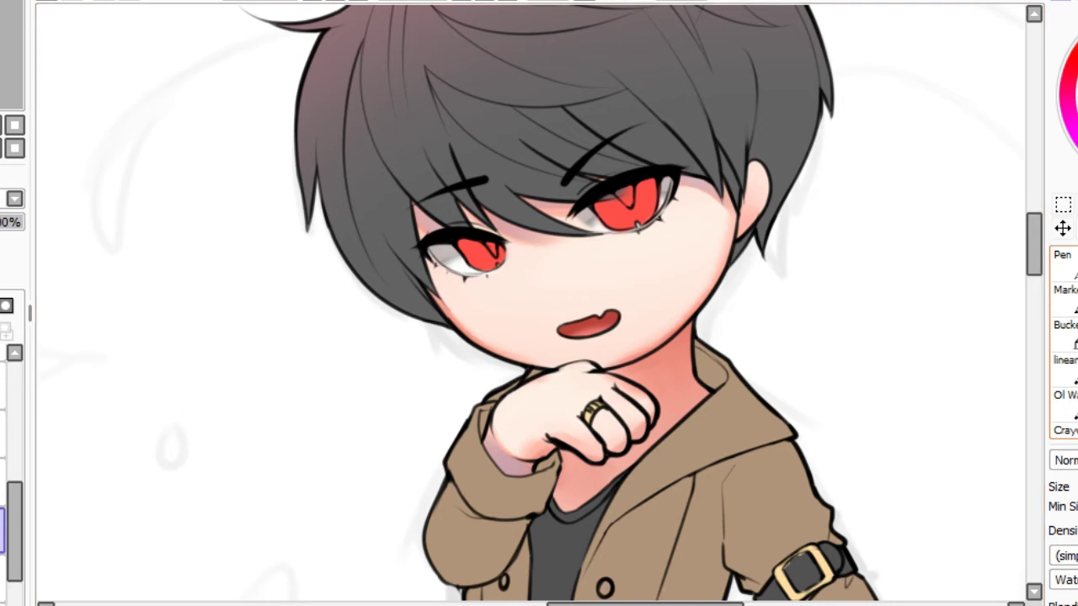
Blend the boy's wrist shadow and tone his neck and upper chest with muted purple, using a larger brush.
key("]")
key("]")
key("]")
key("]")
key("]")
key("]")
key("]")
key("[")
key("[")
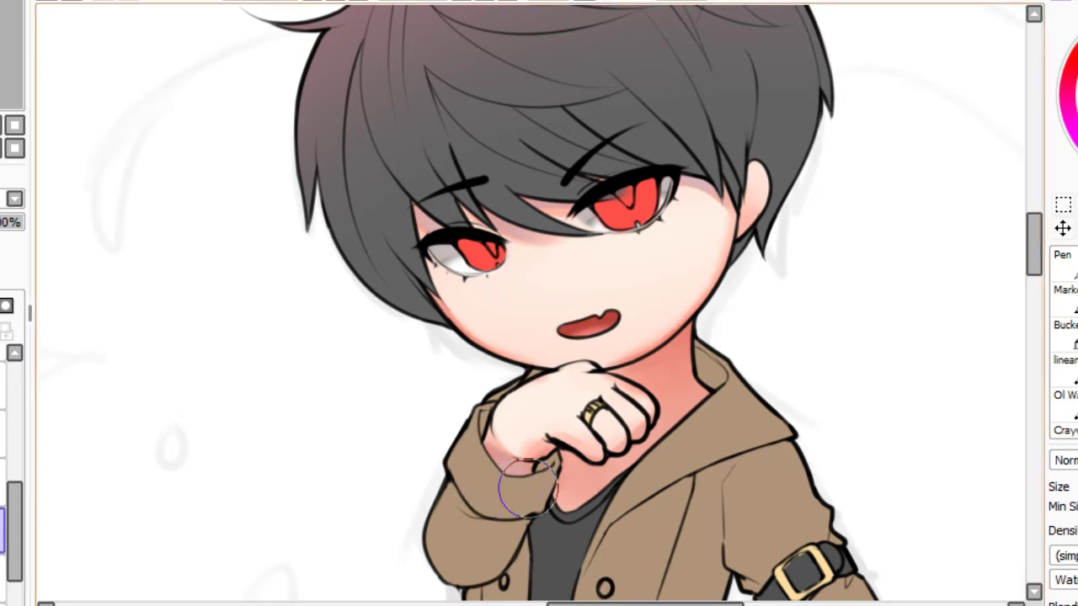
mouse_move(682, 391)
left_mouse_down()
mouse_move(728, 326)
mouse_move(651, 375)
mouse_move(729, 327)
mouse_move(676, 376)
mouse_move(698, 389)
mouse_move(671, 438)
mouse_move(571, 499)
mouse_move(586, 508)
mouse_move(560, 469)
mouse_move(632, 375)
mouse_move(700, 342)
mouse_move(706, 376)
left_mouse_up()
key("alt")
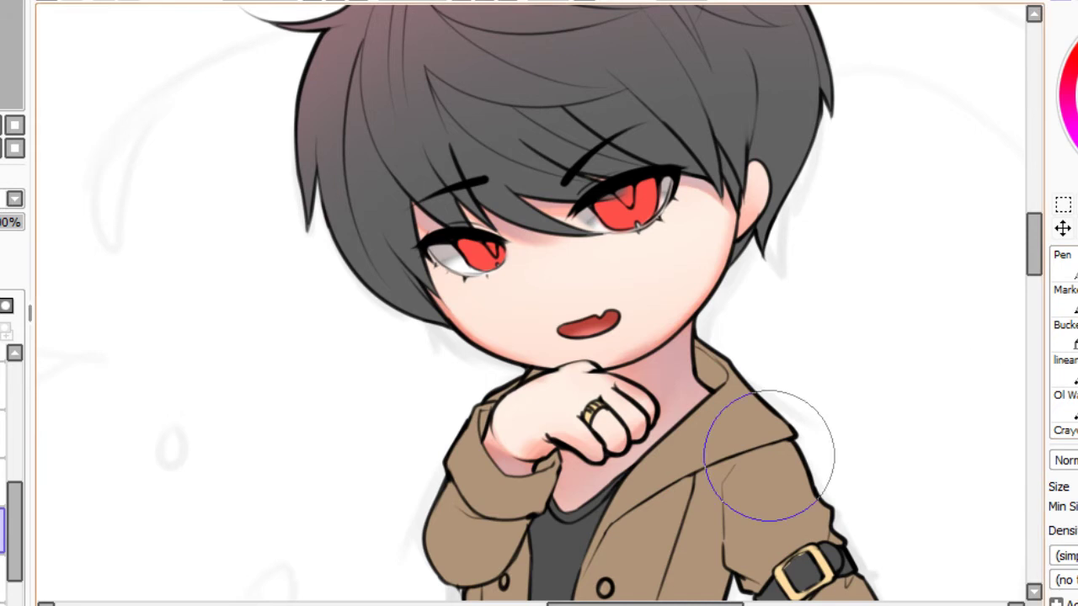
mouse_move(579, 490)
left_mouse_down()
mouse_move(651, 503)
mouse_move(636, 487)
left_mouse_up()
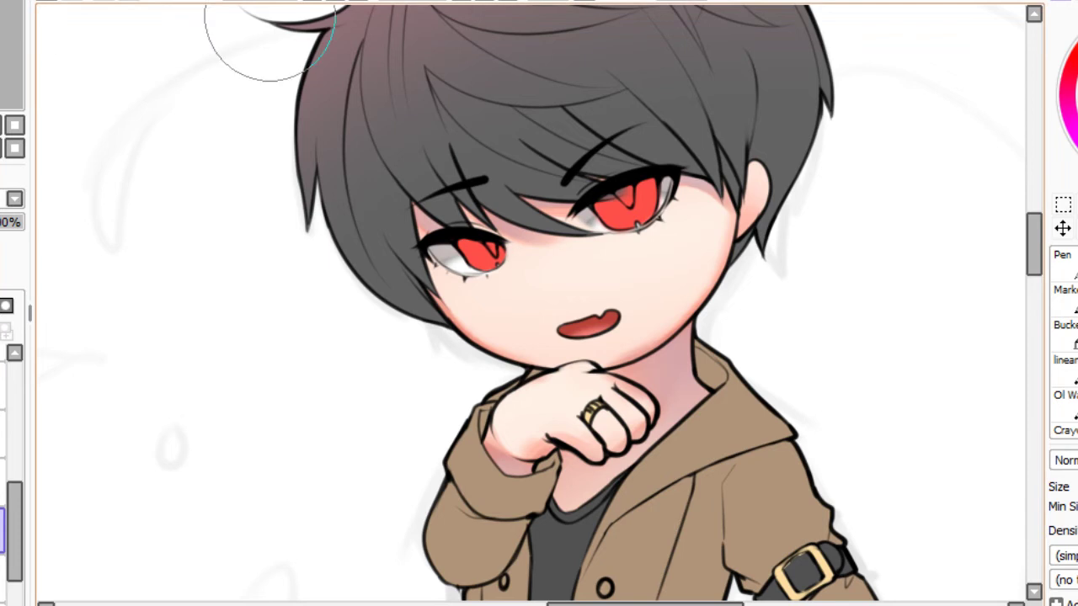
Airbrush a faint pink blush on the boy's cheeks below the eyes and on his nose area, adjusting the brush size.
left_click(1076, 337)
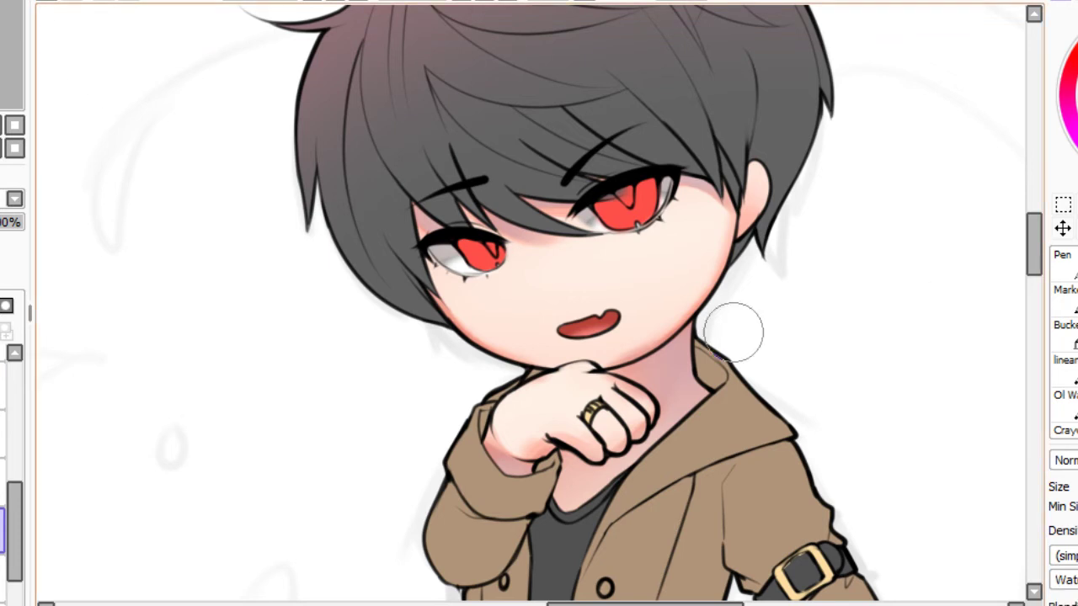
left_click_drag(701, 342, 707, 370)
key("ctrl+z")
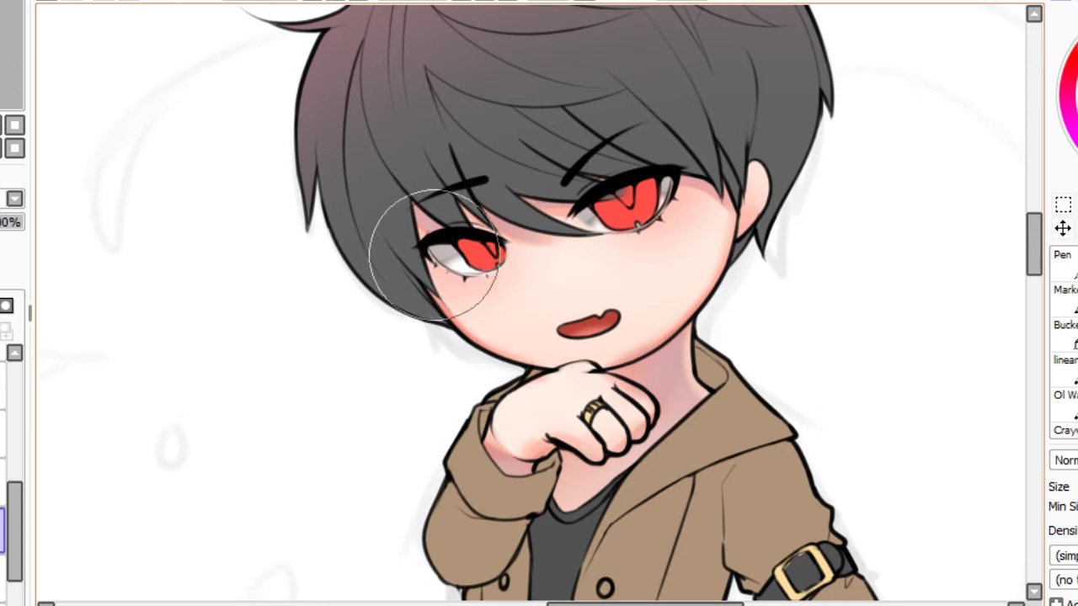
key("[")
key("[")
key("bracketright")
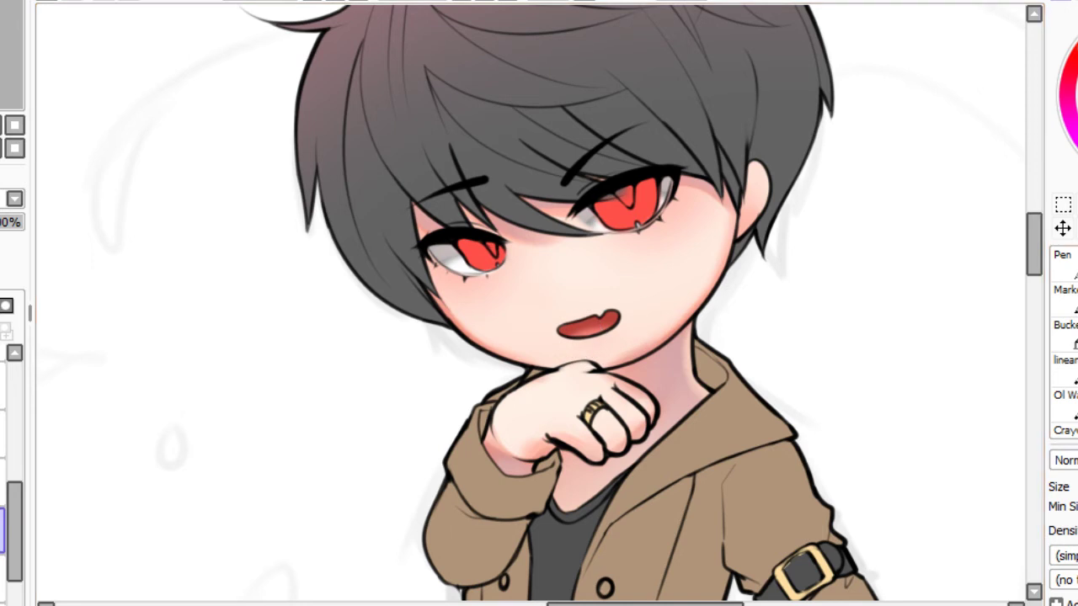
key("bracketleft")
Tint the skin along the outer lower lashes of the boy's eyes pink with a small brush.
left_click(314, 1)
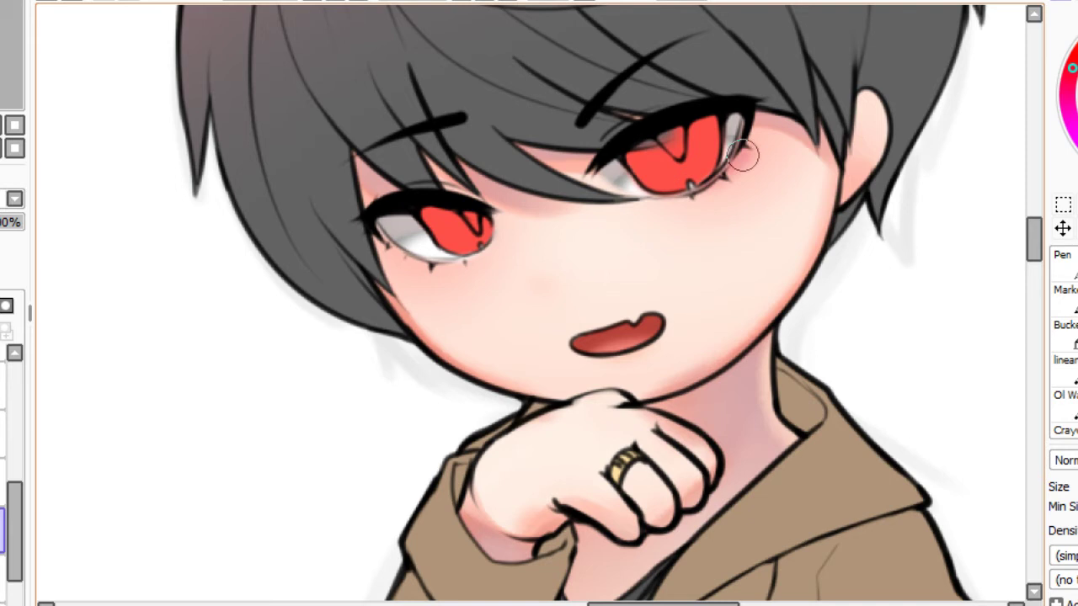
left_click_drag(694, 186, 747, 127)
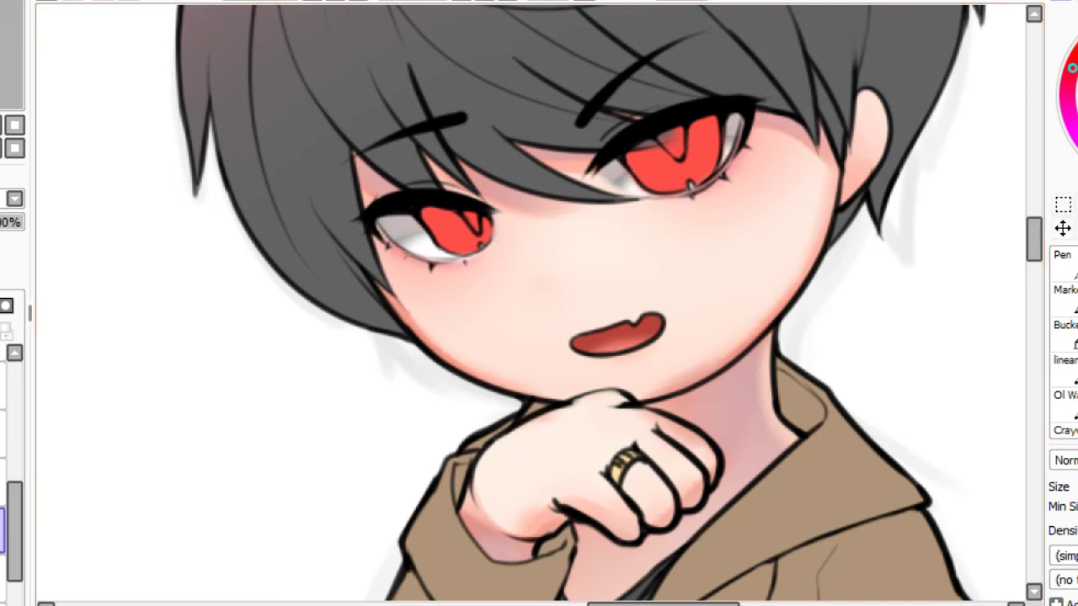
scroll(531, 303, "down", 8)
scroll(531, 303, "up", 3)
left_click_drag(3, 55, 6, 50)
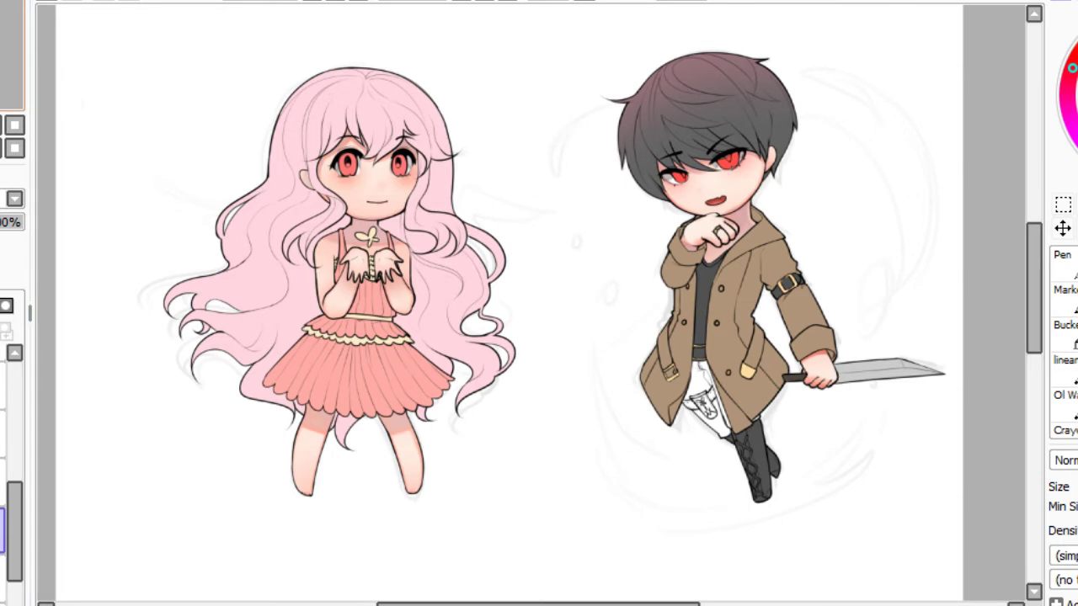
Dot small pale highlights with the Pen below the outer corners of the boy's eyes, on his nose and under his mouth.
left_click_drag(539, 303, 373, 391)
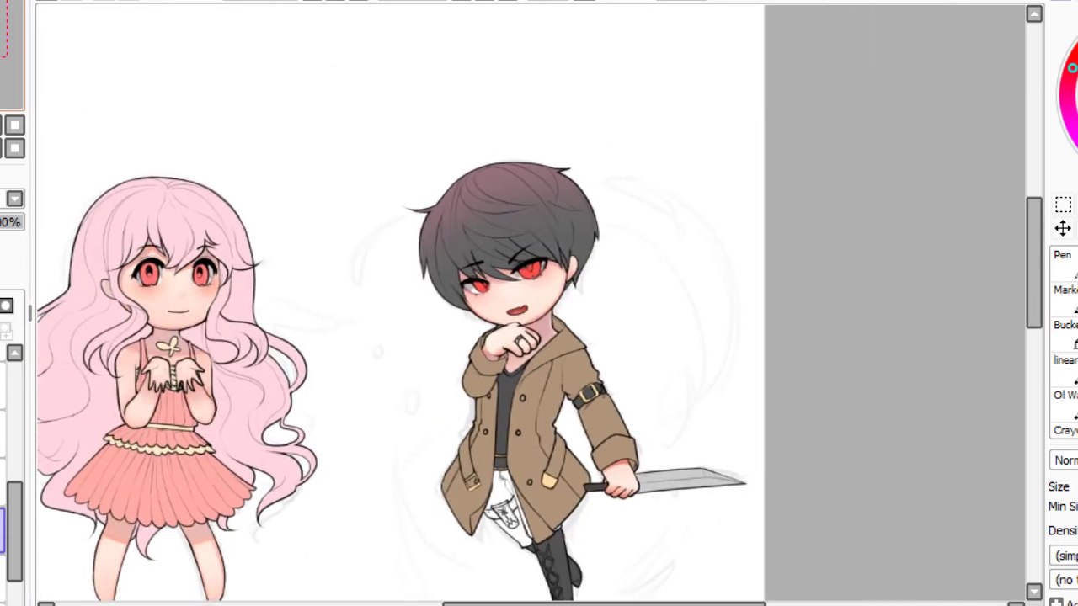
scroll(532, 303, "up", 10)
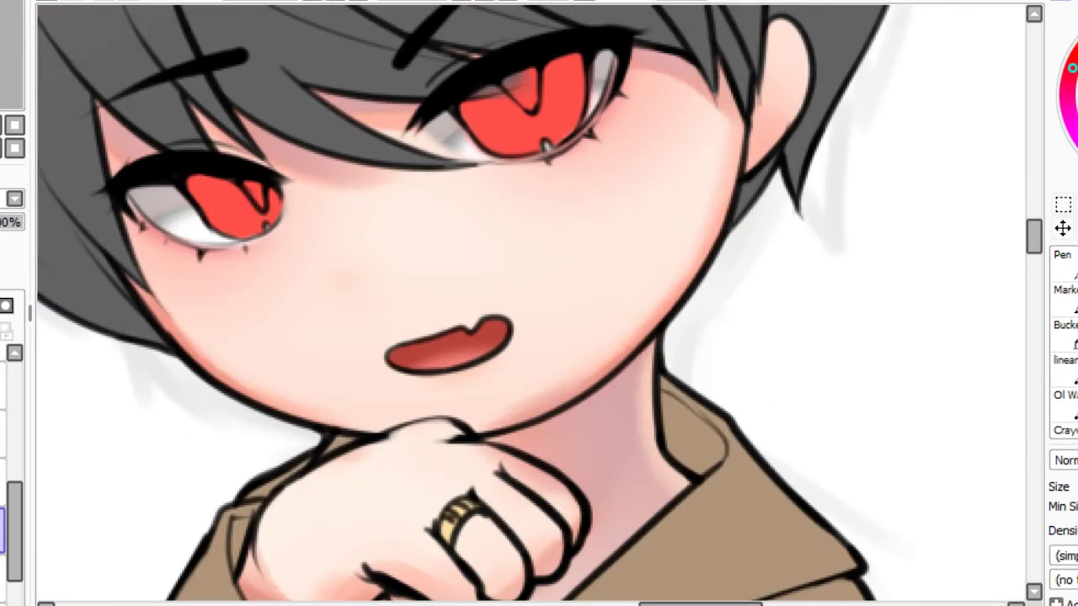
left_click(1065, 264)
left_click(622, 124)
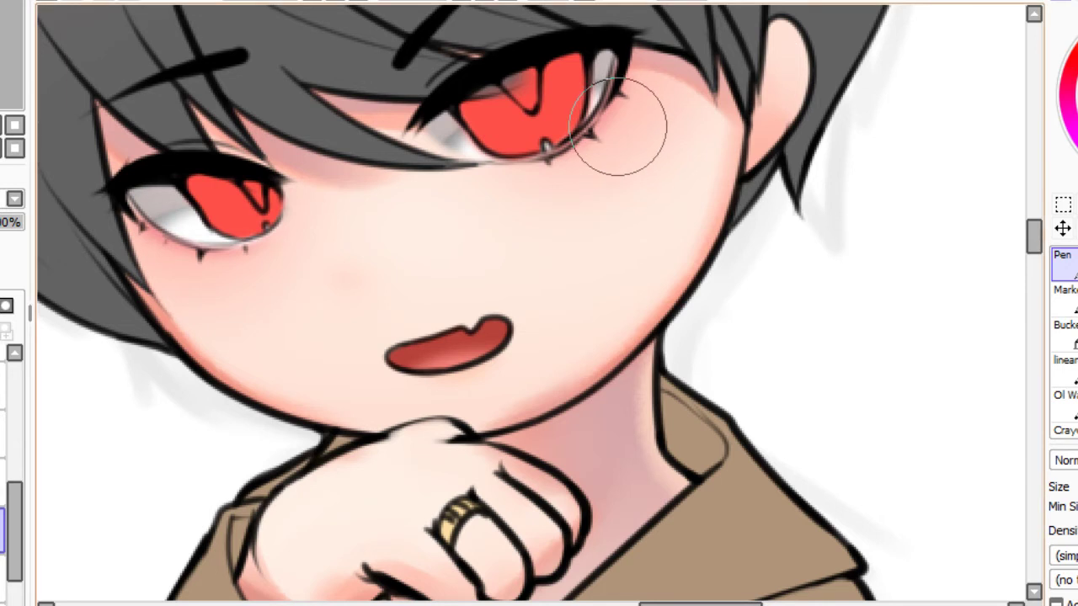
left_click(172, 255)
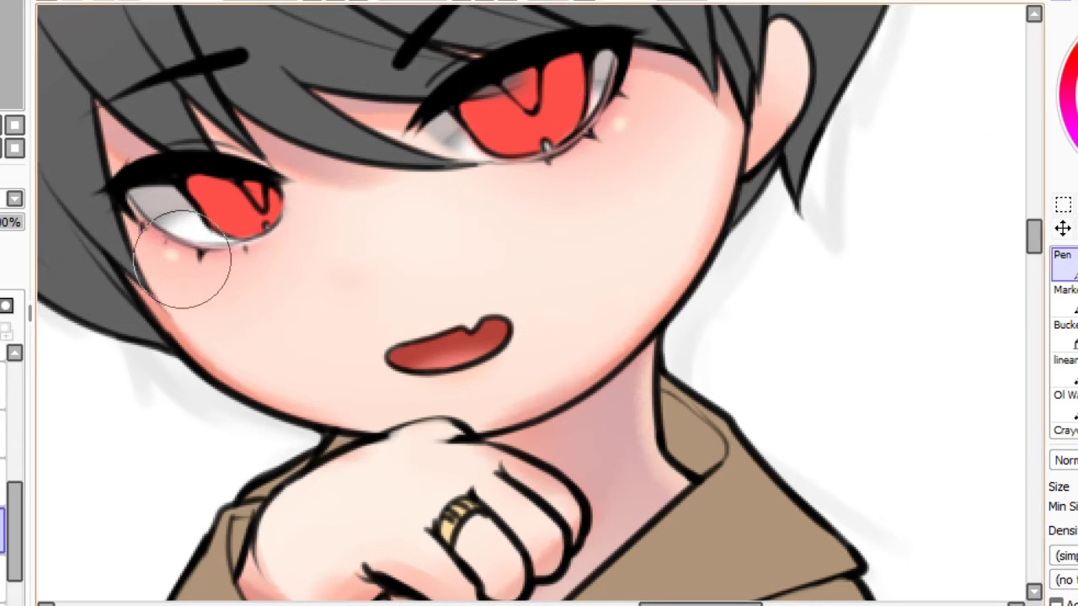
left_click(371, 274)
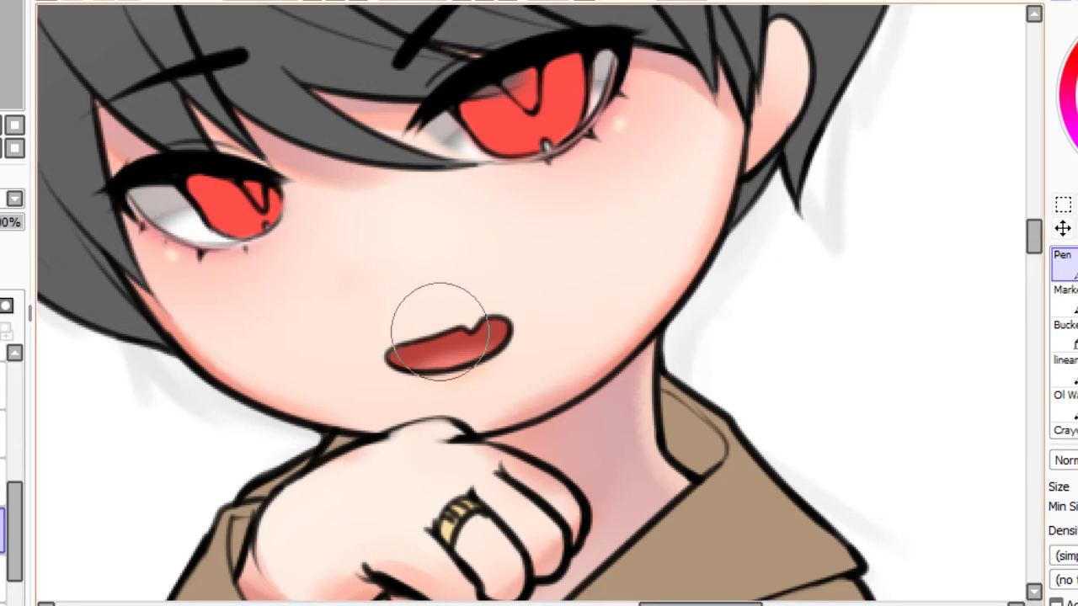
left_click(483, 367)
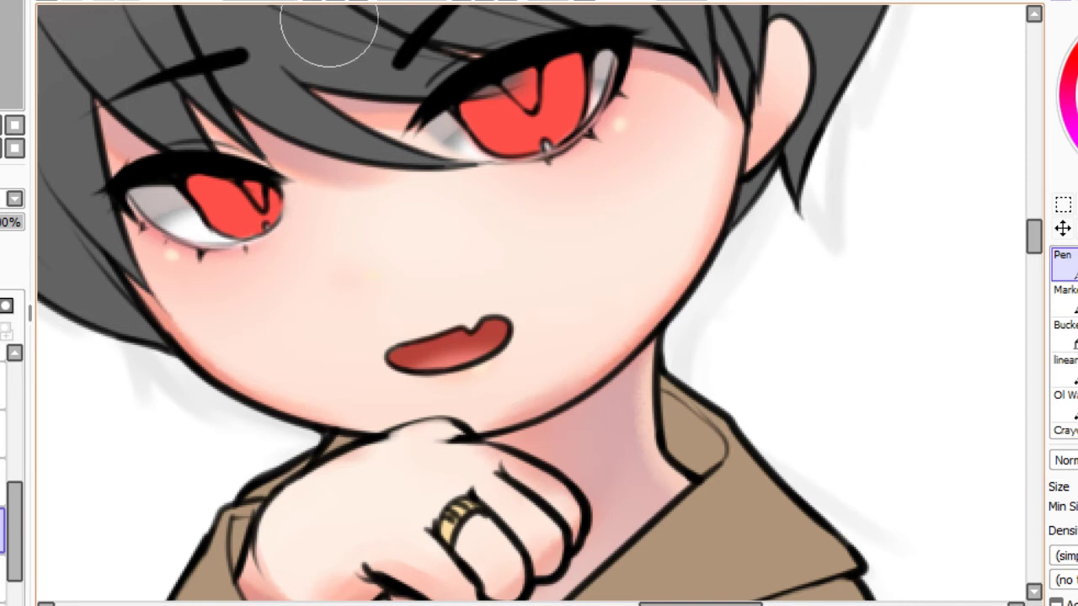
Shade the boy's sword-holding hand below the coat cuff with a muted purple shadow.
left_click(357, 2)
left_click(335, 1)
scroll(548, 304, "up", 2)
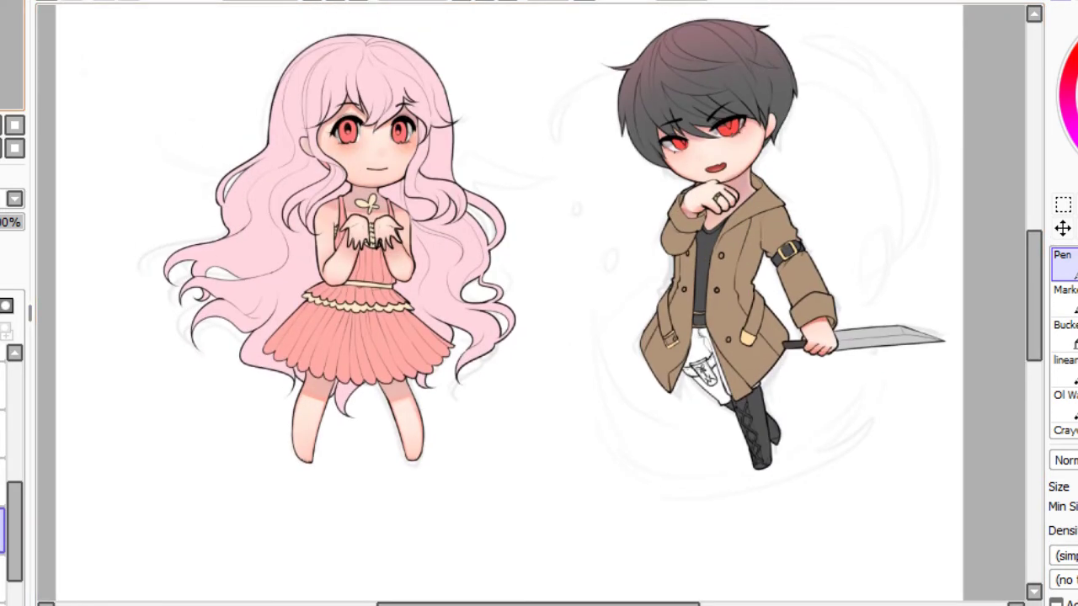
left_click_drag(606, 295, 463, 306)
scroll(800, 12, "up", 1)
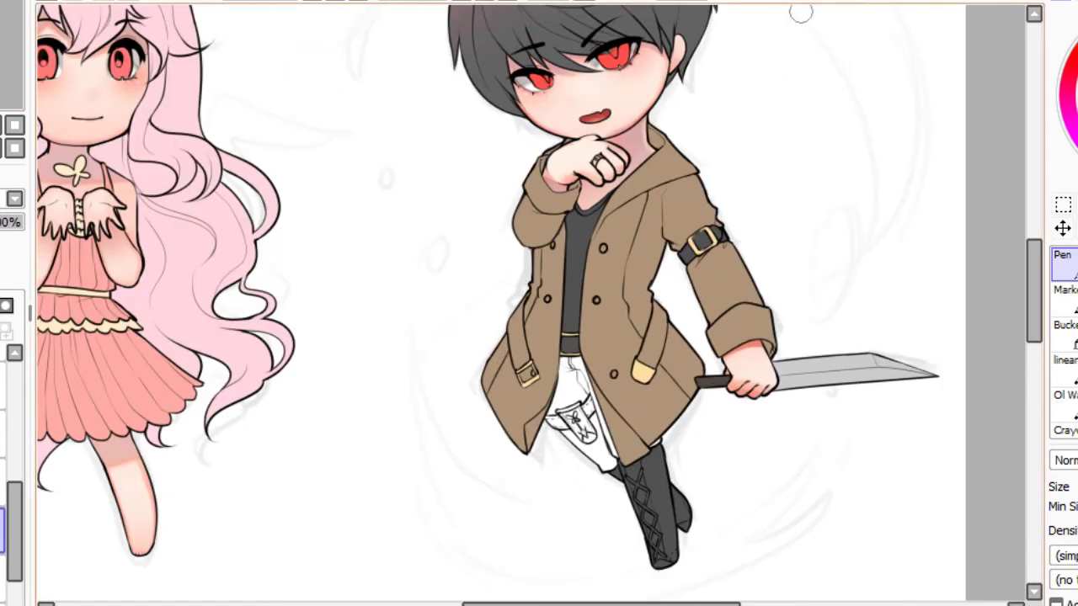
left_click(1076, 290)
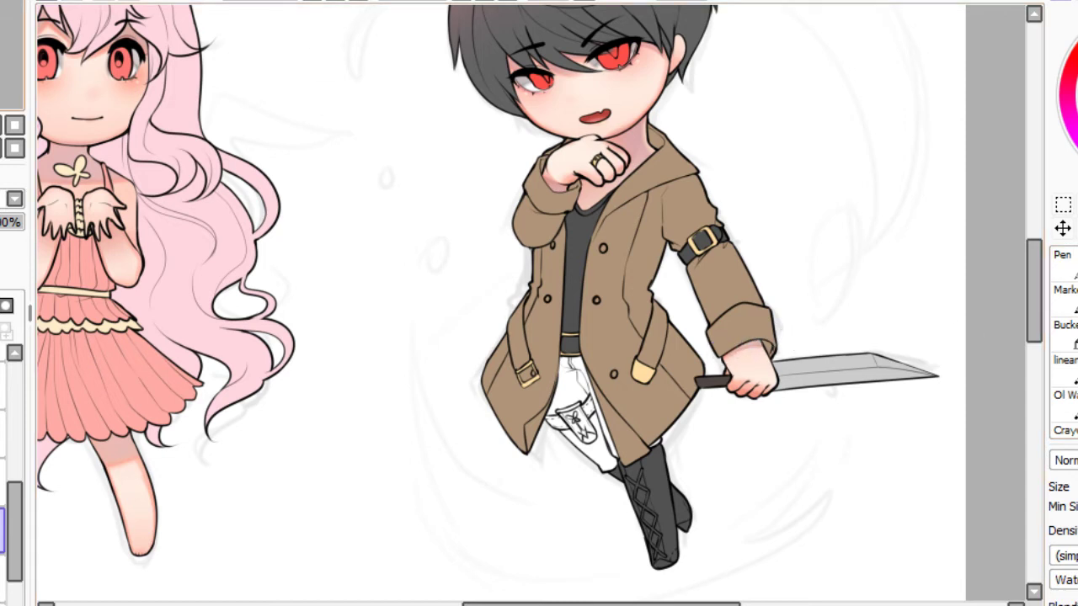
Make the layer holding the girl's eye colour active and pick a shading colour for her irises.
left_click_drag(8, 50, 0, 46)
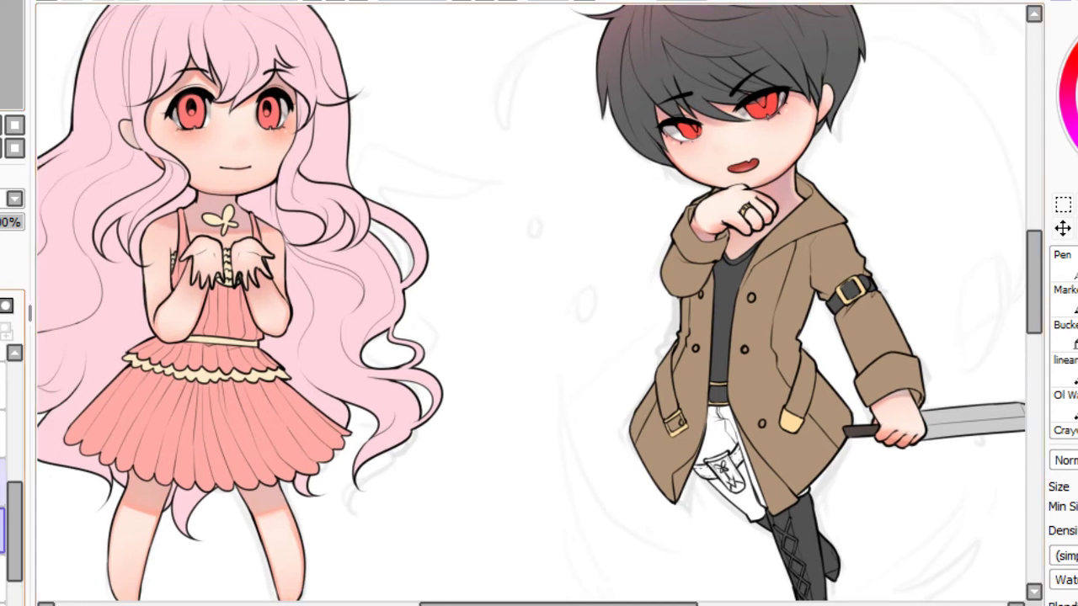
left_click(1, 434)
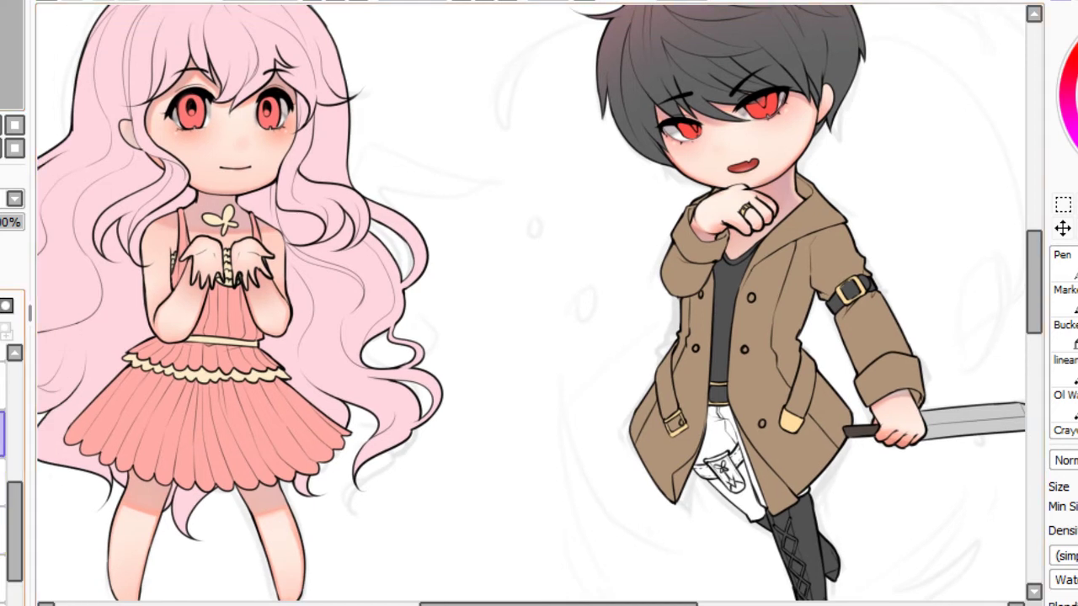
left_click_drag(354, 219, 536, 418)
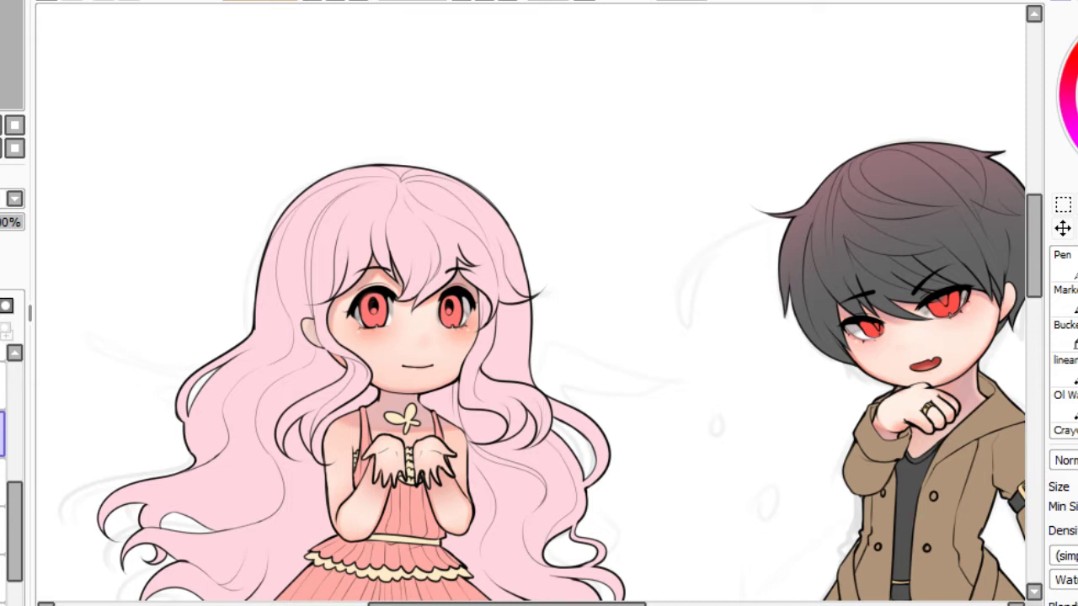
scroll(531, 302, "up", 3)
left_click_drag(91, 268, 487, 160)
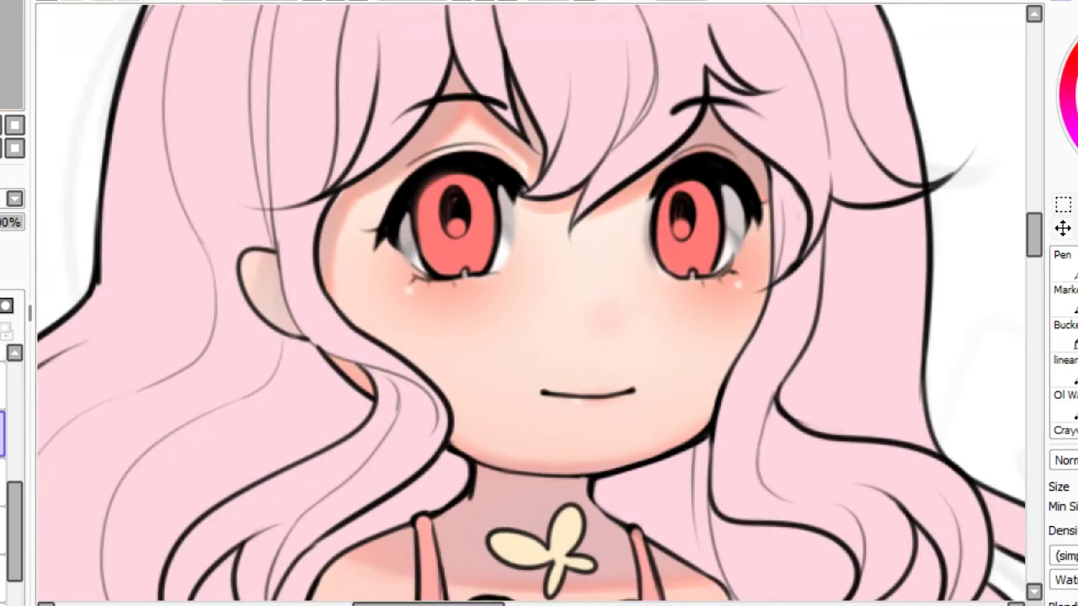
key("alt")
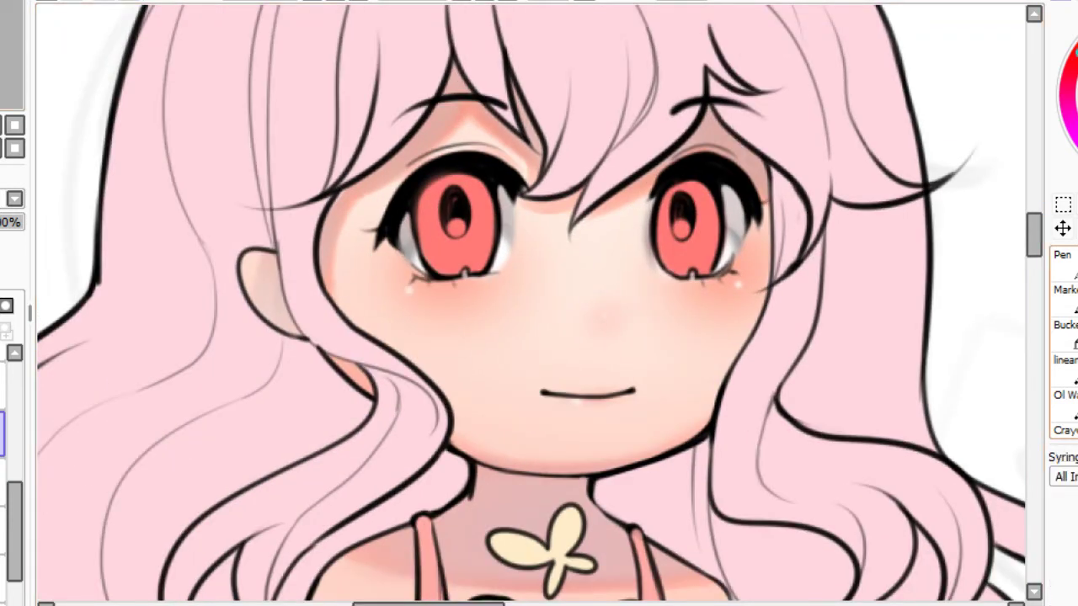
left_click_drag(650, 214, 730, 213)
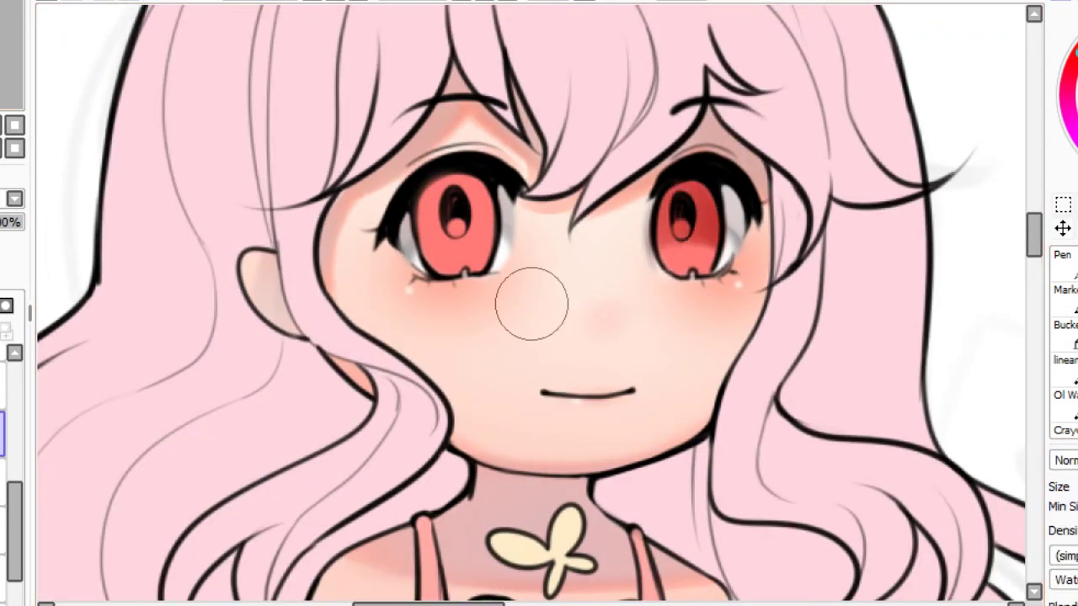
key("ctrl+z")
left_click_drag(639, 253, 735, 223)
key("ctrl+z")
left_click_drag(645, 232, 742, 267)
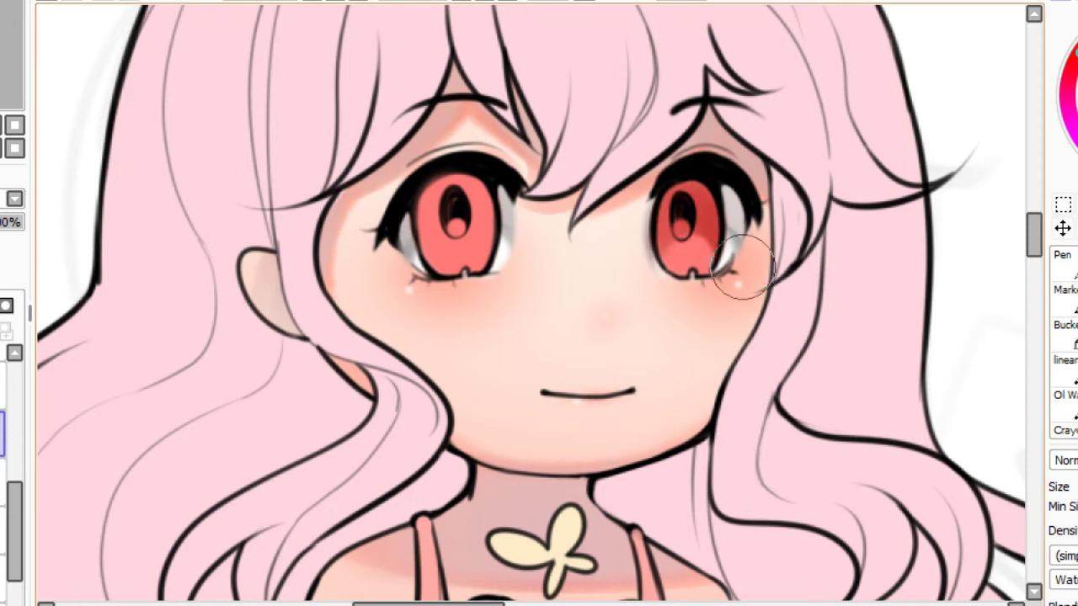
key("ctrl+z")
left_click_drag(631, 266, 767, 248)
key("ctrl+z")
mouse_move(672, 207)
left_mouse_down()
mouse_move(671, 222)
mouse_move(736, 264)
left_mouse_up()
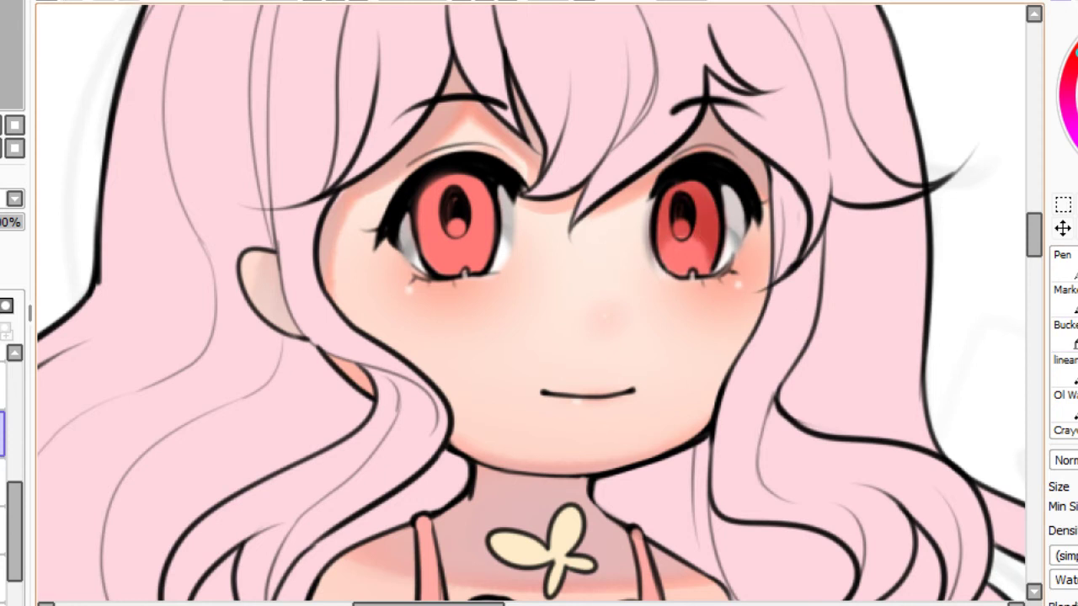
key("ctrl+z")
Airbrush a soft darker red over the upper part of both of the girl's irises, leaving the lower part light.
left_click_drag(636, 268, 757, 256)
left_click_drag(673, 209, 742, 269)
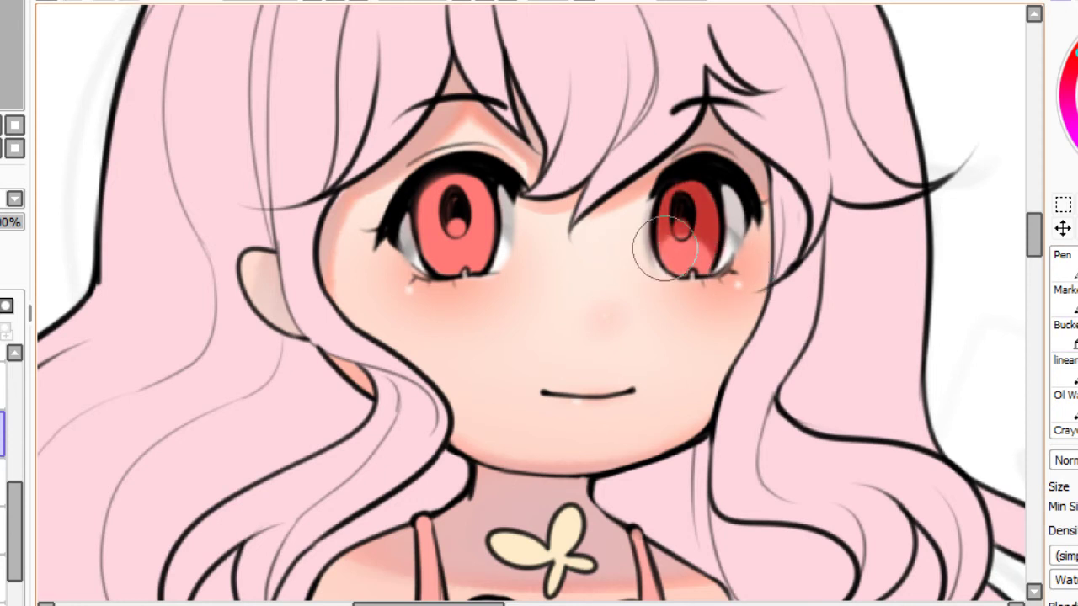
left_click_drag(643, 243, 748, 237)
key("ctrl+z")
mouse_move(627, 244)
left_mouse_down()
mouse_move(707, 204)
mouse_move(741, 235)
left_mouse_up()
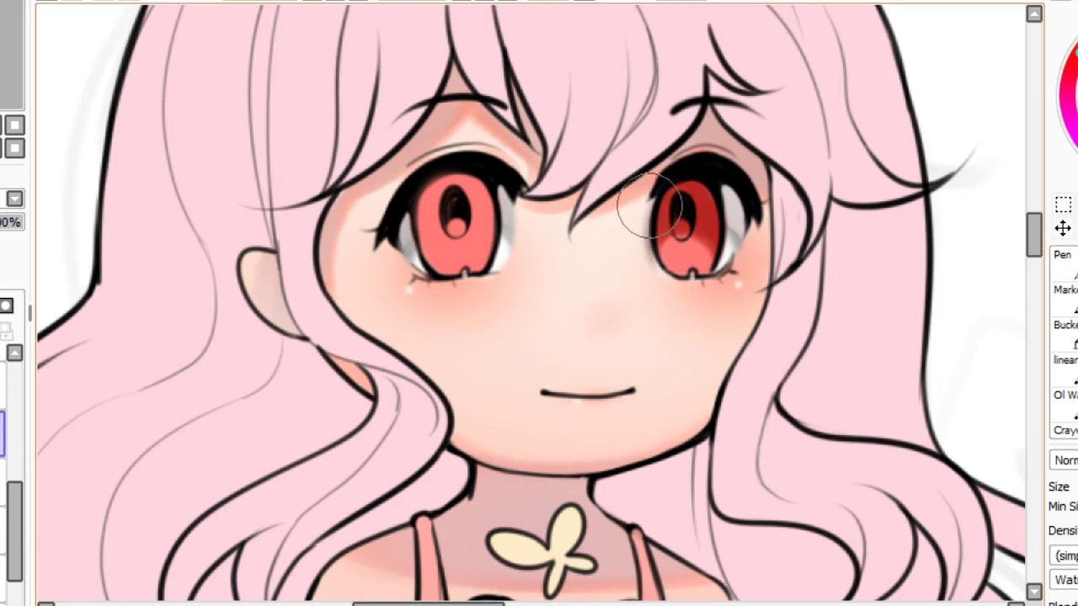
left_click_drag(393, 278, 518, 249)
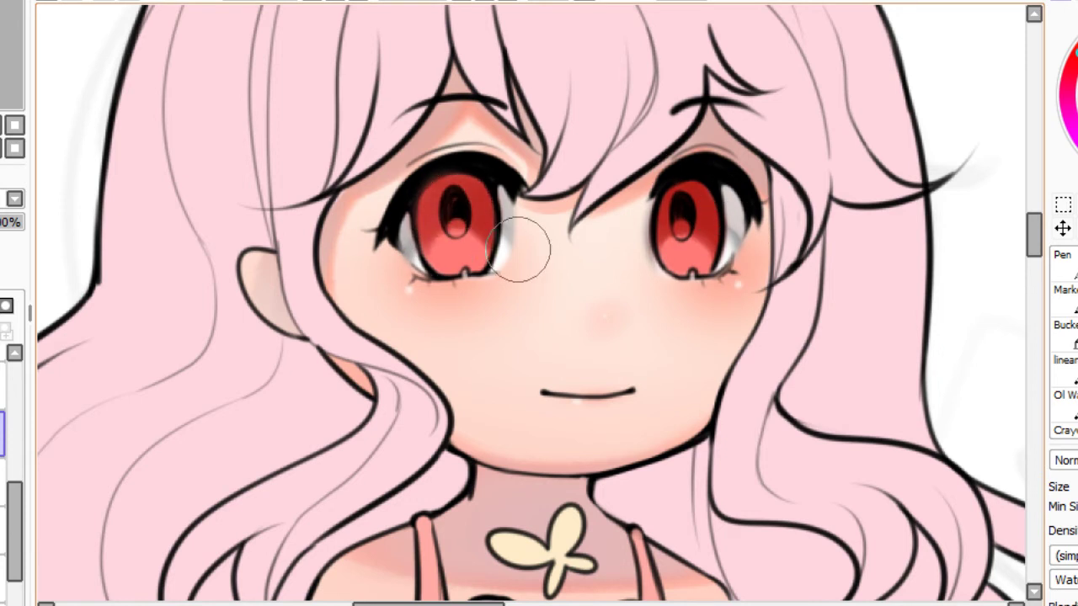
left_click_drag(403, 249, 516, 238)
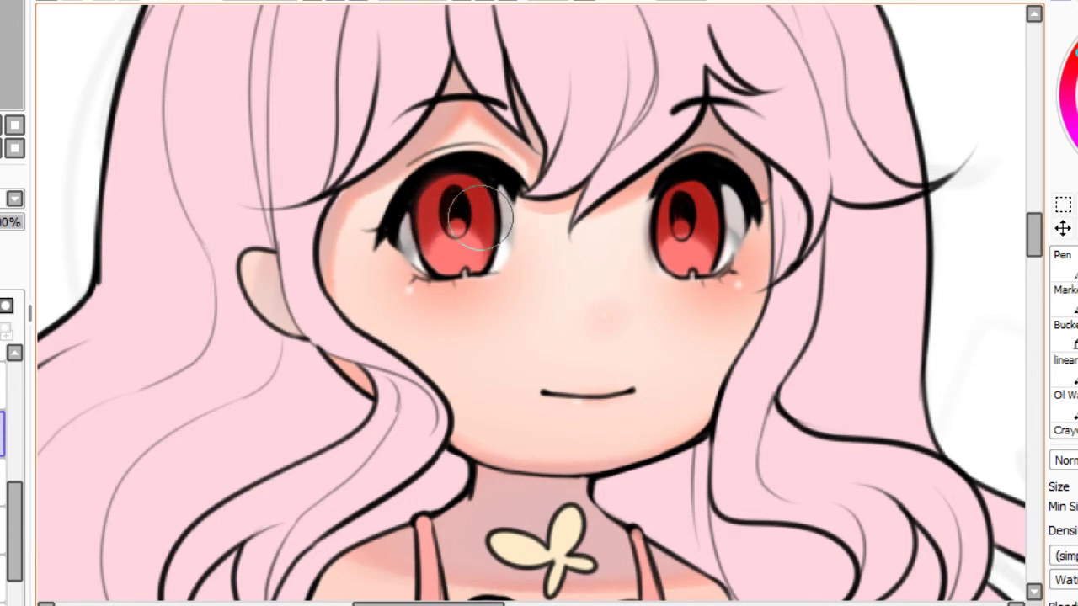
mouse_move(403, 216)
left_mouse_down()
mouse_move(477, 182)
mouse_move(429, 183)
left_mouse_up()
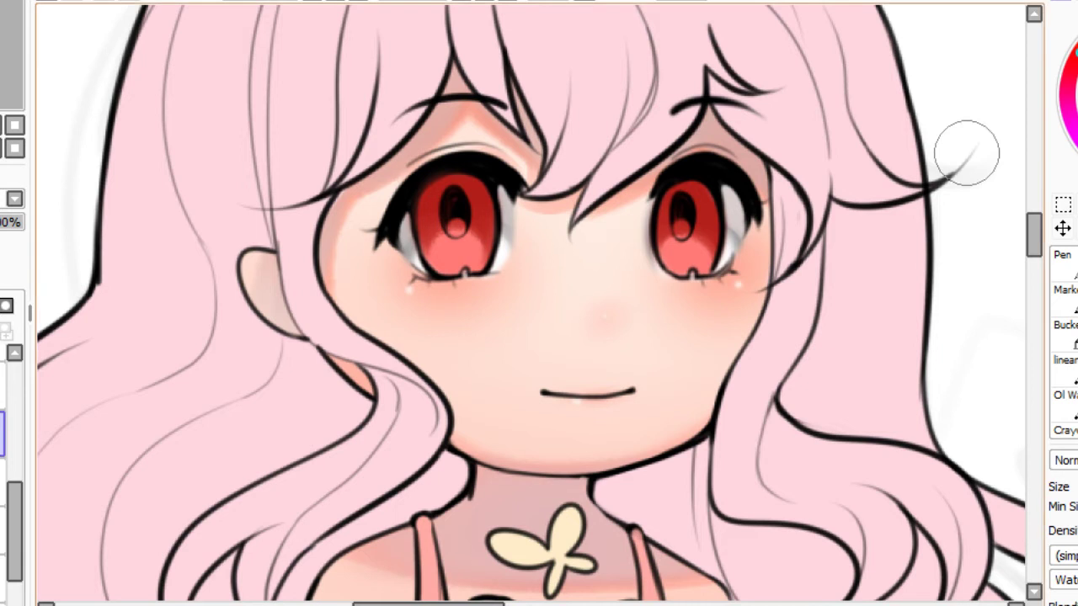
Deepen the upper half of both of the girl's irises with a second pass of dark red.
left_click_drag(621, 234, 746, 219)
key("ctrl+z")
mouse_move(635, 239)
left_mouse_down()
mouse_move(729, 218)
mouse_move(677, 211)
mouse_move(634, 239)
mouse_move(731, 230)
mouse_move(652, 215)
left_mouse_up()
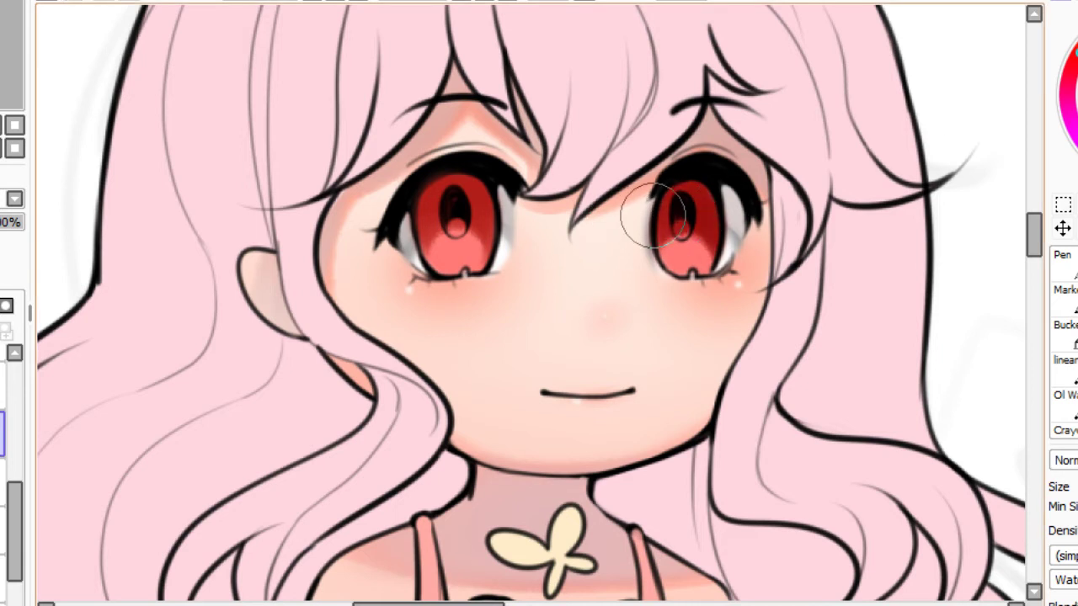
left_click_drag(389, 253, 495, 212)
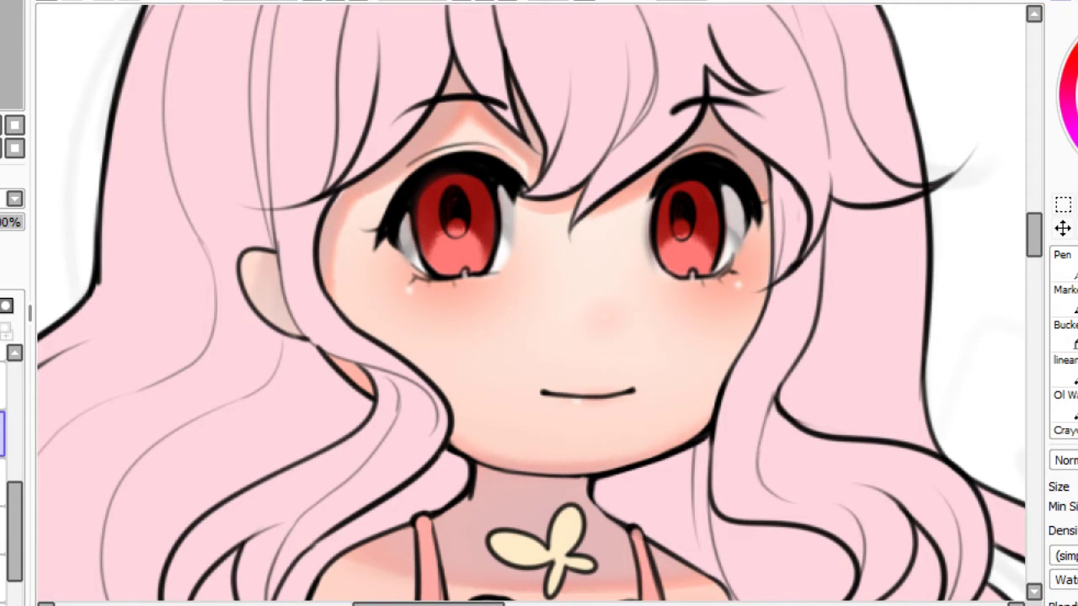
Tint the top of both of the girl's irises with a soft purple that blends into the red.
mouse_move(687, 202)
left_mouse_down()
mouse_move(716, 200)
mouse_move(685, 198)
mouse_move(742, 209)
mouse_move(701, 215)
mouse_move(696, 200)
mouse_move(728, 240)
mouse_move(693, 236)
mouse_move(713, 202)
left_mouse_up()
key("ctrl+z")
left_click_drag(412, 223, 485, 199)
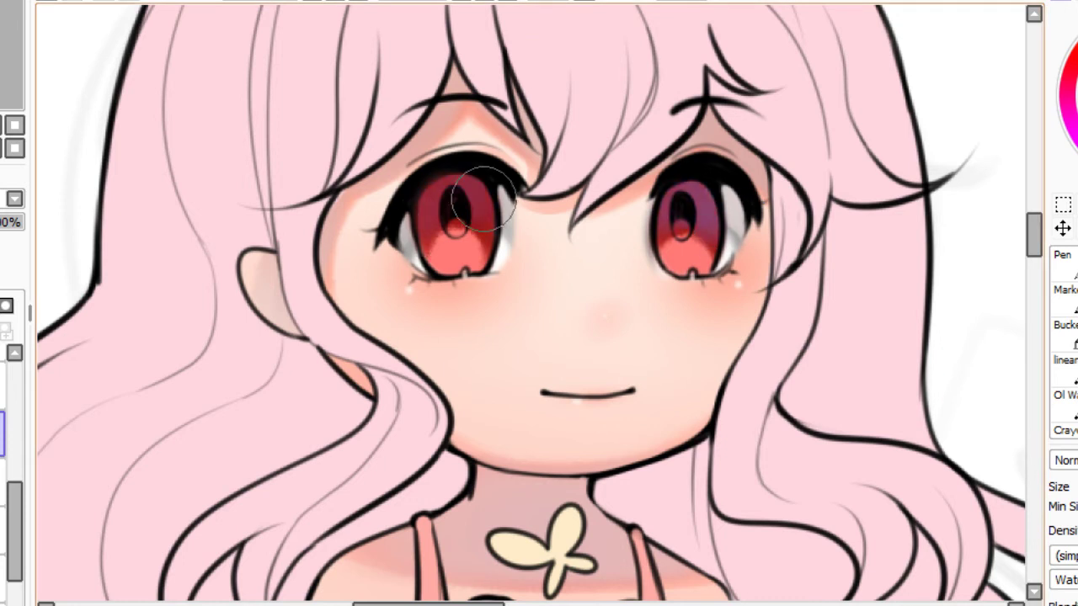
left_click_drag(420, 205, 498, 204)
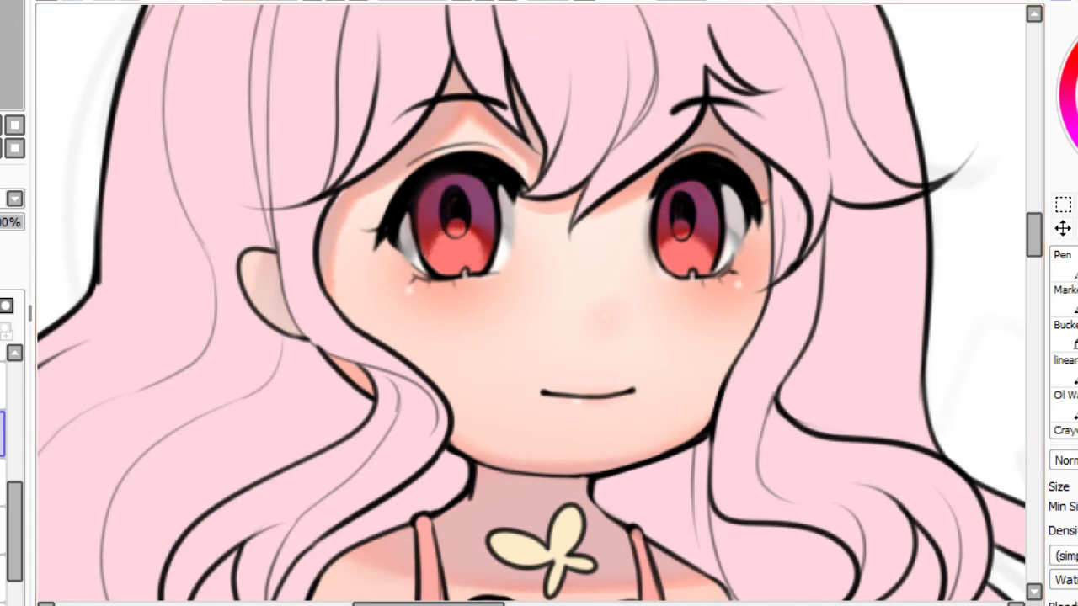
Draw small curved red accents with the Pen around the lower pupils in both of the girl's irises.
key("Page_Up")
key("alt")
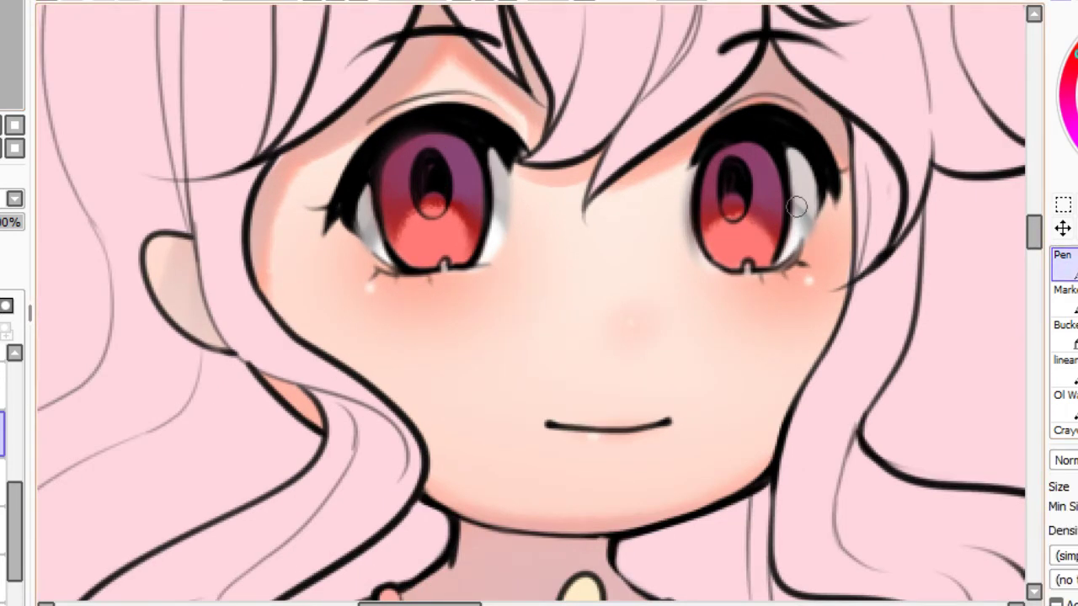
mouse_move(717, 225)
left_mouse_down()
mouse_move(731, 240)
mouse_move(723, 237)
left_mouse_up()
mouse_move(403, 215)
left_mouse_down()
mouse_move(413, 237)
mouse_move(420, 231)
left_mouse_up()
left_click_drag(460, 215, 457, 238)
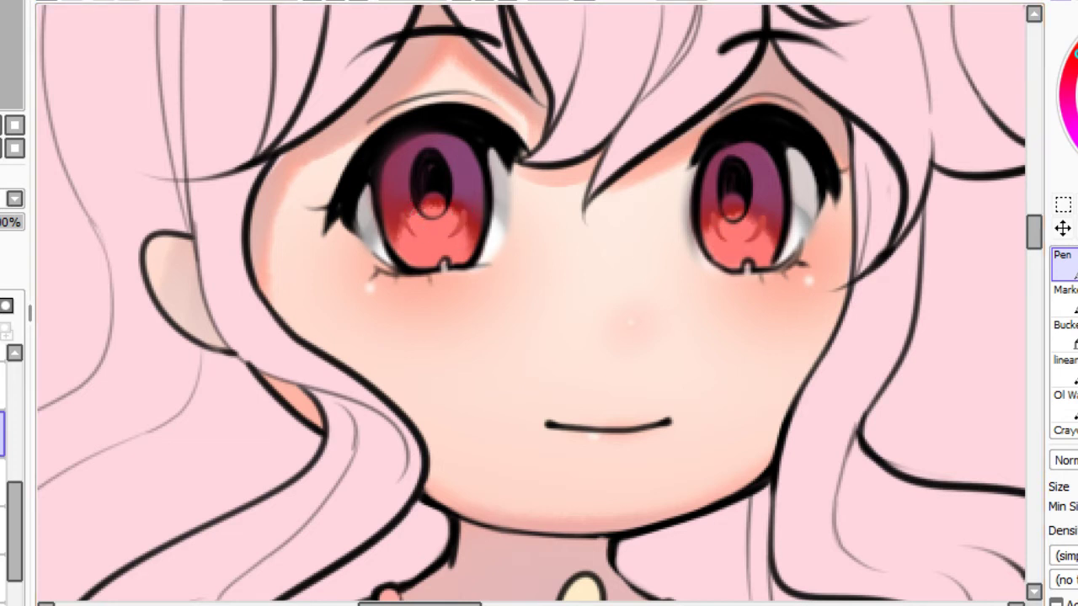
Blend an orange glow into the bottom of the girl's irises and a bright red across their middle.
key("alt")
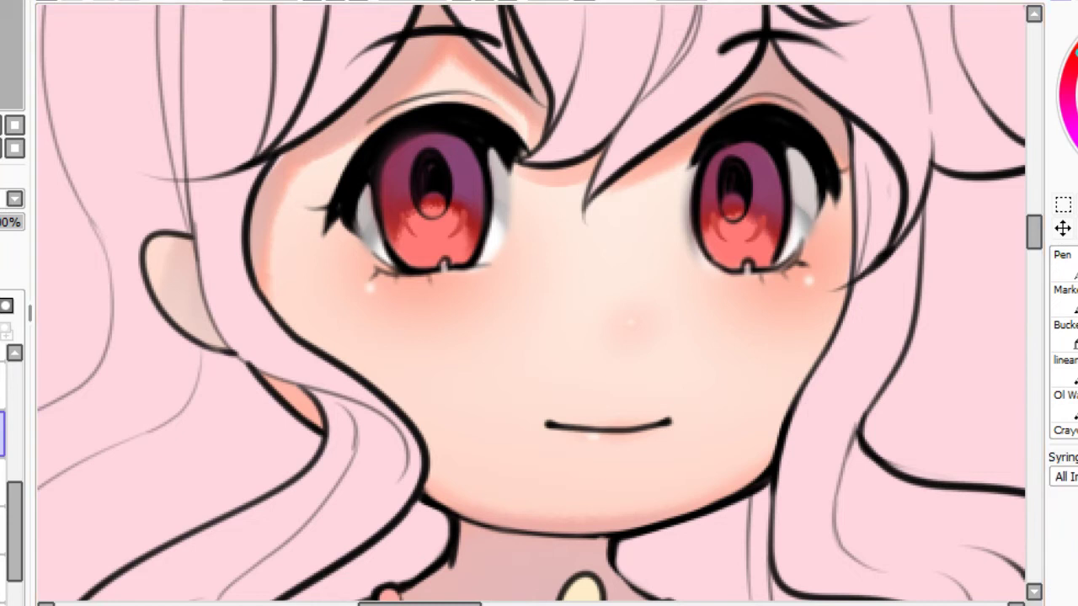
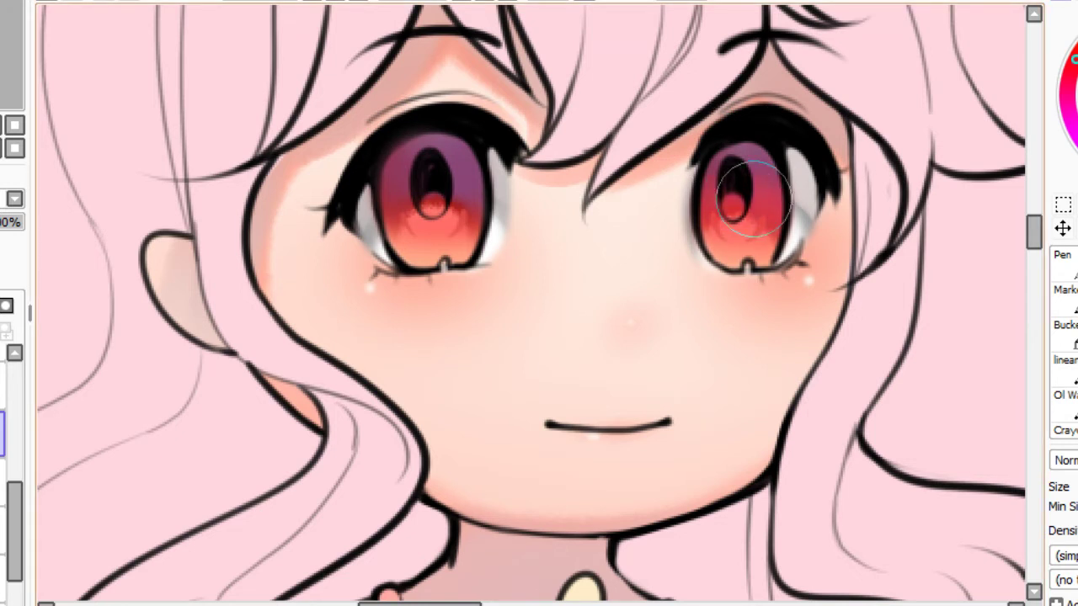
mouse_move(451, 222)
left_mouse_down()
mouse_move(389, 221)
mouse_move(504, 222)
mouse_move(423, 202)
mouse_move(442, 203)
mouse_move(417, 185)
mouse_move(444, 187)
left_mouse_up()
key("Home")
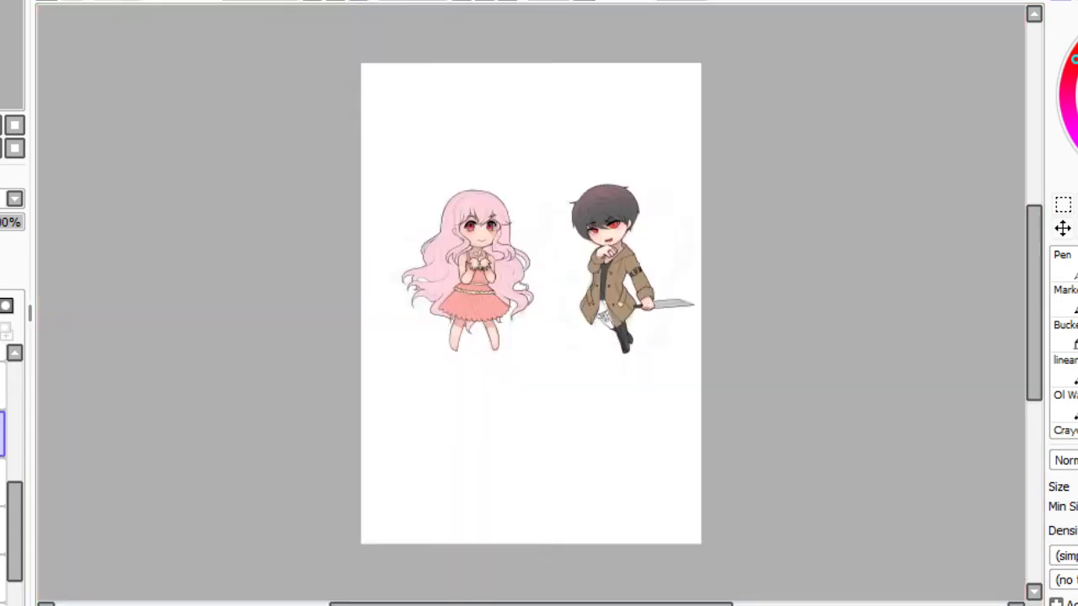
Fill the small circle at the base of each of the girl's pupils with dark red using the Pen.
scroll(531, 303, "down", 1)
scroll(531, 303, "up", 5)
left_click_drag(505, 202, 555, 404)
left_click_drag(437, 252, 618, 352)
key("ctrl+plus")
key("ctrl+plus")
key("ctrl+plus")
key("ctrl+plus")
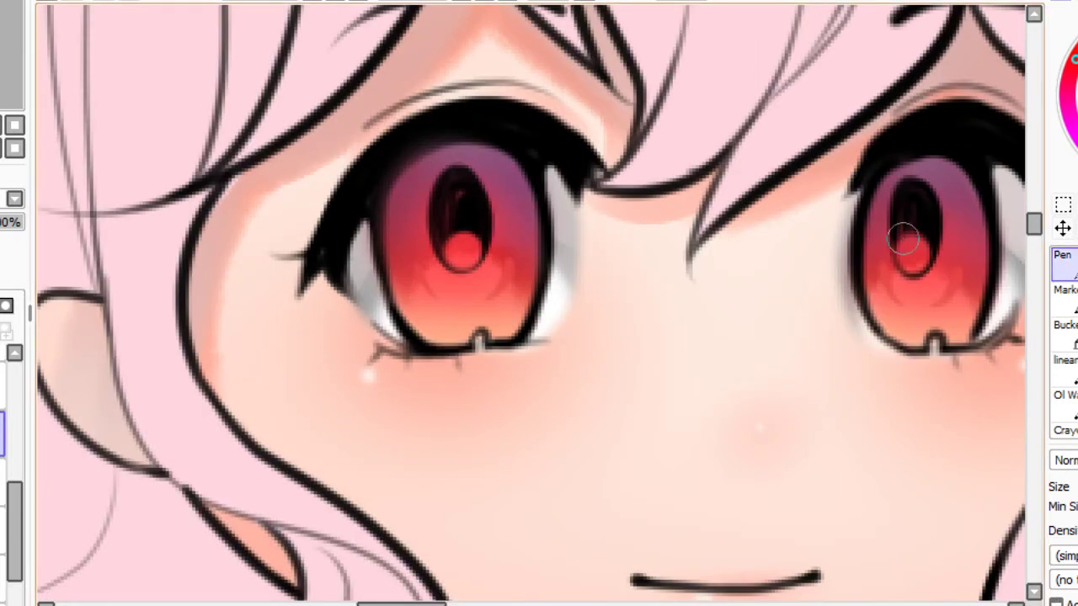
mouse_move(903, 239)
left_mouse_down()
mouse_move(919, 247)
mouse_move(917, 262)
mouse_move(912, 249)
left_mouse_up()
mouse_move(447, 243)
left_mouse_down()
mouse_move(464, 230)
mouse_move(462, 251)
left_mouse_up()
key("ctrl+minus")
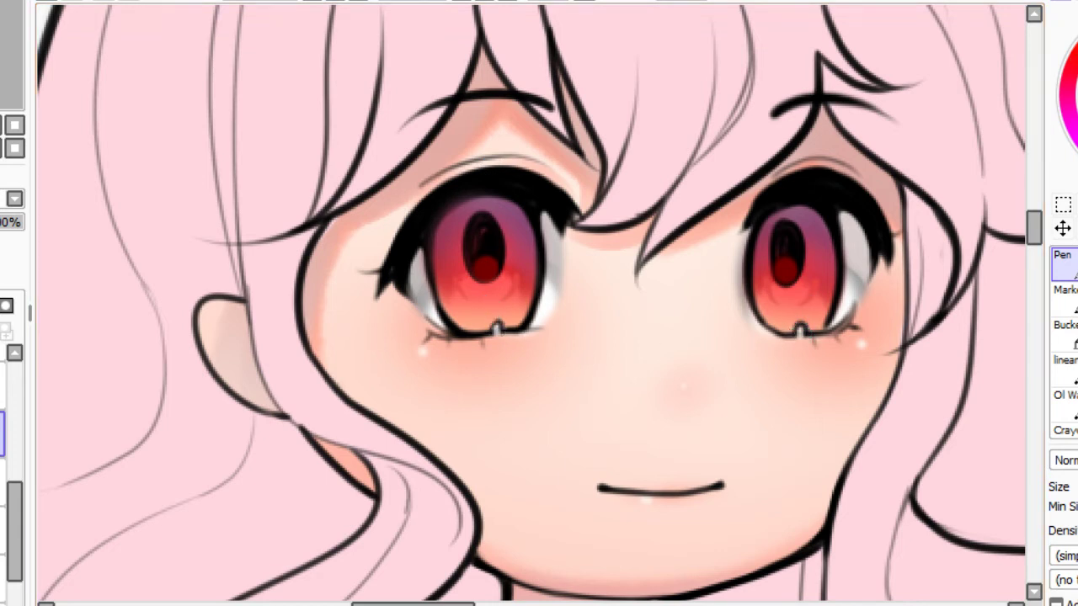
Dot pale yellow highlights at the bottom of the girl's irises and small pink ones in the dark red pupil circles.
left_click(796, 314)
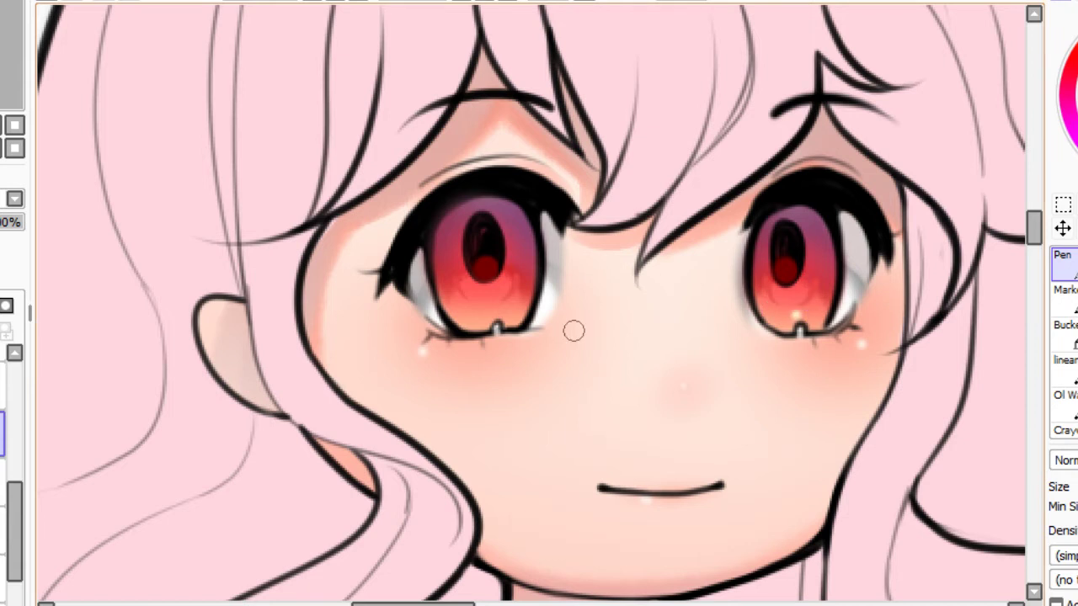
left_click(496, 312)
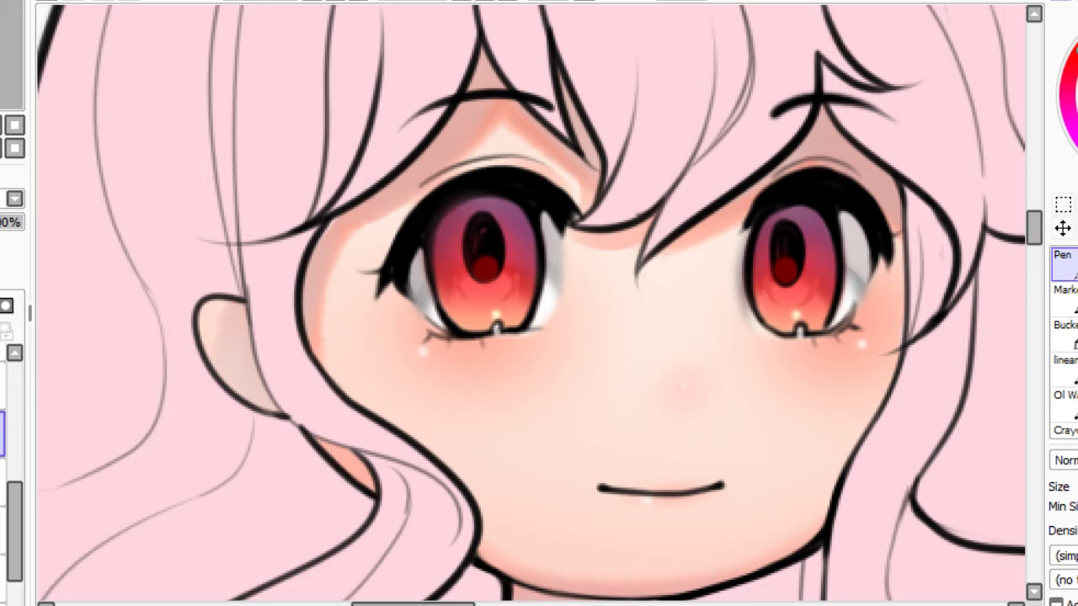
left_click(783, 275)
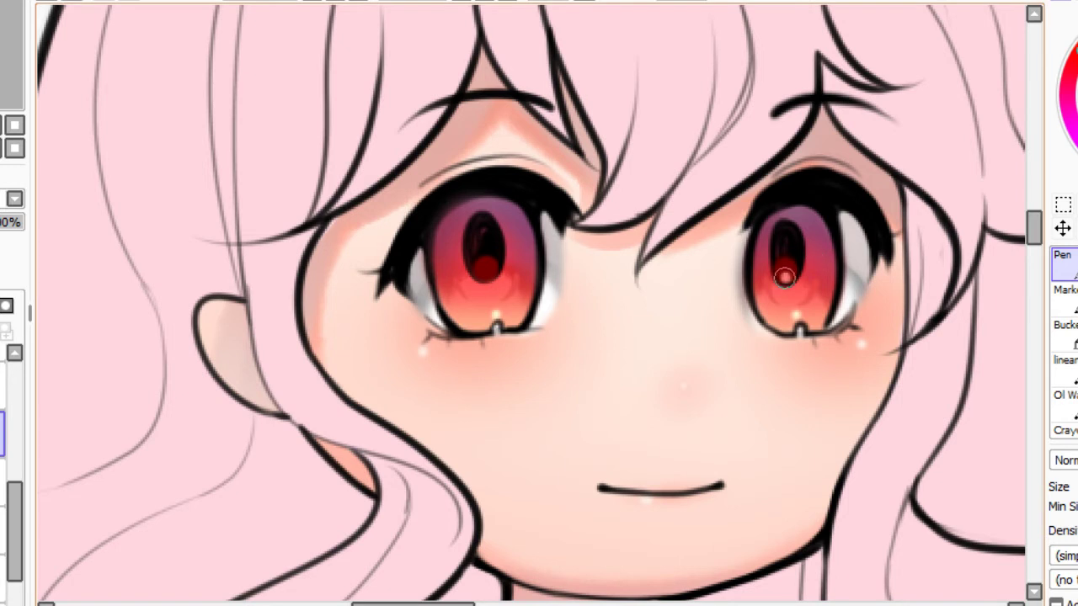
left_click(486, 276)
Examine both characters in full view and the girl's shaded eyes up close.
key("ctrl+0")
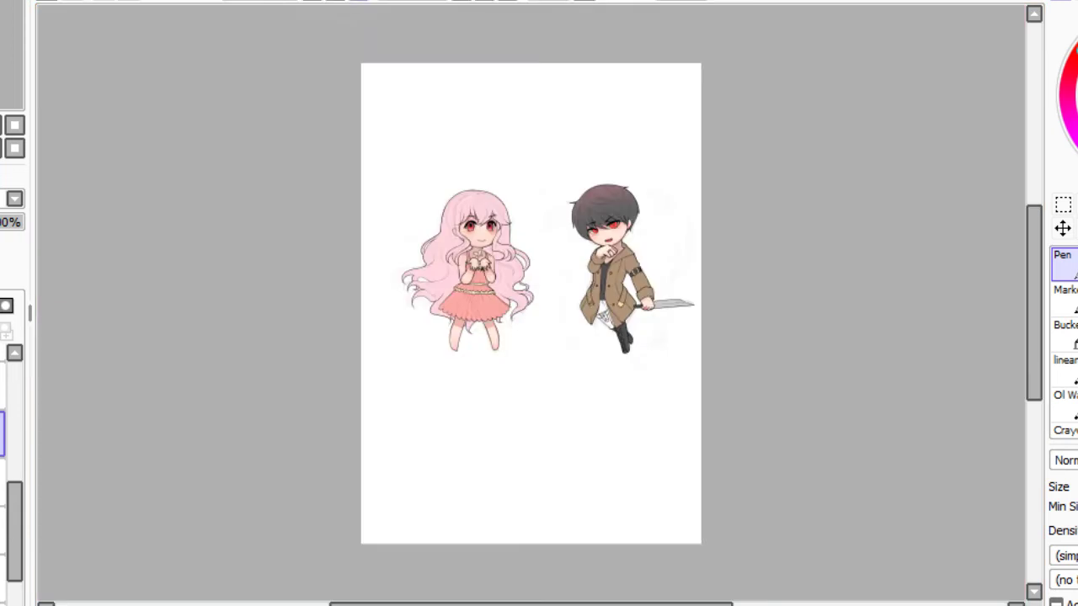
key("Page_Up")
key("Page_Up")
key("Page_Up")
key("Up")
key("Up")
key("Up")
key("Up")
key("Up")
key("Up")
key("Up")
key("Up")
key("Up")
key("Up")
key("Up")
key("Up")
key("Up")
key("Up")
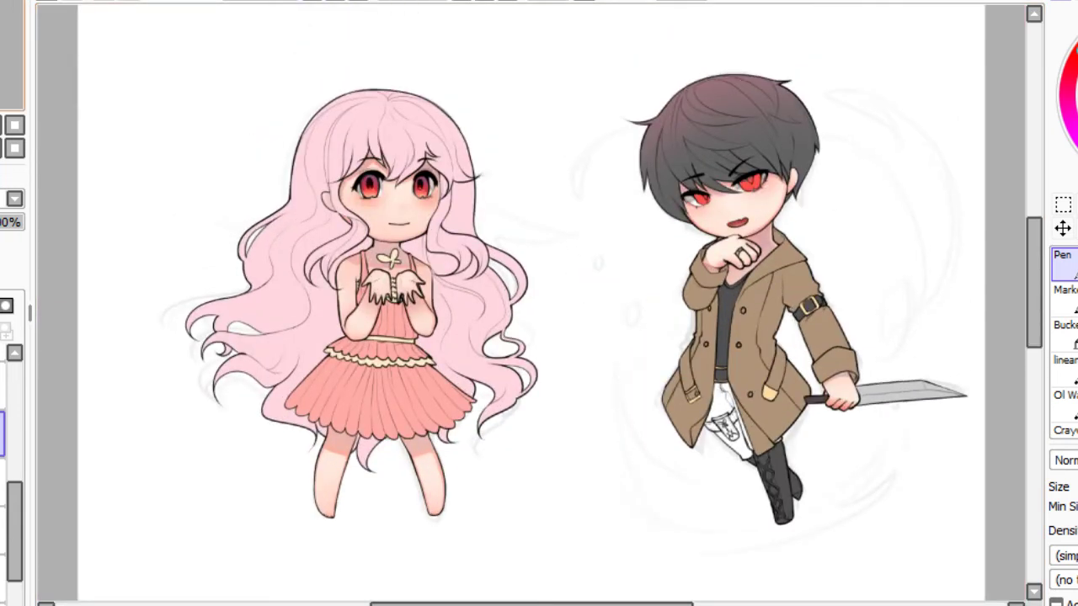
key("Left")
key("Left")
key("Left")
key("Left")
key("Left")
key("Left")
key("Left")
key("Left")
key("Left")
key("Left")
left_click(335, 1)
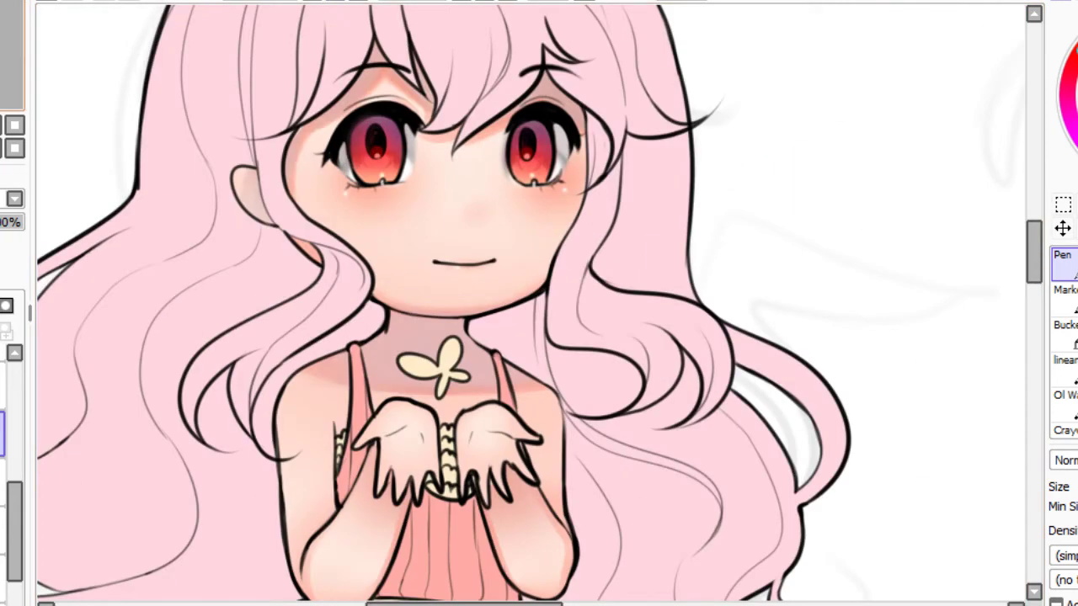
key("Up")
key("Up")
key("Up")
key("Up")
key("Up")
key("Left")
key("Left")
key("Left")
key("Left")
key("Left")
key("Page_Up")
key("Page_Up")
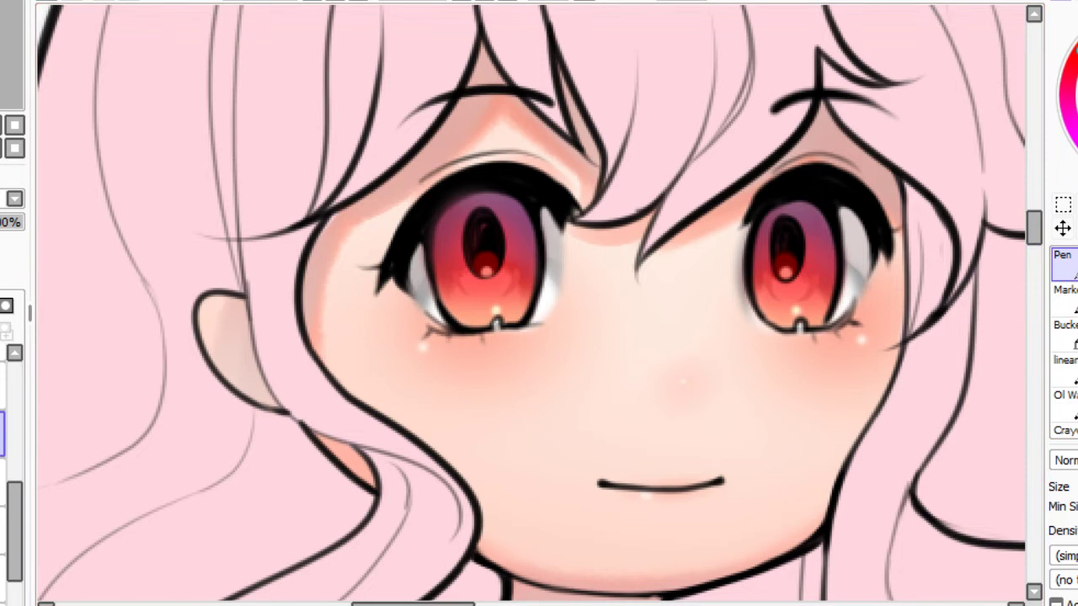
Paint a deep crimson shadow with the Pen along the top and sides of both of the girl's irises.
key("alt")
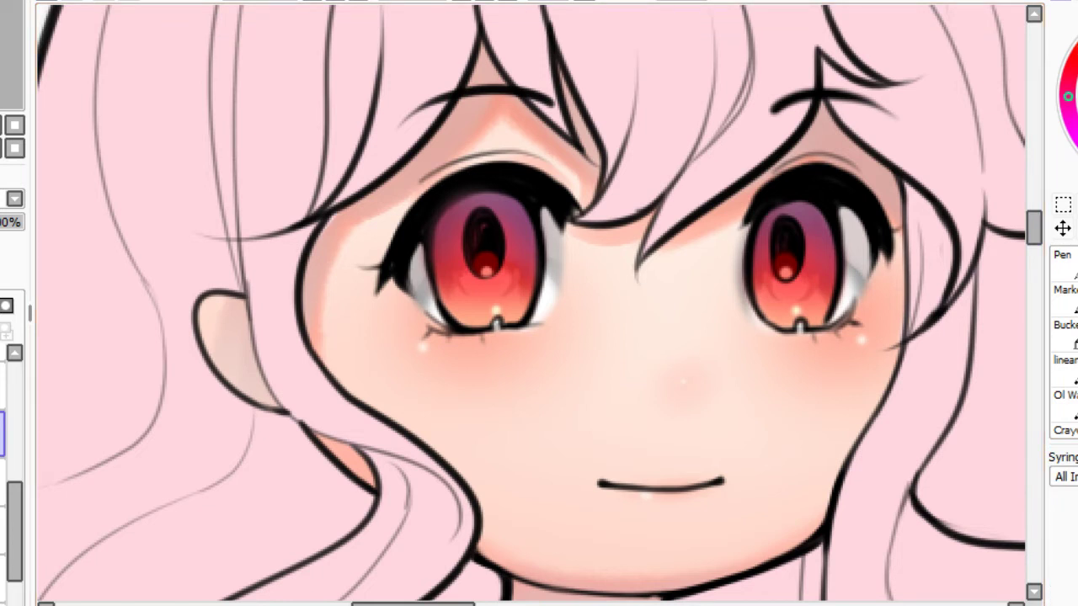
left_click(1065, 264)
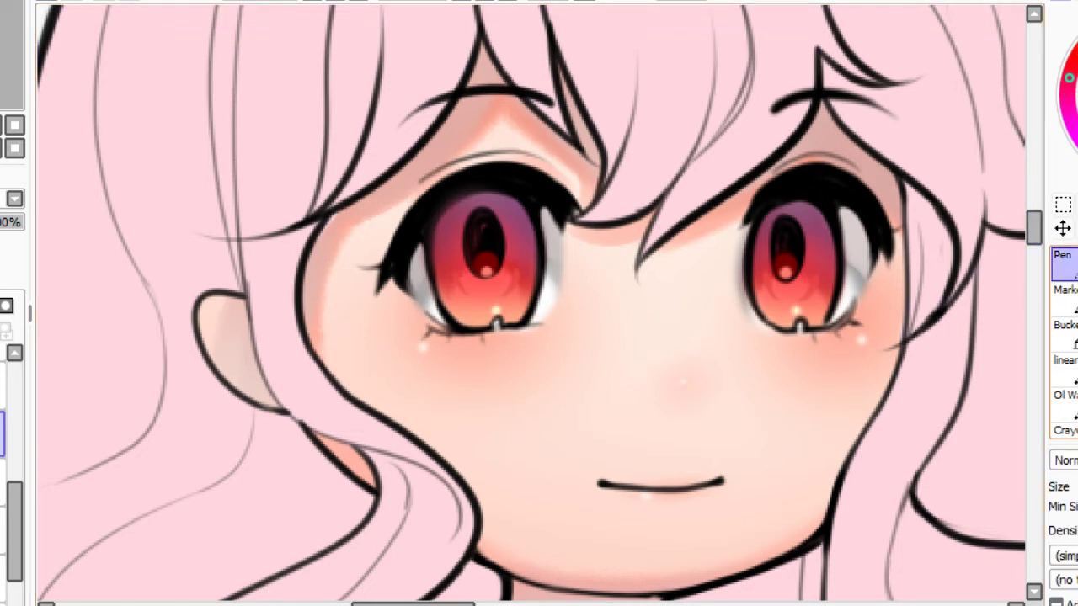
key("ctrl+z")
left_click_drag(758, 231, 830, 219)
key("ctrl+z")
left_click_drag(749, 235, 856, 279)
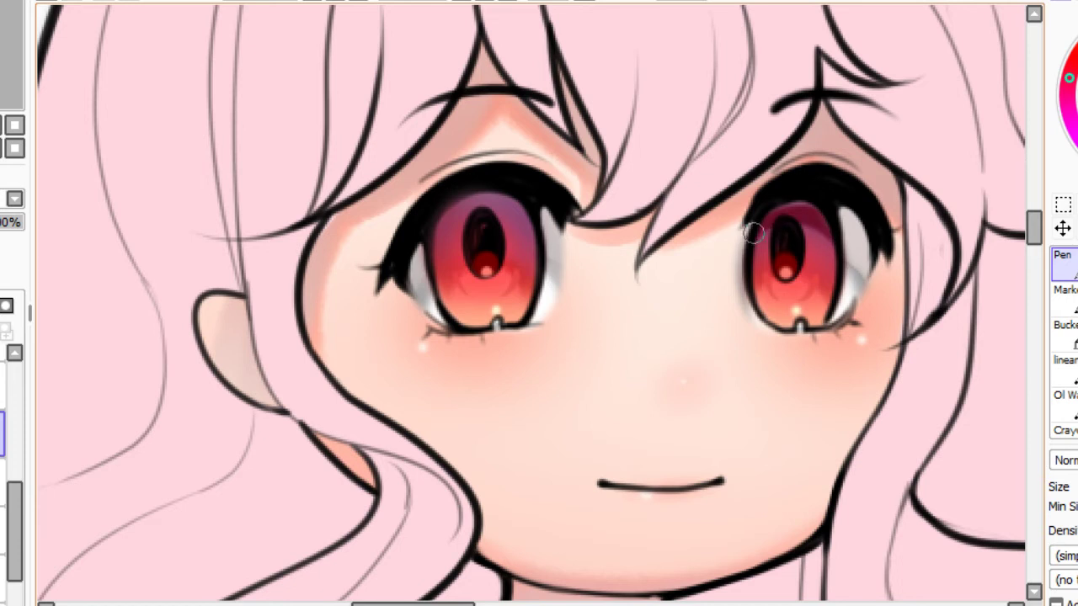
left_click_drag(754, 233, 841, 231)
mouse_move(427, 259)
left_mouse_down()
mouse_move(546, 246)
mouse_move(465, 224)
mouse_move(424, 243)
mouse_move(542, 225)
mouse_move(484, 221)
mouse_move(430, 244)
mouse_move(561, 251)
left_mouse_up()
left_click_drag(523, 220, 535, 295)
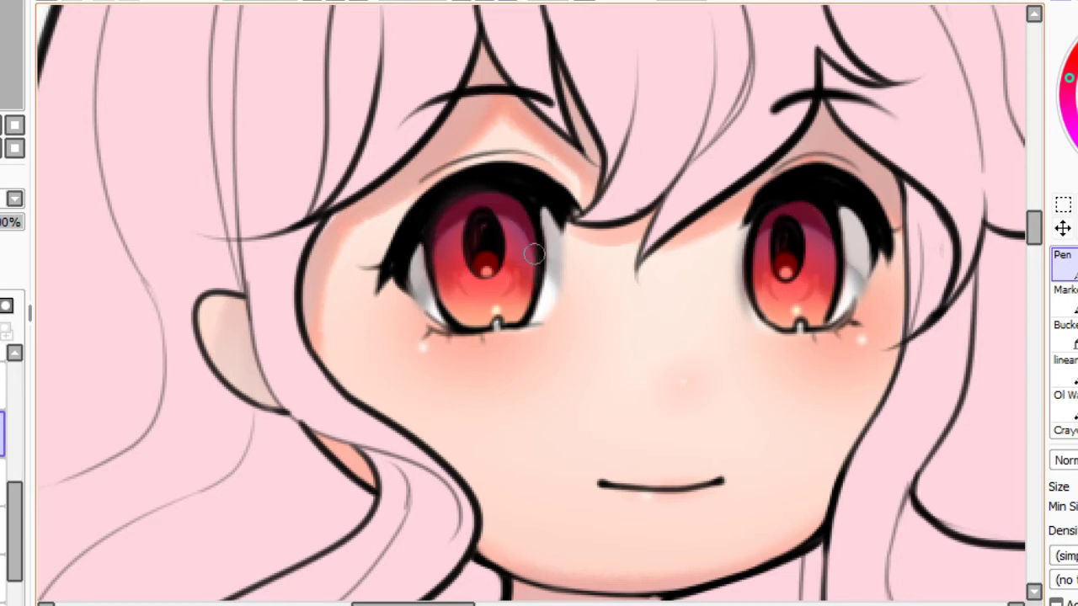
Deepen the crimson shadow with the Pen along the sides and top of both of the girl's irises.
left_click_drag(457, 207, 441, 294)
mouse_move(796, 225)
left_mouse_down()
mouse_move(744, 258)
mouse_move(749, 280)
mouse_move(804, 212)
mouse_move(824, 236)
mouse_move(823, 293)
left_mouse_up()
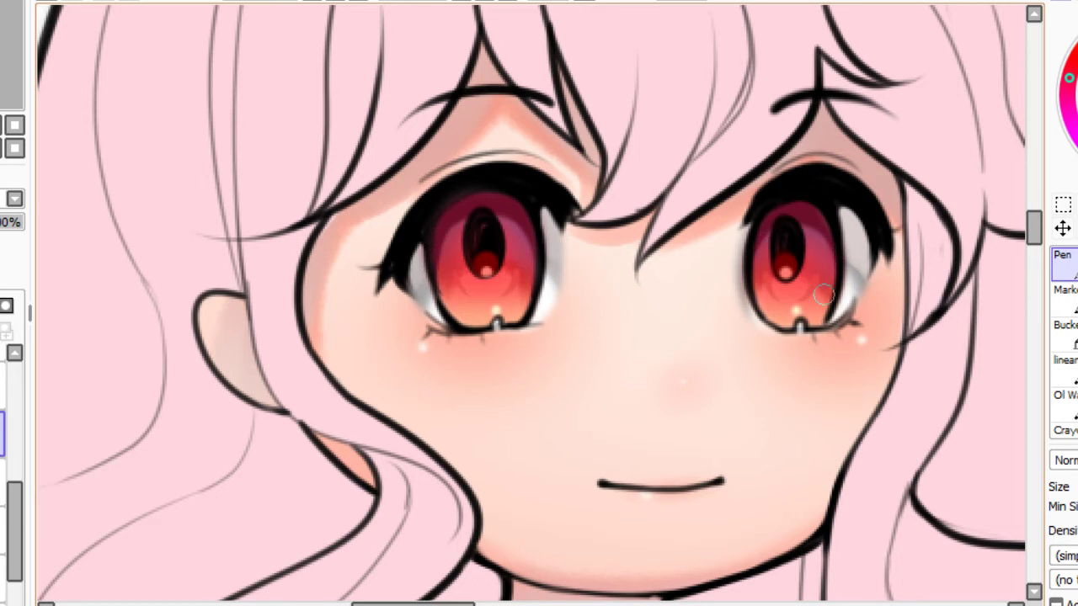
mouse_move(439, 182)
left_mouse_down()
mouse_move(440, 242)
mouse_move(510, 193)
left_mouse_up()
Shade the upper part of both of the boy's irises with a soft darker red.
key("Home")
key("Page_Up")
key("Page_Up")
key("Page_Up")
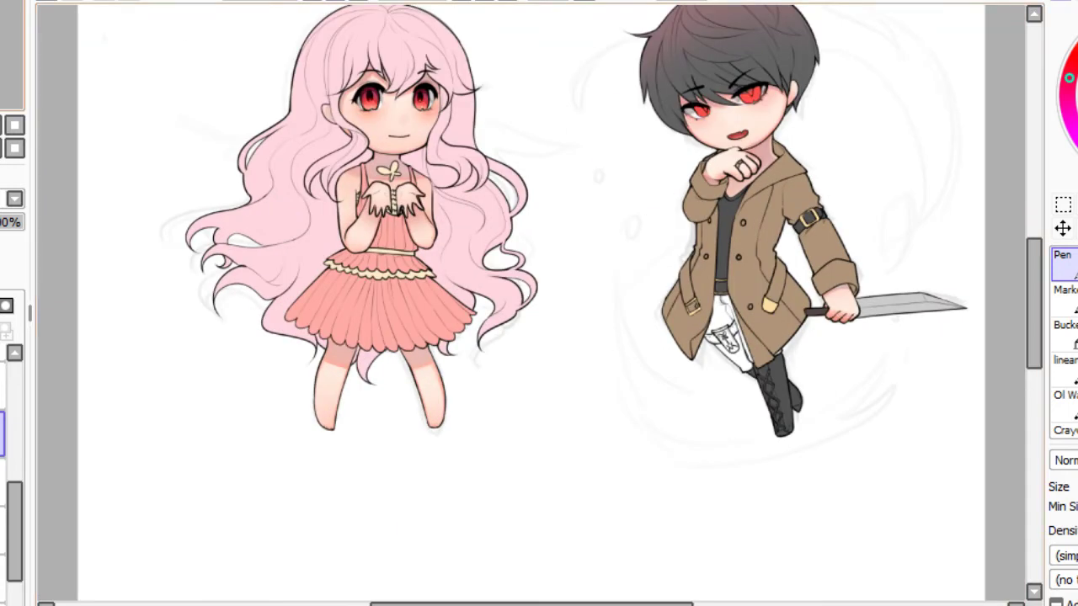
left_click_drag(539, 253, 528, 351)
left_click_drag(11, 57, 8, 47)
scroll(539, 303, "right", 4)
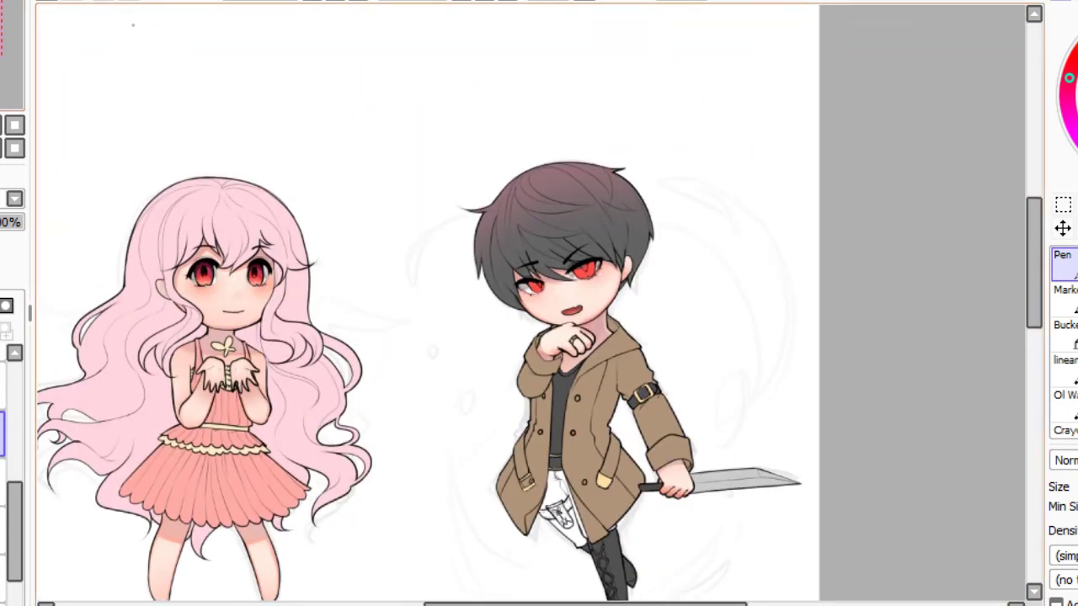
scroll(531, 303, "up", 4)
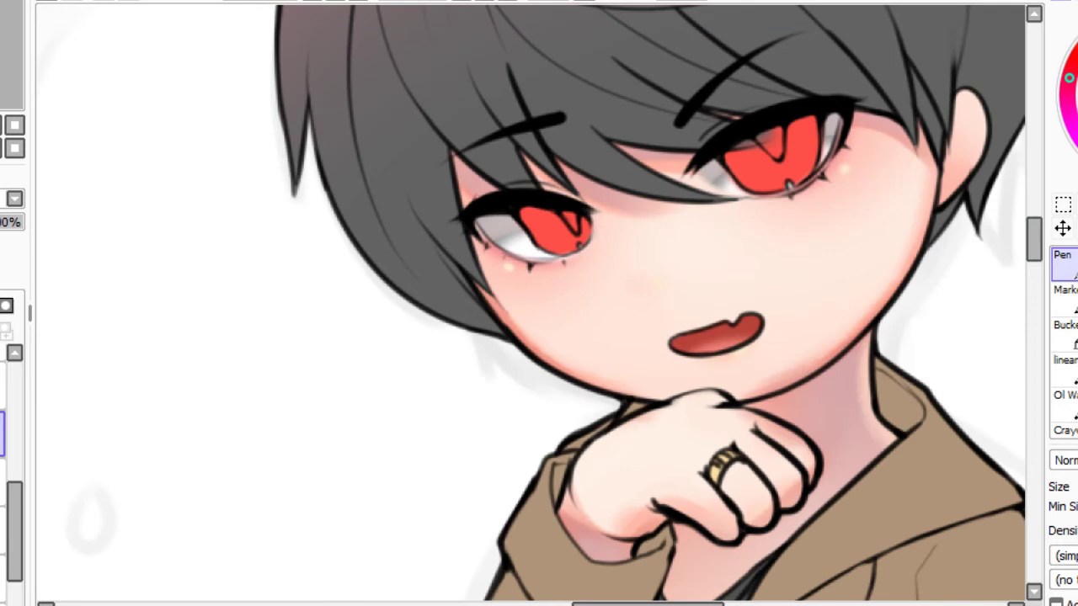
key("alt")
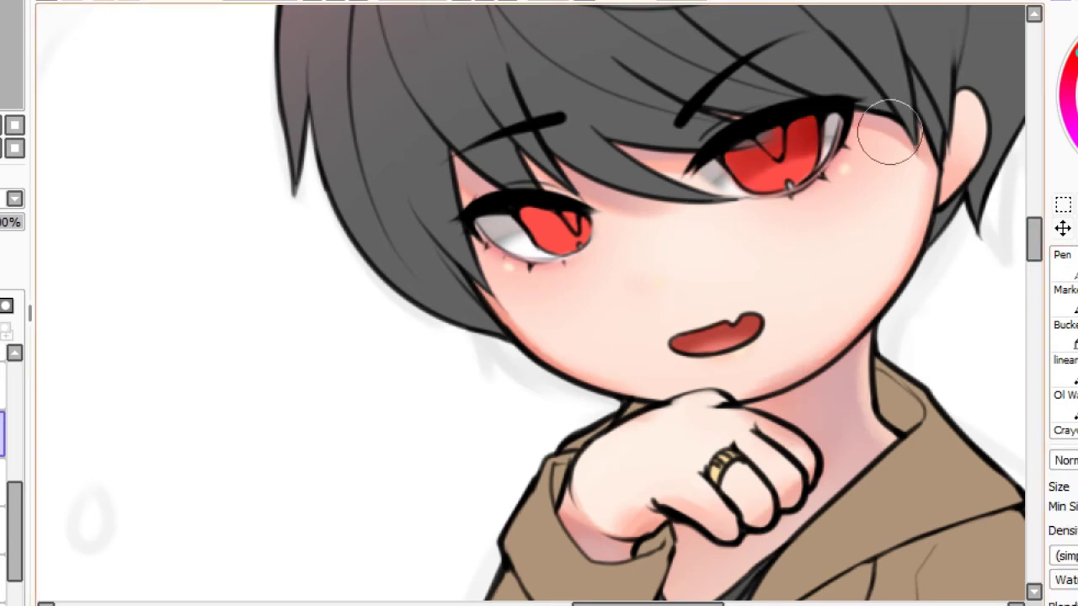
mouse_move(731, 160)
left_mouse_down()
mouse_move(869, 136)
mouse_move(749, 149)
mouse_move(877, 129)
mouse_move(876, 120)
left_mouse_up()
key("ctrl+z")
key("ctrl+z")
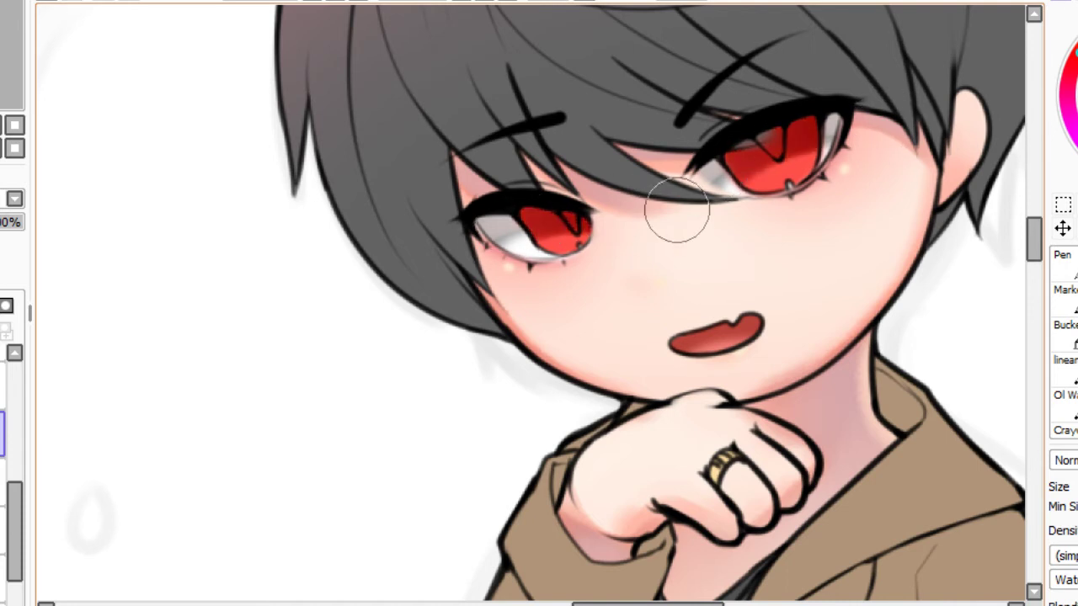
left_click_drag(734, 157, 853, 113)
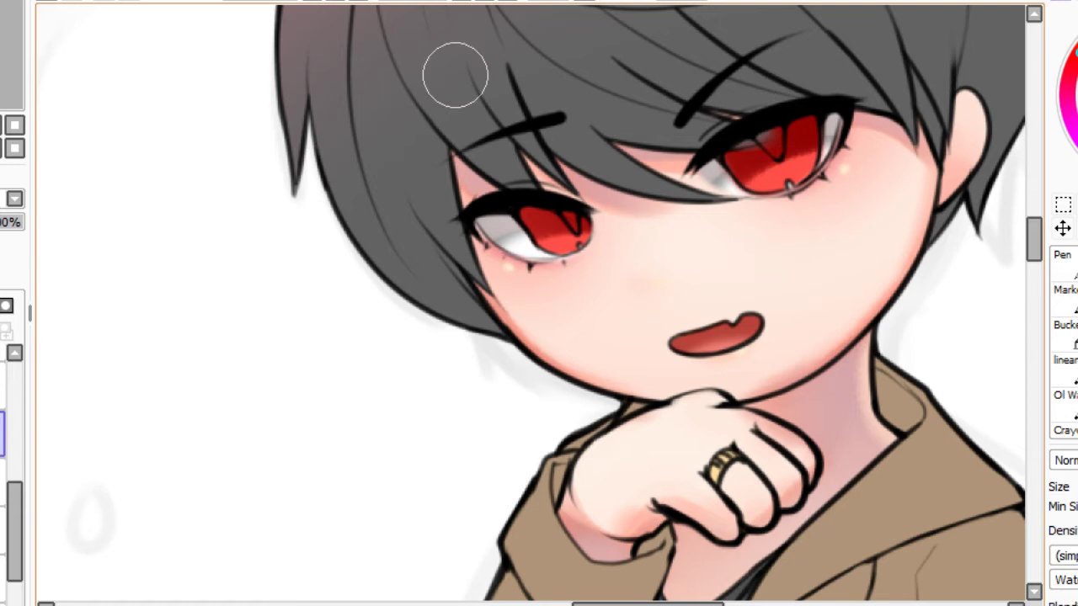
Paint thin curved dark red accents with the Pen in the lower part of both of the boy's irises.
left_click(10, 56)
left_click_drag(10, 55, 19, 59)
left_click(335, 2)
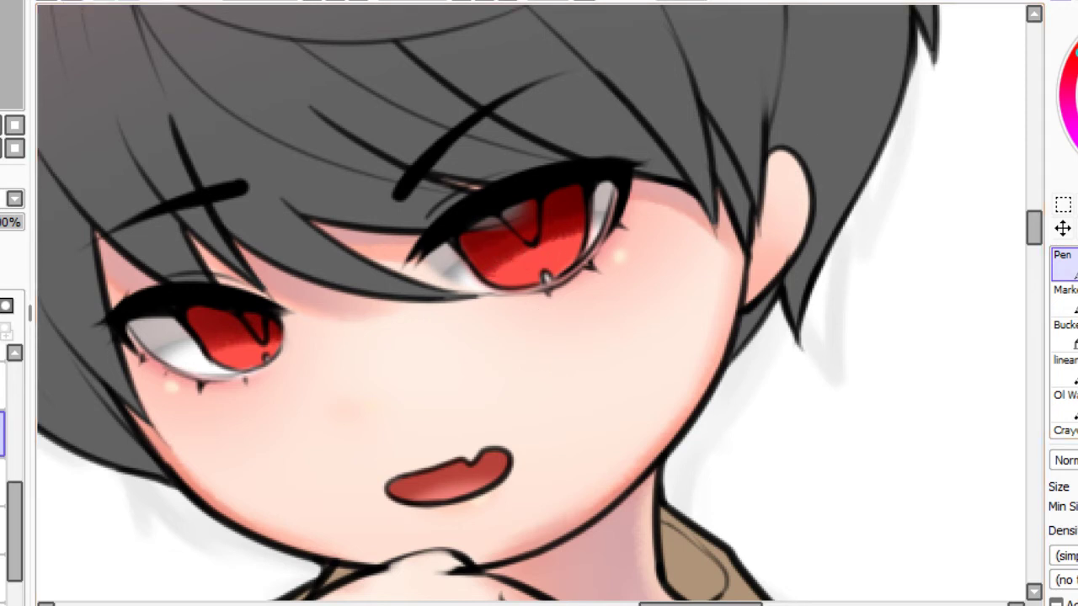
key("alt")
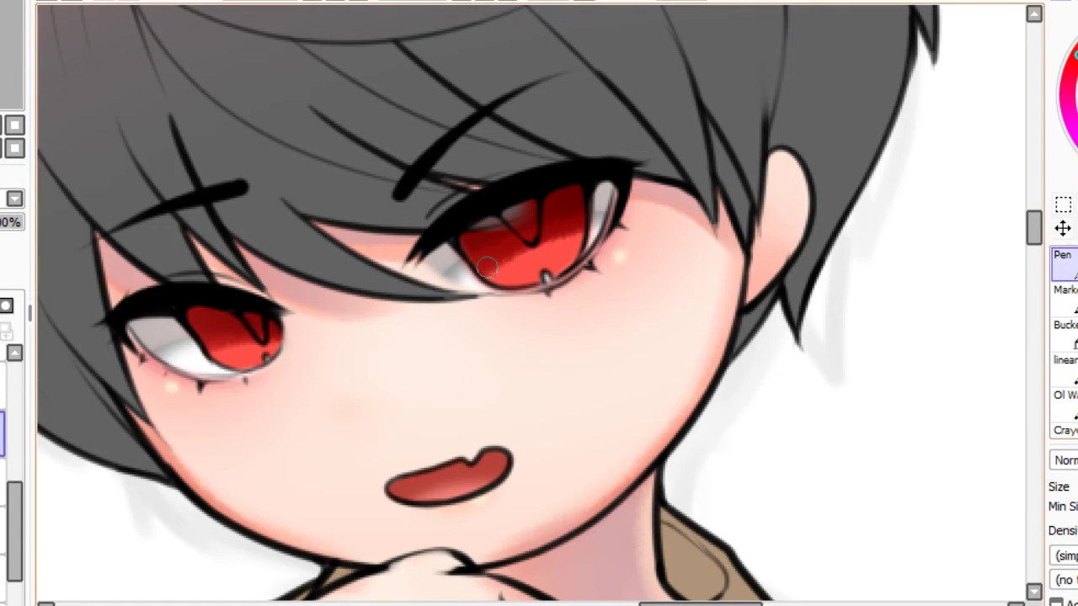
left_click_drag(487, 268, 558, 256)
mouse_move(557, 237)
left_mouse_down()
mouse_move(544, 265)
mouse_move(502, 280)
left_mouse_up()
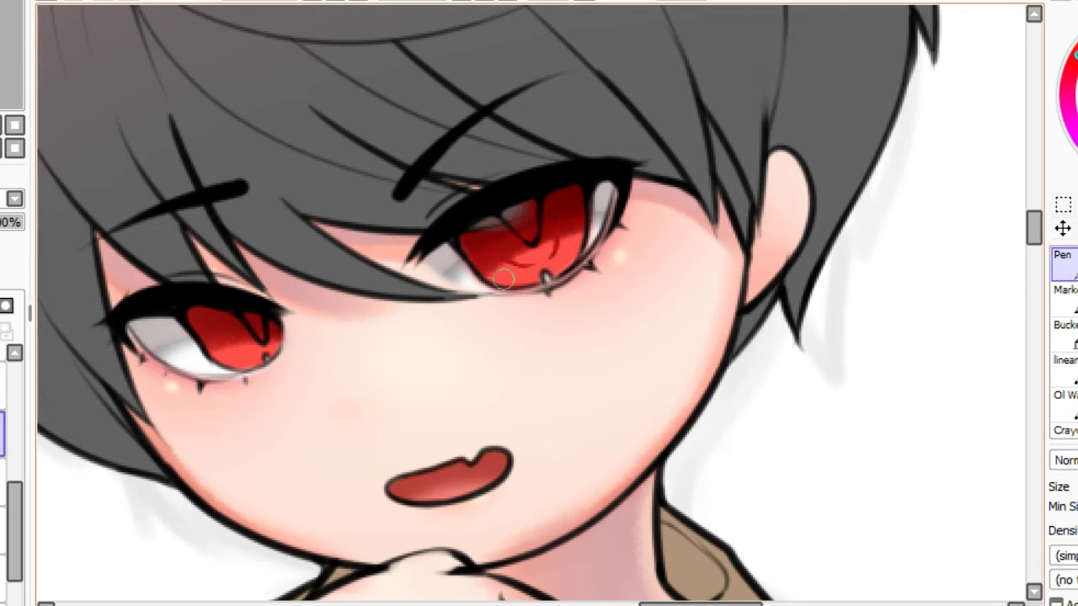
left_click_drag(221, 341, 241, 353)
Tint the upper part of the boy's irises with a soft orange-brown, undoing unsatisfactory strokes.
left_click(1077, 294)
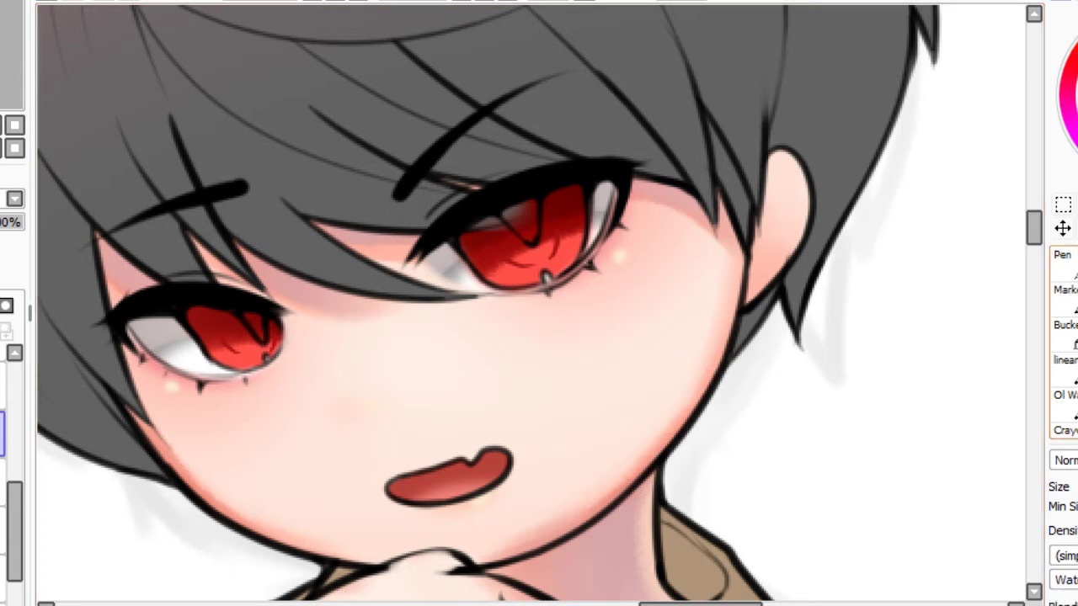
left_click_drag(479, 231, 592, 189)
key("ctrl+z")
left_click_drag(484, 227, 624, 172)
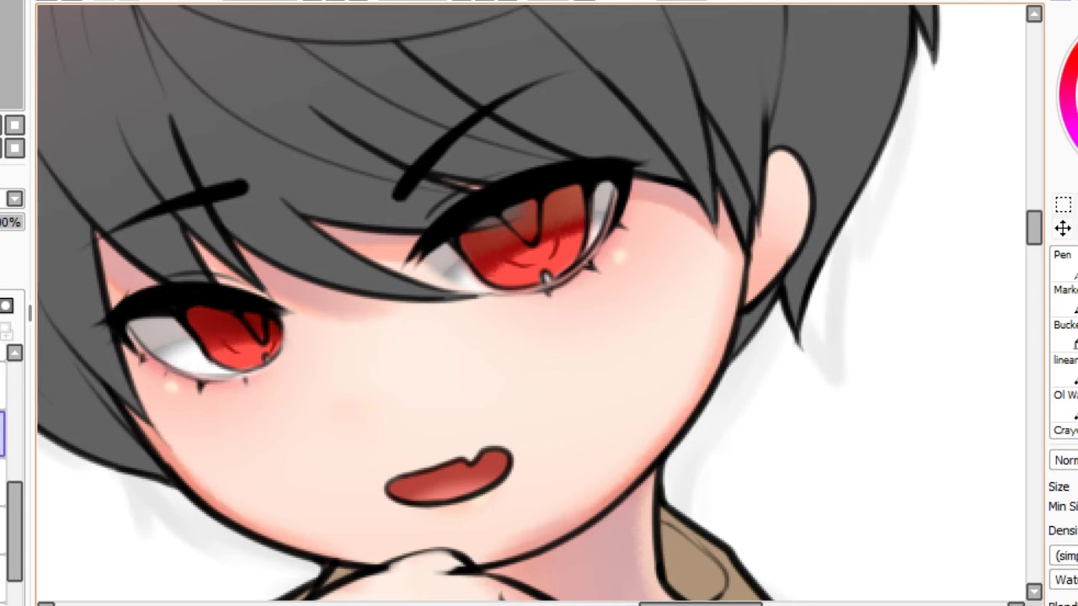
key("ctrl+z")
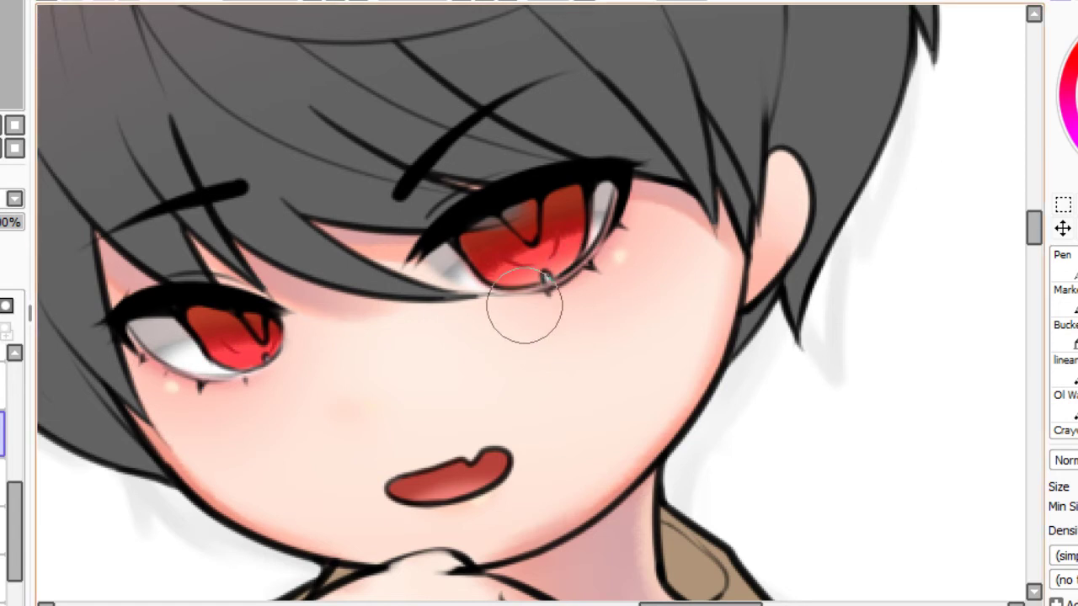
Examine both characters in full view and the boy's red eyes up close.
left_click(358, 1)
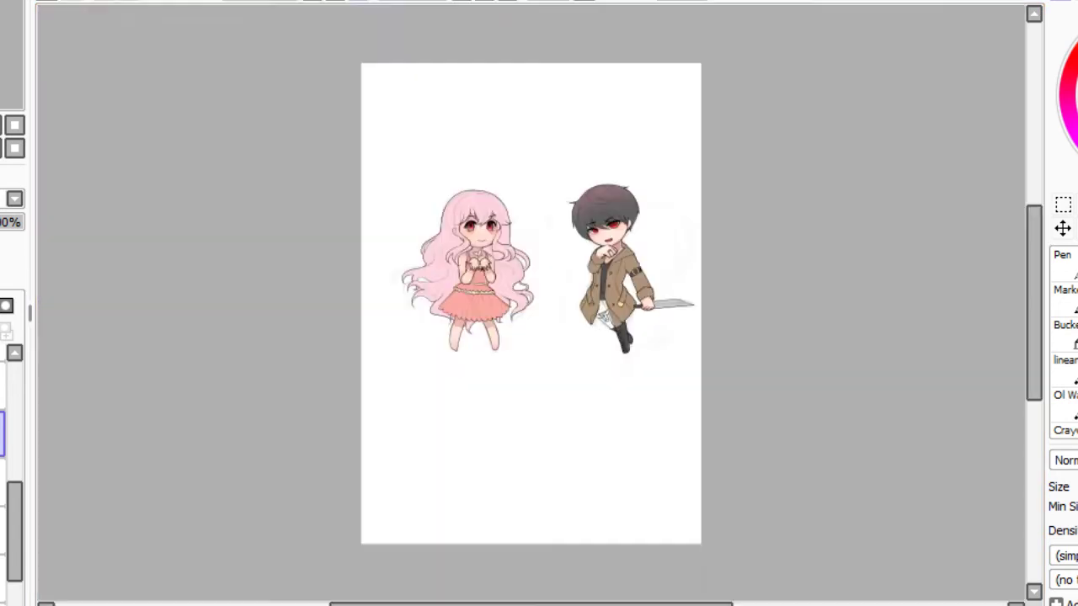
left_click(335, 1)
scroll(607, 101, "up", 3)
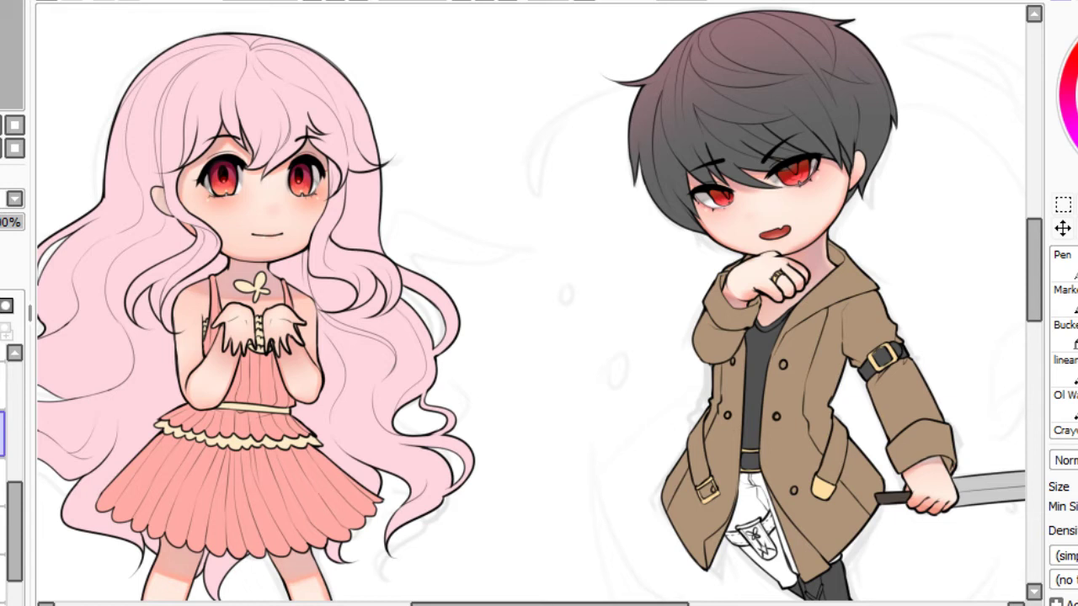
left_click_drag(758, 253, 541, 335)
key("Page_Up")
key("Page_Up")
key("Page_Up")
key("Page_Up")
key("Page_Up")
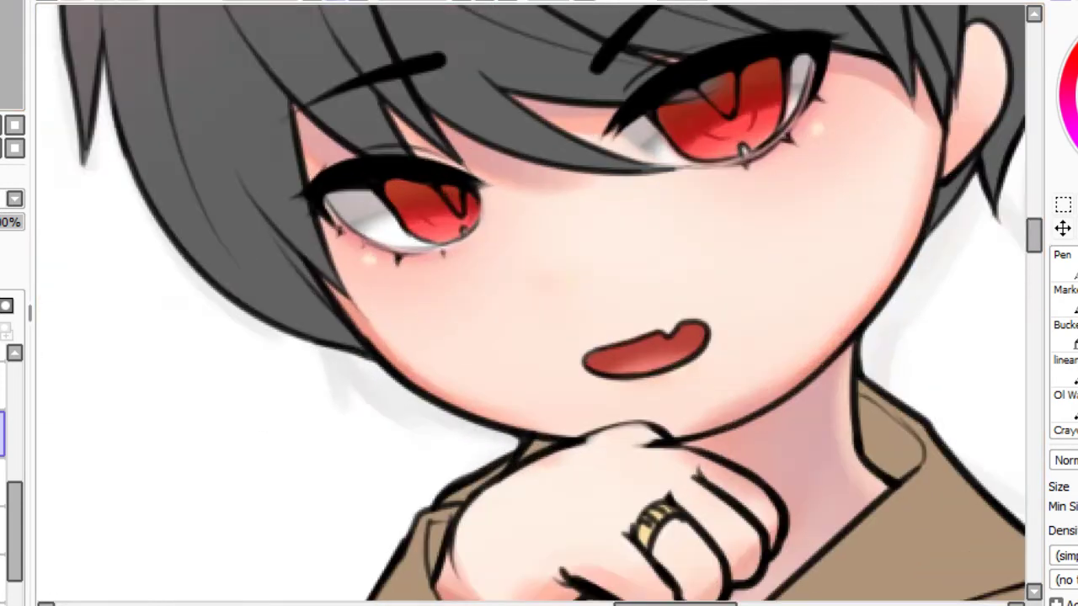
key("Up")
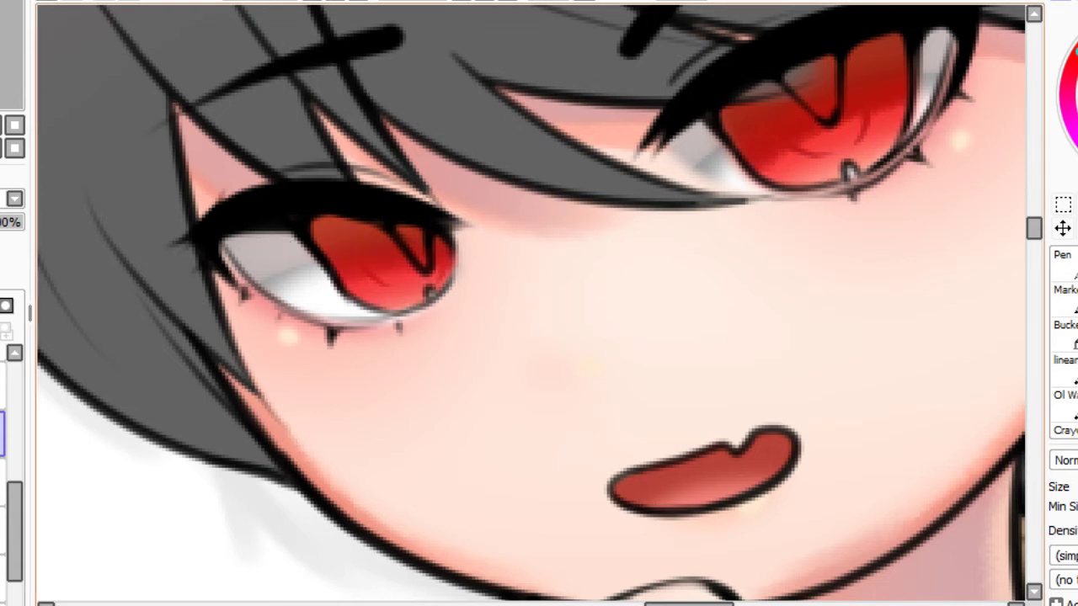
scroll(59, 52, "down", 2)
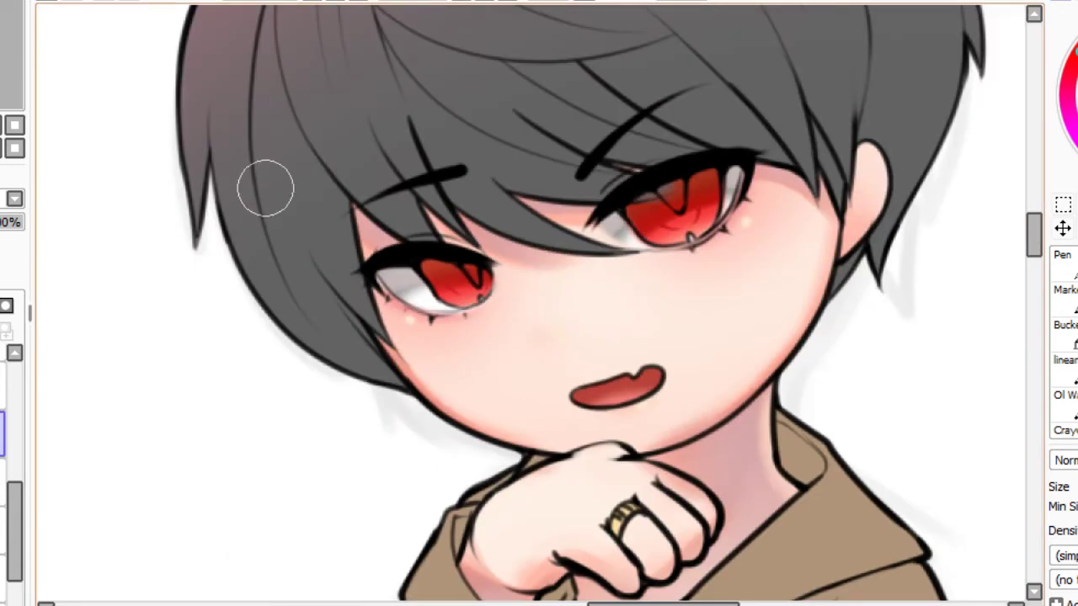
scroll(265, 187, "up", 1)
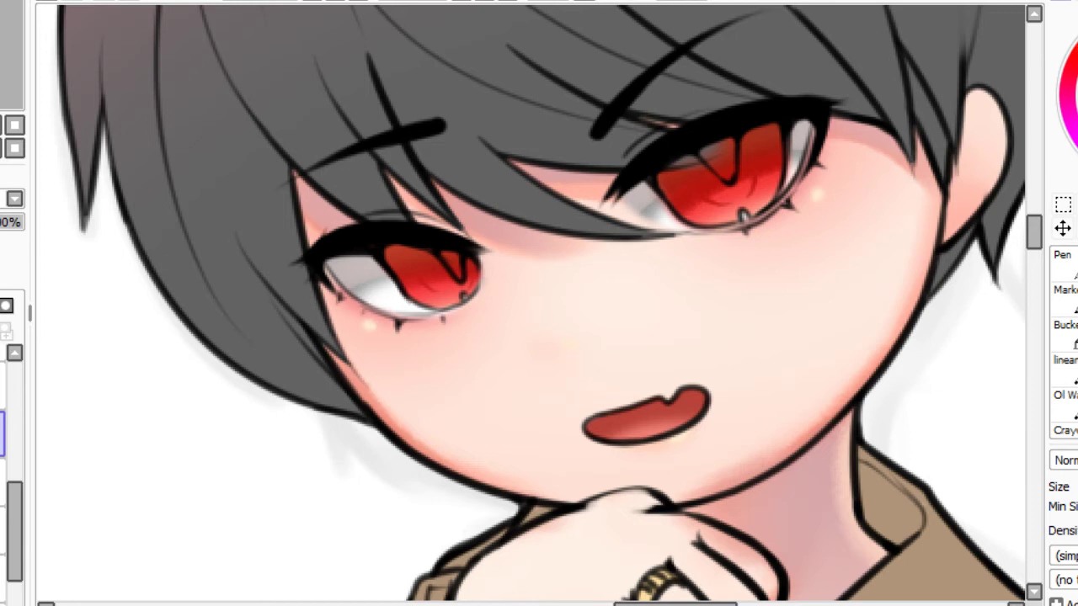
Glaze the upper part of both of the boy's irises with soft purple and deep red.
left_click_drag(715, 162, 778, 142)
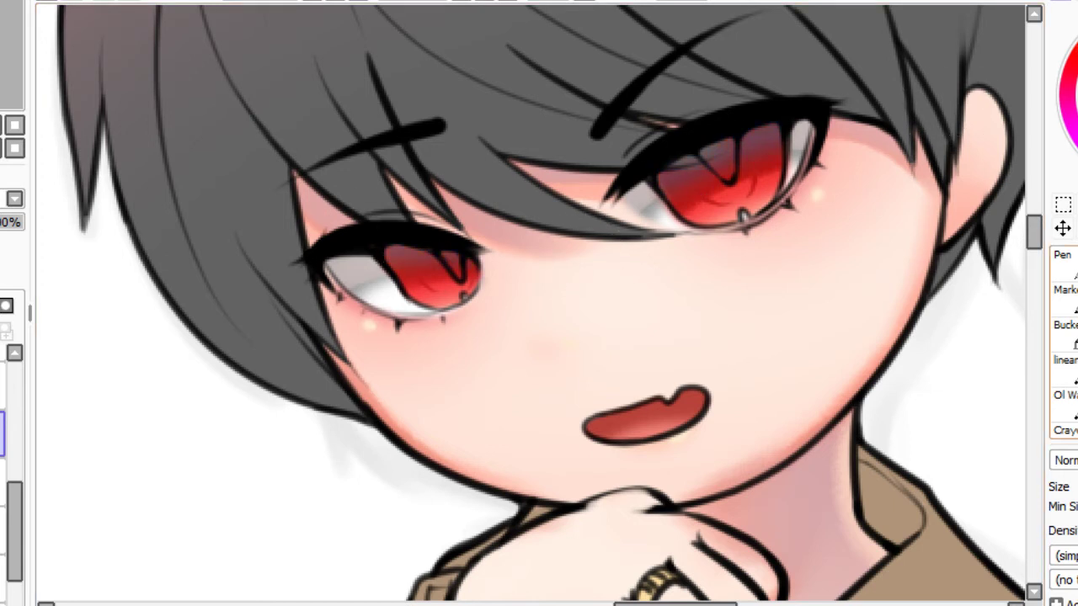
key("alt")
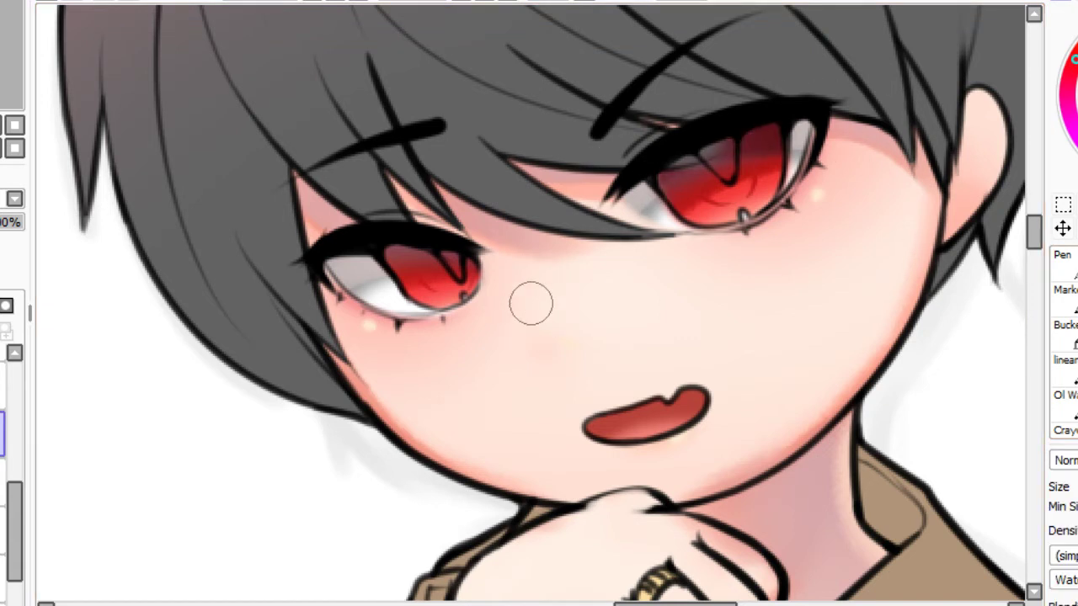
left_click_drag(770, 133, 751, 150)
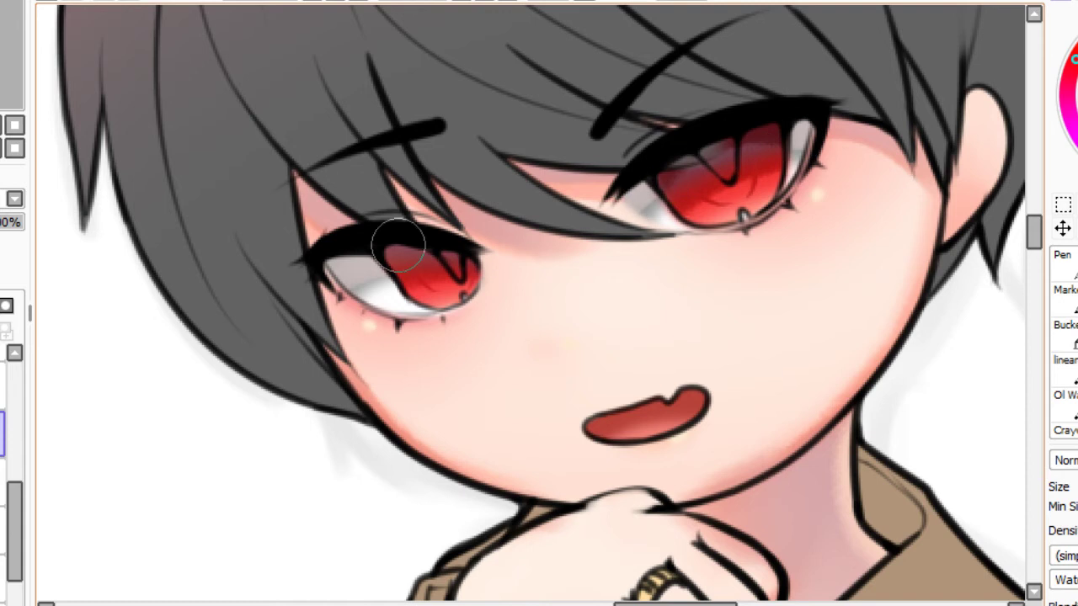
left_click_drag(372, 265, 406, 265)
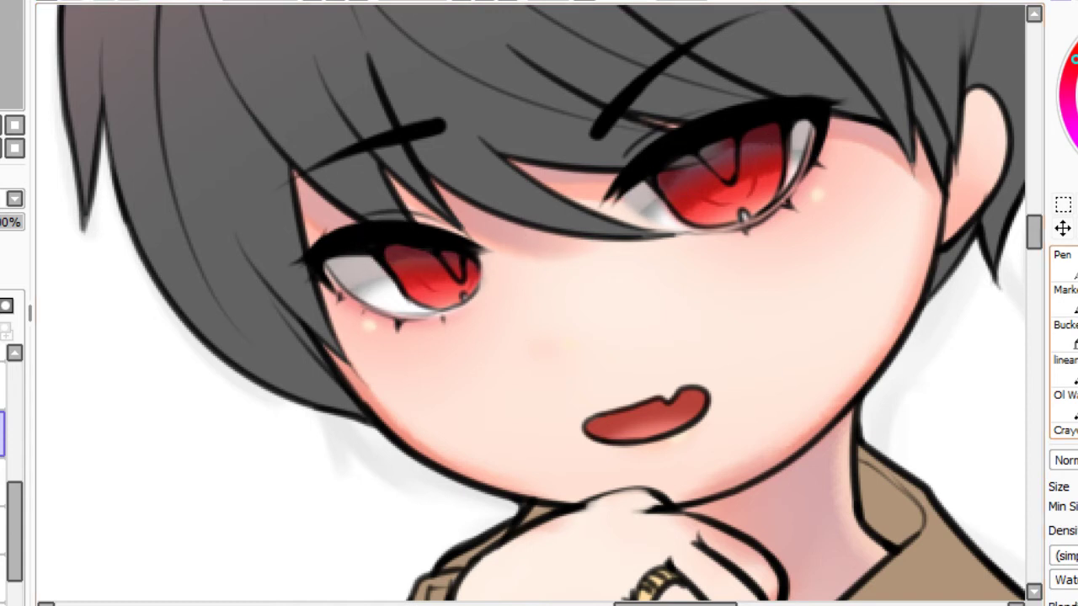
Fill the boy's slit pupils with a very dark red using the Pen.
left_click(1062, 258)
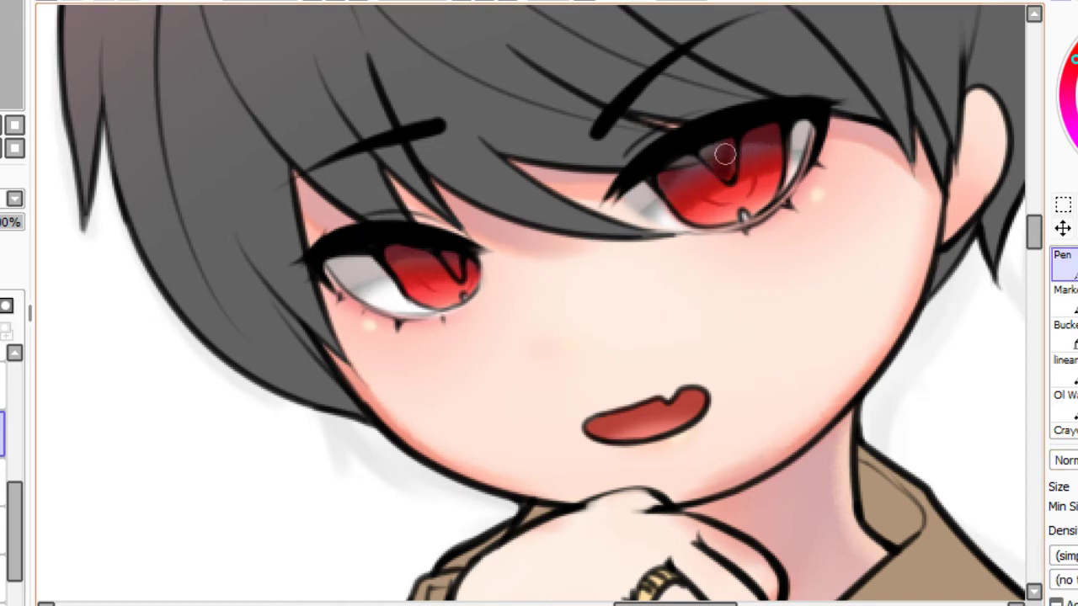
mouse_move(728, 166)
left_mouse_down()
mouse_move(711, 169)
mouse_move(717, 149)
left_mouse_up()
left_click_drag(441, 250, 453, 244)
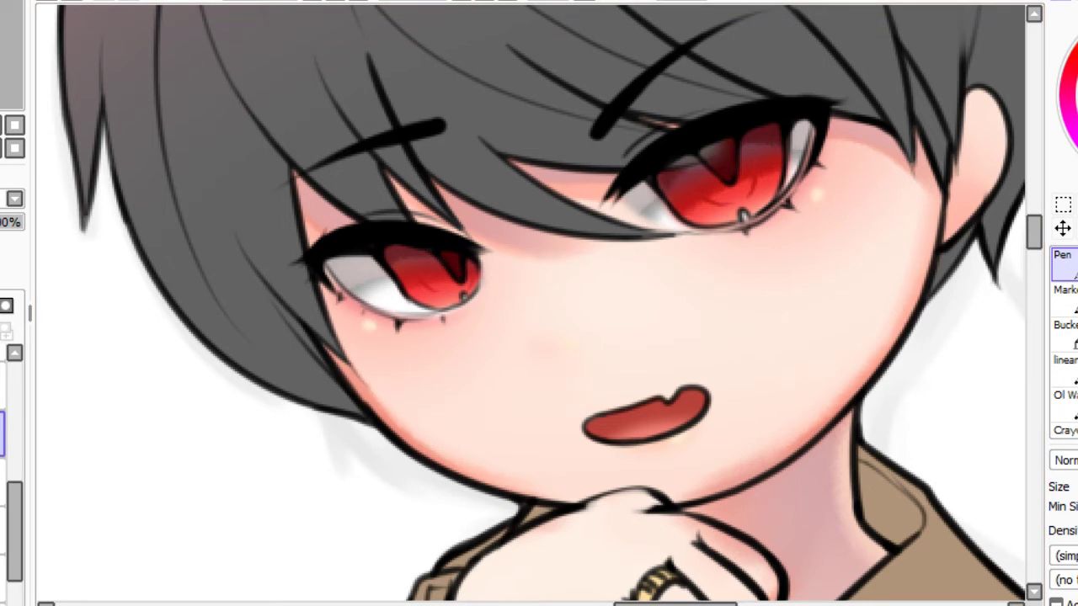
Dot a small white highlight near the lower tip of each of the boy's pupils.
left_click(727, 177)
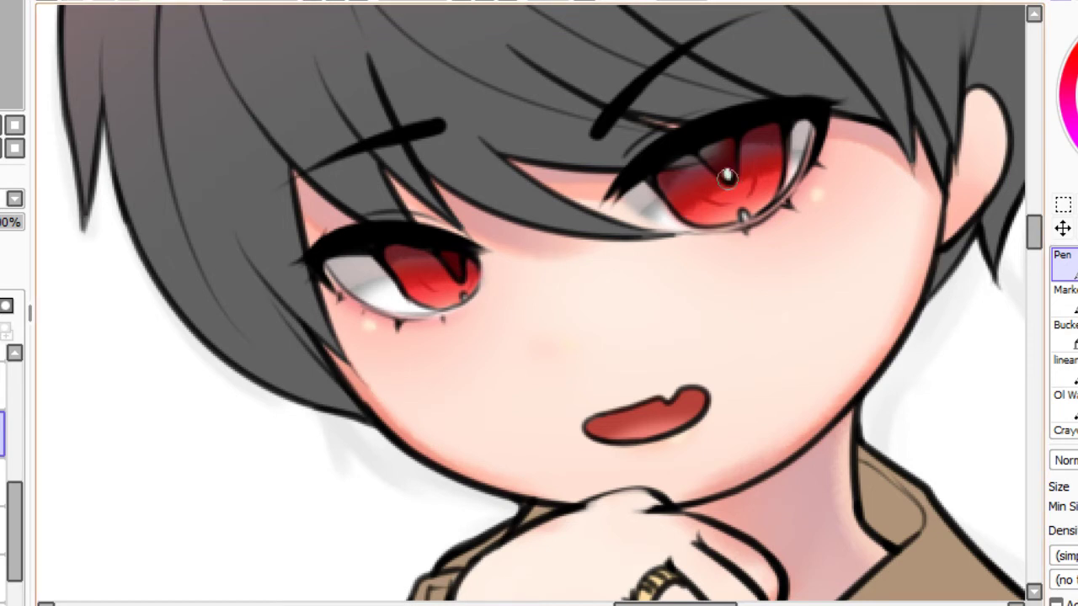
left_click(460, 273)
key("ctrl+z")
left_click(459, 272)
scroll(284, 55, "down", 4)
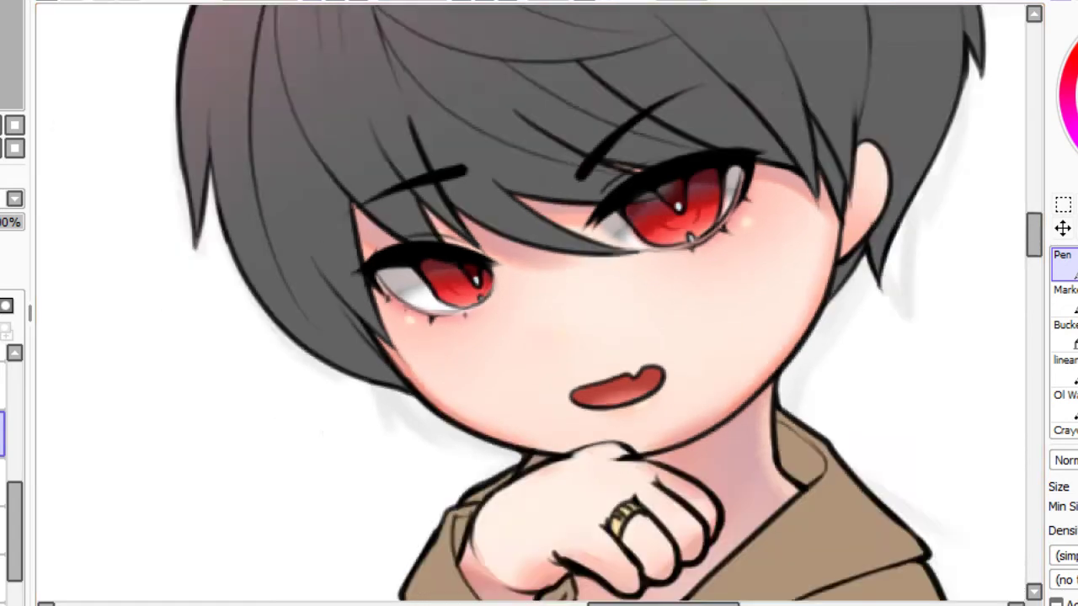
scroll(528, 298, "up", 3)
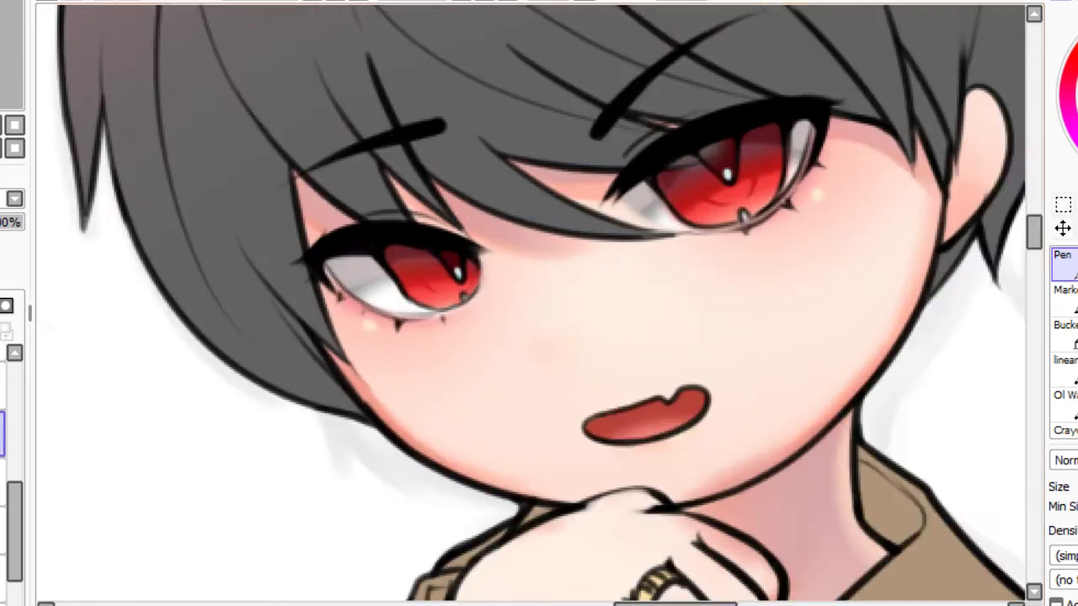
Paint a deep crimson shadow with the Pen along the edges of the boy's irises.
key("alt")
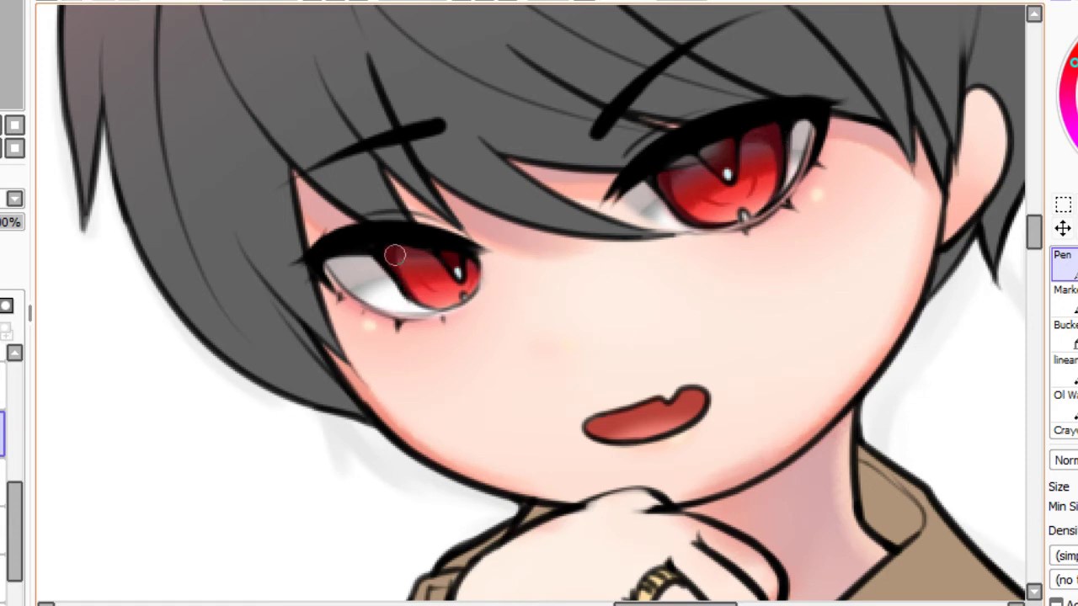
left_click_drag(392, 252, 426, 300)
mouse_move(461, 255)
left_mouse_down()
mouse_move(473, 290)
mouse_move(480, 281)
left_mouse_up()
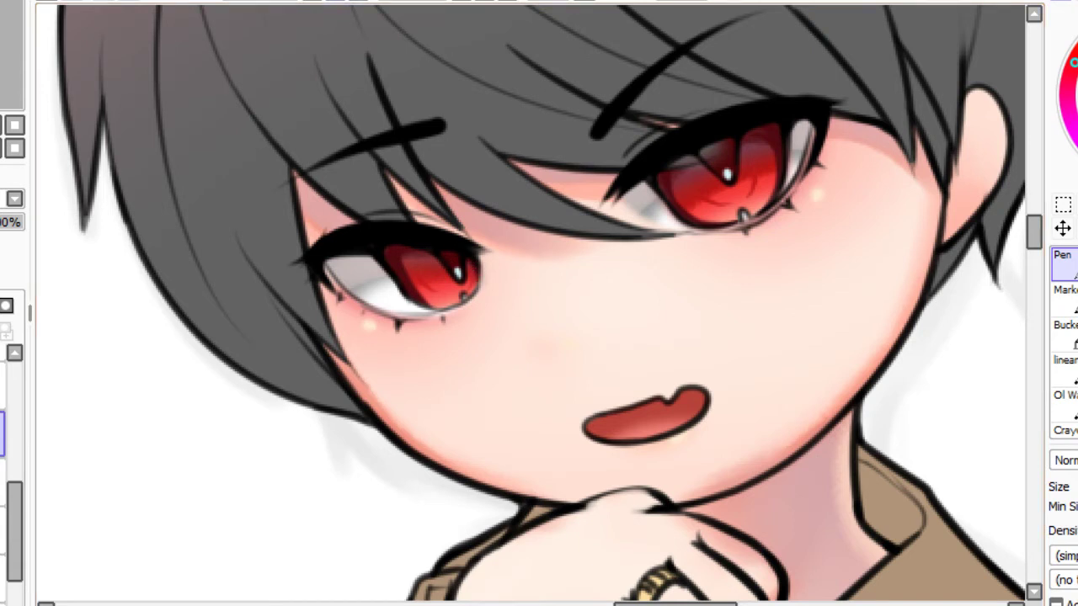
Examine both characters in full view and compare the boy's shaded eyes up close.
scroll(531, 303, "down", 8)
scroll(531, 303, "up", 2)
left_click_drag(539, 287, 671, 494)
scroll(531, 302, "up", 5)
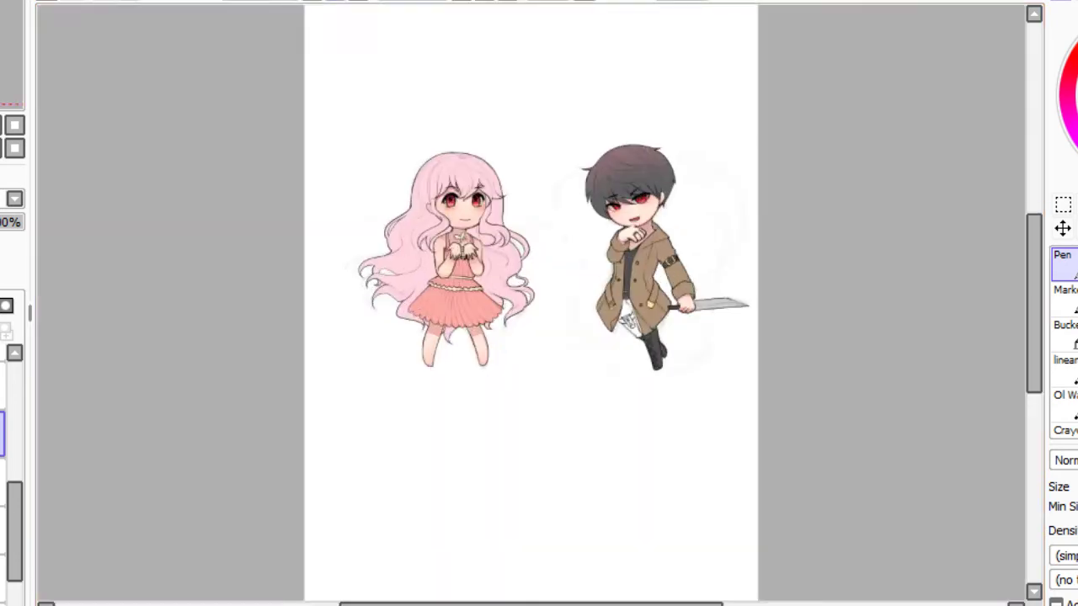
scroll(539, 320, "up", 5)
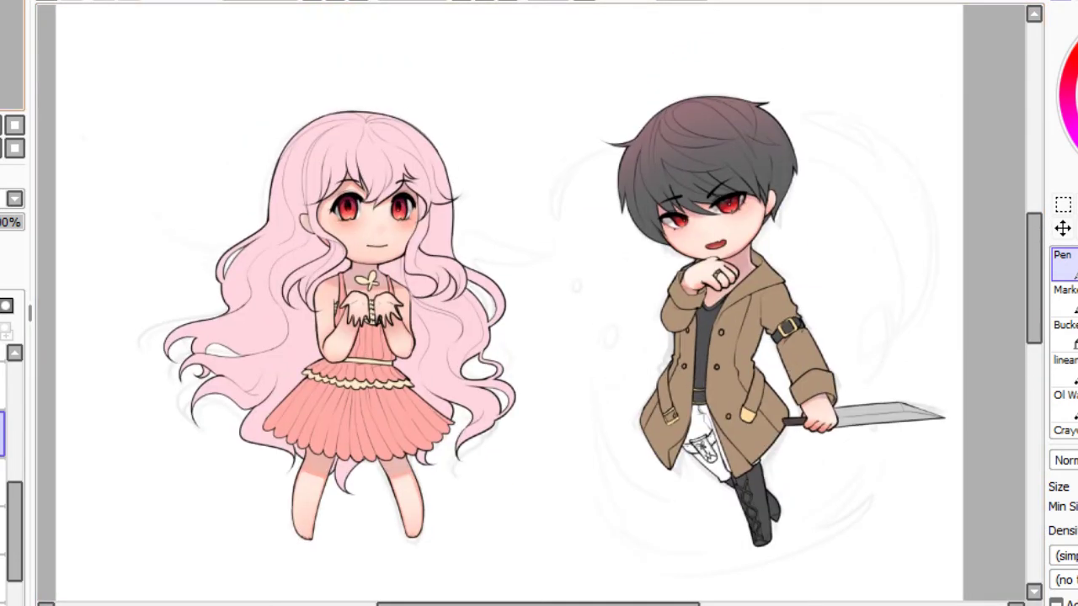
left_click_drag(539, 303, 384, 385)
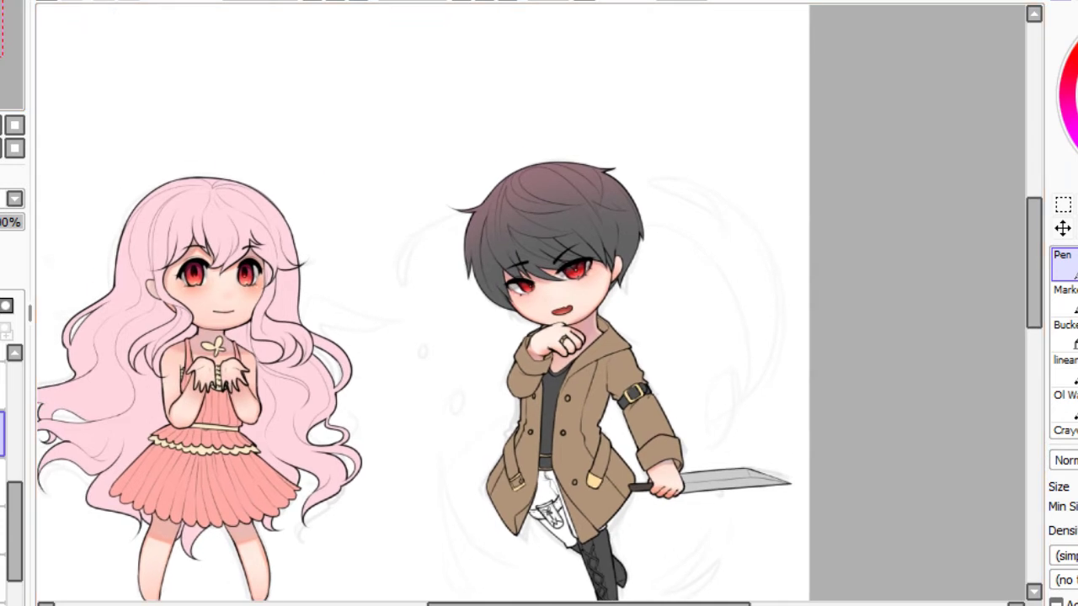
scroll(538, 320, "up", 5)
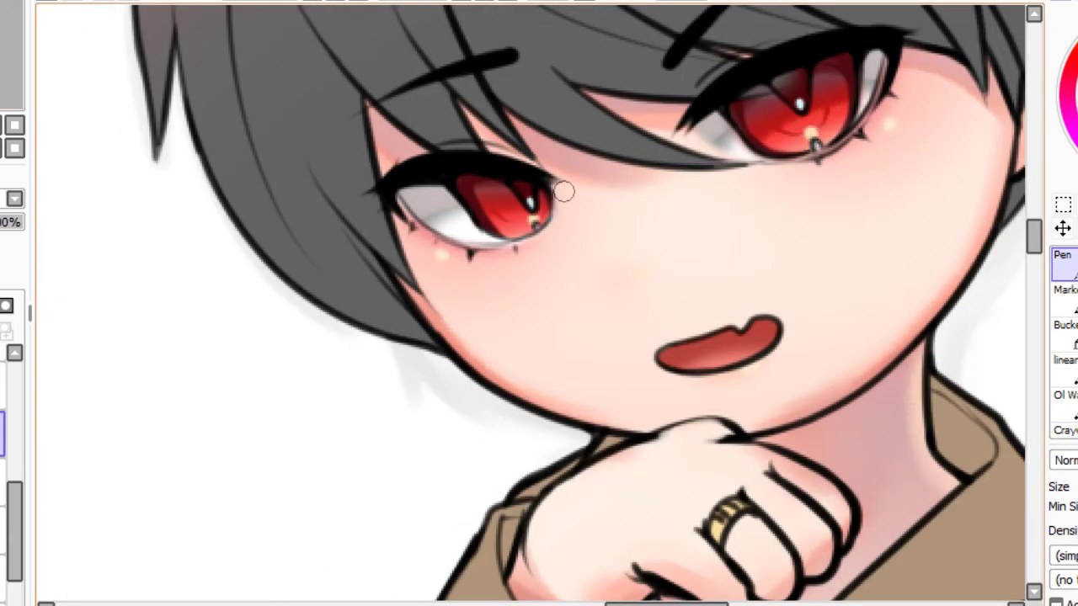
scroll(530, 303, "down", 8)
scroll(530, 303, "up", 3)
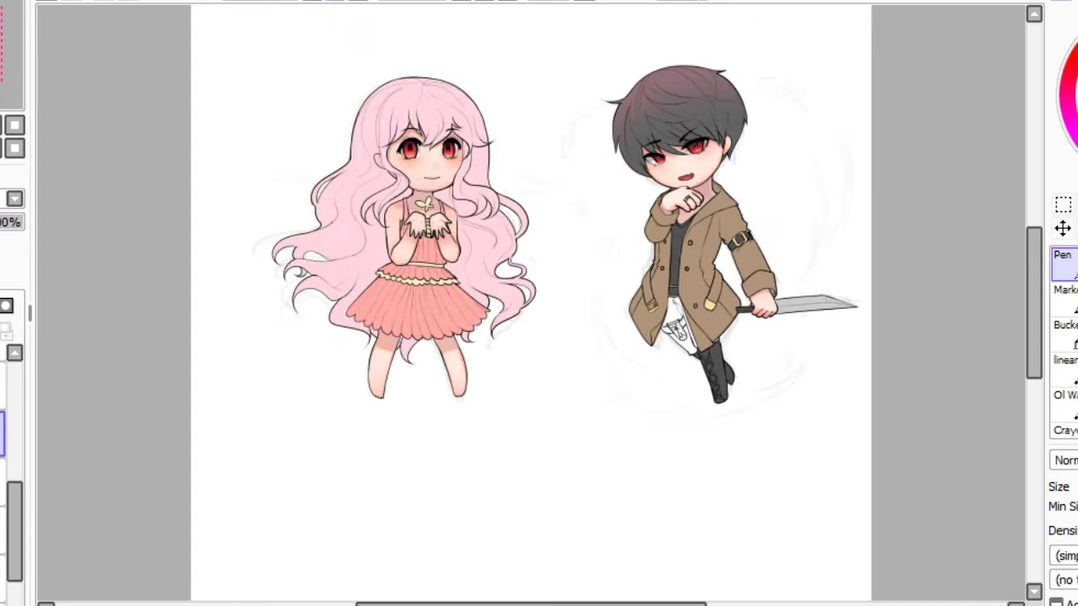
Identify the hair colour layer by toggling its visibility, make it active, and sample the girl's pink hair colour.
left_click_drag(531, 303, 531, 325)
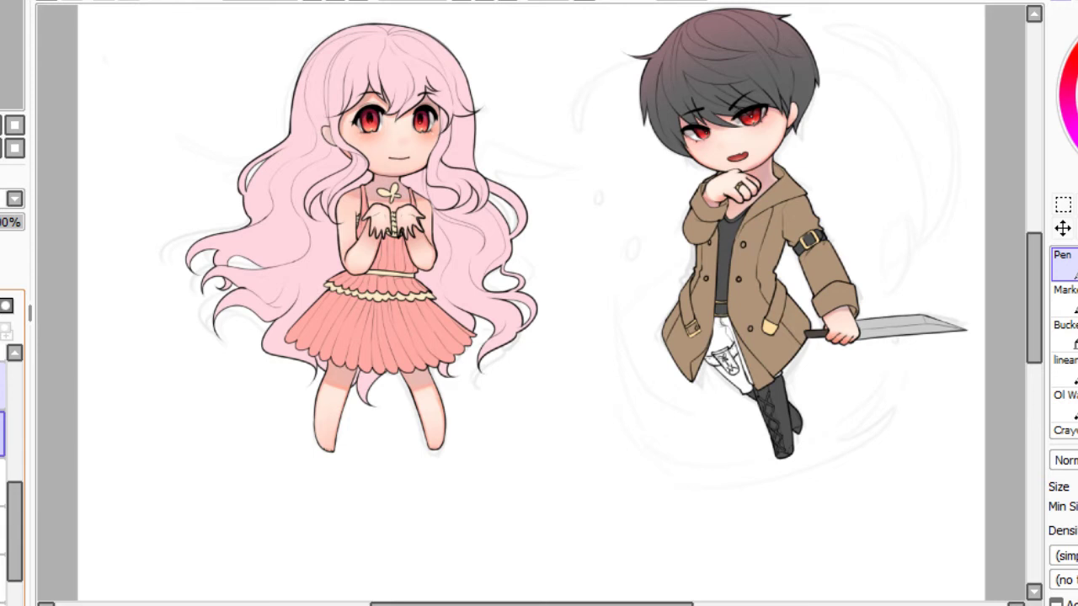
scroll(4, 455, "up", 2)
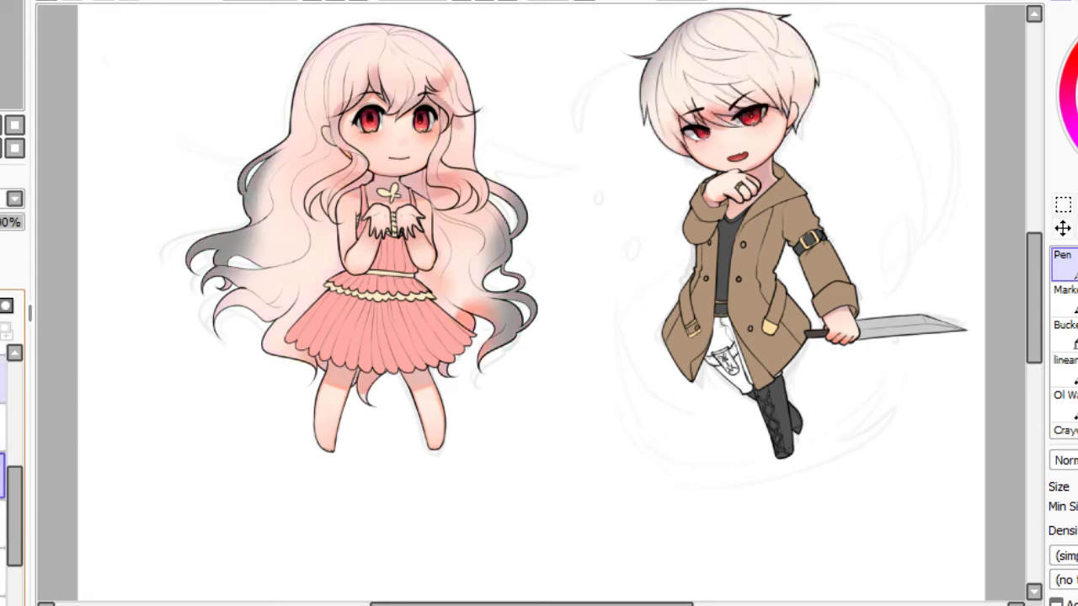
left_click(2, 379)
left_click(1, 379)
left_click(3, 379)
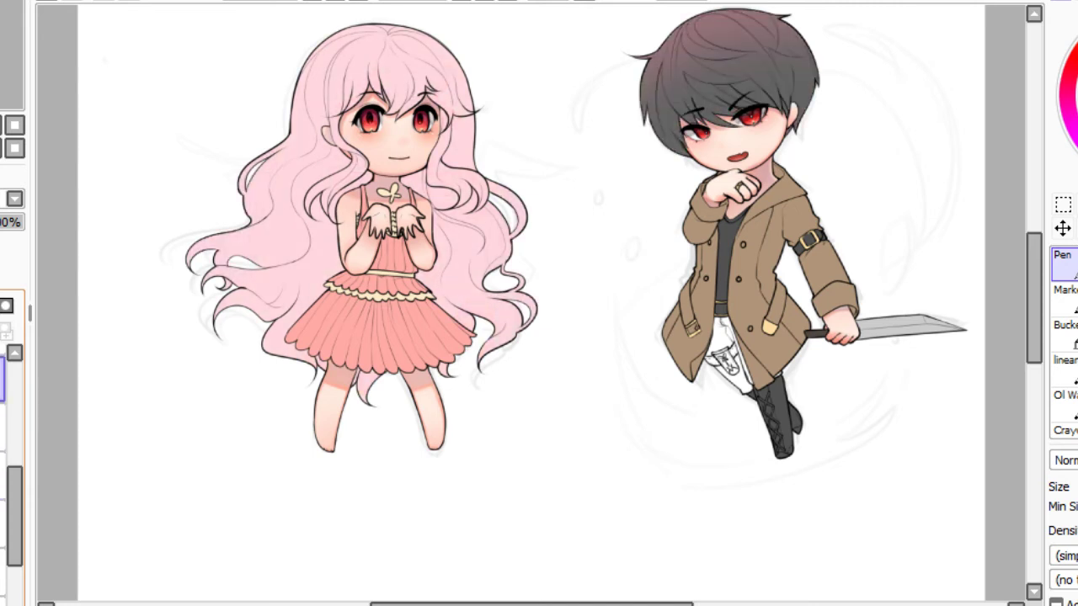
left_click_drag(2, 61, 0, 54)
left_click_drag(459, 219, 502, 233)
key("Page_Up")
key("Page_Up")
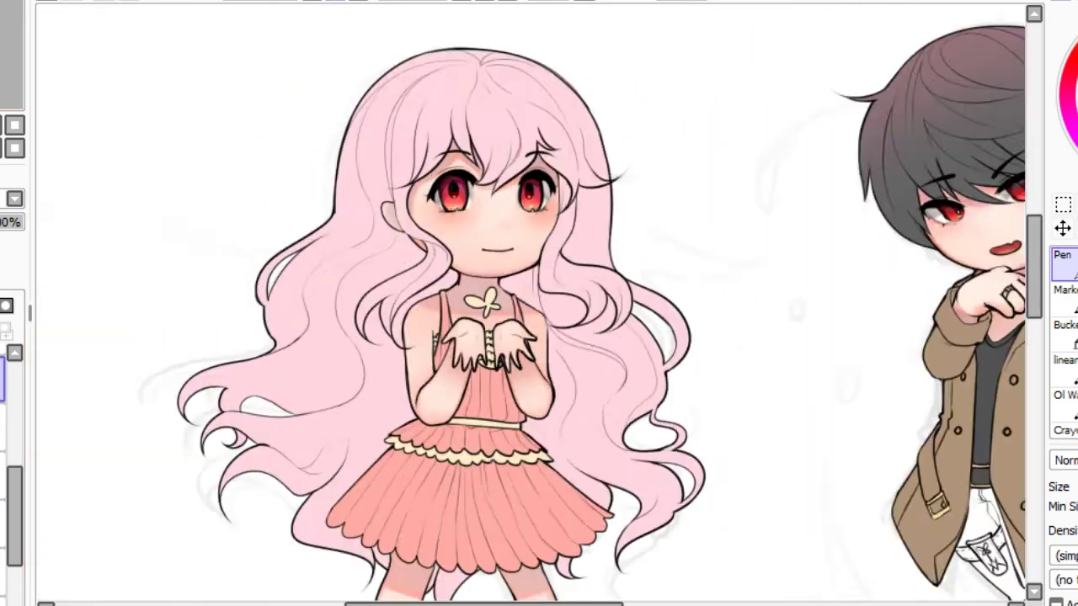
key("alt")
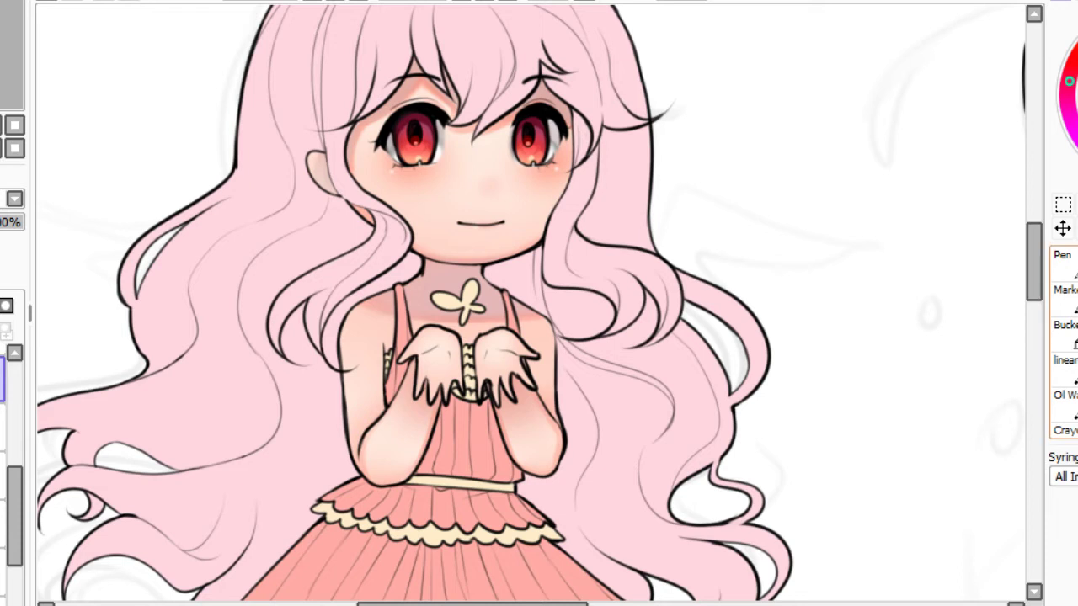
left_click_drag(274, 139, 257, 206)
key("ctrl+z")
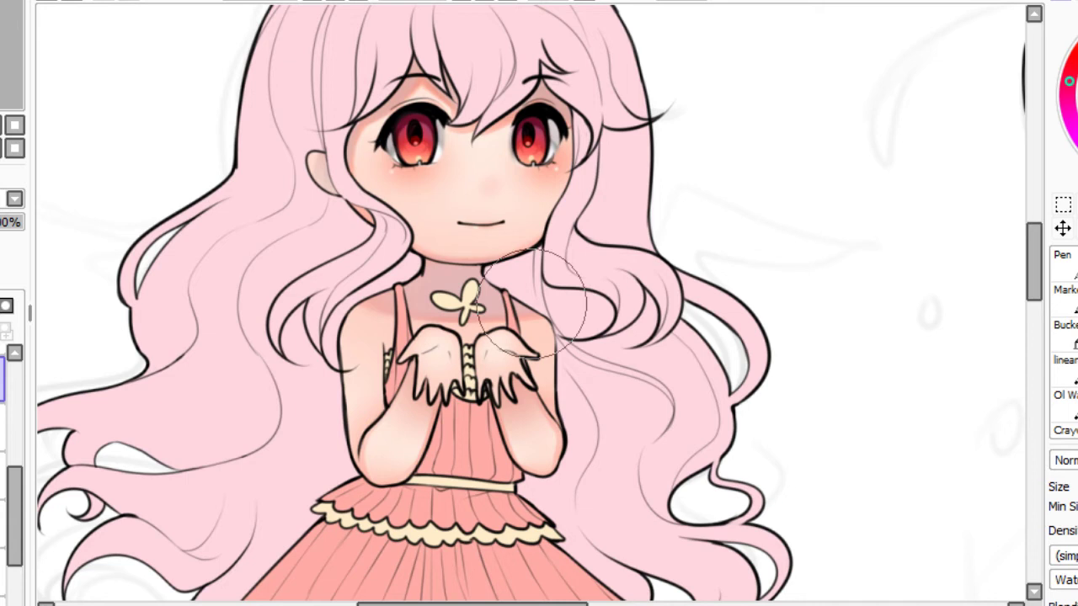
left_click_drag(287, 245, 291, 129)
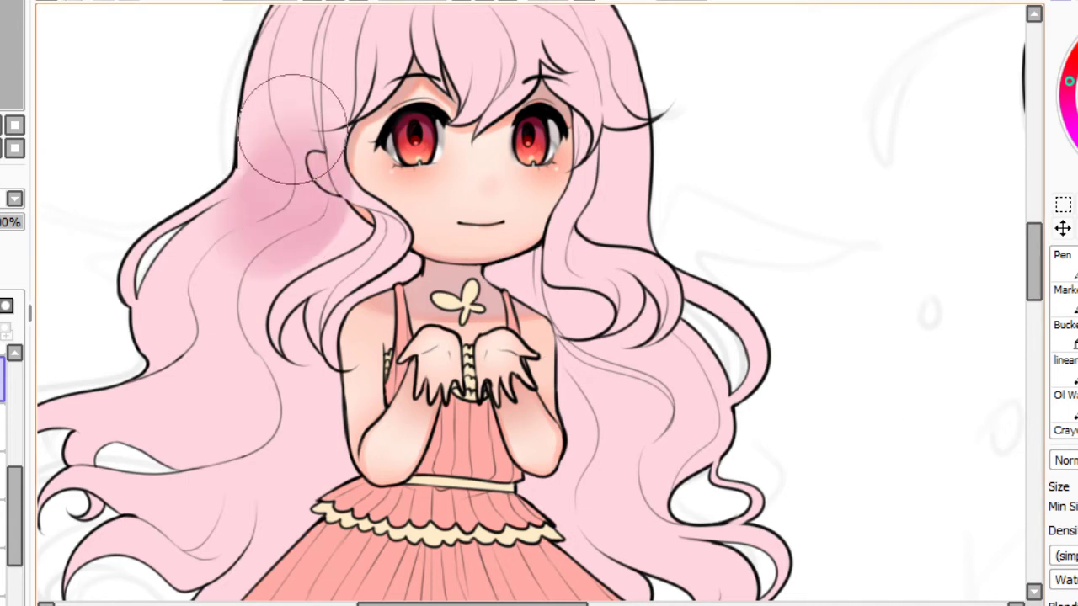
mouse_move(281, 197)
left_mouse_down()
mouse_move(276, 207)
mouse_move(304, 74)
mouse_move(313, 86)
left_mouse_up()
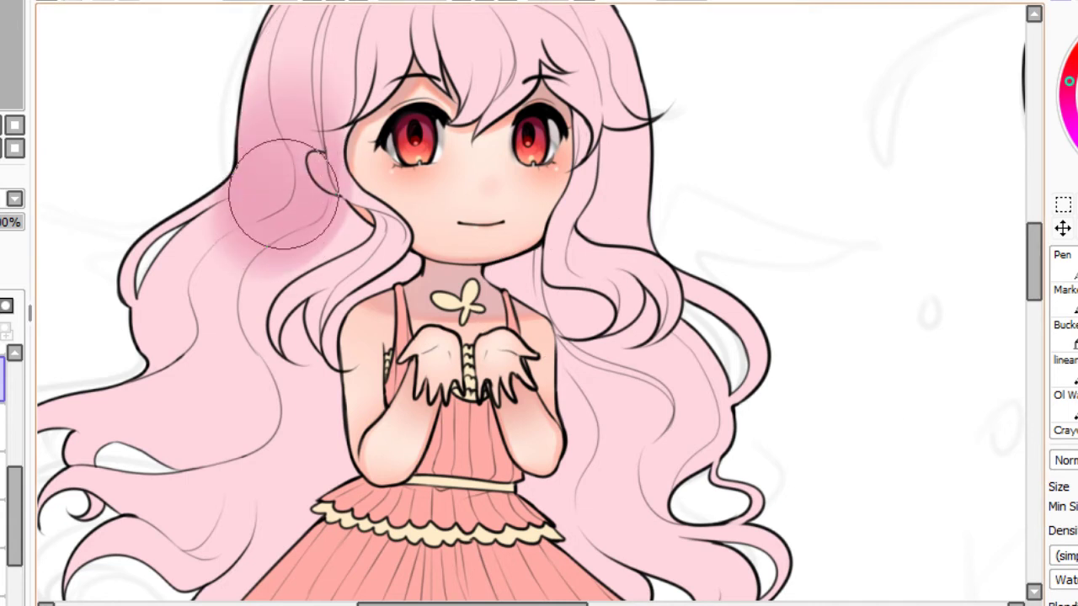
mouse_move(284, 194)
left_mouse_down()
mouse_move(258, 223)
mouse_move(349, 192)
mouse_move(338, 211)
mouse_move(374, 262)
mouse_move(351, 224)
left_mouse_up()
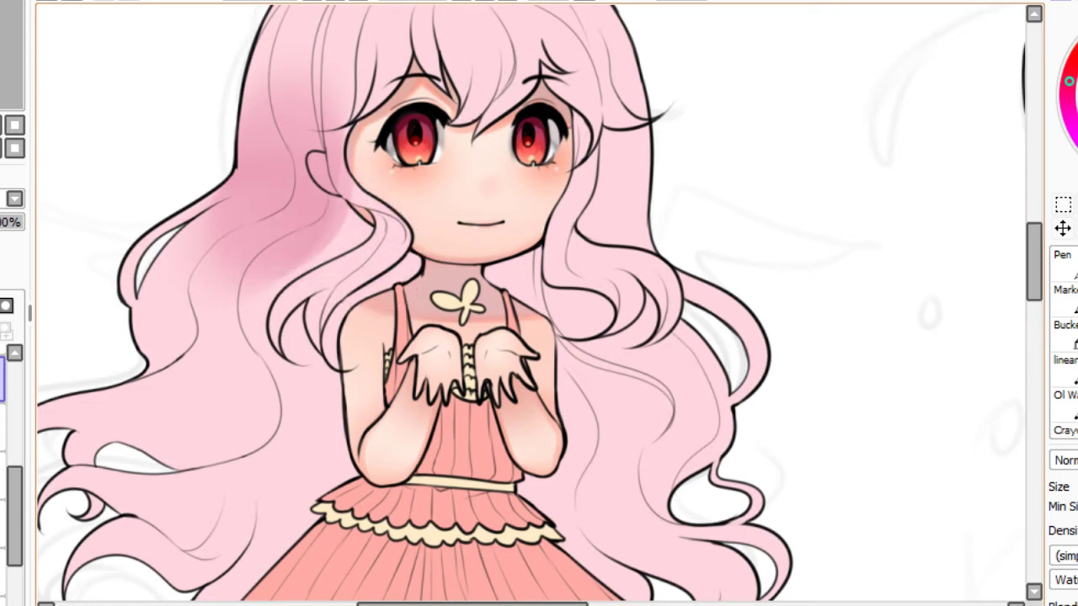
key("ctrl+z")
key("ctrl+z")
key("ctrl+z")
key("ctrl+z")
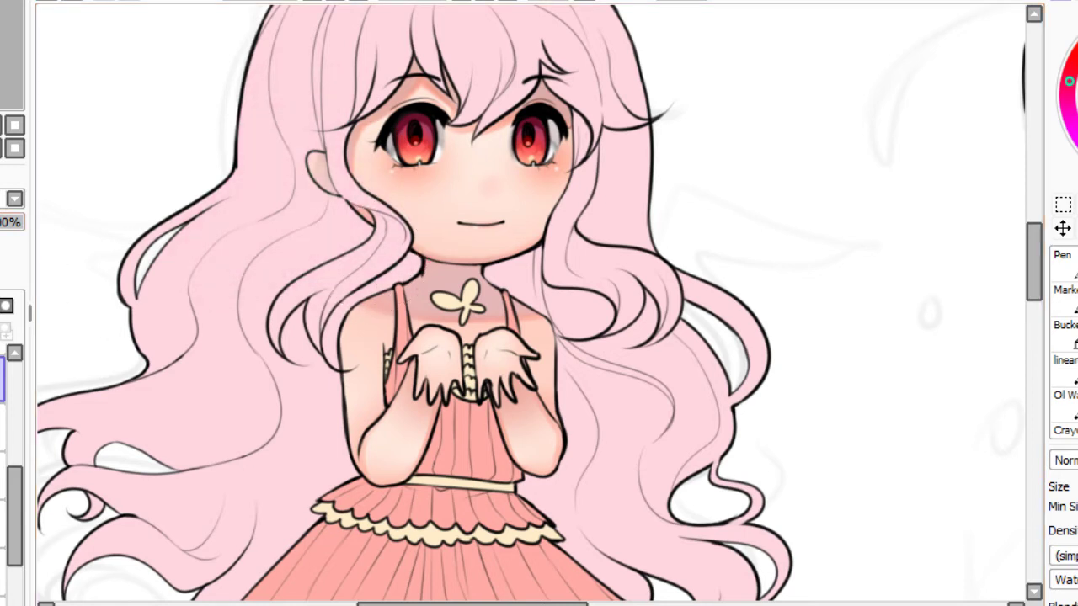
Brush soft darker pink shading with a large brush onto the girl's hair below the ear and on both sides of her neck.
mouse_move(381, 206)
left_mouse_down()
mouse_move(372, 270)
mouse_move(369, 229)
mouse_move(297, 296)
mouse_move(332, 237)
mouse_move(259, 294)
mouse_move(305, 238)
mouse_move(263, 227)
left_mouse_up()
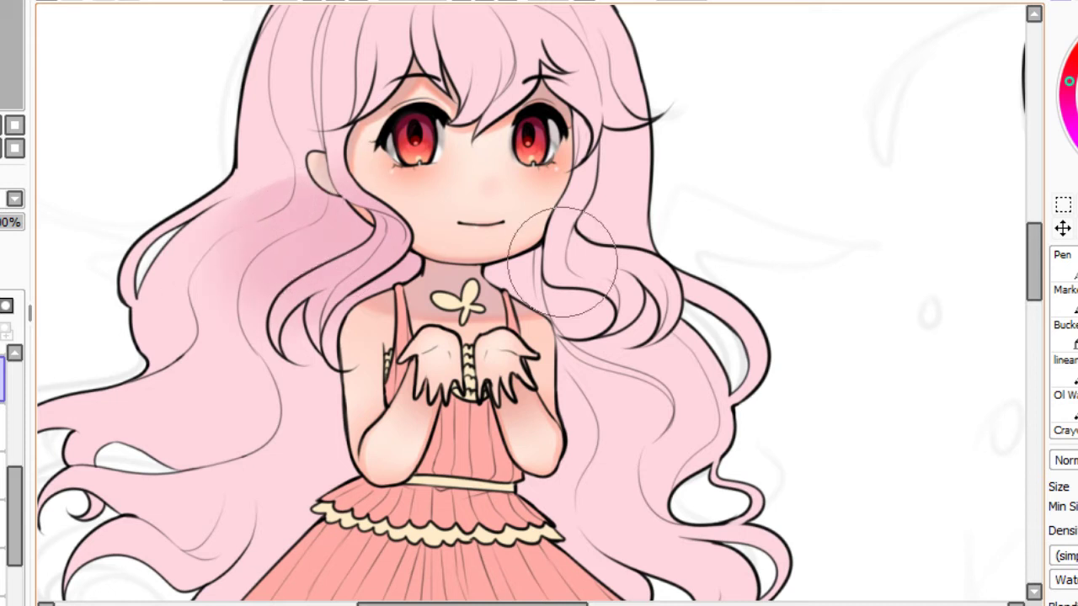
left_click_drag(538, 252, 551, 341)
left_click_drag(503, 251, 578, 325)
left_click_drag(548, 267, 622, 419)
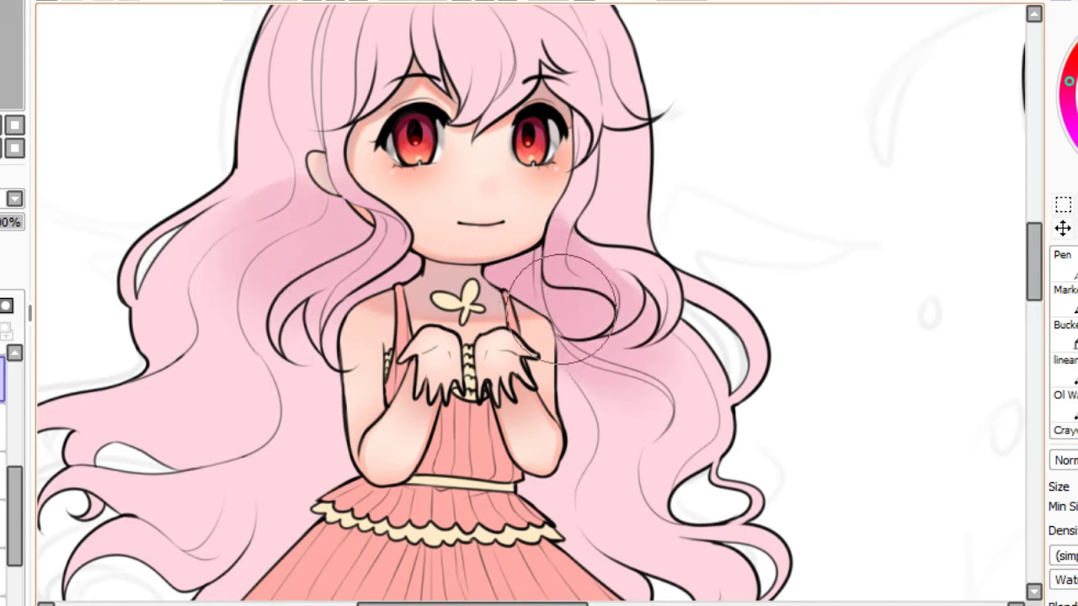
Paint soft darker pink shading into the girl's hair beneath the face and behind the shoulders on both sides.
mouse_move(512, 269)
left_mouse_down()
mouse_move(592, 372)
mouse_move(583, 414)
mouse_move(560, 364)
mouse_move(642, 413)
mouse_move(554, 531)
mouse_move(539, 442)
left_mouse_up()
mouse_move(320, 362)
left_mouse_down()
mouse_move(319, 502)
mouse_move(238, 439)
mouse_move(278, 337)
mouse_move(250, 271)
mouse_move(247, 372)
mouse_move(334, 244)
mouse_move(285, 269)
left_mouse_up()
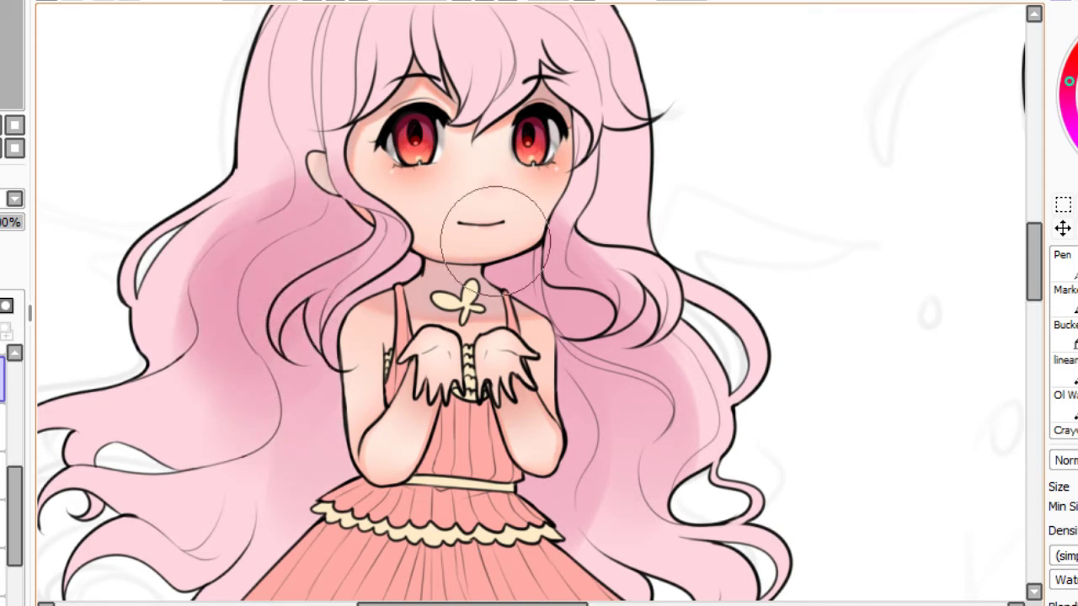
mouse_move(498, 241)
left_mouse_down()
mouse_move(540, 288)
mouse_move(605, 402)
mouse_move(624, 385)
mouse_move(650, 400)
mouse_move(583, 311)
mouse_move(577, 215)
mouse_move(579, 287)
mouse_move(582, 246)
left_mouse_up()
left_click_drag(39, 46, 114, 71)
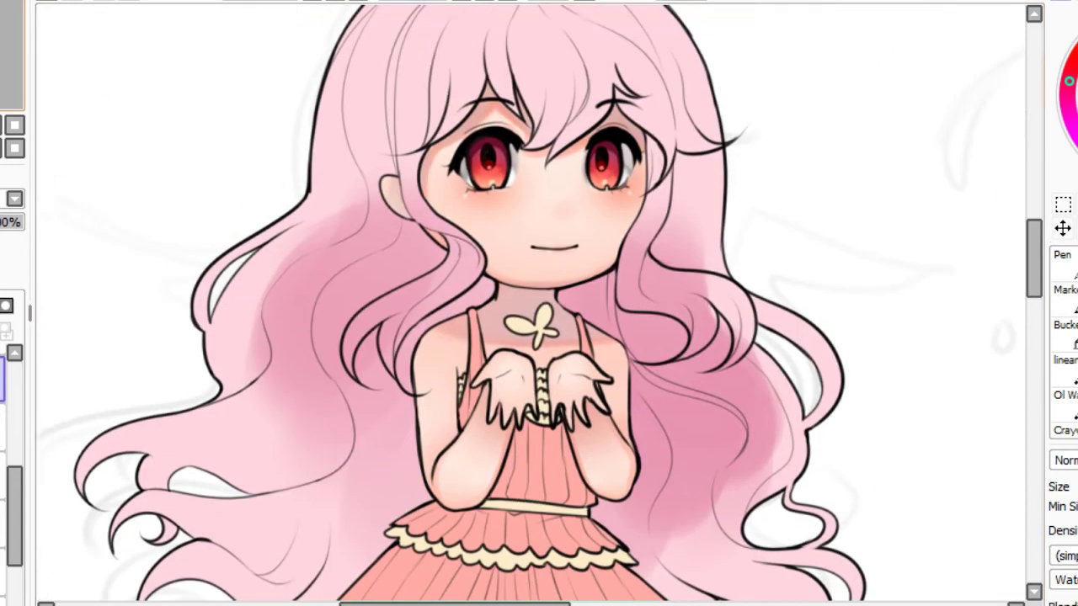
Extend the darker pink shading down through the lower hair on both sides of the skirt.
key("Page_Down")
left_click_drag(165, 174, 159, 142)
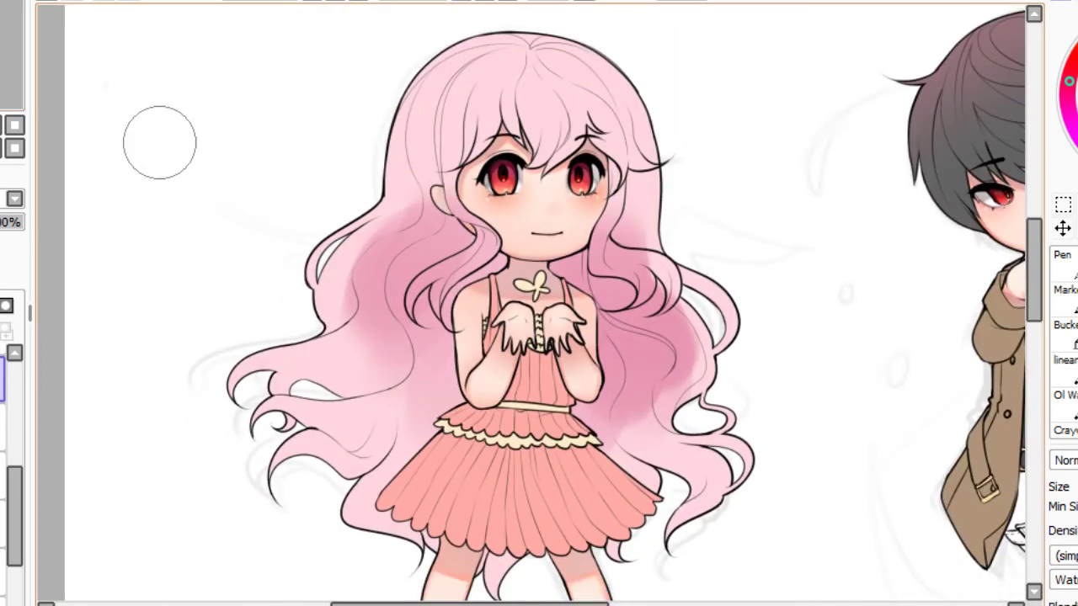
left_click_drag(619, 394, 679, 493)
left_click_drag(592, 447, 665, 484)
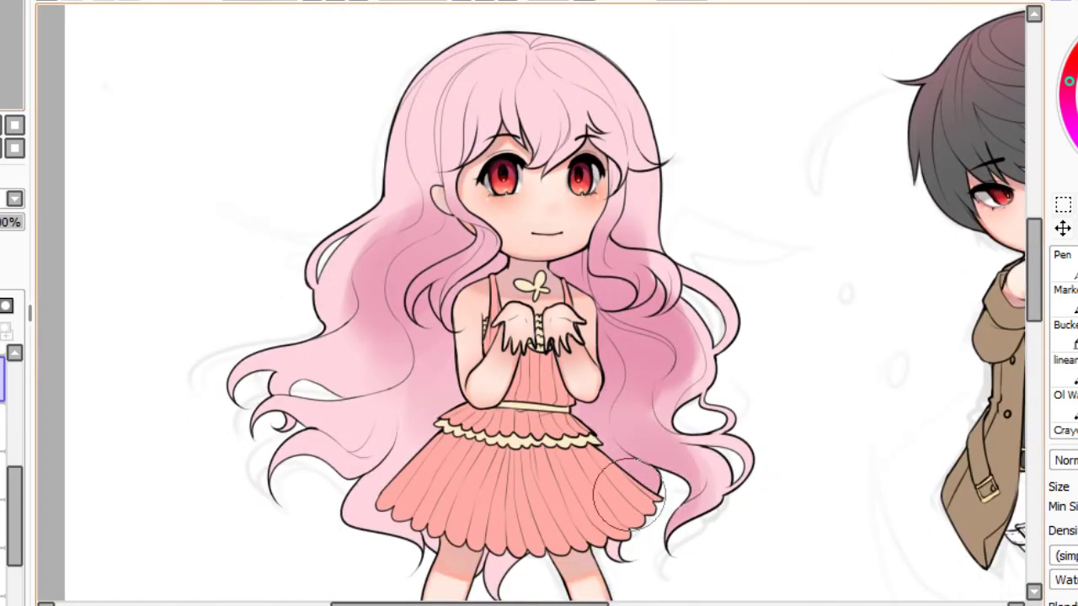
mouse_move(389, 425)
left_mouse_down()
mouse_move(366, 393)
mouse_move(415, 425)
mouse_move(319, 396)
mouse_move(377, 375)
mouse_move(291, 368)
mouse_move(373, 365)
mouse_move(280, 420)
left_mouse_up()
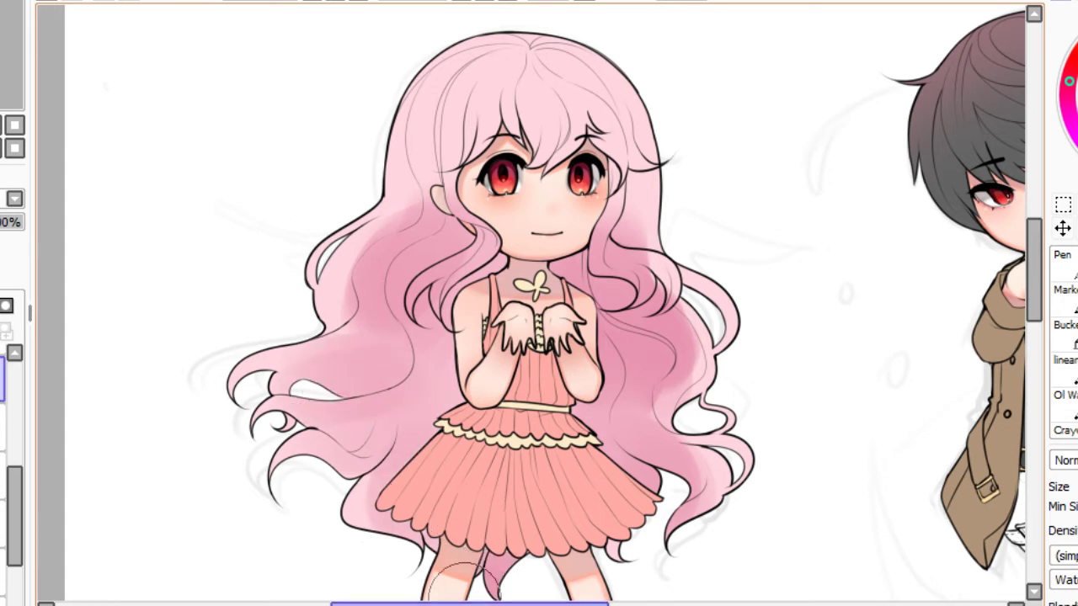
Shade the long hair locks beside the cheeks, fading the darker pink upward toward the head.
left_click_drag(4, 59, 5, 52)
scroll(5, 45, "up", 2)
left_click_drag(349, 371, 353, 273)
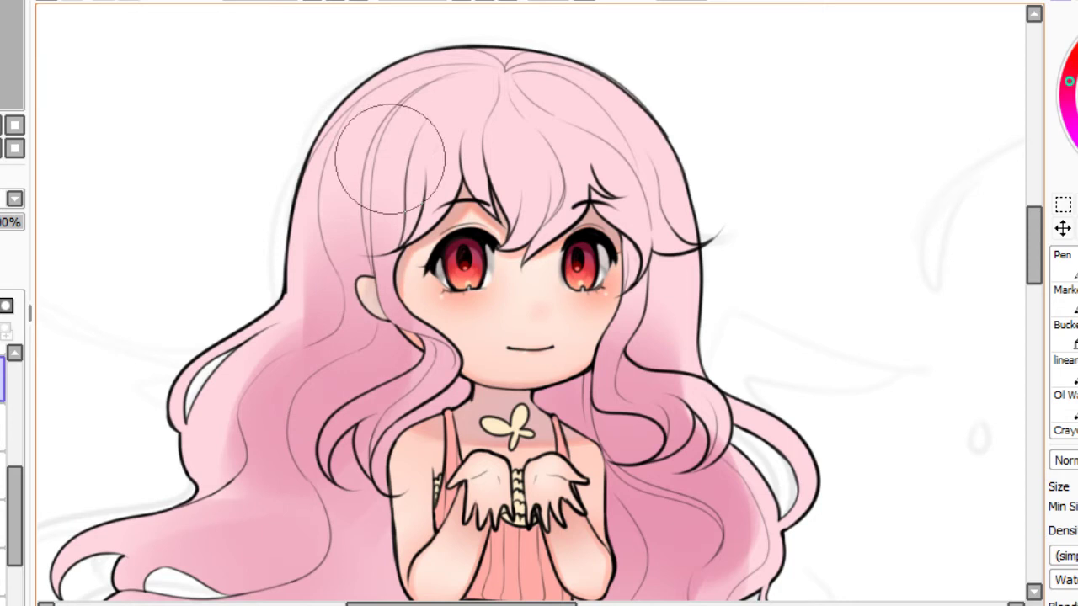
mouse_move(644, 338)
left_mouse_down()
mouse_move(654, 376)
mouse_move(646, 261)
left_mouse_up()
Switch brush and colour, and lighten the outer left hair so the shadow edge follows the inner strand line.
key("alt")
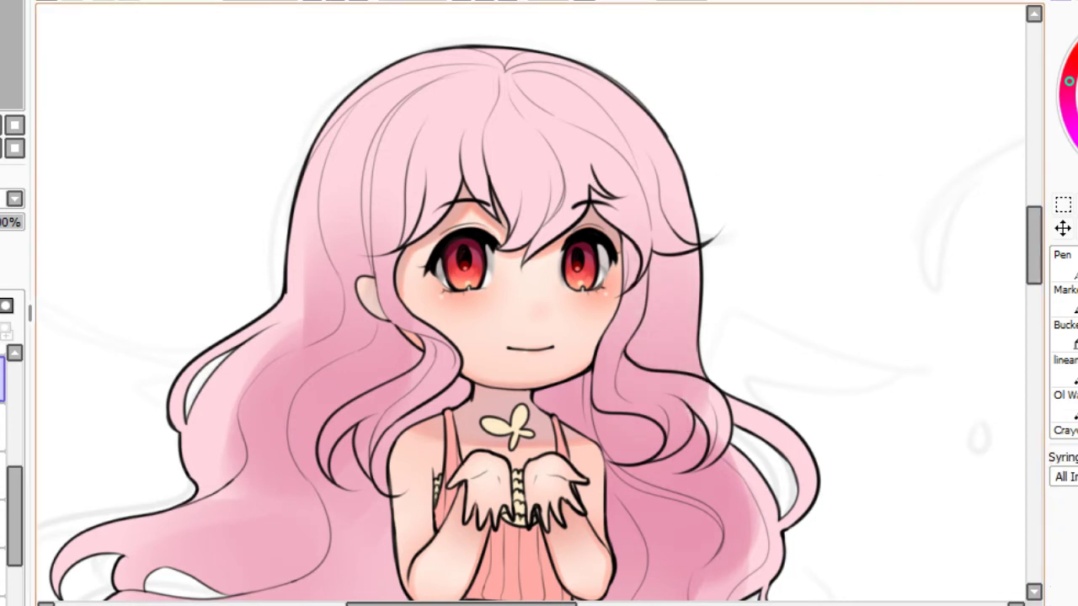
left_click(1077, 290)
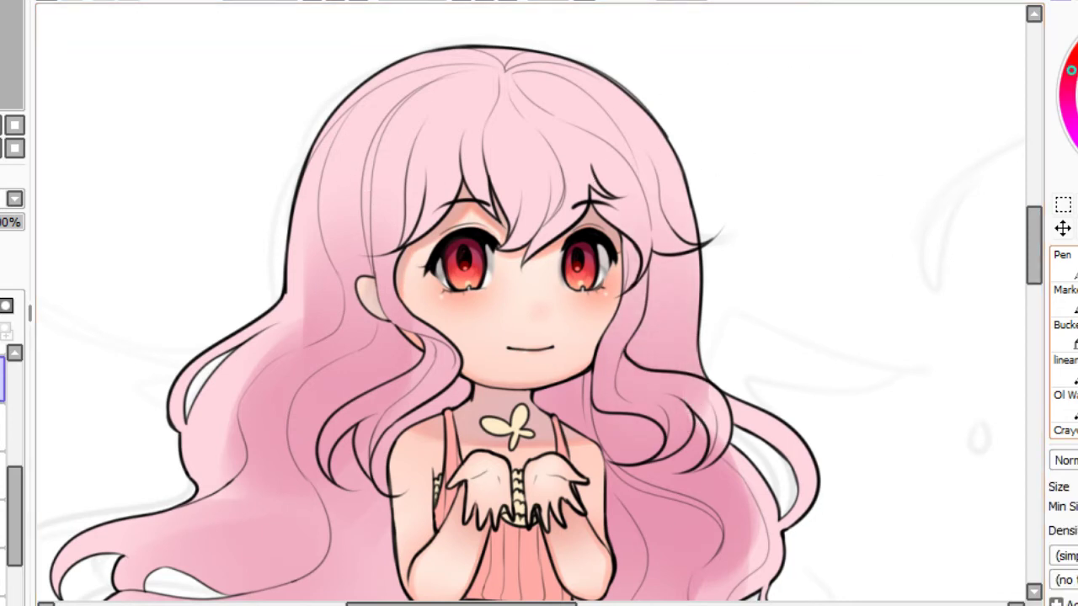
left_click(1076, 336)
mouse_move(366, 269)
left_mouse_down()
mouse_move(354, 217)
mouse_move(381, 271)
left_mouse_up()
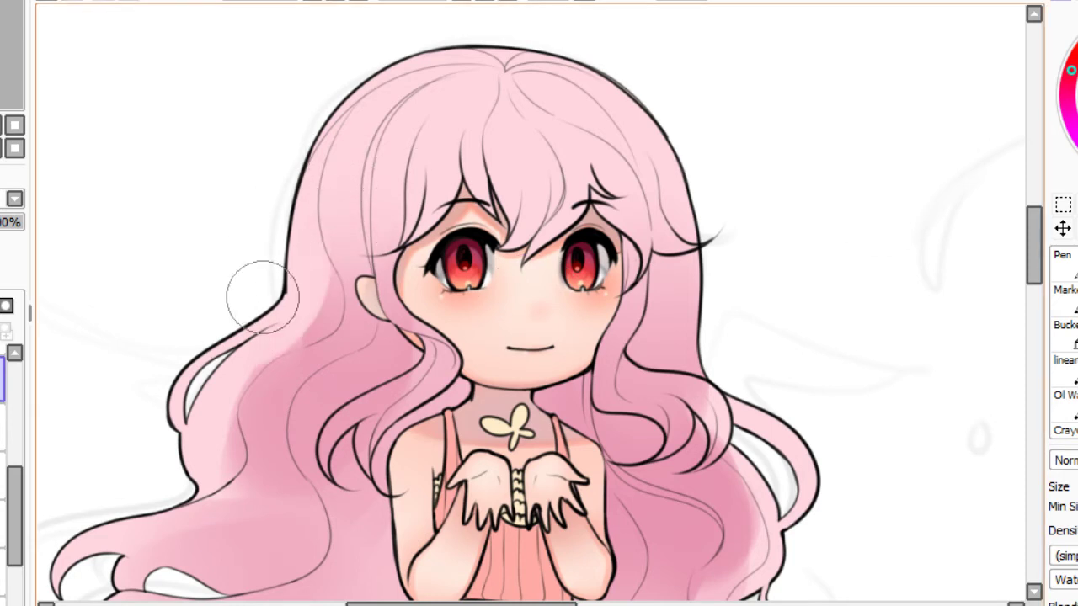
left_click_drag(290, 267, 260, 324)
key("ctrl+z")
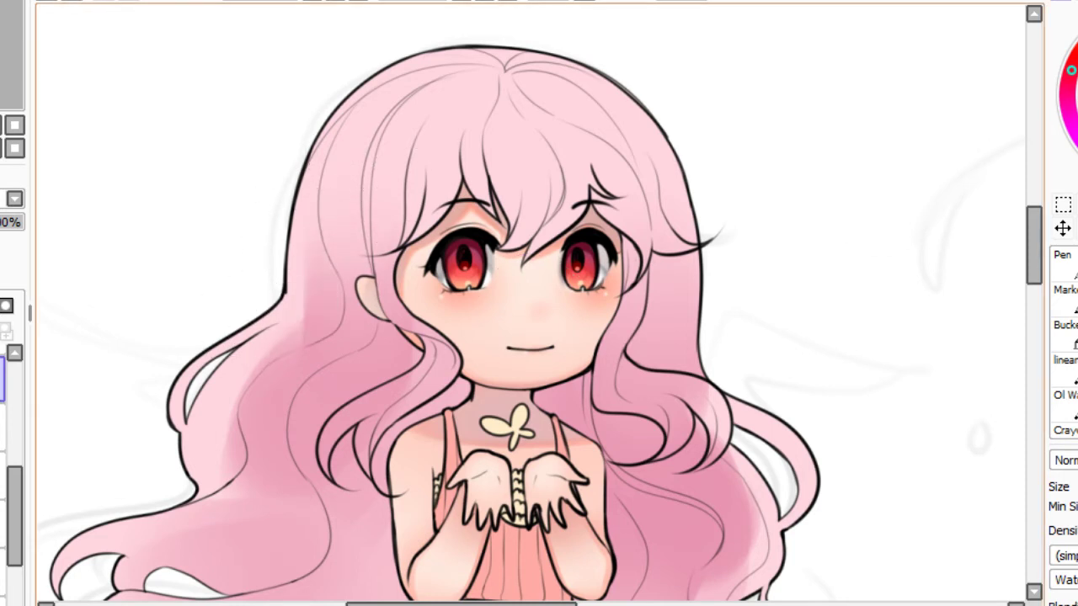
mouse_move(283, 265)
left_mouse_down()
mouse_move(277, 317)
mouse_move(298, 302)
mouse_move(291, 170)
mouse_move(343, 201)
mouse_move(266, 323)
mouse_move(298, 308)
mouse_move(209, 396)
mouse_move(288, 324)
mouse_move(229, 361)
mouse_move(220, 478)
mouse_move(210, 427)
mouse_move(155, 474)
left_mouse_up()
left_click_drag(223, 446, 211, 469)
left_click_drag(214, 393, 216, 463)
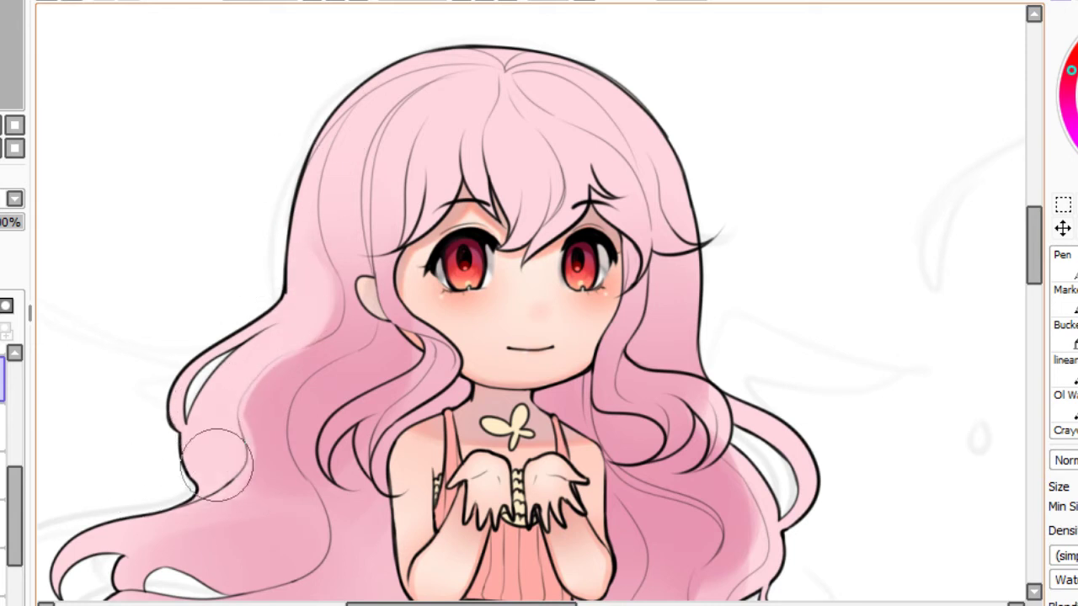
Lighten the lower left hair with broad soft strokes, using an enlarged brush.
left_click(4, 55)
left_click_drag(4, 55, 3, 59)
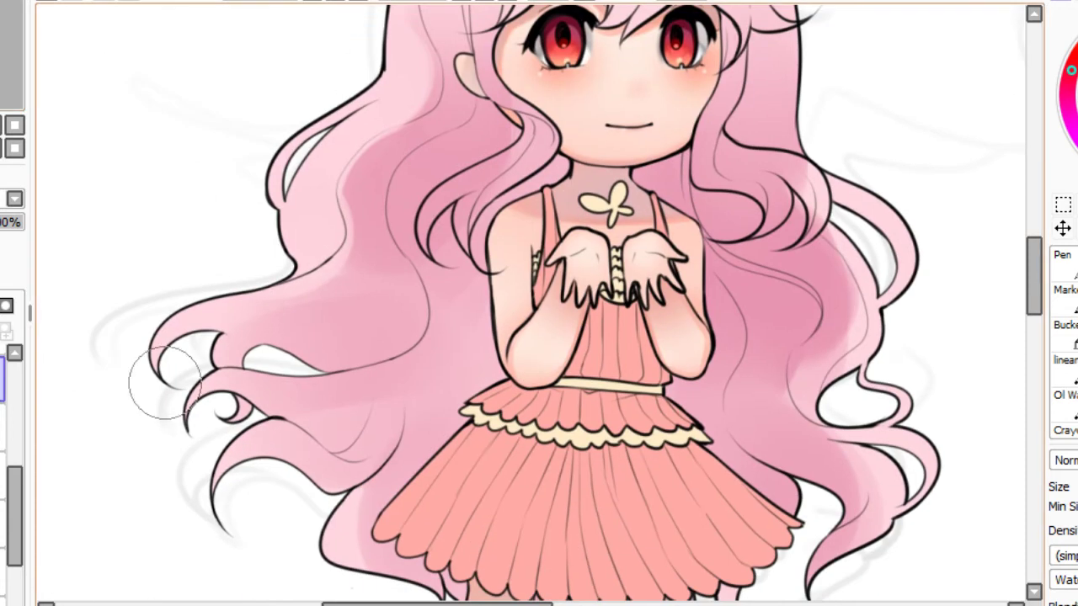
mouse_move(327, 326)
left_mouse_down()
mouse_move(191, 349)
mouse_move(398, 298)
mouse_move(332, 317)
mouse_move(199, 387)
mouse_move(367, 375)
mouse_move(382, 305)
mouse_move(273, 325)
mouse_move(369, 249)
mouse_move(327, 345)
left_mouse_up()
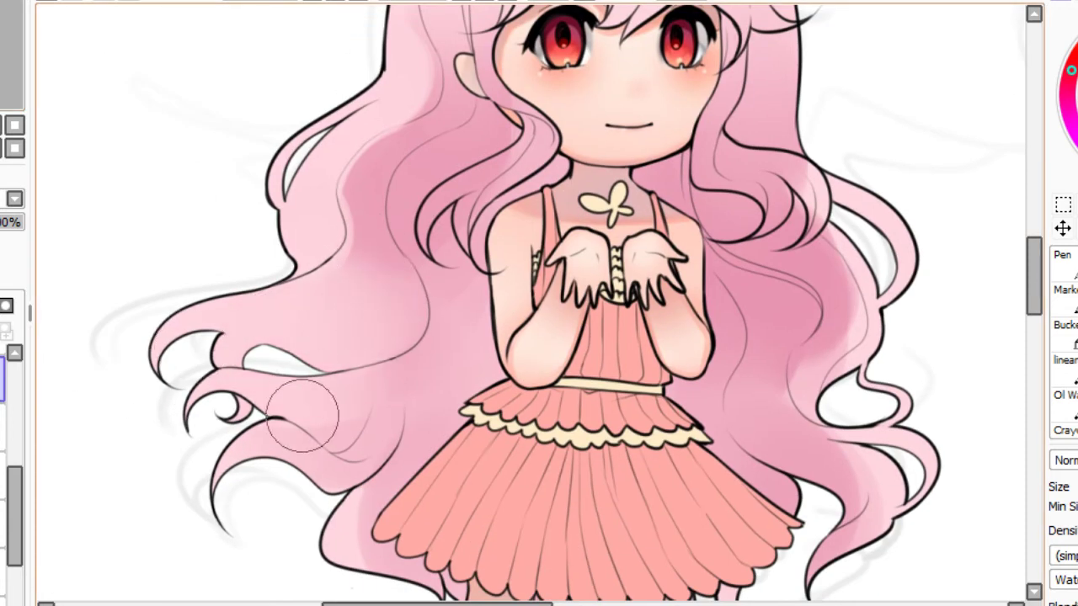
left_click_drag(328, 366, 103, 377)
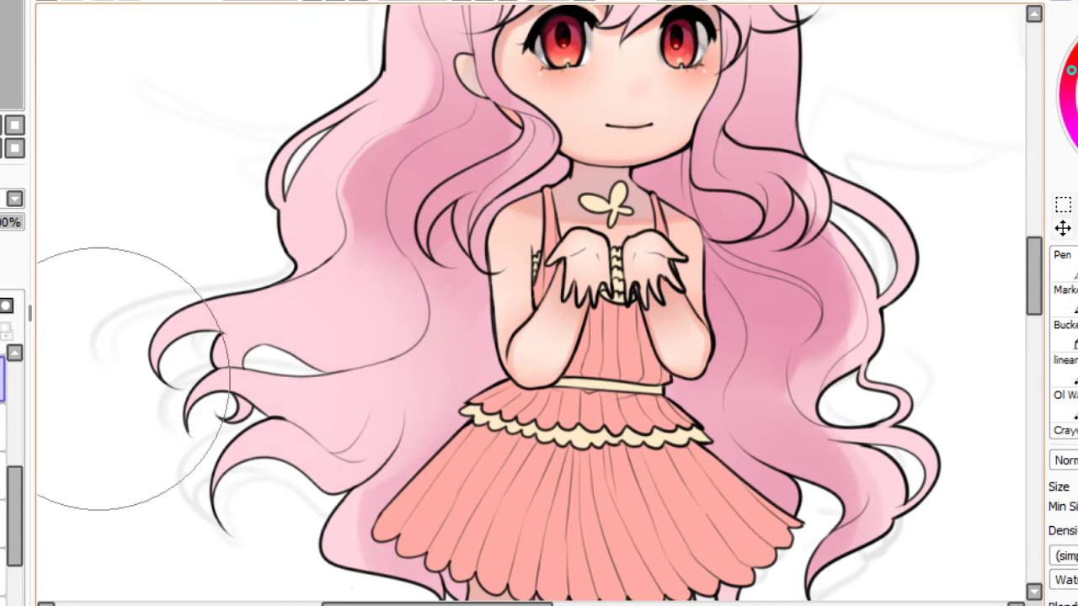
mouse_move(379, 421)
left_mouse_down()
mouse_move(373, 508)
mouse_move(276, 555)
left_mouse_up()
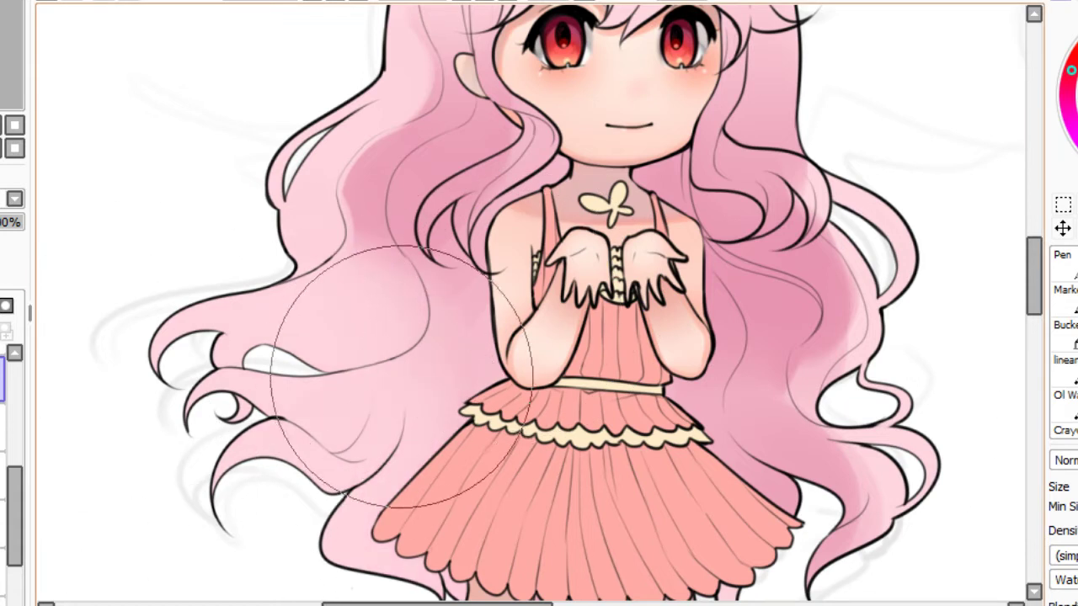
Lighten the lower right hair and soften the shadows in the upper locks on both sides.
left_click_drag(807, 449, 788, 513)
mouse_move(824, 441)
left_mouse_down()
mouse_move(863, 593)
mouse_move(852, 542)
left_mouse_up()
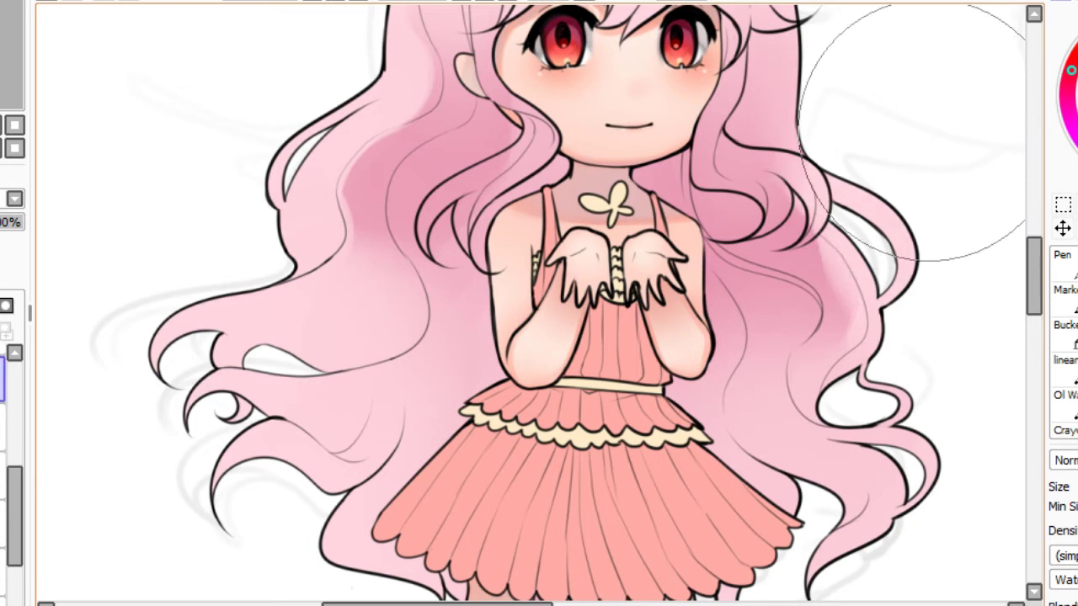
mouse_move(829, 205)
left_mouse_down()
mouse_move(779, 331)
mouse_move(780, 280)
left_mouse_up()
left_click_drag(370, 204, 340, 256)
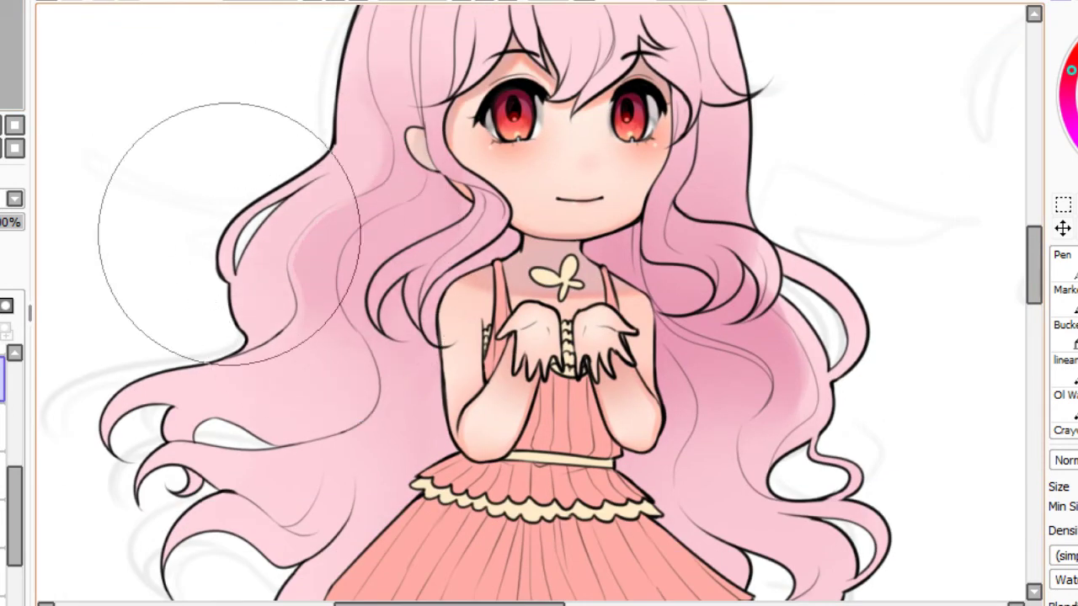
Reduce the brush size and blend the shading of the right hair lock beside the cheek and shoulder.
key("bracketleft")
key("bracketleft")
key("bracketleft")
key("bracketleft")
key("bracketleft")
key("bracketleft")
left_click_drag(764, 280, 824, 330)
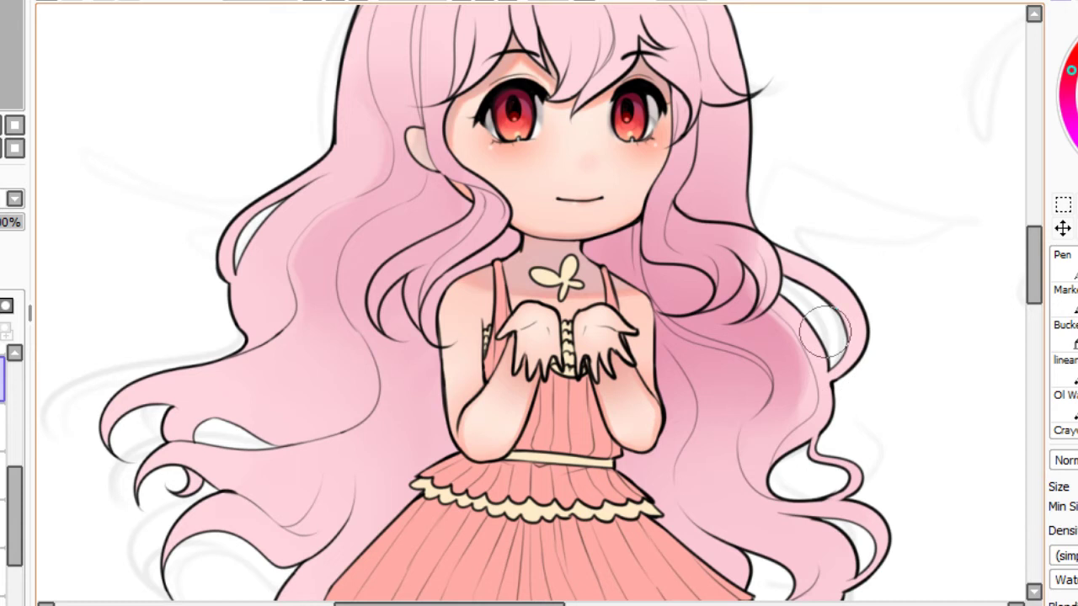
key("ctrl+z")
mouse_move(753, 246)
left_mouse_down()
mouse_move(700, 212)
mouse_move(779, 242)
left_mouse_up()
key("ctrl+z")
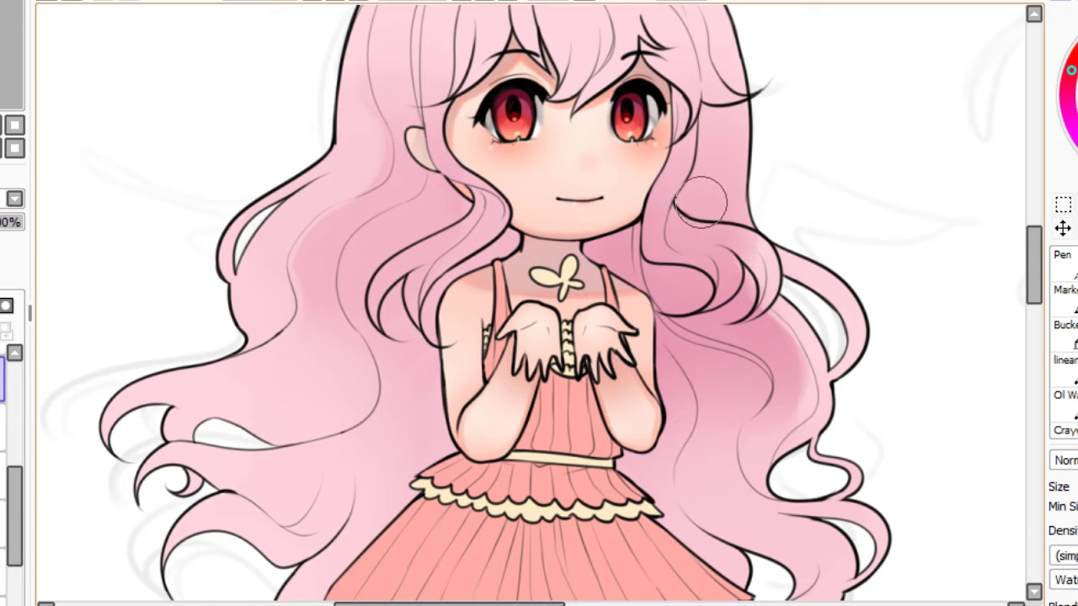
left_click_drag(699, 203, 785, 268)
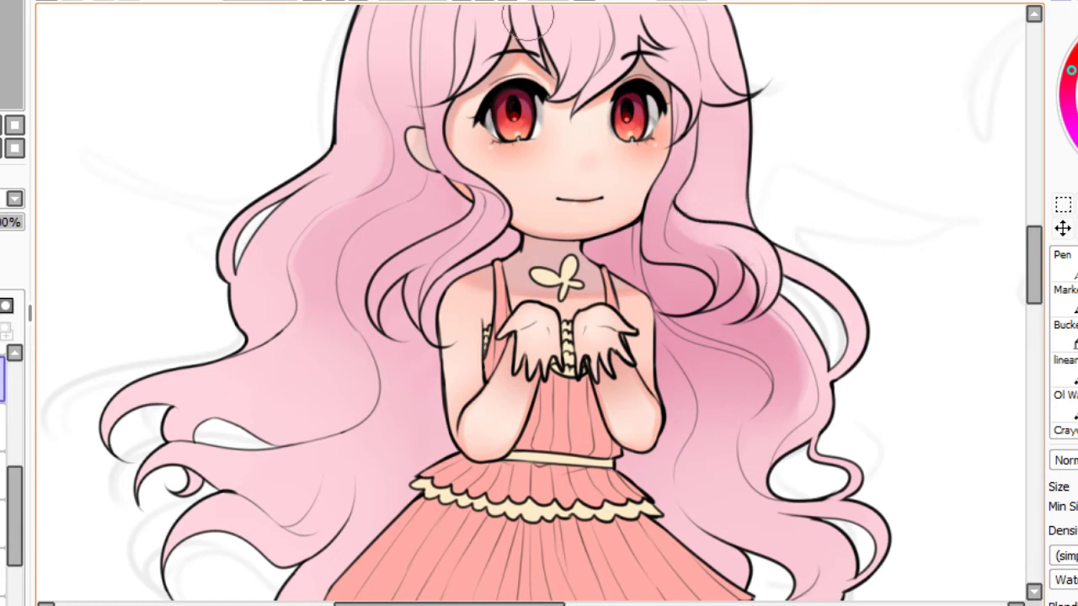
Enlarge the brush and soften the dark shadow in the hair behind the right arm.
scroll(149, 94, "up", 5)
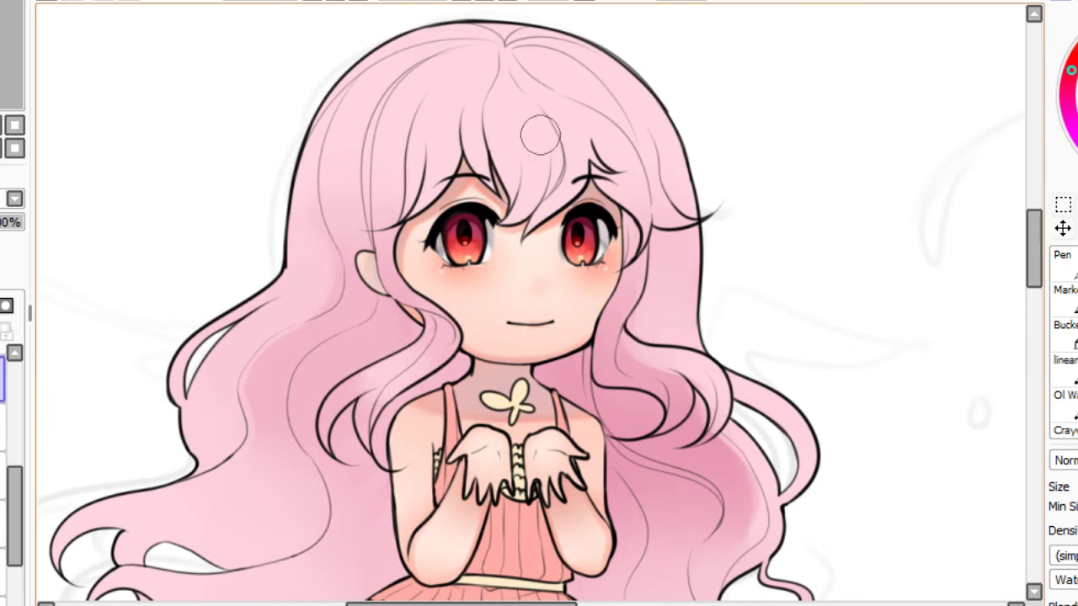
key("Home")
scroll(270, 9, "up", 4)
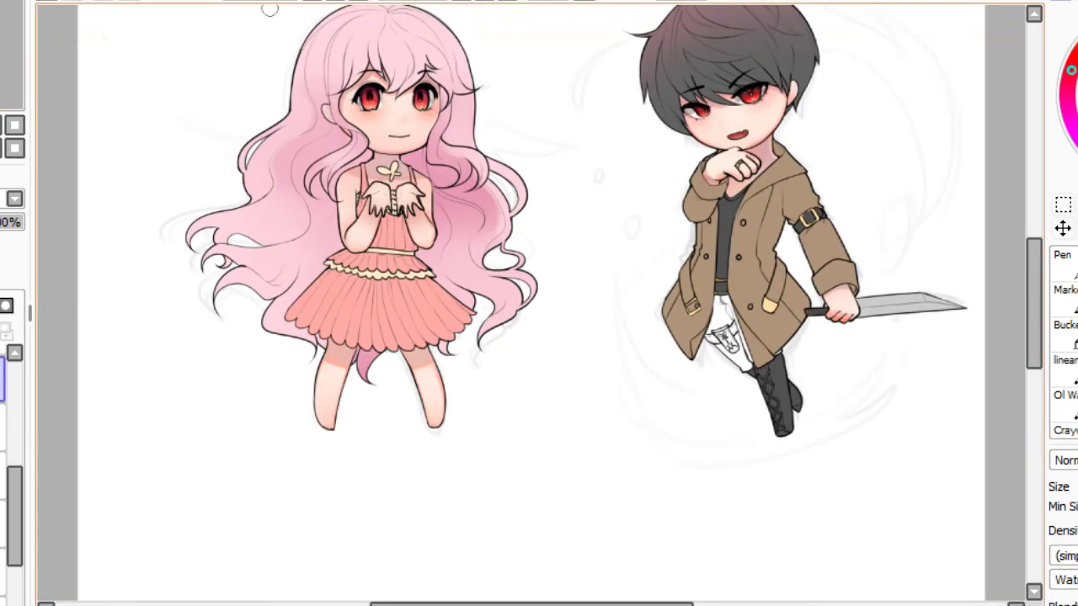
left_click_drag(7, 34, 3, 26)
scroll(539, 303, "up", 3)
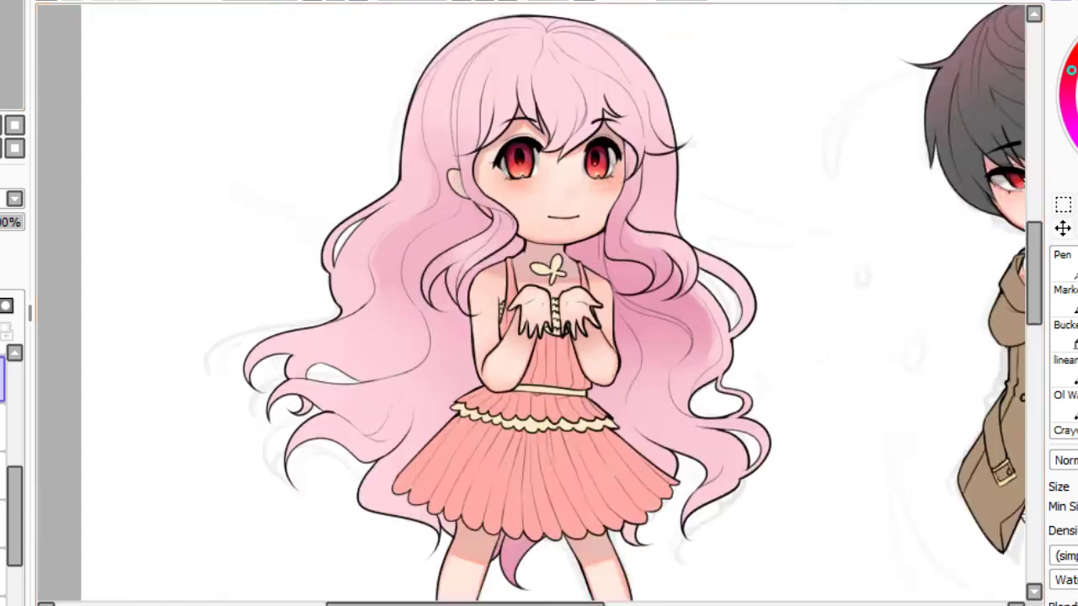
key("]")
key("]")
key("]")
key("]")
key("]")
key("]")
key("]")
key("]")
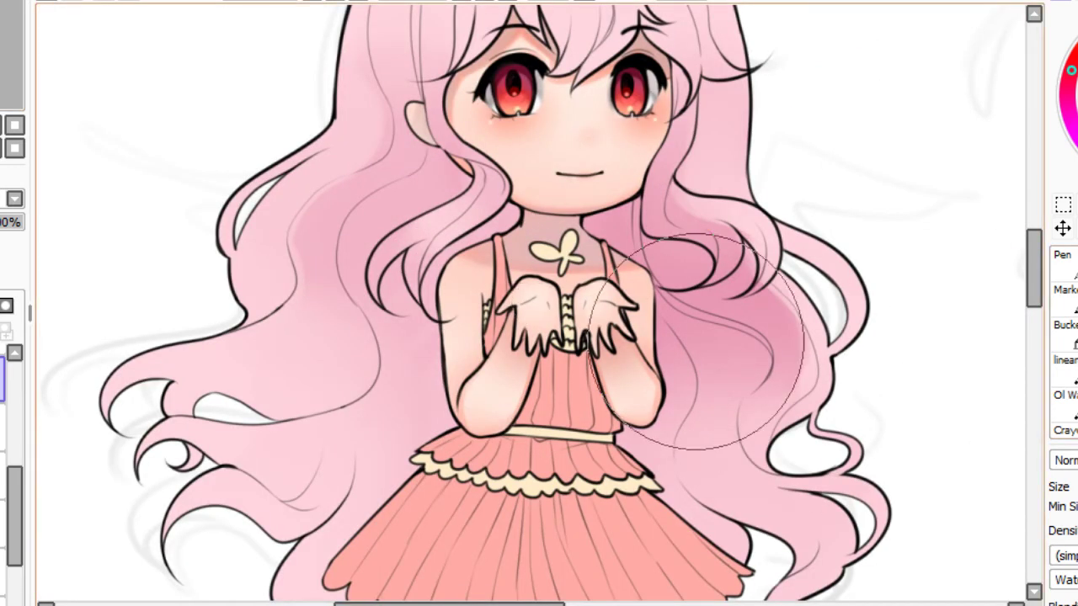
mouse_move(706, 355)
left_mouse_down()
mouse_move(742, 370)
mouse_move(736, 351)
left_mouse_up()
key("ctrl+z")
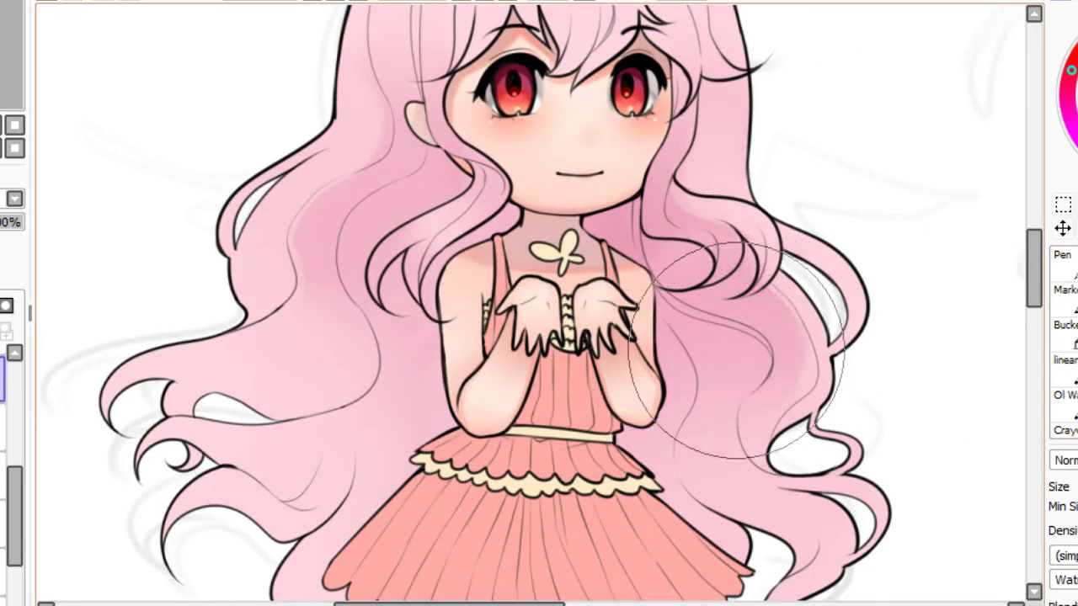
Shade the fringe above the eyes with soft darker pink, leaving the middle of the strands lighter.
scroll(54, 34, "up", 4)
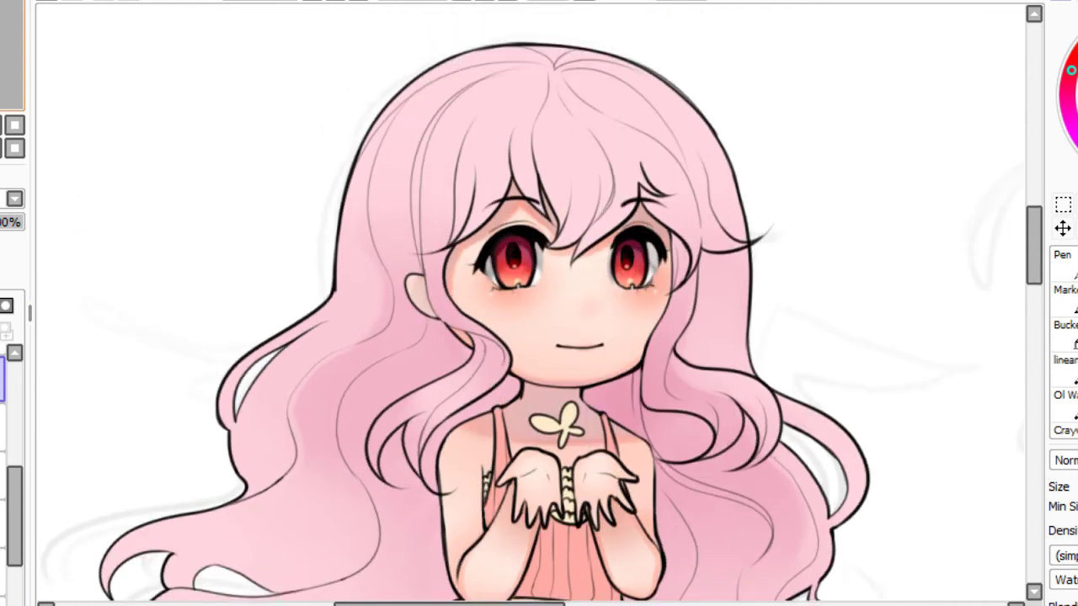
left_click_drag(538, 161, 513, 186)
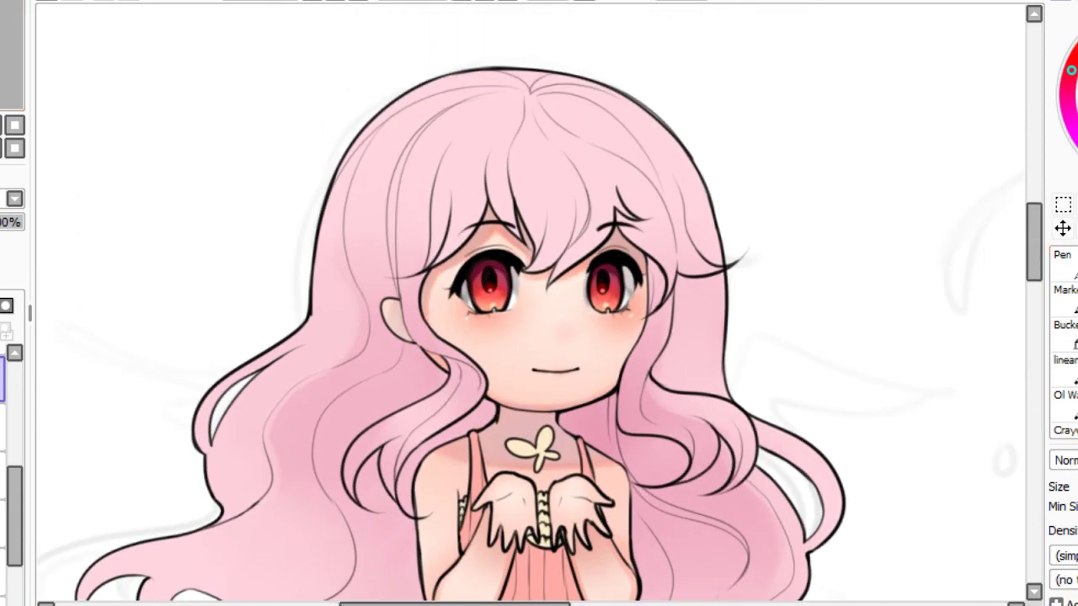
left_click(1076, 264)
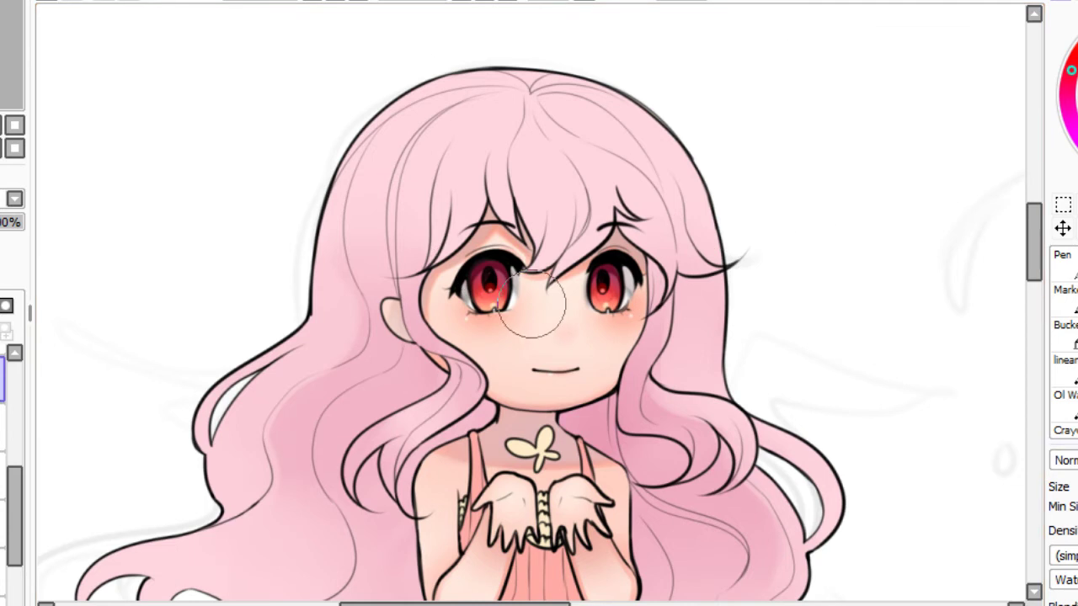
mouse_move(545, 212)
left_mouse_down()
mouse_move(511, 288)
mouse_move(517, 175)
left_mouse_up()
key("ctrl+z")
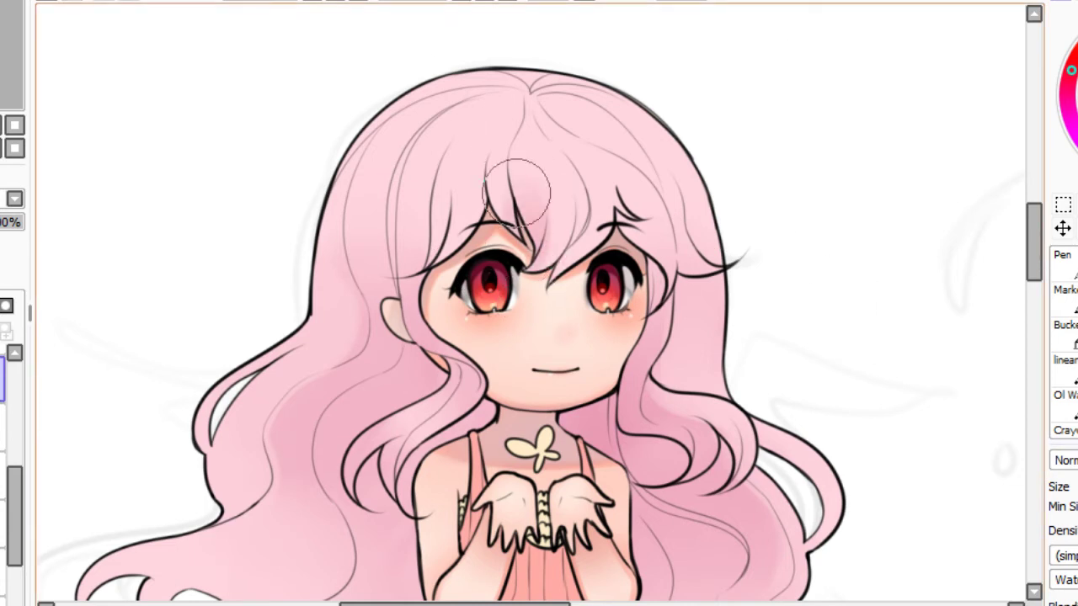
key("ctrl+z")
mouse_move(508, 254)
left_mouse_down()
mouse_move(524, 137)
mouse_move(530, 157)
mouse_move(510, 253)
mouse_move(538, 140)
mouse_move(586, 233)
mouse_move(553, 275)
mouse_move(561, 129)
mouse_move(575, 236)
mouse_move(576, 187)
left_mouse_up()
key("ctrl+z")
key("ctrl+z")
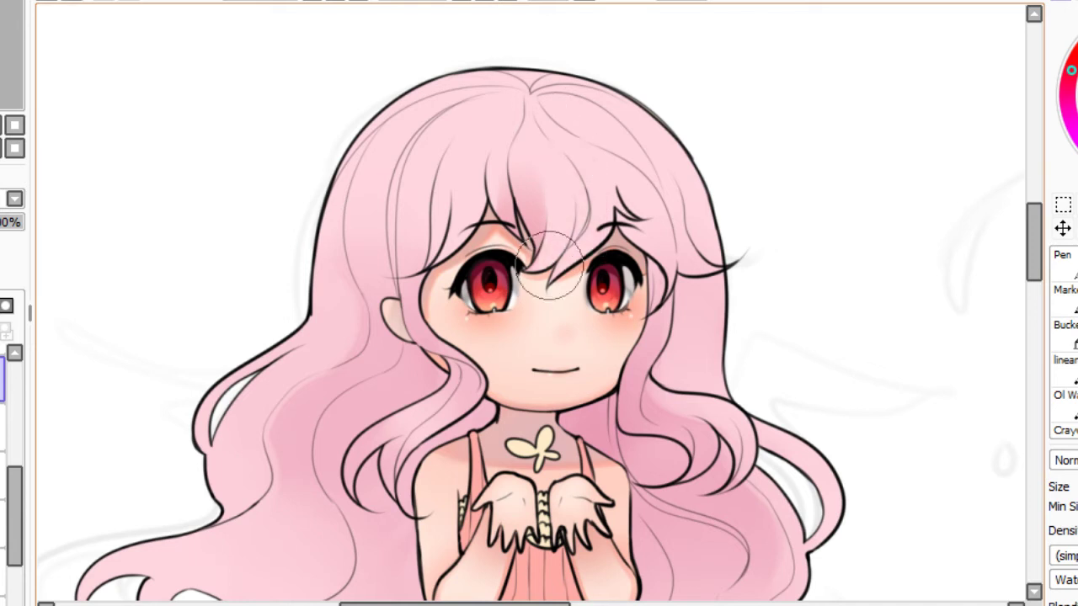
mouse_move(548, 266)
left_mouse_down()
mouse_move(571, 189)
mouse_move(542, 287)
mouse_move(543, 165)
left_mouse_up()
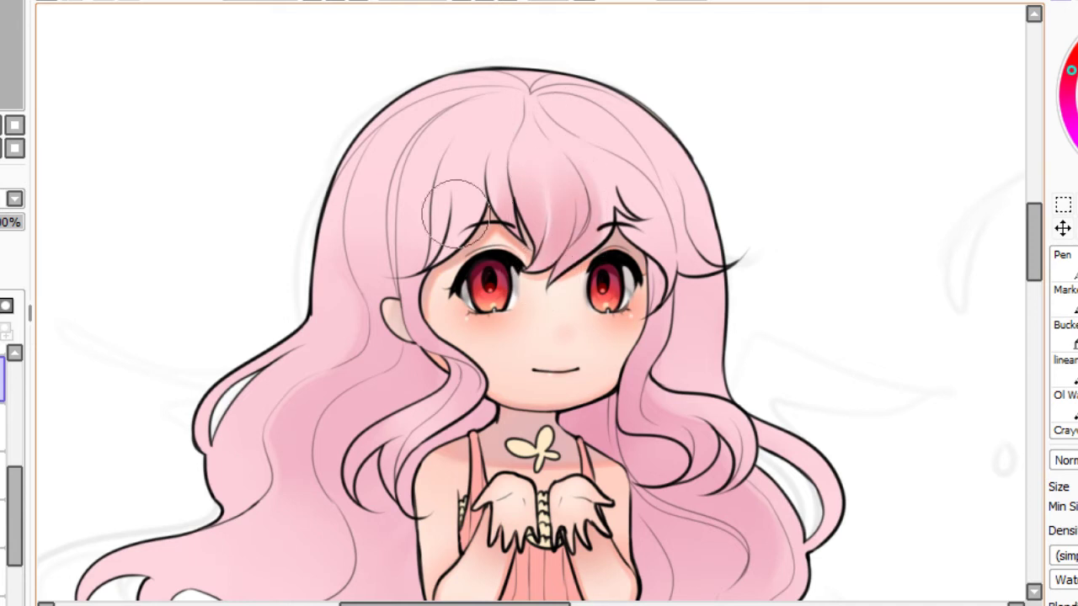
mouse_move(594, 246)
left_mouse_down()
mouse_move(591, 186)
mouse_move(613, 256)
mouse_move(584, 185)
mouse_move(594, 235)
mouse_move(647, 229)
mouse_move(665, 273)
mouse_move(631, 181)
mouse_move(648, 261)
mouse_move(621, 177)
mouse_move(671, 276)
mouse_move(679, 251)
mouse_move(674, 262)
mouse_move(691, 260)
left_mouse_up()
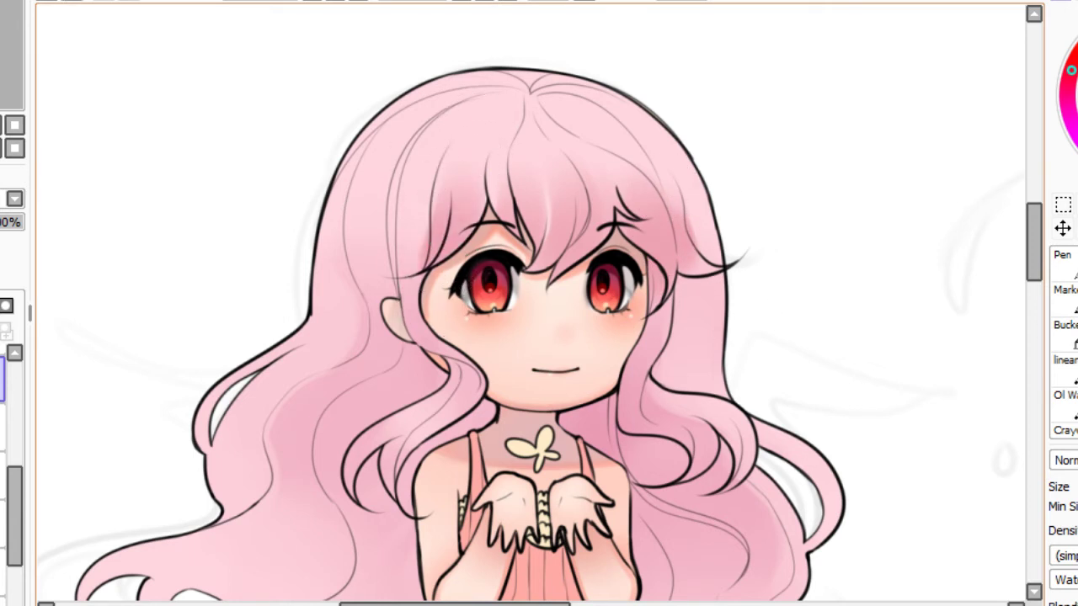
key("ctrl+z")
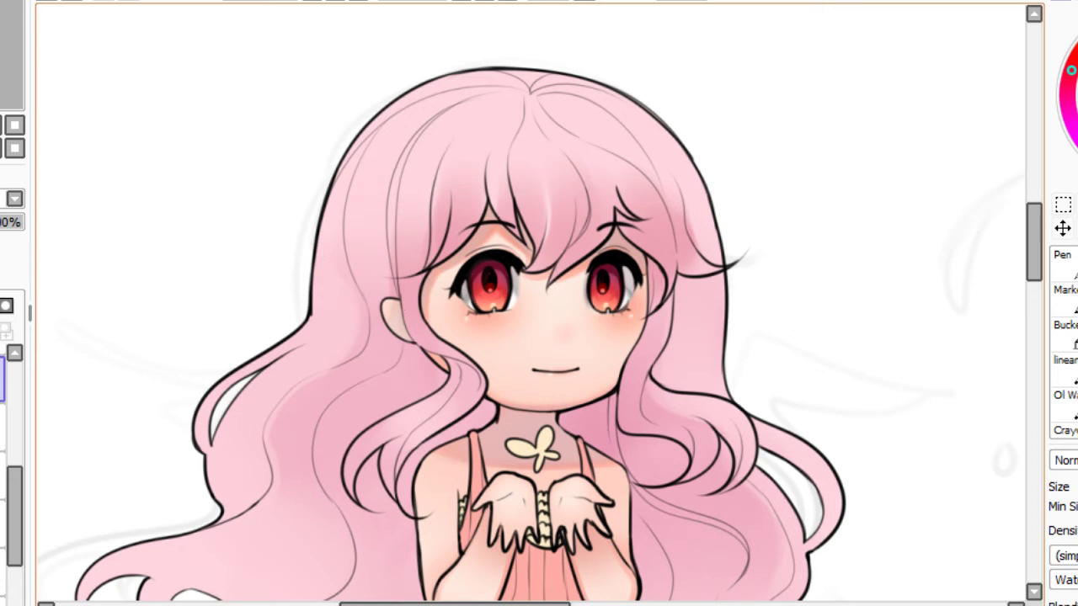
Add soft darker pink shading to the side hair around and above the left ear.
left_click_drag(384, 313, 377, 220)
key("ctrl+z")
left_click_drag(389, 318, 379, 210)
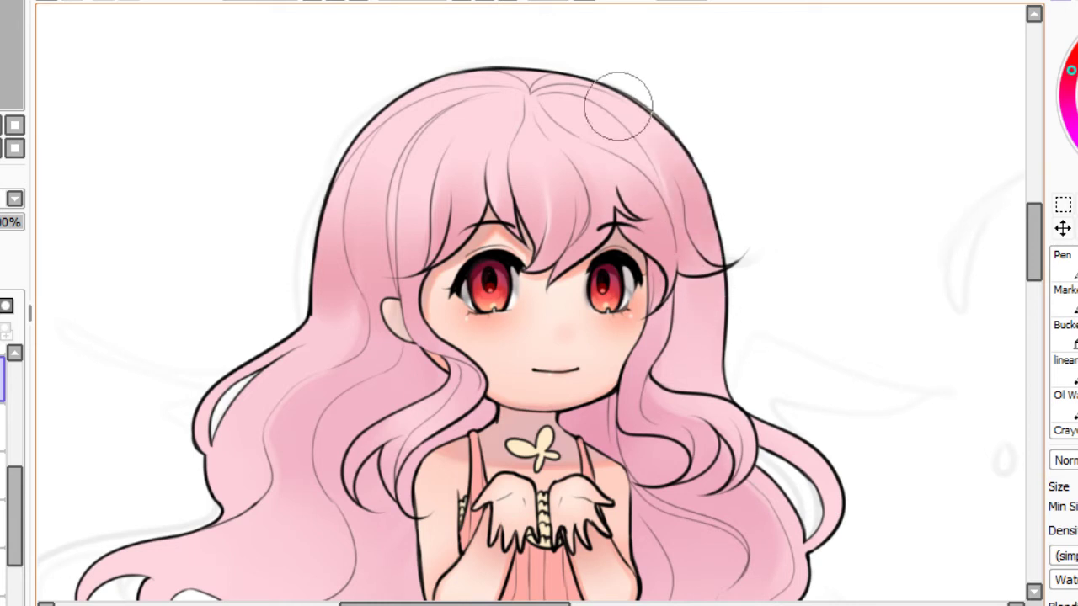
Shade the crown of the hair around the parting with darker pink, fading down toward the fringe.
mouse_move(507, 97)
left_mouse_down()
mouse_move(482, 132)
mouse_move(514, 91)
mouse_move(494, 126)
mouse_move(505, 93)
mouse_move(472, 89)
mouse_move(478, 104)
mouse_move(465, 83)
mouse_move(491, 96)
mouse_move(502, 86)
mouse_move(478, 161)
left_mouse_up()
key("ctrl+z")
key("ctrl+z")
mouse_move(508, 92)
left_mouse_down()
mouse_move(472, 167)
mouse_move(487, 104)
mouse_move(475, 85)
mouse_move(432, 112)
mouse_move(463, 88)
mouse_move(544, 101)
mouse_move(531, 91)
mouse_move(580, 144)
mouse_move(569, 115)
mouse_move(529, 82)
mouse_move(581, 154)
mouse_move(532, 87)
mouse_move(611, 110)
mouse_move(530, 92)
mouse_move(624, 131)
mouse_move(556, 114)
mouse_move(613, 154)
mouse_move(586, 113)
mouse_move(522, 113)
mouse_move(551, 170)
mouse_move(533, 114)
mouse_move(551, 150)
mouse_move(541, 103)
mouse_move(549, 144)
mouse_move(544, 125)
mouse_move(498, 116)
mouse_move(498, 136)
mouse_move(506, 105)
mouse_move(488, 151)
mouse_move(530, 109)
mouse_move(523, 102)
mouse_move(640, 101)
mouse_move(565, 76)
mouse_move(652, 106)
mouse_move(492, 75)
mouse_move(509, 117)
mouse_move(571, 117)
mouse_move(546, 104)
mouse_move(572, 118)
left_mouse_up()
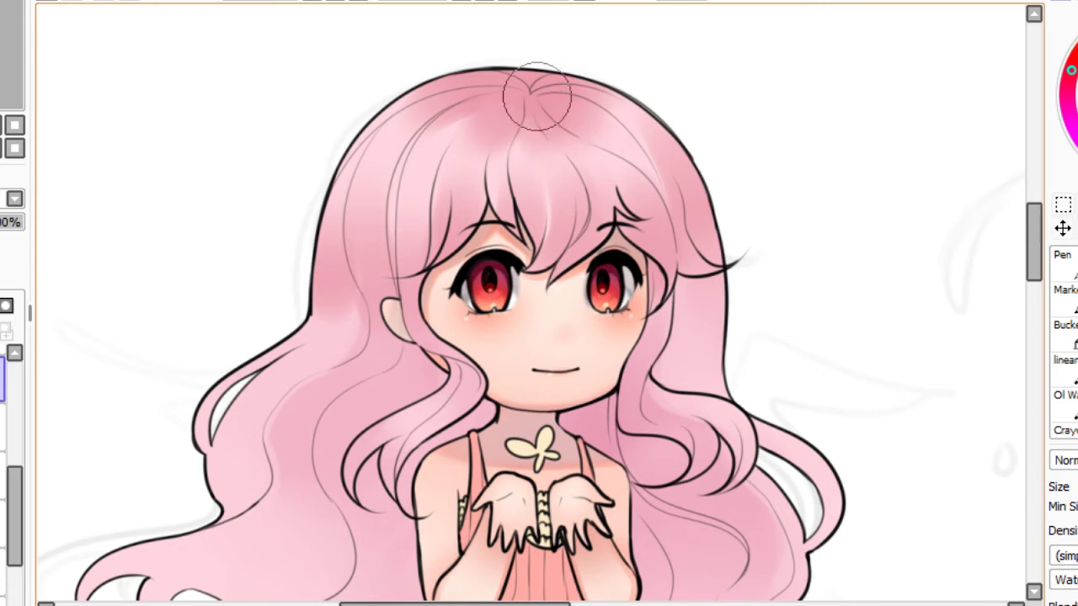
Examine the girl's hair shading up close and on the whole figure beside the dark-haired boy.
scroll(538, 308, "down", 2)
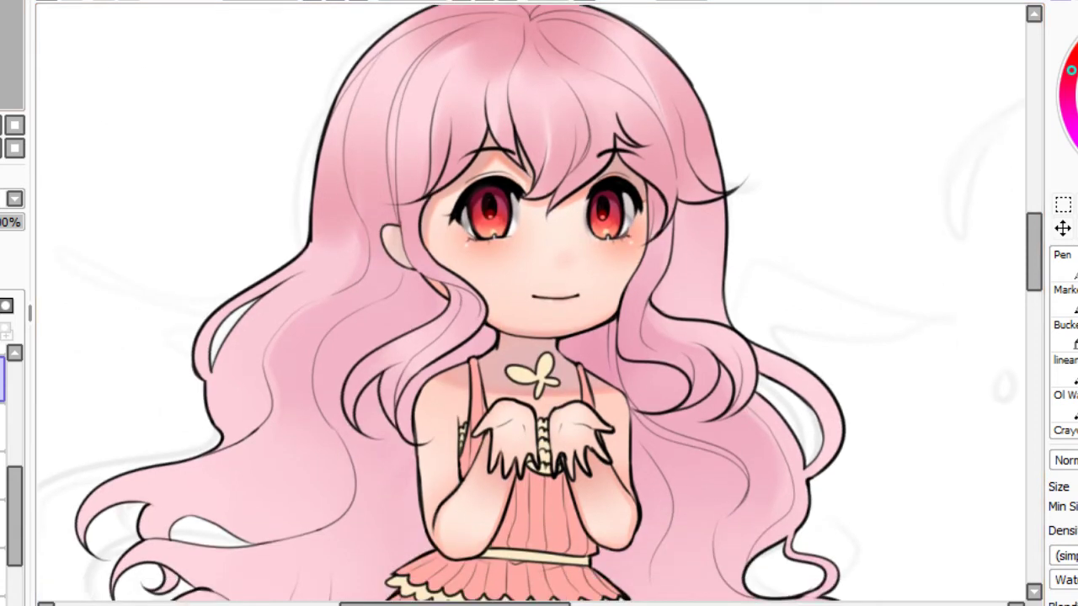
scroll(531, 303, "up", 1)
scroll(531, 303, "down", 6)
scroll(531, 303, "up", 3)
left_click_drag(531, 303, 618, 421)
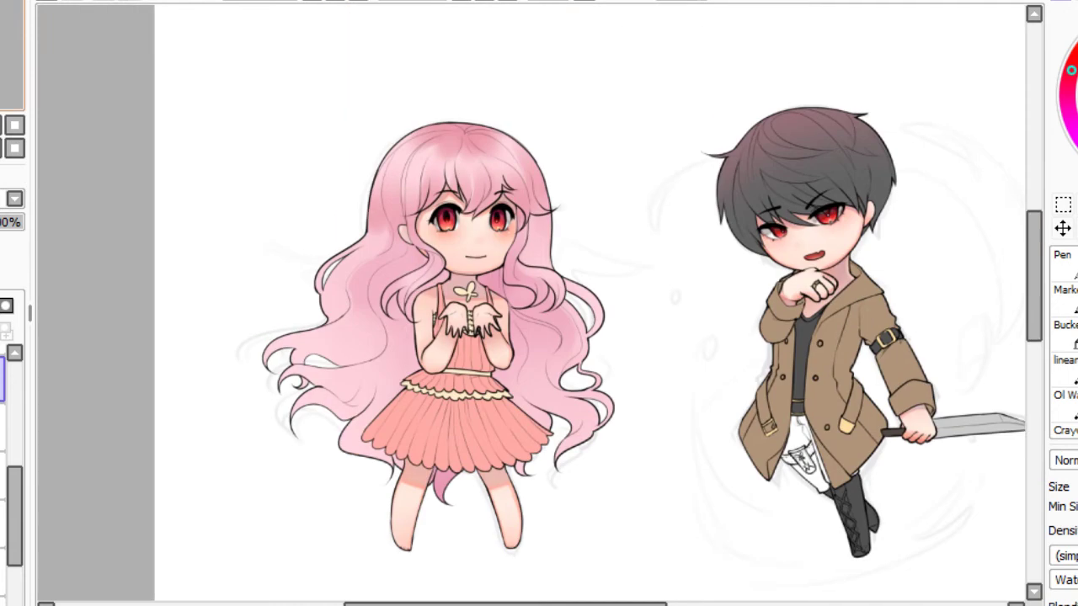
left_click_drag(344, 376, 356, 386)
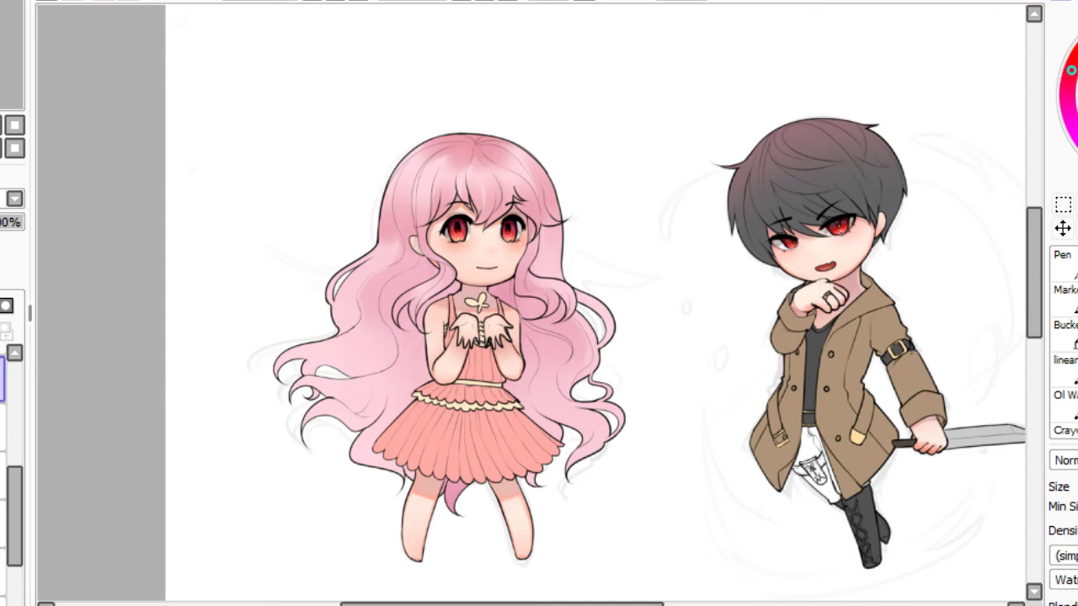
scroll(469, 232, "down", 1)
scroll(469, 232, "up", 4)
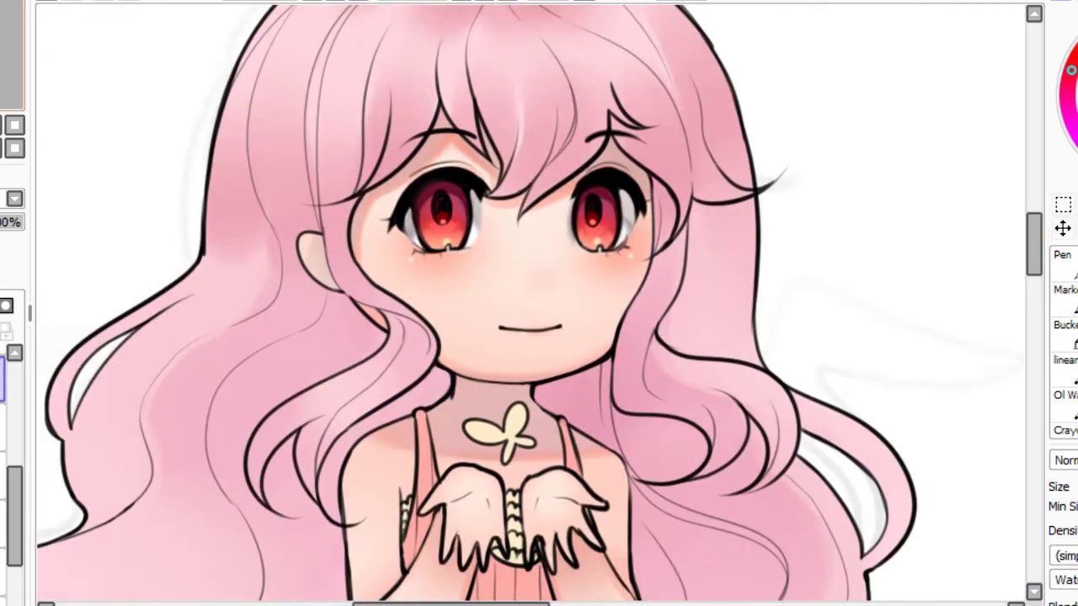
Reduce the brush size by three steps for finer shading on the crown of the girl's hair.
mouse_move(469, 231)
left_mouse_down()
mouse_move(633, 463)
mouse_move(602, 495)
left_mouse_up()
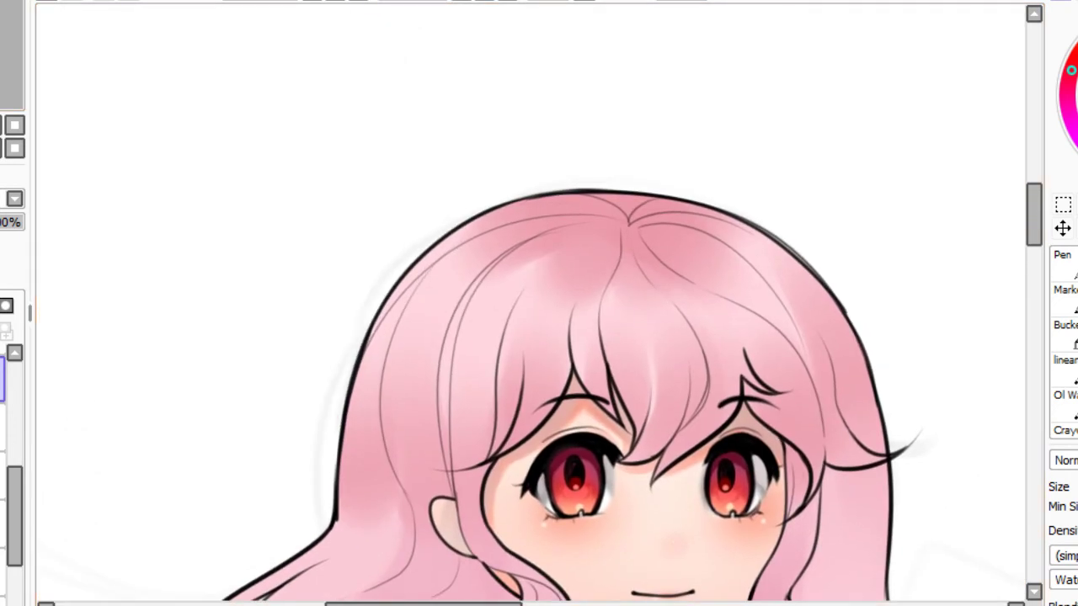
scroll(531, 311, "up", 2)
key("bracketleft")
key("bracketleft")
key("bracketleft")
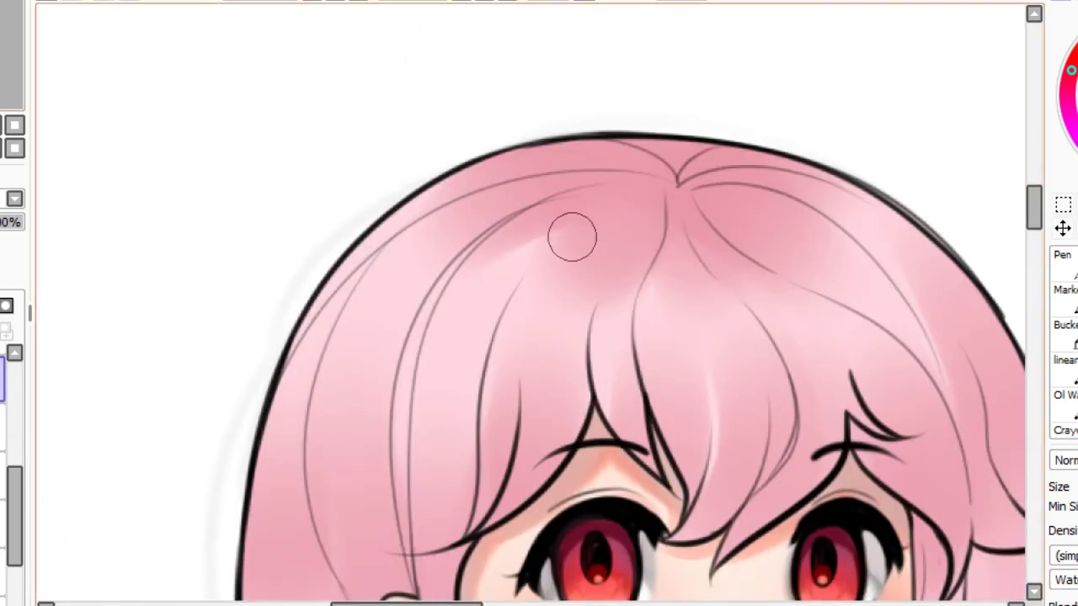
left_click_drag(583, 225, 525, 330)
key("ctrl+z")
left_click_drag(649, 192, 483, 277)
key("ctrl+z")
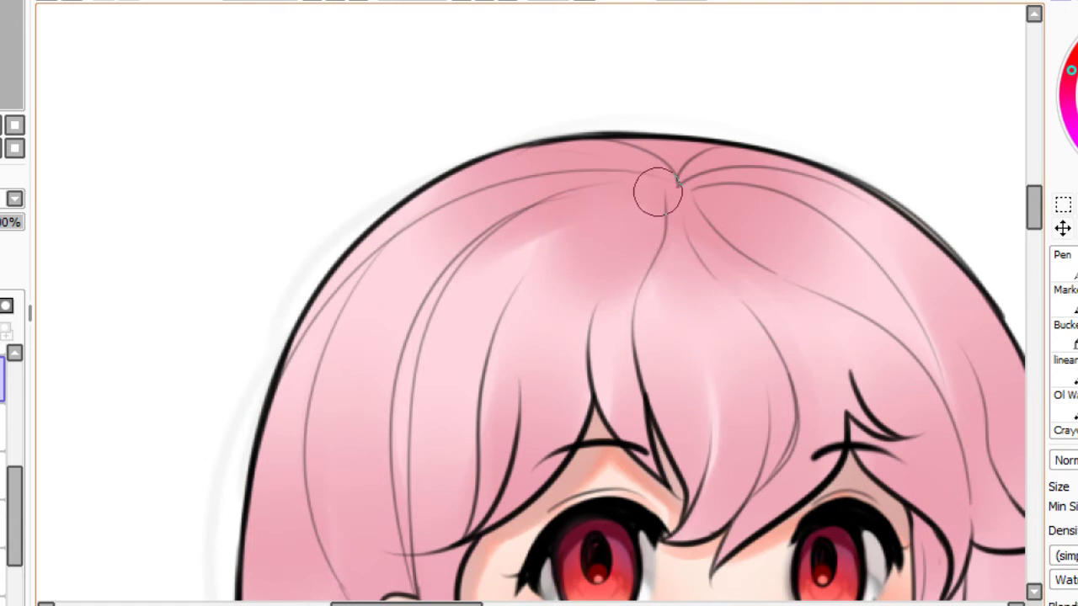
left_click_drag(657, 191, 474, 261)
key("ctrl+z")
mouse_move(663, 188)
left_mouse_down()
mouse_move(566, 202)
mouse_move(460, 330)
left_mouse_up()
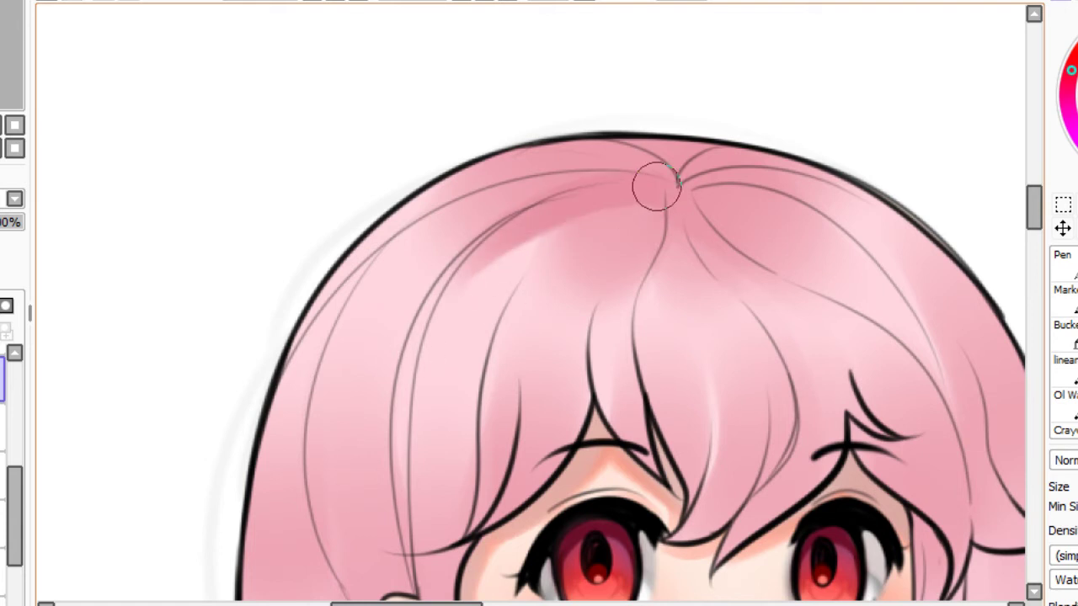
mouse_move(656, 187)
left_mouse_down()
mouse_move(440, 209)
mouse_move(399, 232)
left_mouse_up()
key("ctrl+z")
key("ctrl+z")
key("ctrl+z")
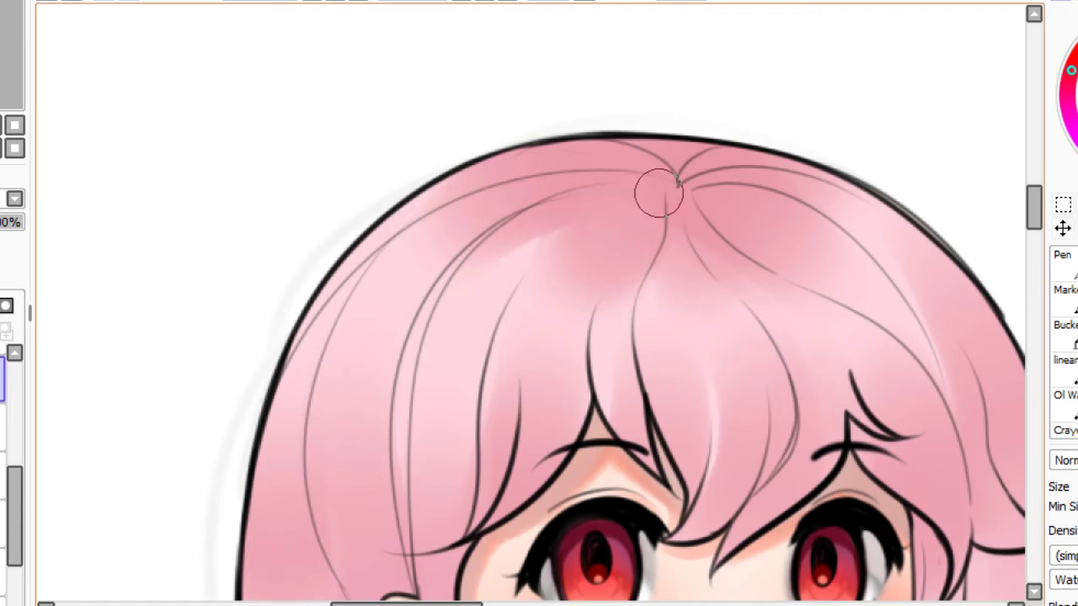
Paint a darker pink shadow from the parting along the upper strand on the left side of the crown.
mouse_move(659, 193)
left_mouse_down()
mouse_move(525, 193)
mouse_move(298, 389)
left_mouse_up()
key("ctrl+z")
mouse_move(654, 180)
left_mouse_down()
mouse_move(537, 185)
mouse_move(400, 402)
left_mouse_up()
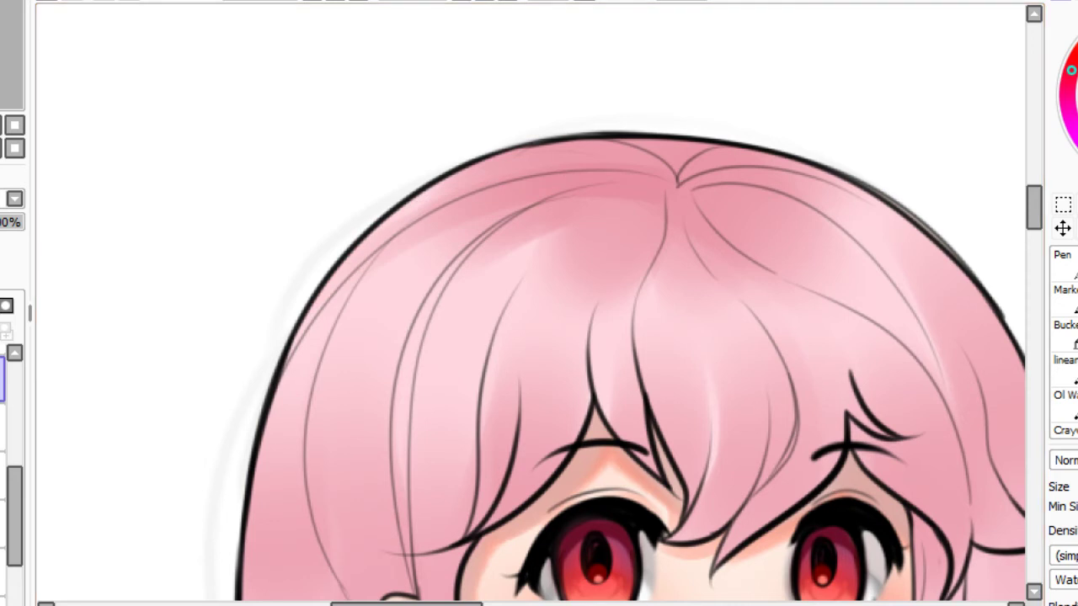
key("ctrl+z")
left_click_drag(623, 193, 399, 238)
key("ctrl+z")
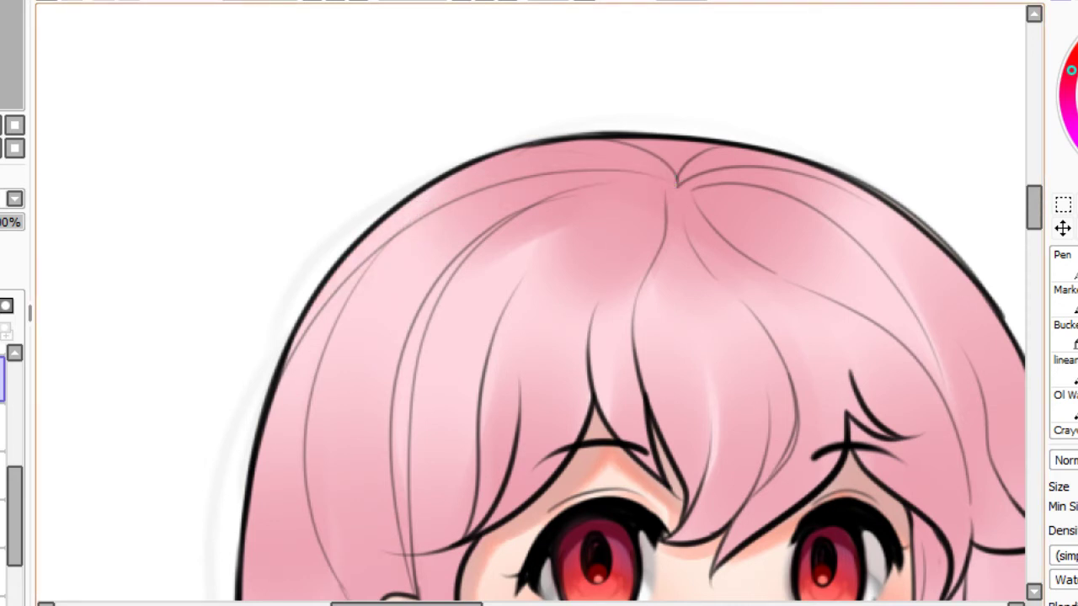
left_click_drag(661, 188, 341, 282)
key("ctrl+z")
mouse_move(655, 183)
left_mouse_down()
mouse_move(564, 177)
mouse_move(426, 221)
left_mouse_up()
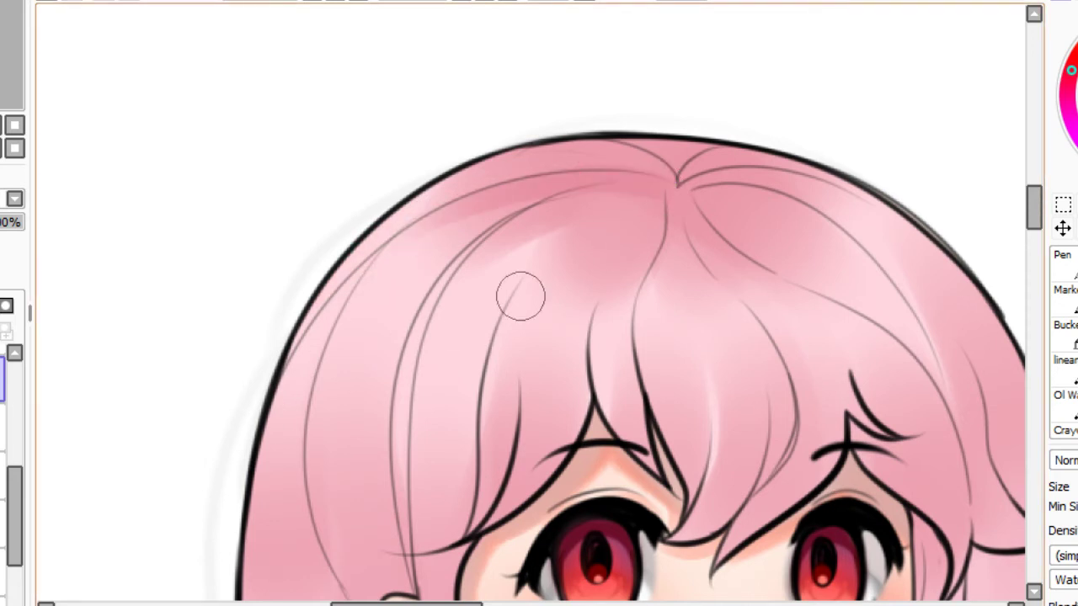
Paint a darker pink shadow from the parting along the curved strand on the right side of the crown.
left_click_drag(659, 193, 842, 173)
key("ctrl+z")
mouse_move(661, 190)
left_mouse_down()
mouse_move(699, 171)
mouse_move(988, 264)
left_mouse_up()
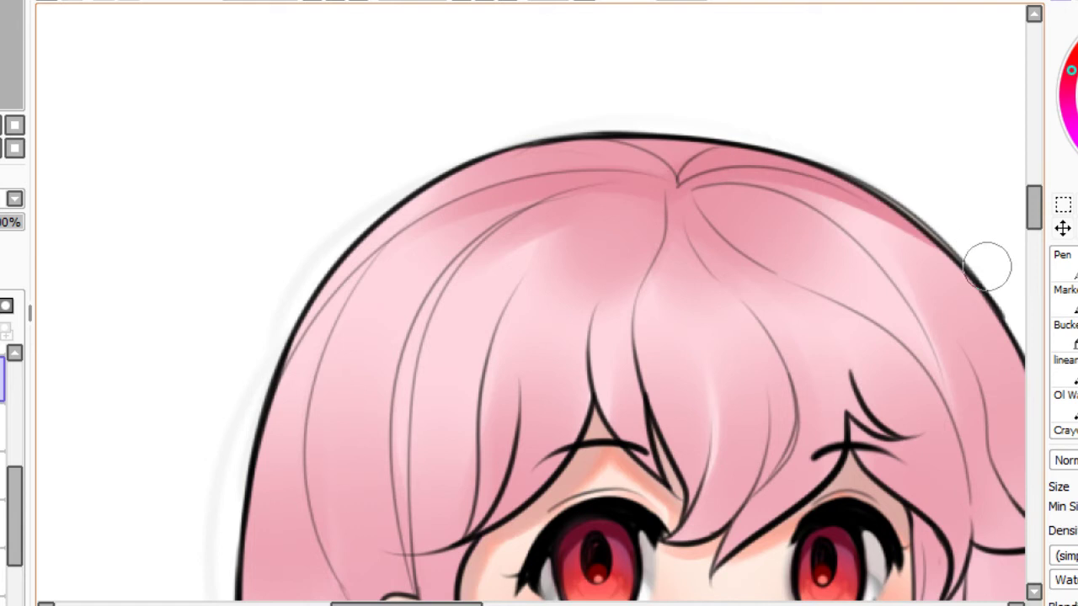
key("ctrl+z")
mouse_move(668, 198)
left_mouse_down()
mouse_move(876, 241)
mouse_move(733, 190)
mouse_move(951, 406)
mouse_move(839, 233)
mouse_move(905, 292)
left_mouse_up()
key("ctrl+z")
key("ctrl+z")
left_click_drag(679, 196, 806, 312)
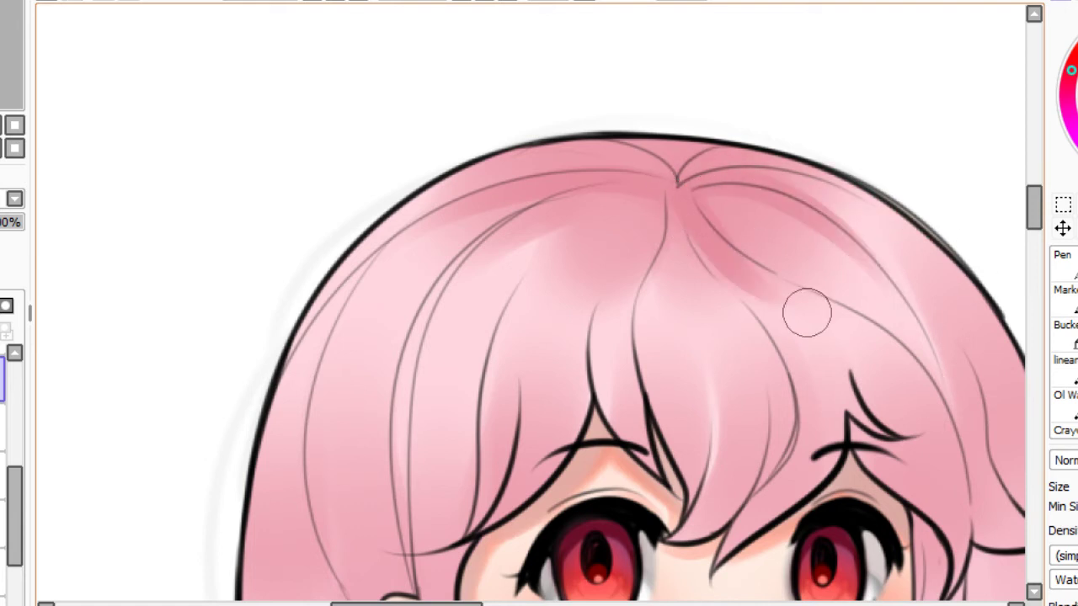
key("ctrl+z")
key("ctrl+z")
mouse_move(674, 192)
left_mouse_down()
mouse_move(752, 310)
mouse_move(687, 220)
mouse_move(785, 337)
left_mouse_up()
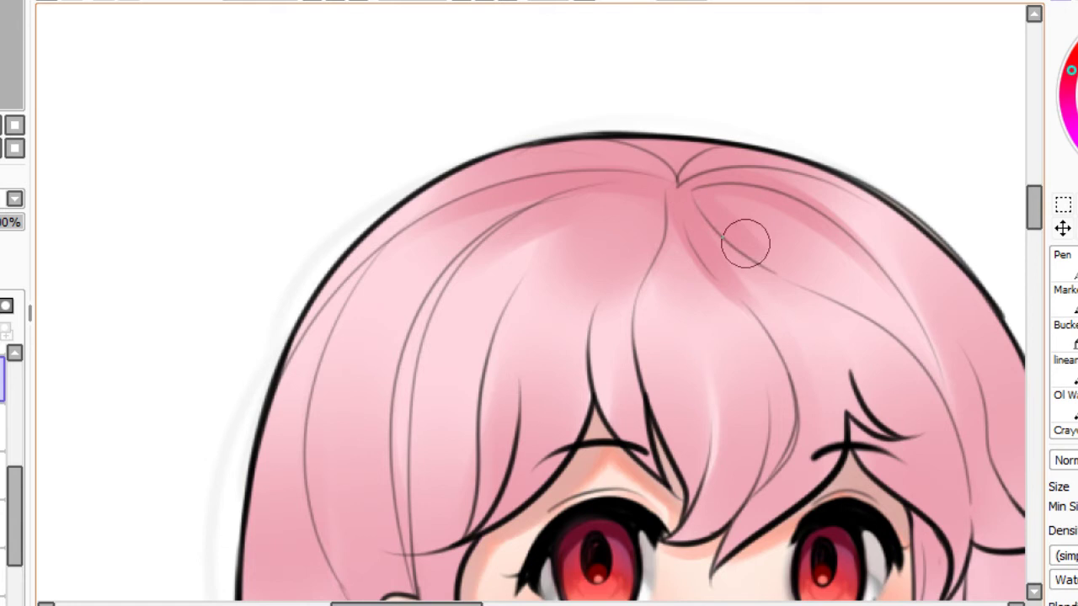
Add short, darker pink shadow strokes along the strand lines just below and right of the parting.
left_click_drag(680, 189, 974, 407)
key("ctrl+z")
mouse_move(679, 196)
left_mouse_down()
mouse_move(861, 328)
mouse_move(972, 479)
left_mouse_up()
key("ctrl+z")
mouse_move(691, 176)
left_mouse_down()
mouse_move(746, 259)
mouse_move(961, 478)
left_mouse_up()
key("ctrl+z")
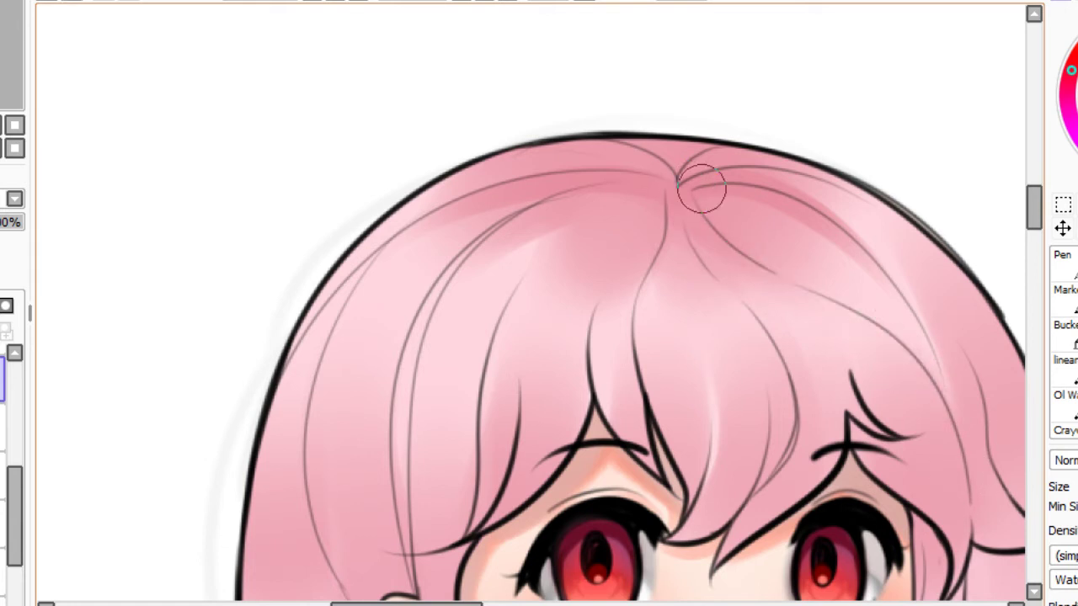
mouse_move(680, 181)
left_mouse_down()
mouse_move(708, 217)
mouse_move(838, 263)
left_mouse_up()
left_click_drag(691, 202, 978, 433)
key("ctrl+z")
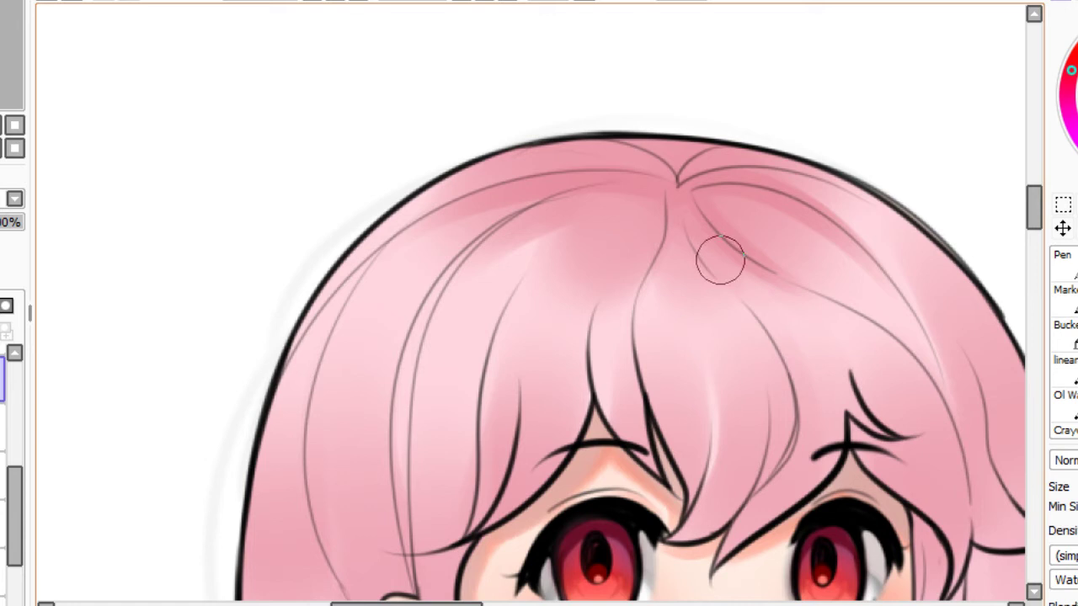
key("ctrl+z")
mouse_move(676, 196)
left_mouse_down()
mouse_move(722, 296)
mouse_move(714, 280)
left_mouse_up()
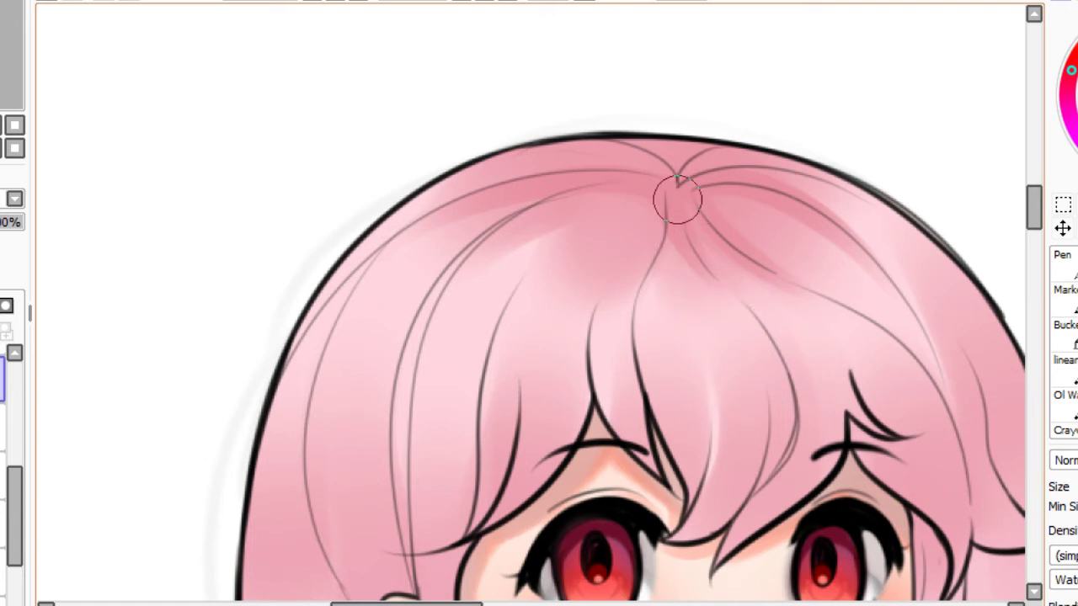
left_click_drag(679, 202, 810, 415)
key("ctrl+z")
key("ctrl+z")
mouse_move(671, 194)
left_mouse_down()
mouse_move(709, 276)
mouse_move(727, 286)
mouse_move(740, 523)
left_mouse_up()
key("ctrl+z")
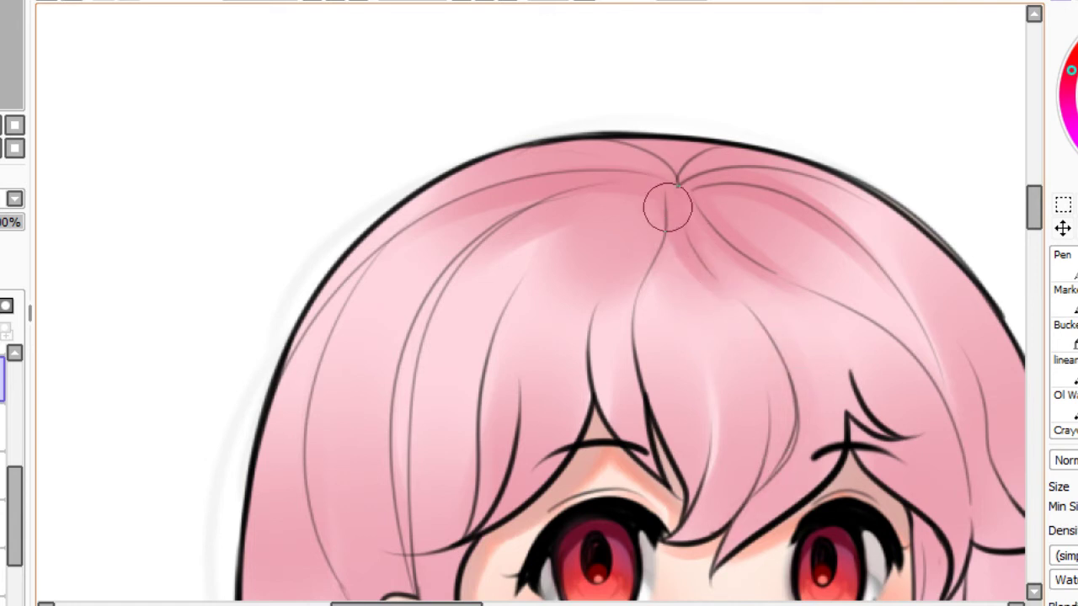
Shade both sides of the central strand line running down from the parting into the fringe with darker pink.
left_click_drag(660, 194, 652, 292)
key("ctrl+z")
left_click_drag(657, 191, 660, 279)
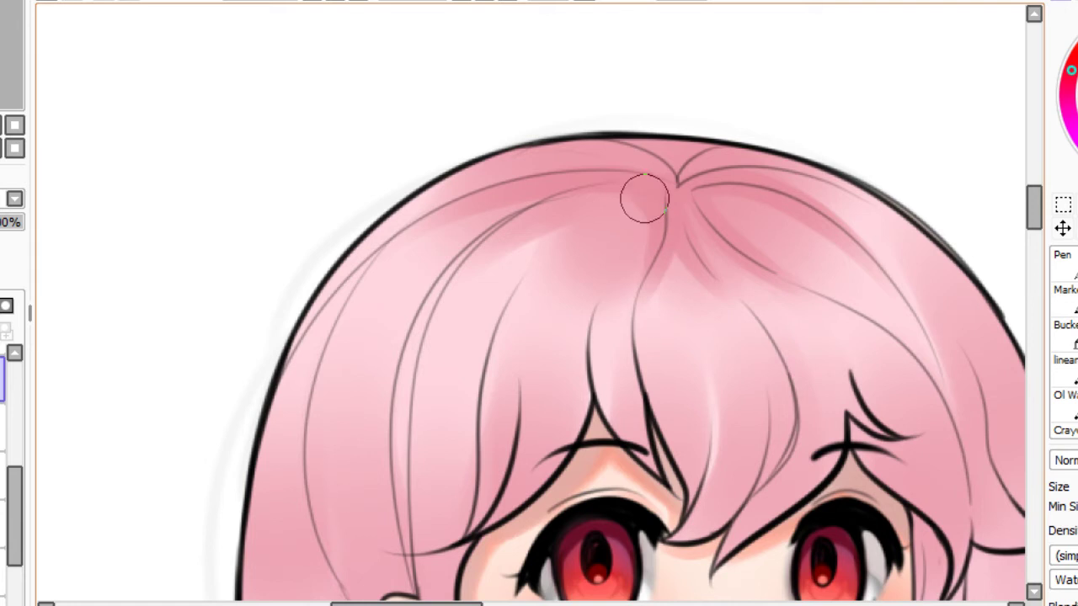
left_click_drag(659, 233, 639, 346)
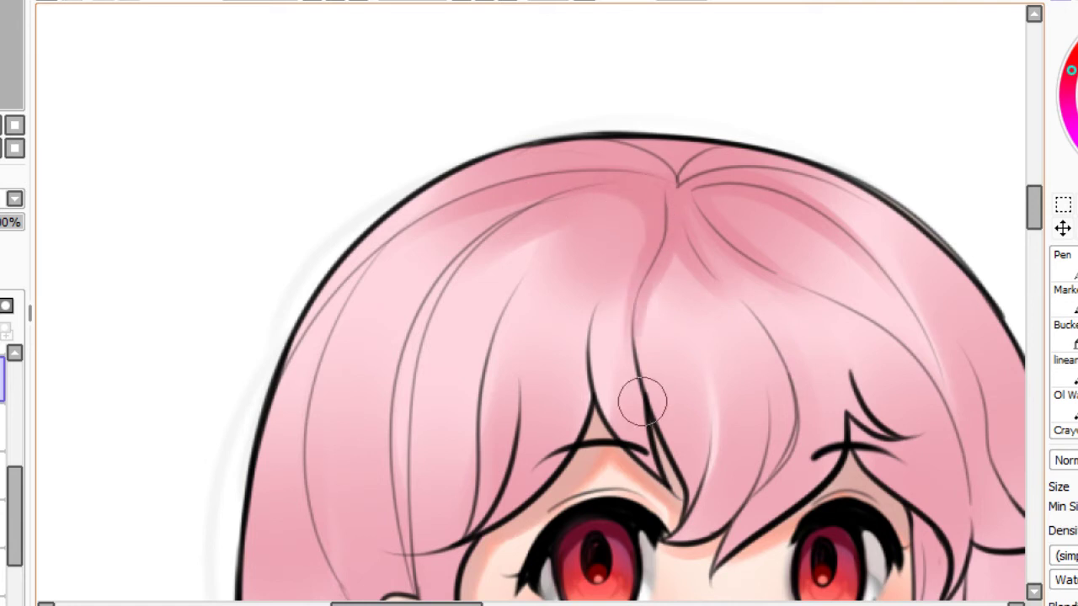
key("ctrl+z")
left_click_drag(661, 257, 645, 359)
key("ctrl+z")
key("ctrl+z")
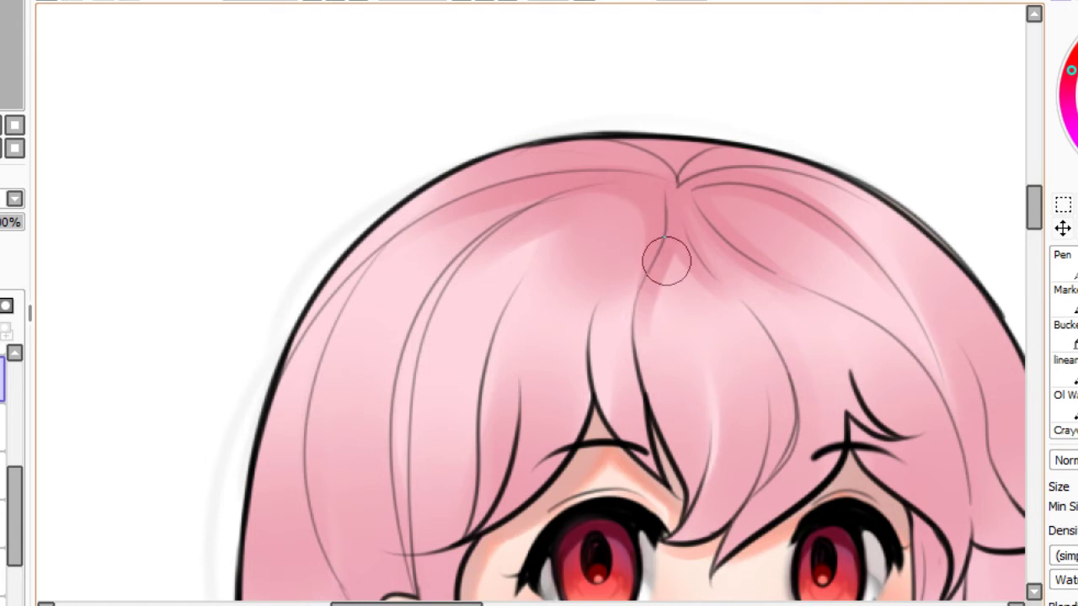
Deepen the pink shadow at the root of the fringe just left of the parting.
left_click_drag(666, 210, 505, 248)
key("ctrl+z")
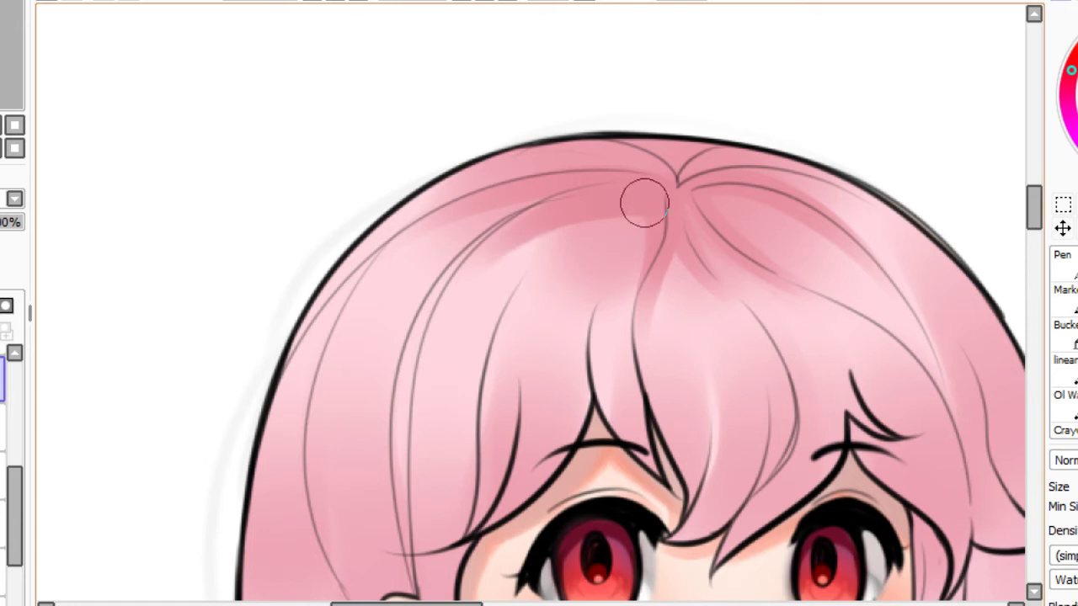
key("ctrl+z")
left_click_drag(660, 204, 491, 238)
key("ctrl+z")
left_click_drag(649, 205, 482, 250)
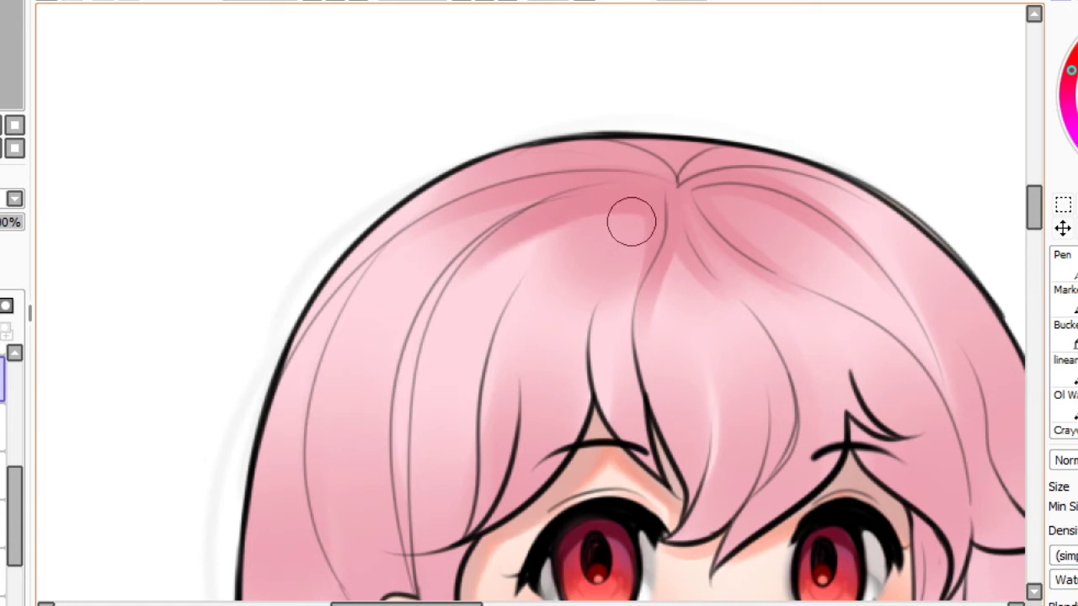
key("ctrl+z")
mouse_move(653, 218)
left_mouse_down()
mouse_move(602, 242)
mouse_move(649, 202)
mouse_move(597, 252)
left_mouse_up()
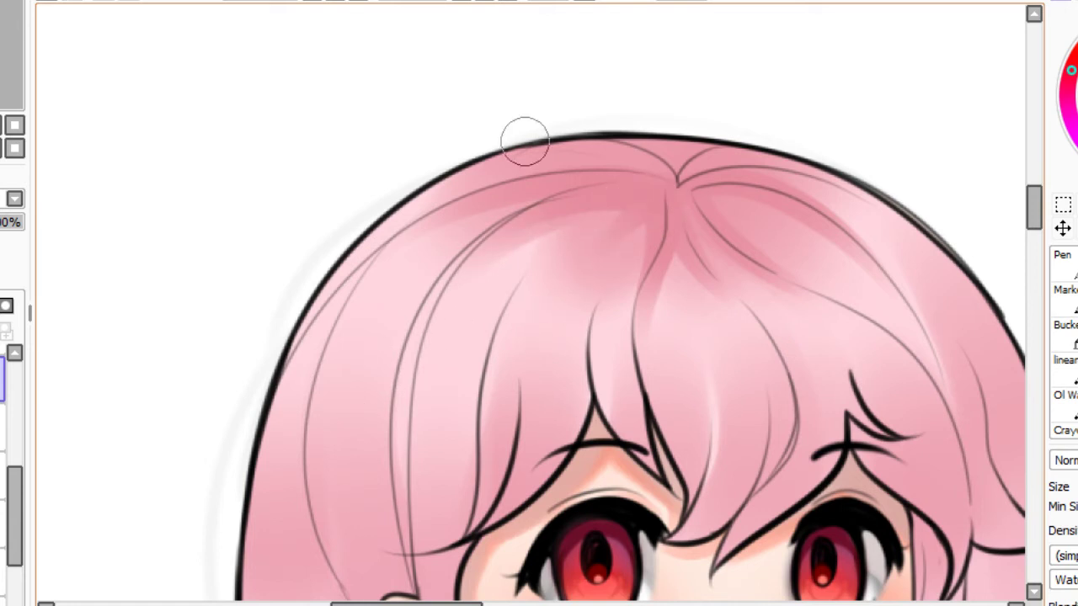
Paint a darker pink shadow from the parting along the outer right edge of the crown.
left_click_drag(681, 192, 804, 169)
key("ctrl+z")
left_click_drag(699, 183, 942, 248)
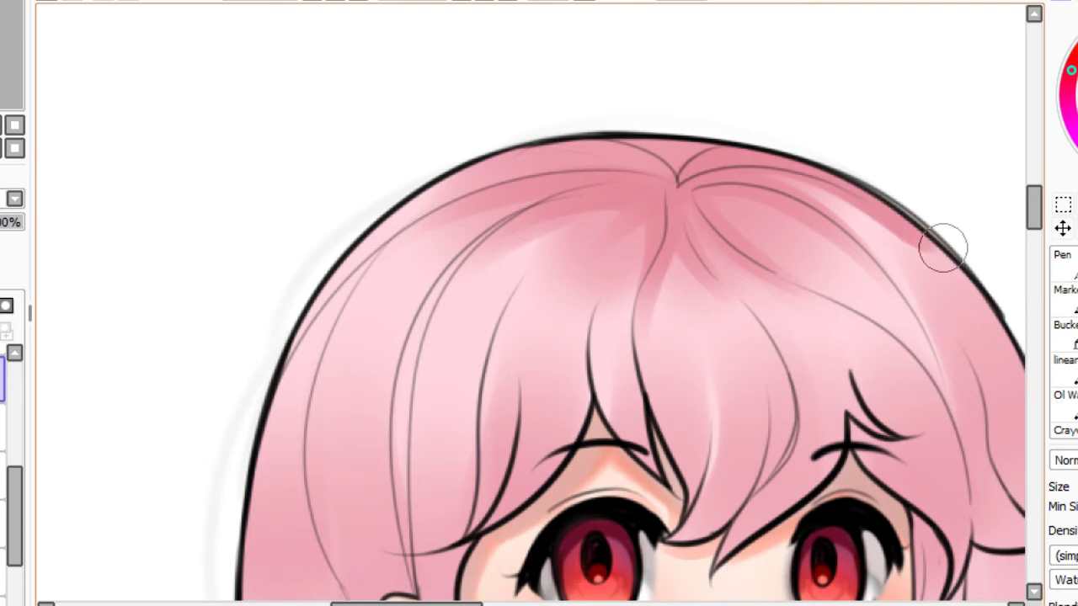
key("ctrl+z")
left_click_drag(695, 171, 933, 241)
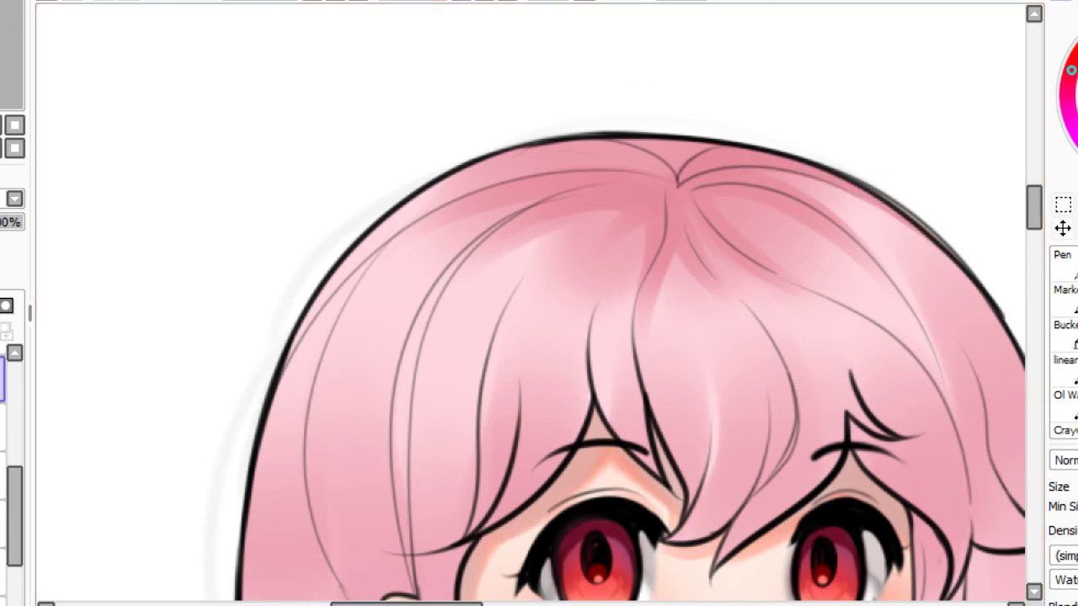
Shade the inner fold of the curled side lock below the ear with darker pink, keeping its outer strand lighter.
key("Home")
key("Page_Up")
key("Page_Up")
left_click_drag(506, 252, 622, 401)
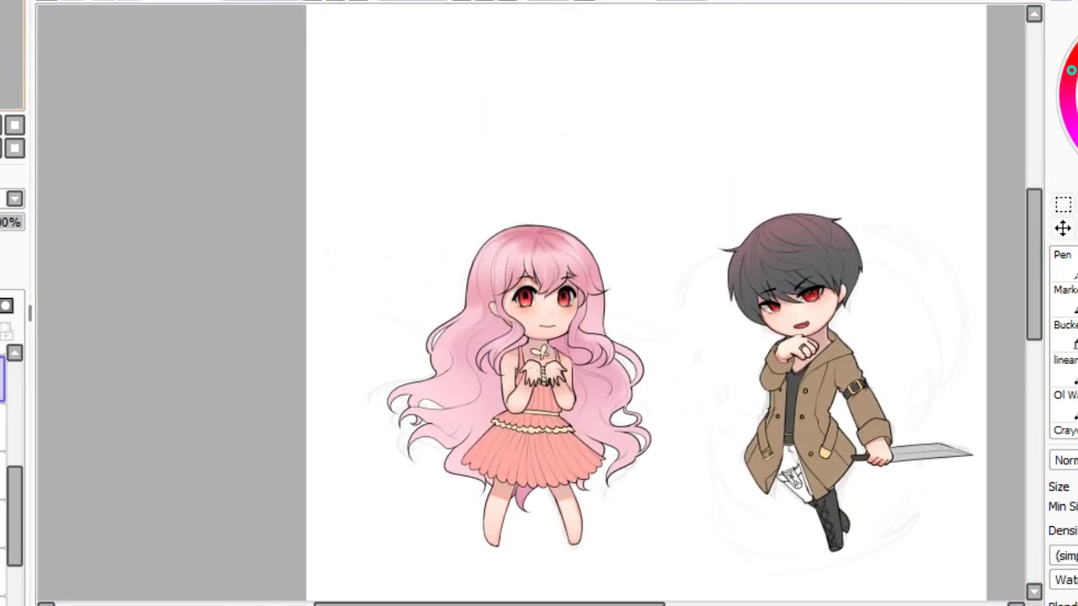
scroll(539, 303, "up", 6)
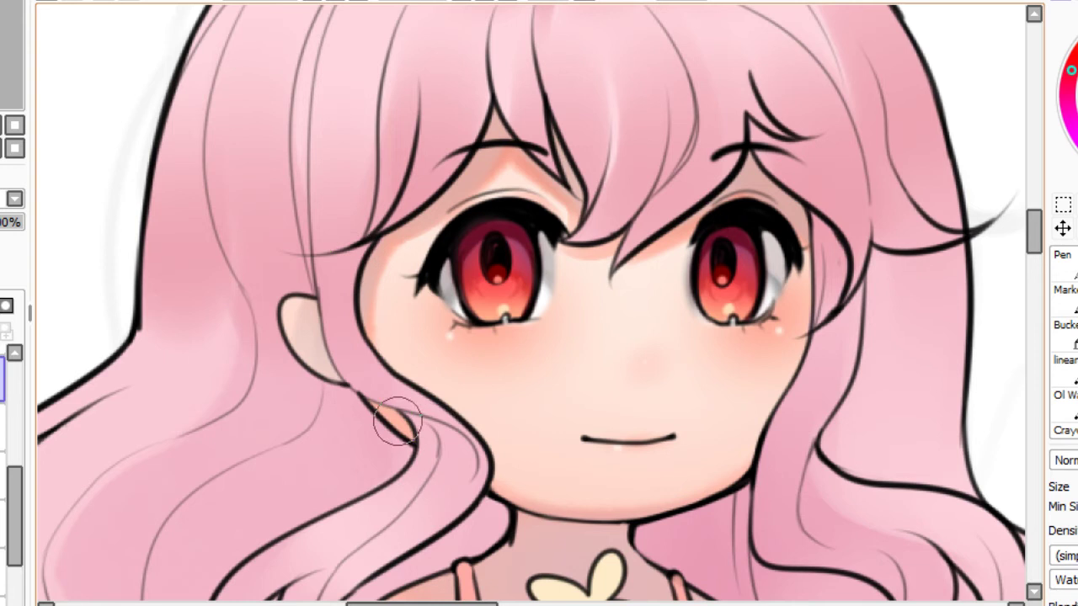
left_click_drag(399, 419, 487, 503)
key("ctrl+z")
left_click_drag(416, 424, 473, 476)
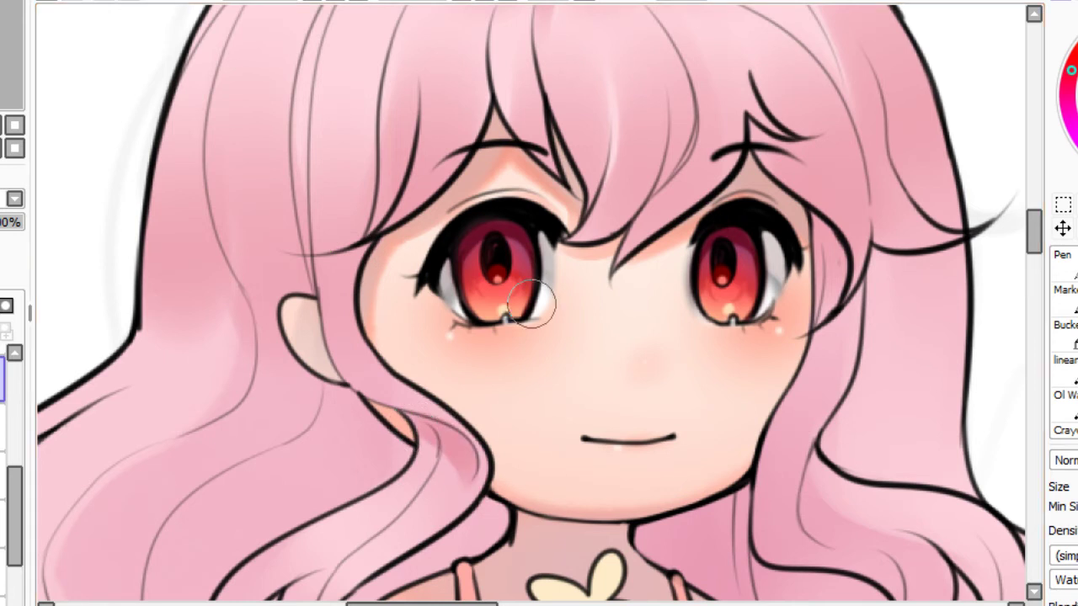
left_click_drag(417, 425, 450, 502)
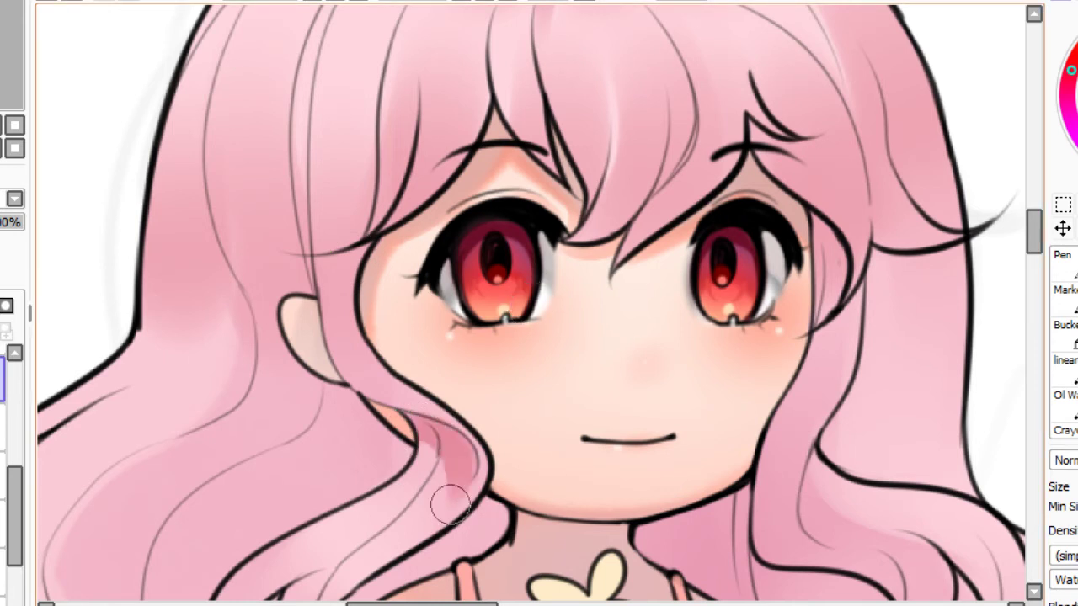
left_click_drag(431, 442, 435, 515)
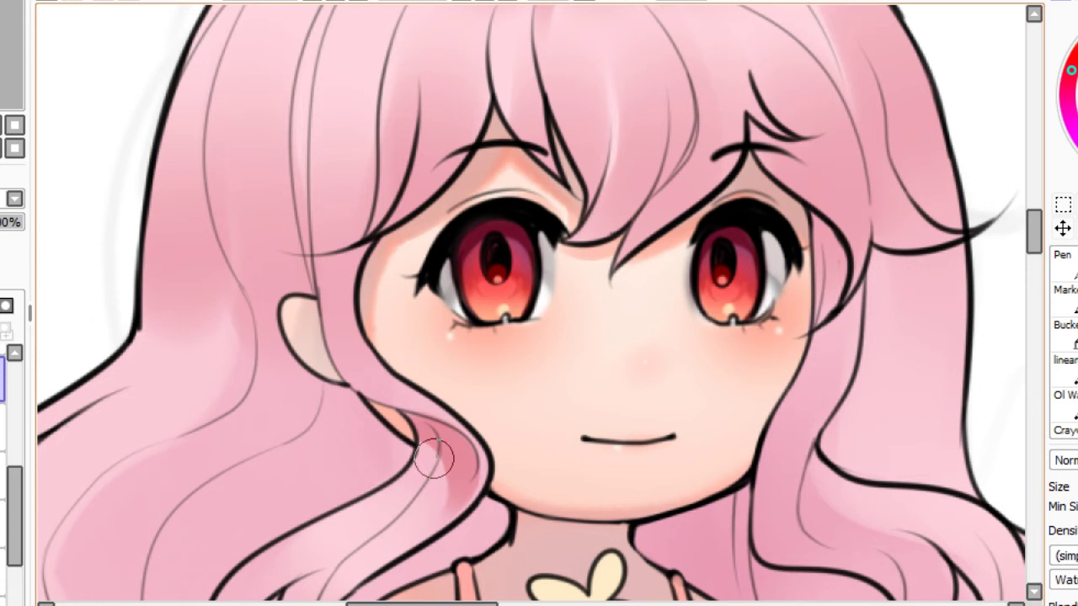
left_click_drag(434, 425, 419, 492)
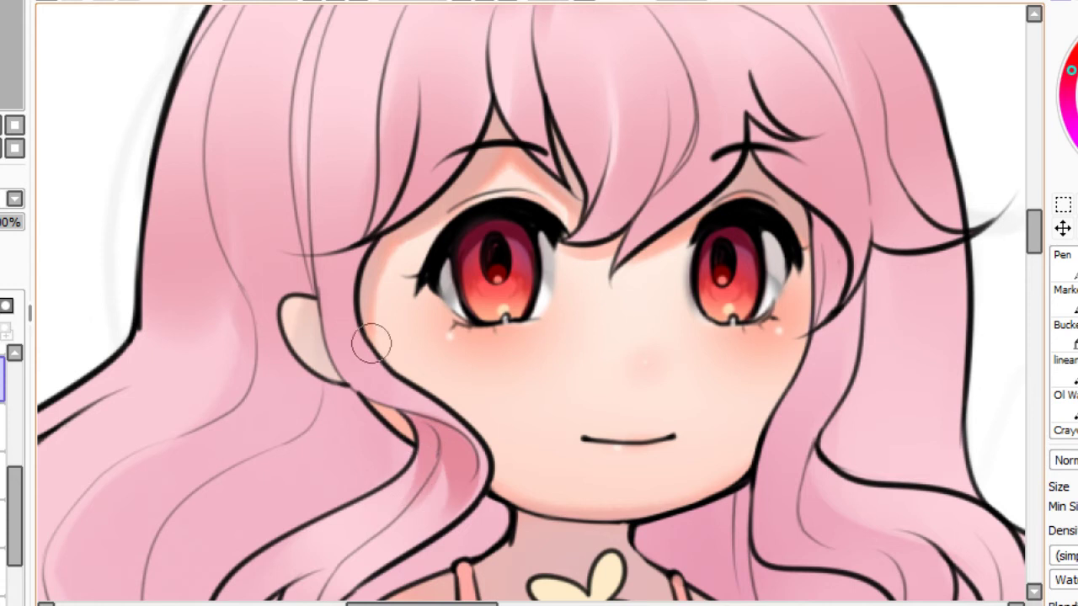
Paint a darker pink shadow on the side lock between the ear and face, tapering upward under the fringe.
left_click_drag(394, 372, 341, 304)
key("ctrl+z")
mouse_move(329, 255)
left_mouse_down()
mouse_move(383, 367)
mouse_move(350, 324)
mouse_move(387, 369)
mouse_move(341, 194)
left_mouse_up()
key("ctrl+z")
key("ctrl+z")
left_click_drag(374, 351, 330, 189)
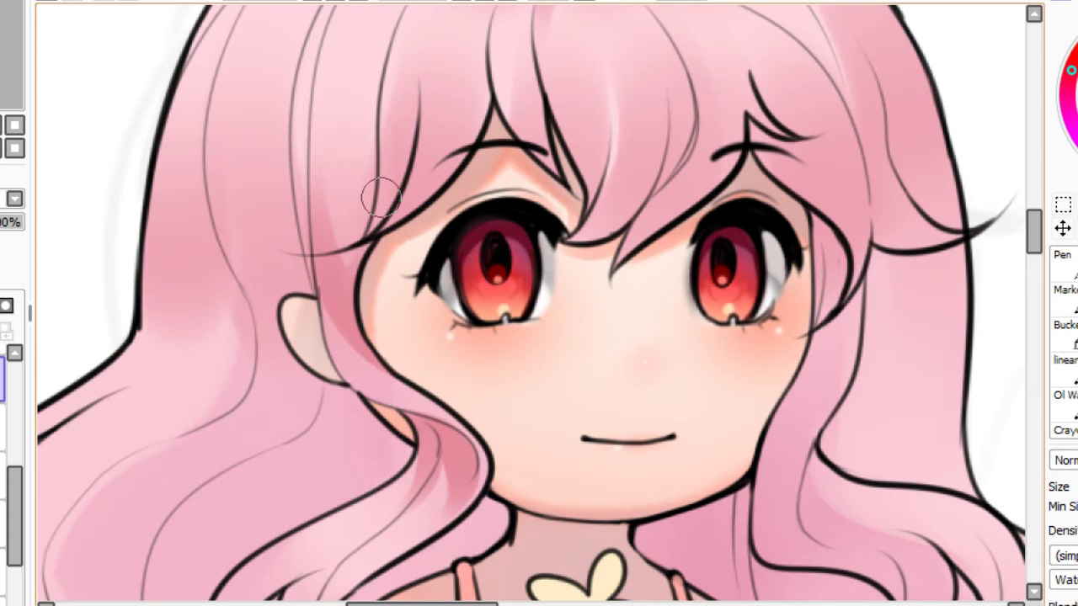
left_click_drag(355, 298, 305, 73)
key("ctrl+z")
left_click_drag(338, 287, 310, 75)
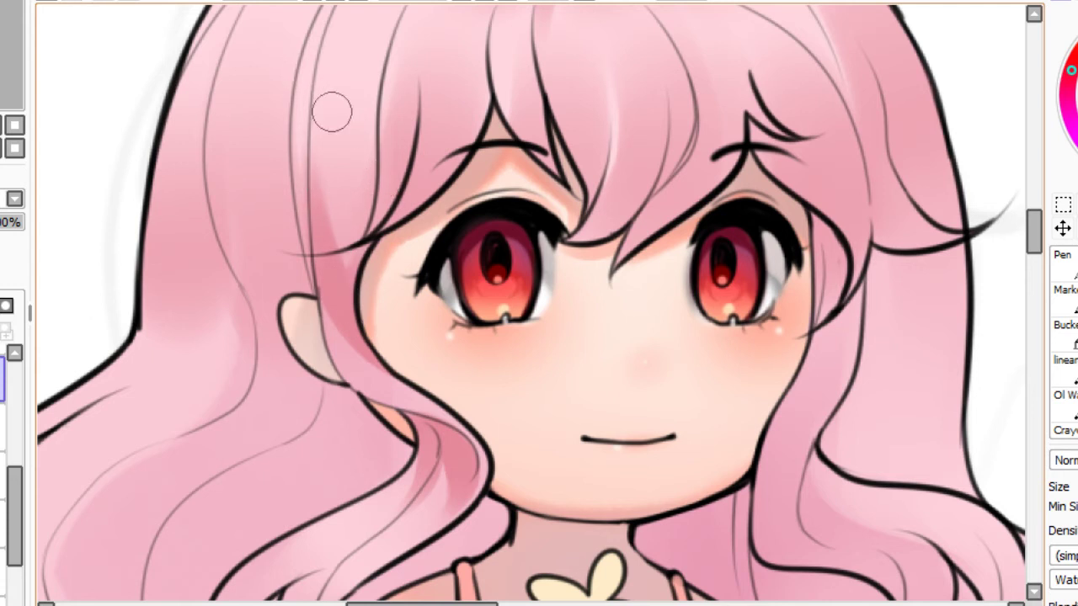
Paint a small darker pink shadow on the right side lock just beneath the fringe tip beside the eye.
left_click_drag(818, 228, 847, 345)
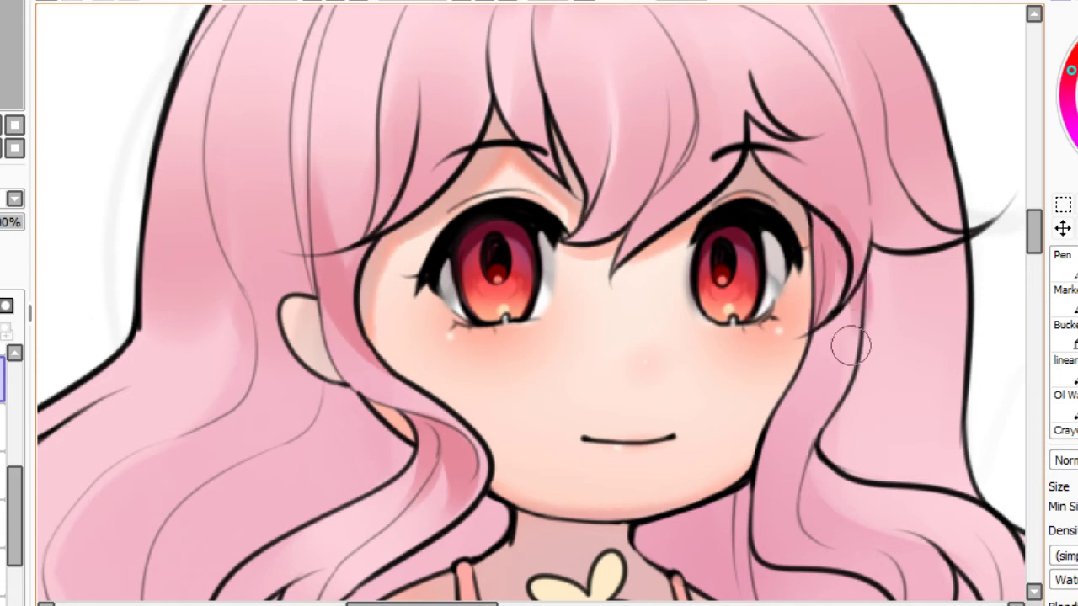
key("ctrl+z")
left_click_drag(831, 247, 847, 331)
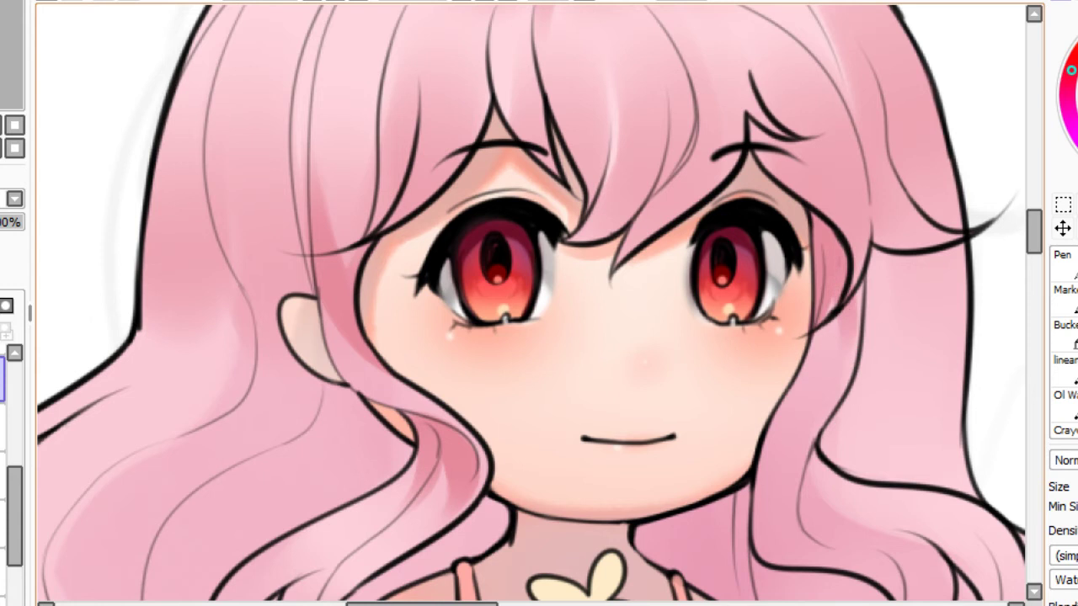
key("ctrl+z")
left_click_drag(826, 238, 820, 311)
Shade the right back hair with darker pink beneath the outward-flicked fringe strand, continuing down along its outer edge.
mouse_move(866, 276)
left_mouse_down()
mouse_move(766, 359)
mouse_move(872, 257)
mouse_move(986, 239)
left_mouse_up()
key("ctrl+z")
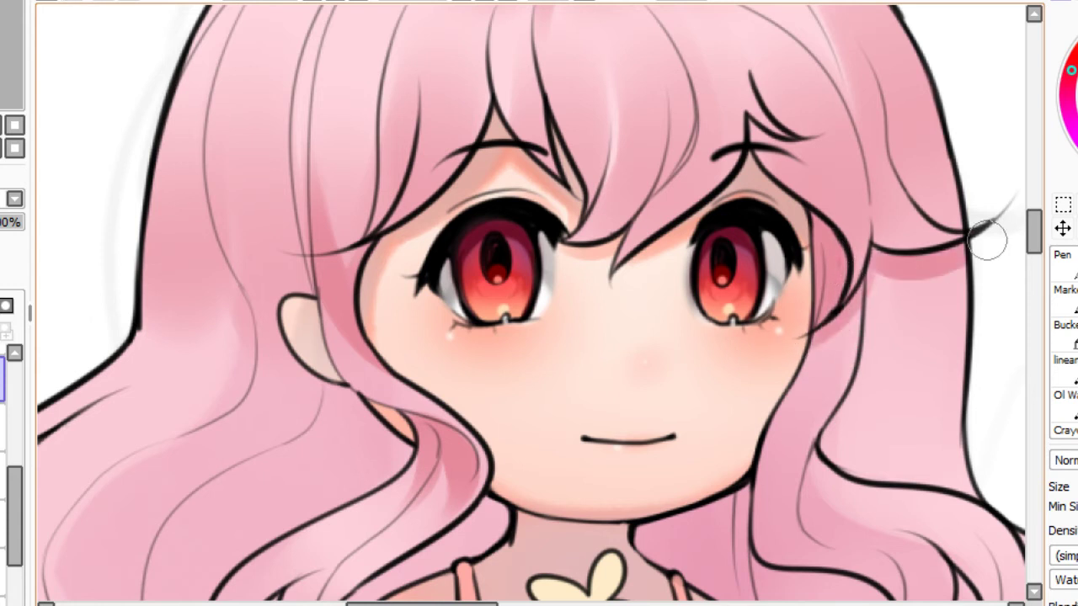
left_click_drag(865, 283, 880, 433)
key("ctrl+z")
left_click_drag(870, 253, 874, 391)
left_click_drag(944, 268, 953, 438)
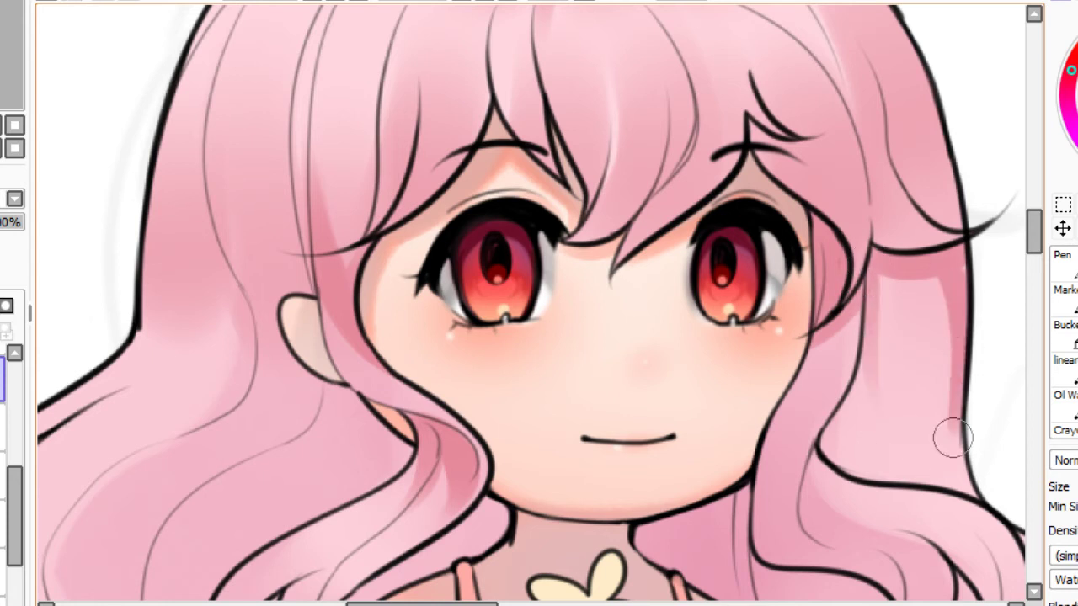
key("ctrl+z")
mouse_move(912, 276)
left_mouse_down()
mouse_move(979, 298)
mouse_move(973, 333)
left_mouse_up()
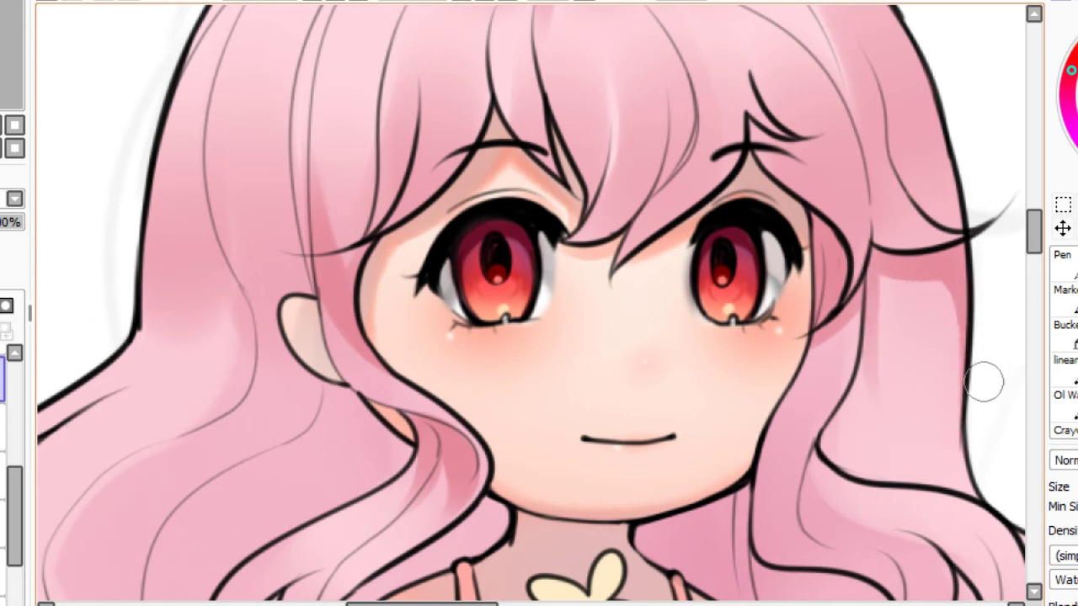
Paint a tapered darker pink shadow on the right back hair where it meets the bend of the side lock.
mouse_move(871, 360)
left_mouse_down()
mouse_move(926, 483)
mouse_move(868, 378)
left_mouse_up()
key("ctrl+z")
left_click_drag(861, 282, 891, 433)
key("ctrl+z")
left_click_drag(865, 345, 925, 491)
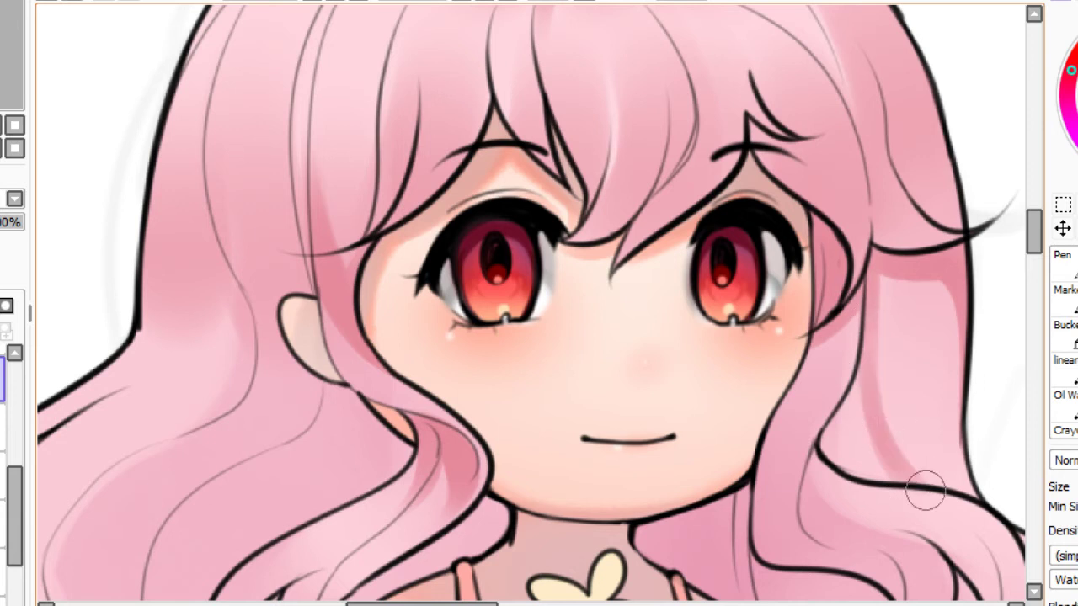
mouse_move(862, 365)
left_mouse_down()
mouse_move(856, 408)
mouse_move(823, 443)
mouse_move(881, 476)
left_mouse_up()
mouse_move(839, 425)
left_mouse_down()
mouse_move(849, 463)
mouse_move(866, 457)
mouse_move(847, 438)
mouse_move(867, 448)
left_mouse_up()
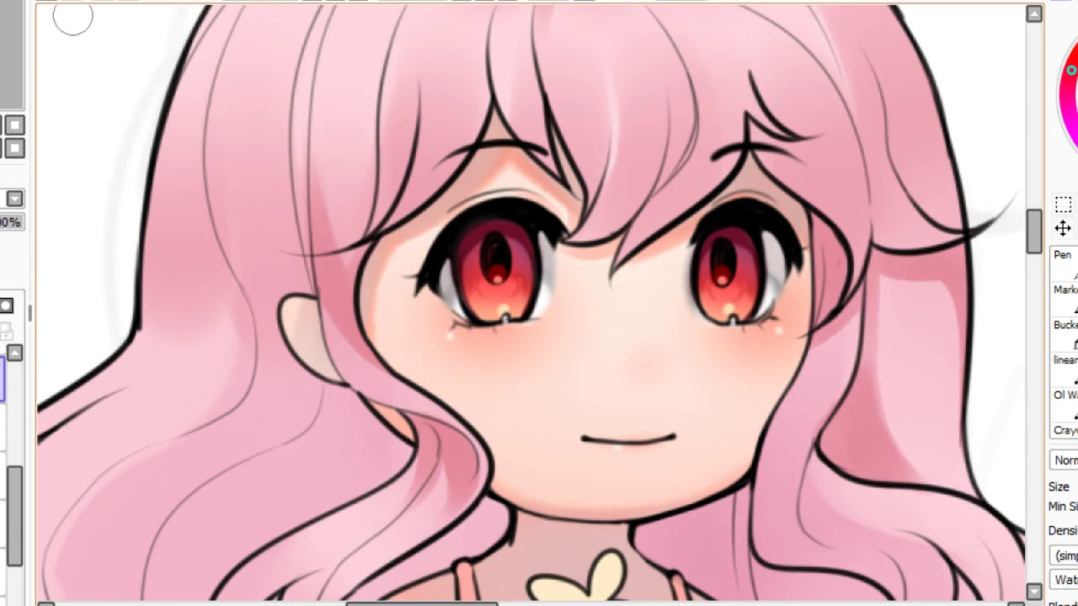
Shade the inner bend of the right side lock with darker pink, following the curve toward the curl beside the shoulder.
key("Down")
key("Down")
key("Right")
key("Right")
key("Down")
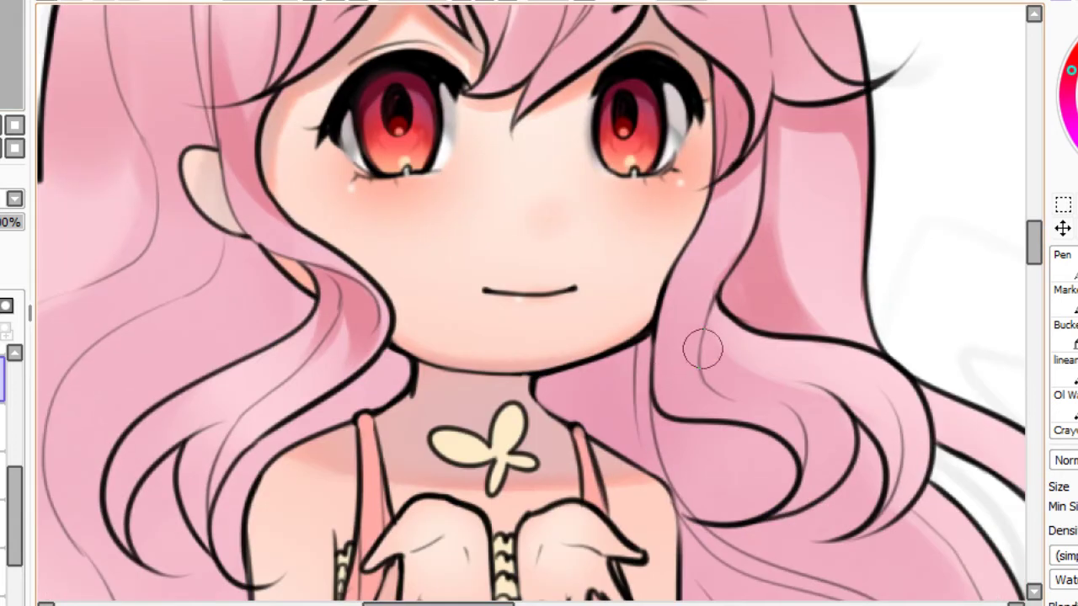
left_click_drag(726, 285, 731, 385)
key("ctrl+z")
mouse_move(757, 226)
left_mouse_down()
mouse_move(723, 276)
mouse_move(732, 410)
left_mouse_up()
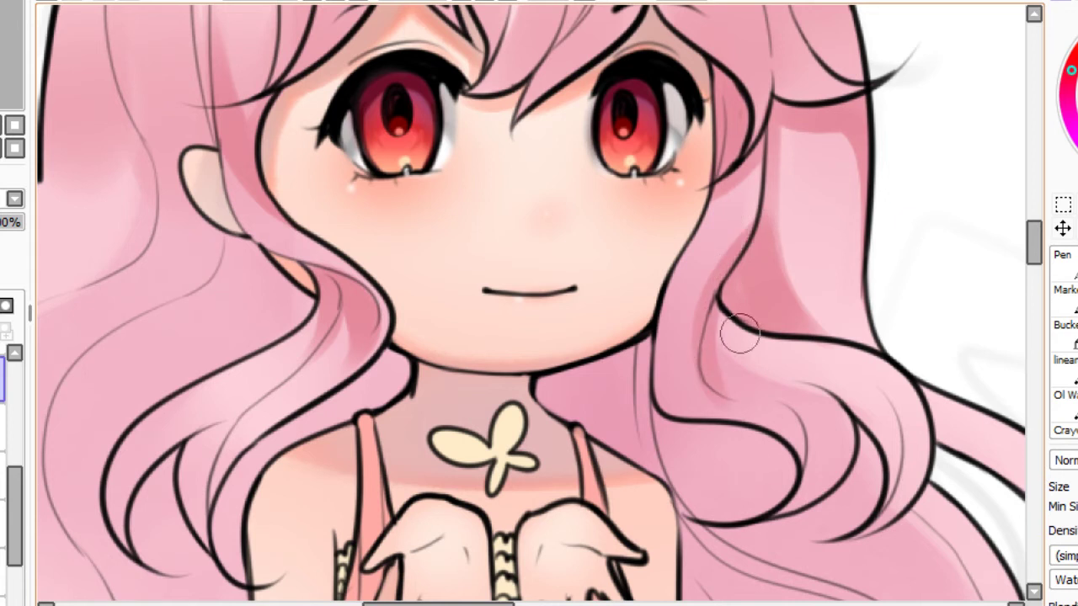
left_click_drag(721, 297, 776, 414)
left_click_drag(709, 326, 810, 400)
key("ctrl+z")
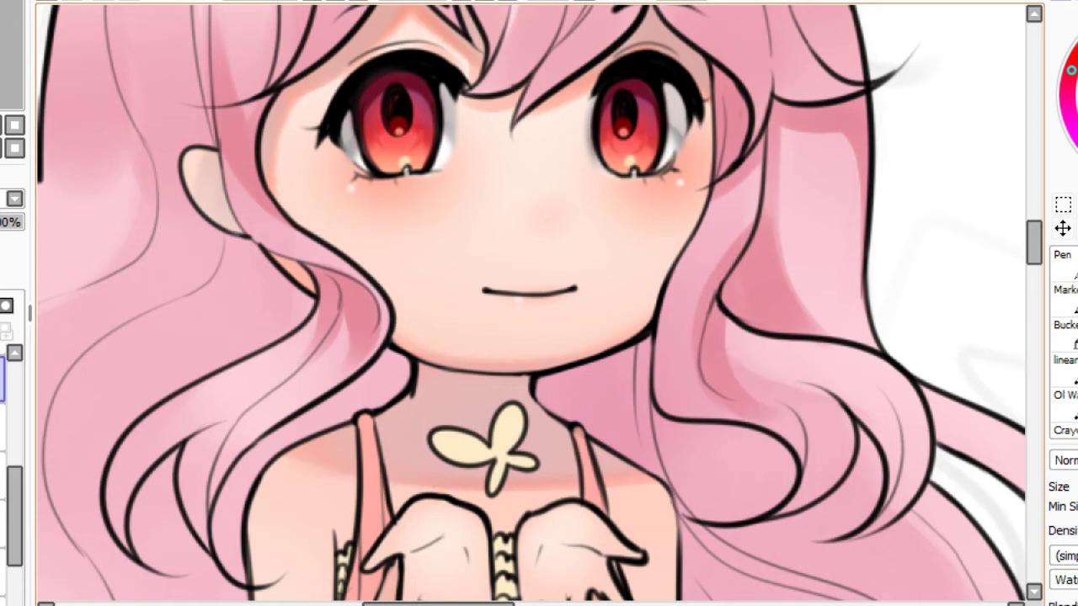
left_click_drag(701, 330, 834, 387)
key("ctrl+z")
mouse_move(708, 320)
left_mouse_down()
mouse_move(843, 383)
mouse_move(810, 498)
mouse_move(813, 395)
left_mouse_up()
key("ctrl+z")
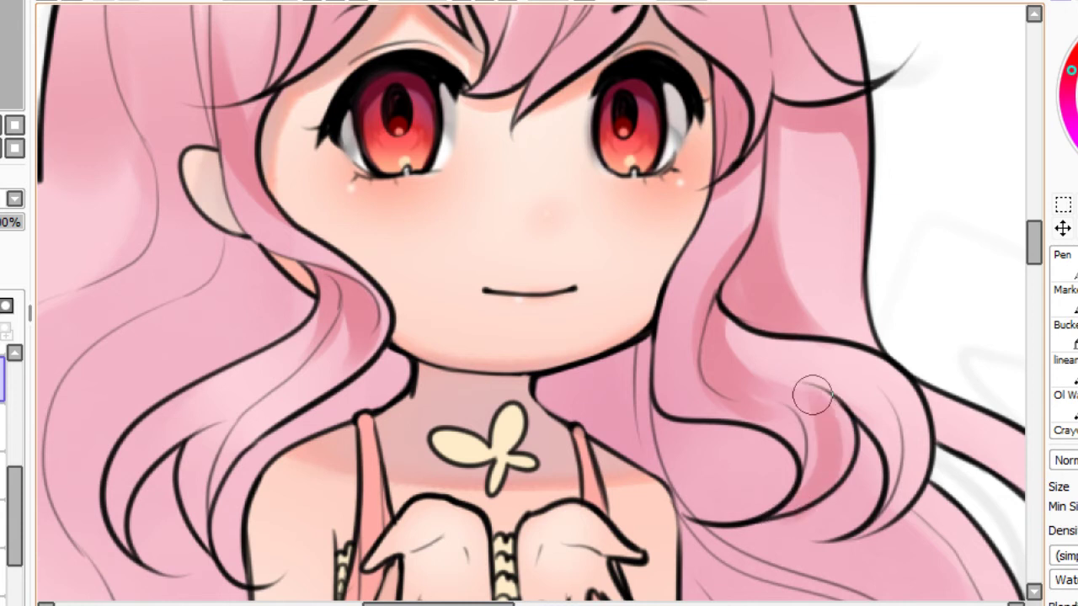
Paint darker pink shadows inside the right side lock's lower curl and along its outermost strand.
key("ctrl+z")
mouse_move(779, 515)
left_mouse_down()
mouse_move(830, 429)
mouse_move(820, 393)
mouse_move(843, 452)
mouse_move(830, 400)
left_mouse_up()
key("ctrl+z")
mouse_move(809, 493)
left_mouse_down()
mouse_move(809, 383)
mouse_move(840, 451)
mouse_move(816, 393)
left_mouse_up()
key("ctrl+z")
left_click_drag(878, 521, 892, 414)
key("ctrl+z")
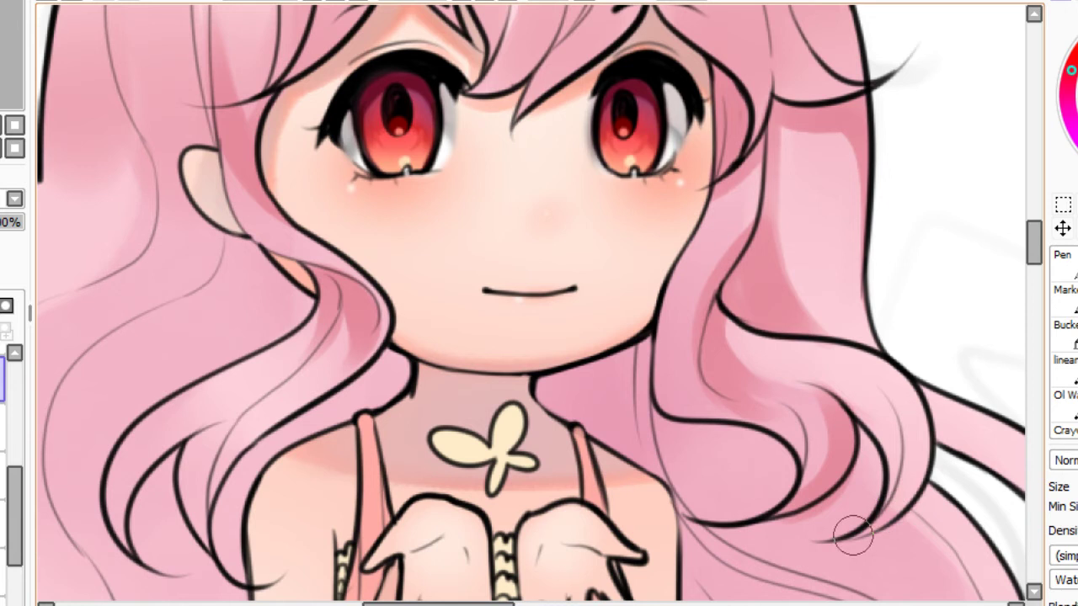
left_click_drag(854, 534, 889, 386)
left_click_drag(882, 505, 868, 368)
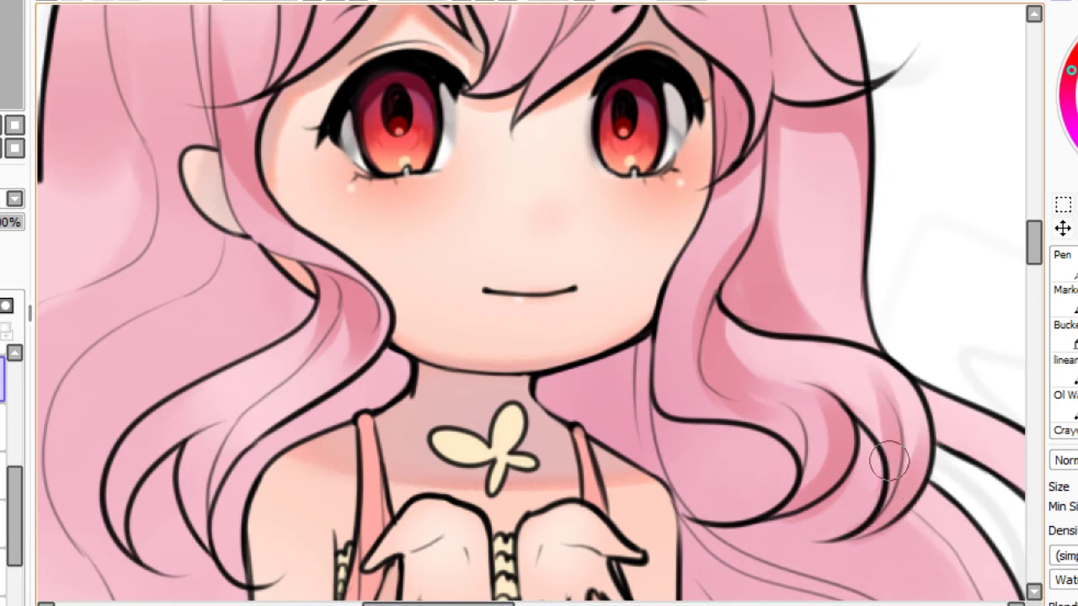
left_click_drag(198, 535, 322, 358)
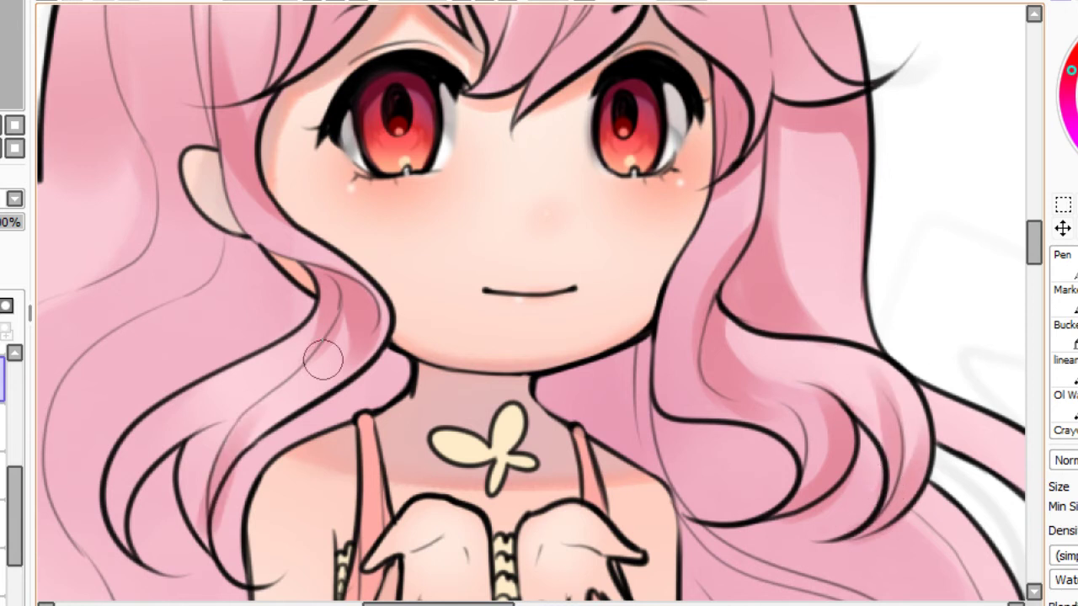
key("ctrl+z")
left_click_drag(198, 530, 301, 392)
mouse_move(199, 520)
left_mouse_down()
mouse_move(193, 494)
mouse_move(279, 368)
mouse_move(213, 446)
left_mouse_up()
key("ctrl+z")
left_click_drag(197, 539, 326, 362)
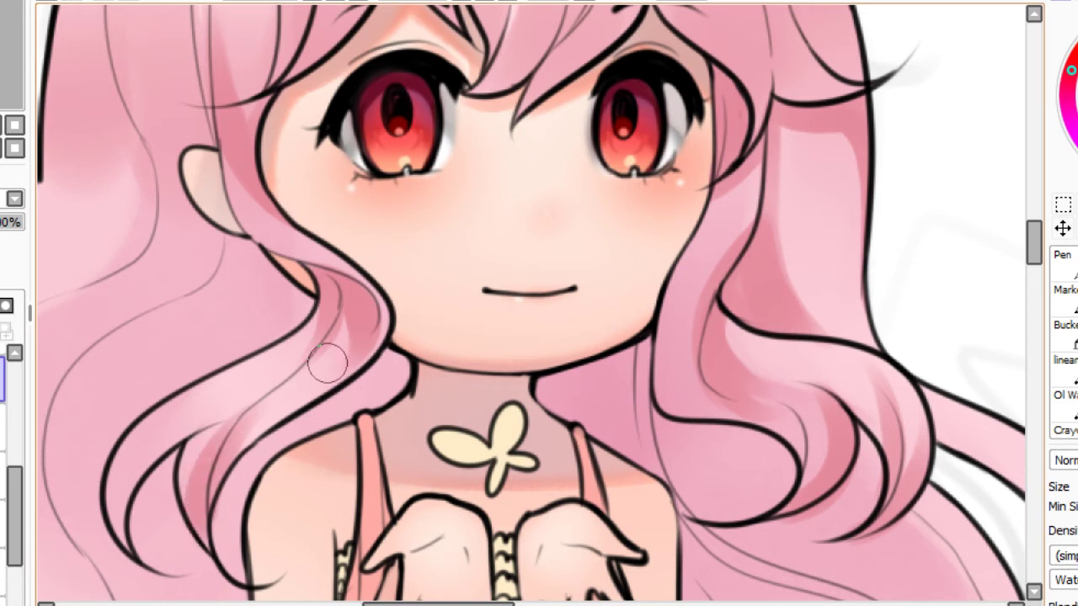
left_click_drag(126, 536, 297, 378)
key("ctrl+z")
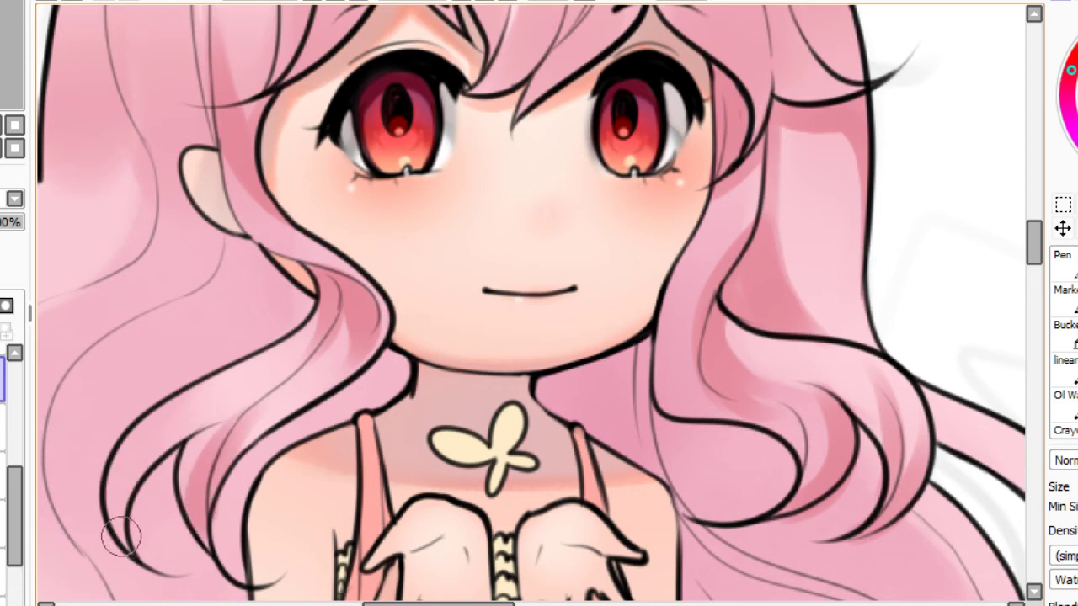
left_click_drag(125, 539, 290, 393)
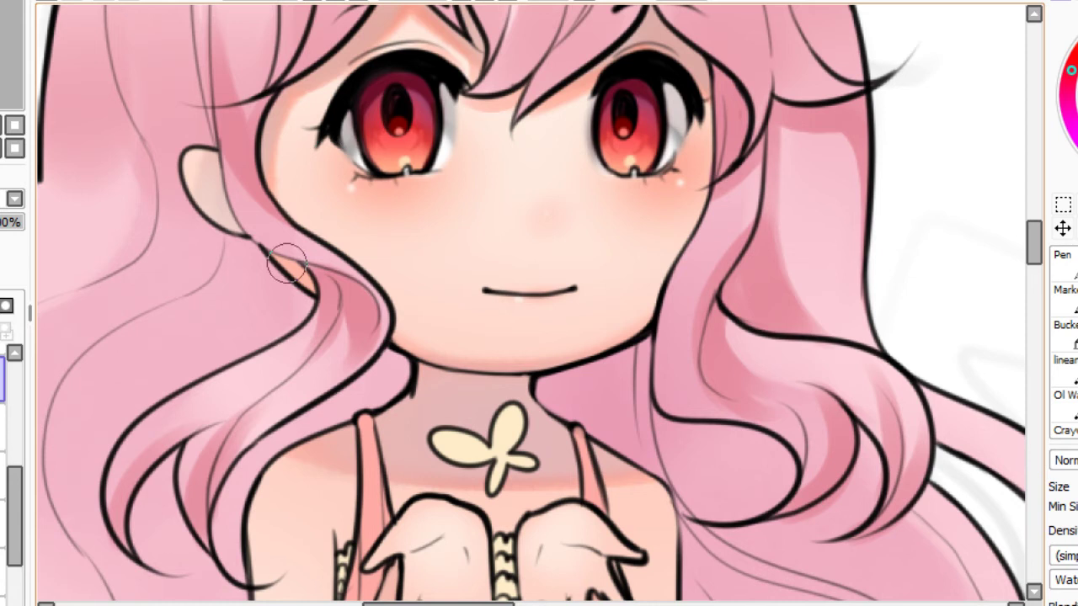
key("ctrl+z")
key("ctrl+z")
key("ctrl+z")
key("ctrl+z")
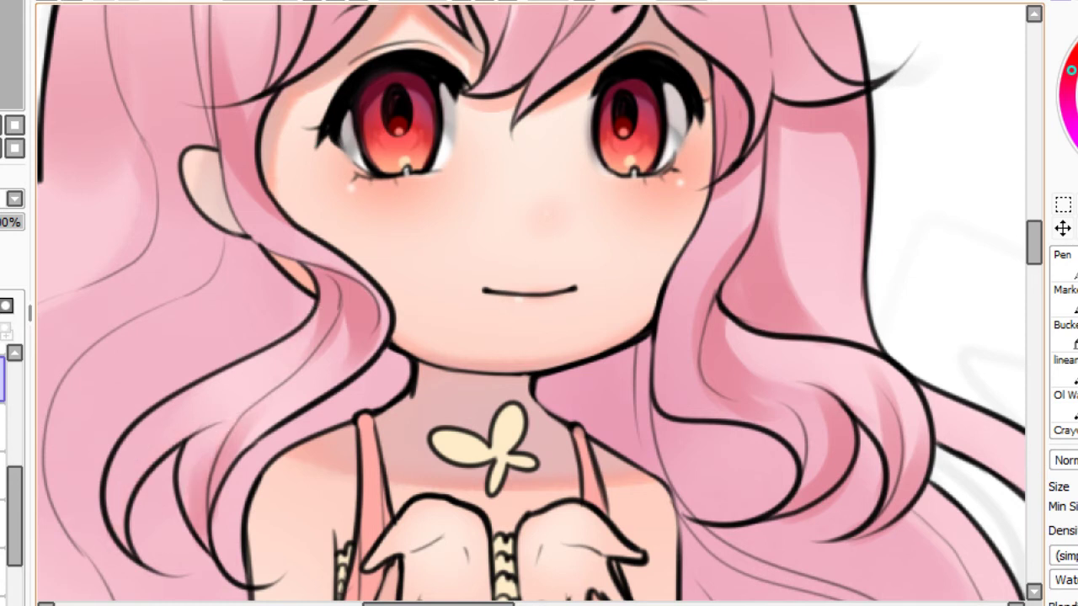
key("ctrl+z")
Paint a thin darker pink shadow along the strand split at the lower end of the left side lock.
left_click_drag(211, 515, 237, 445)
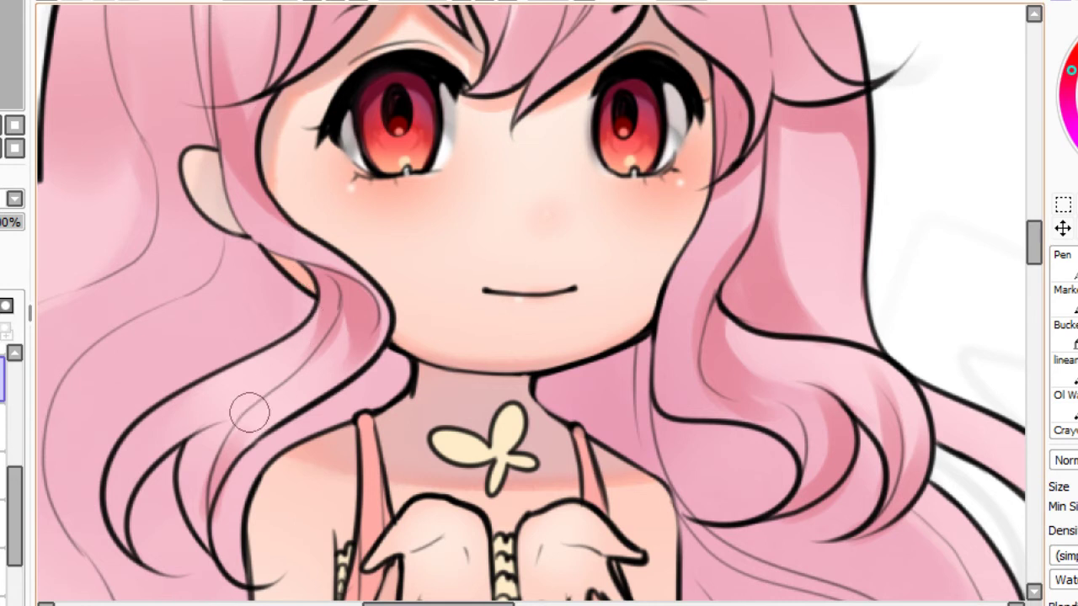
left_click_drag(242, 433, 267, 397)
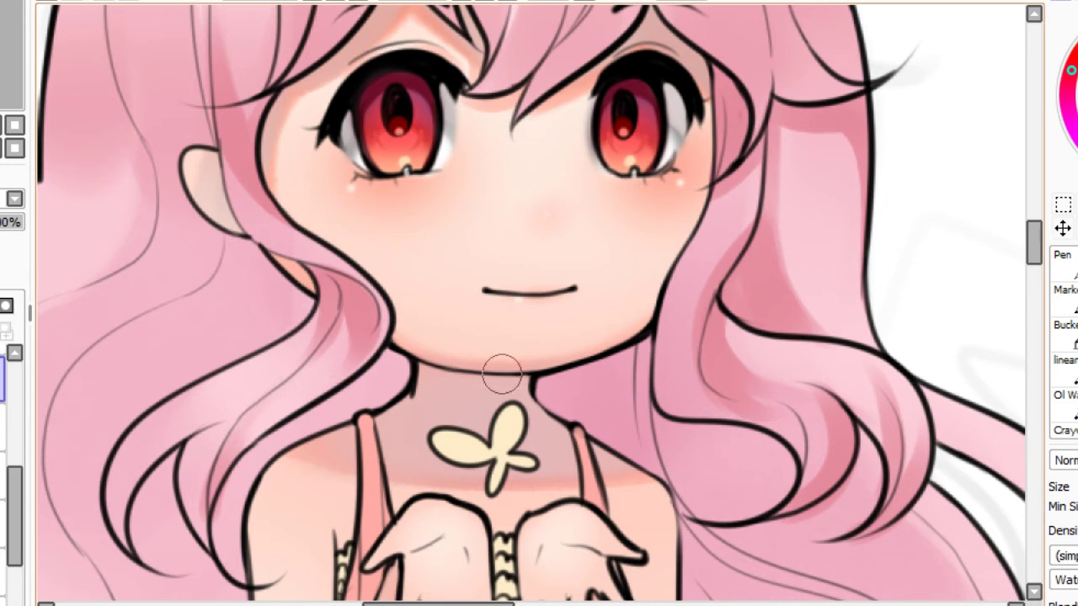
Fill the hair behind the neck on the right, between jaw and shoulder, with a darker pink shadow.
left_click_drag(619, 310, 654, 497)
key("ctrl+z")
left_click_drag(633, 318, 662, 509)
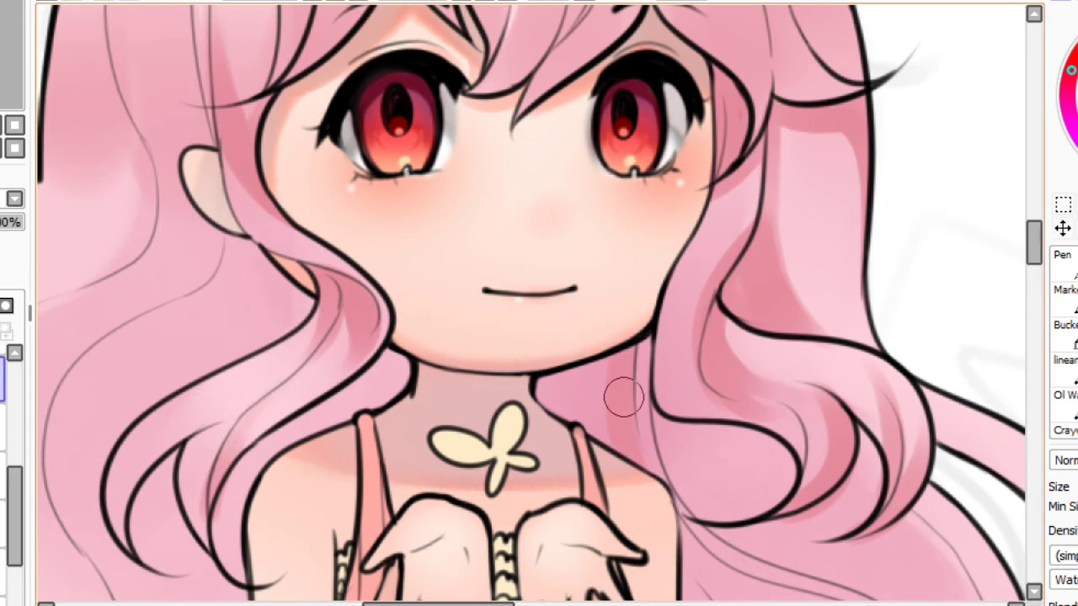
mouse_move(624, 397)
left_mouse_down()
mouse_move(588, 442)
mouse_move(537, 362)
left_mouse_up()
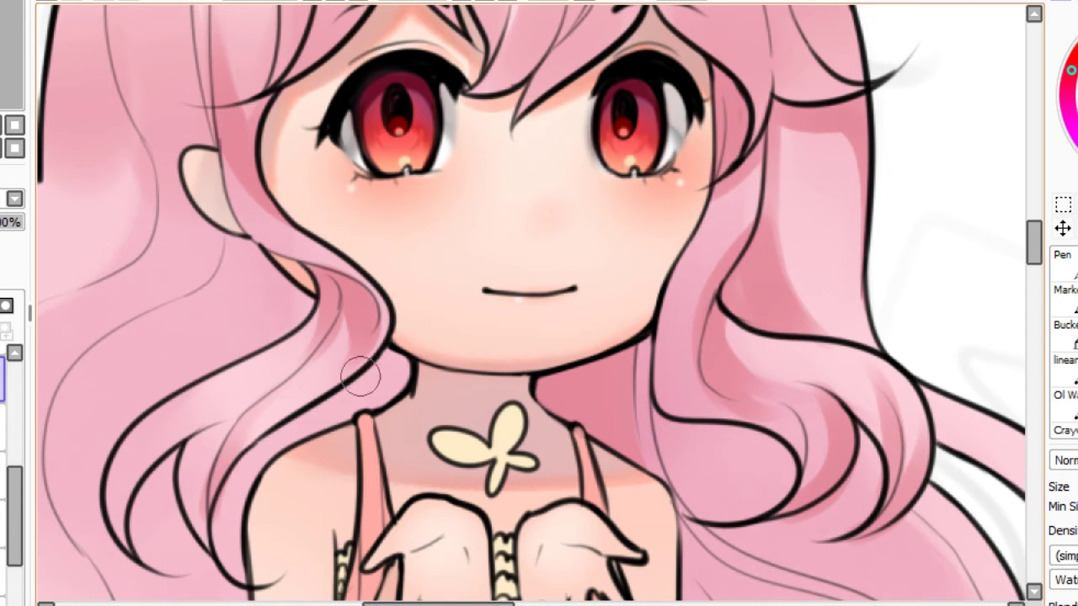
Shade the hair behind the neck on the left with darker pink, following the underside of the side lock along the shoulder.
mouse_move(383, 344)
left_mouse_down()
mouse_move(347, 404)
mouse_move(312, 412)
mouse_move(247, 483)
left_mouse_up()
key("ctrl+z")
key("ctrl+z")
mouse_move(403, 363)
left_mouse_down()
mouse_move(339, 430)
mouse_move(258, 466)
left_mouse_up()
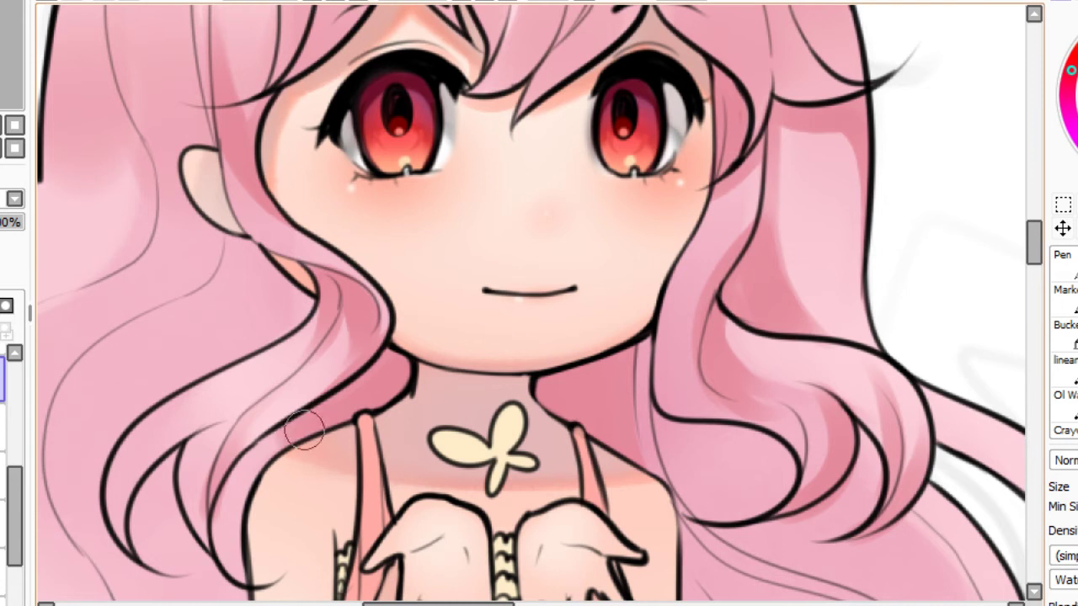
left_click_drag(303, 432, 244, 488)
Deepen the left back hair below the ear and behind the curled side lock with soft, broad darker pink strokes.
scroll(539, 303, "down", 6)
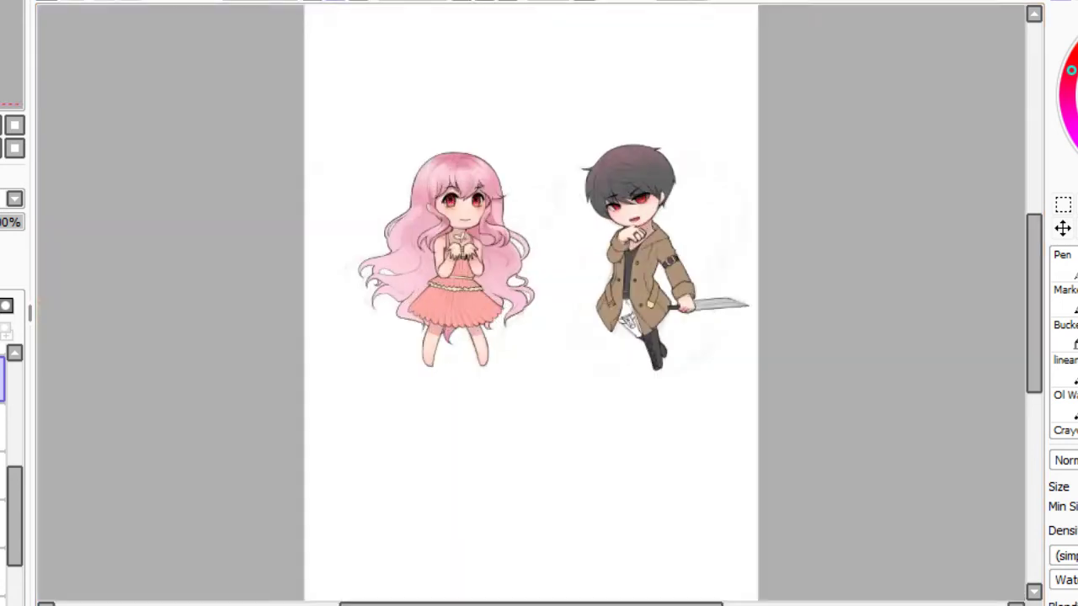
scroll(538, 303, "up", 3)
left_click_drag(264, 11, 498, 180)
scroll(497, 179, "down", 1)
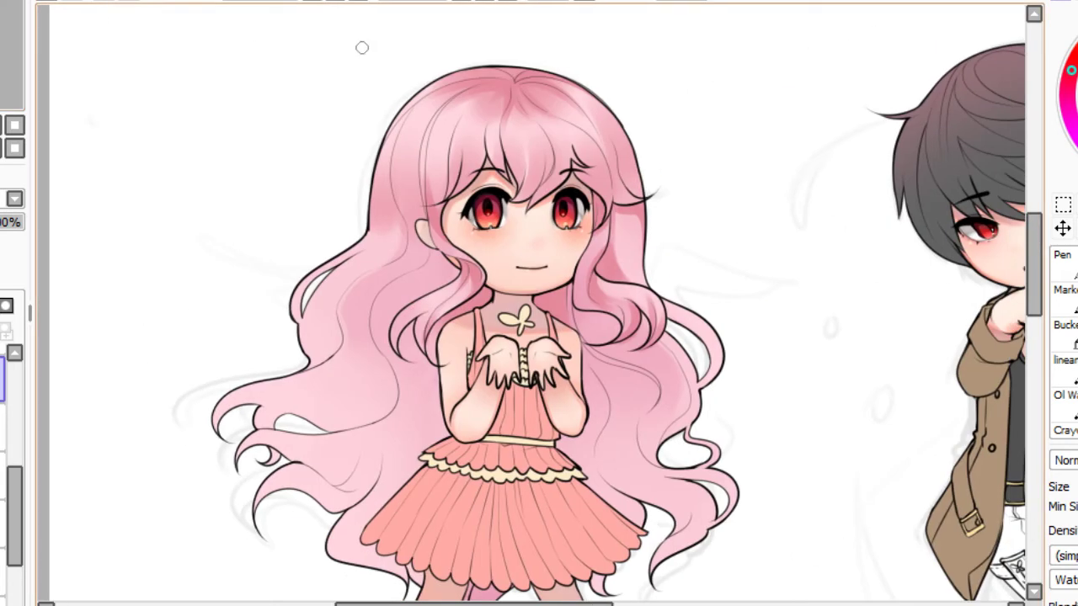
scroll(324, 53, "up", 3)
left_click_drag(252, 247, 299, 183)
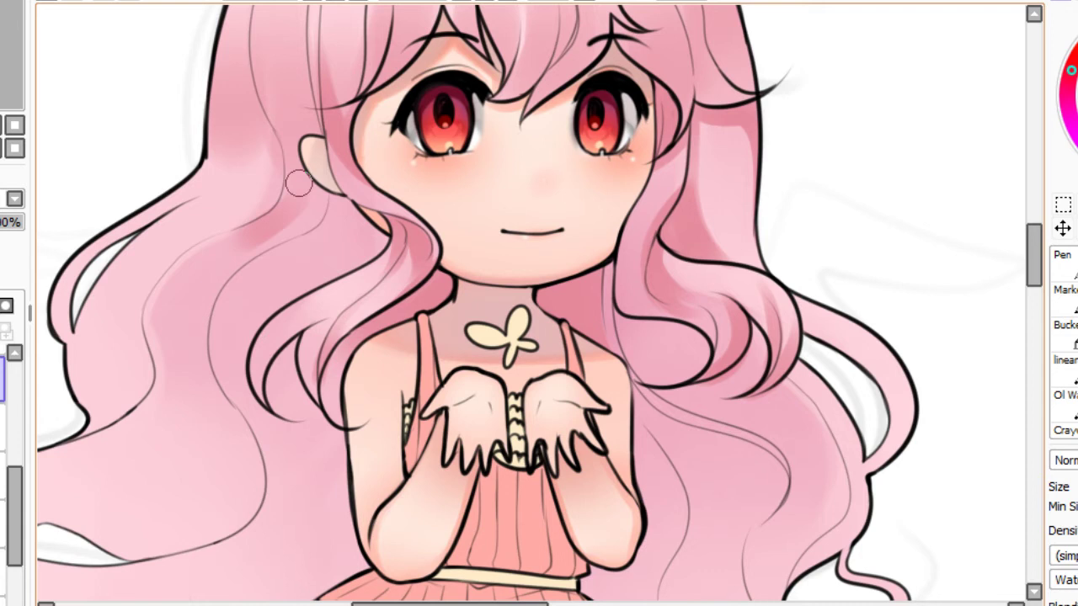
mouse_move(213, 276)
left_mouse_down()
mouse_move(280, 241)
mouse_move(290, 250)
mouse_move(316, 217)
left_mouse_up()
key("ctrl+z")
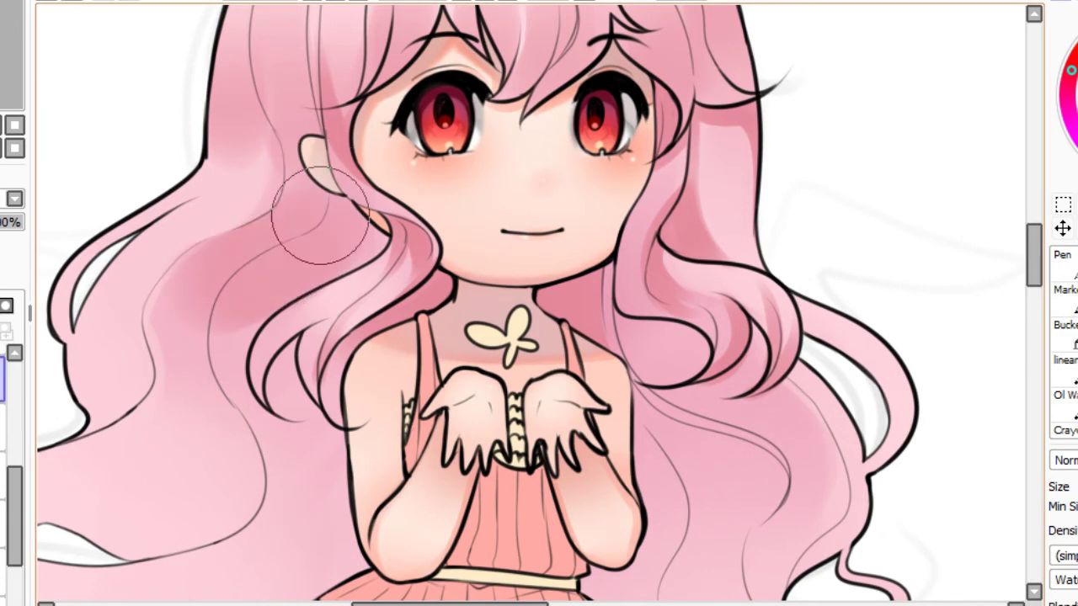
mouse_move(334, 264)
left_mouse_down()
mouse_move(308, 295)
mouse_move(223, 300)
left_mouse_up()
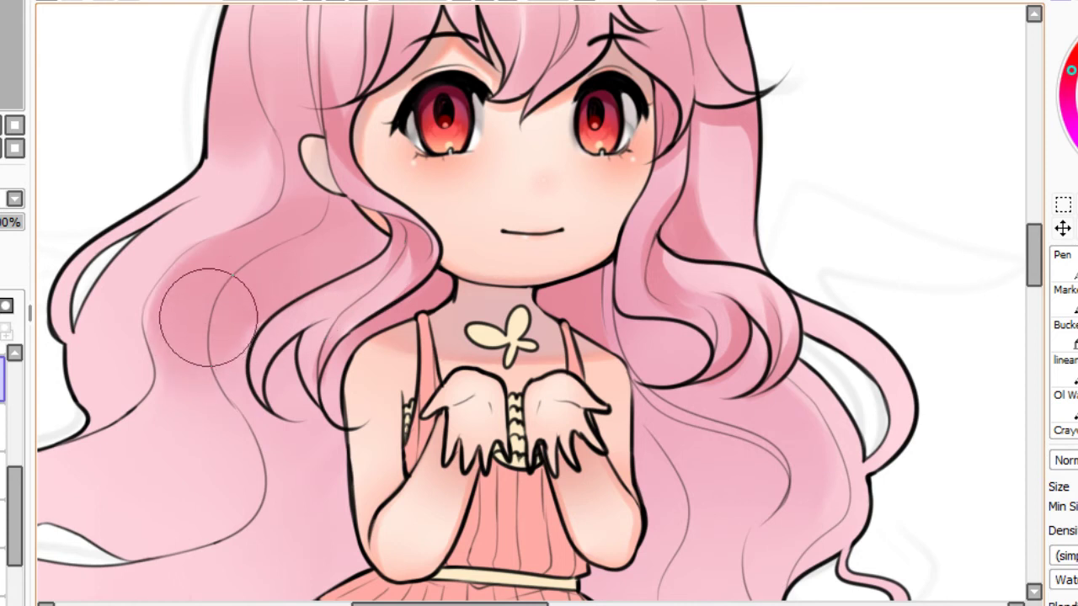
Paint a soft darker pink shadow on the outer left wave of the back hair, in its inward bend.
left_click(4, 53)
left_click_drag(260, 298, 293, 330)
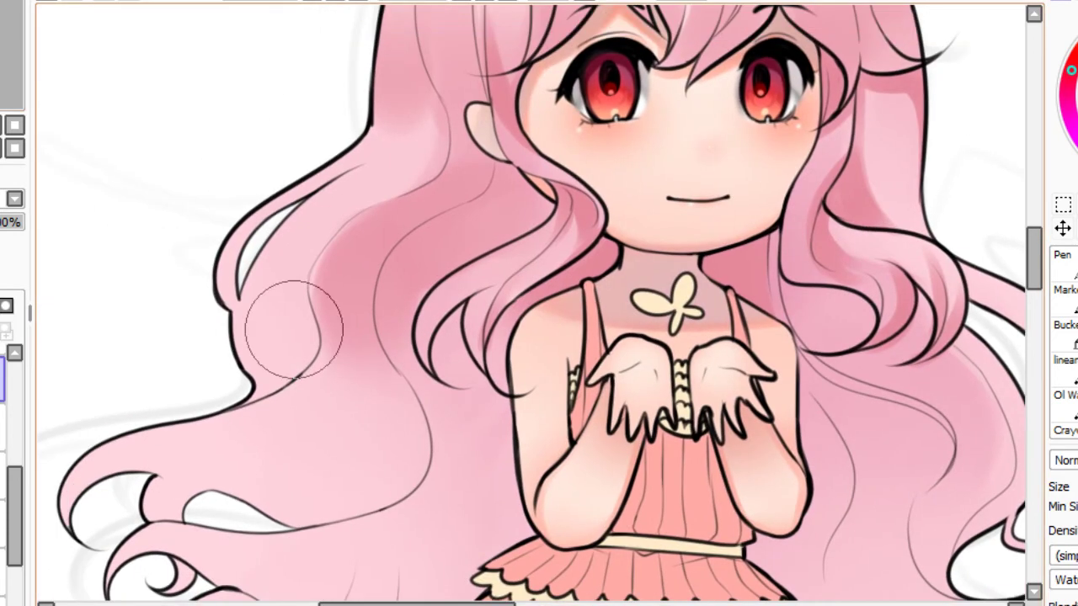
key("ctrl+z")
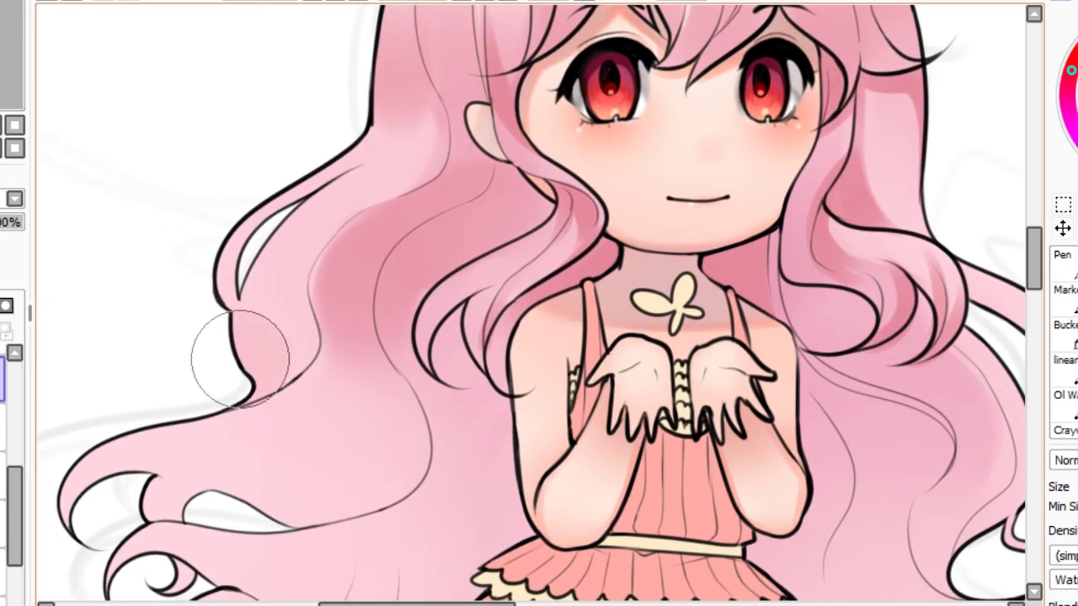
mouse_move(241, 361)
left_mouse_down()
mouse_move(273, 289)
mouse_move(267, 305)
left_mouse_up()
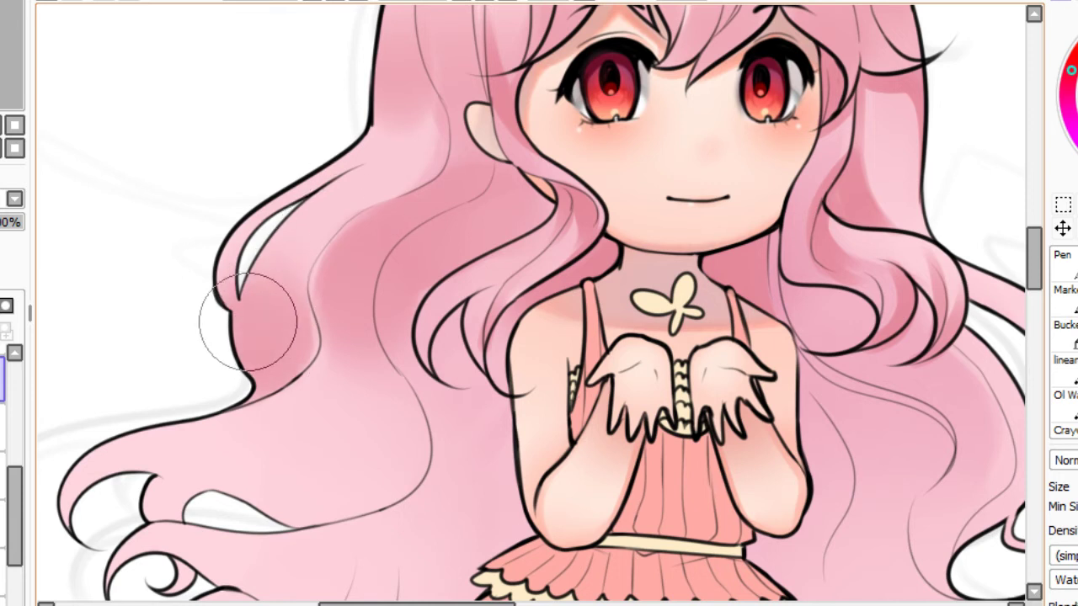
mouse_move(370, 168)
left_mouse_down()
mouse_move(383, 100)
mouse_move(397, 103)
mouse_move(401, 128)
mouse_move(397, 107)
mouse_move(353, 158)
mouse_move(402, 124)
left_mouse_up()
Shade the middle of the lower left flowing hair wave with soft darker pink, keeping its outer bend and tip lighter.
left_click_drag(103, 363, 202, 132)
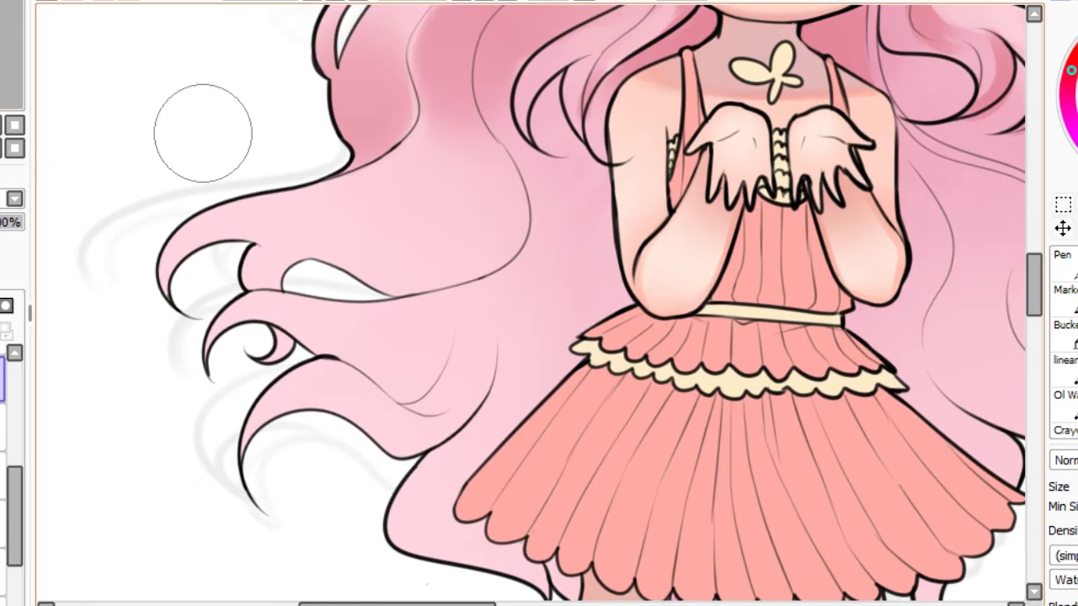
mouse_move(368, 239)
left_mouse_down()
mouse_move(406, 231)
mouse_move(377, 223)
mouse_move(427, 185)
mouse_move(358, 243)
mouse_move(443, 240)
mouse_move(476, 195)
mouse_move(404, 245)
mouse_move(470, 207)
mouse_move(445, 231)
mouse_move(341, 230)
mouse_move(462, 190)
mouse_move(468, 213)
mouse_move(383, 264)
mouse_move(480, 231)
mouse_move(494, 220)
mouse_move(387, 244)
mouse_move(450, 243)
mouse_move(507, 197)
mouse_move(400, 237)
mouse_move(276, 248)
mouse_move(285, 292)
mouse_move(352, 226)
mouse_move(265, 241)
mouse_move(288, 266)
mouse_move(341, 246)
mouse_move(189, 268)
mouse_move(214, 321)
mouse_move(305, 235)
mouse_move(353, 260)
mouse_move(371, 223)
mouse_move(438, 207)
mouse_move(465, 183)
mouse_move(329, 227)
mouse_move(469, 178)
mouse_move(404, 217)
mouse_move(508, 167)
left_mouse_up()
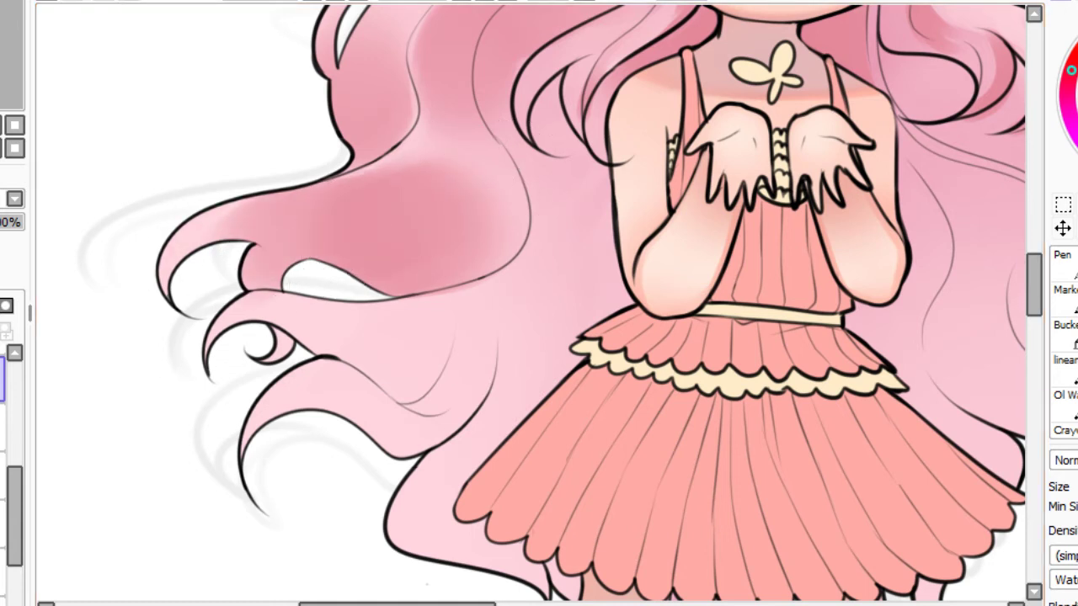
left_click_drag(365, 240, 457, 192)
key("ctrl+z")
mouse_move(335, 224)
left_mouse_down()
mouse_move(432, 220)
mouse_move(372, 206)
mouse_move(438, 198)
mouse_move(350, 245)
mouse_move(430, 249)
mouse_move(458, 219)
mouse_move(372, 214)
mouse_move(451, 205)
mouse_move(345, 229)
mouse_move(280, 226)
mouse_move(411, 231)
mouse_move(307, 232)
mouse_move(431, 220)
left_mouse_up()
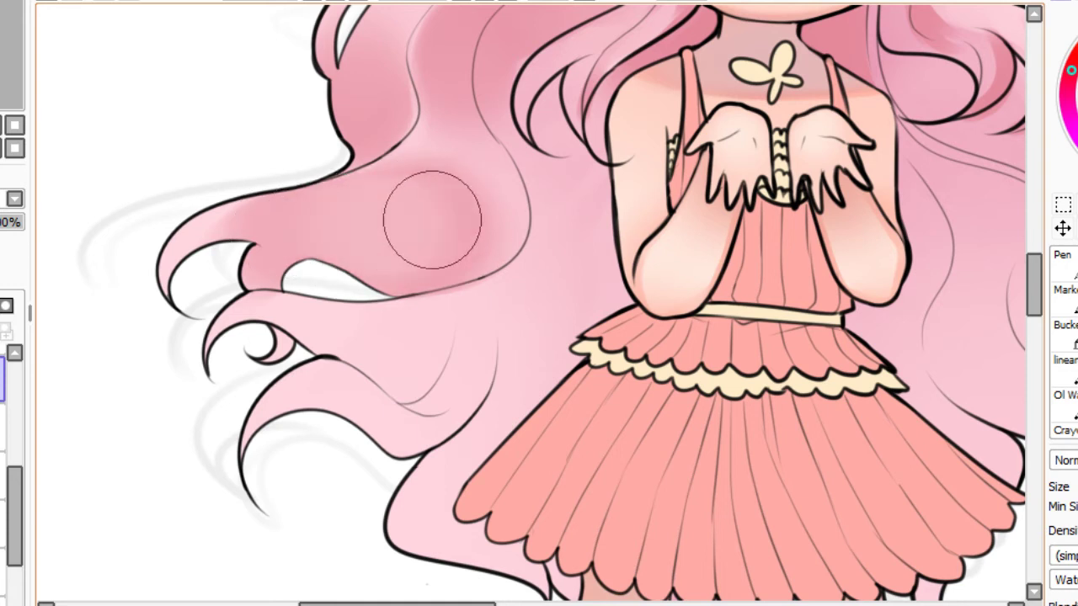
left_click_drag(1, 71, 9, 56)
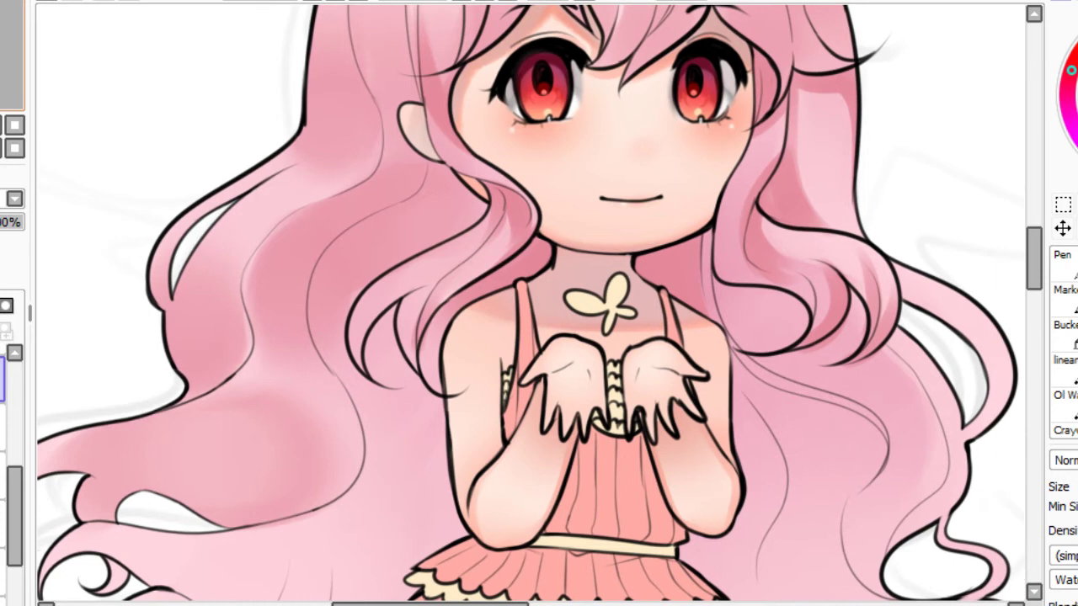
Shade the right back hair beside the arm with soft, broad darker pink strokes under the curled side lock.
mouse_move(800, 452)
left_mouse_down()
mouse_move(831, 447)
mouse_move(834, 465)
mouse_move(838, 440)
mouse_move(808, 414)
mouse_move(843, 443)
mouse_move(734, 392)
mouse_move(738, 412)
mouse_move(835, 431)
mouse_move(774, 399)
mouse_move(816, 429)
mouse_move(794, 450)
mouse_move(768, 418)
mouse_move(784, 515)
mouse_move(806, 421)
mouse_move(789, 527)
mouse_move(799, 463)
mouse_move(763, 423)
mouse_move(715, 519)
mouse_move(719, 446)
mouse_move(739, 481)
mouse_move(787, 455)
left_mouse_up()
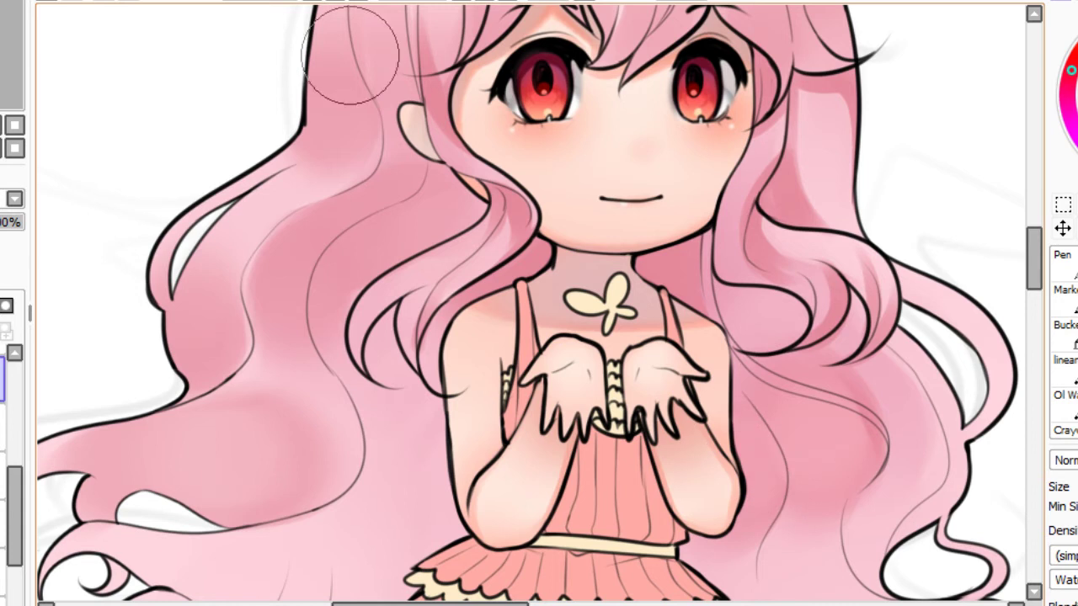
key("Home")
scroll(539, 303, "up", 4)
left_click_drag(10, 60, 5, 56)
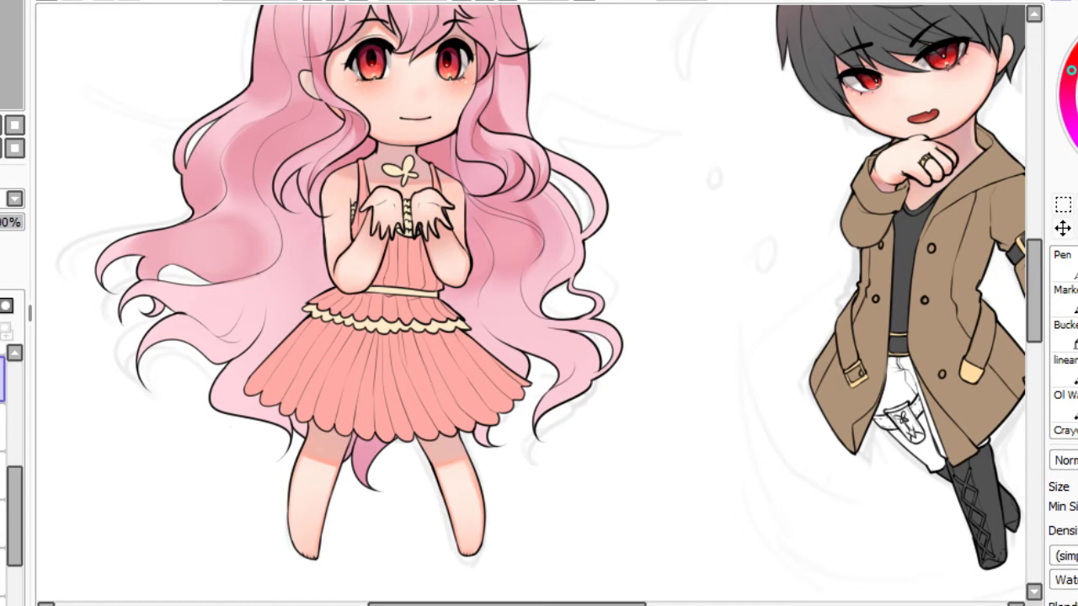
Paint a darker pink shadow in the bend of the outer right back hair wave and soften its edges.
scroll(383, 18, "up", 2)
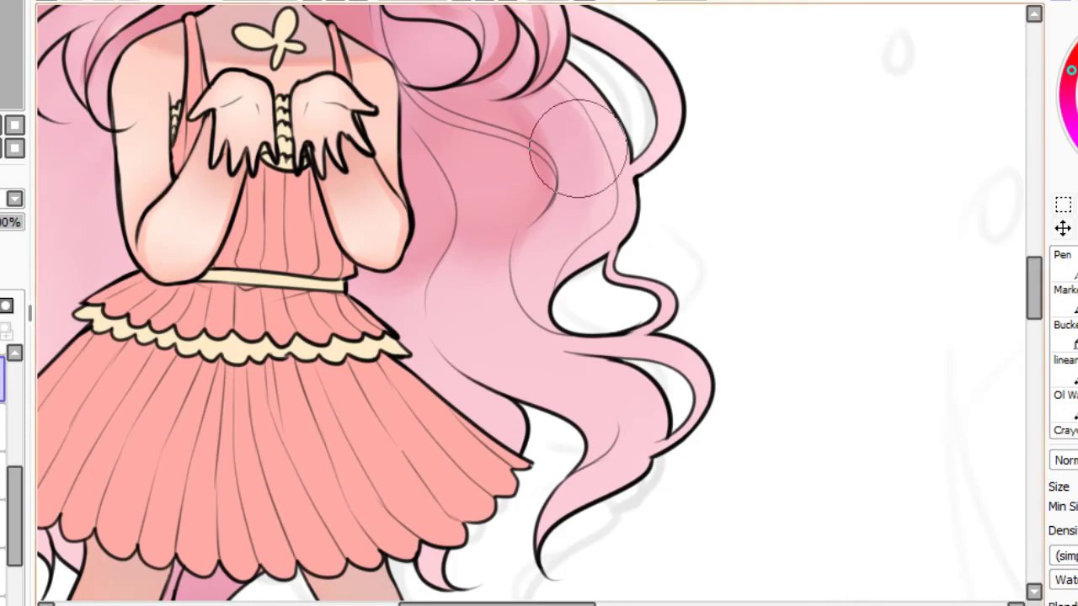
left_click_drag(579, 148, 538, 202)
key("ctrl+z")
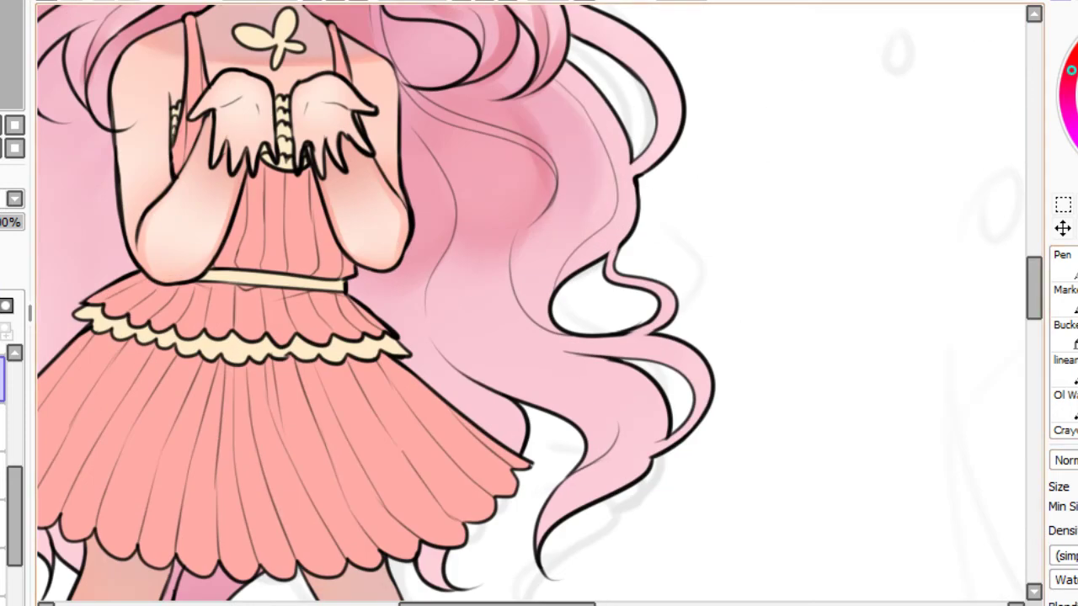
left_click_drag(554, 120, 589, 176)
key("ctrl+z")
left_click_drag(551, 120, 577, 193)
left_click_drag(572, 135, 581, 176)
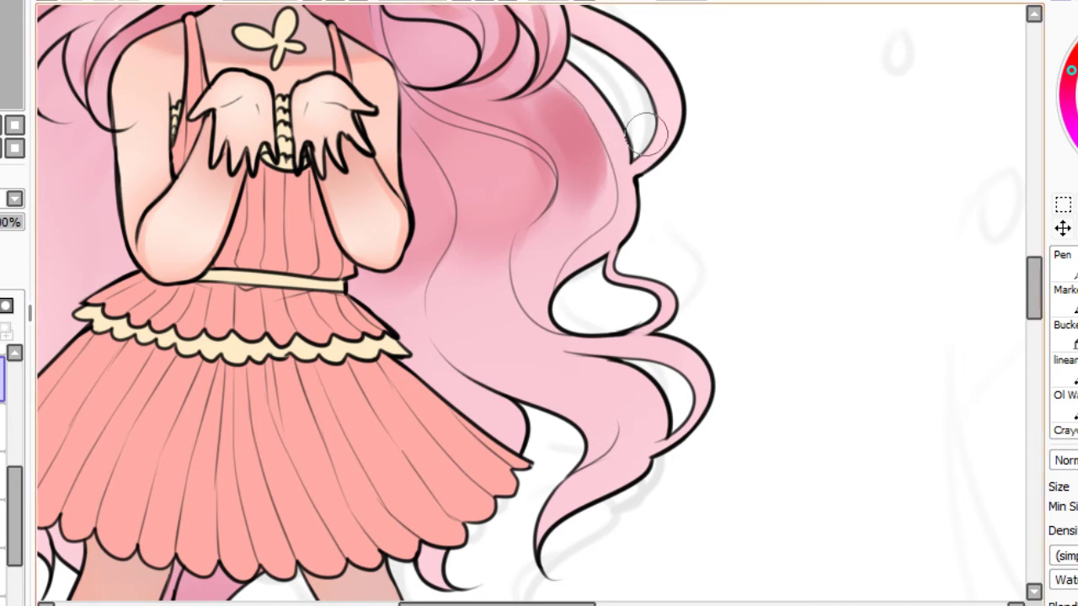
left_click_drag(586, 126, 583, 165)
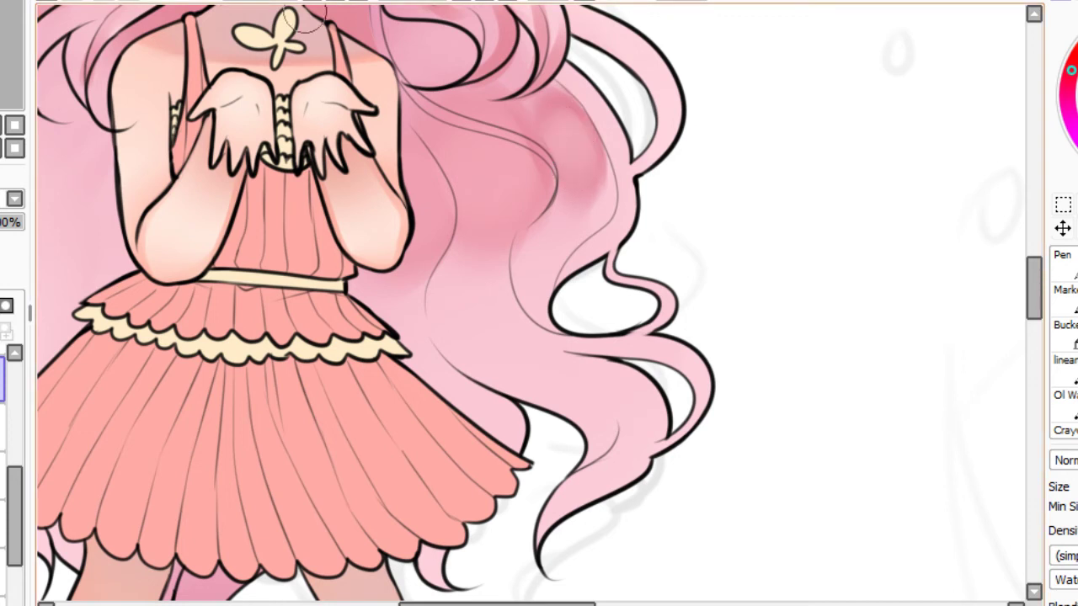
Shade the lower left back hair along the edge of the skirt with soft darker pink.
left_click(359, 1)
left_click(311, 1)
left_click(311, 1)
left_click(311, 0)
left_click_drag(471, 236, 602, 323)
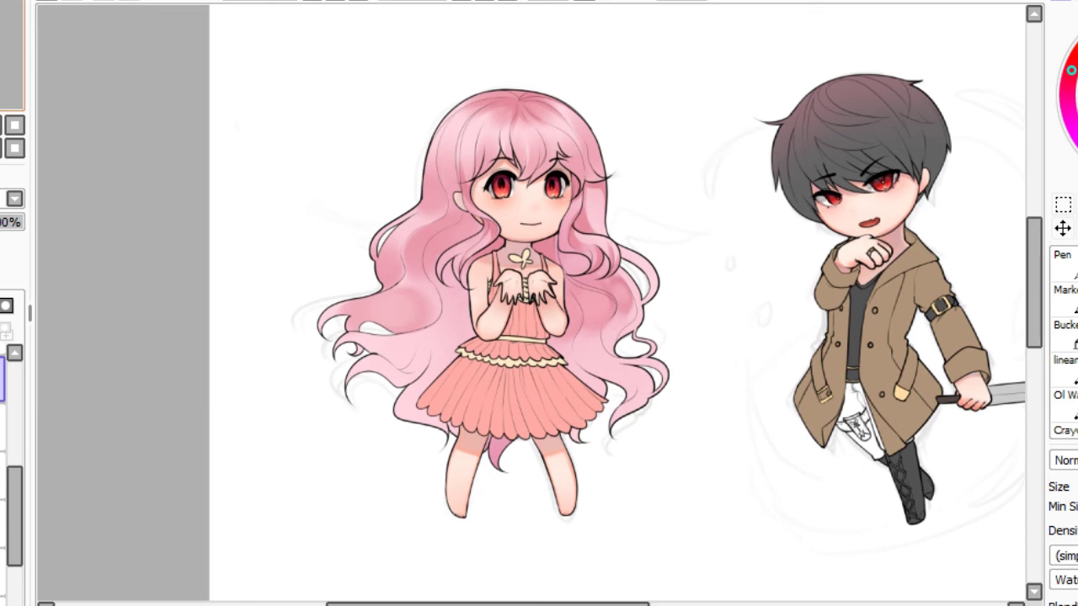
key("Page_Up")
key("Page_Up")
left_click_drag(505, 303, 577, 303)
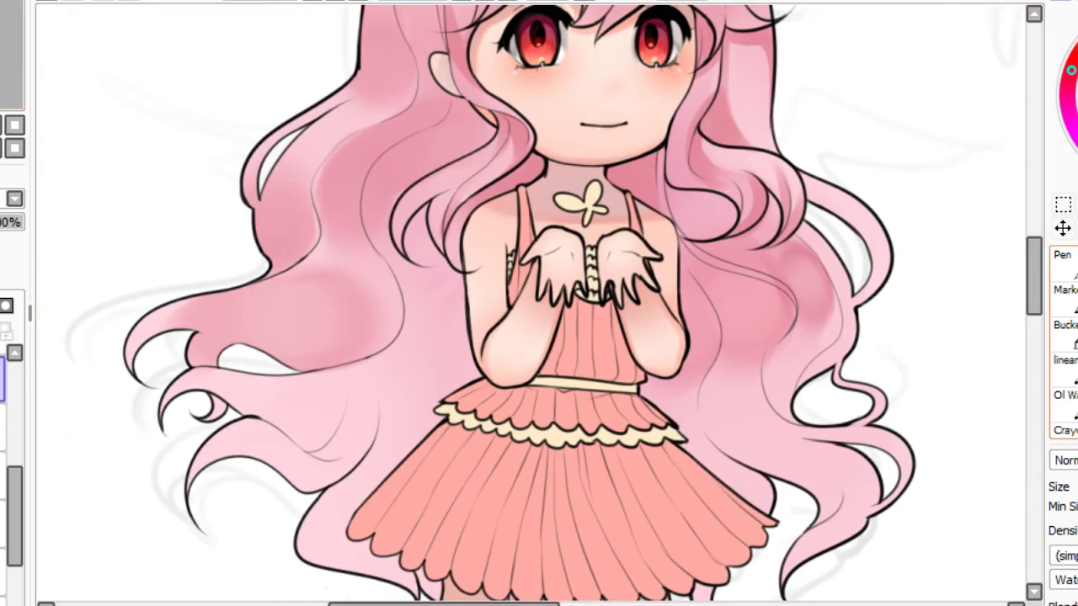
mouse_move(477, 406)
left_mouse_down()
mouse_move(404, 399)
mouse_move(359, 439)
left_mouse_up()
key("ctrl+z")
left_click_drag(412, 397, 319, 442)
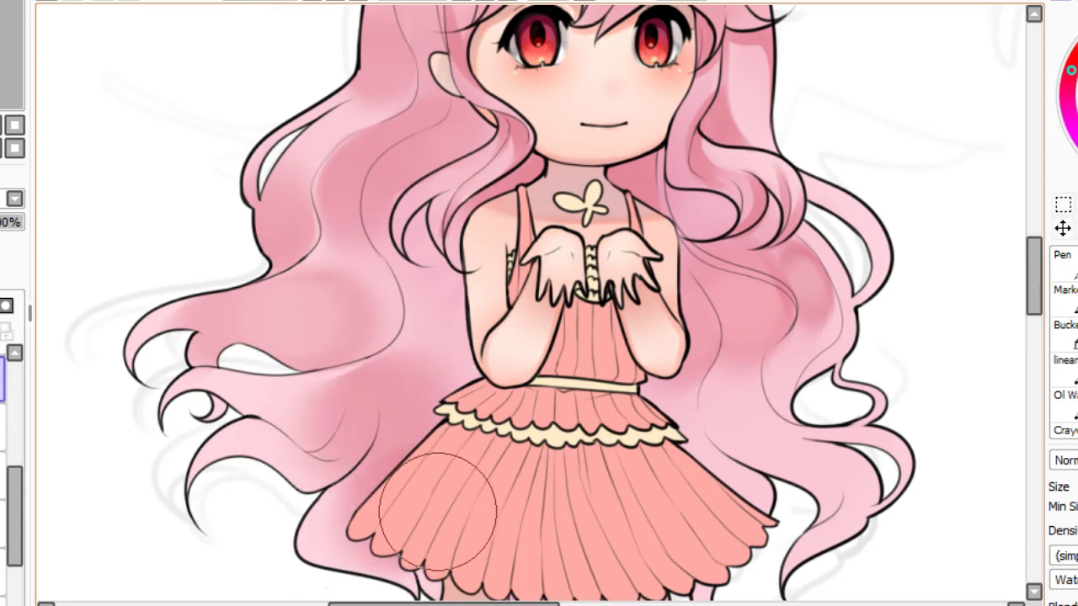
mouse_move(384, 458)
left_mouse_down()
mouse_move(436, 394)
mouse_move(369, 495)
left_mouse_up()
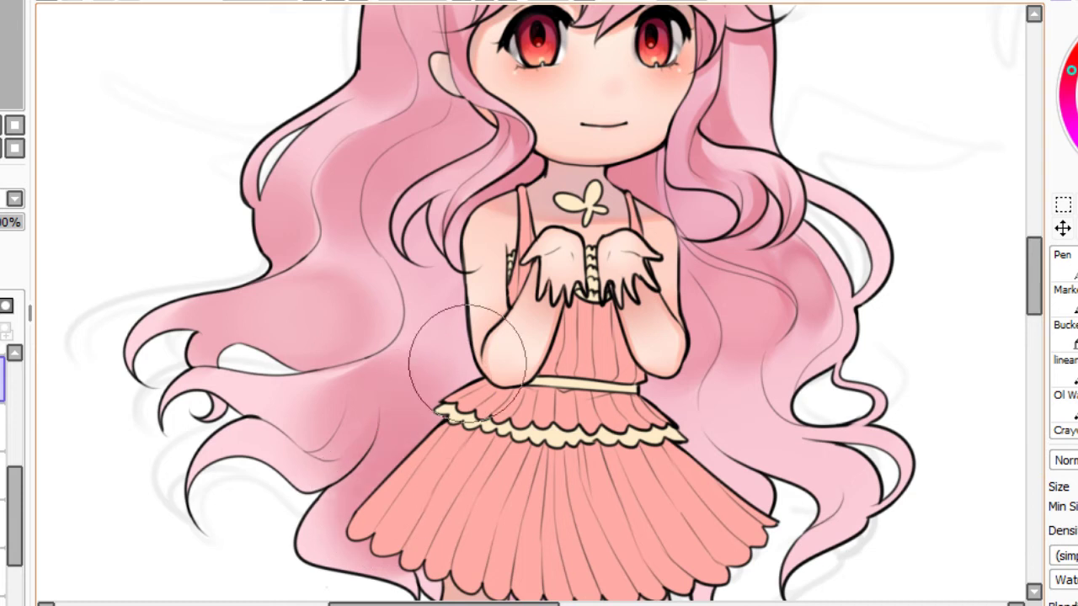
Shade the lower right back hair beside the skirt and toward its curled ends with soft darker pink.
mouse_move(821, 442)
left_mouse_down()
mouse_move(798, 466)
mouse_move(739, 487)
mouse_move(786, 470)
mouse_move(768, 457)
mouse_move(807, 459)
mouse_move(756, 471)
mouse_move(786, 431)
mouse_move(793, 459)
mouse_move(751, 452)
mouse_move(804, 437)
mouse_move(846, 456)
left_mouse_up()
left_click_drag(917, 520, 887, 576)
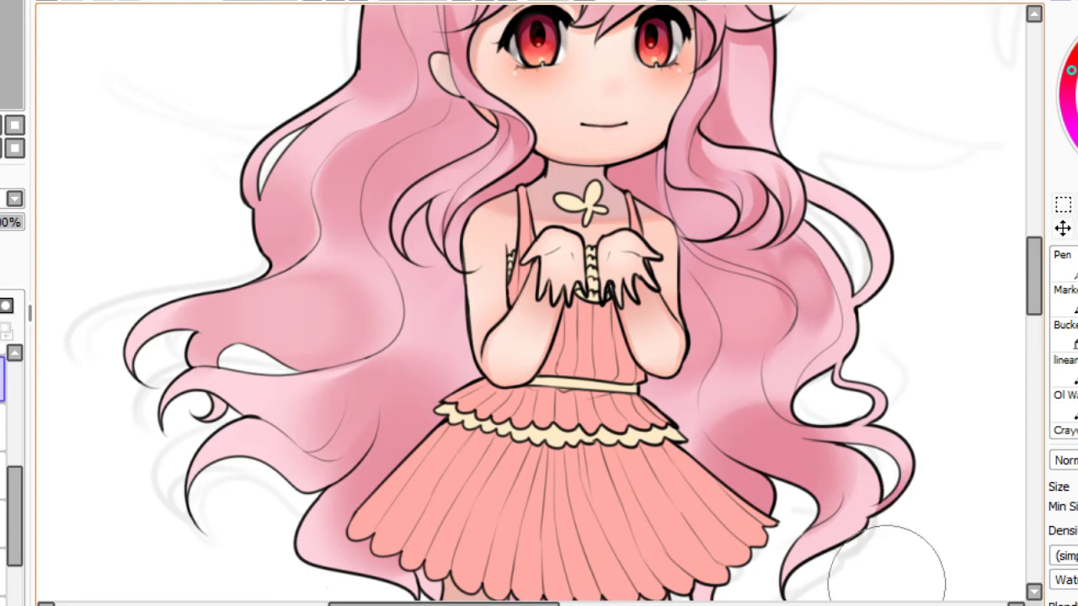
mouse_move(928, 501)
left_mouse_down()
mouse_move(899, 563)
mouse_move(917, 542)
mouse_move(853, 591)
mouse_move(907, 543)
left_mouse_up()
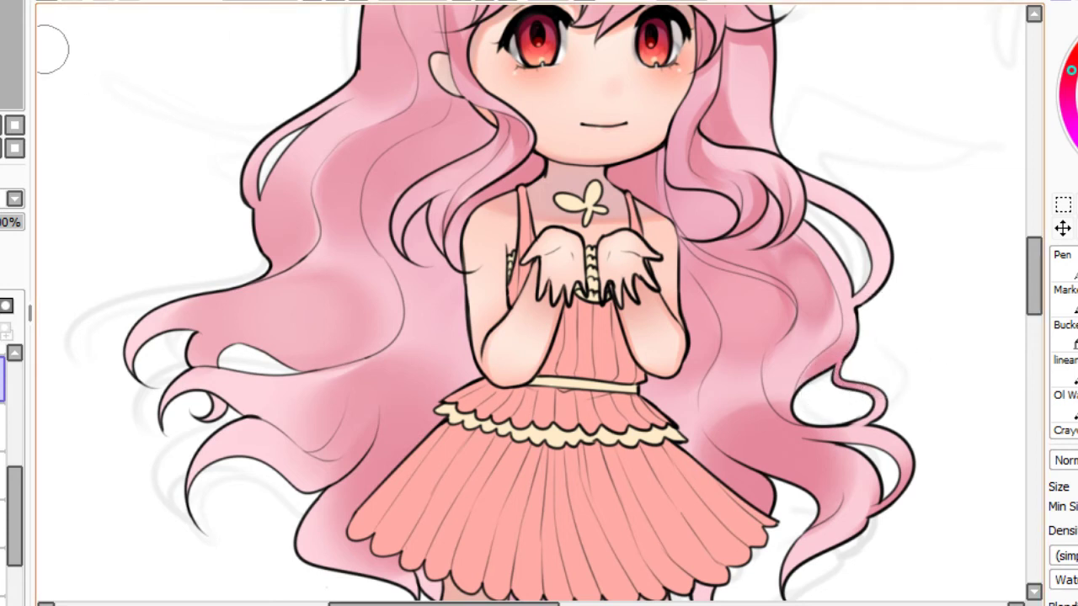
Deepen the curling tips of the lower left hair waves with darker pink, using a smaller brush.
left_click_drag(472, 277, 520, 326)
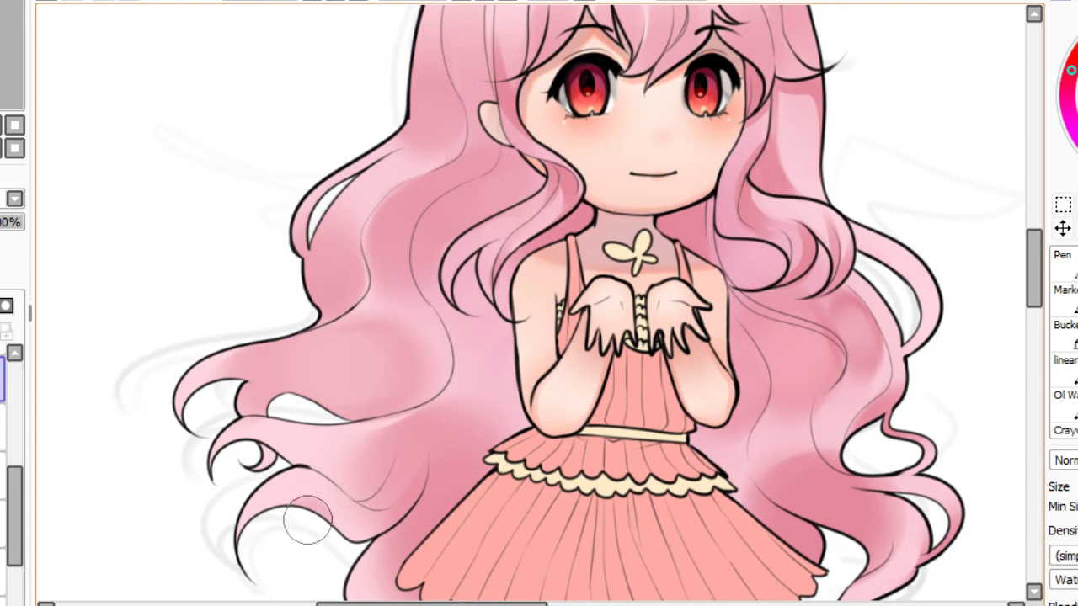
left_click_drag(308, 520, 252, 569)
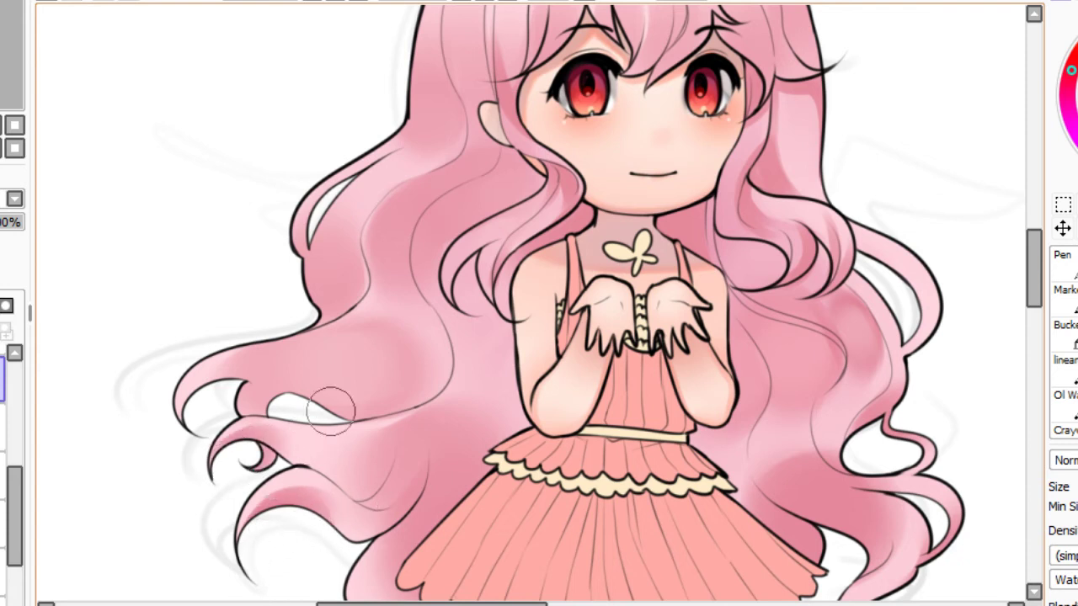
left_click_drag(208, 403, 297, 366)
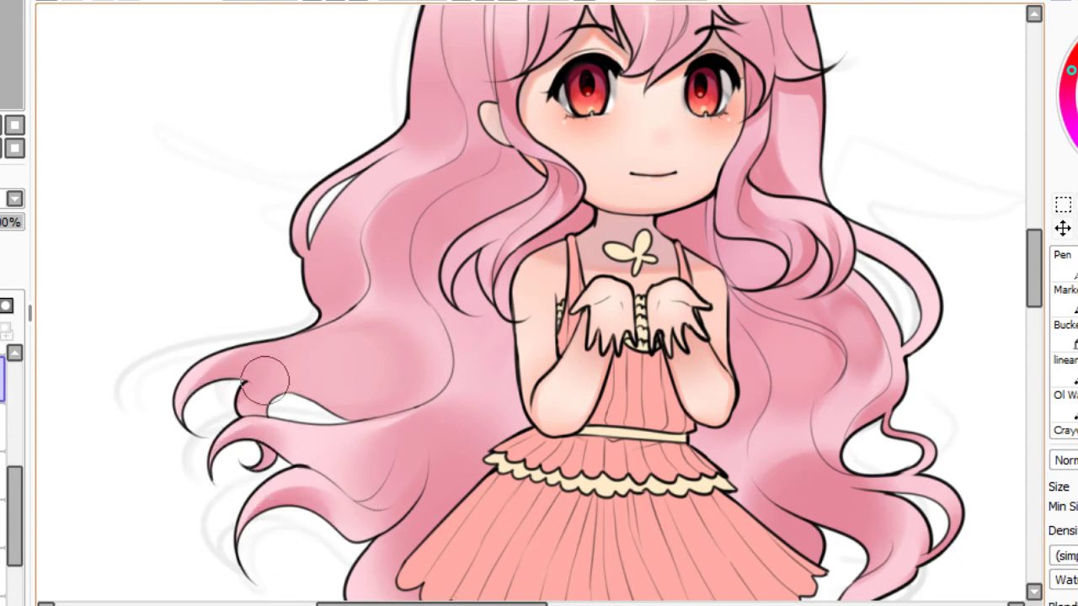
left_click_drag(241, 398, 278, 378)
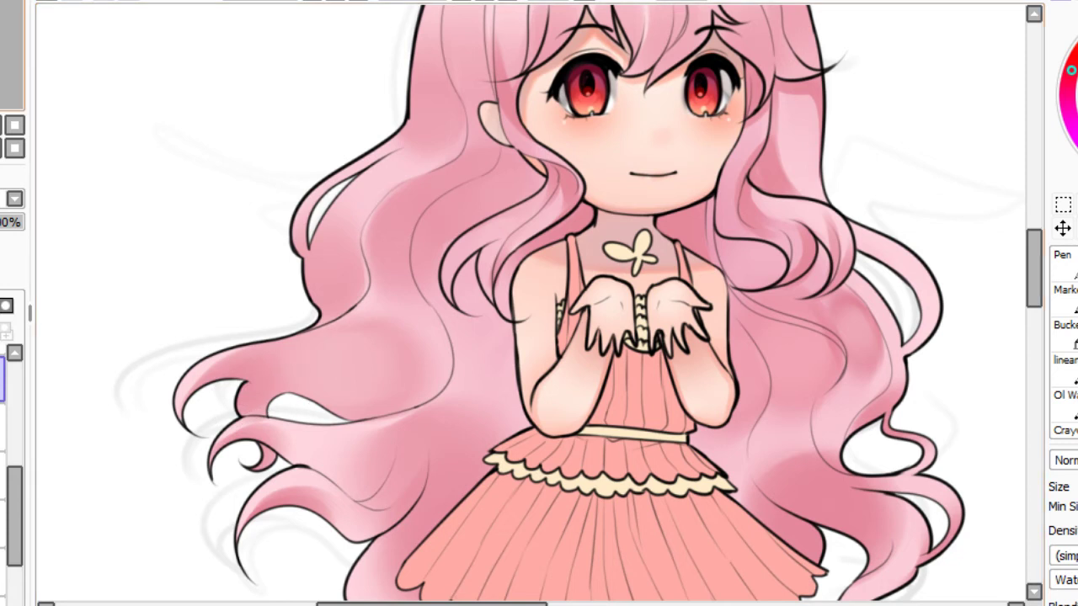
Add soft darker pink to the inner part of the right side lock beside the neck.
left_click_drag(1, 52, 4, 56)
mouse_move(772, 251)
left_mouse_down()
mouse_move(765, 298)
mouse_move(764, 264)
mouse_move(755, 266)
mouse_move(746, 323)
left_mouse_up()
left_click_drag(728, 252, 733, 327)
left_click_drag(1, 125, 0, 125)
left_click_drag(3, 56, 5, 49)
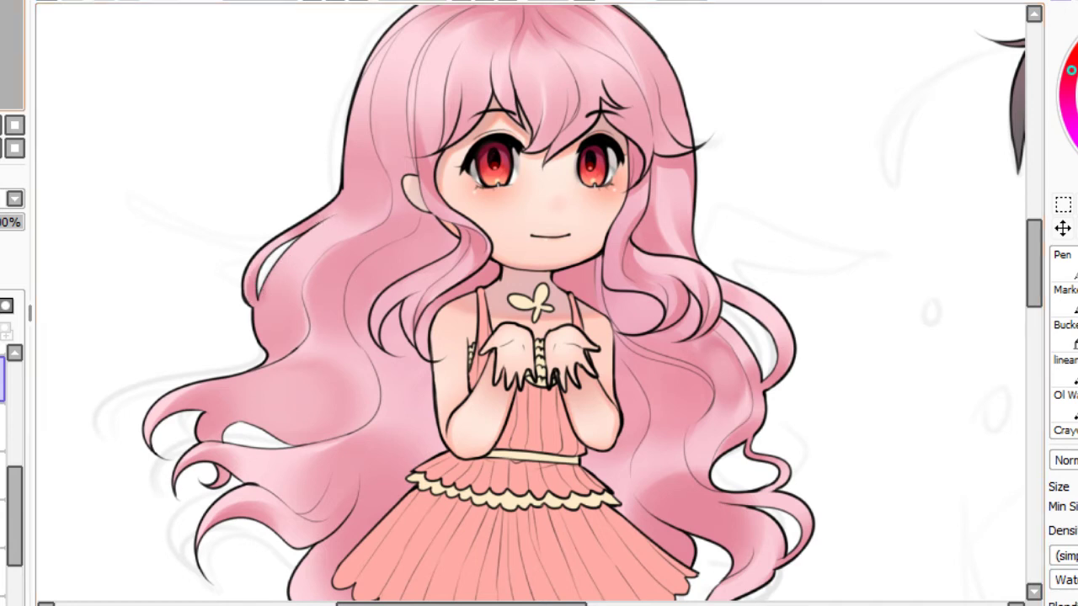
Shade the strand above the left ear with darker pink, fading upward toward the top of the head.
mouse_move(408, 145)
left_mouse_down()
mouse_move(515, 296)
mouse_move(535, 296)
mouse_move(533, 210)
left_mouse_up()
scroll(535, 297, "up", 2)
key("ctrl+z")
left_click_drag(540, 340, 546, 150)
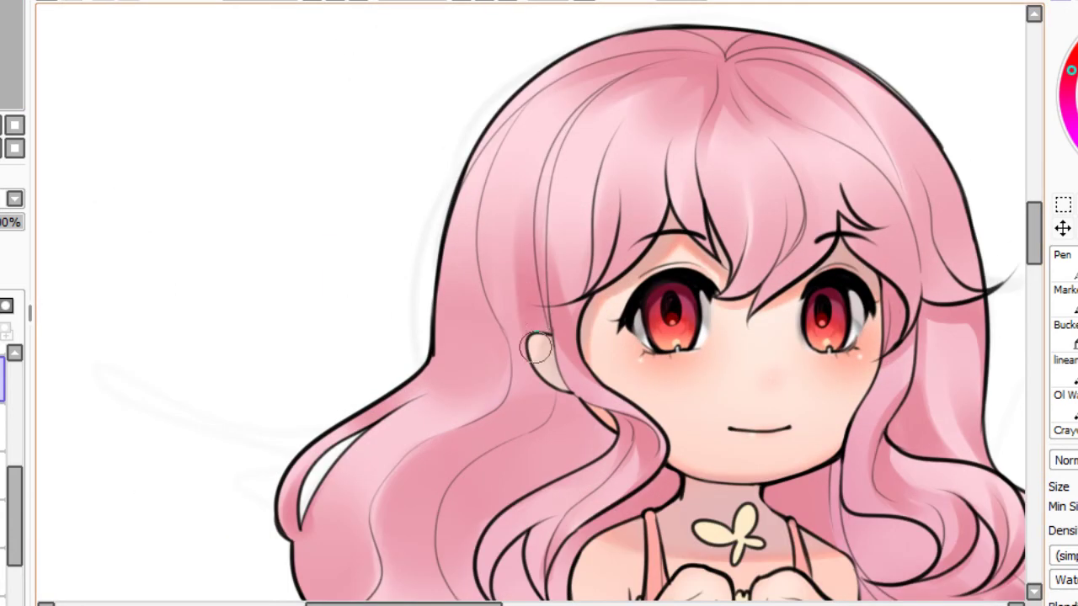
left_click_drag(536, 347, 487, 170)
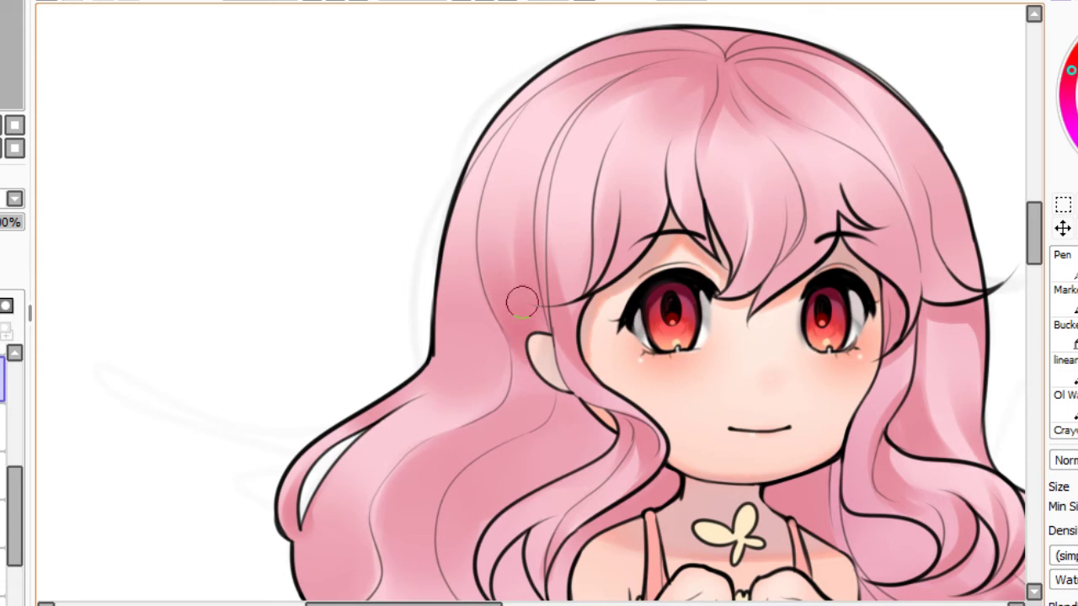
left_click_drag(534, 334, 515, 200)
key("ctrl+z")
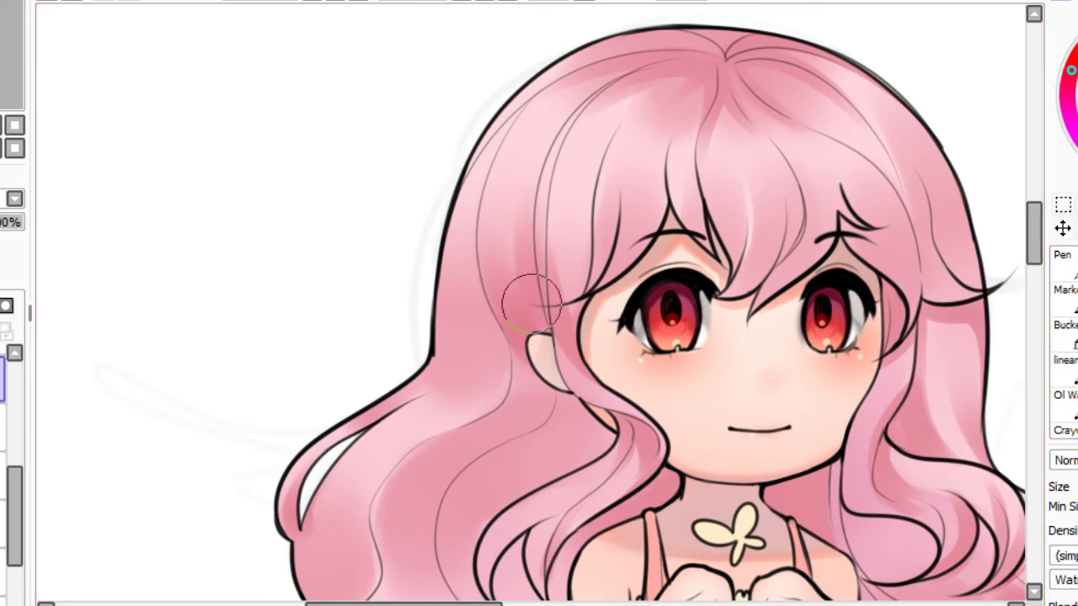
left_click_drag(529, 332, 514, 199)
key("ctrl+z")
left_click_drag(522, 319, 513, 185)
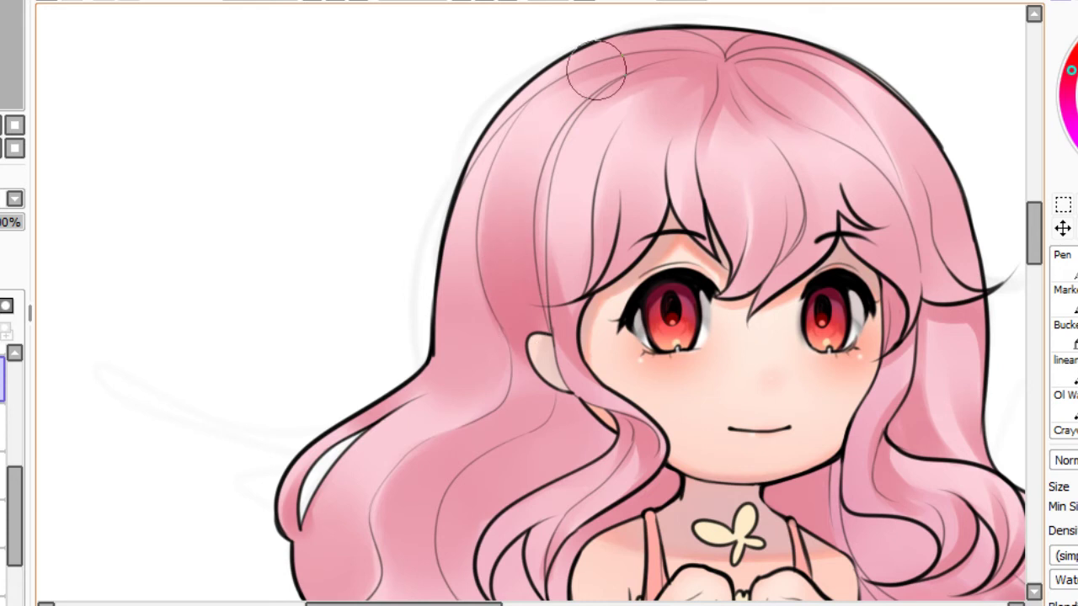
Shade the outermost left strand along the head outline with a soft darker pink stroke fading upward.
left_click_drag(471, 340, 474, 241)
key("ctrl+z")
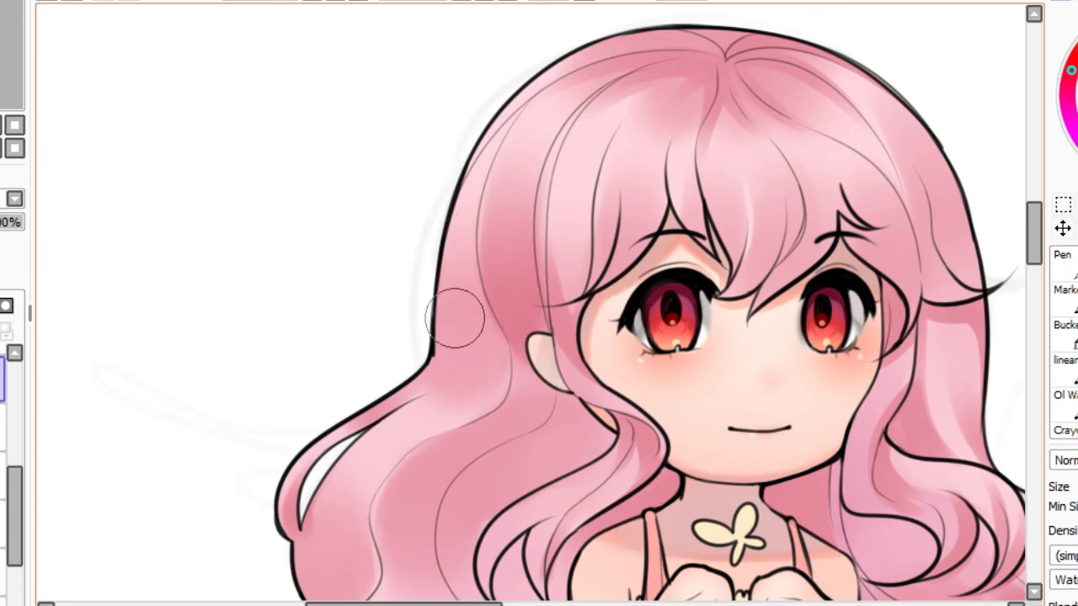
left_click_drag(455, 318, 465, 221)
key("ctrl+z")
left_click_drag(449, 283, 473, 196)
key("ctrl+z")
left_click_drag(468, 290, 474, 219)
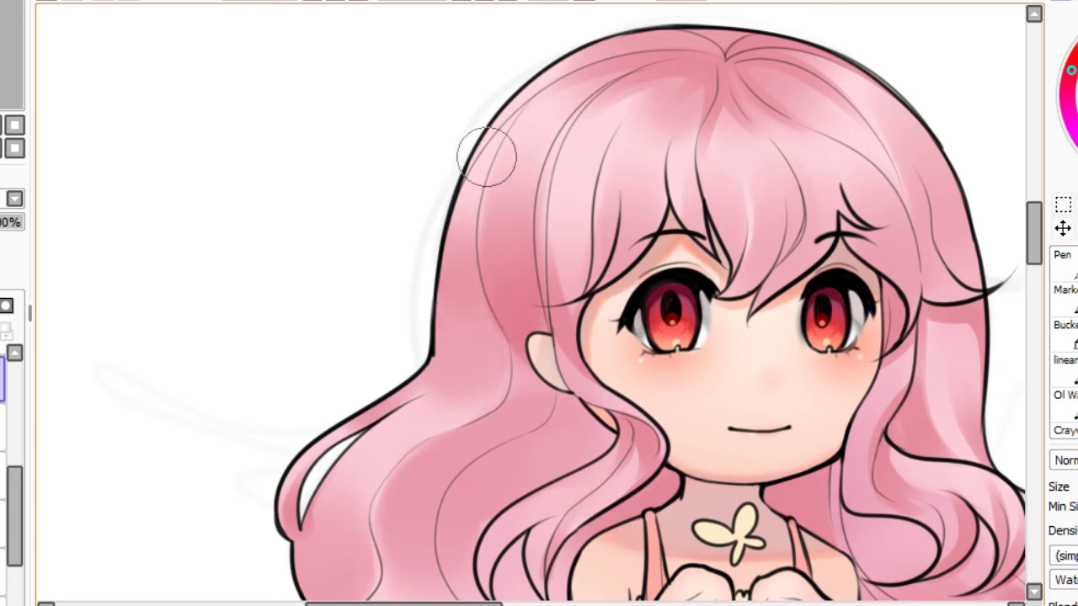
key("ctrl+z")
left_click_drag(459, 301, 486, 151)
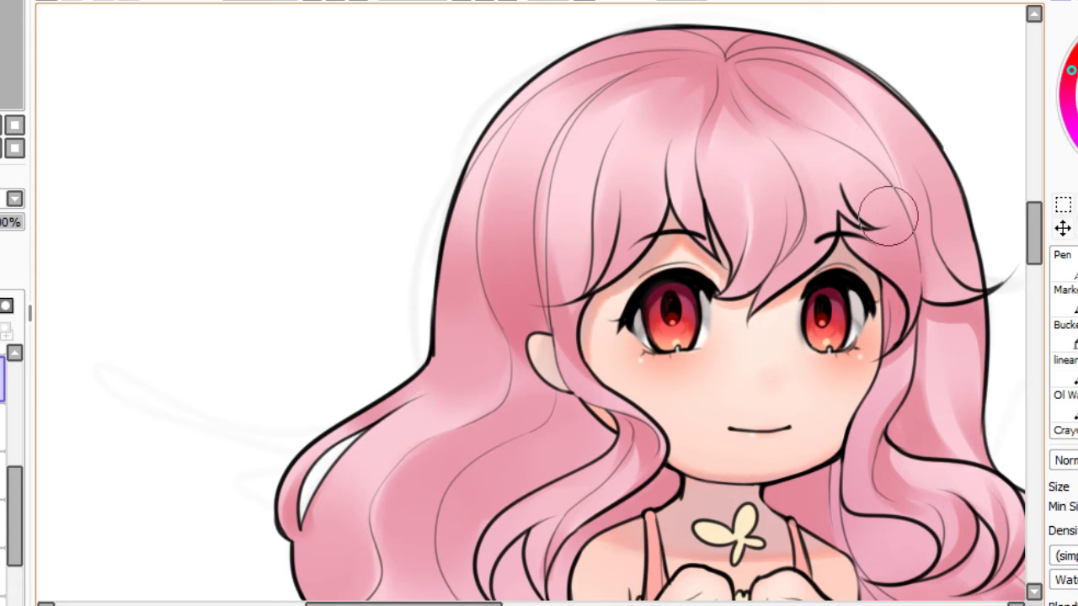
Deepen the lower ends of the right fringe strands around the eyebrow with soft darker pink.
left_click_drag(883, 336, 886, 227)
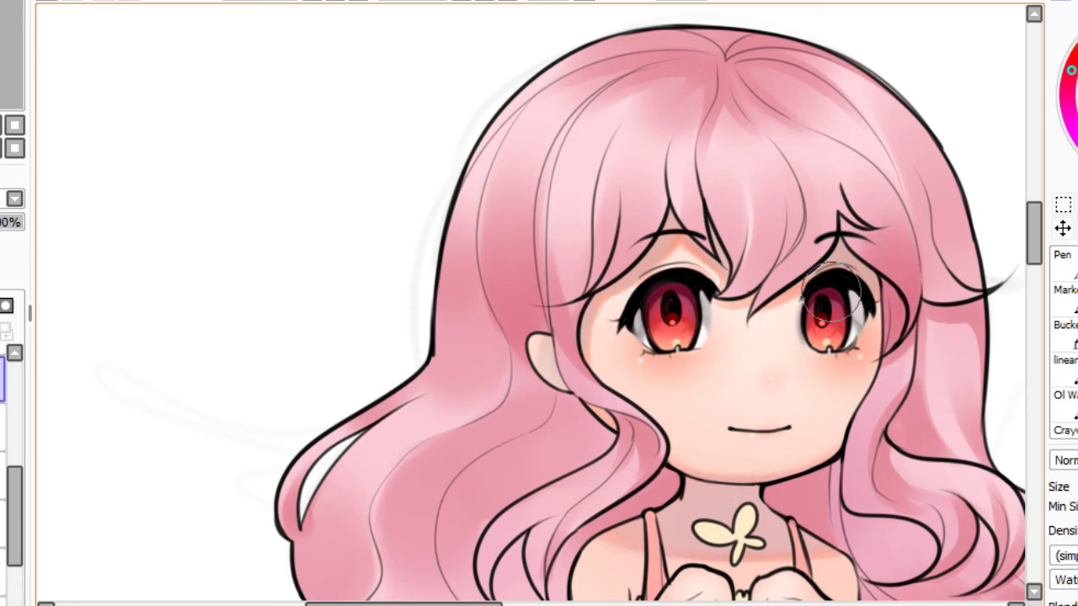
left_click_drag(818, 268, 839, 232)
key("ctrl+z")
mouse_move(781, 298)
left_mouse_down()
mouse_move(820, 195)
mouse_move(829, 241)
mouse_move(846, 199)
left_mouse_up()
key("ctrl+z")
key("ctrl+z")
mouse_move(812, 286)
left_mouse_down()
mouse_move(829, 172)
mouse_move(841, 195)
left_mouse_up()
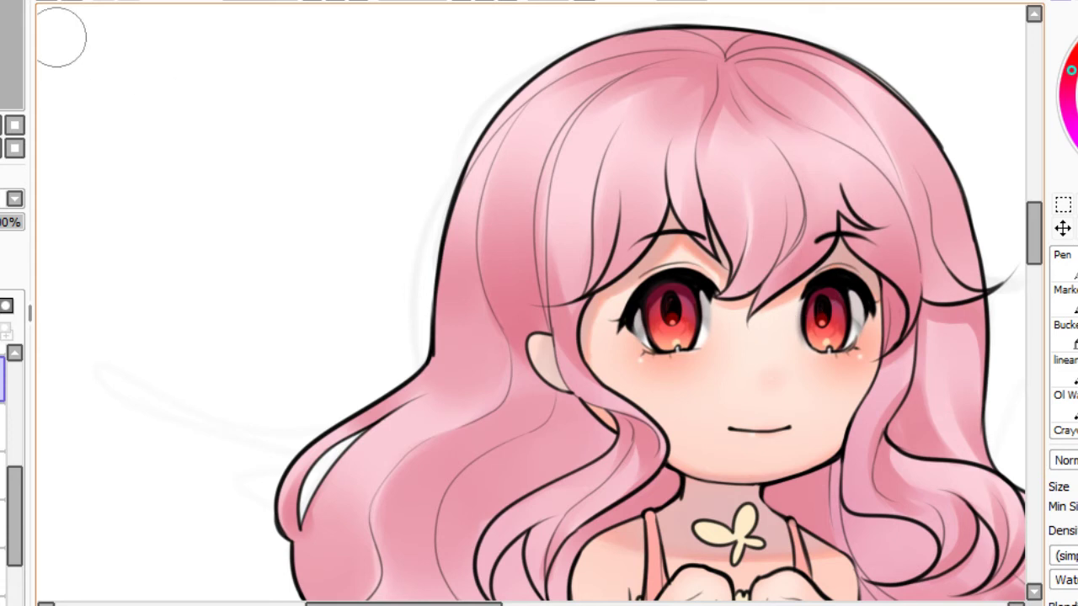
Deepen the darker pink shadow around the parting at the crown and blend it softly into the fringe.
left_click_drag(749, 74, 805, 101)
key("ctrl+z")
left_click_drag(736, 65, 818, 104)
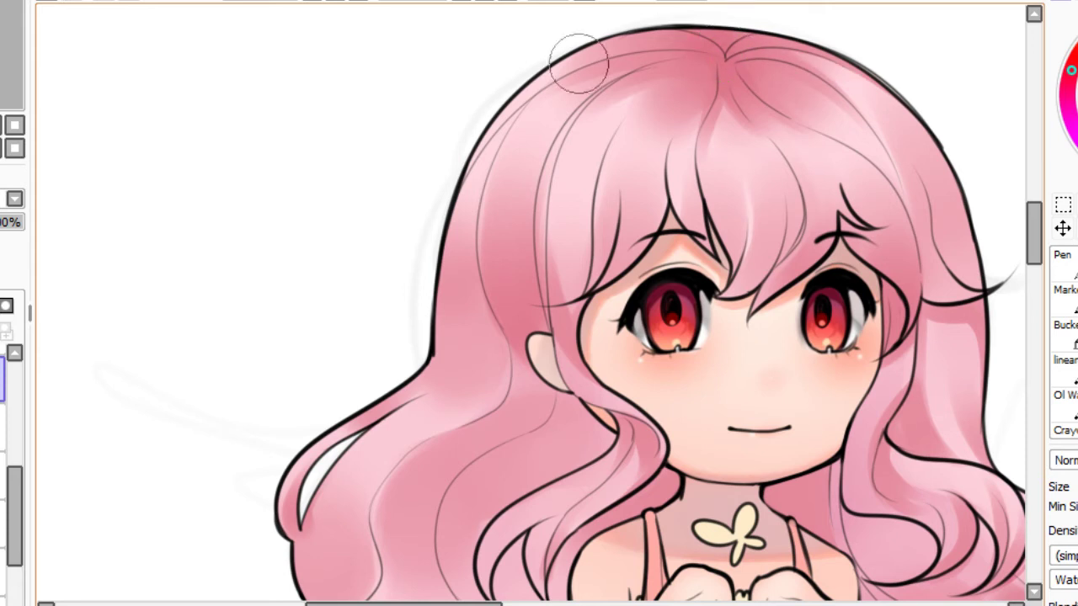
key("alt")
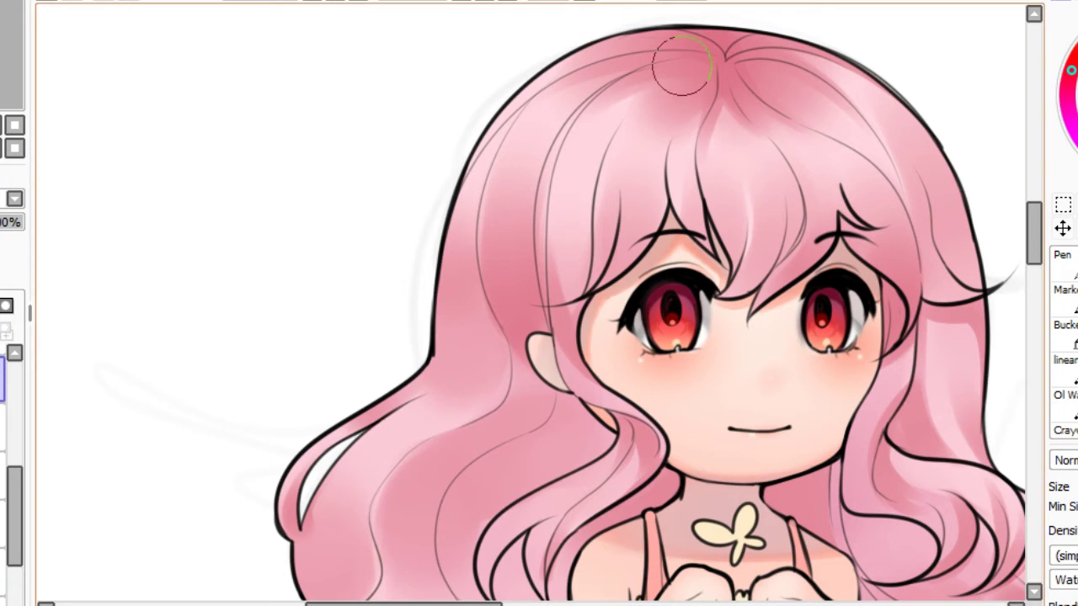
left_click_drag(716, 45, 681, 88)
mouse_move(724, 52)
left_mouse_down()
mouse_move(772, 87)
mouse_move(730, 53)
mouse_move(713, 56)
mouse_move(701, 81)
mouse_move(748, 65)
mouse_move(719, 58)
mouse_move(759, 101)
mouse_move(766, 88)
mouse_move(728, 65)
mouse_move(727, 93)
mouse_move(737, 72)
mouse_move(720, 71)
mouse_move(721, 87)
mouse_move(718, 69)
mouse_move(708, 91)
mouse_move(713, 70)
mouse_move(696, 86)
mouse_move(710, 57)
left_mouse_up()
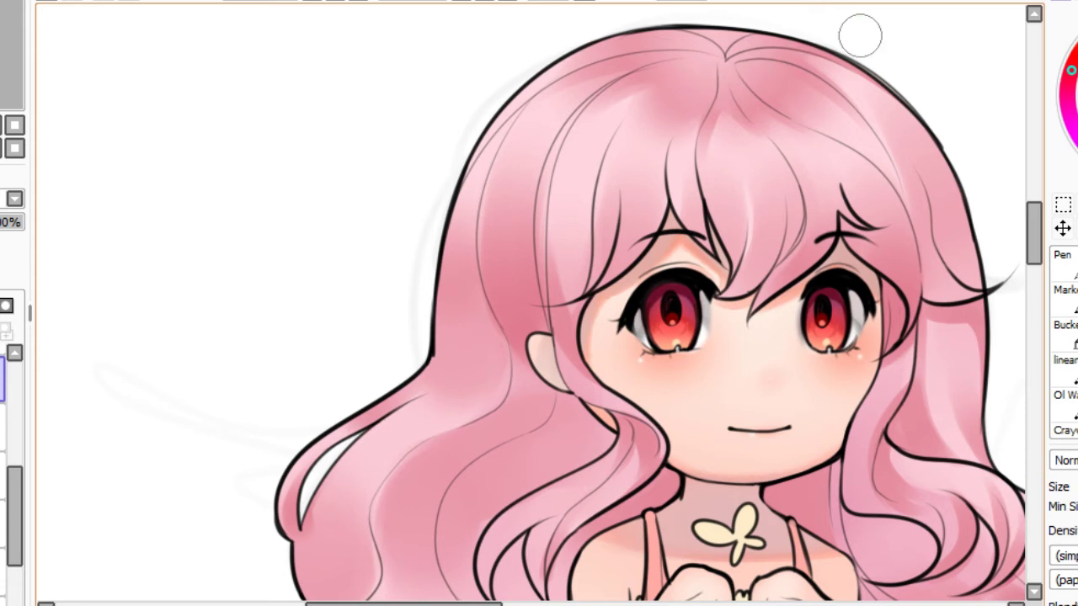
Blend soft darker pink along the girl's outer left hair, from the temple down to where the long waves begin.
left_click(14, 124)
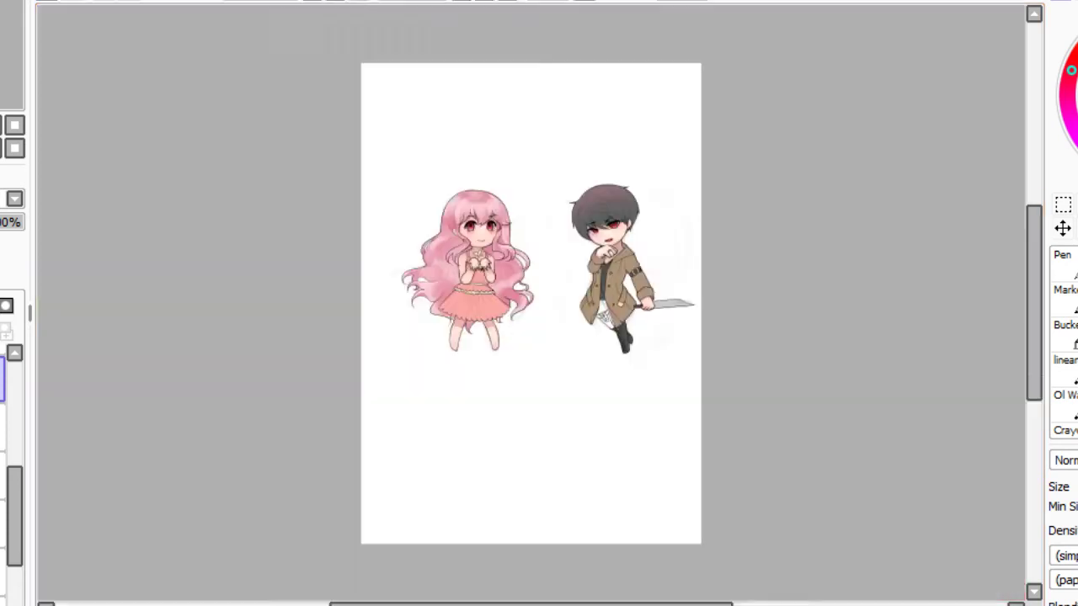
scroll(12, 59, "up", 2)
left_click_drag(15, 68, 3, 52)
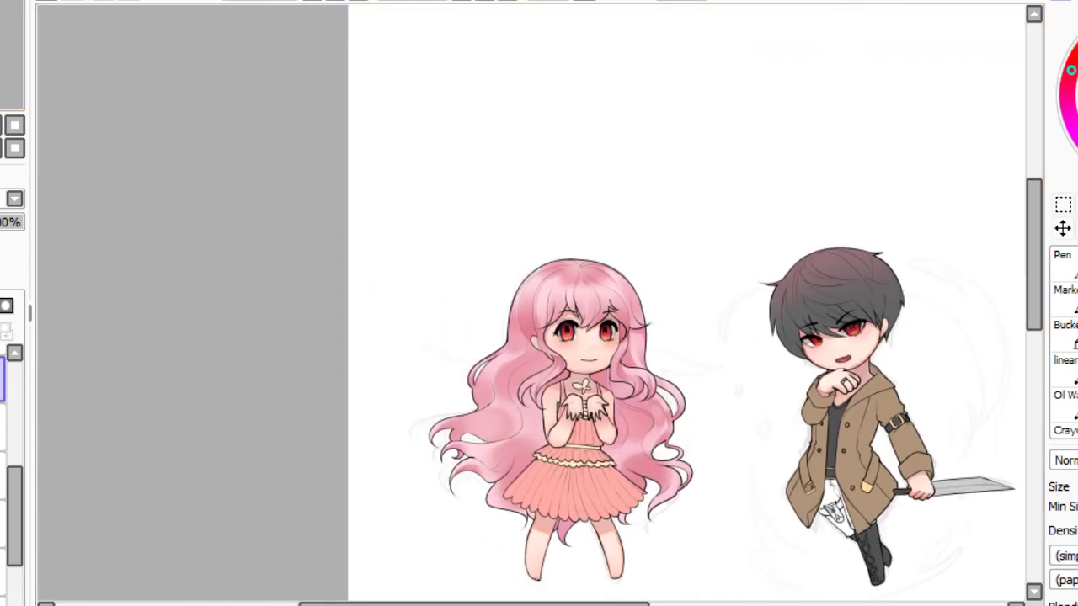
scroll(523, 308, "up", 4)
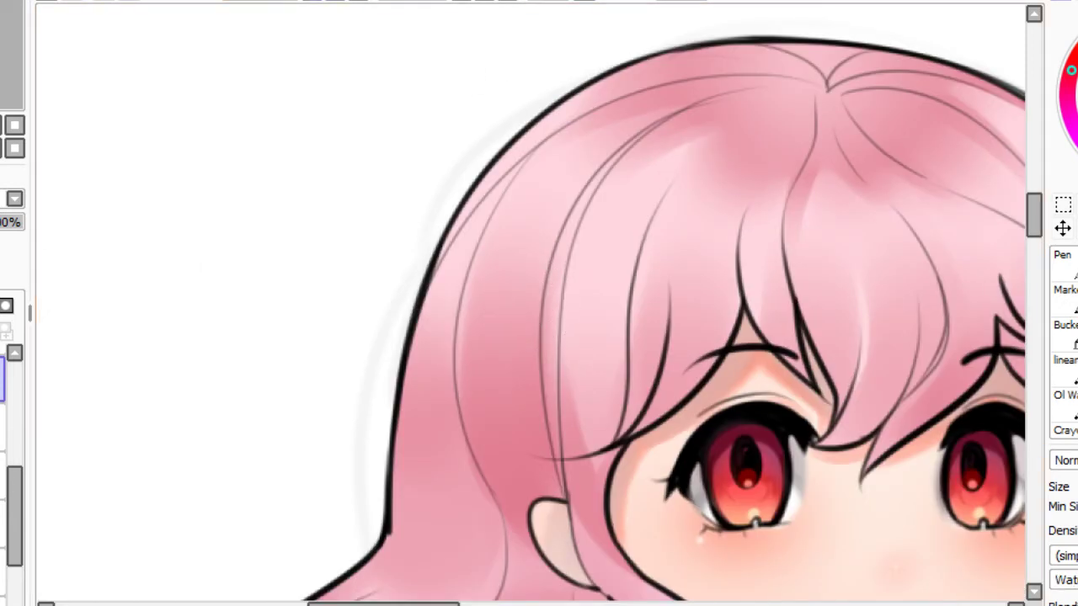
scroll(666, 122, "down", 2)
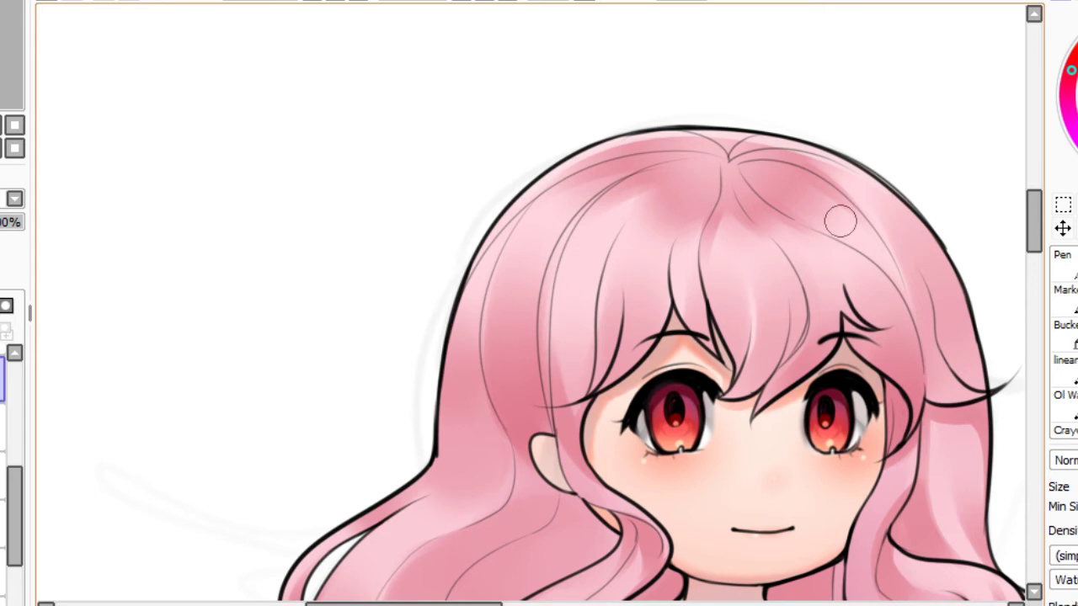
left_click_drag(573, 387, 540, 222)
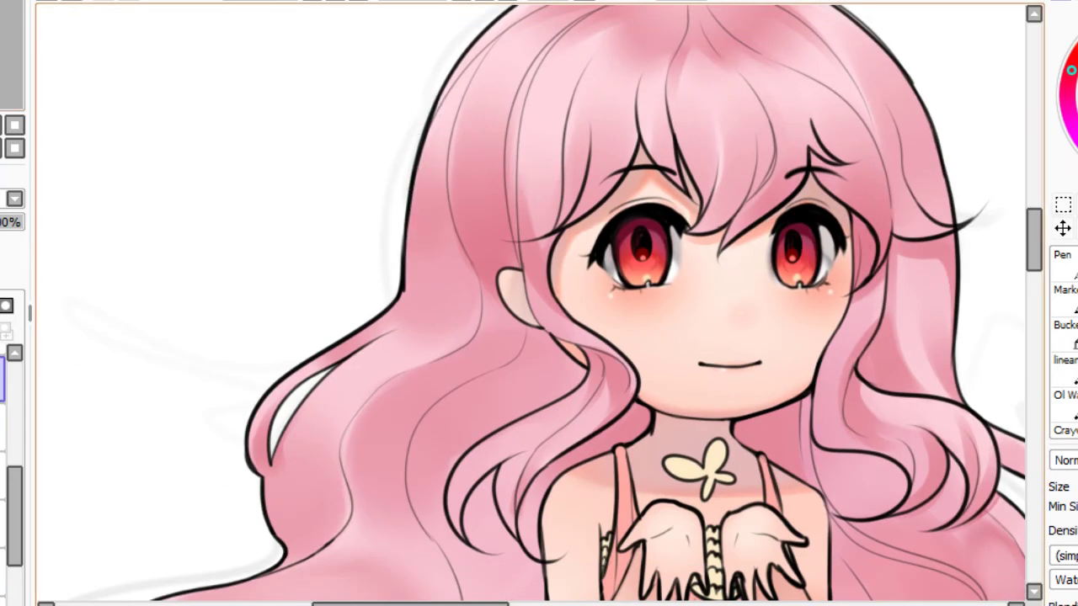
left_click_drag(435, 103, 404, 299)
left_click_drag(408, 171, 380, 313)
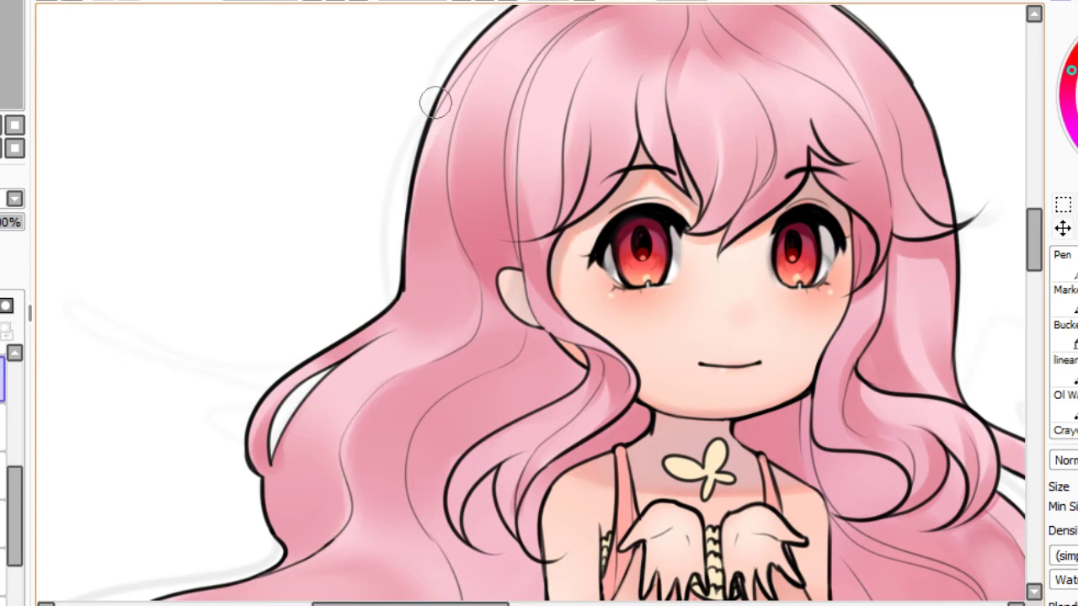
mouse_move(435, 102)
left_mouse_down()
mouse_move(405, 225)
mouse_move(429, 258)
left_mouse_up()
left_click_drag(401, 199, 412, 322)
mouse_move(402, 260)
left_mouse_down()
mouse_move(369, 320)
mouse_move(293, 350)
left_mouse_up()
key("ctrl+z")
left_click_drag(402, 281, 337, 327)
key("ctrl+z")
left_click_drag(407, 284, 307, 358)
mouse_move(254, 407)
left_mouse_down()
mouse_move(265, 524)
mouse_move(277, 526)
mouse_move(257, 509)
mouse_move(270, 532)
left_mouse_up()
key("ctrl+z")
key("ctrl+z")
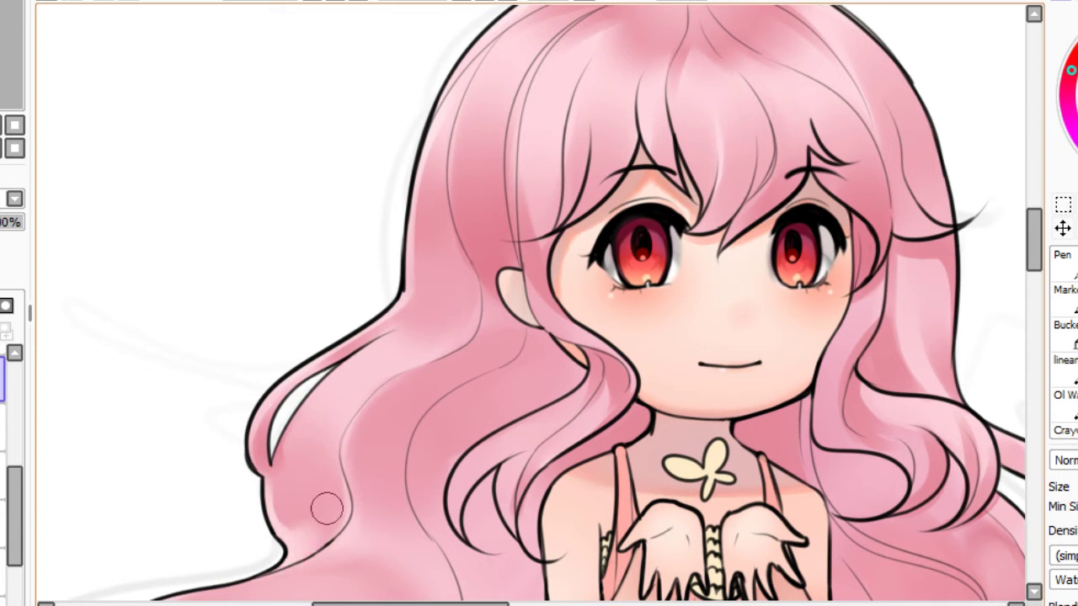
Shade the bulge of the girl's outer left wave, below the small gap in the hair, with soft darker pink.
left_click_drag(286, 535, 280, 473)
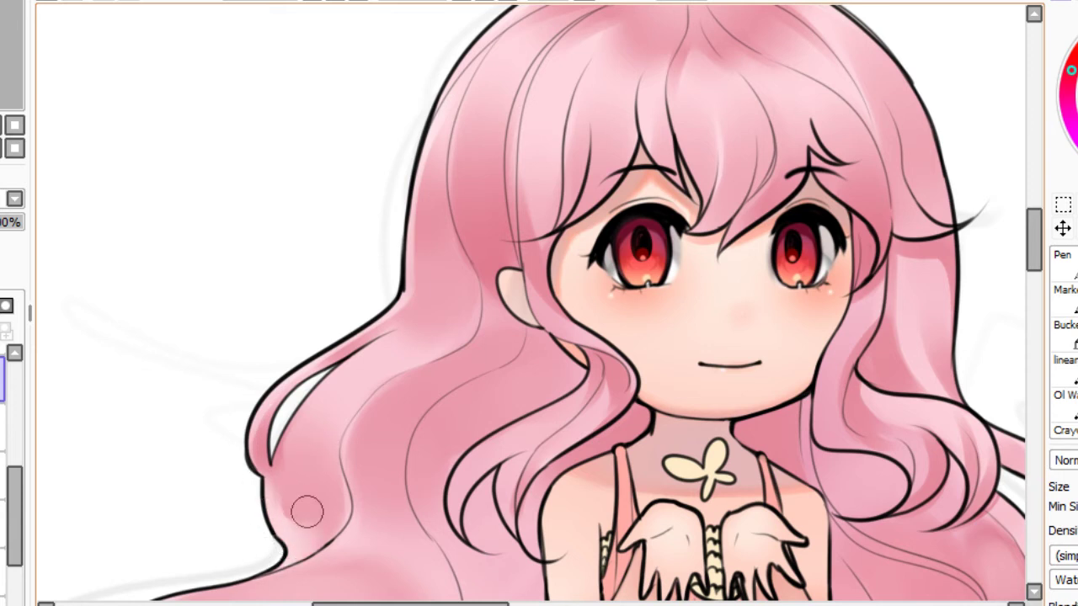
left_click_drag(307, 511, 326, 471)
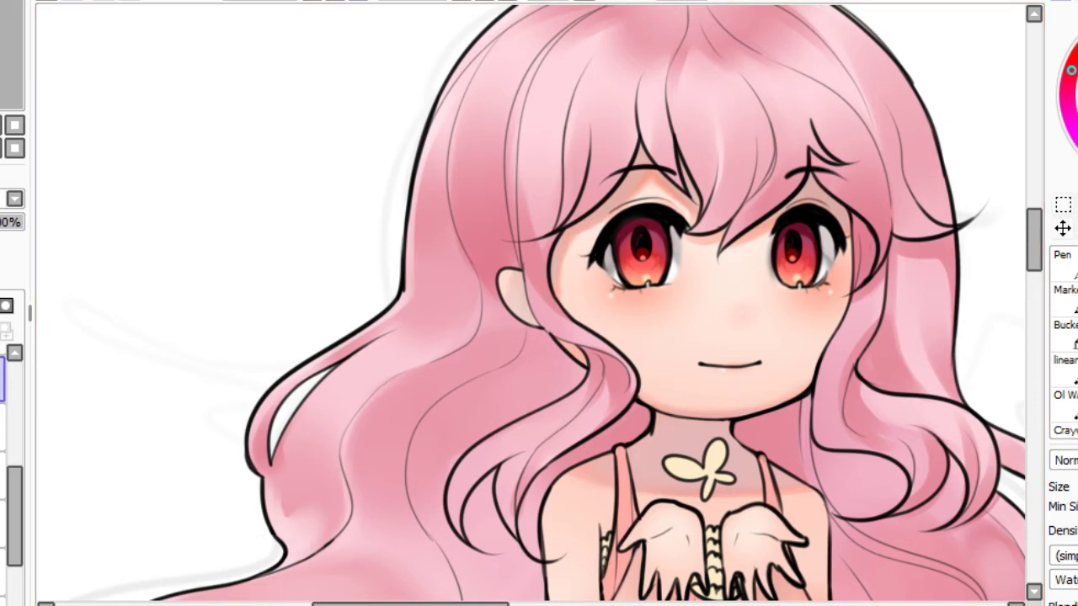
left_click(14, 124)
left_click(1, 124)
left_click(0, 124)
left_click(1, 124)
left_click_drag(7, 59, 2, 55)
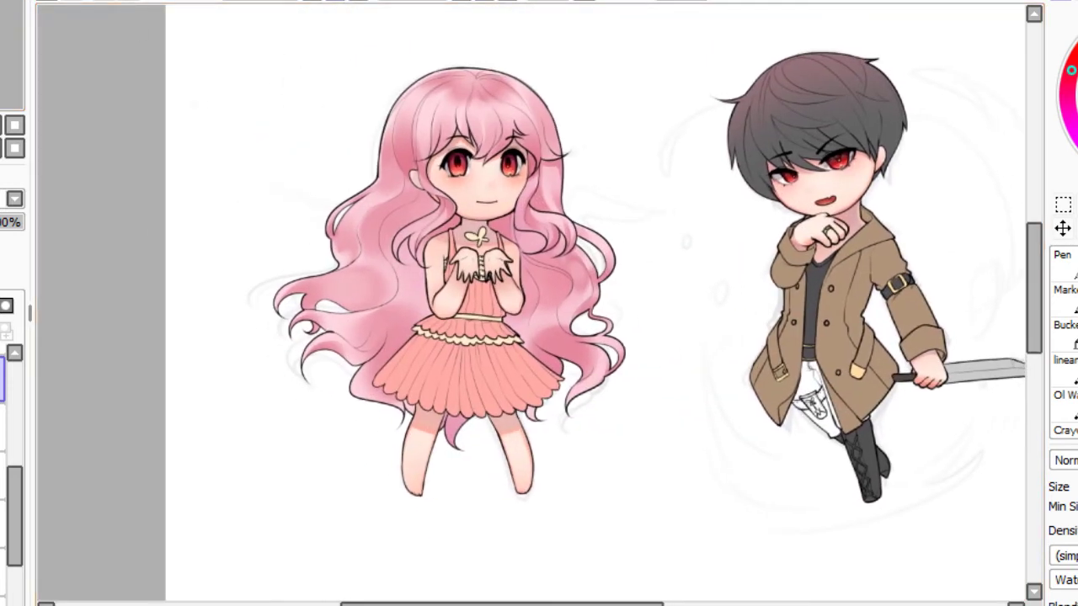
Touch up the soft shading along the outer edge of the girl's right strand, below the stray lock beside her eye.
scroll(395, 19, "up", 2)
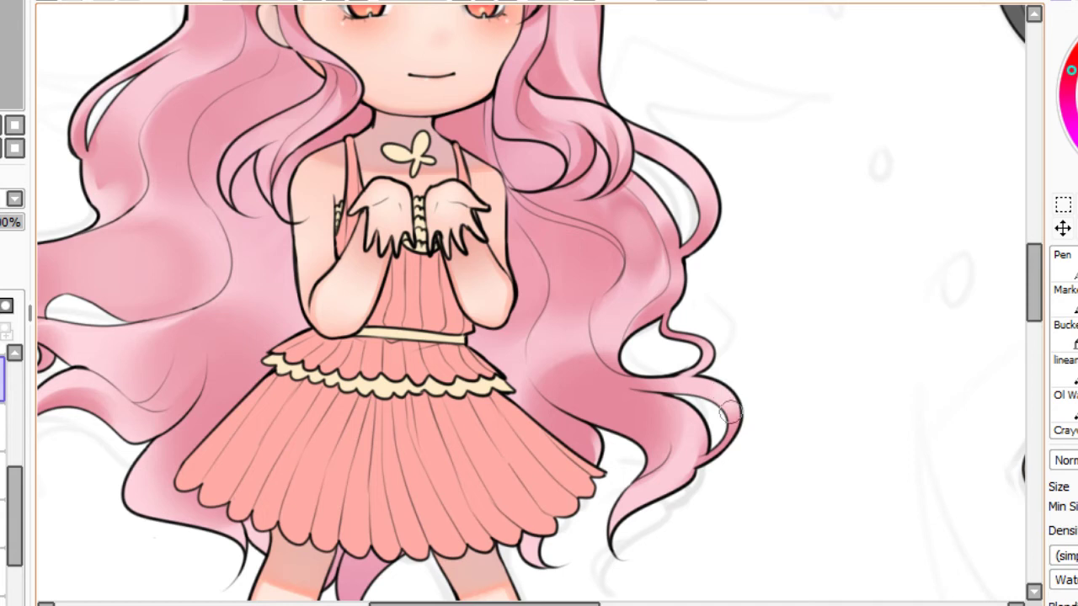
mouse_move(705, 119)
left_mouse_down()
mouse_move(804, 366)
mouse_move(803, 341)
left_mouse_up()
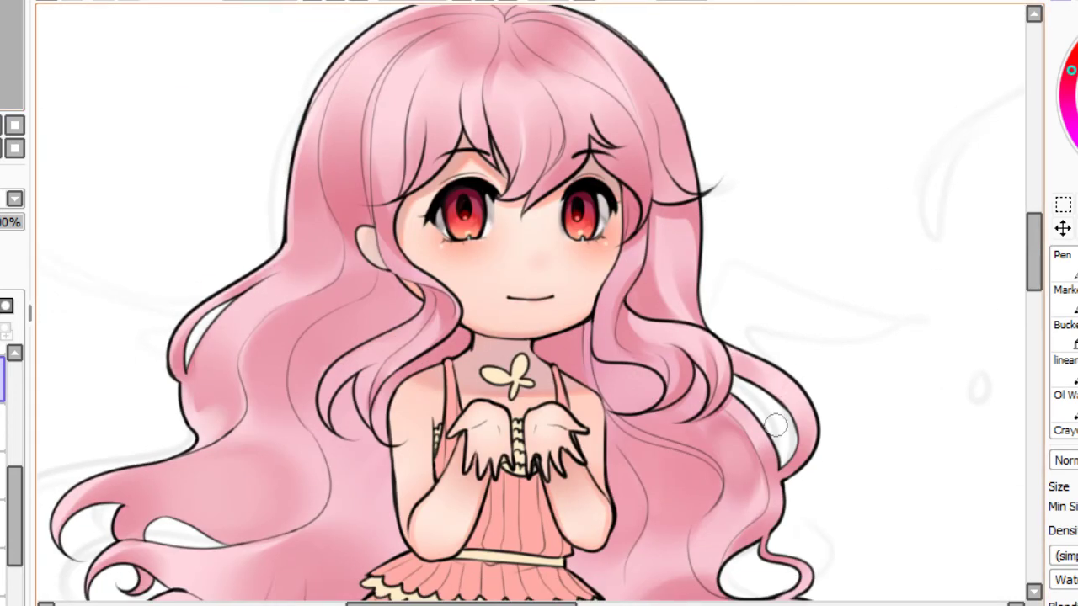
left_click_drag(705, 318, 690, 277)
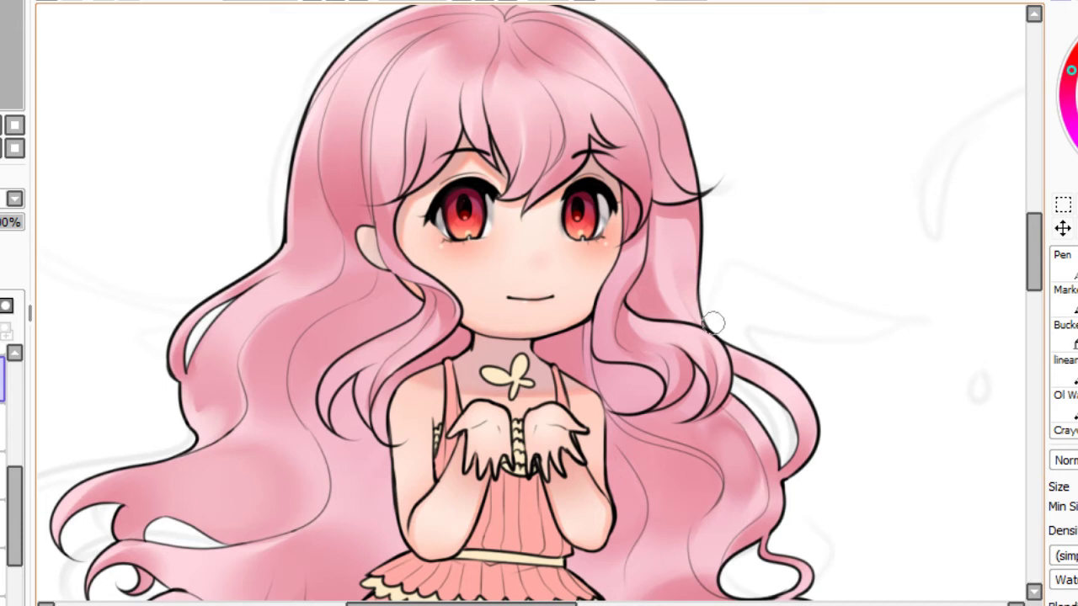
left_click_drag(707, 326, 690, 249)
key("ctrl+z")
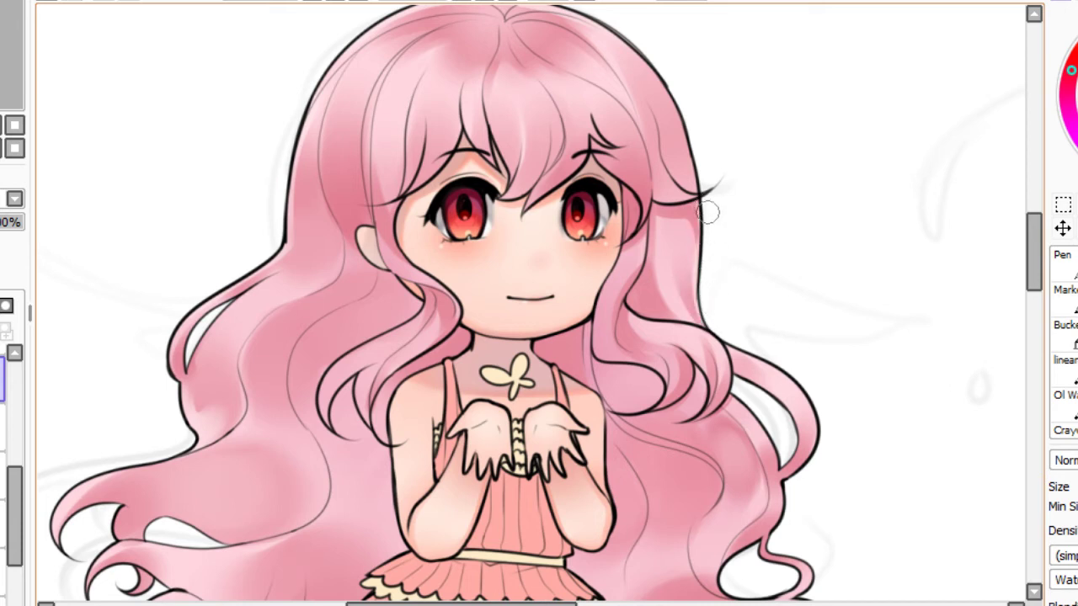
Soften the pink shading on the girl's front lock that curls over her left shoulder.
mouse_move(37, 371)
left_mouse_down()
mouse_move(37, 170)
mouse_move(110, 222)
left_mouse_up()
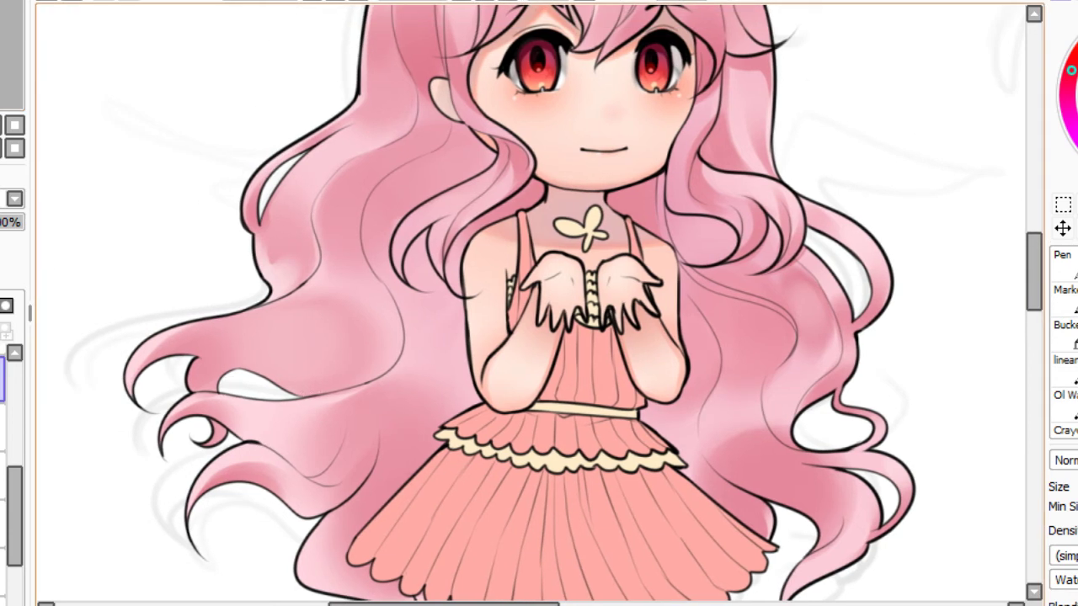
key("Home")
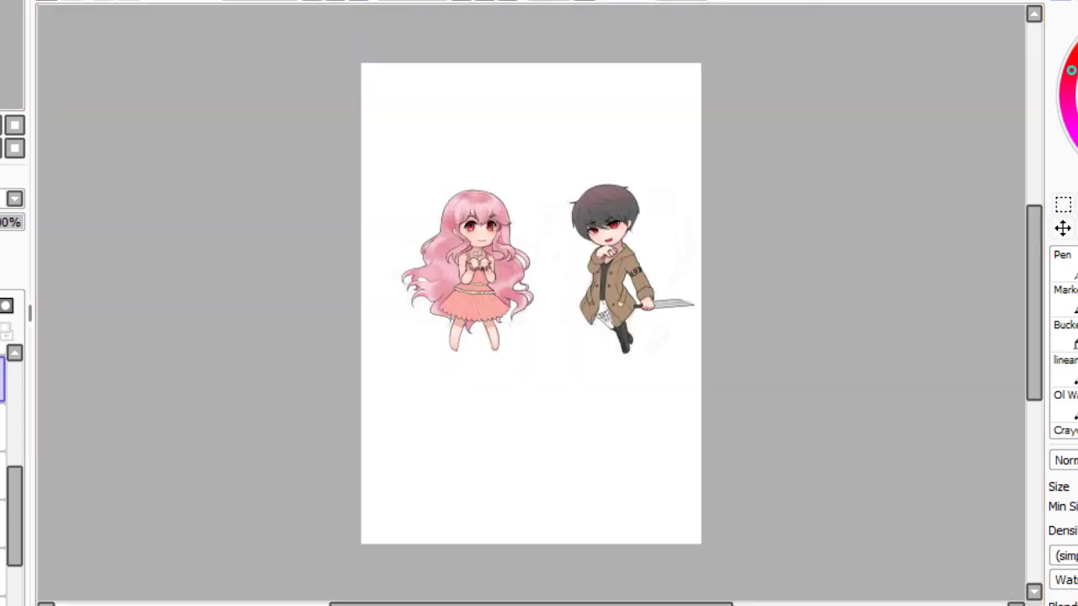
scroll(532, 303, "up", 5)
left_click_drag(531, 303, 571, 359)
left_click_drag(531, 304, 652, 403)
scroll(539, 303, "up", 4)
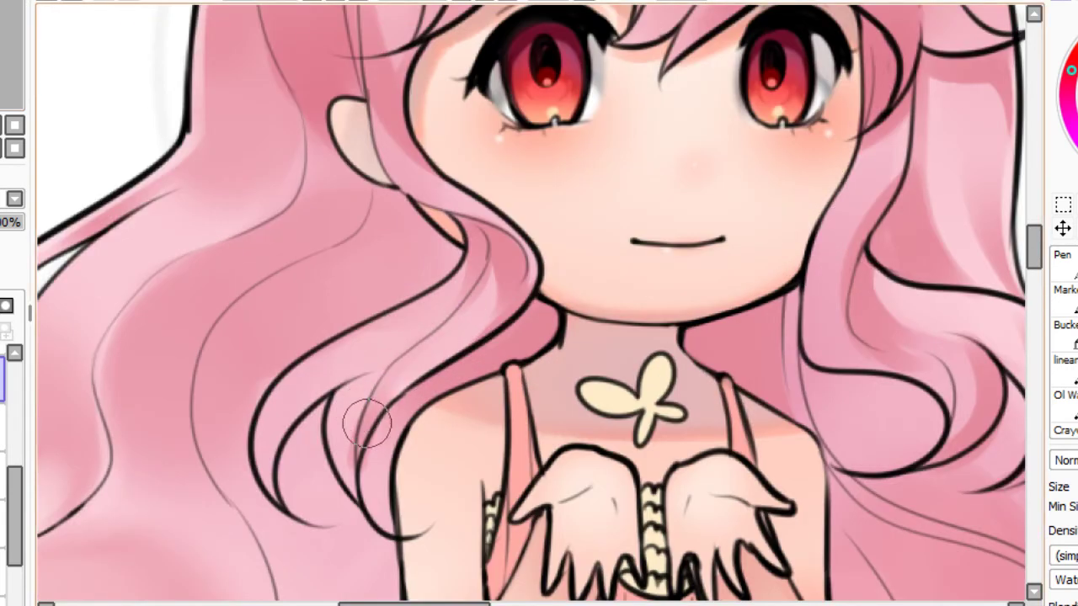
mouse_move(376, 333)
left_mouse_down()
mouse_move(448, 296)
mouse_move(459, 265)
left_mouse_up()
left_click_drag(261, 468, 379, 350)
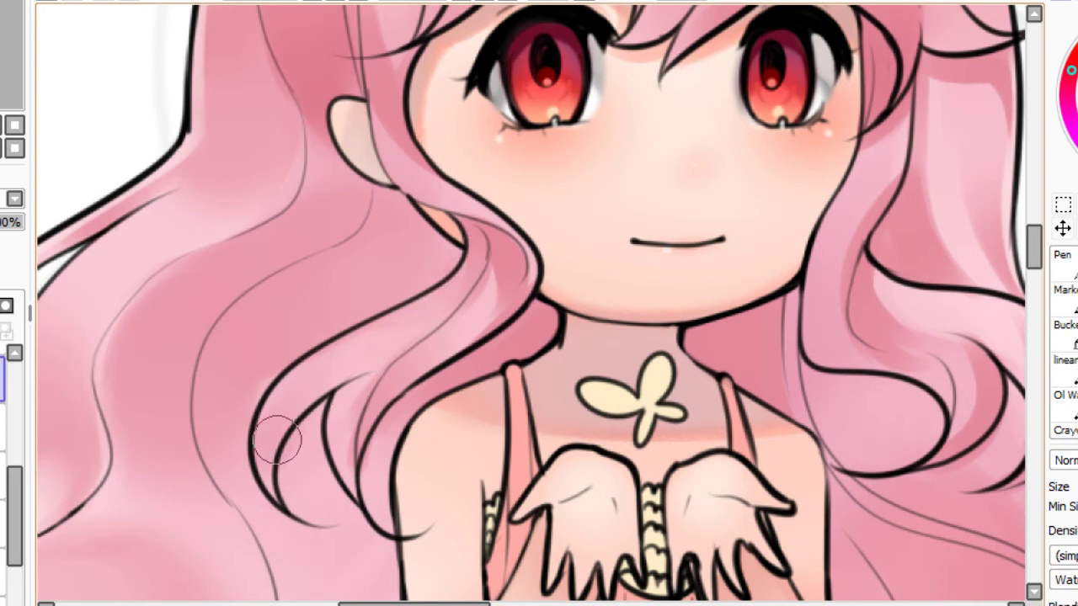
left_click_drag(277, 439, 391, 345)
left_click_drag(292, 408, 421, 329)
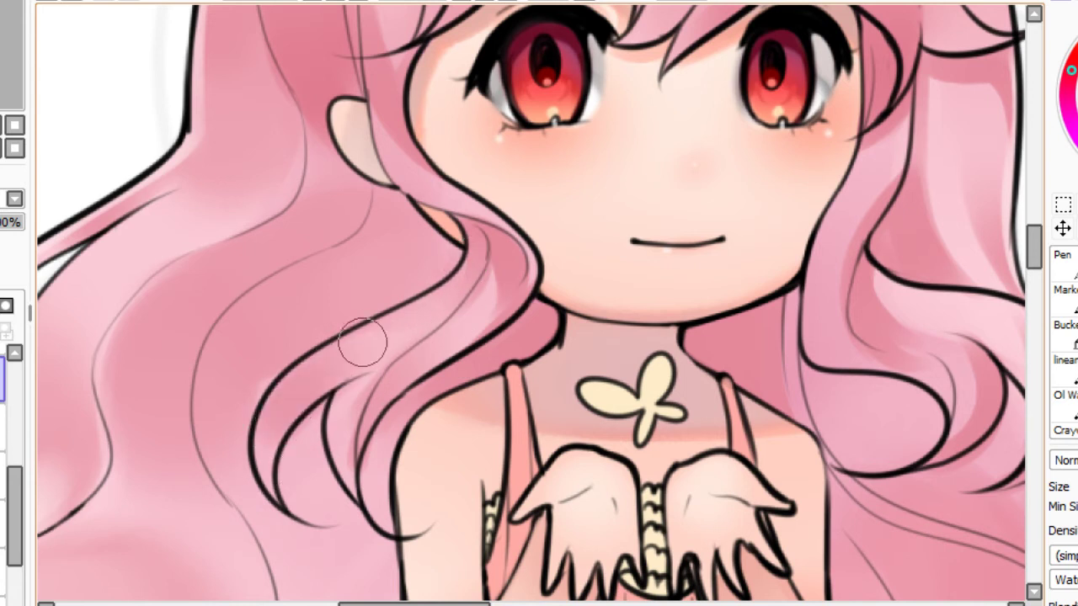
Sample a dark grey from the boy's hair and softly shade the fringe above his right eye.
scroll(530, 303, "down", 8)
scroll(531, 303, "up", 4)
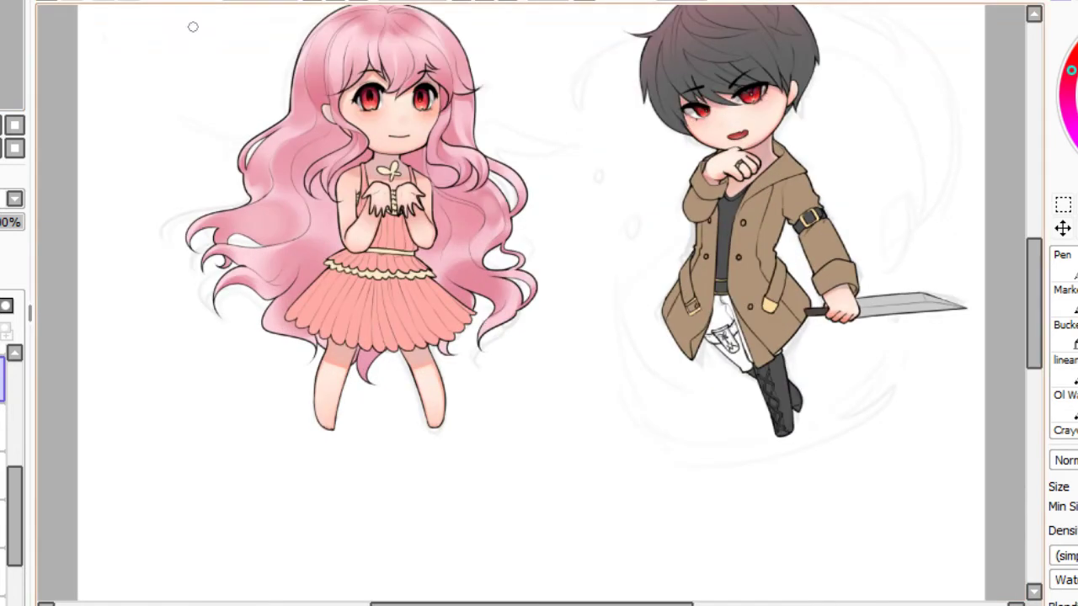
left_click_drag(10, 55, 8, 50)
mouse_move(505, 286)
left_mouse_down()
mouse_move(537, 337)
mouse_move(603, 341)
left_mouse_up()
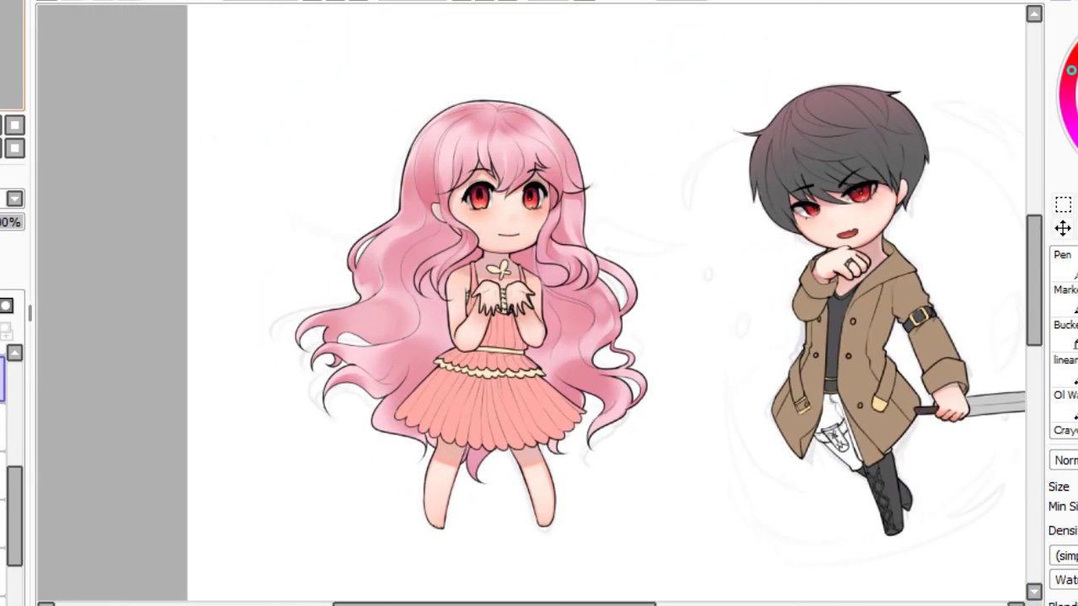
mouse_move(538, 303)
left_mouse_down()
mouse_move(519, 324)
mouse_move(419, 326)
mouse_move(320, 392)
left_mouse_up()
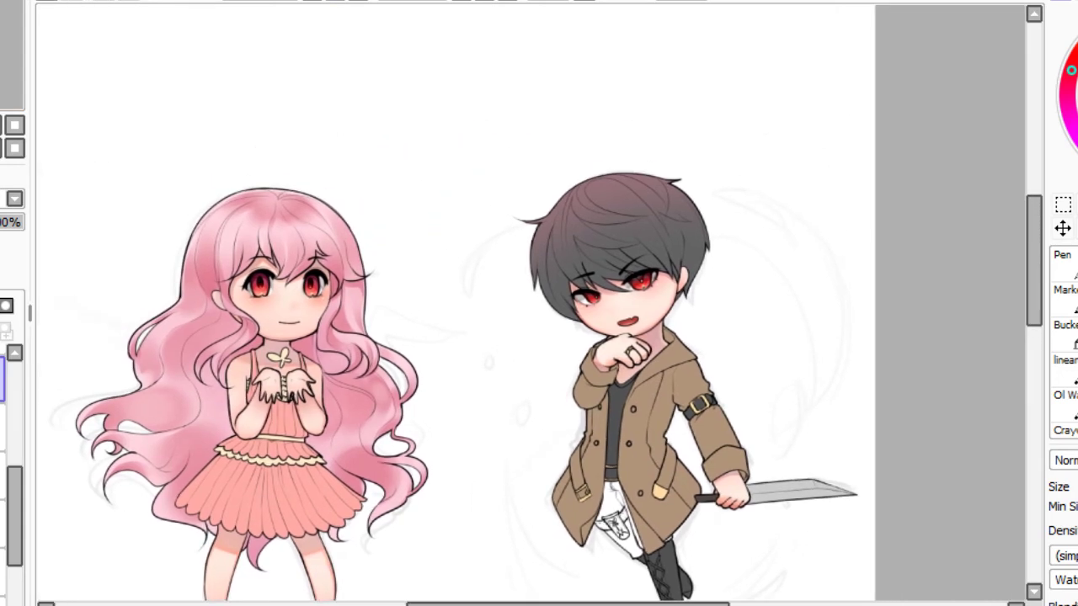
scroll(530, 303, "up", 5)
left_click_drag(539, 303, 308, 365)
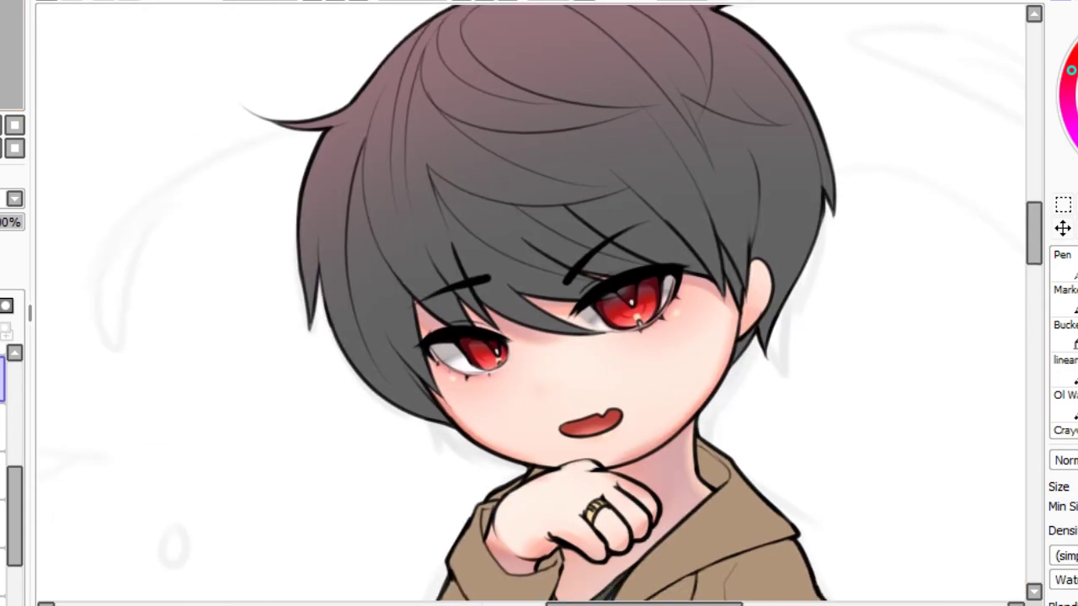
key("alt")
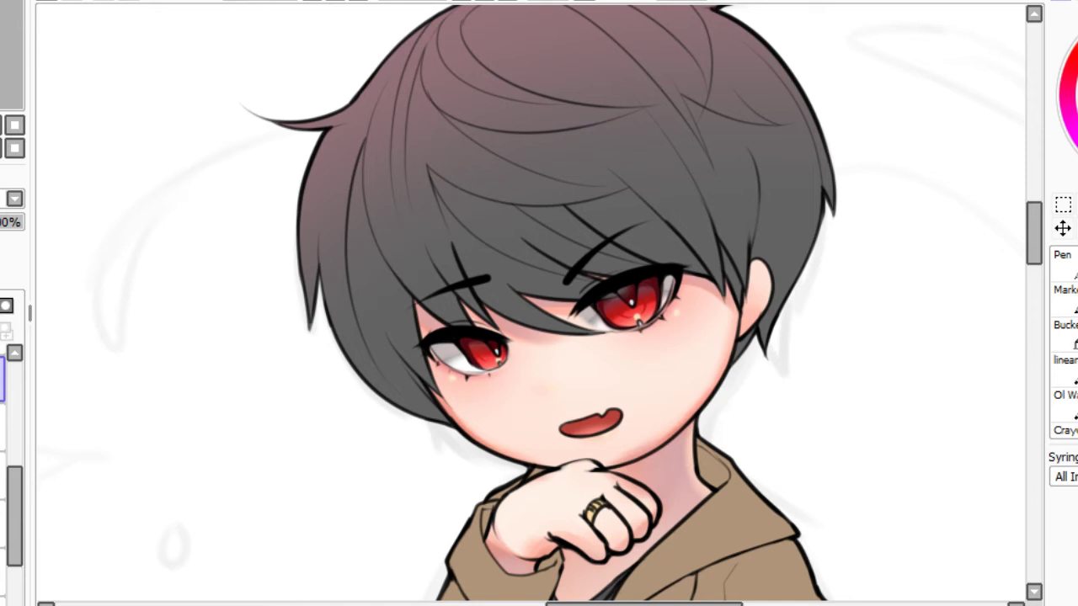
mouse_move(621, 164)
left_mouse_down()
mouse_move(712, 280)
mouse_move(613, 229)
left_mouse_up()
key("ctrl+z")
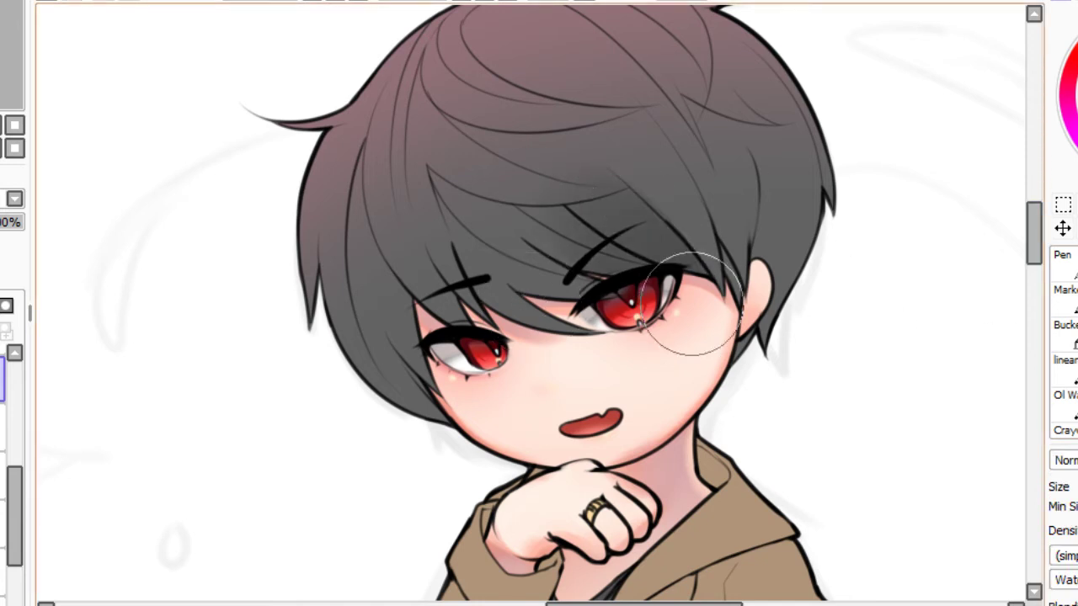
mouse_move(691, 304)
left_mouse_down()
mouse_move(533, 168)
mouse_move(670, 294)
mouse_move(516, 203)
left_mouse_up()
key("ctrl+z")
key("ctrl+z")
mouse_move(638, 272)
left_mouse_down()
mouse_move(490, 190)
mouse_move(549, 177)
left_mouse_up()
Shade the boy's hair beside the right ear with dark grey, fading upward toward the crown.
left_click_drag(720, 313, 702, 101)
key("ctrl+z")
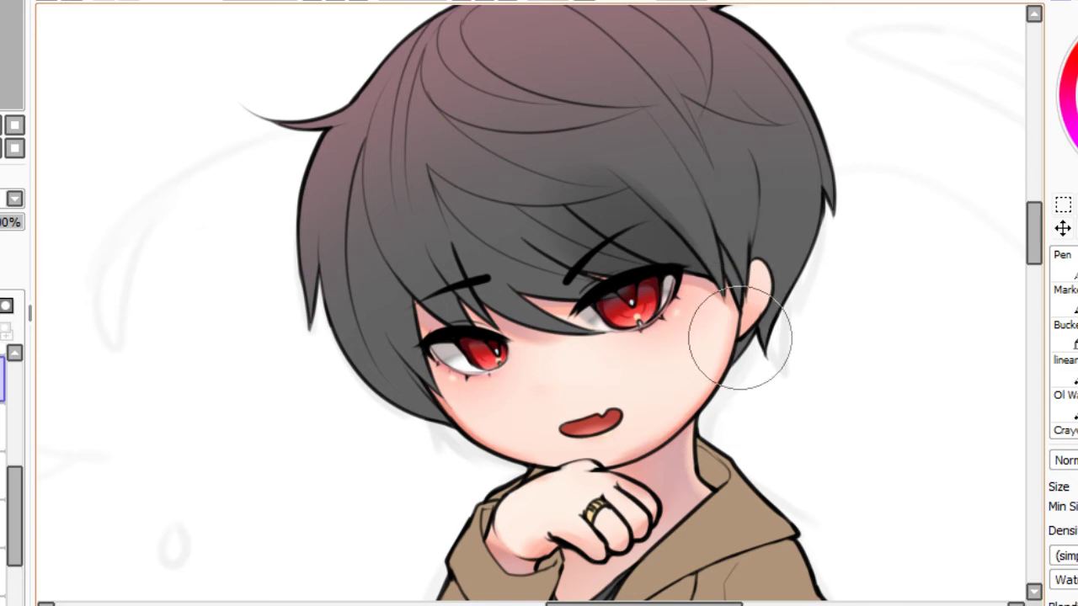
mouse_move(718, 212)
left_mouse_down()
mouse_move(689, 160)
mouse_move(608, 88)
left_mouse_up()
left_click_drag(703, 186, 670, 128)
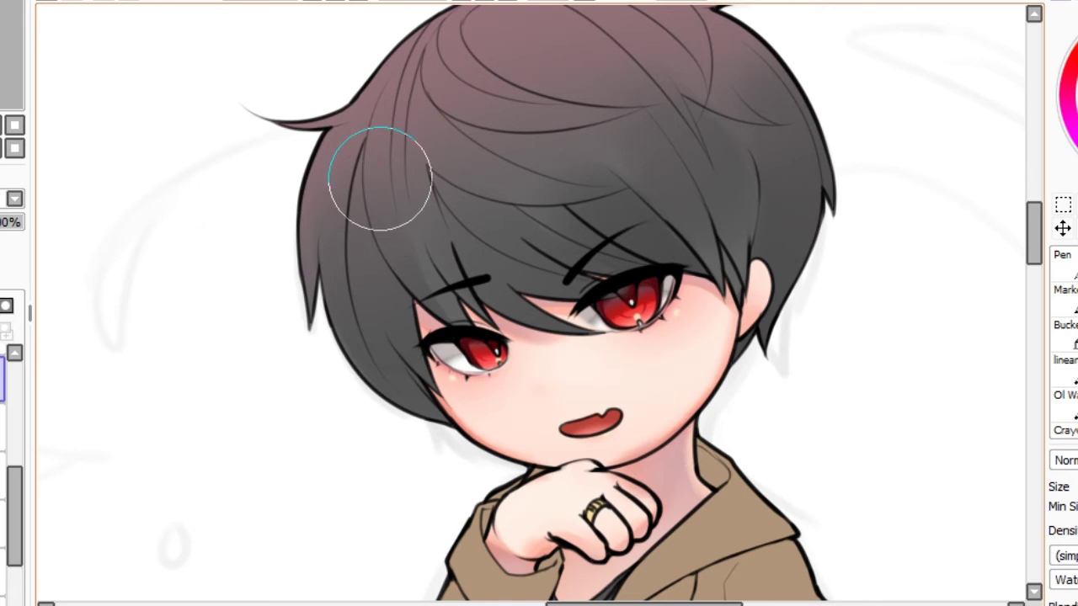
Shade the boy's left side hair and the fringe strands above his left eye with soft dark grey.
left_click_drag(531, 304, 778, 266)
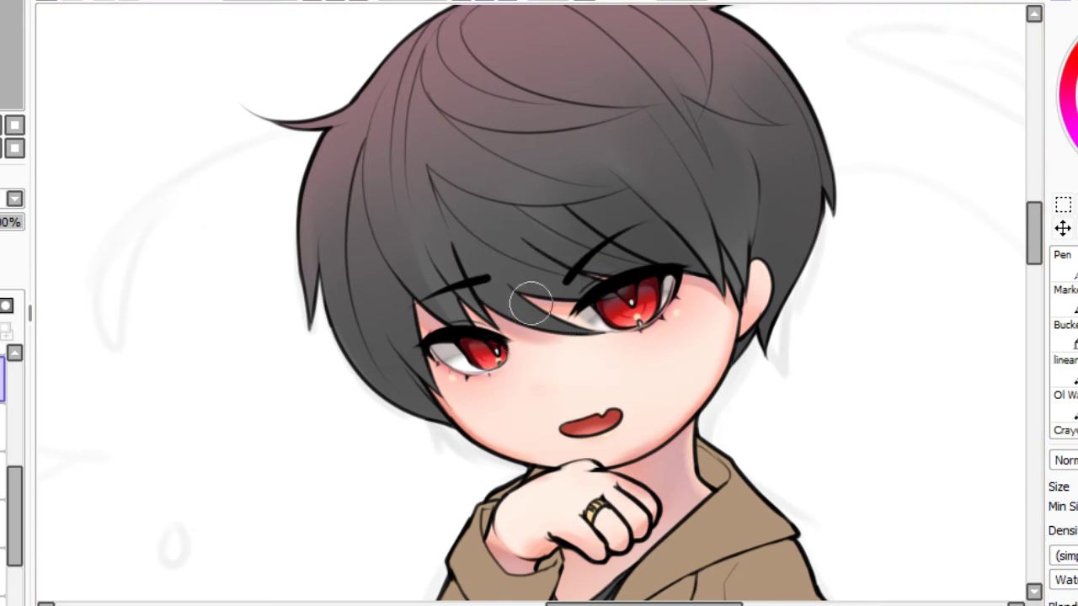
key("ctrl+z")
left_click_drag(356, 201, 418, 340)
key("ctrl+z")
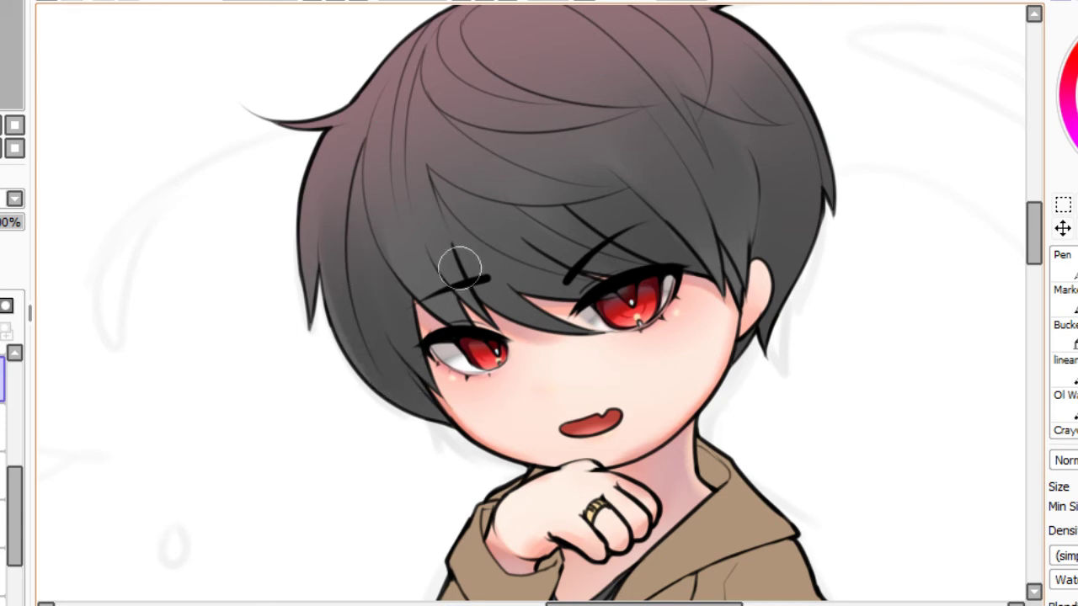
left_click_drag(462, 292, 420, 191)
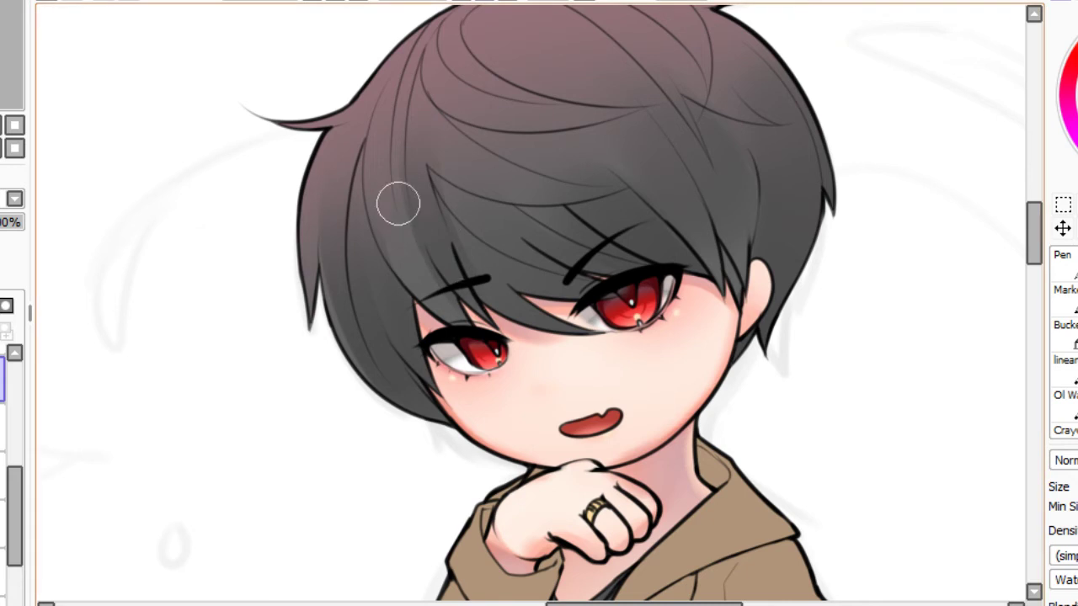
mouse_move(398, 204)
left_mouse_down()
mouse_move(401, 232)
mouse_move(391, 192)
mouse_move(406, 267)
left_mouse_up()
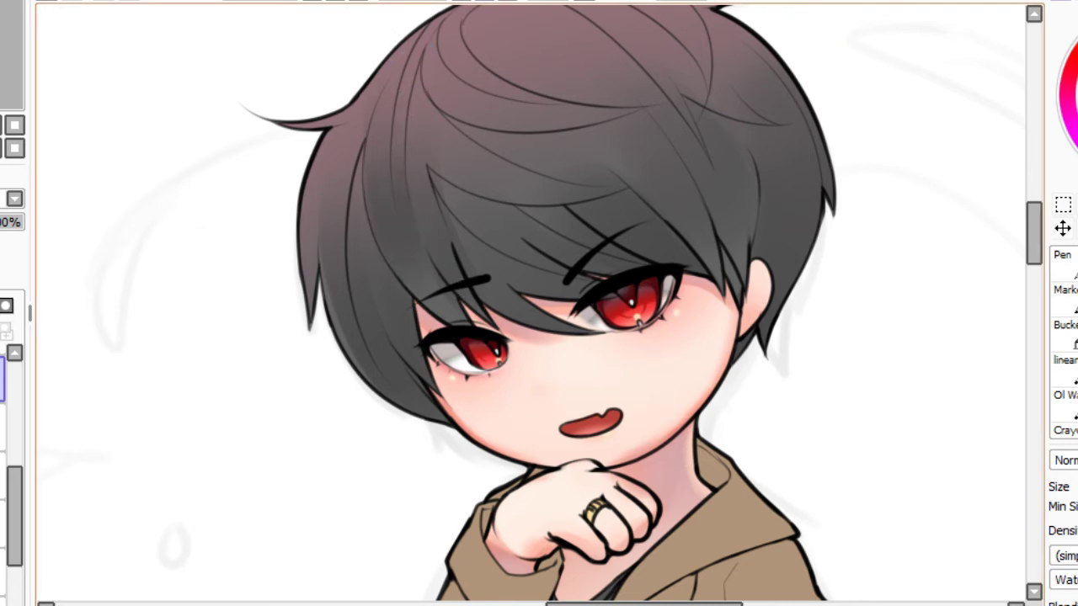
left_click_drag(409, 182, 395, 202)
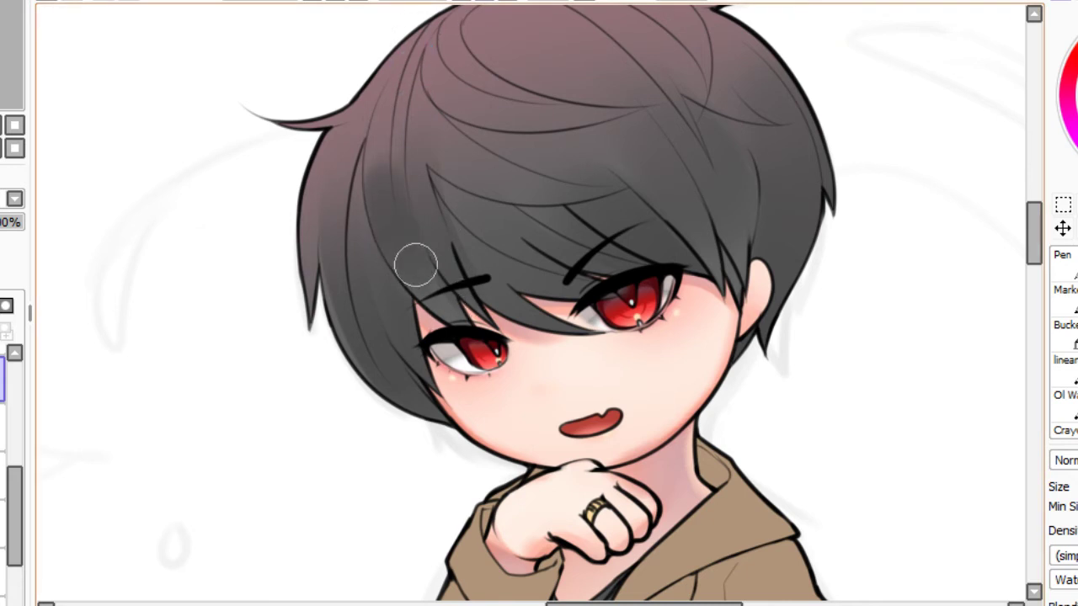
left_click_drag(416, 264, 396, 82)
Shade the upper curve of the rounded lock at the boy's crown with a dark grey band.
scroll(498, 25, "up", 3)
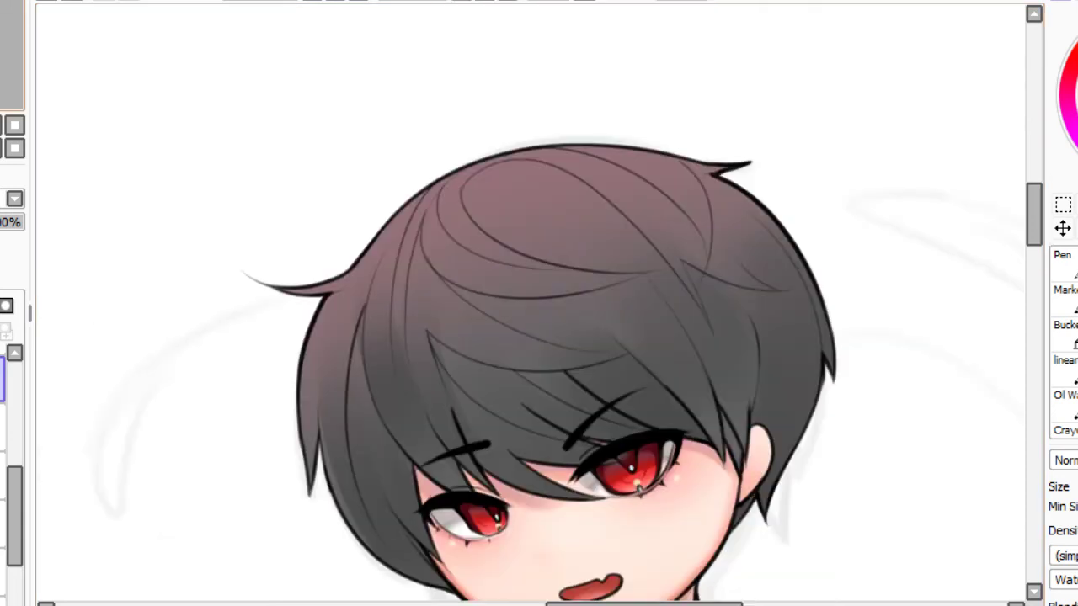
key("Page_Up")
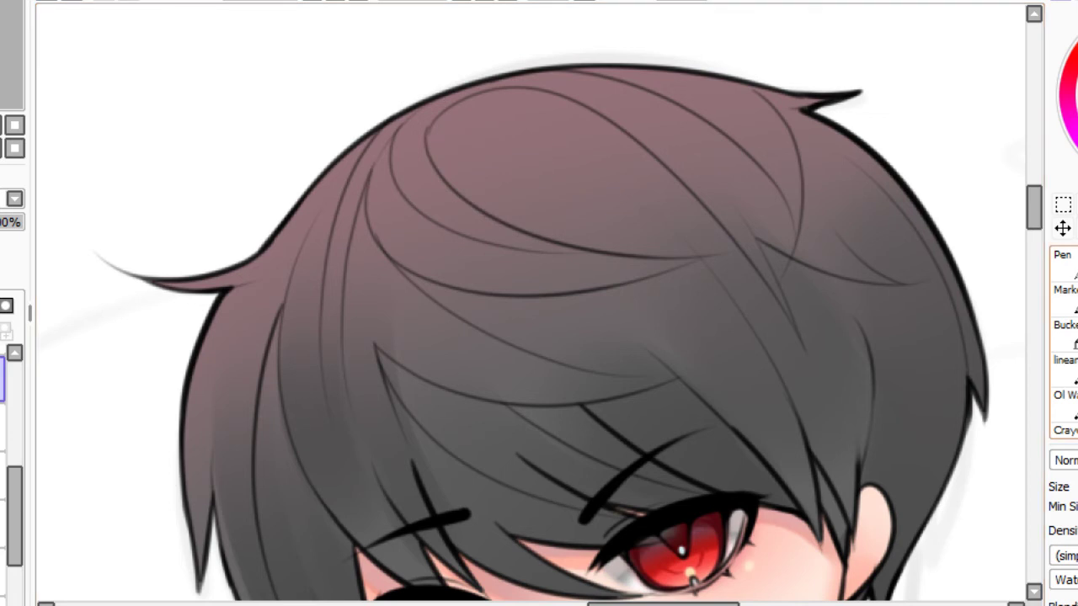
left_click_drag(435, 133, 678, 205)
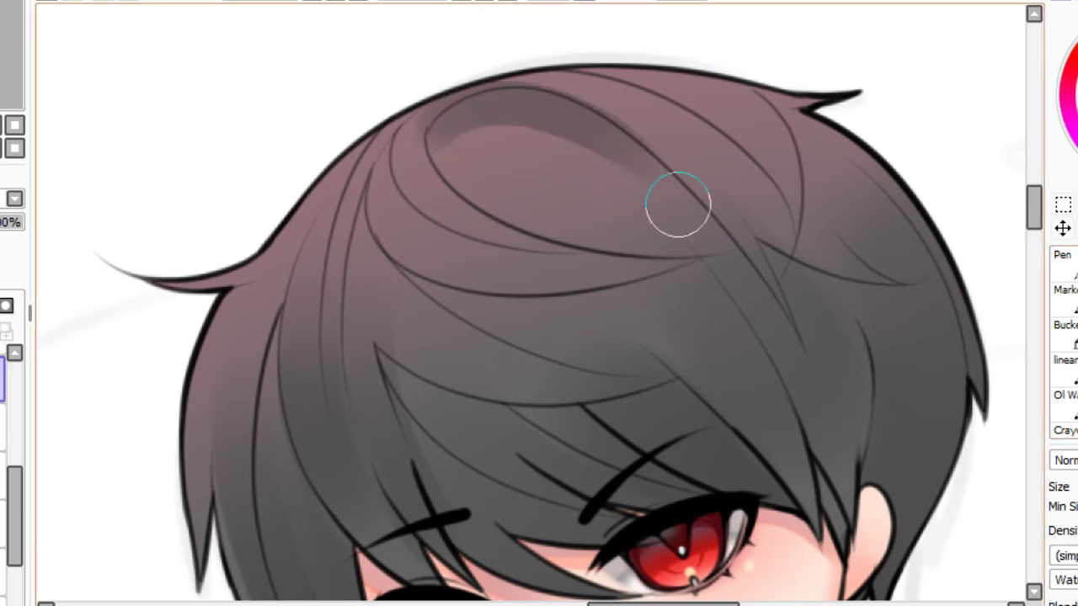
key("ctrl+z")
left_click_drag(439, 143, 762, 248)
key("ctrl+z")
mouse_move(429, 155)
left_mouse_down()
mouse_move(509, 87)
mouse_move(782, 260)
left_mouse_up()
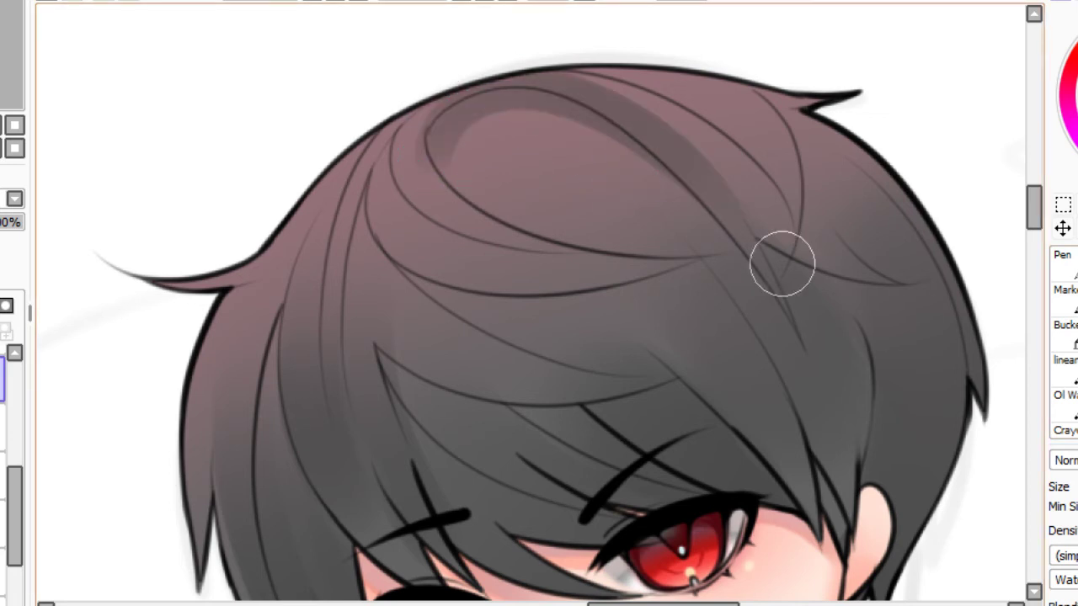
key("ctrl+z")
left_click_drag(417, 160, 741, 255)
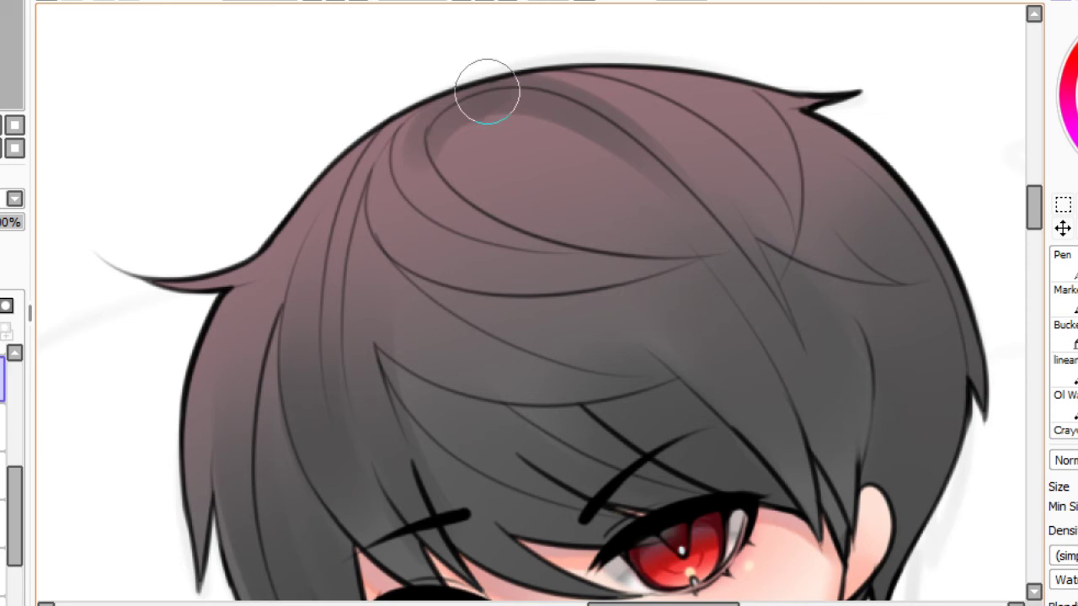
Try dark grey strokes on the crown strands on either side of the boy's rounded lock.
left_click_drag(488, 91, 813, 234)
key("ctrl+z")
left_click_drag(497, 84, 766, 185)
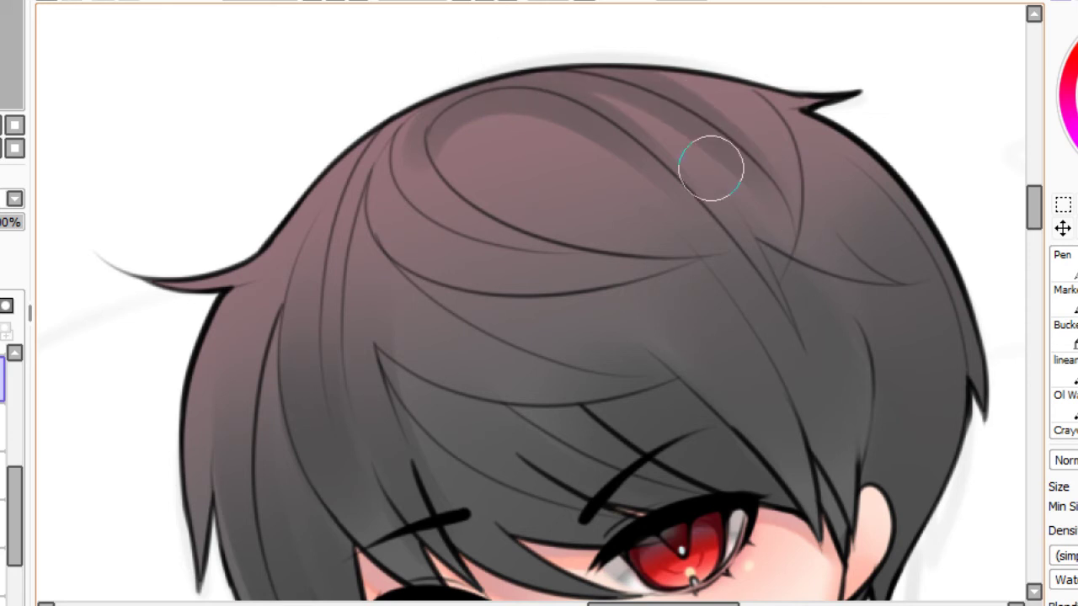
key("ctrl+z")
left_click_drag(450, 126, 452, 195)
key("ctrl+z")
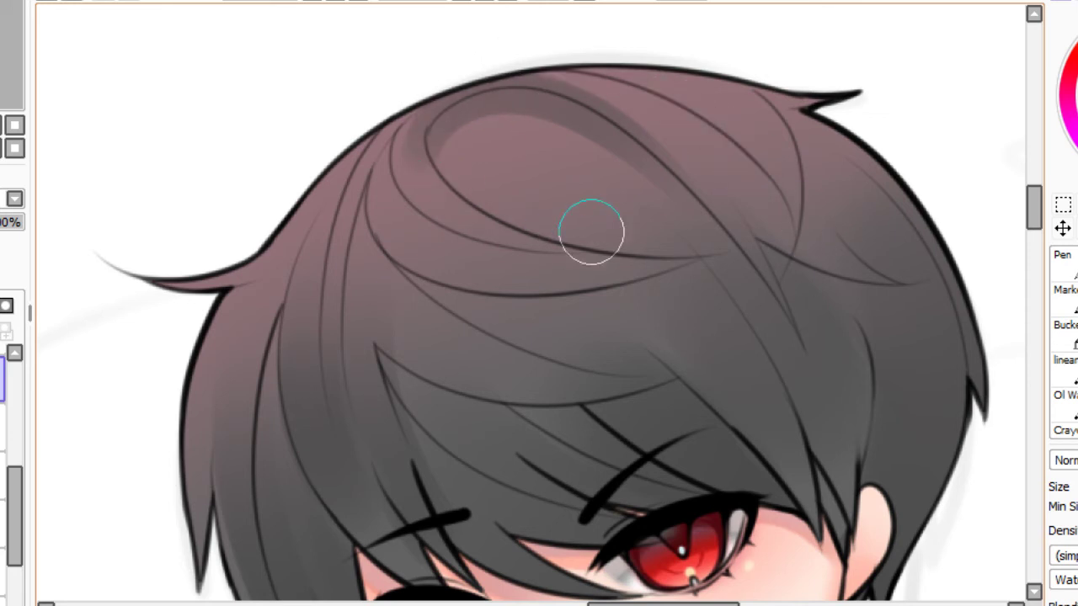
mouse_move(426, 120)
left_mouse_down()
mouse_move(416, 125)
mouse_move(462, 203)
left_mouse_up()
key("ctrl+z")
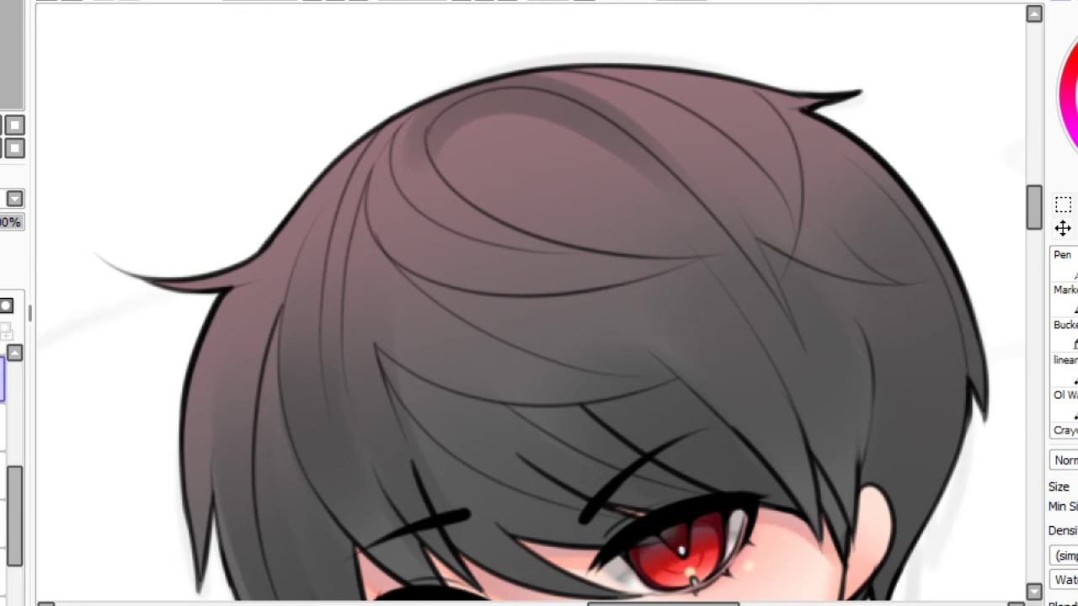
Sample a mauve tone from the boy's hair and lighten the curved strand wrapping around the rounded crown lock.
key("alt")
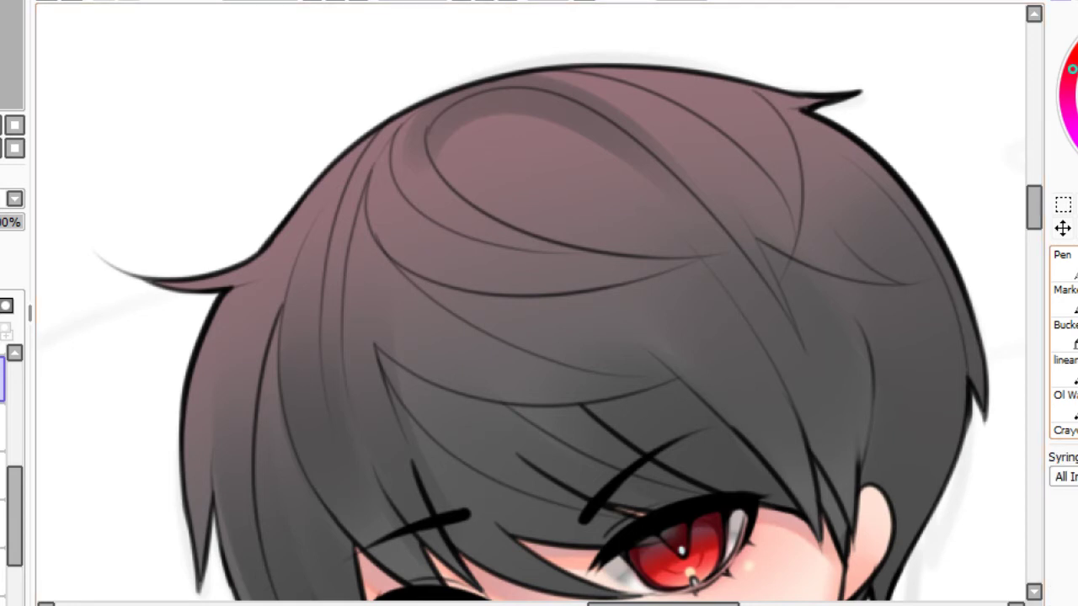
left_click_drag(439, 97, 480, 222)
key("ctrl+z")
left_click_drag(421, 114, 485, 231)
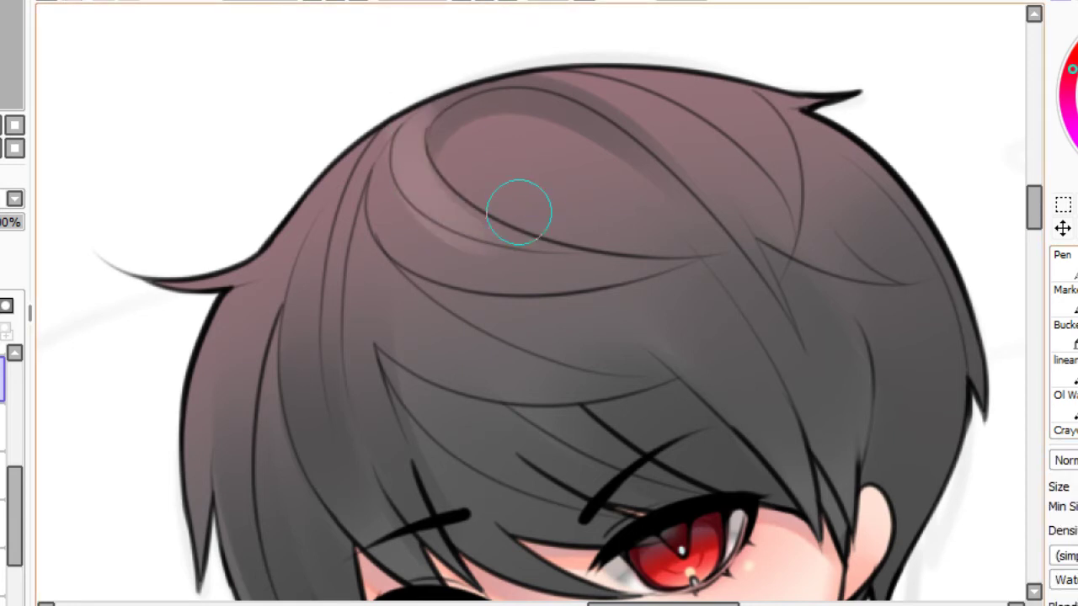
key("ctrl+z")
mouse_move(420, 139)
left_mouse_down()
mouse_move(421, 173)
mouse_move(510, 230)
left_mouse_up()
left_click_drag(431, 159, 425, 118)
key("ctrl+z")
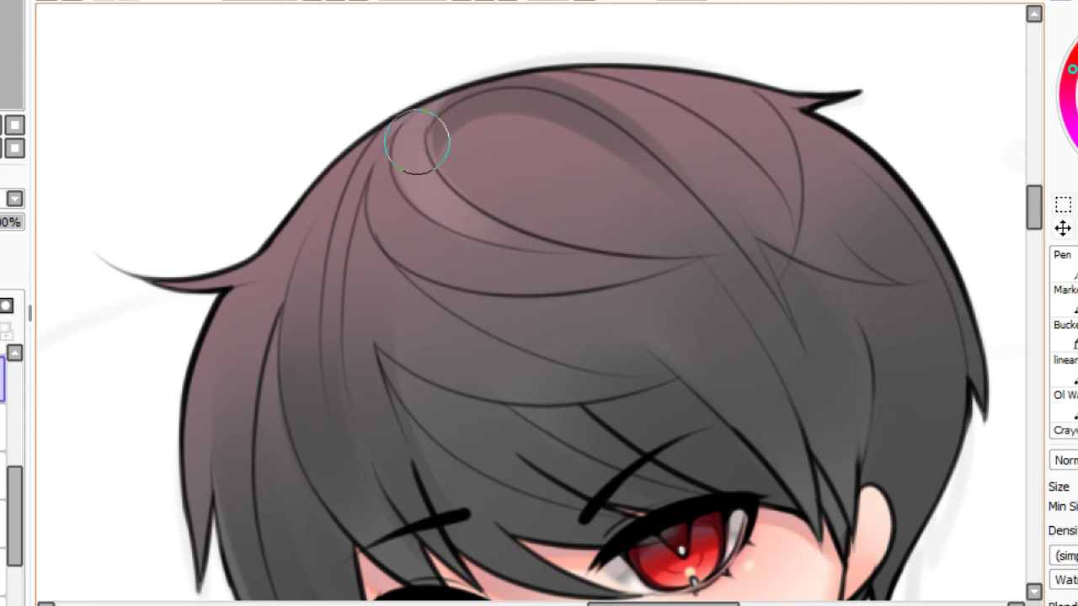
Paint a light mauve highlight along the upper edge of the boy's crown, following the outline.
left_click_drag(418, 134, 539, 78)
left_click_drag(426, 110, 530, 78)
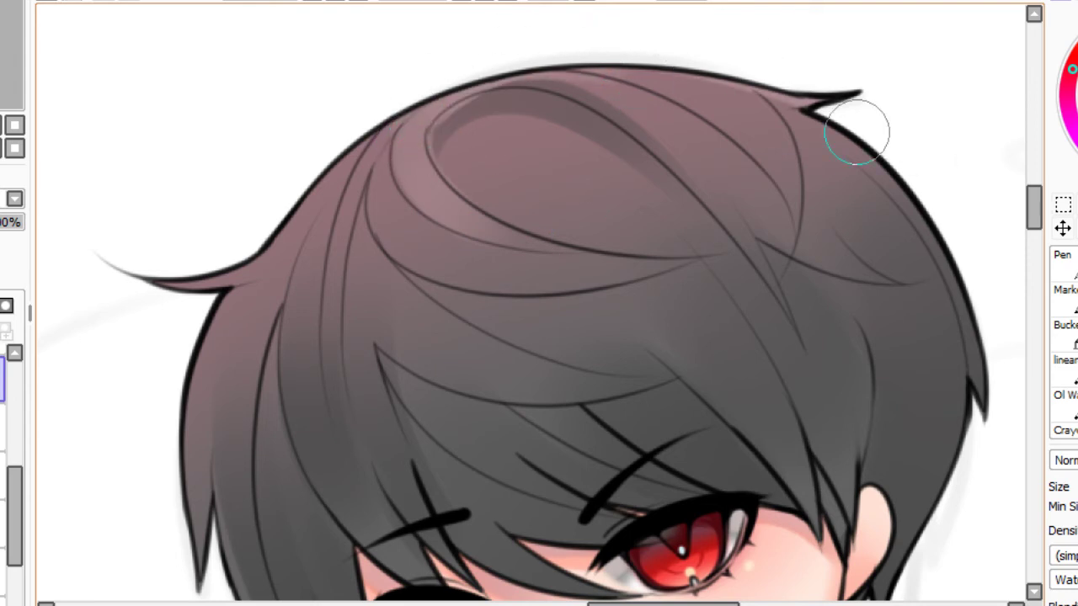
key("ctrl+z")
left_click_drag(426, 104, 906, 173)
key("ctrl+z")
left_click_drag(515, 72, 755, 115)
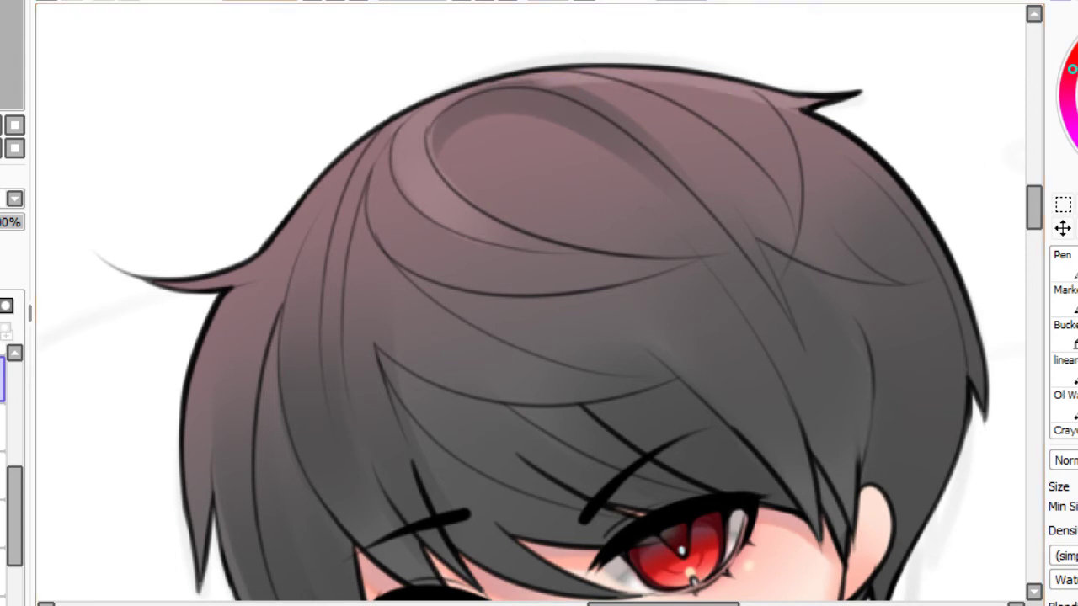
Sample a darker grey and add shadow under the sweeping fringe lock and its pointed tip above the boy's eyebrow.
left_click(8, 50)
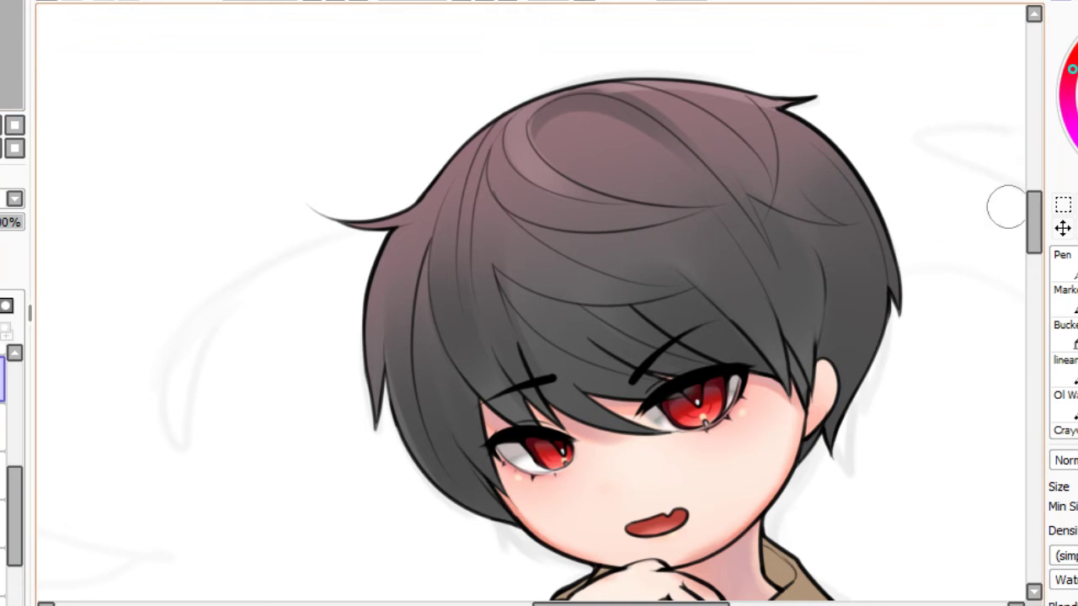
key("alt")
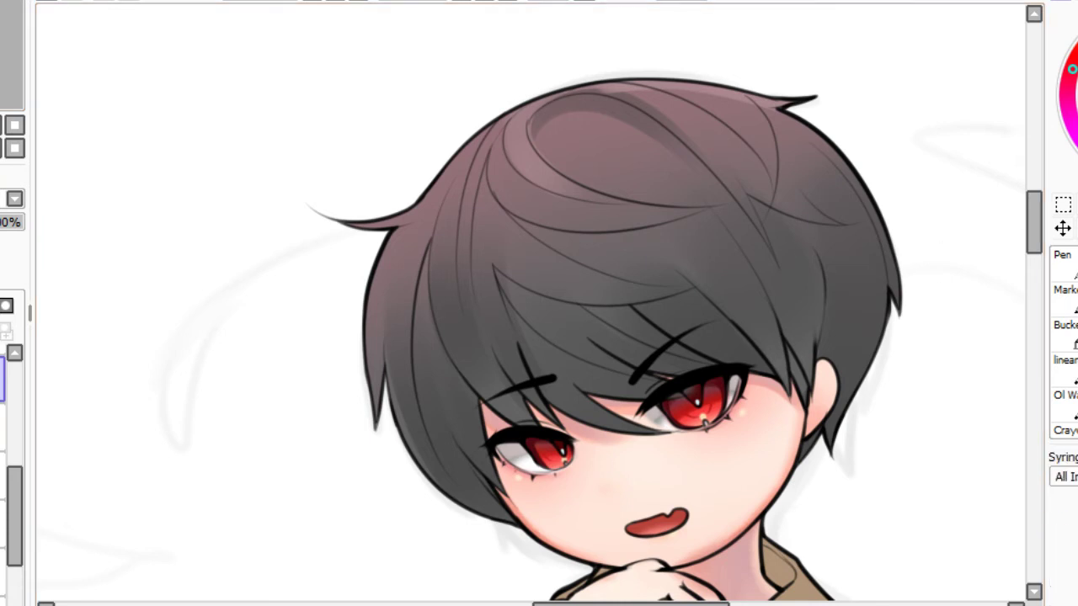
key("b")
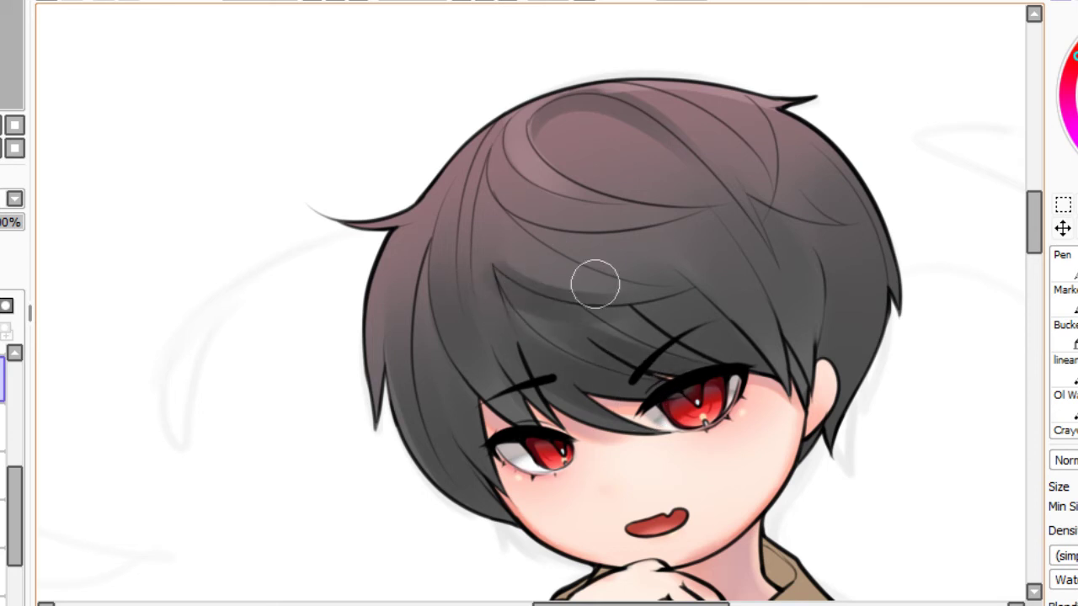
mouse_move(498, 274)
left_mouse_down()
mouse_move(553, 298)
mouse_move(630, 307)
left_mouse_up()
key("ctrl+z")
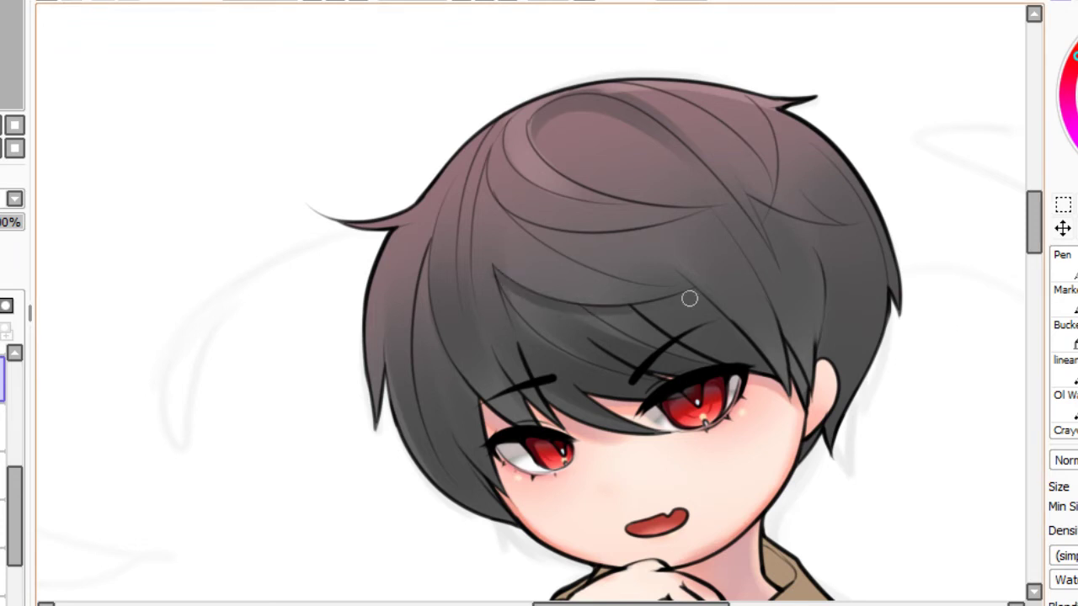
left_click_drag(500, 276, 520, 340)
key("ctrl+z")
left_click_drag(498, 276, 521, 345)
left_click_drag(502, 307, 497, 283)
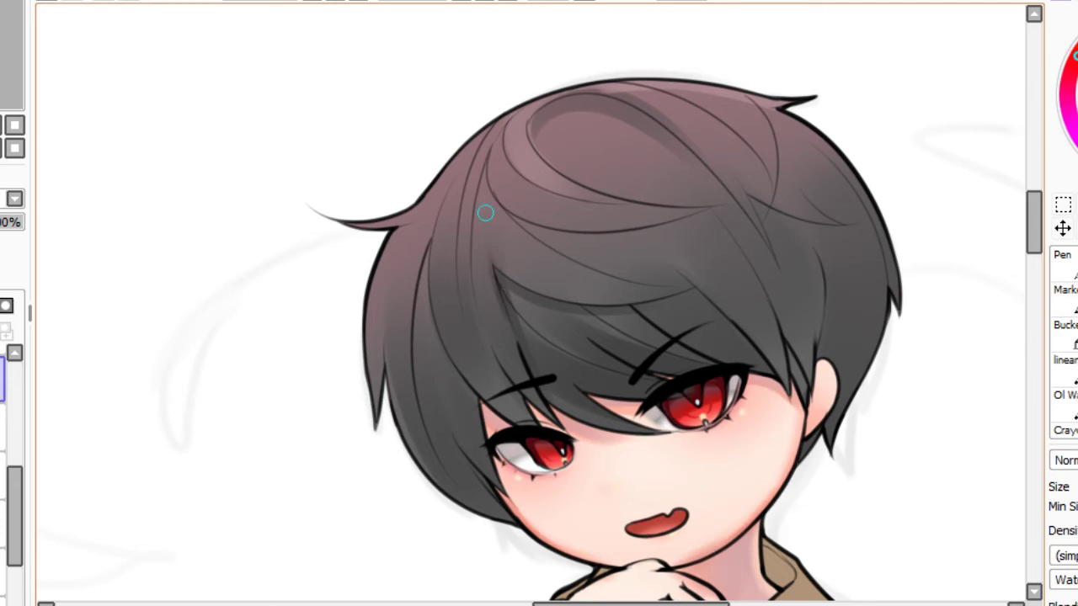
Shade the narrow strand descending from the boy's crown toward the side hair with dark grey.
left_click_drag(500, 124, 466, 252)
key("ctrl+z")
left_click_drag(499, 124, 463, 244)
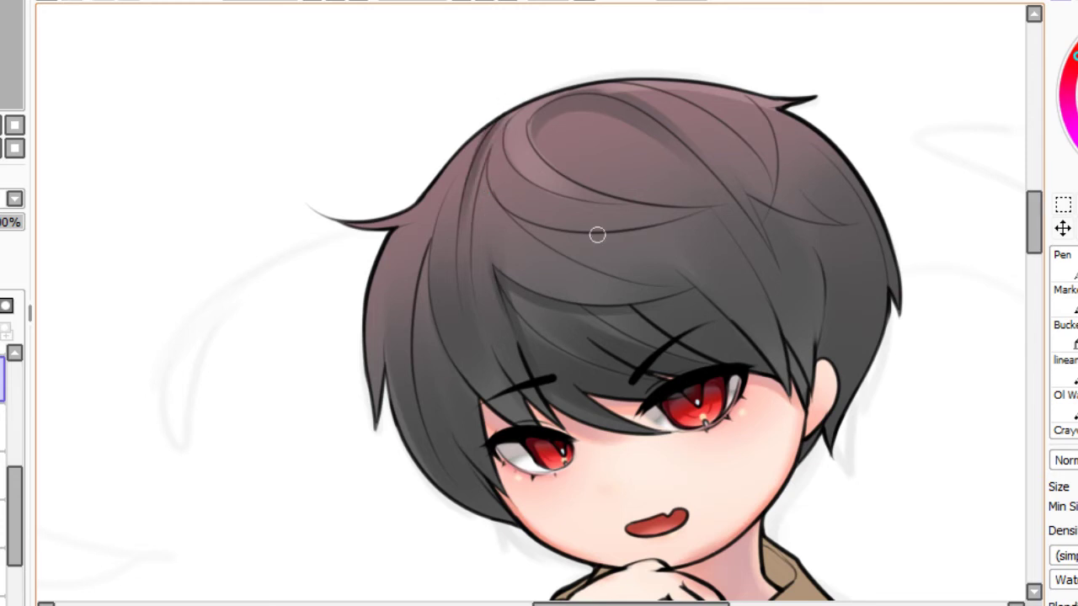
key("ctrl+z")
left_click_drag(500, 122, 464, 240)
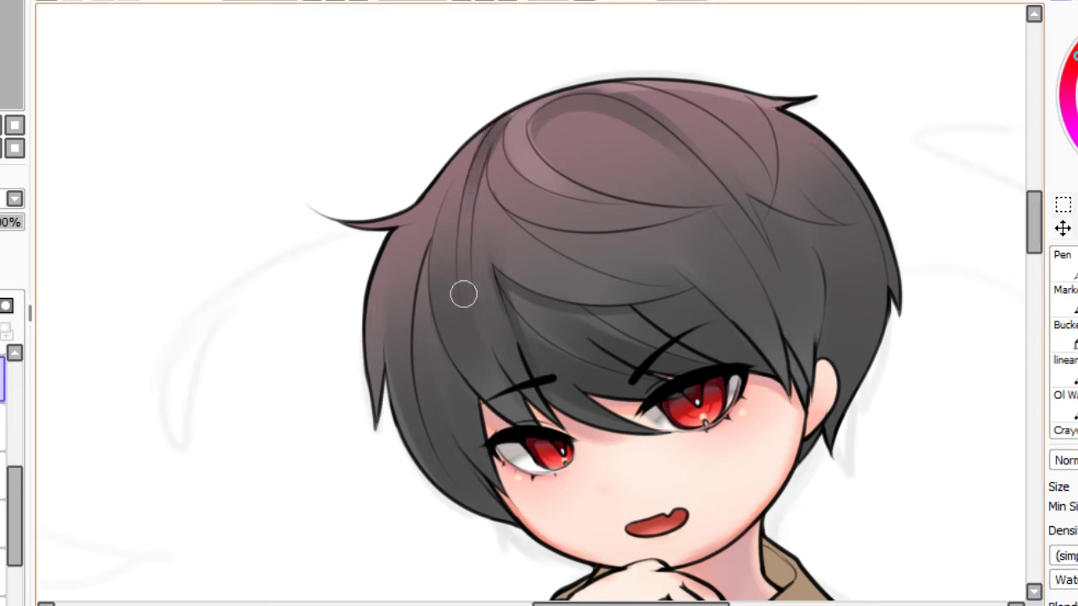
key("ctrl+z")
left_click_drag(501, 120, 463, 261)
key("ctrl+z")
mouse_move(502, 121)
left_mouse_down()
mouse_move(478, 164)
mouse_move(475, 251)
mouse_move(501, 120)
mouse_move(464, 207)
left_mouse_up()
Try dark grey shading on the curved strand beside the narrow shaded strand at the boy's crown.
left_click_drag(505, 124, 517, 194)
key("ctrl+z")
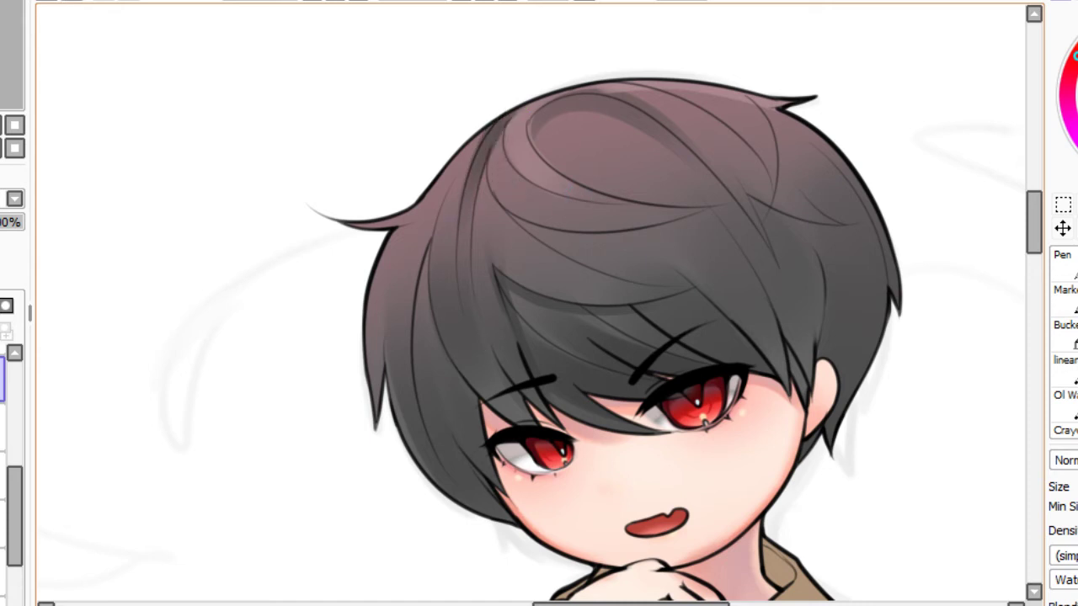
left_click_drag(499, 125, 511, 184)
left_click_drag(501, 129, 514, 190)
key("ctrl+z")
key("ctrl+z")
Shade the middle of the crescent-shaped strand below the boy's rounded crown lock with soft dark grey.
mouse_move(551, 212)
left_mouse_down()
mouse_move(641, 212)
mouse_move(545, 208)
mouse_move(735, 193)
left_mouse_up()
key("ctrl+z")
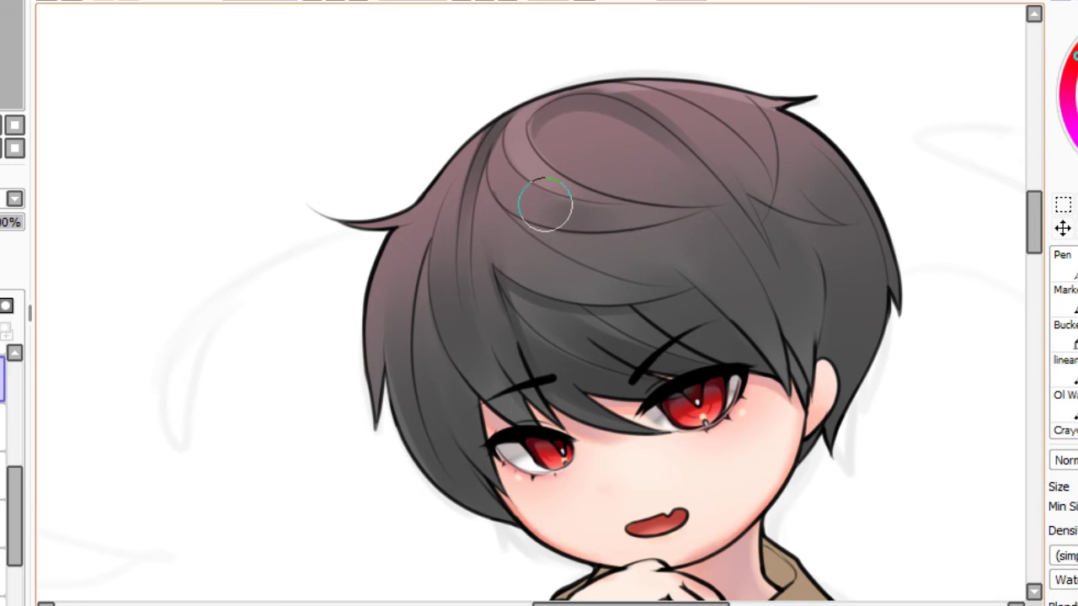
mouse_move(544, 205)
left_mouse_down()
mouse_move(646, 211)
mouse_move(688, 198)
left_mouse_up()
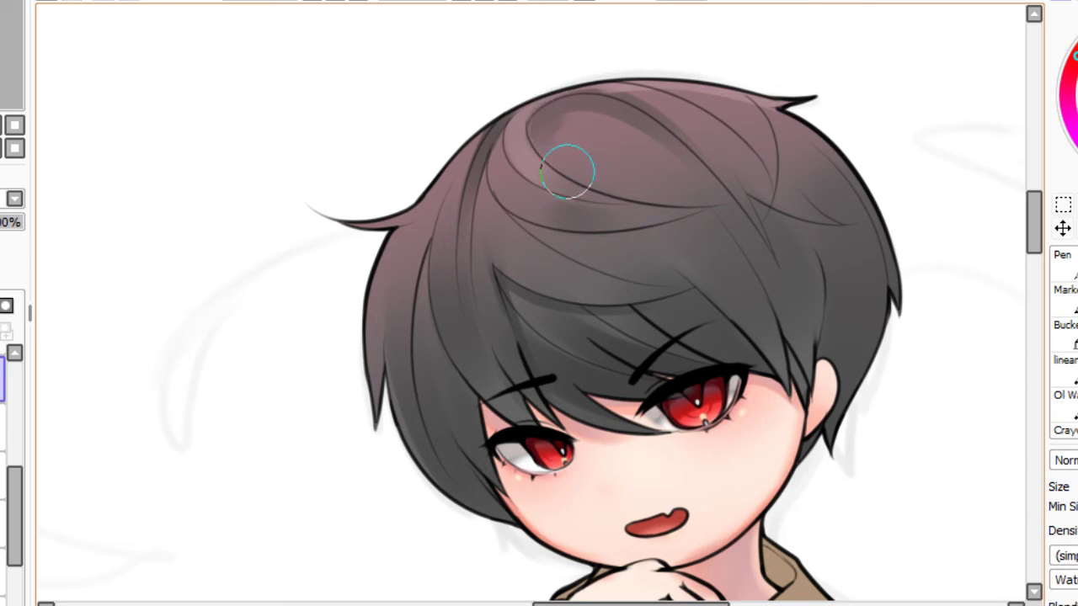
Shade the inside of the boy's rounded crown lock with soft dark grey, keeping a lighter streak.
mouse_move(551, 117)
left_mouse_down()
mouse_move(625, 162)
mouse_move(557, 132)
mouse_move(610, 117)
mouse_move(644, 131)
left_mouse_up()
key("ctrl+z")
mouse_move(543, 126)
left_mouse_down()
mouse_move(691, 146)
mouse_move(555, 132)
mouse_move(617, 121)
mouse_move(690, 167)
mouse_move(554, 137)
mouse_move(681, 139)
left_mouse_up()
key("ctrl+z")
key("ctrl+z")
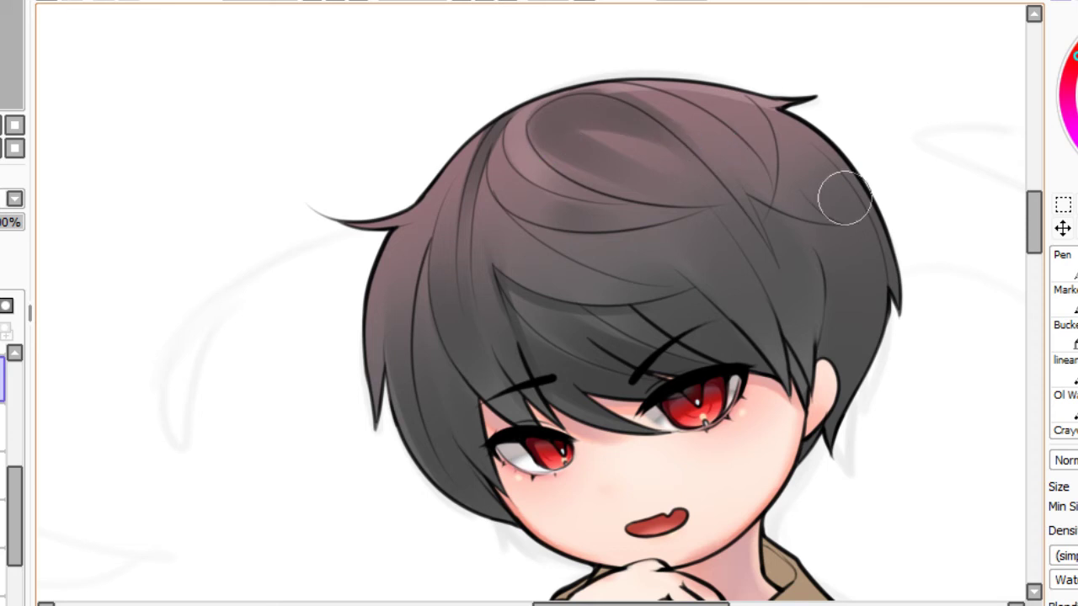
Check the shading on the whole drawing, then sample a mauve tone and blend it through the boy's rounded crown lock.
left_click(358, 1)
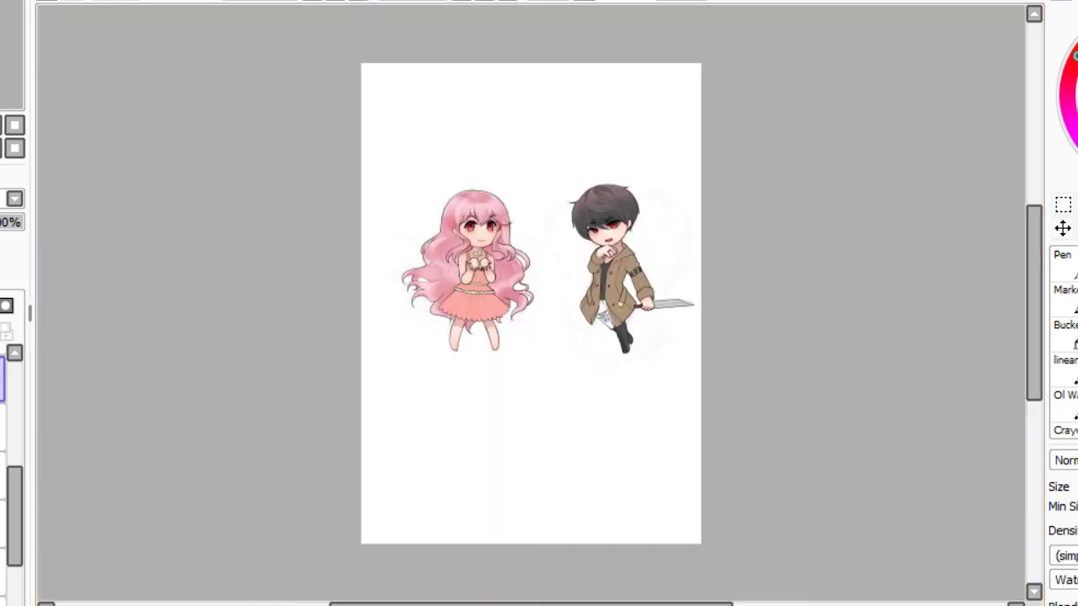
left_click(313, 1)
left_click_drag(1, 45, 13, 27)
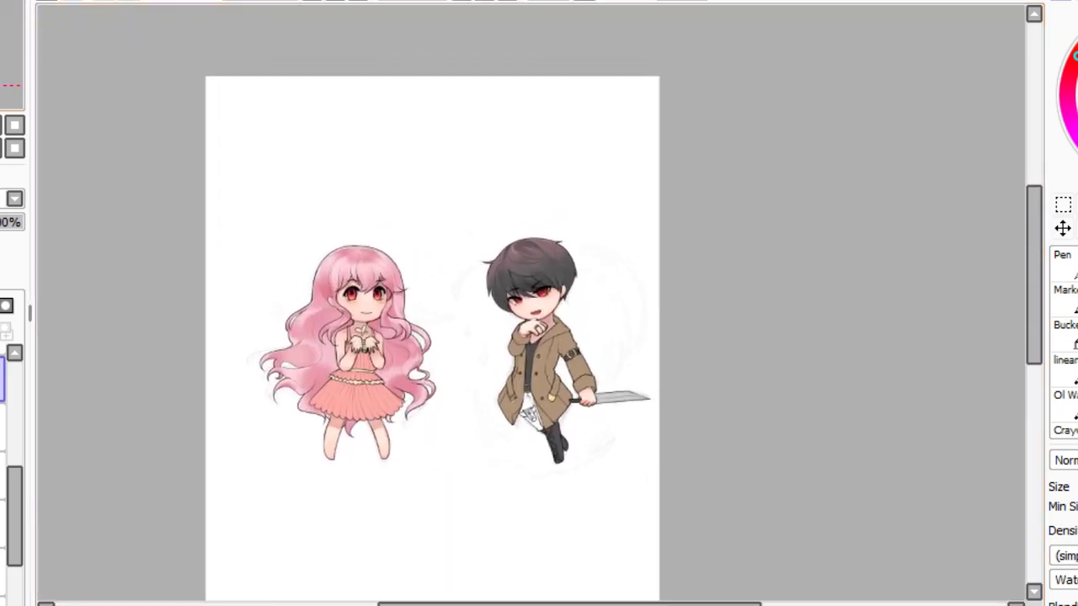
scroll(531, 302, "up", 6)
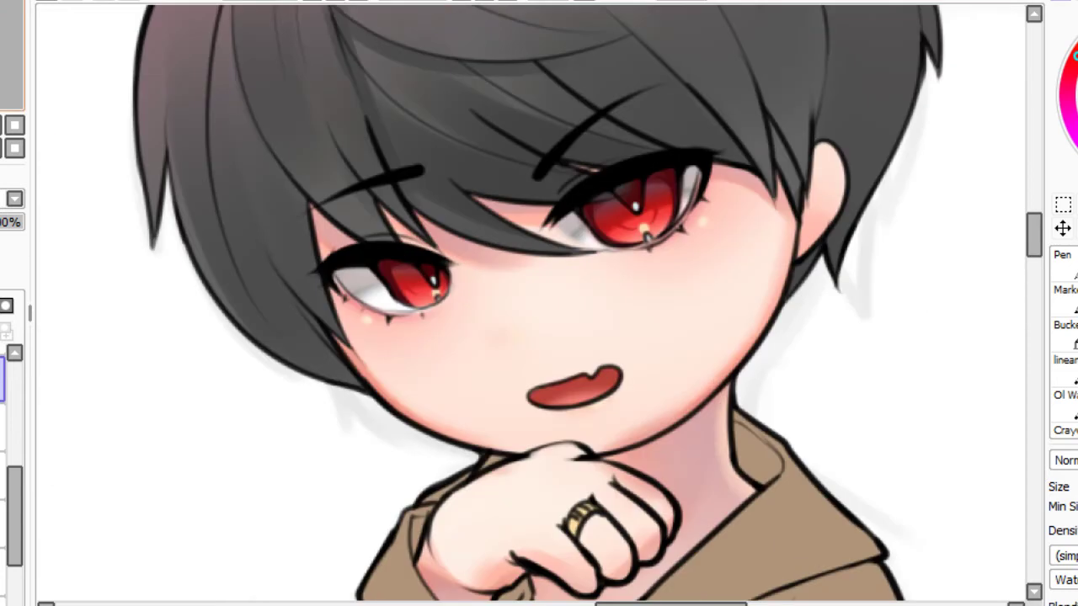
left_click_drag(648, 239, 697, 587)
left_click_drag(460, 142, 551, 216)
key("ctrl+z")
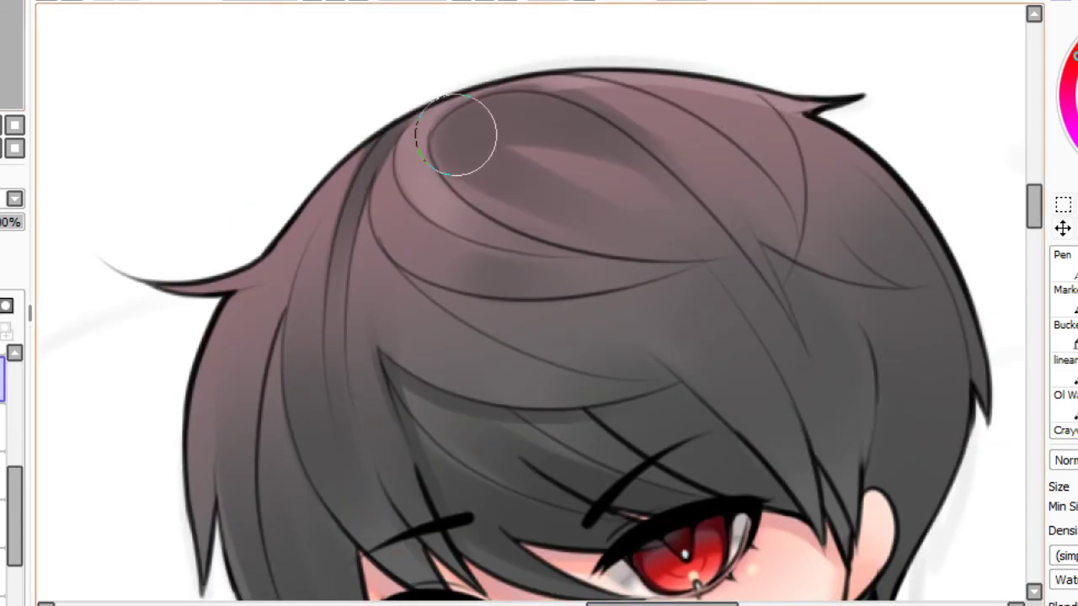
mouse_move(461, 134)
left_mouse_down()
mouse_move(474, 187)
mouse_move(539, 202)
mouse_move(471, 154)
mouse_move(489, 188)
mouse_move(611, 152)
left_mouse_up()
key("ctrl+z")
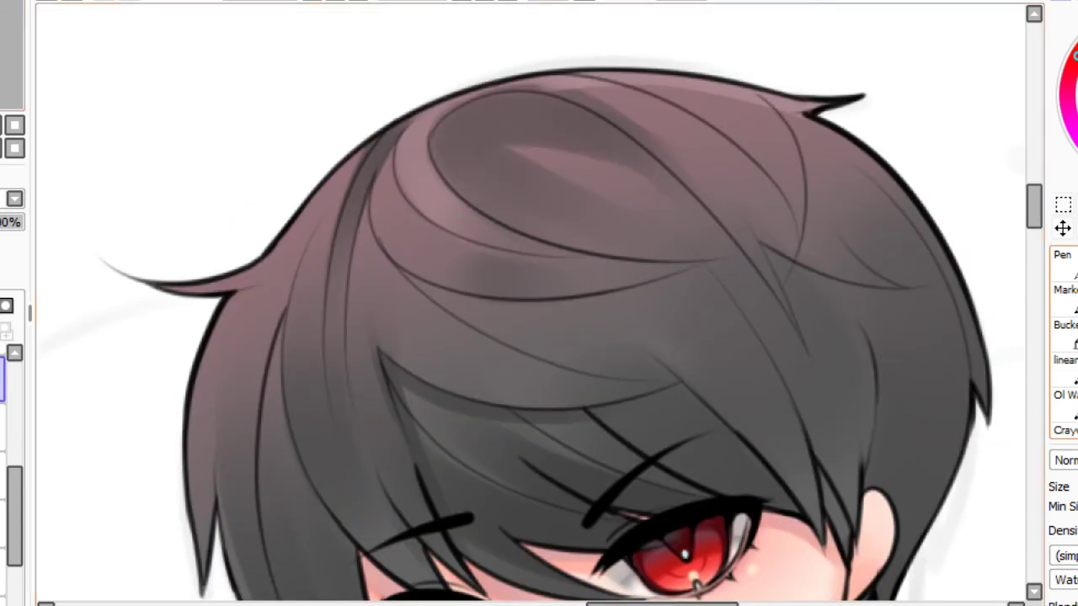
key("alt")
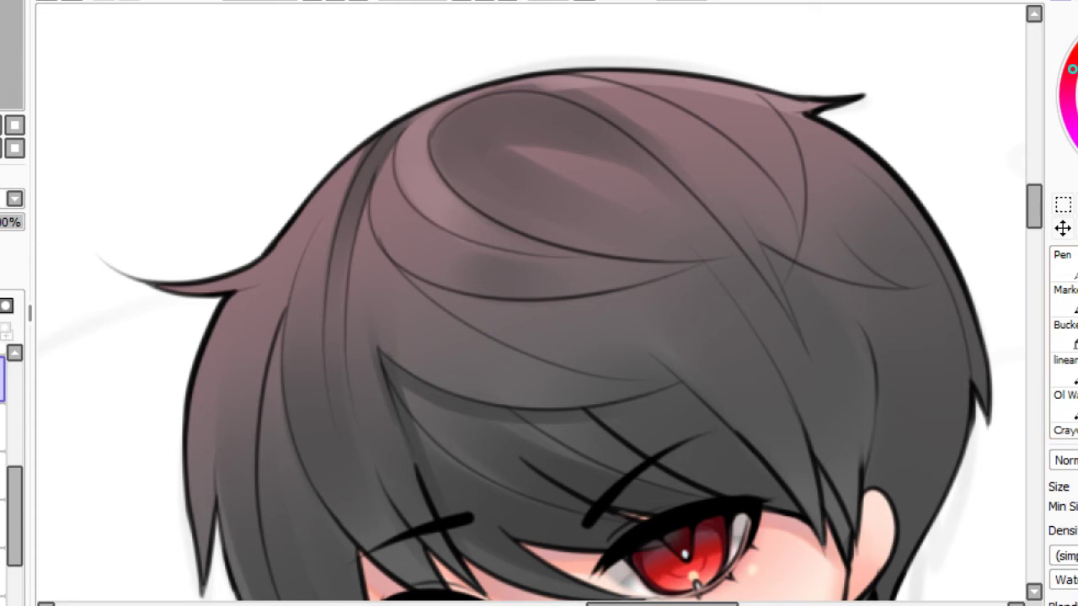
mouse_move(671, 221)
left_mouse_down()
mouse_move(501, 170)
mouse_move(519, 143)
mouse_move(500, 147)
mouse_move(682, 240)
mouse_move(459, 137)
left_mouse_up()
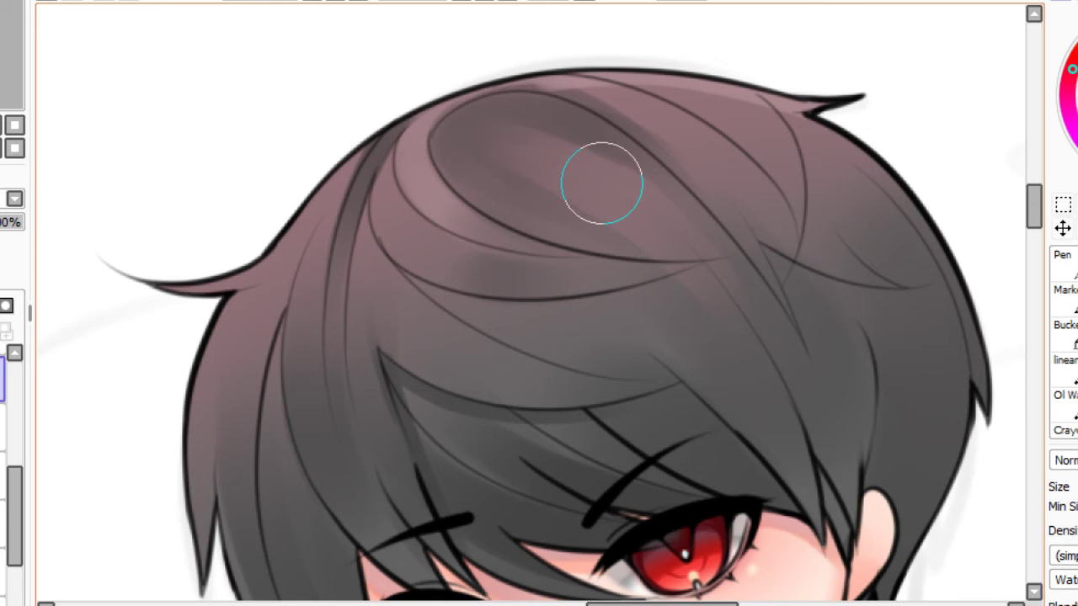
Mirror the canvas view and blend the shading along the boy's rounded crown lock toward its tapered end.
left_click(358, 1)
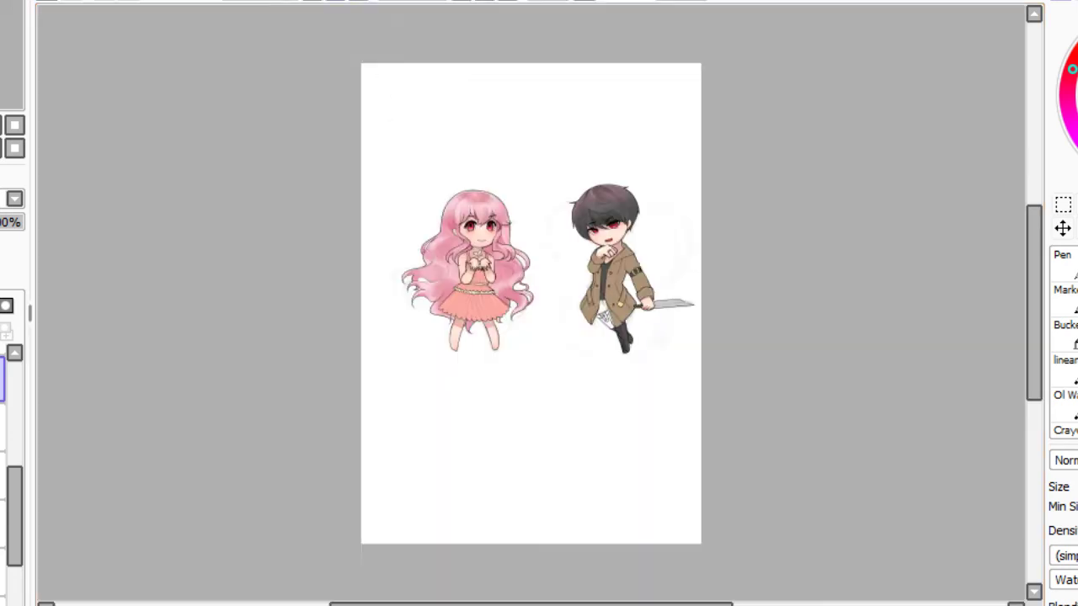
left_click(335, 2)
left_click_drag(0, 44, 0, 29)
scroll(1, 31, "up", 4)
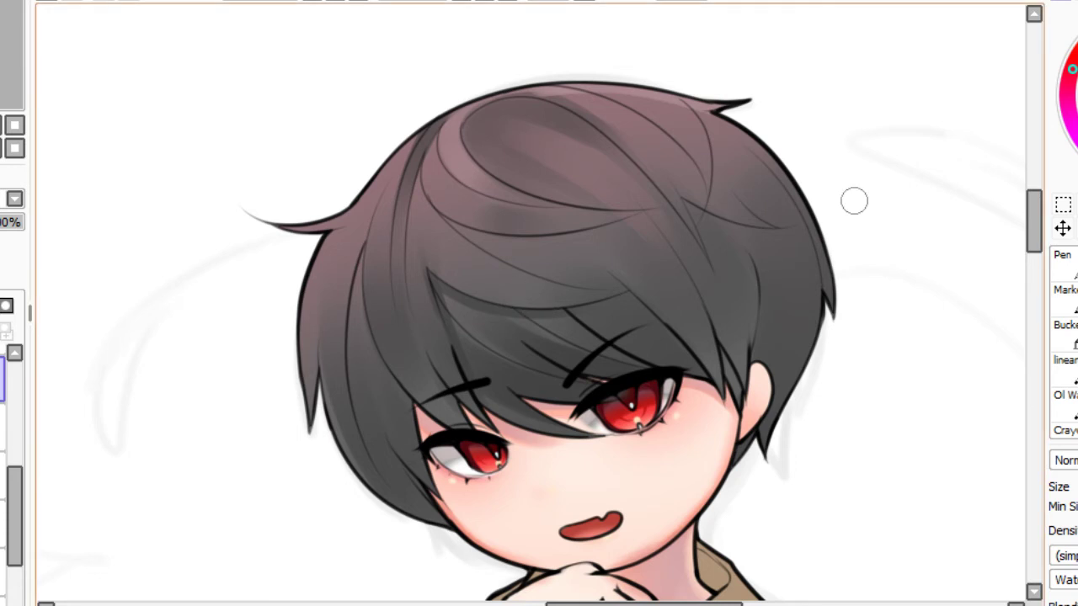
left_click_drag(490, 118, 627, 172)
key("ctrl+z")
key("h")
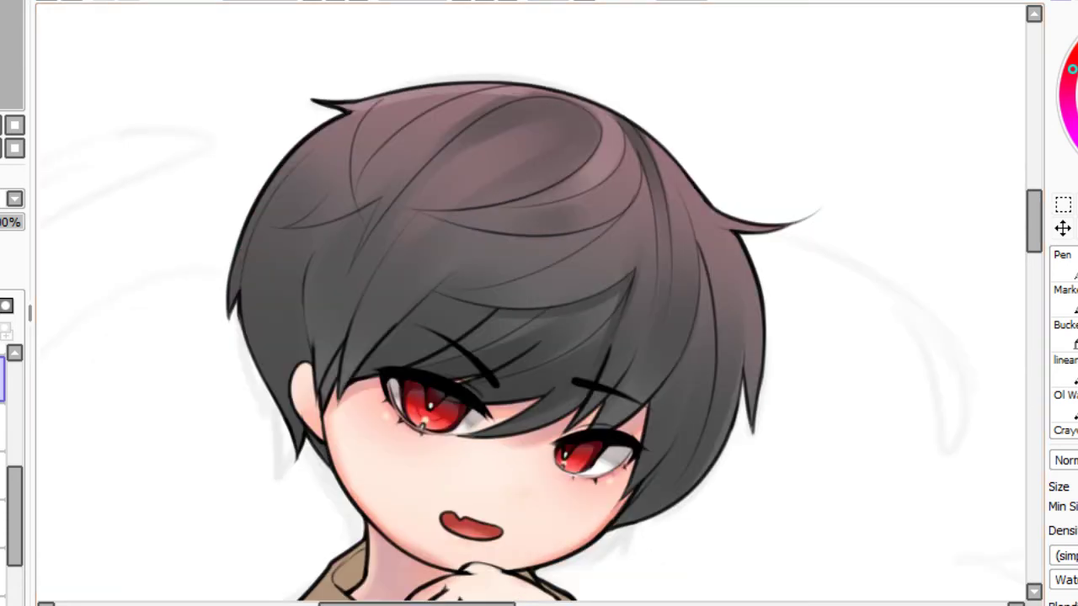
left_click_drag(564, 117, 399, 202)
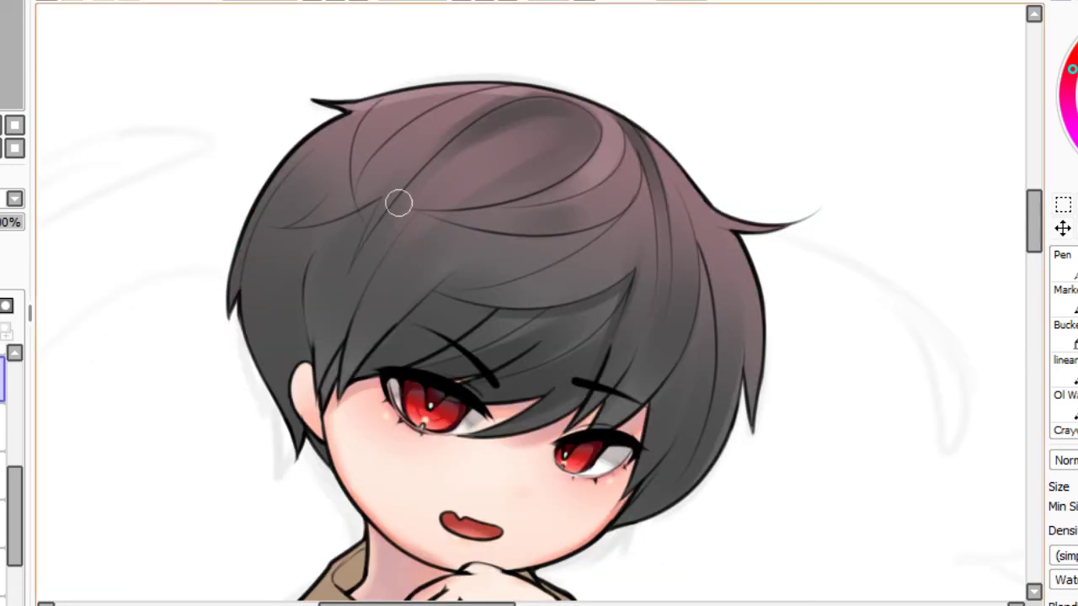
Darken the outer edge of the boy's rounded crown lock from its top to the tapered end with a narrow grey shadow.
left_click_drag(549, 113, 385, 250)
left_click_drag(555, 102, 386, 239)
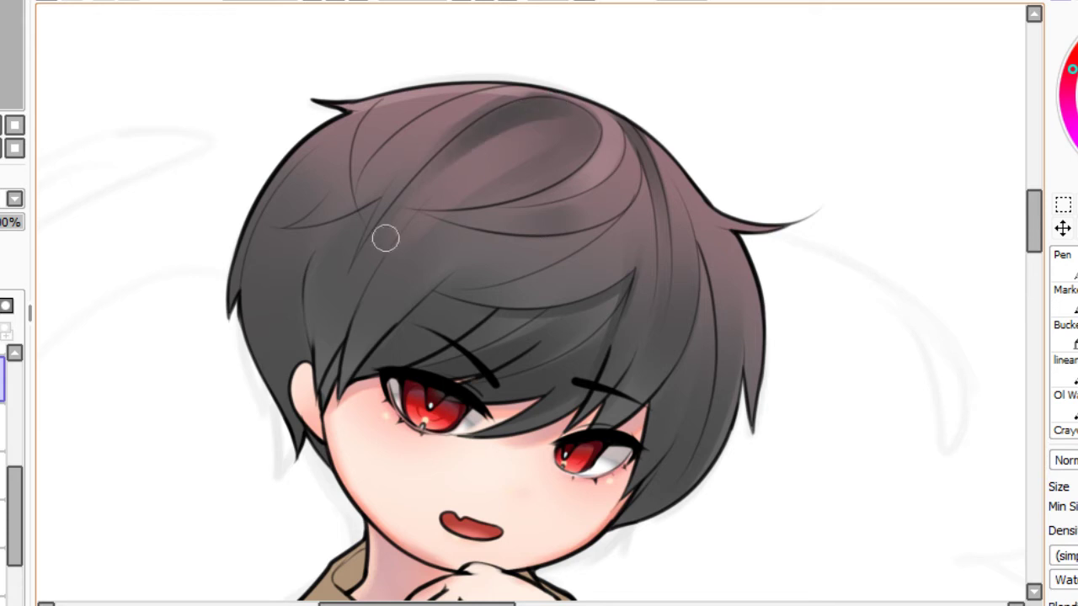
left_click_drag(553, 101, 389, 220)
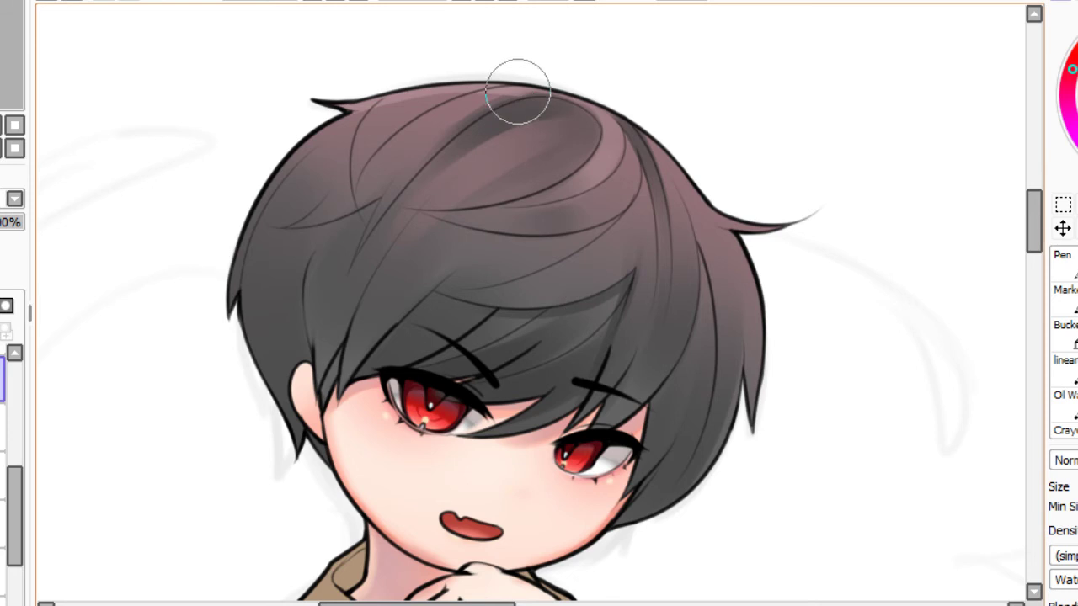
Soften the dark shadow along the upper edge of the boy's rounded crown lock with a larger brush.
left_click_drag(520, 96, 433, 172)
key("ctrl+z")
left_click_drag(558, 96, 495, 120)
key("ctrl+z")
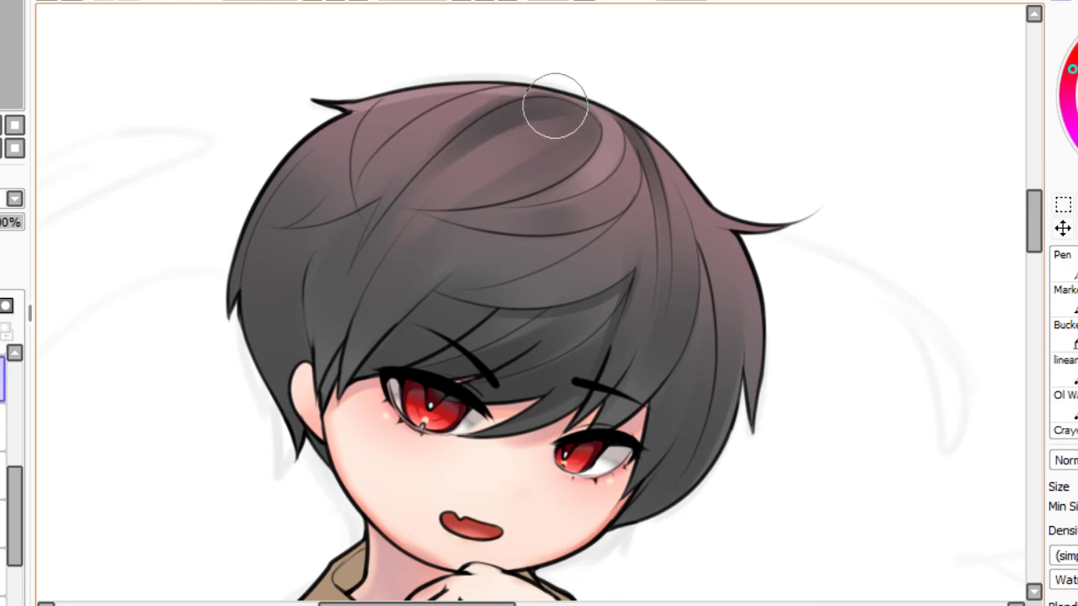
left_click_drag(556, 106, 442, 158)
left_click_drag(1076, 487, 1074, 487)
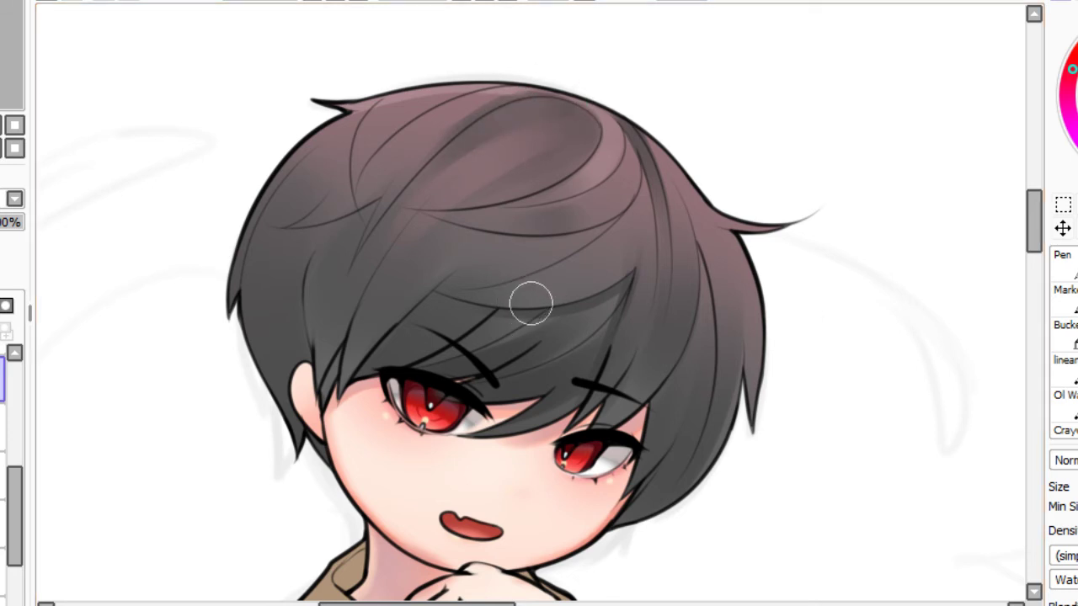
left_click_drag(541, 111, 457, 144)
key("ctrl+z")
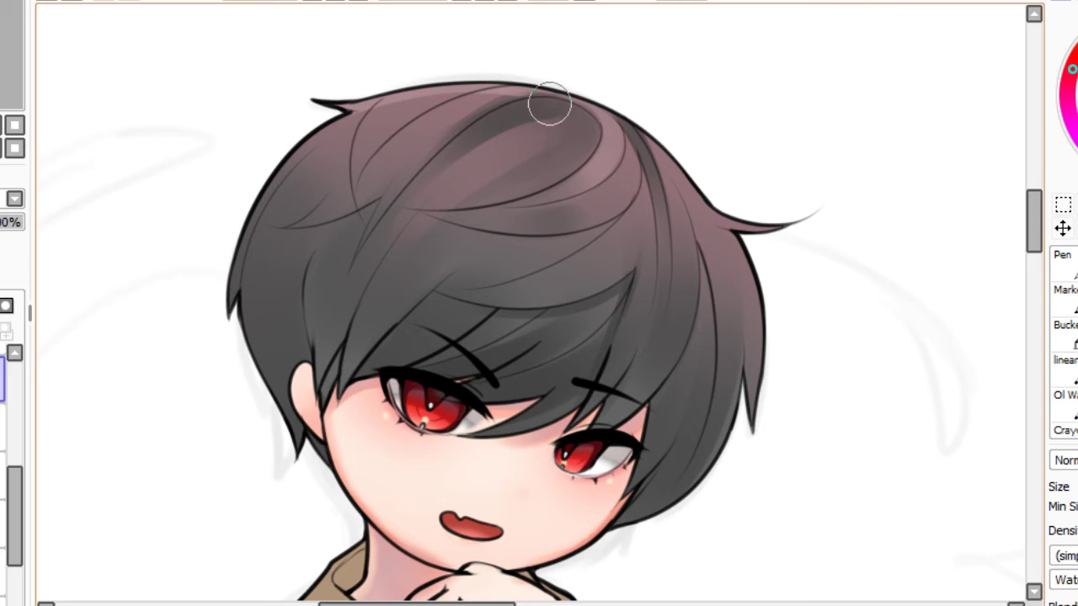
mouse_move(551, 103)
left_mouse_down()
mouse_move(431, 173)
mouse_move(513, 127)
left_mouse_up()
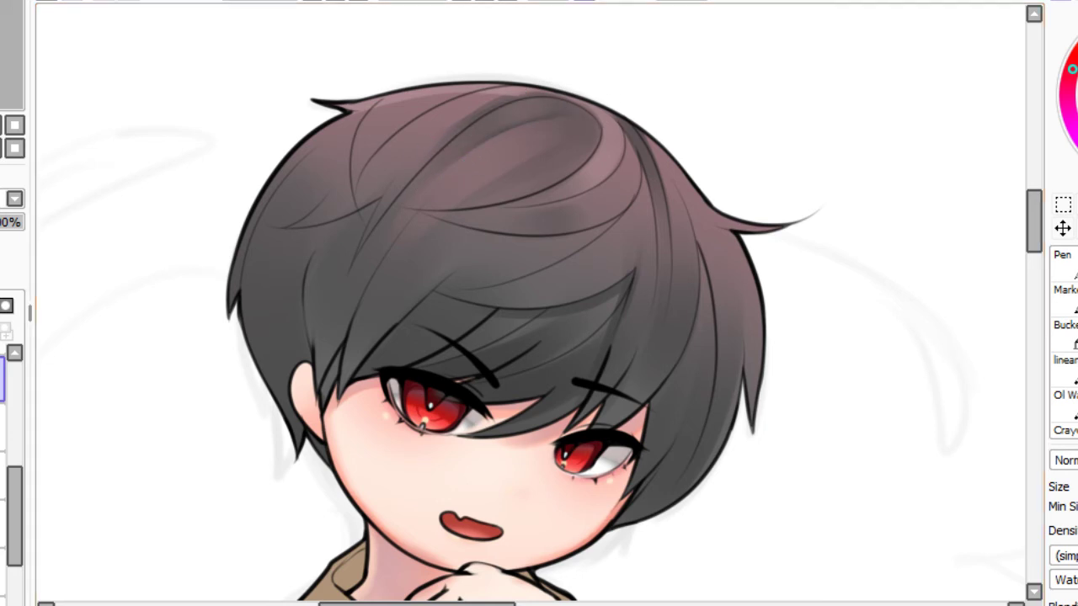
Flip the canvas view back and softly shade the swept strand above the boy's fringe with grey.
key("h")
key("Page_Up")
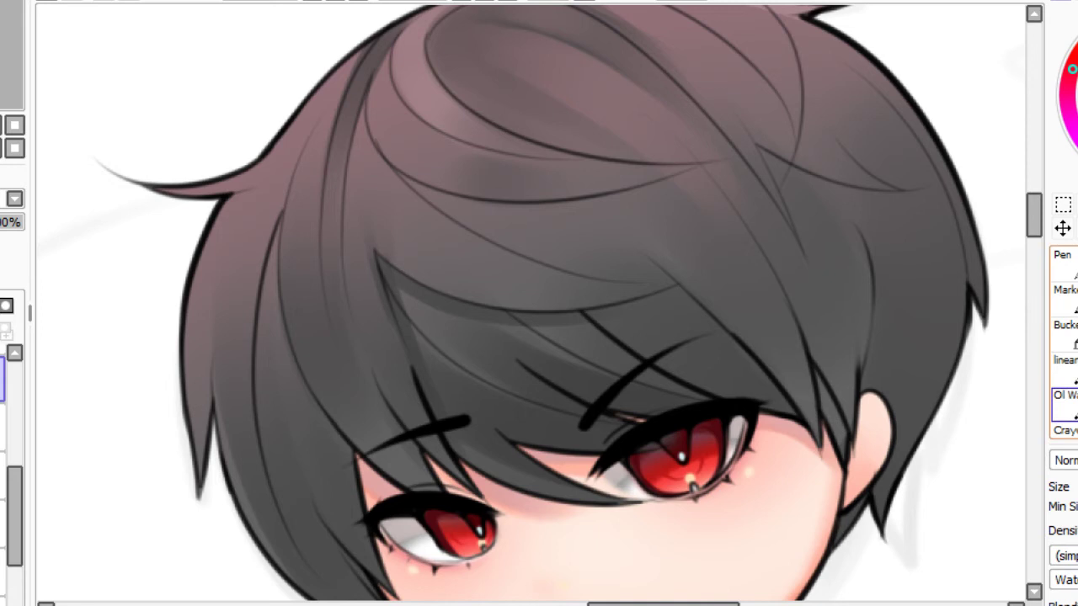
left_click_drag(376, 236, 580, 299)
key("ctrl+z")
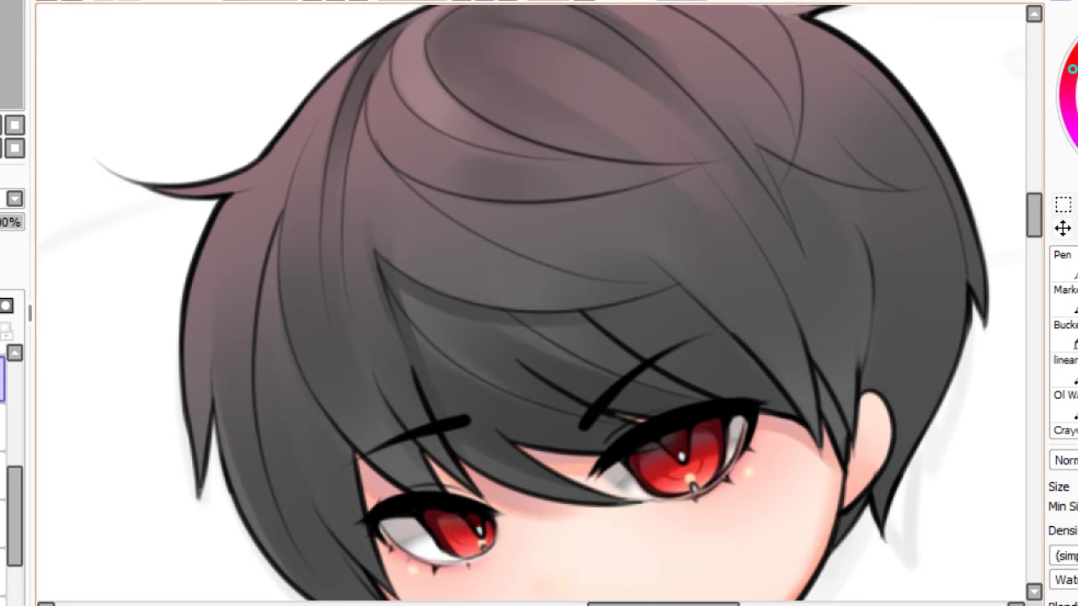
left_click_drag(428, 253, 606, 284)
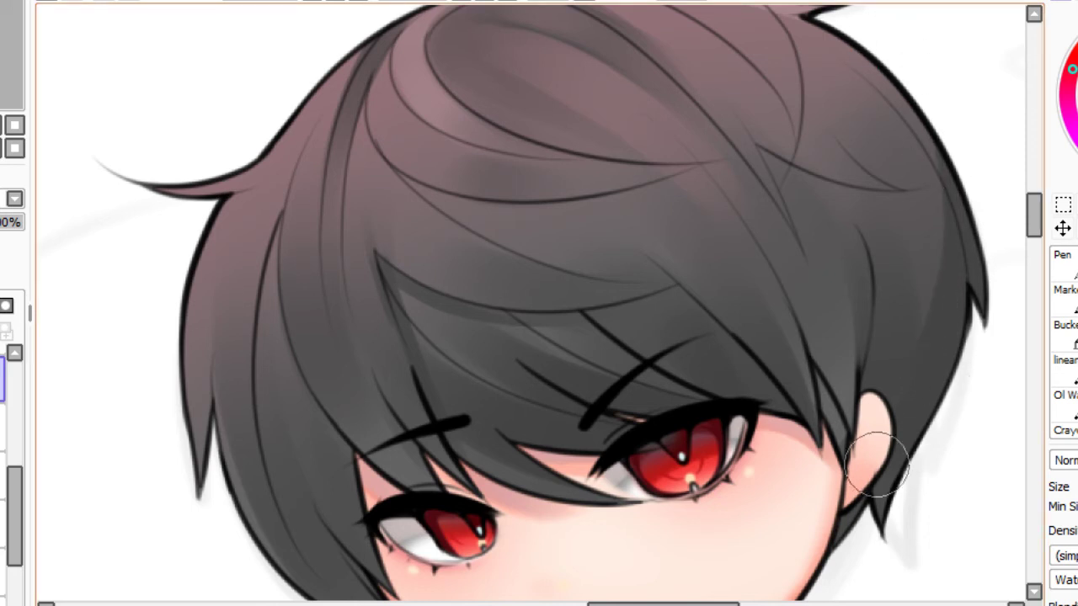
Shade the boy's back hair behind the ear with dark grey and blend in a muted reddish-brown tint.
left_click_drag(877, 464, 968, 172)
key("ctrl+z")
left_click_drag(904, 425, 963, 212)
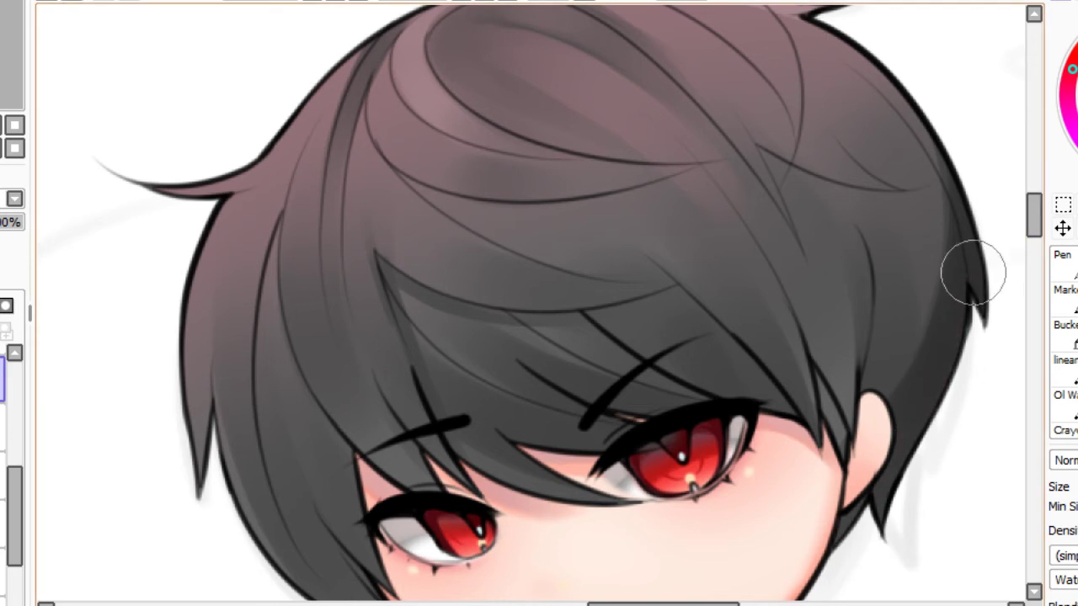
left_click_drag(973, 286, 899, 431)
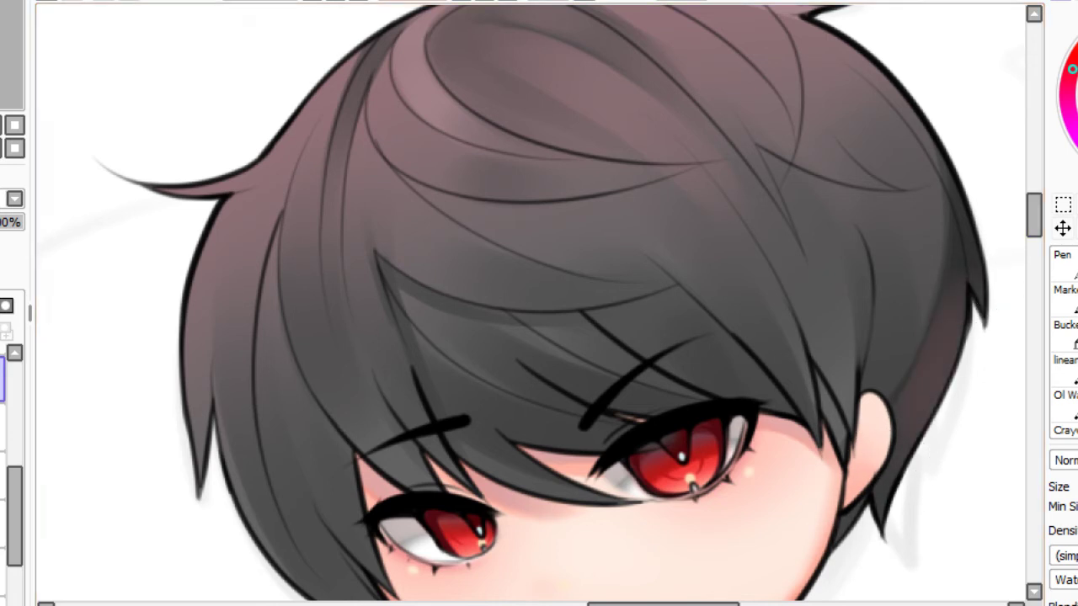
Shade the underside of the boy's side hair next to the far cheek with dark grey and muted reddish brown.
key("Home")
left_click_drag(581, 236, 474, 384)
scroll(530, 303, "up", 5)
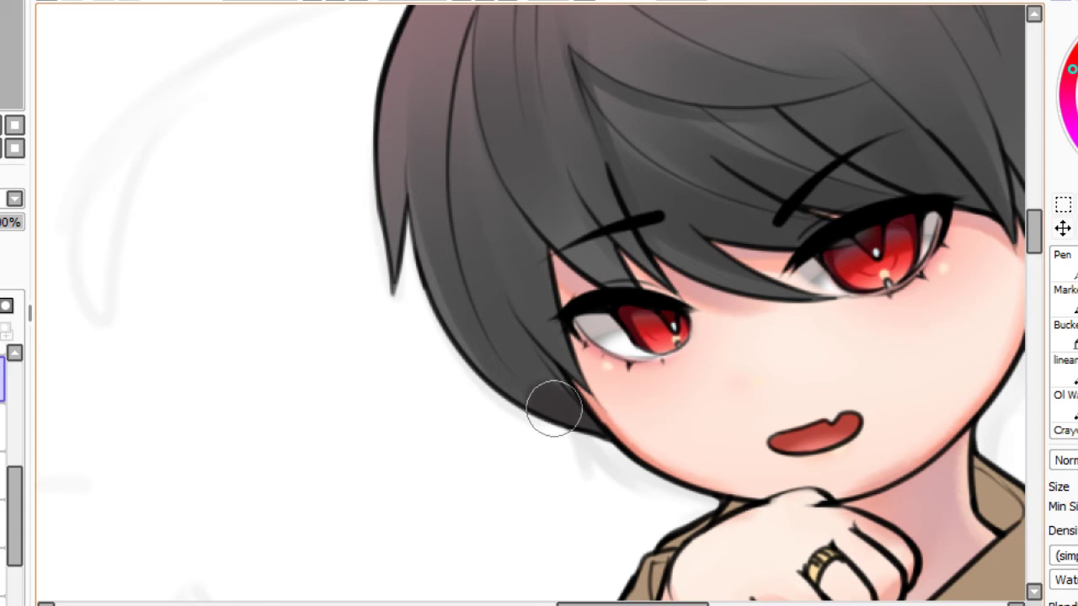
left_click_drag(490, 290, 610, 438)
key("ctrl+z")
left_click_drag(484, 253, 617, 442)
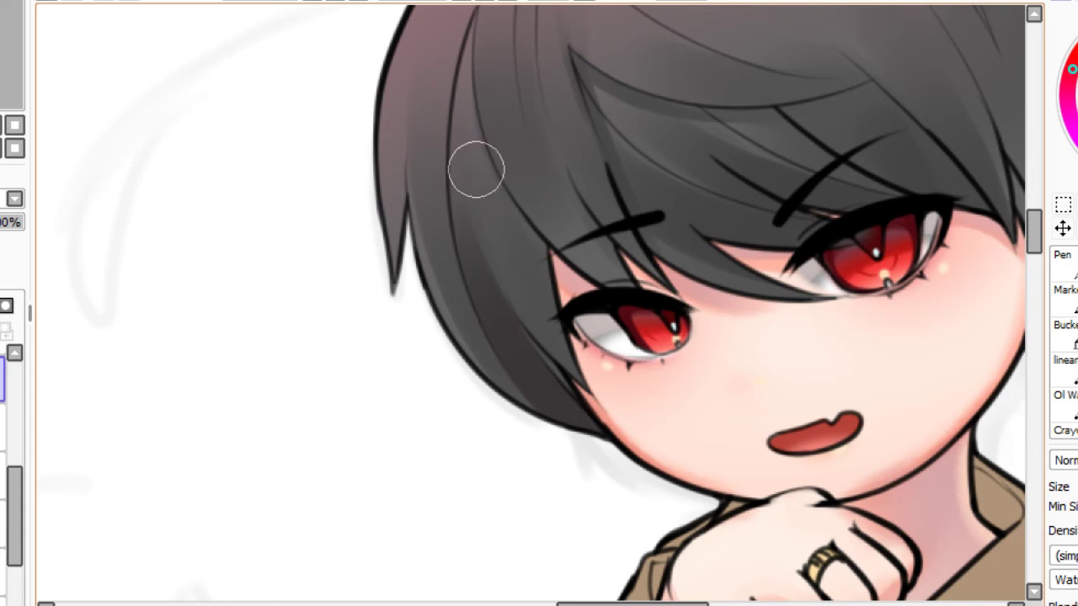
left_click_drag(491, 244, 605, 418)
mouse_move(540, 248)
left_mouse_down()
mouse_move(608, 386)
mouse_move(463, 181)
left_mouse_up()
key("ctrl+z")
key("ctrl+z")
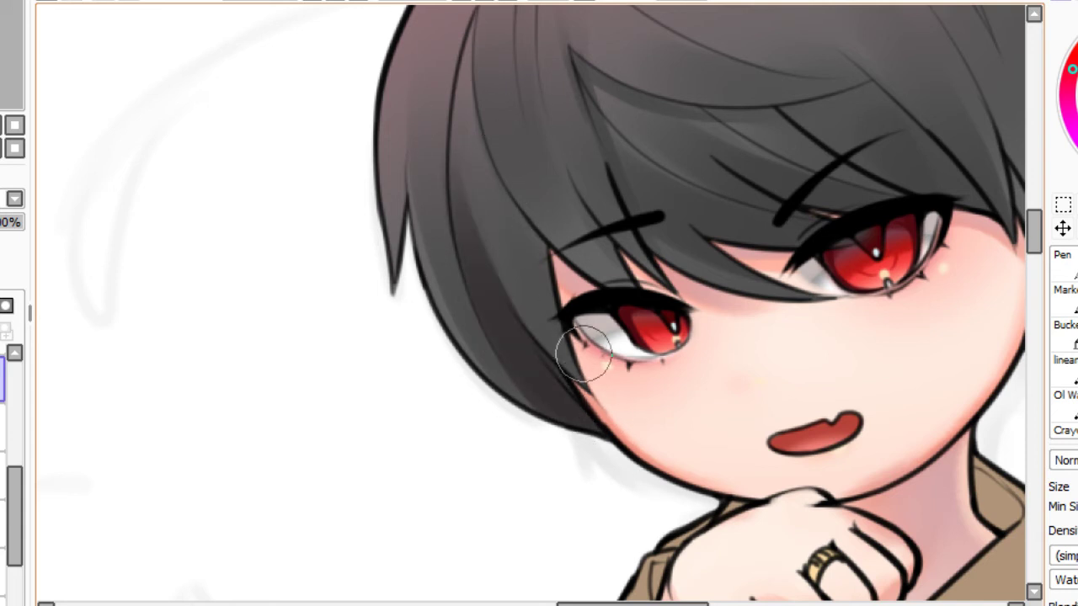
left_click_drag(583, 355, 538, 253)
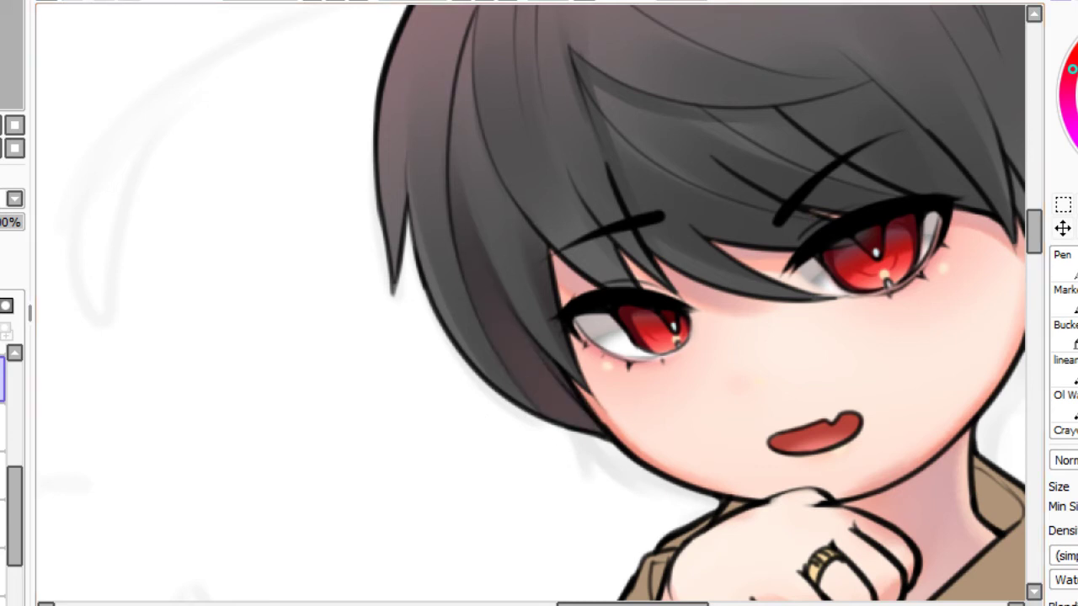
Examine the shading of both characters across the whole drawing, then return to the boy's head.
left_click(15, 125)
left_click(1, 125)
left_click(1, 125)
left_click(1, 124)
left_click_drag(550, 96, 528, 225)
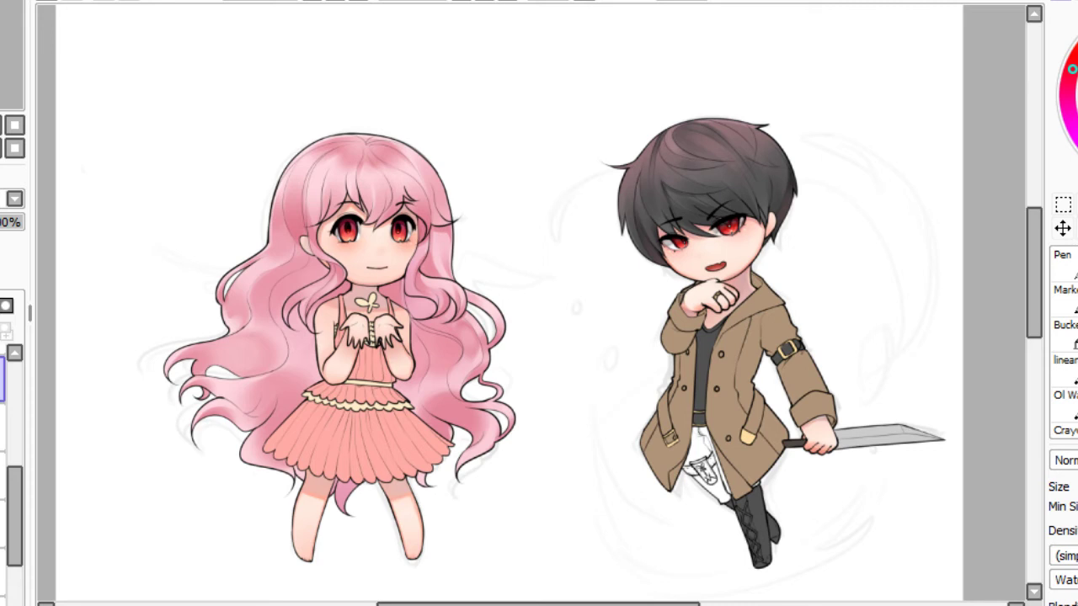
scroll(532, 299, "up", 2)
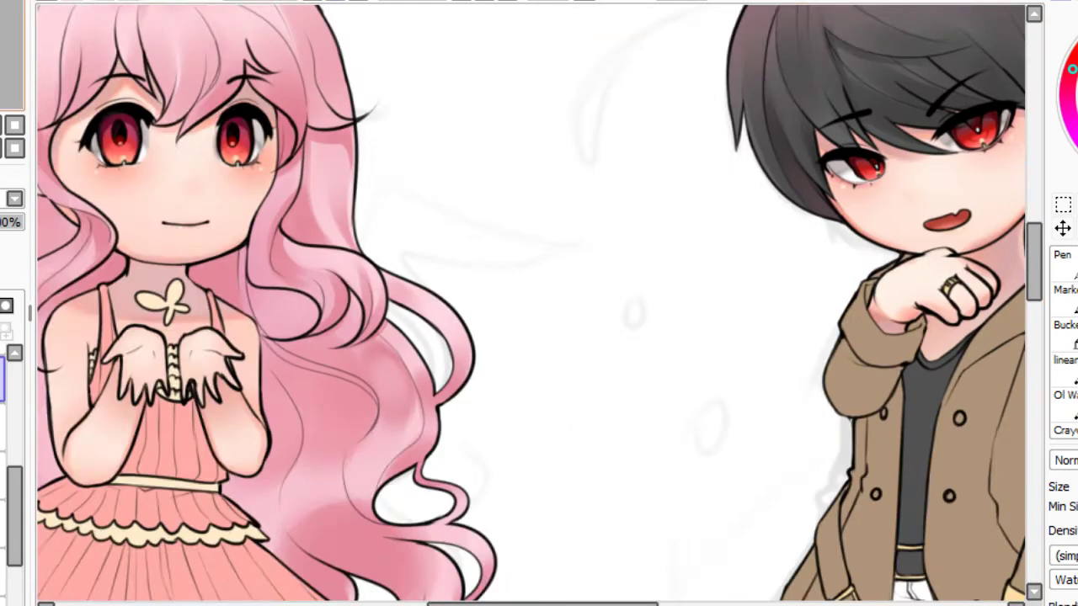
left_click_drag(758, 227, 456, 406)
scroll(539, 303, "up", 1)
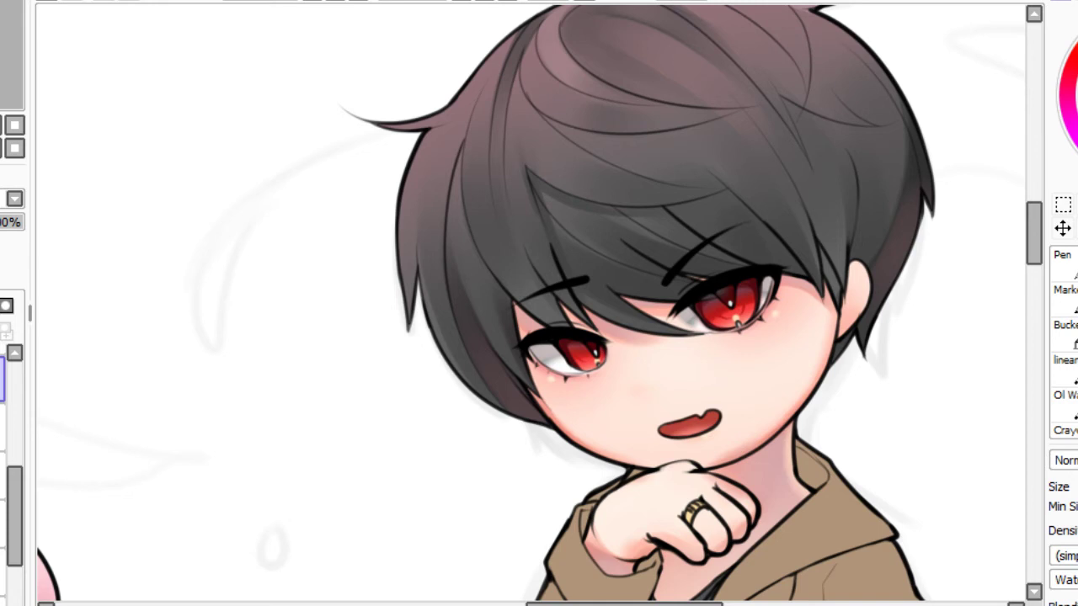
Airbrush a soft blue tint over the boy's back hair behind the ear and the lower side hair by the far cheek.
left_click(1075, 337)
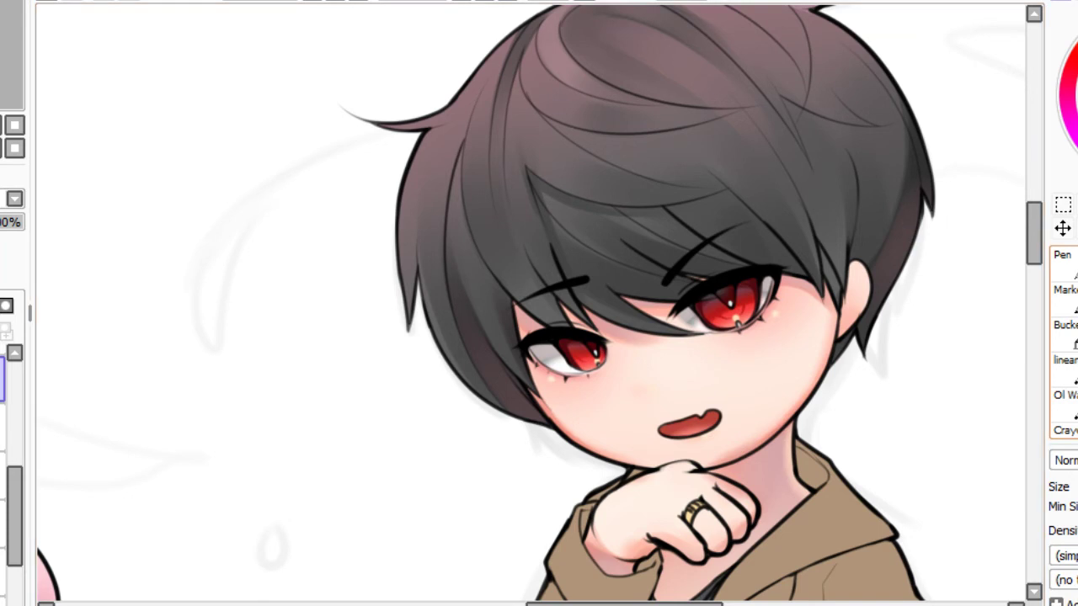
left_click_drag(531, 304, 581, 303)
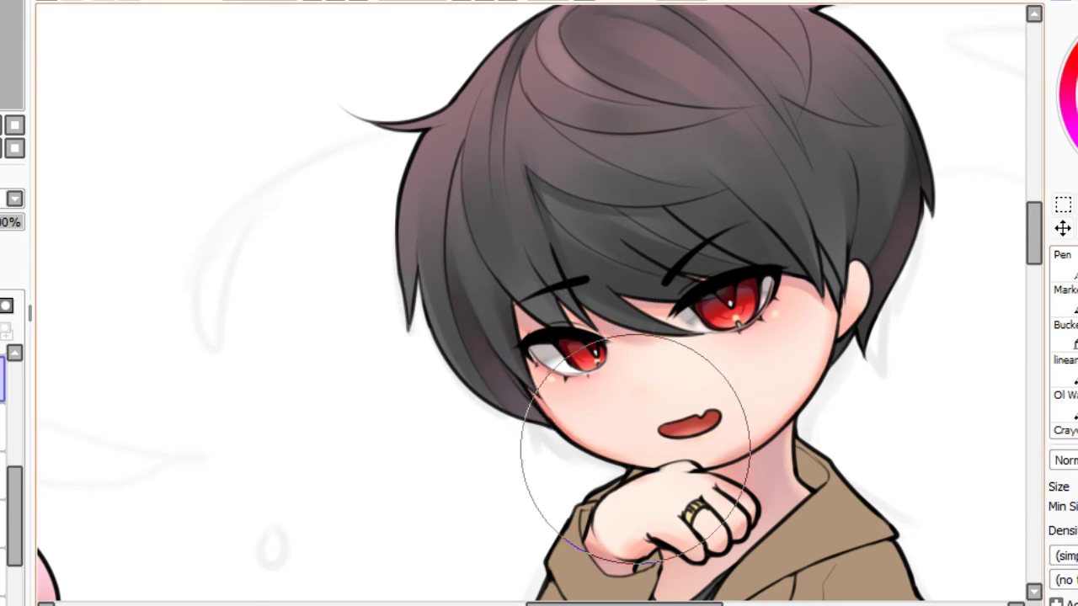
mouse_move(973, 167)
left_mouse_down()
mouse_move(808, 301)
mouse_move(948, 226)
mouse_move(934, 293)
left_mouse_up()
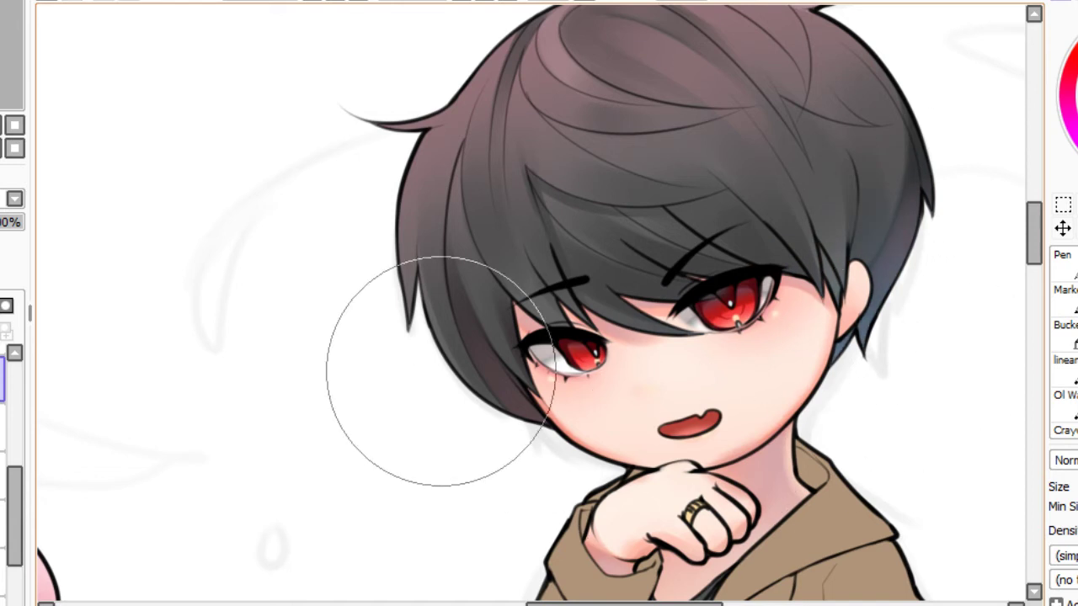
mouse_move(510, 404)
left_mouse_down()
mouse_move(581, 449)
mouse_move(672, 463)
left_mouse_up()
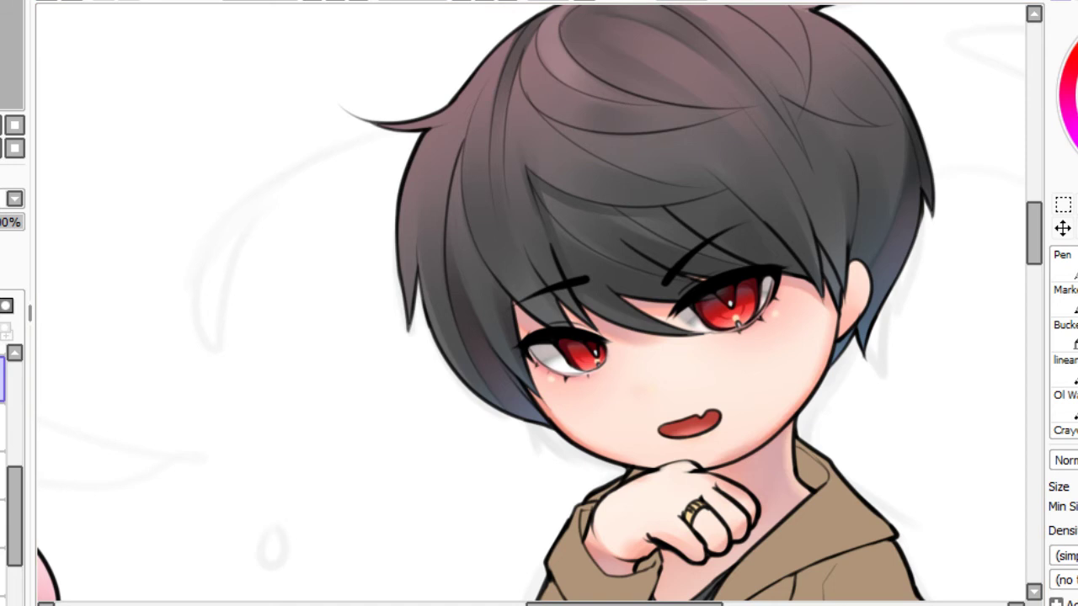
left_click(1074, 337)
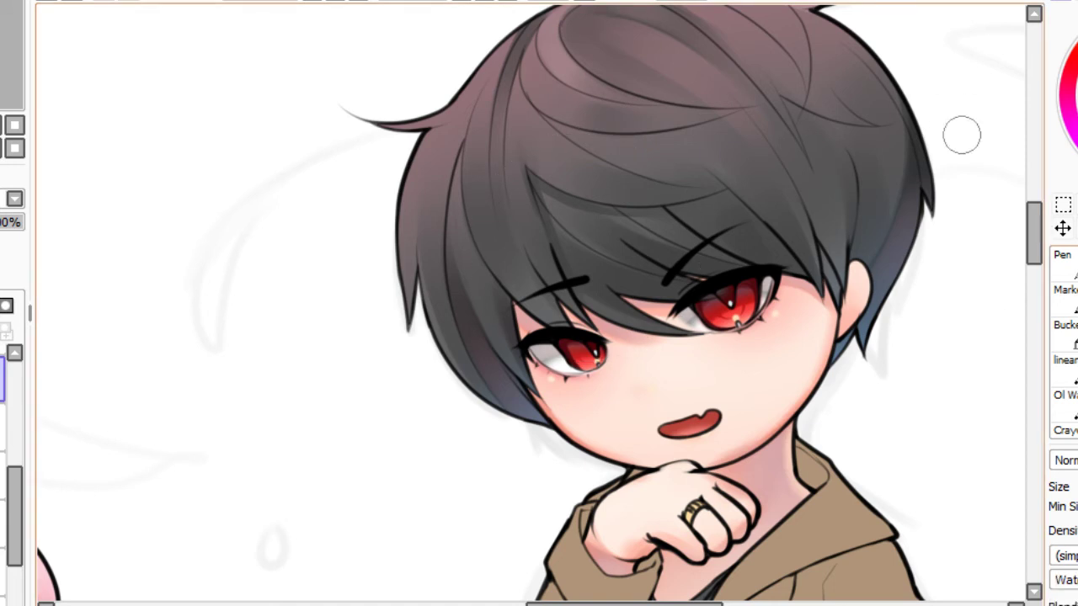
Blend a faint reddish-brown tint into the boy's dark fringe between the eyebrows.
left_click(312, 1)
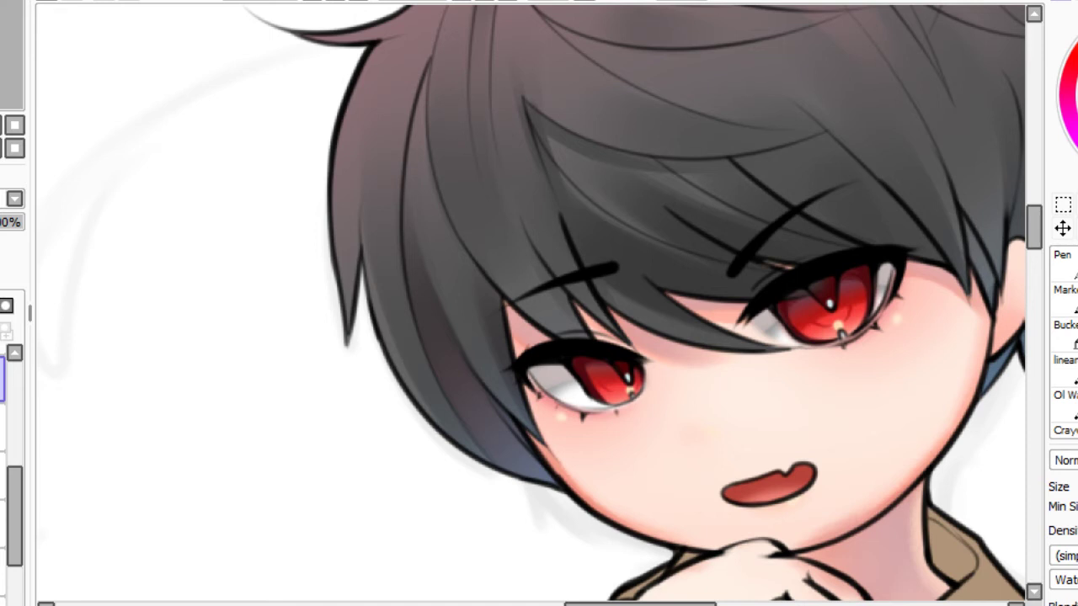
left_click_drag(589, 239, 811, 262)
key("ctrl+z")
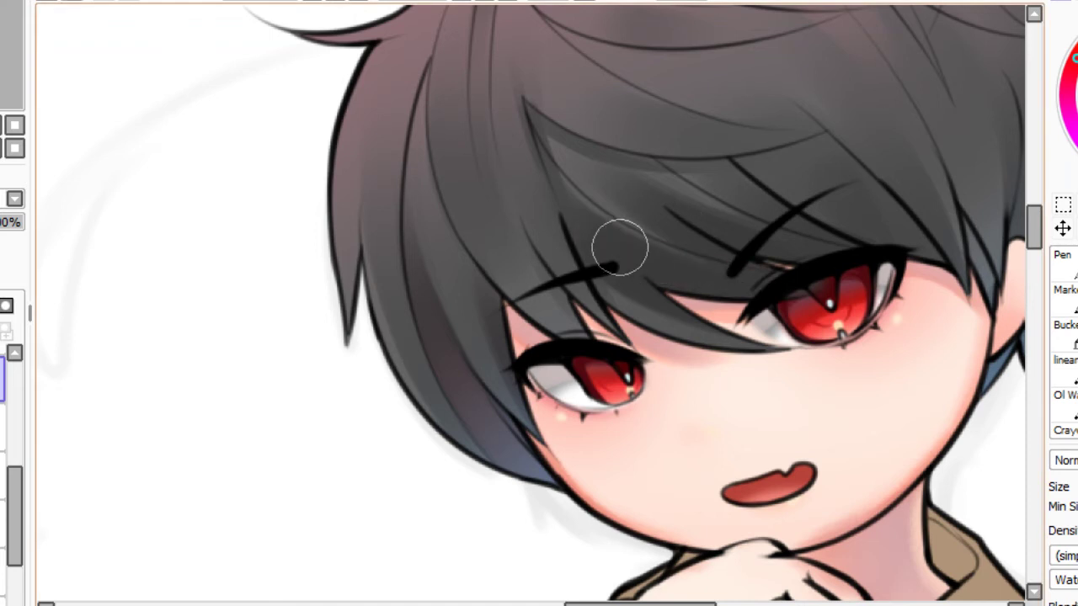
left_click_drag(620, 246, 809, 284)
left_click_drag(623, 272, 793, 327)
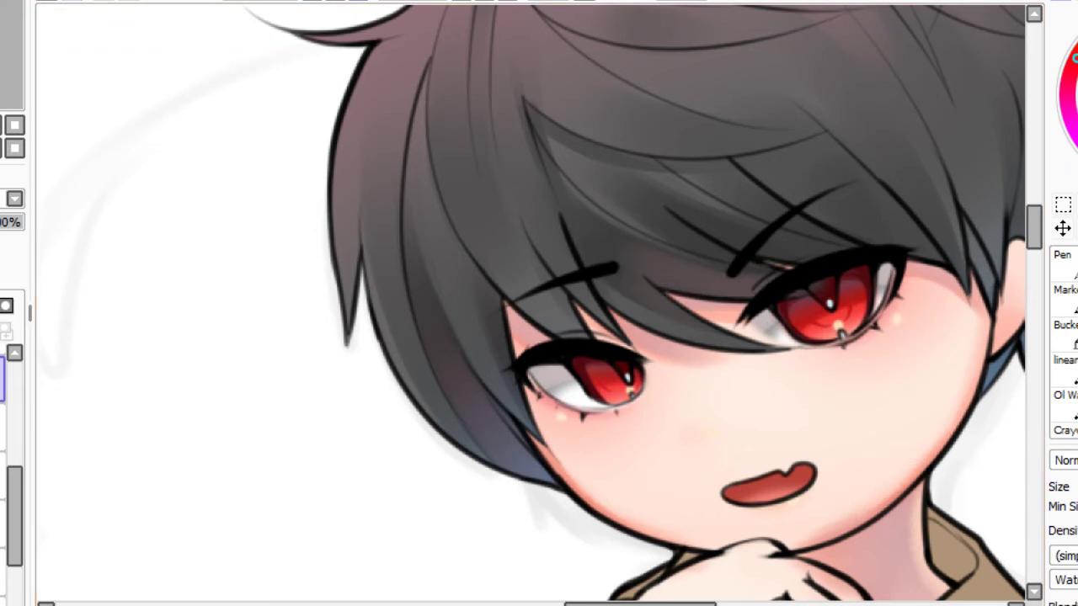
Examine the hair shading on the boy's head and across the whole drawing from several zoom levels.
key("Page_Down")
key("Page_Down")
key("Left")
key("Left")
key("Right")
key("Right")
key("Right")
key("Up")
key("Up")
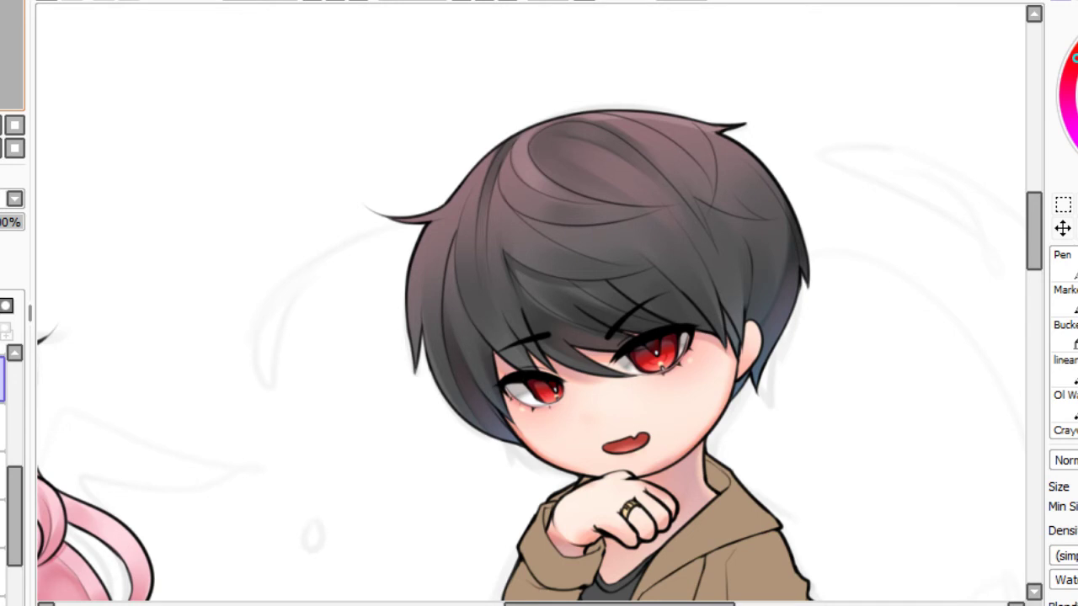
key("Home")
key("Page_Up")
key("Page_Up")
key("Page_Up")
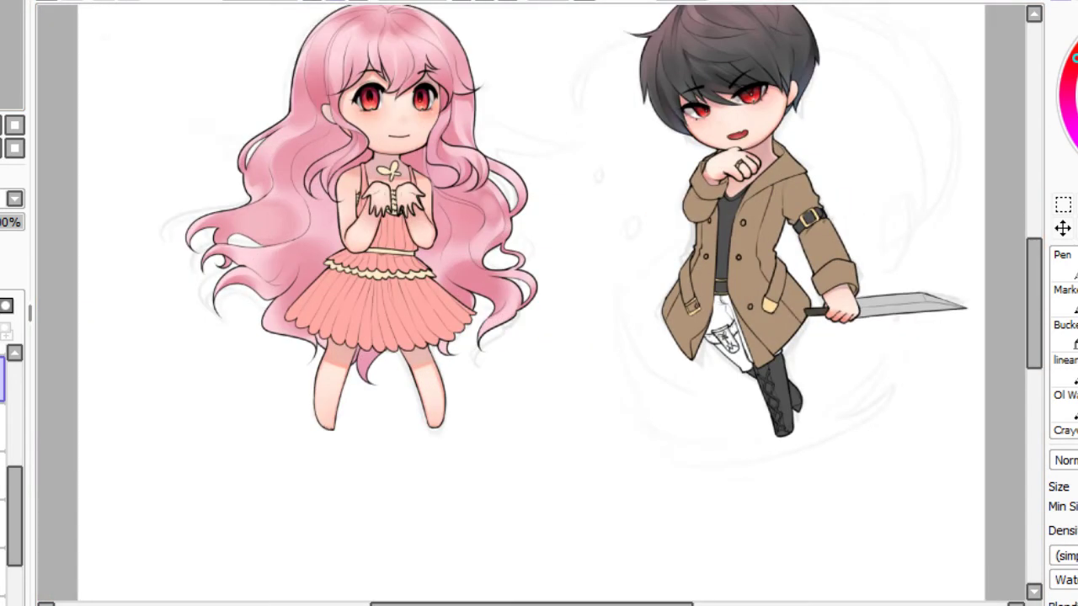
left_click_drag(4, 53, 6, 43)
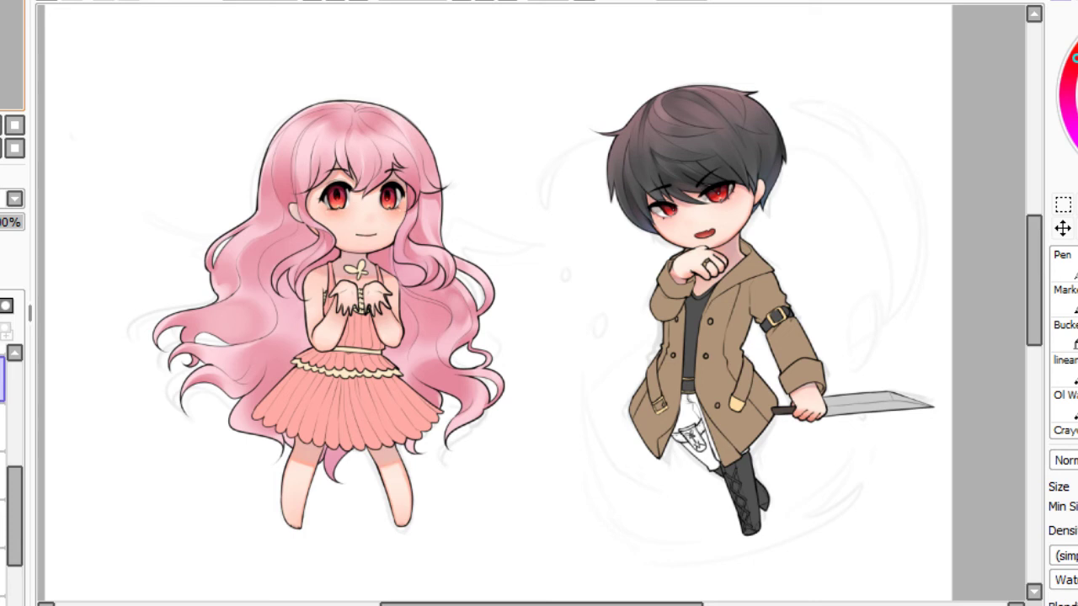
left_click_drag(642, 216, 531, 309)
scroll(531, 305, "up", 3)
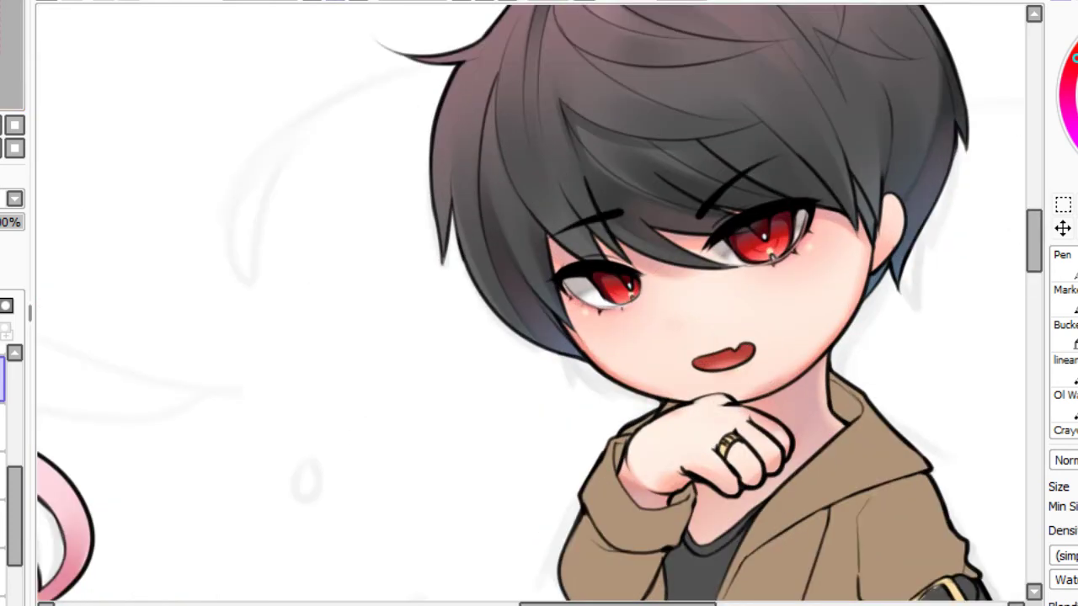
mouse_move(631, 202)
left_mouse_down()
mouse_move(467, 333)
mouse_move(466, 300)
left_mouse_up()
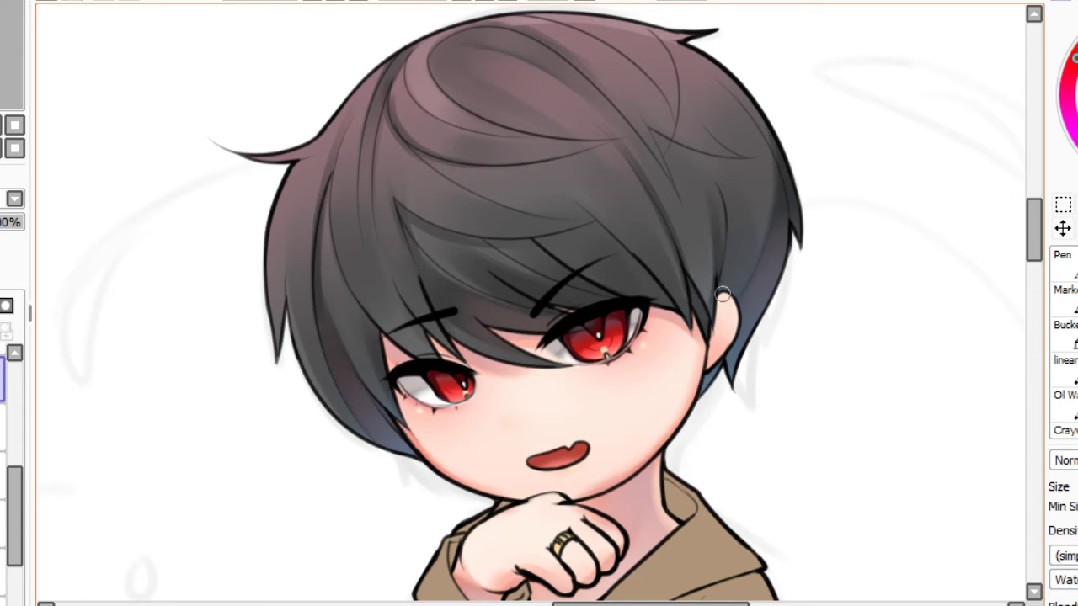
Deepen the shadow along the outer edge of the boy's back hair behind the ear with a small brush.
left_click_drag(740, 300, 764, 256)
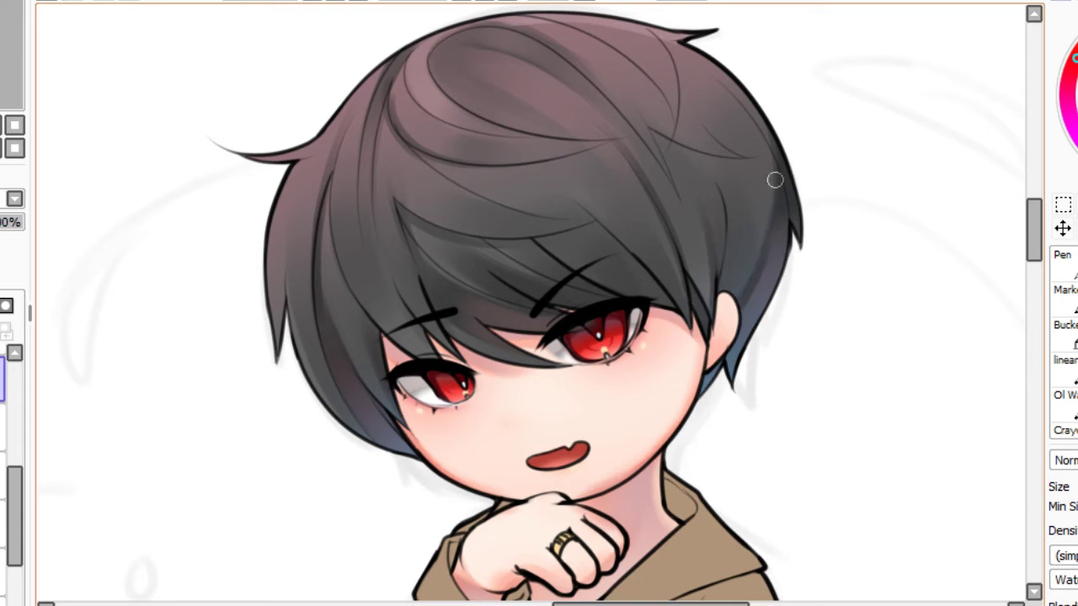
left_click_drag(789, 205, 764, 332)
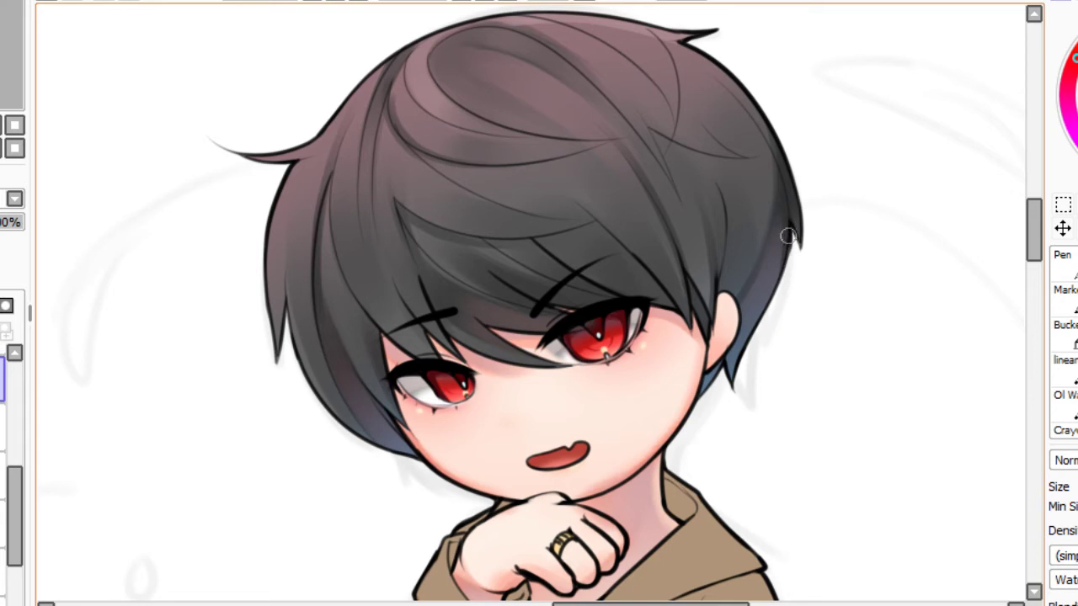
left_click_drag(784, 218, 731, 361)
key("ctrl+z")
left_click_drag(785, 205, 750, 351)
Shade the curved strand below the spiky tip at the back of the boy's crown with soft dark grey.
mouse_move(650, 35)
left_mouse_down()
mouse_move(661, 58)
mouse_move(672, 139)
left_mouse_up()
key("ctrl+z")
key("ctrl+z")
mouse_move(656, 36)
left_mouse_down()
mouse_move(667, 150)
mouse_move(715, 157)
left_mouse_up()
key("ctrl+z")
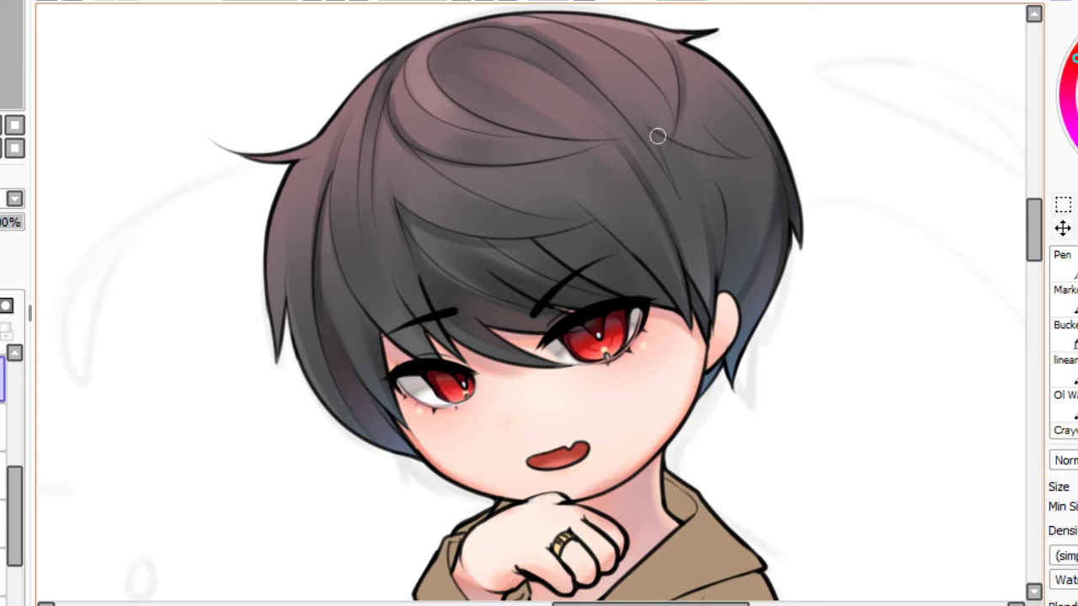
mouse_move(657, 134)
left_mouse_down()
mouse_move(688, 152)
mouse_move(748, 148)
left_mouse_up()
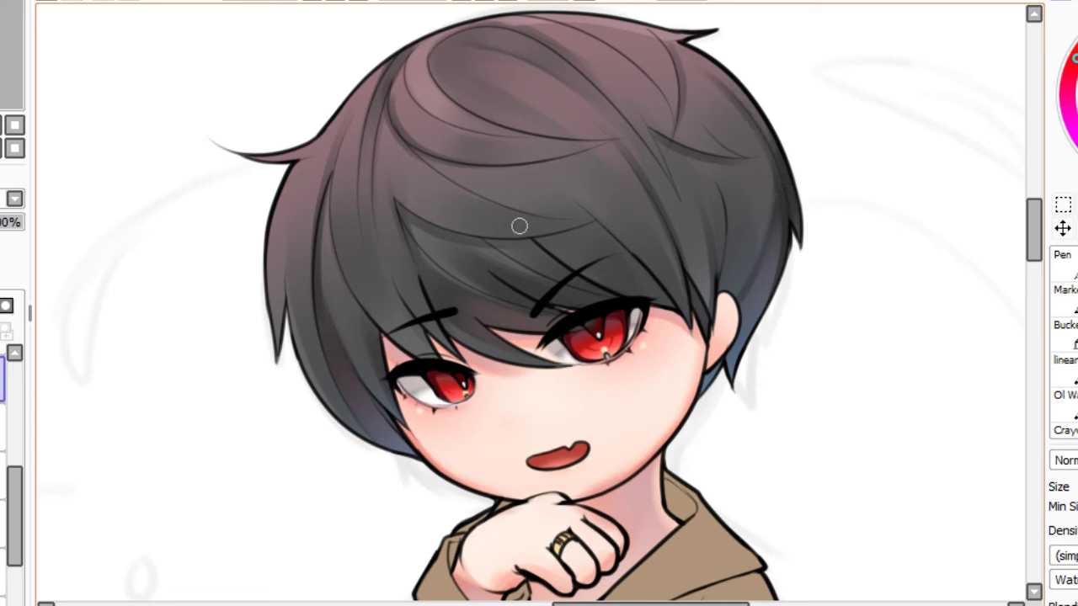
Try to darken the strand lines curving down from the parting at the boy's crown with a small brush.
left_click_drag(383, 111, 426, 169)
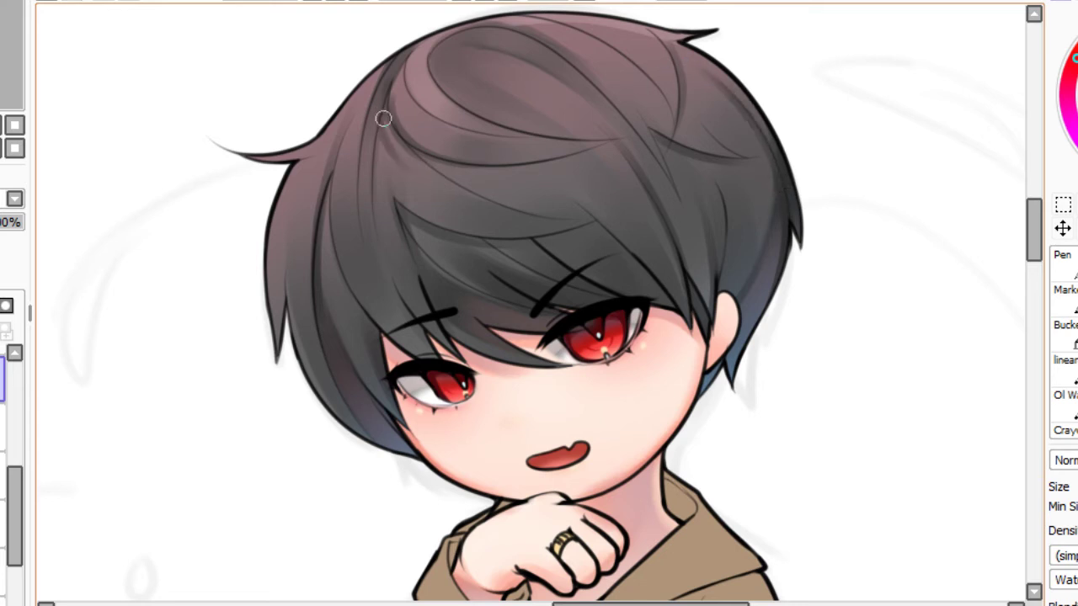
left_click_drag(383, 118, 422, 175)
key("ctrl+z")
left_click_drag(385, 124, 422, 174)
key("ctrl+z")
left_click_drag(383, 127, 442, 185)
key("ctrl+z")
left_click_drag(364, 236, 373, 82)
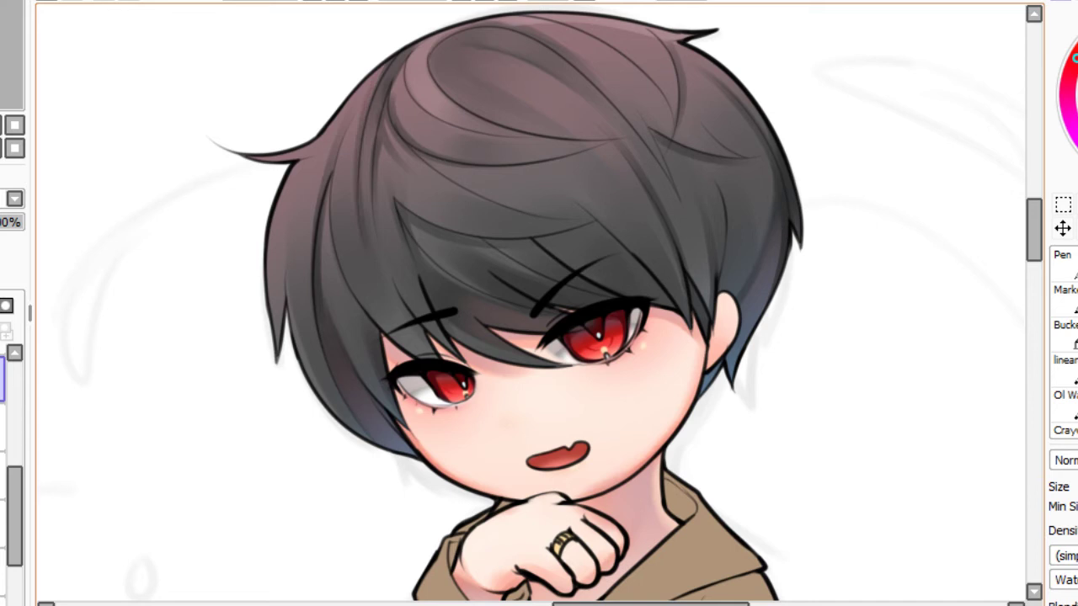
key("ctrl+z")
key("ctrl+z")
Add a thin dark grey shadow along the strand beside the parting of the boy's hair.
mouse_move(361, 162)
left_mouse_down()
mouse_move(370, 91)
mouse_move(363, 168)
left_mouse_up()
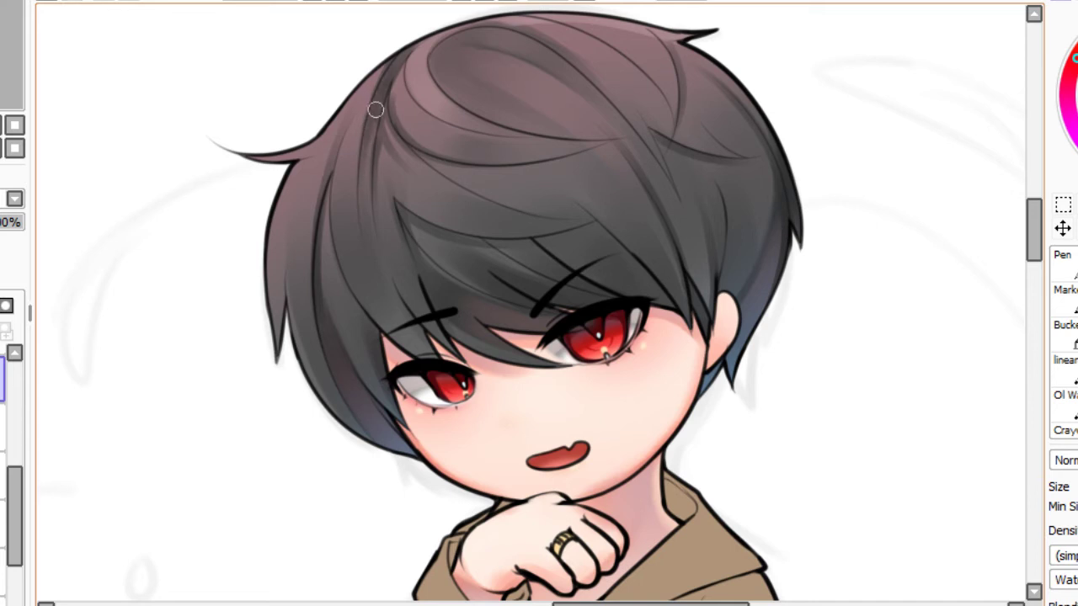
left_click_drag(376, 110, 358, 172)
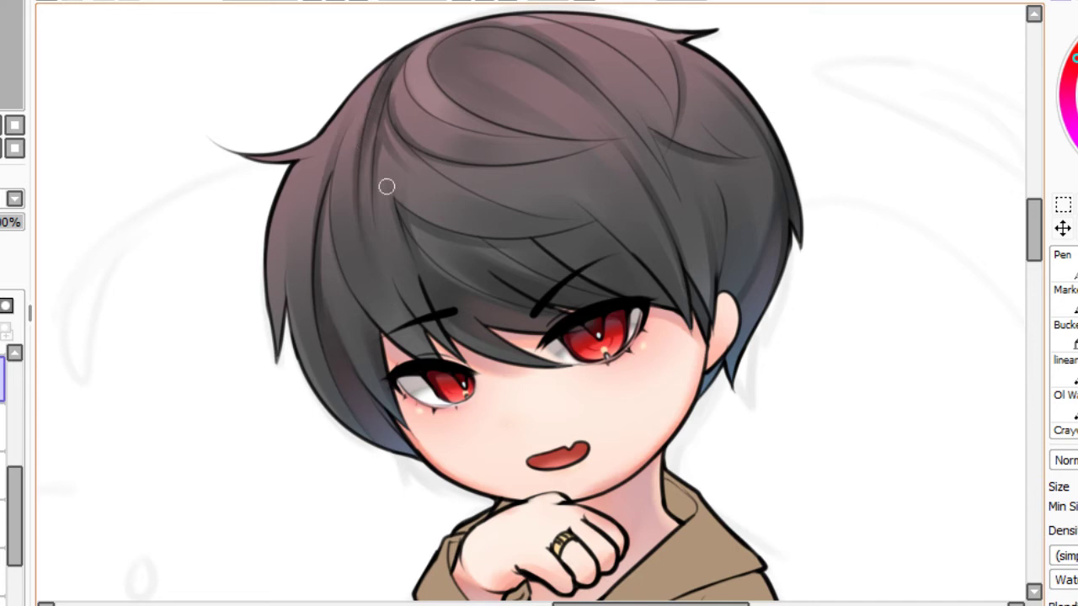
key("ctrl+z")
Darken the long fringe strand running from the boy's parting down to the tips above his nearly hidden eye.
left_click_drag(438, 358, 396, 301)
key("ctrl+z")
left_click_drag(435, 357, 396, 293)
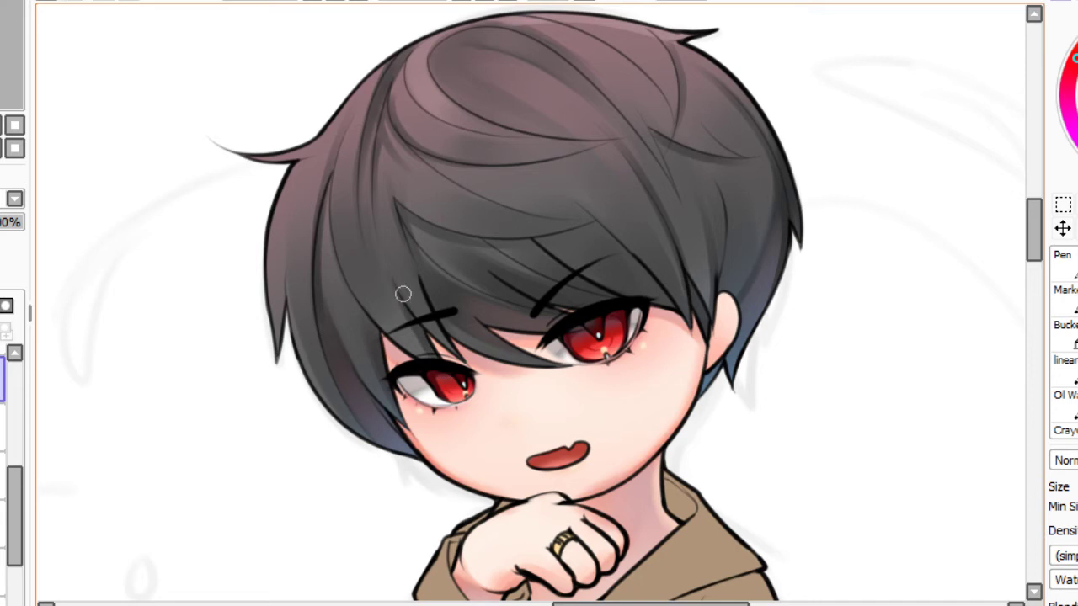
key("ctrl+z")
left_click_drag(437, 355, 406, 308)
left_click_drag(437, 356, 396, 305)
mouse_move(453, 350)
left_mouse_down()
mouse_move(400, 252)
mouse_move(429, 312)
mouse_move(381, 141)
left_mouse_up()
key("ctrl+z")
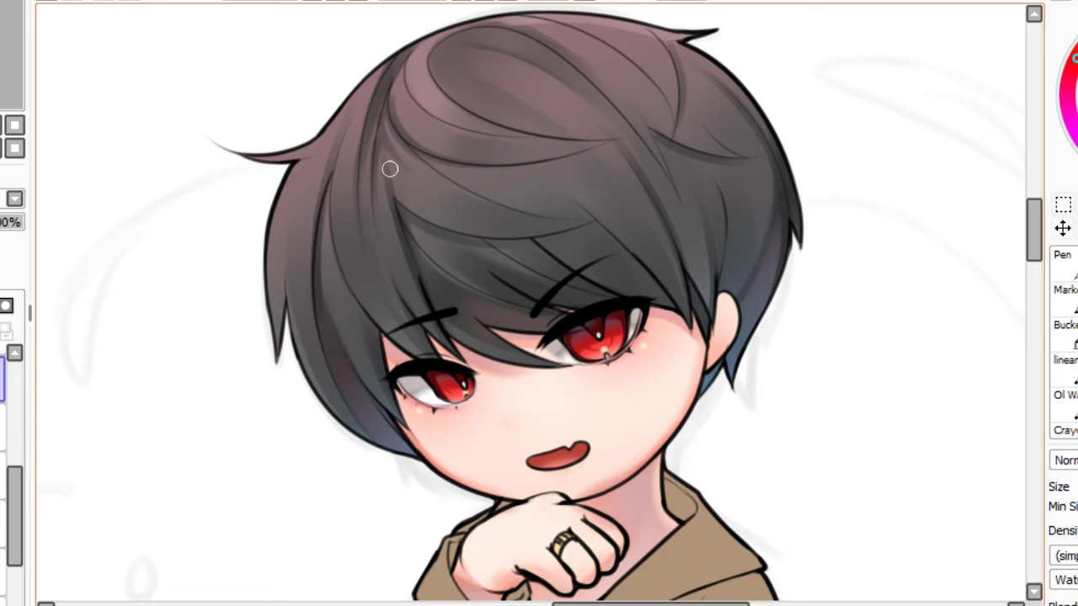
key("ctrl+z")
left_click_drag(447, 346, 394, 233)
key("ctrl+z")
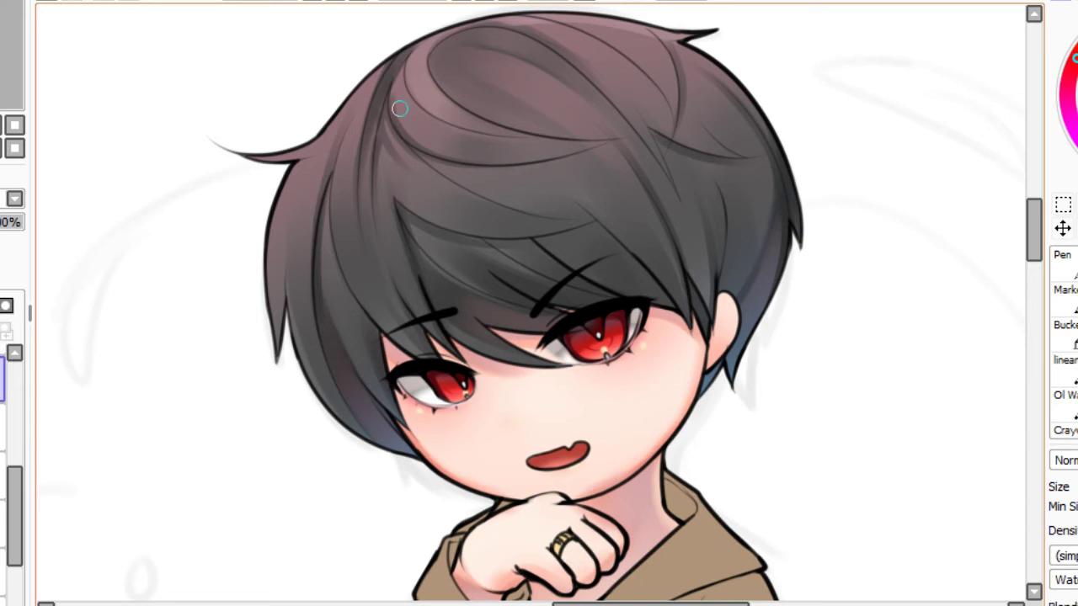
left_click_drag(439, 319, 386, 143)
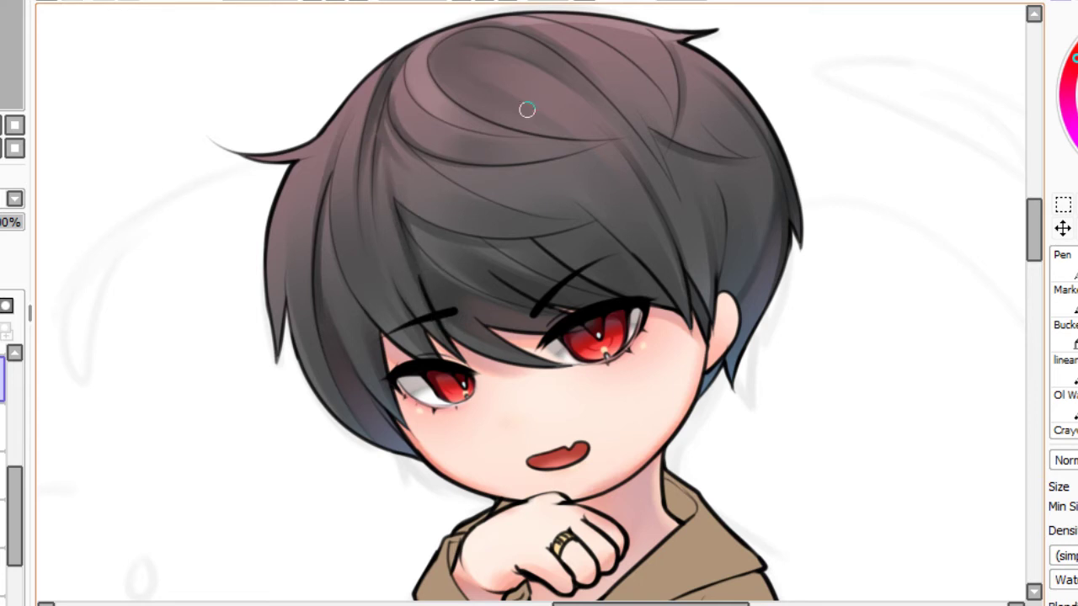
Shade the fringe strands sweeping from the tip beside the boy's ear up toward the crown in dark grey.
left_click_drag(677, 306, 567, 198)
key("ctrl+z")
left_click_drag(674, 307, 547, 186)
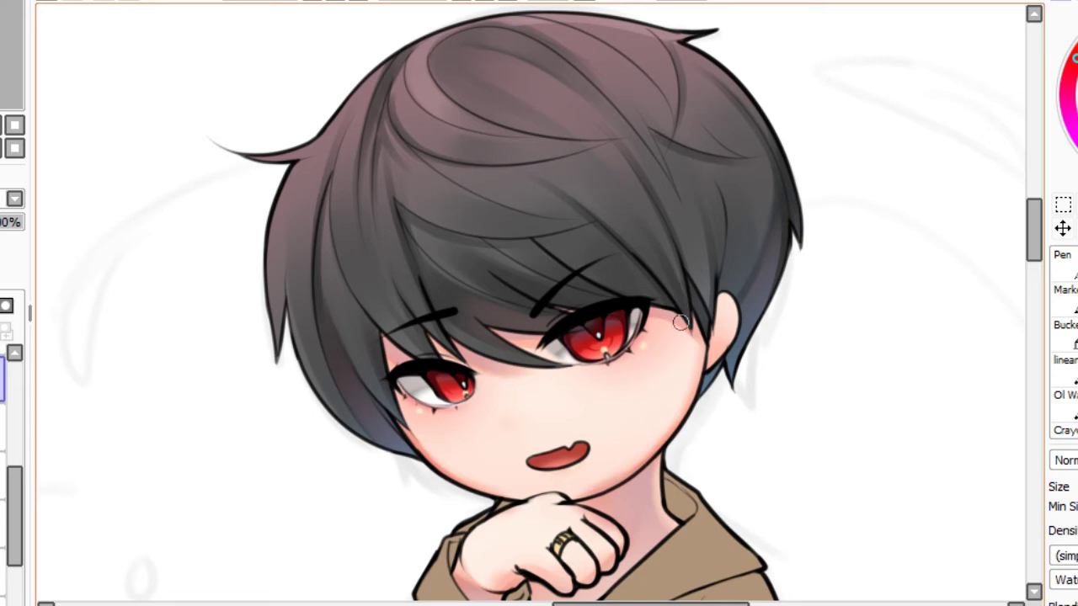
mouse_move(680, 321)
left_mouse_down()
mouse_move(640, 202)
mouse_move(624, 191)
left_mouse_up()
key("ctrl+z")
key("ctrl+z")
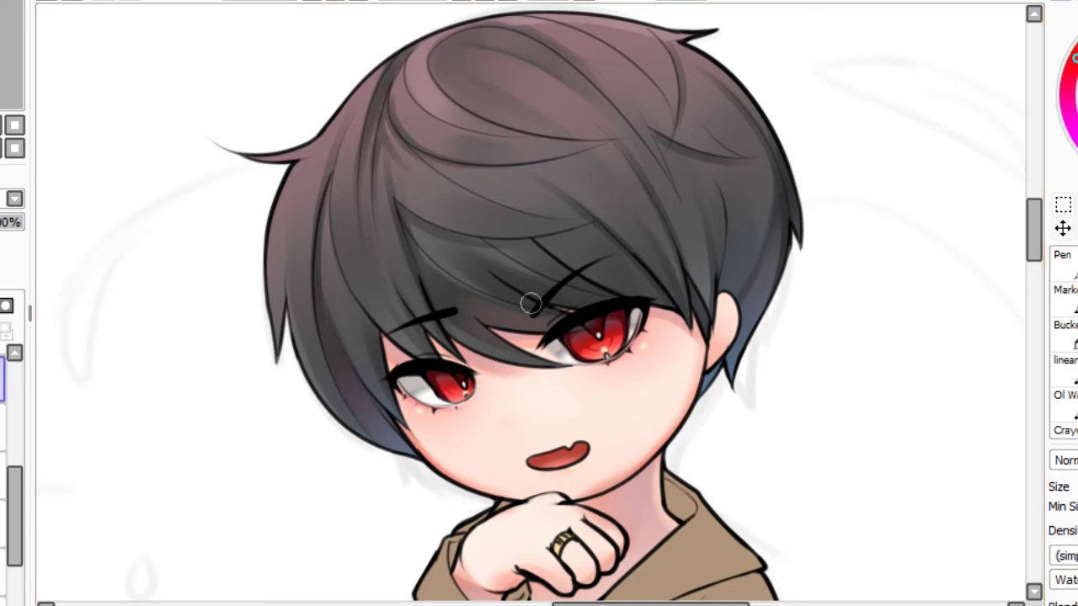
left_click_drag(670, 317, 619, 196)
key("ctrl+z")
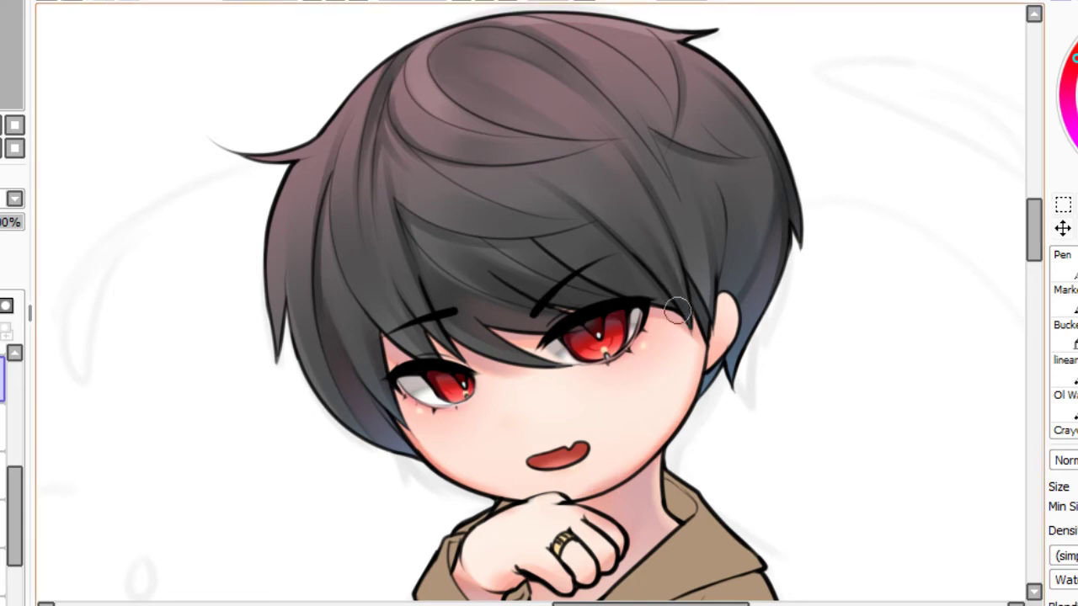
left_click_drag(678, 311, 616, 196)
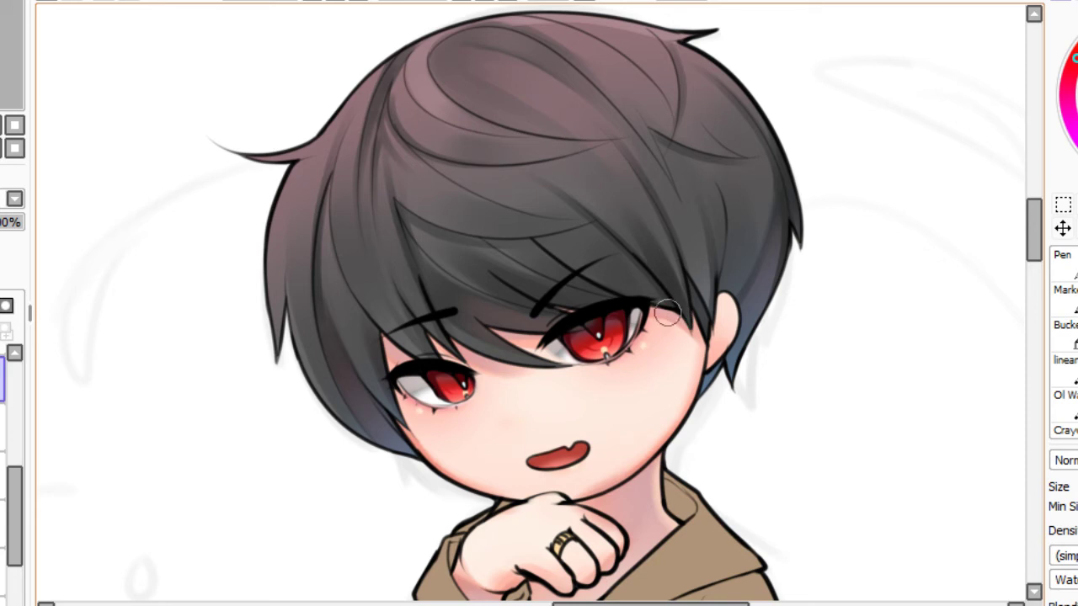
mouse_move(668, 312)
left_mouse_down()
mouse_move(555, 225)
mouse_move(551, 235)
left_mouse_up()
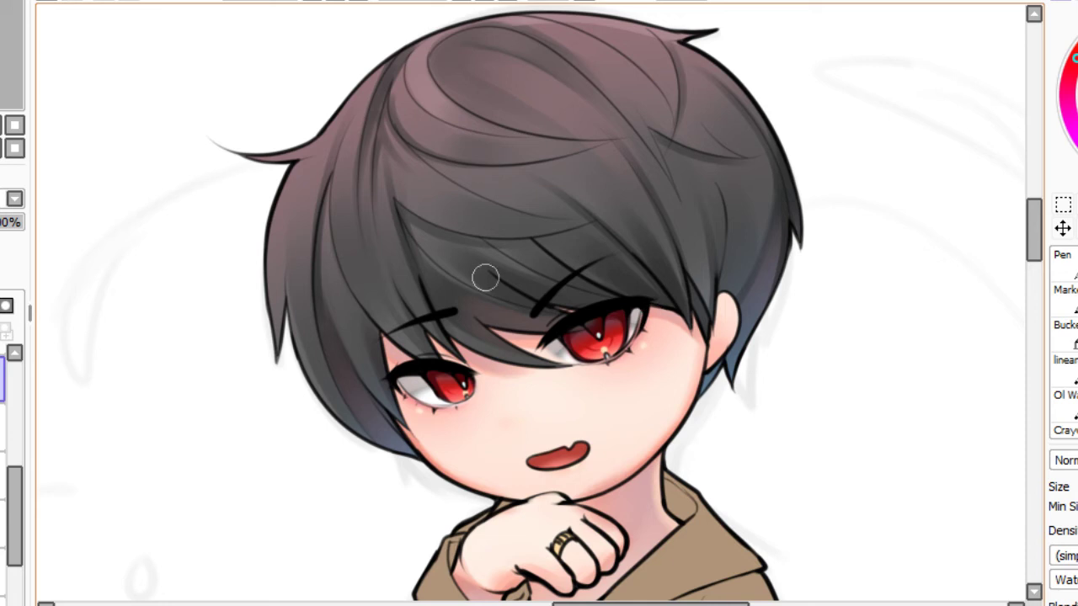
Shade the girl's skirt in deeper coral red toward the hem with a large soft brush on the dress layer.
key("Home")
key("Page_Up")
key("Page_Up")
scroll(539, 303, "up", 2)
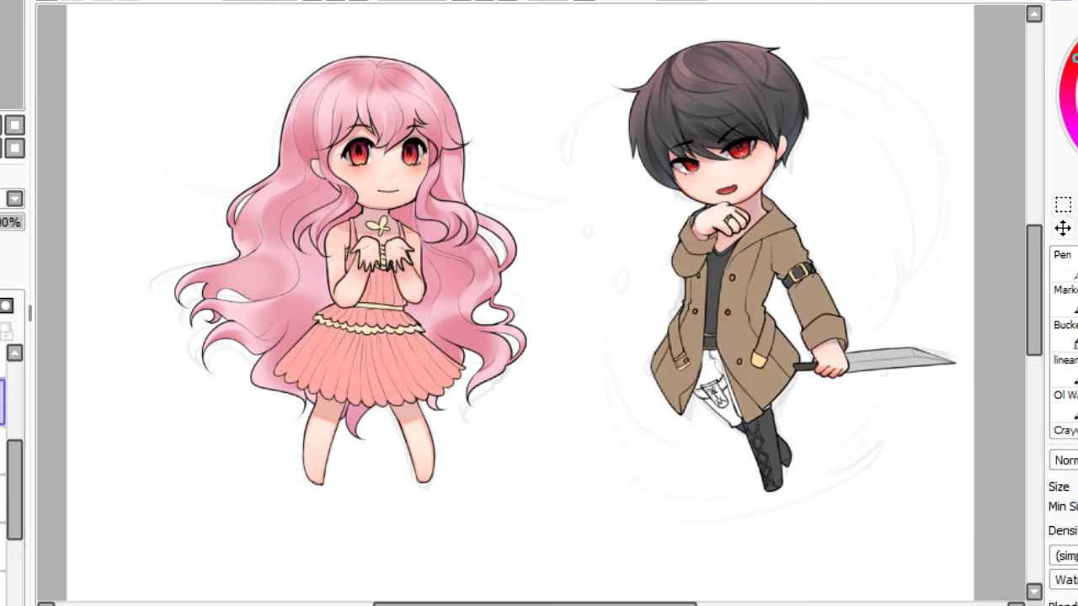
mouse_move(11, 52)
left_mouse_down()
mouse_move(4, 57)
mouse_move(9, 46)
left_mouse_up()
scroll(532, 300, "up", 3)
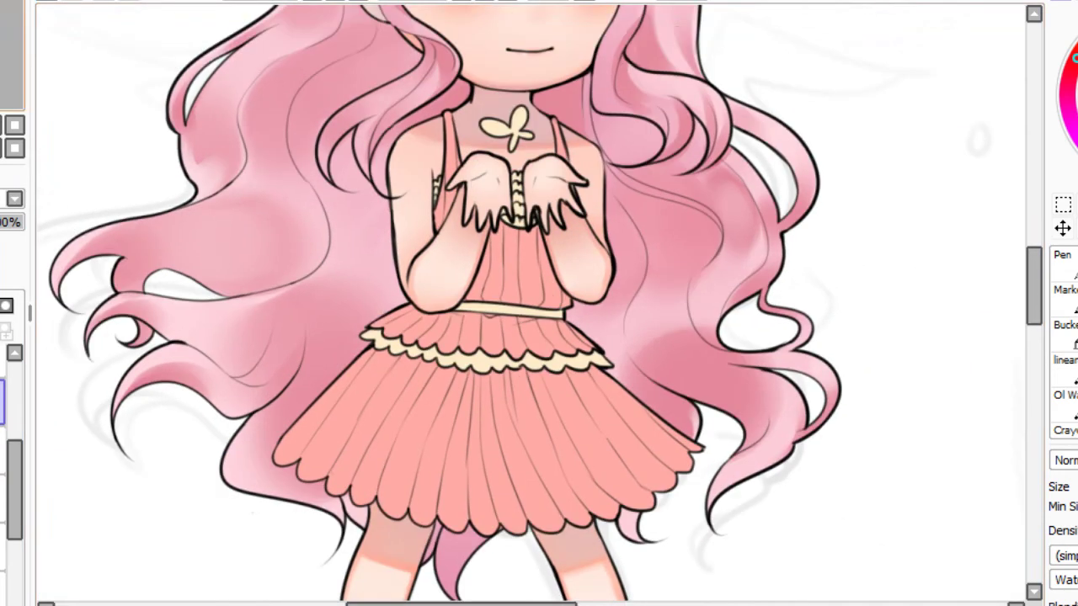
key("alt")
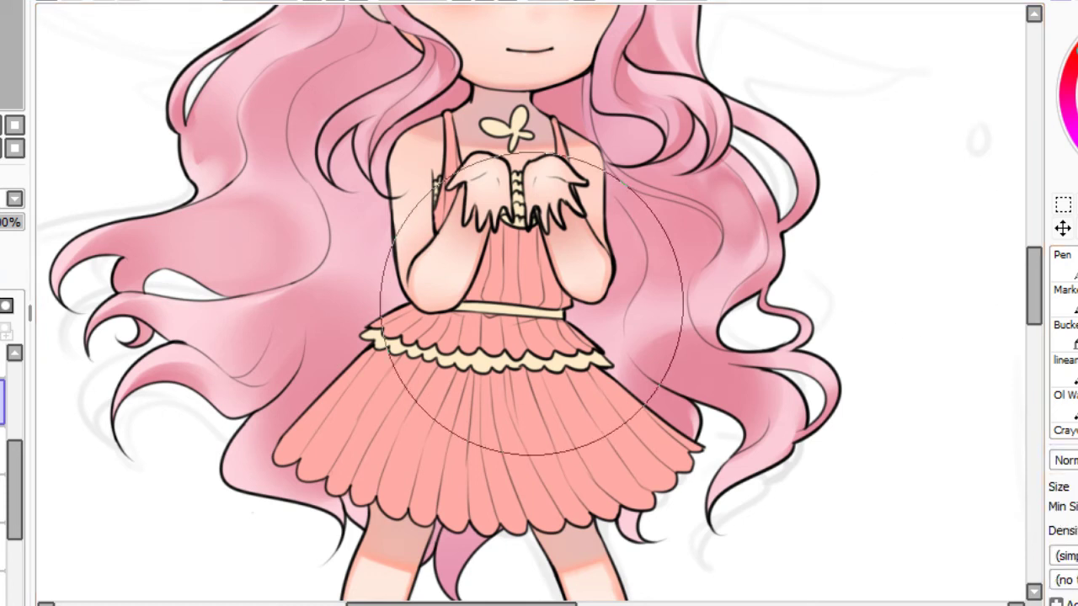
left_click_drag(239, 450, 785, 470)
key("ctrl+z")
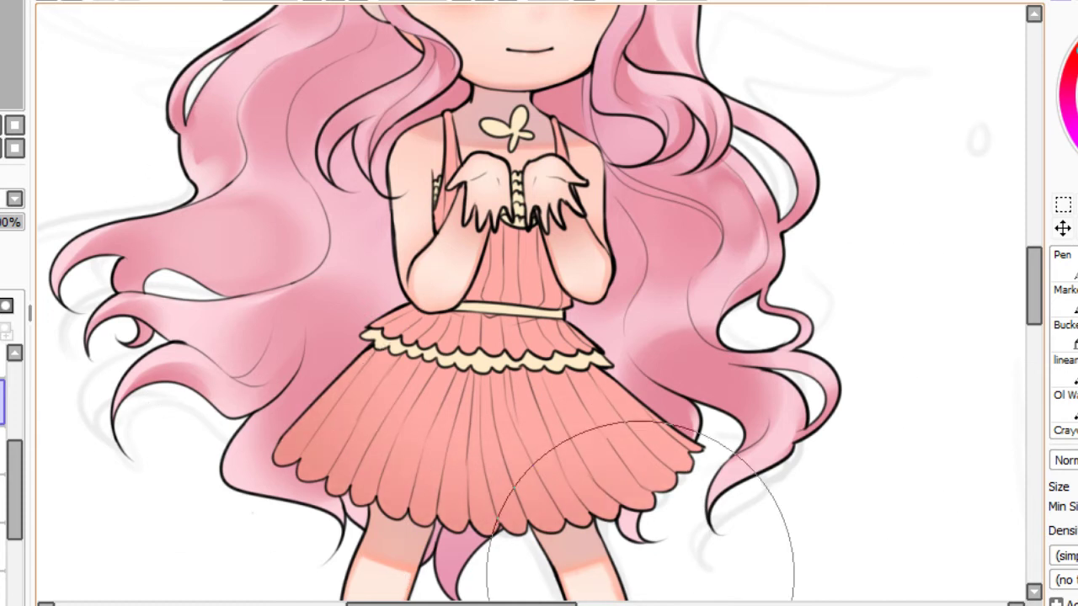
mouse_move(244, 421)
left_mouse_down()
mouse_move(651, 511)
mouse_move(778, 396)
mouse_move(416, 536)
mouse_move(623, 497)
left_mouse_up()
key("ctrl+z")
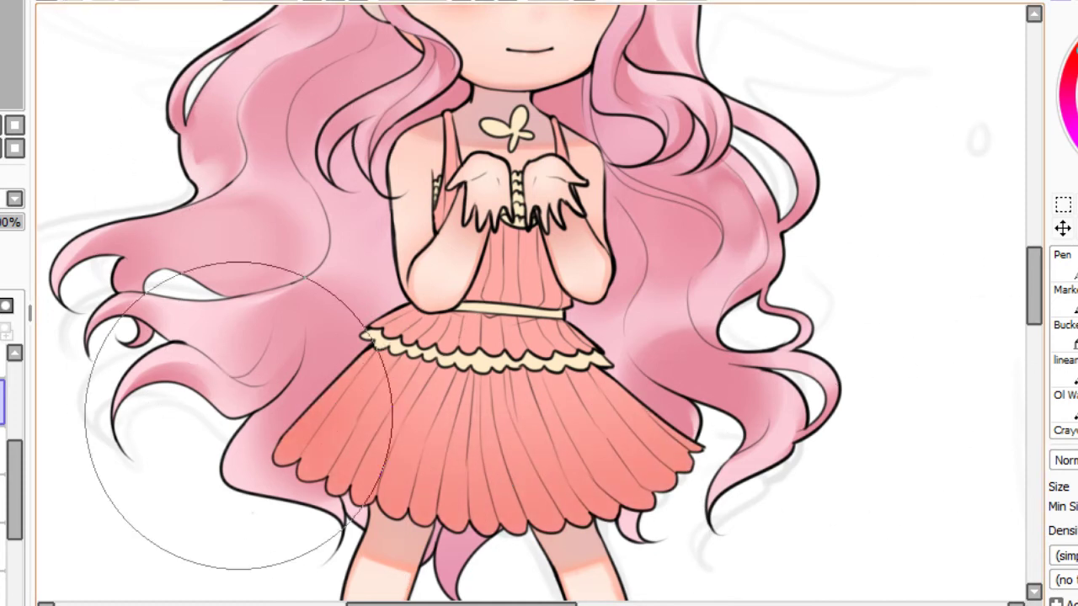
left_click(1076, 269)
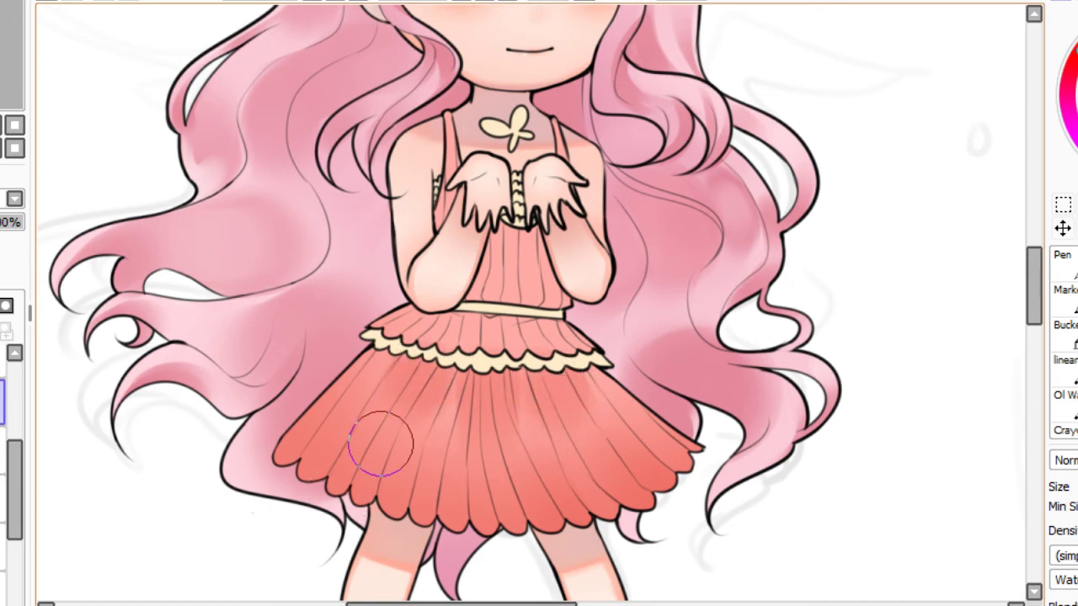
Deepen and blend the red shading along the skirt's pleats, scalloped hem and both side edges with a smaller watercolour brush.
mouse_move(373, 440)
left_mouse_down()
mouse_move(357, 516)
mouse_move(410, 411)
left_mouse_up()
key("ctrl+z")
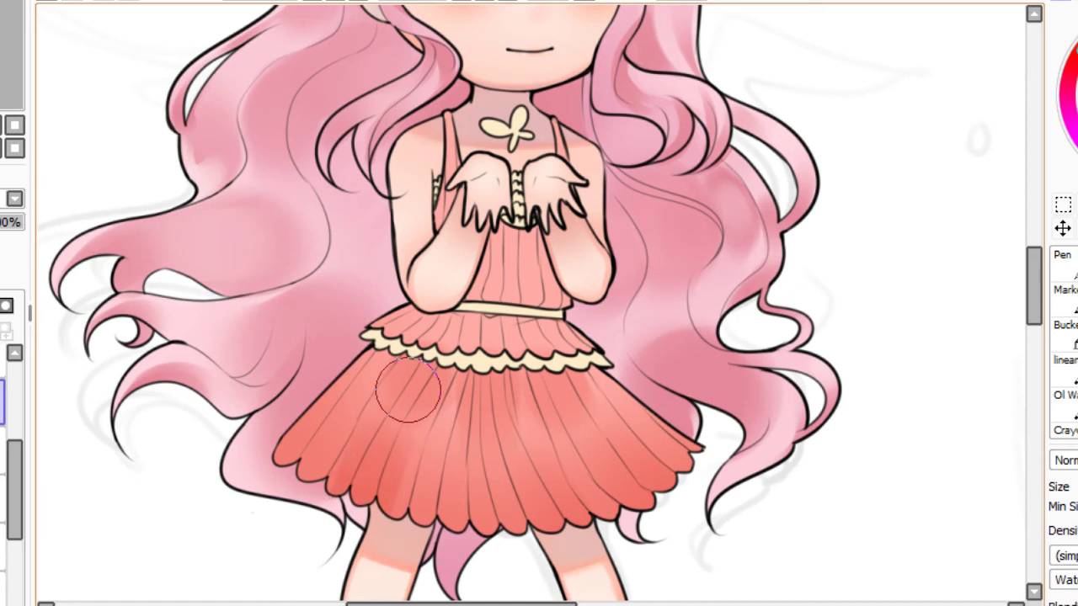
left_click_drag(317, 468, 343, 428)
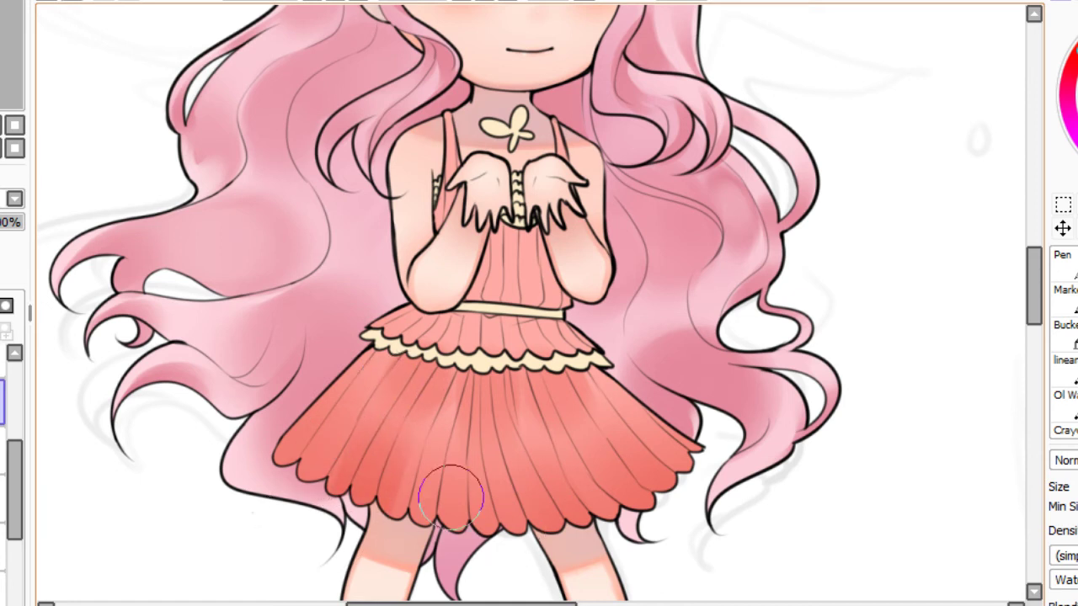
left_click_drag(446, 493, 436, 576)
key("ctrl+z")
left_click_drag(446, 478, 438, 583)
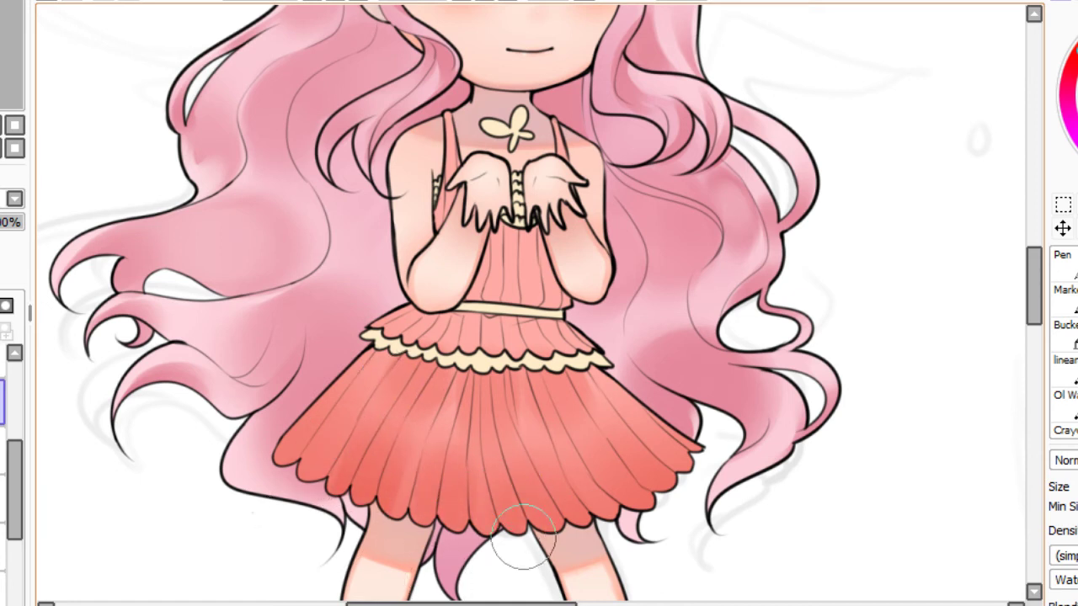
left_click_drag(550, 479, 602, 548)
mouse_move(613, 477)
left_mouse_down()
mouse_move(664, 512)
mouse_move(599, 474)
left_mouse_up()
left_click_drag(704, 461, 627, 369)
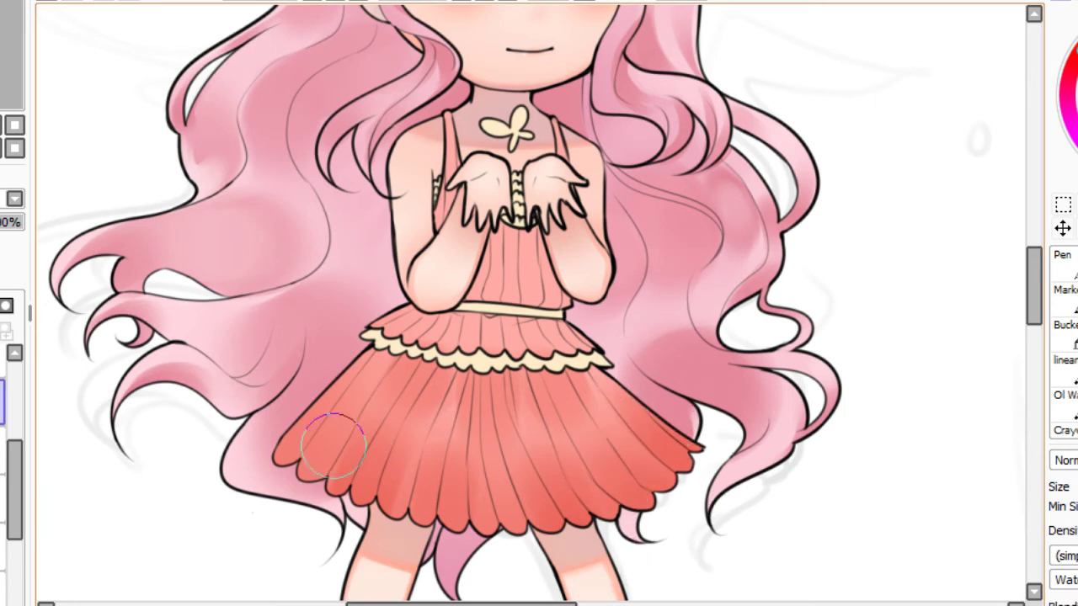
left_click_drag(285, 498, 338, 396)
mouse_move(308, 438)
left_mouse_down()
mouse_move(280, 486)
mouse_move(399, 312)
left_mouse_up()
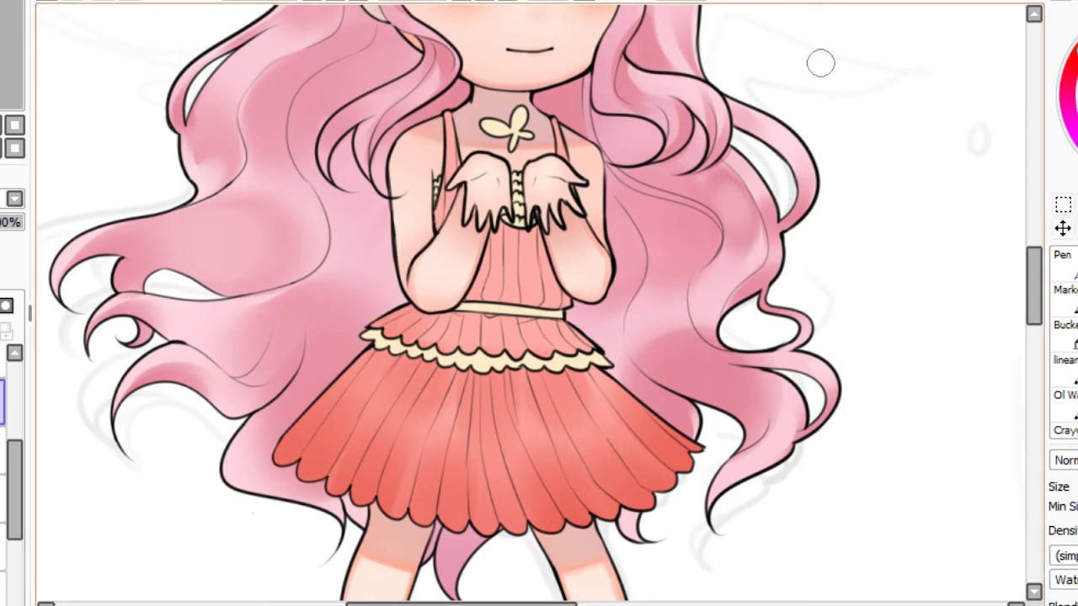
Shade the upper bodice of the girl's dress beneath her hands in soft darker coral.
key("Page_Up")
key("Page_Up")
left_click_drag(381, 235, 669, 241)
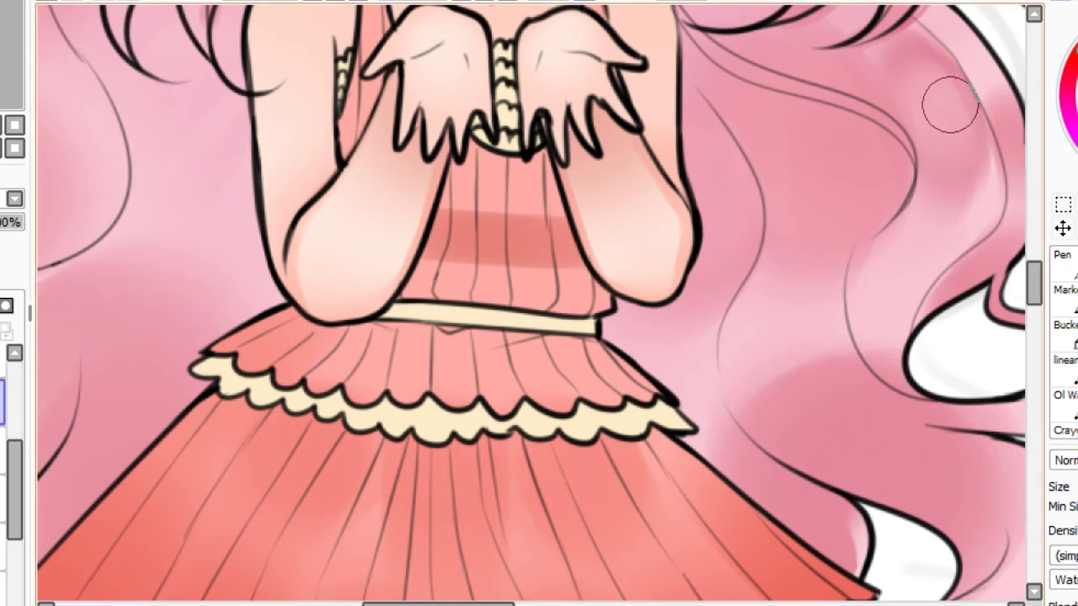
key("ctrl+z")
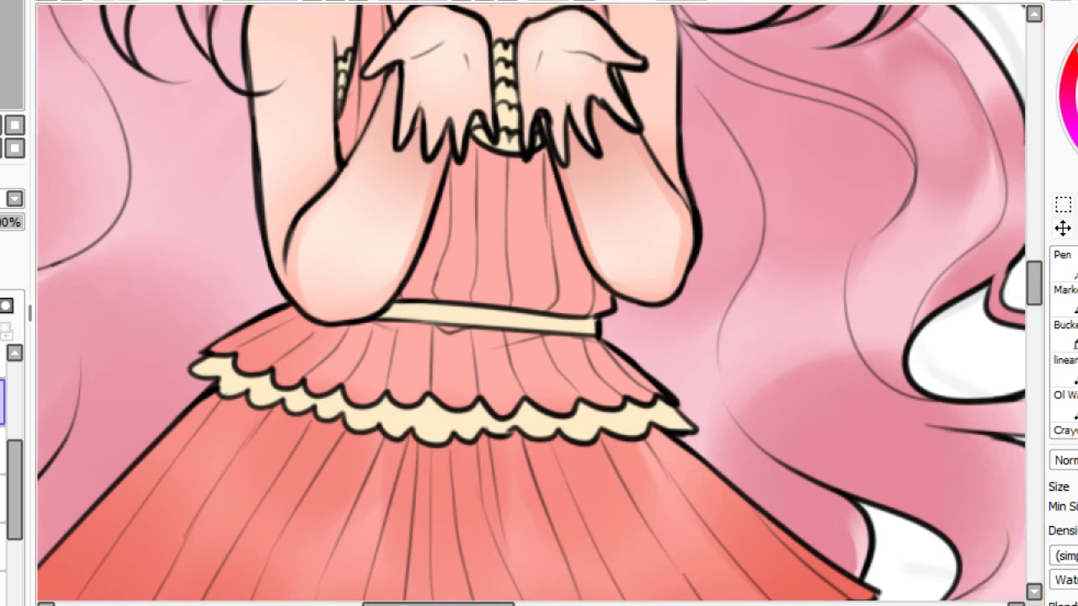
key("ctrl+y")
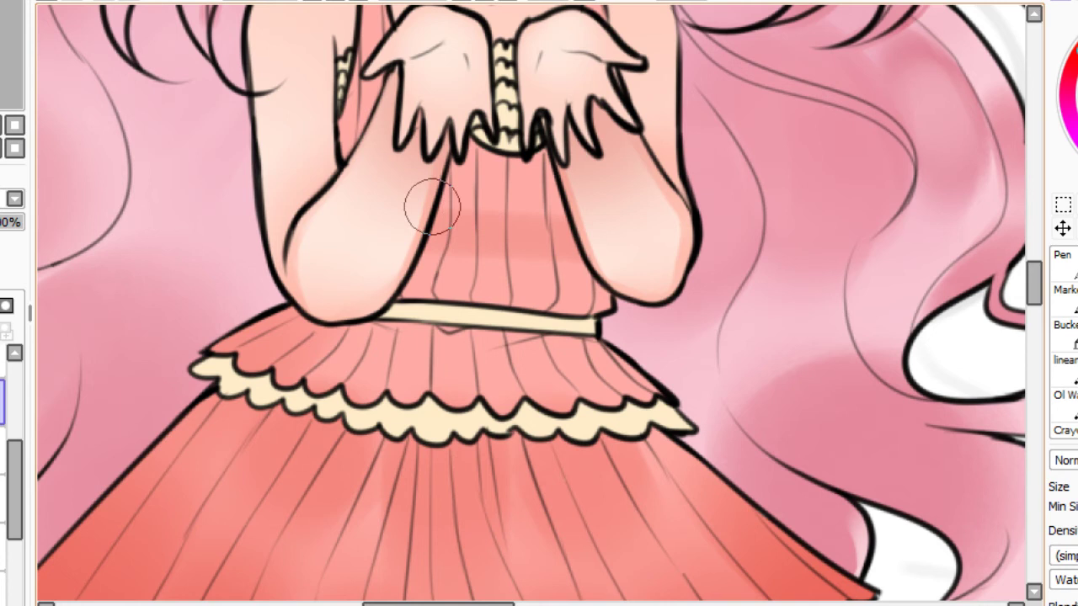
mouse_move(432, 206)
left_mouse_down()
mouse_move(587, 216)
mouse_move(402, 185)
mouse_move(670, 202)
mouse_move(488, 198)
mouse_move(441, 178)
mouse_move(647, 176)
mouse_move(540, 191)
left_mouse_up()
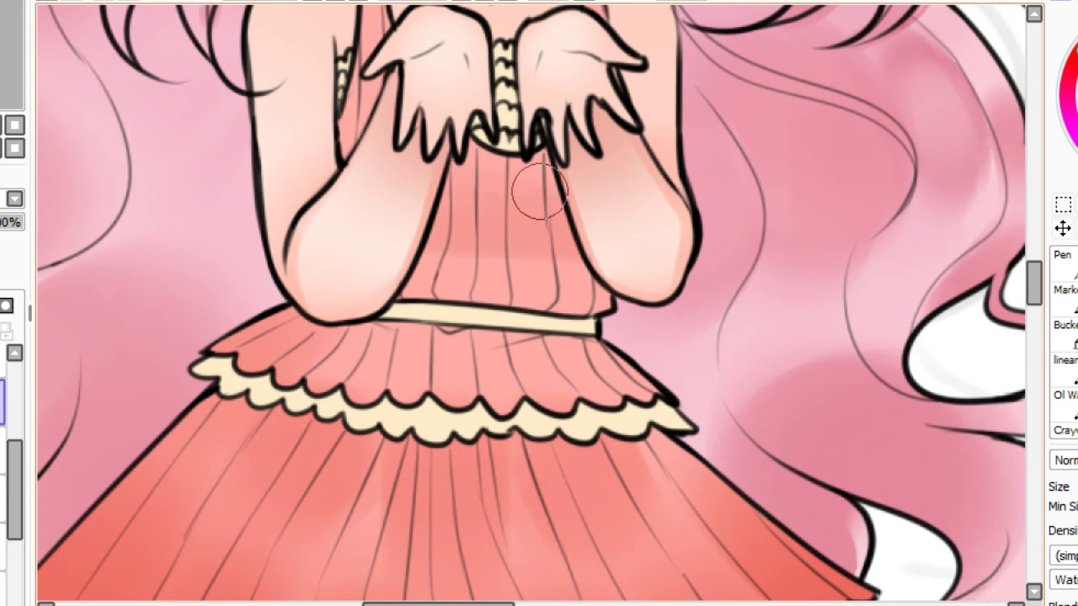
mouse_move(414, 162)
left_mouse_down()
mouse_move(575, 171)
mouse_move(607, 139)
mouse_move(427, 157)
mouse_move(629, 144)
left_mouse_up()
key("ctrl+z")
mouse_move(424, 148)
left_mouse_down()
mouse_move(490, 190)
mouse_move(629, 154)
left_mouse_up()
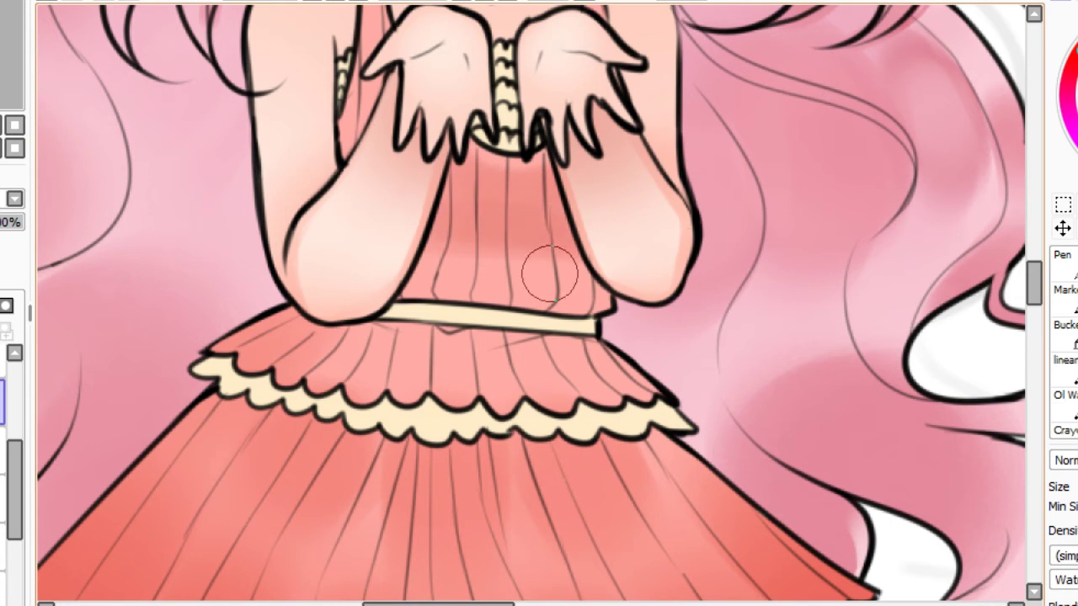
Blend soft coral shadows along the bodice's lower edge above the belt and on the ruffle just below it.
left_click_drag(368, 297, 711, 324)
key("ctrl+z")
left_click_drag(373, 310, 727, 332)
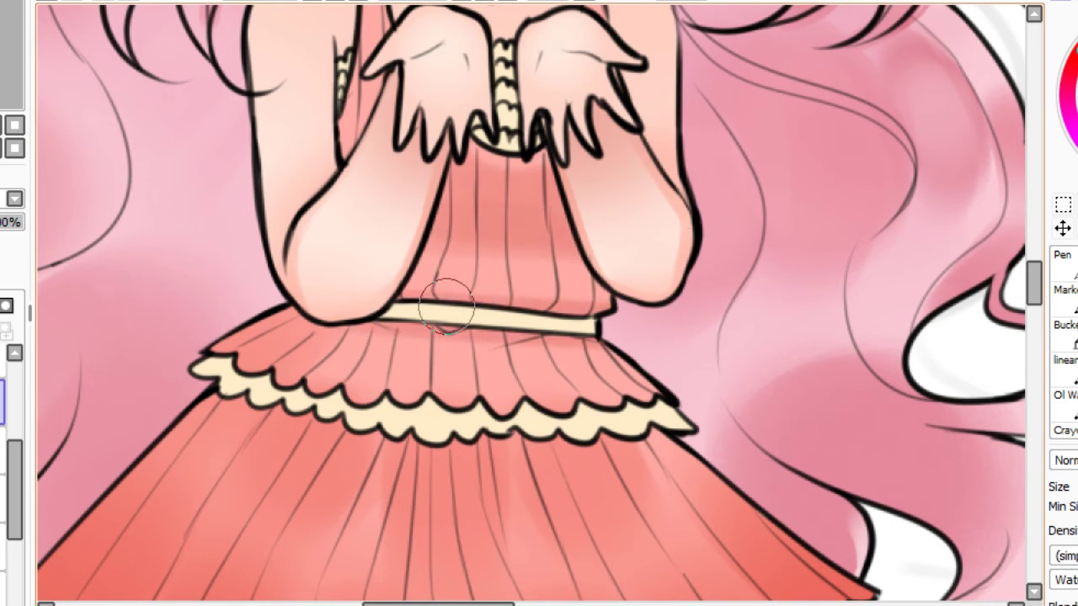
left_click_drag(441, 344, 476, 337)
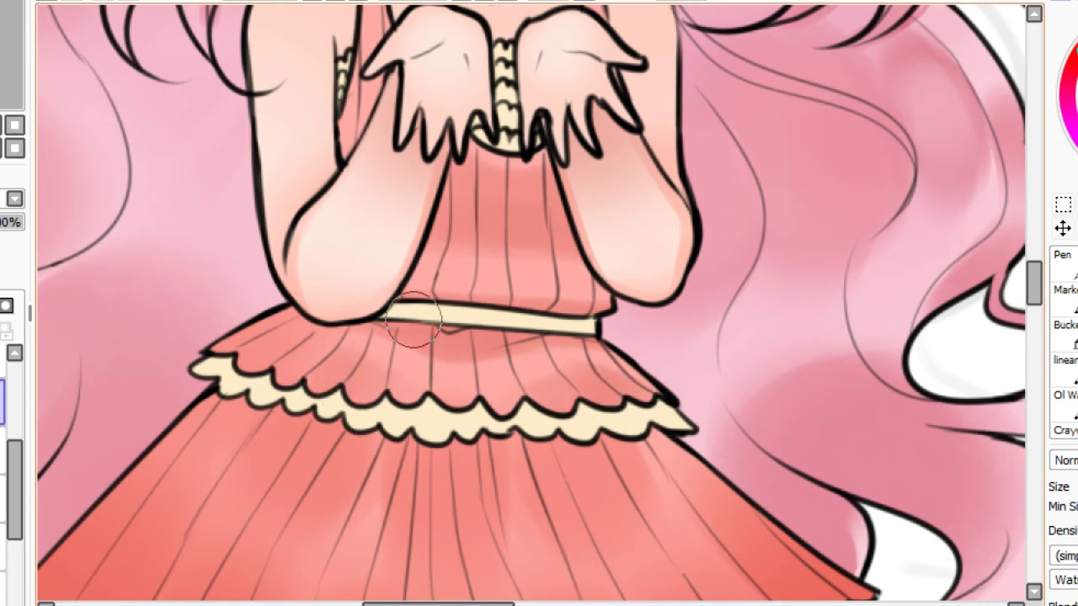
Add sharper red shadows with a much smaller brush along the bodice's side and lower edges and beneath the belt.
scroll(412, 320, "up", 3)
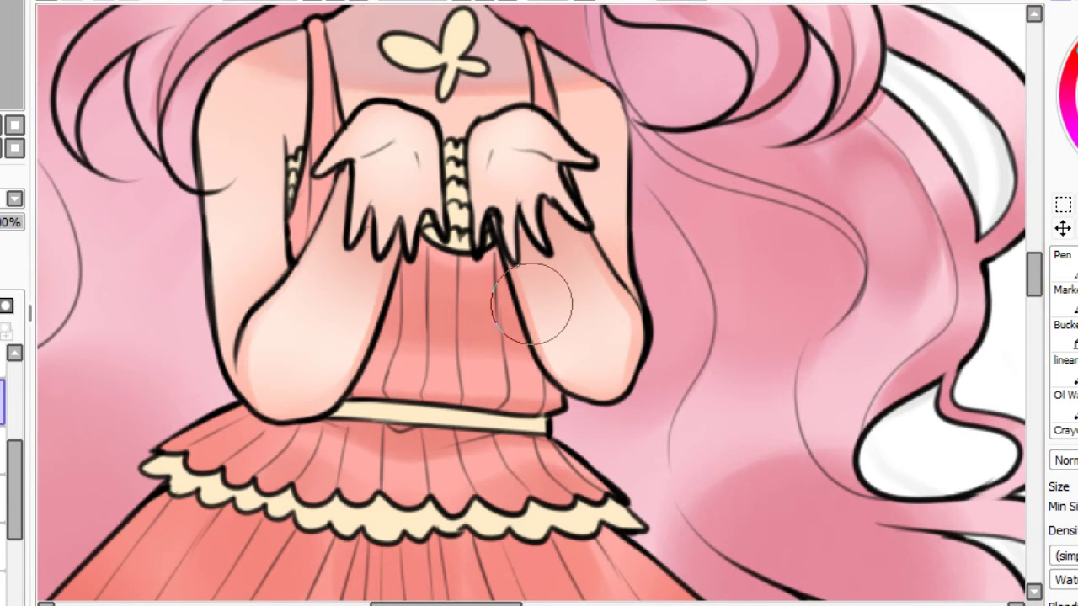
key("bracketright")
key("bracketleft")
key("bracketleft")
key("bracketleft")
key("bracketleft")
key("bracketleft")
key("bracketleft")
key("bracketleft")
key("bracketleft")
left_click_drag(495, 411, 547, 416)
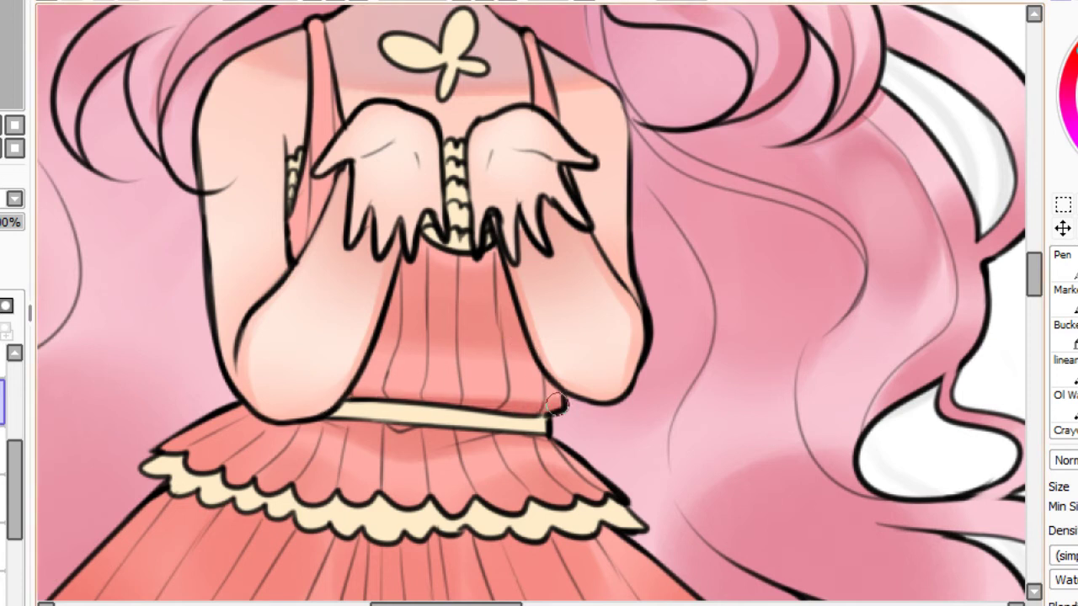
left_click_drag(497, 249, 566, 419)
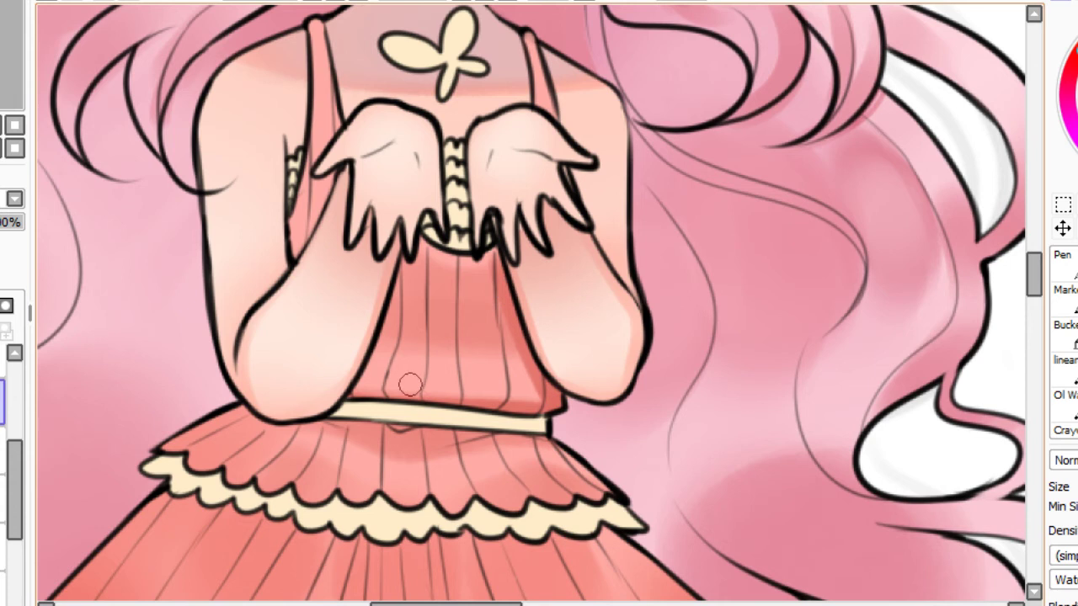
mouse_move(402, 419)
left_mouse_down()
mouse_move(514, 427)
mouse_move(380, 461)
mouse_move(551, 423)
left_mouse_up()
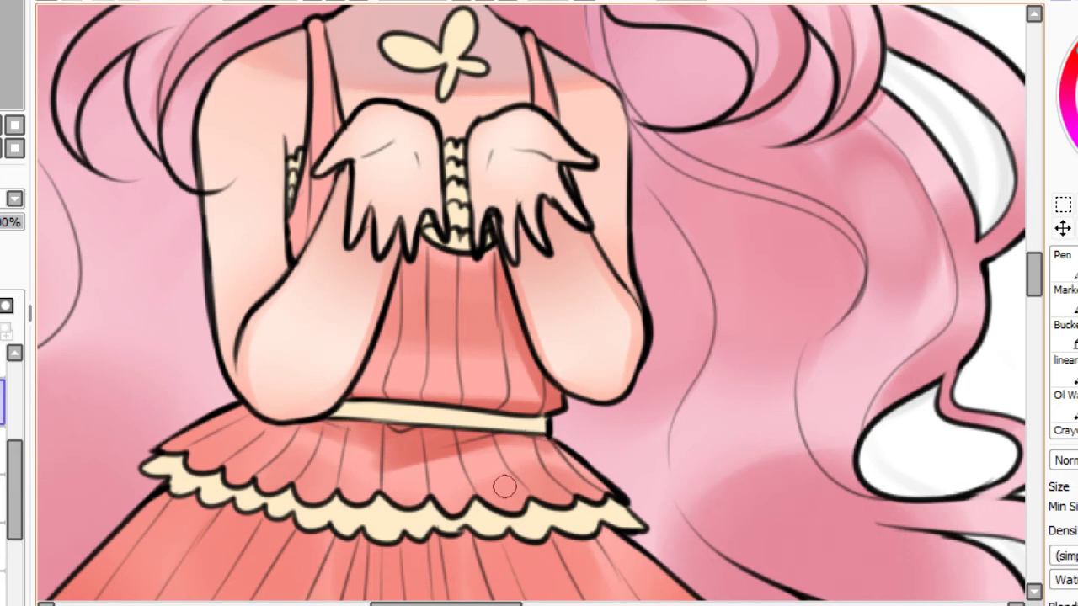
Blend soft darker coral shadows along the scalloped lower edge of the ruffle below the belt.
left_click_drag(476, 476, 519, 484)
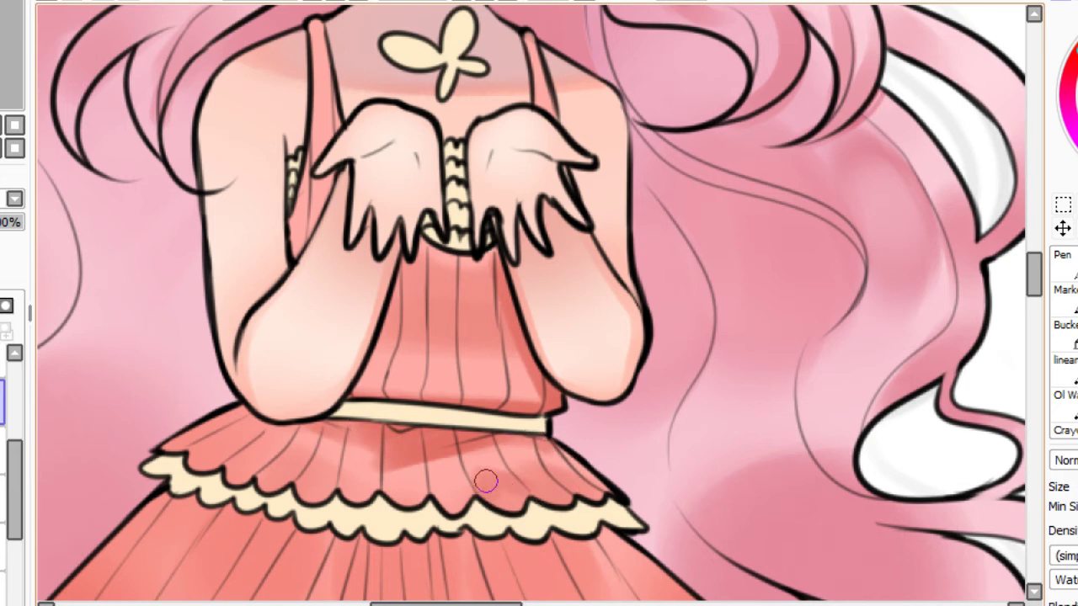
mouse_move(436, 487)
left_mouse_down()
mouse_move(470, 510)
mouse_move(434, 486)
mouse_move(484, 507)
mouse_move(386, 503)
mouse_move(423, 503)
mouse_move(404, 482)
left_mouse_up()
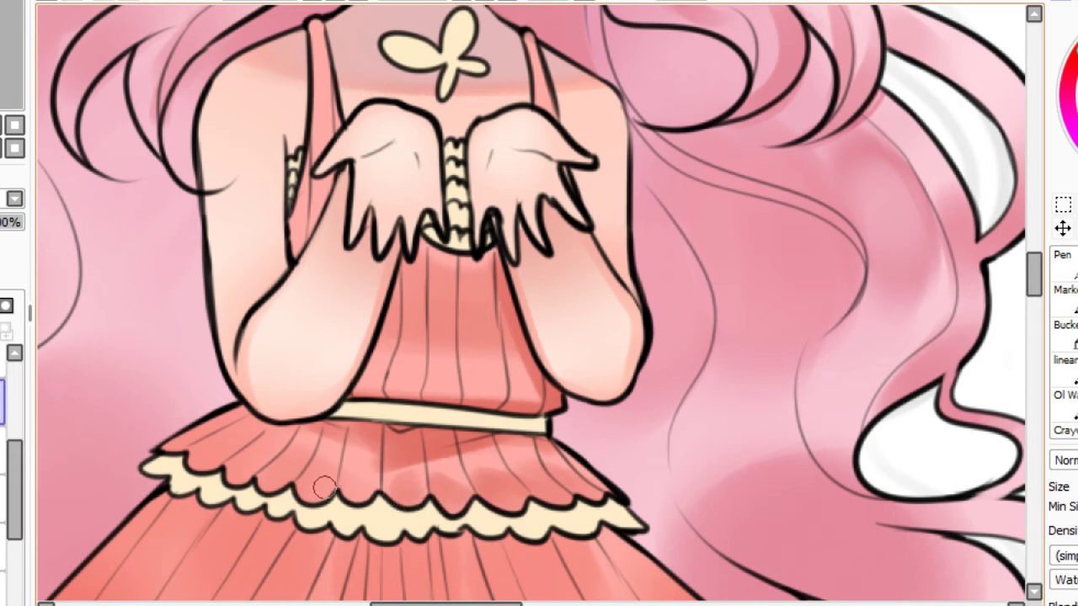
mouse_move(290, 497)
left_mouse_down()
mouse_move(323, 461)
mouse_move(325, 474)
mouse_move(311, 500)
mouse_move(290, 469)
left_mouse_up()
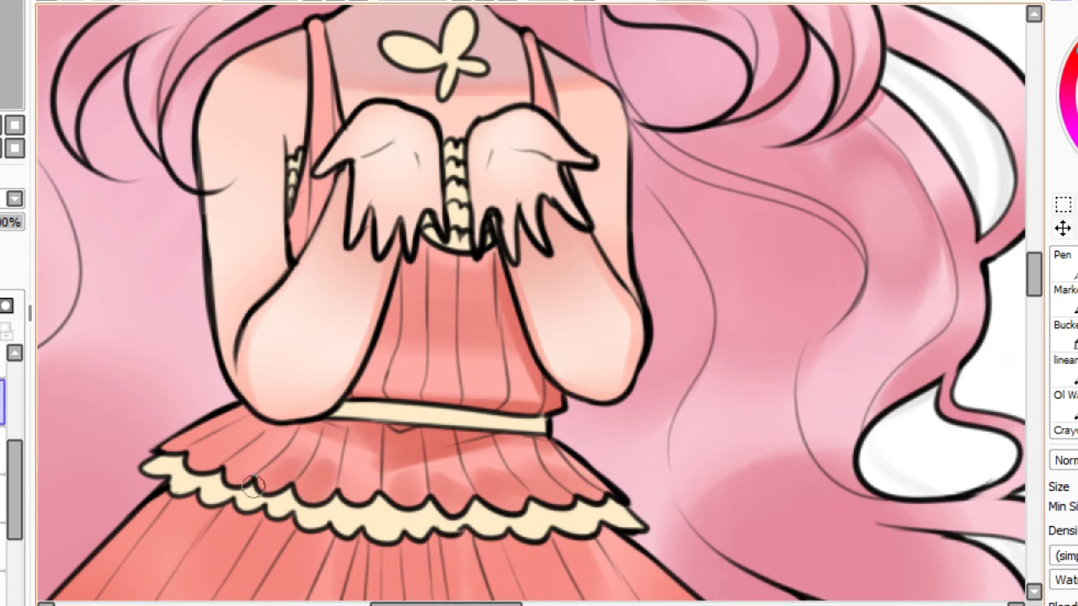
Add red shading to the exposed side of the bodice beside the girl's arm and darken both shoulder straps in deep red.
key("Home")
scroll(530, 303, "up", 5)
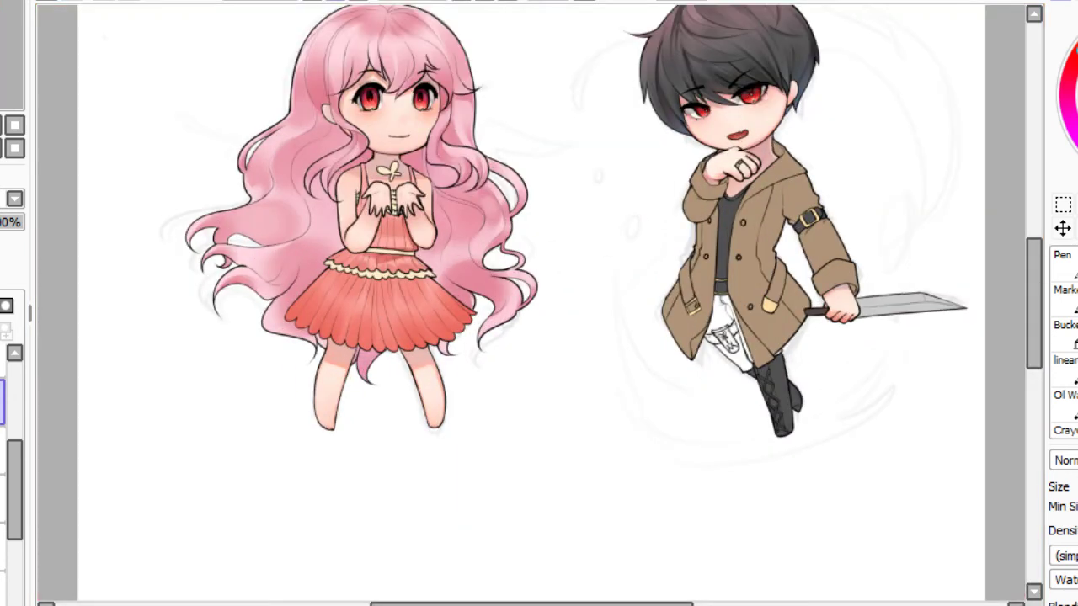
left_click_drag(488, 320, 606, 396)
scroll(329, 29, "down", 1)
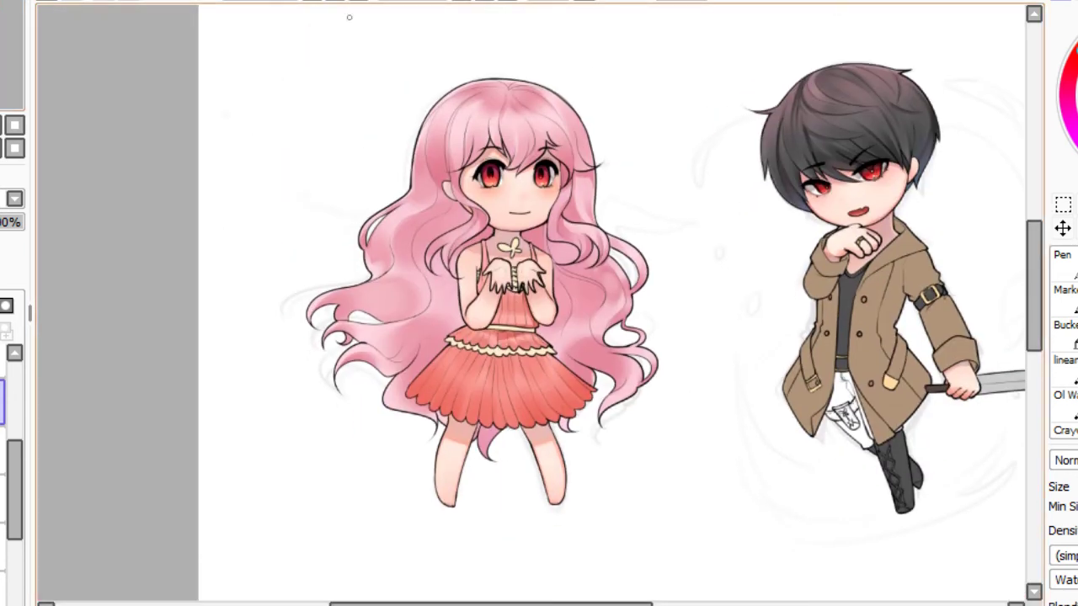
scroll(479, 282, "up", 4)
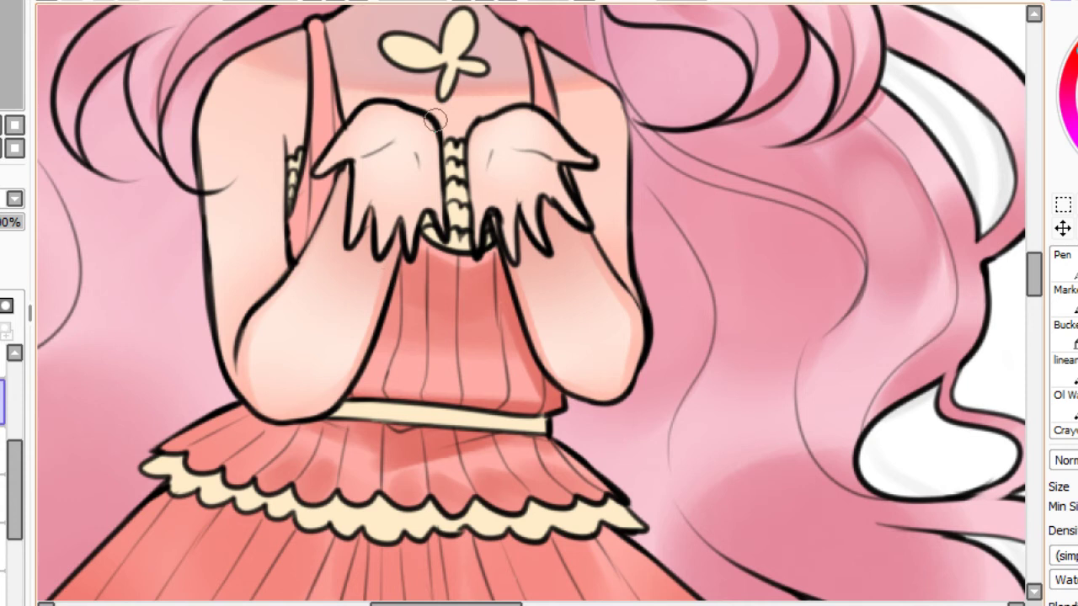
key("ctrl+z")
mouse_move(286, 251)
left_mouse_down()
mouse_move(333, 160)
mouse_move(287, 266)
left_mouse_up()
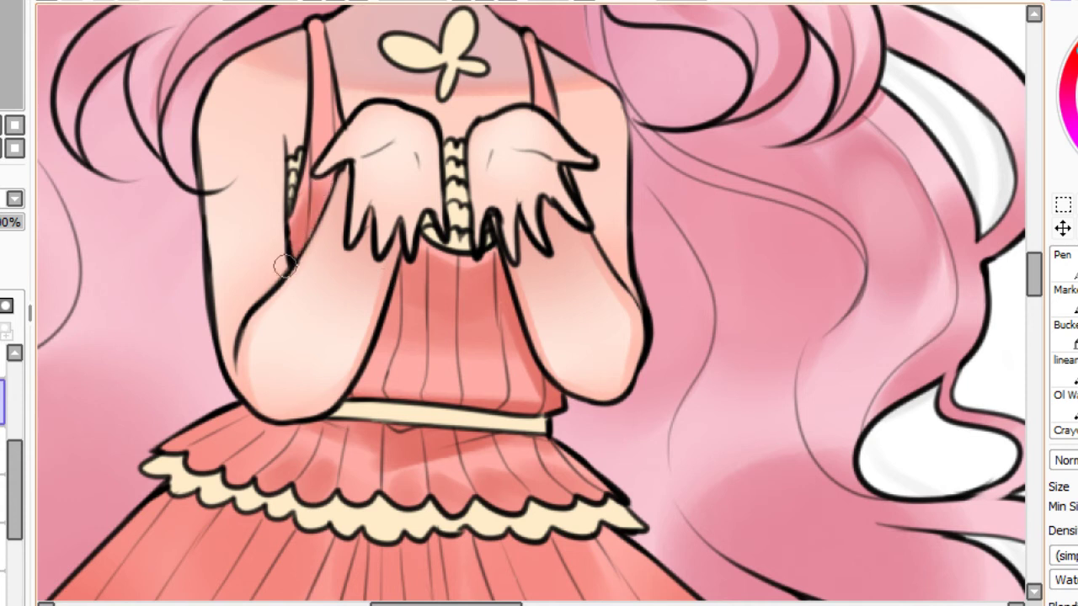
left_click_drag(324, 133, 320, 212)
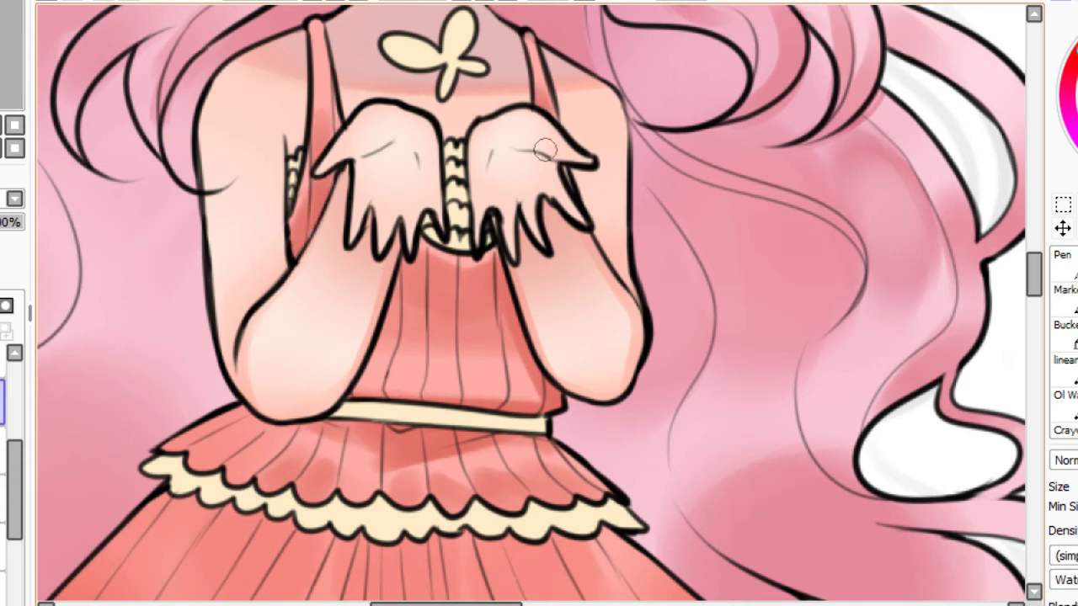
mouse_move(311, 15)
left_mouse_down()
mouse_move(454, 561)
mouse_move(472, 405)
left_mouse_up()
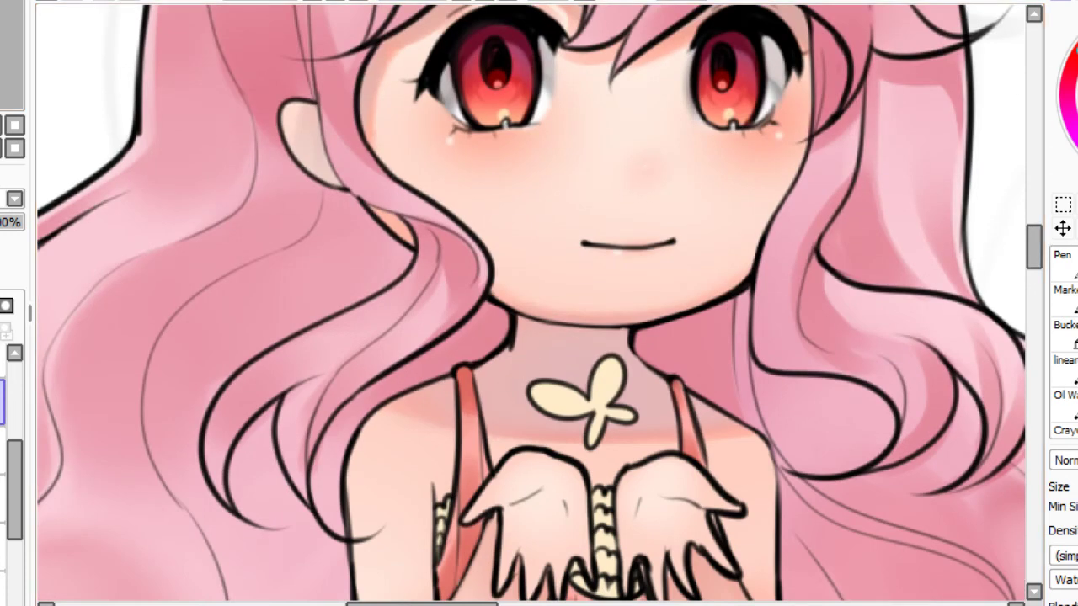
left_click_drag(461, 371, 478, 433)
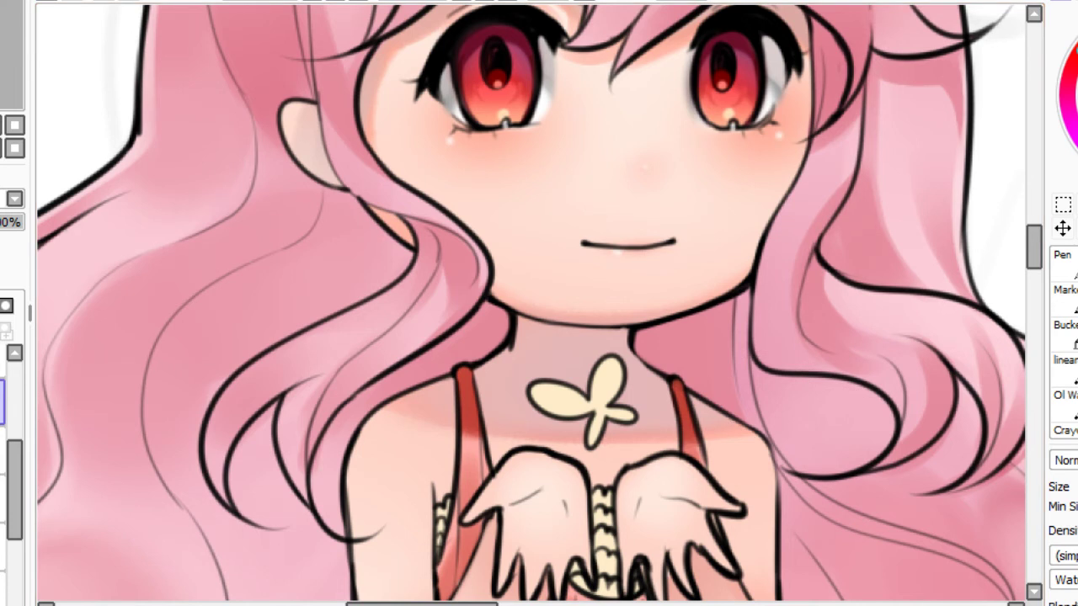
Sample the pink from the girl's hair and tint the upper ends of both dress straps with it.
right_click(933, 199)
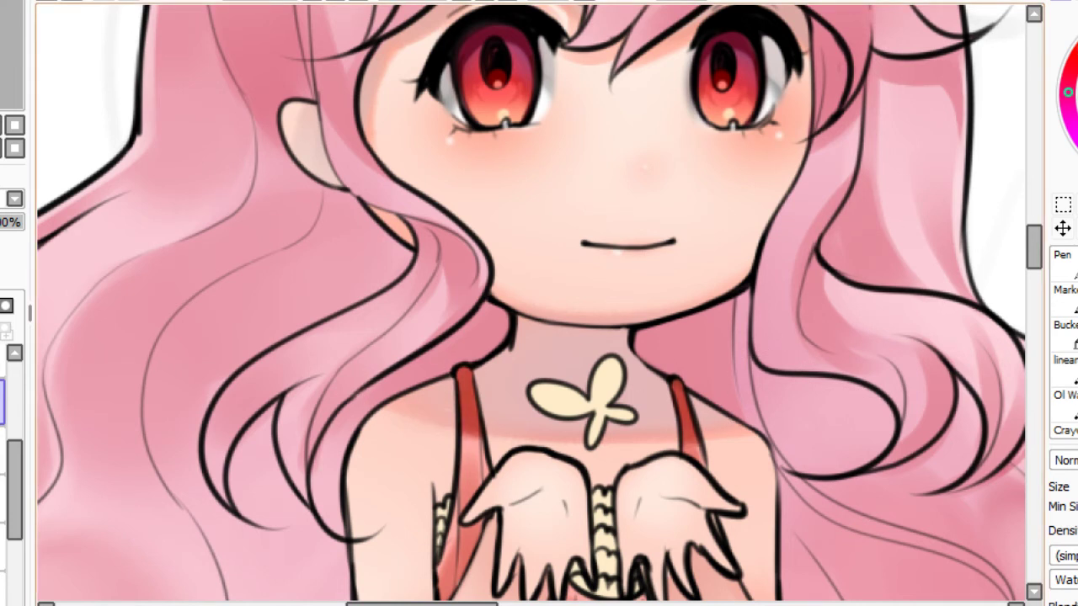
left_click_drag(422, 368, 461, 375)
left_click_drag(698, 344, 683, 371)
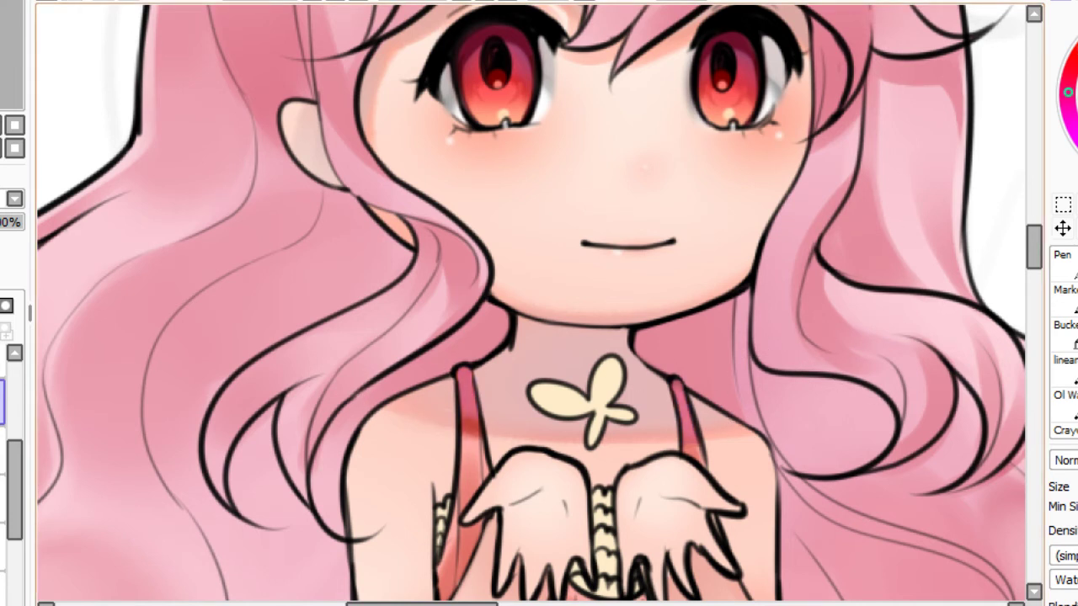
Examine the colouring of the girl's dress and straps up close and beside the other character.
left_click(15, 124)
scroll(12, 63, "up", 4)
left_click_drag(12, 63, 8, 56)
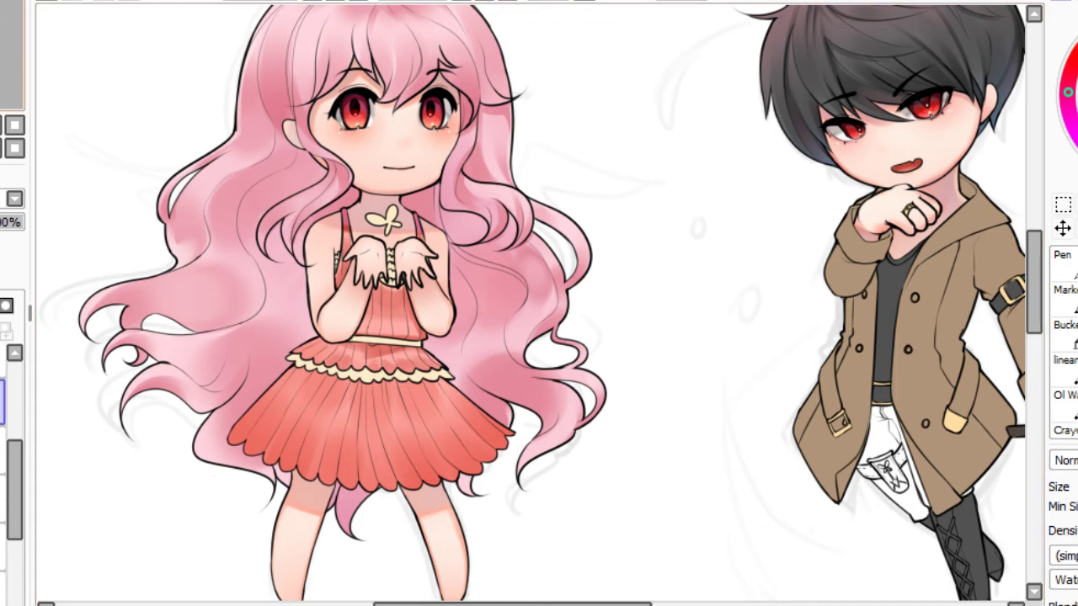
left_click_drag(7, 55, 10, 55)
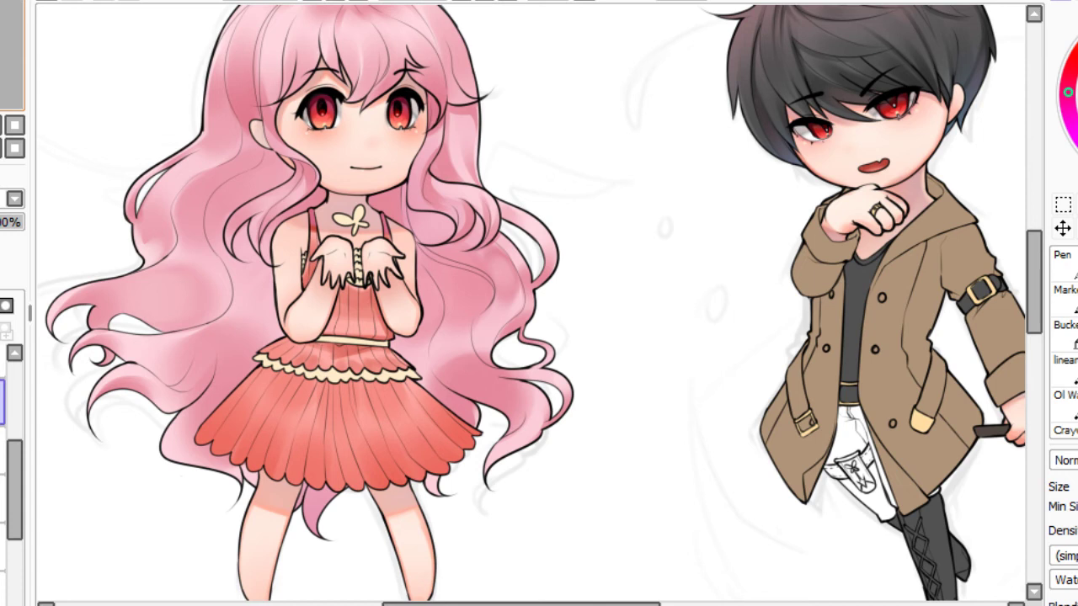
left_click_drag(10, 55, 0, 58)
left_click(1, 124)
left_click(0, 125)
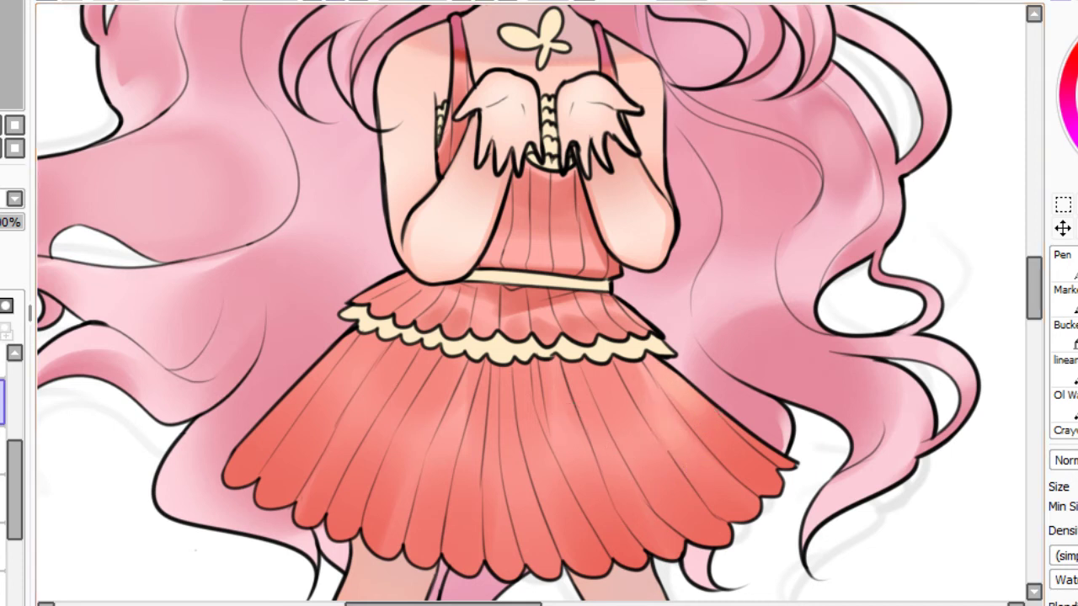
left_click(15, 124)
scroll(12, 55, "up", 4)
left_click_drag(11, 55, 1, 51)
scroll(590, 19, "up", 2)
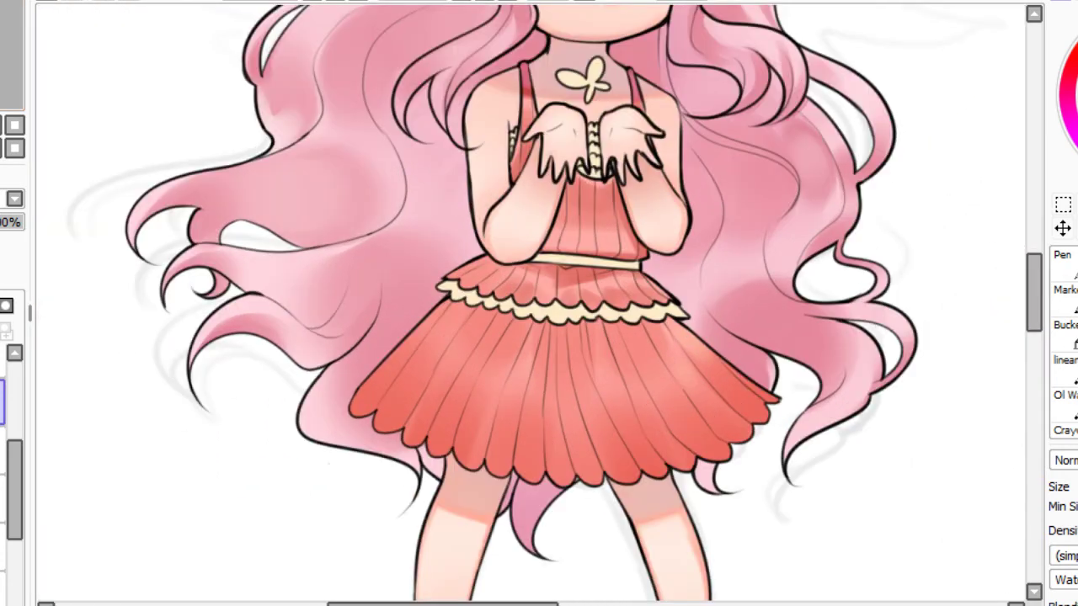
key("alt")
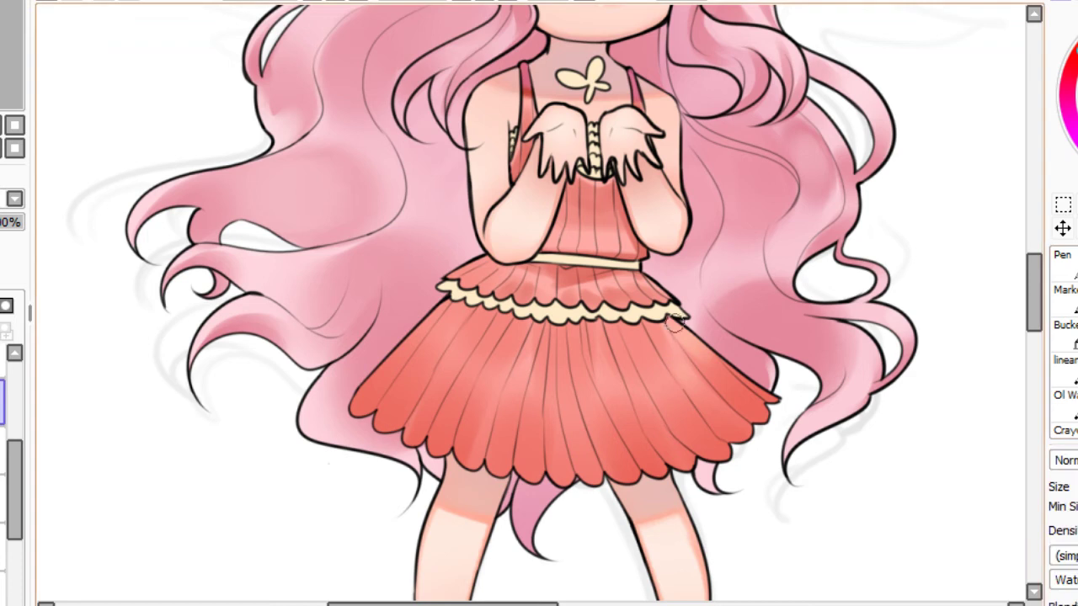
mouse_move(674, 323)
left_mouse_down()
mouse_move(779, 411)
mouse_move(681, 322)
mouse_move(763, 387)
left_mouse_up()
key("ctrl+z")
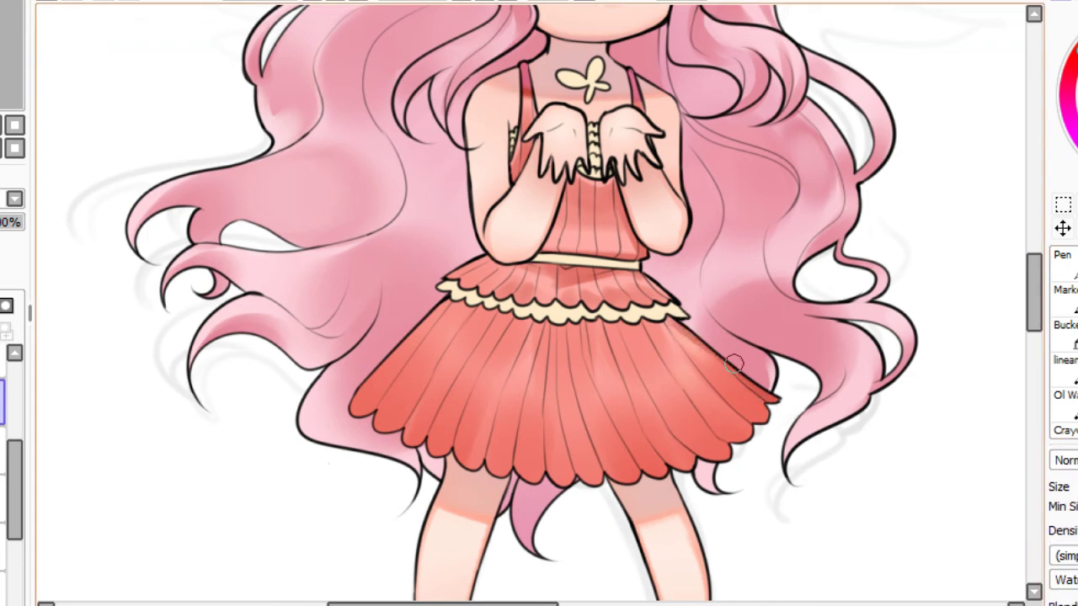
left_click_drag(438, 298, 690, 327)
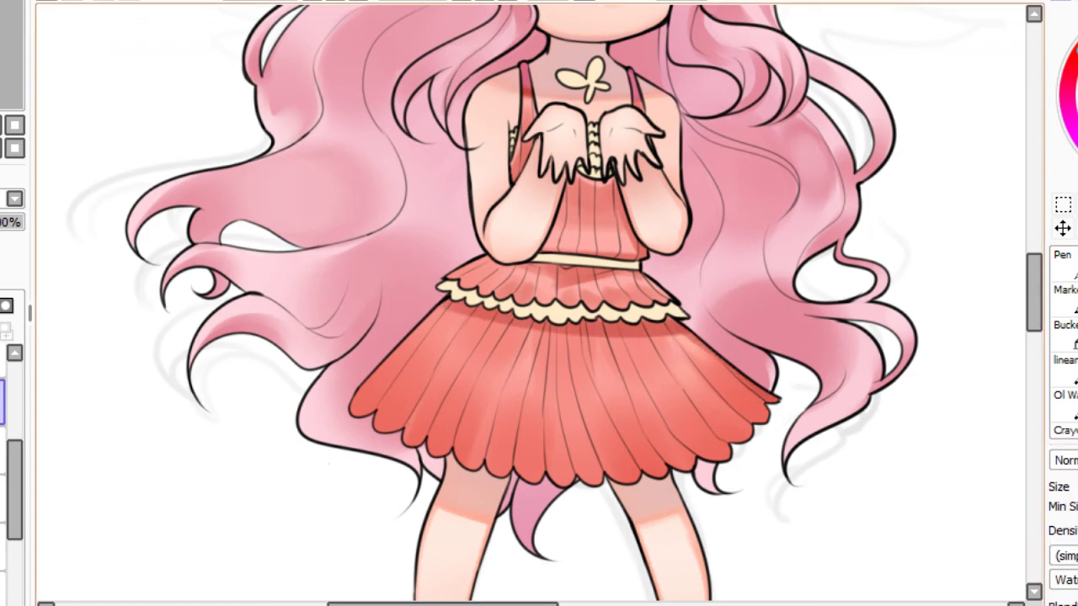
key("ctrl+z")
mouse_move(447, 304)
left_mouse_down()
mouse_move(589, 327)
mouse_move(692, 329)
left_mouse_up()
key("ctrl+z")
left_click_drag(438, 298, 692, 327)
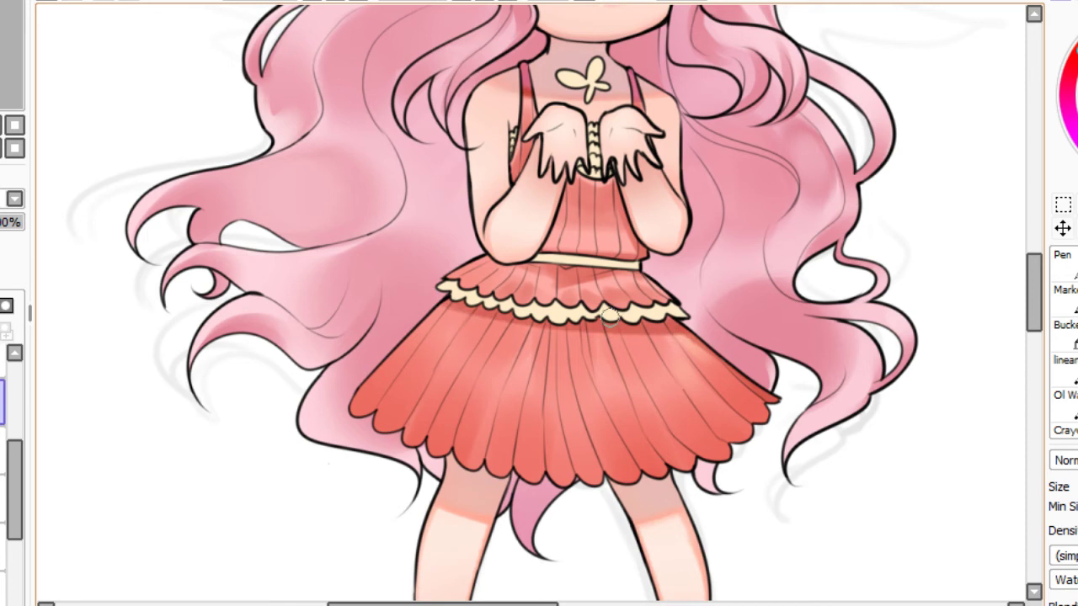
key("ctrl+z")
Paint a darker red shadow band on the skirt beneath the cream ruffle trim, extending it towards the side edge.
mouse_move(439, 300)
left_mouse_down()
mouse_move(509, 321)
mouse_move(692, 324)
left_mouse_up()
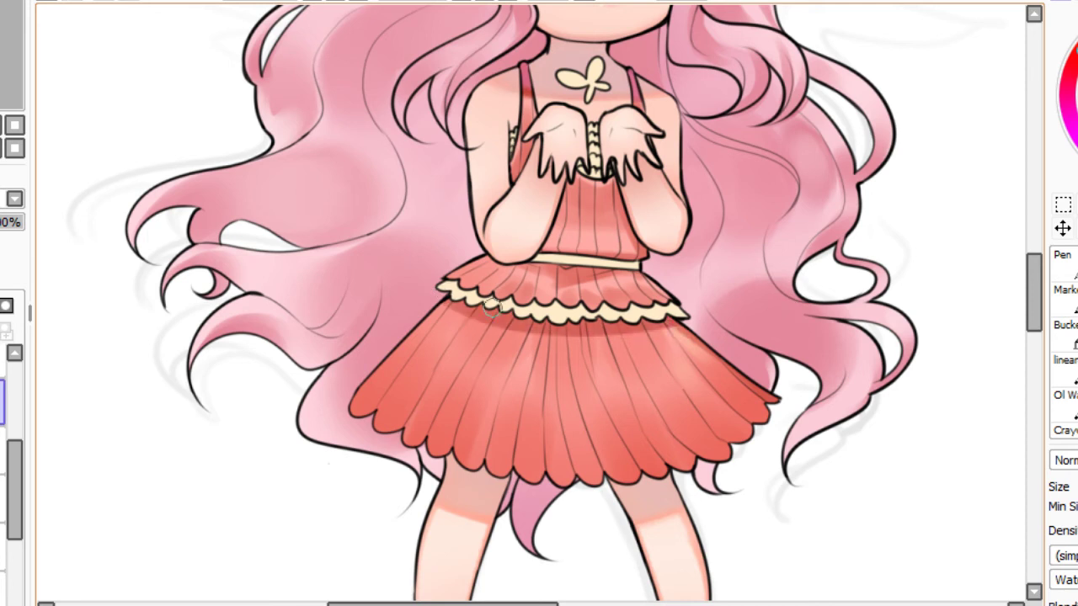
left_click_drag(487, 308, 692, 325)
left_click_drag(457, 304, 407, 337)
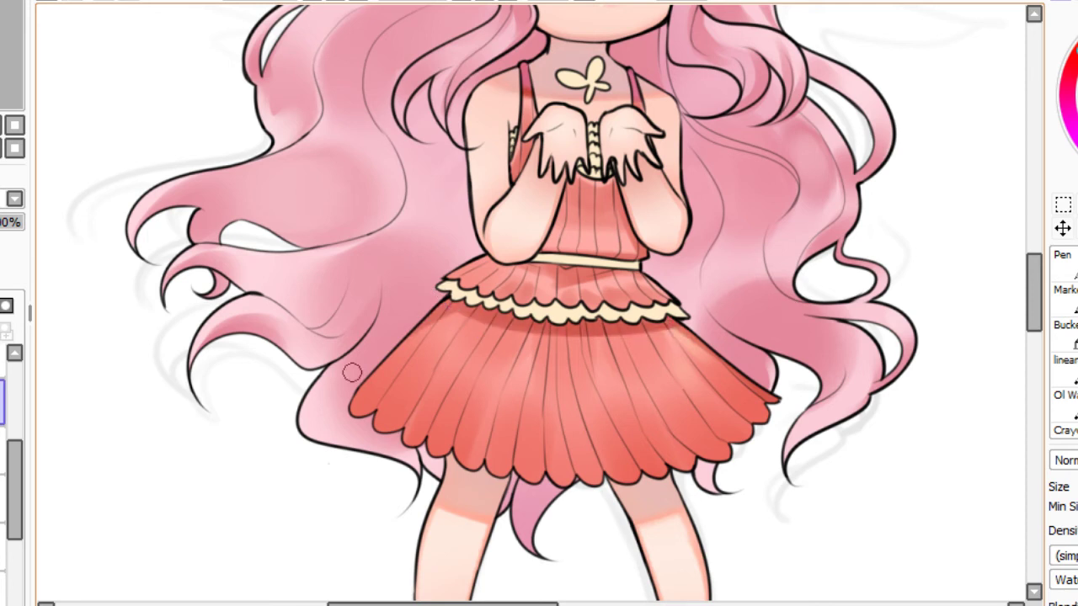
mouse_move(459, 308)
left_mouse_down()
mouse_move(402, 343)
mouse_move(488, 314)
mouse_move(384, 363)
left_mouse_up()
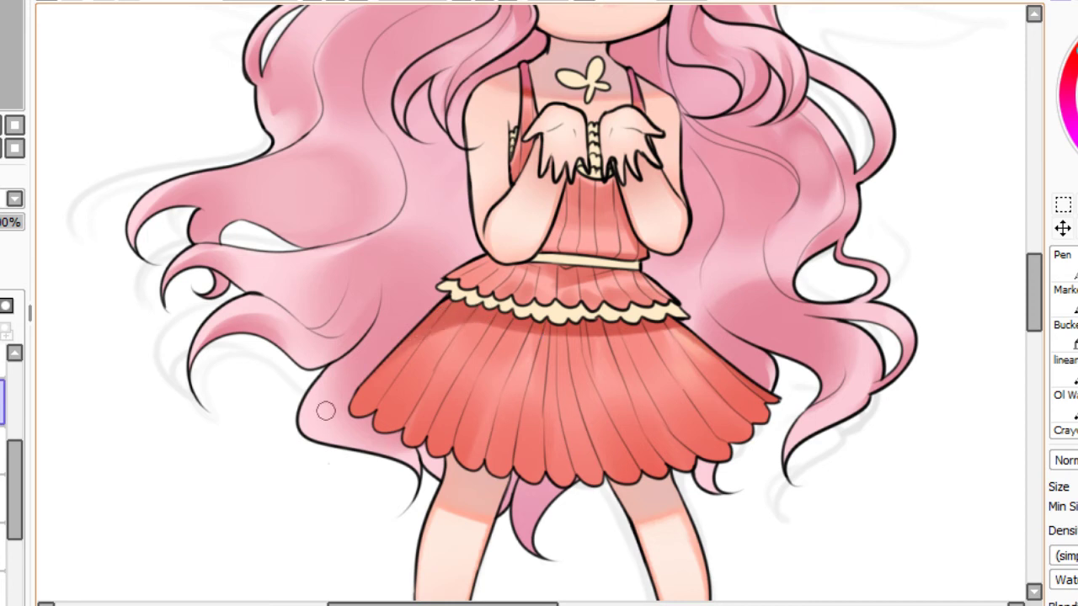
left_click_drag(638, 337, 710, 349)
key("ctrl+z")
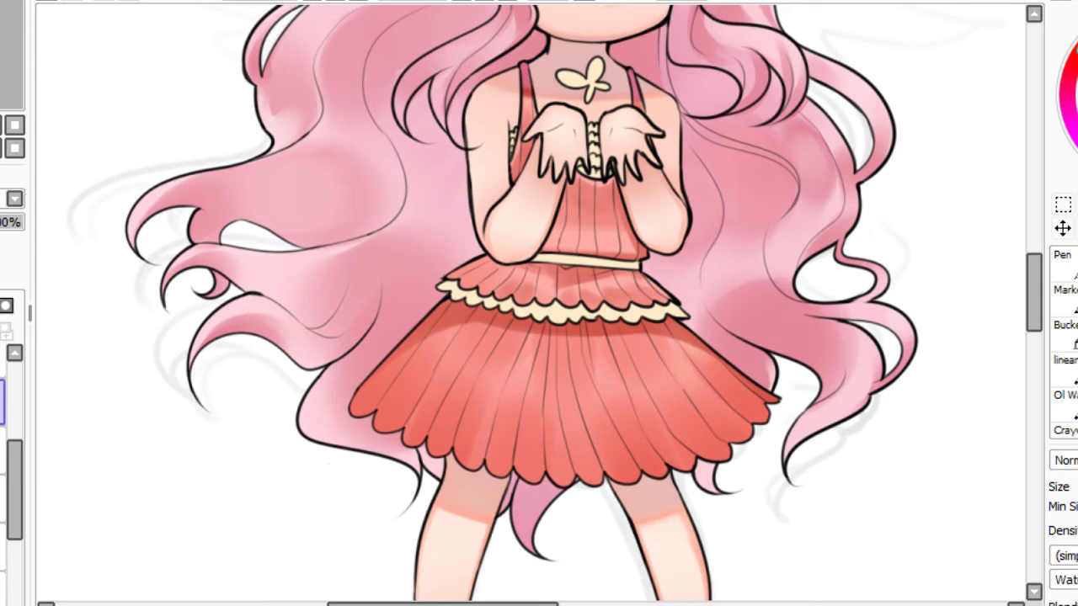
left_click(336, 2)
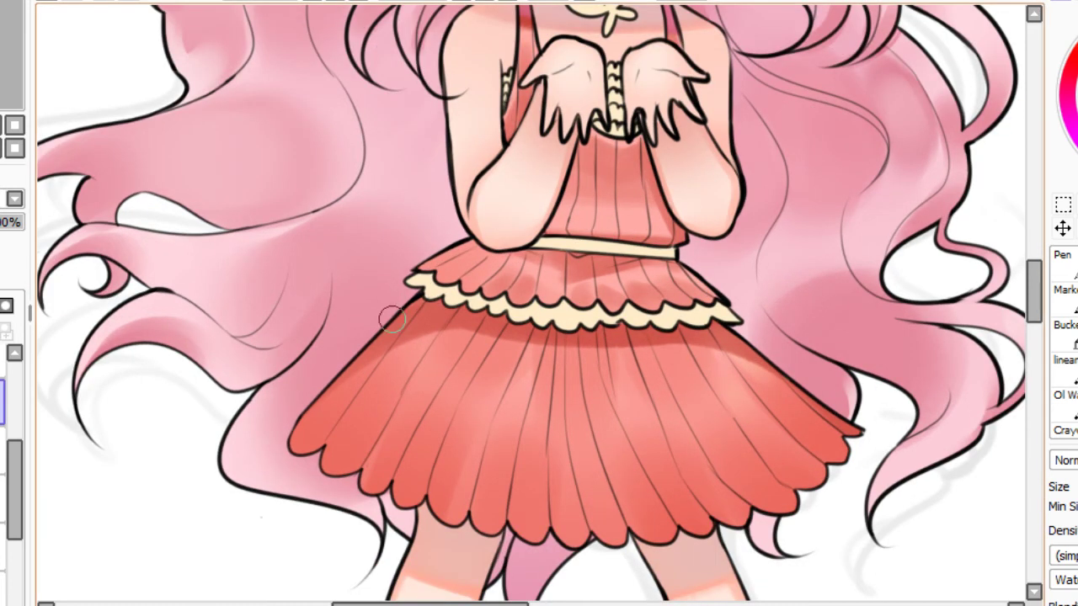
mouse_move(445, 307)
left_mouse_down()
mouse_move(380, 351)
mouse_move(395, 321)
mouse_move(568, 352)
left_mouse_up()
key("ctrl+z")
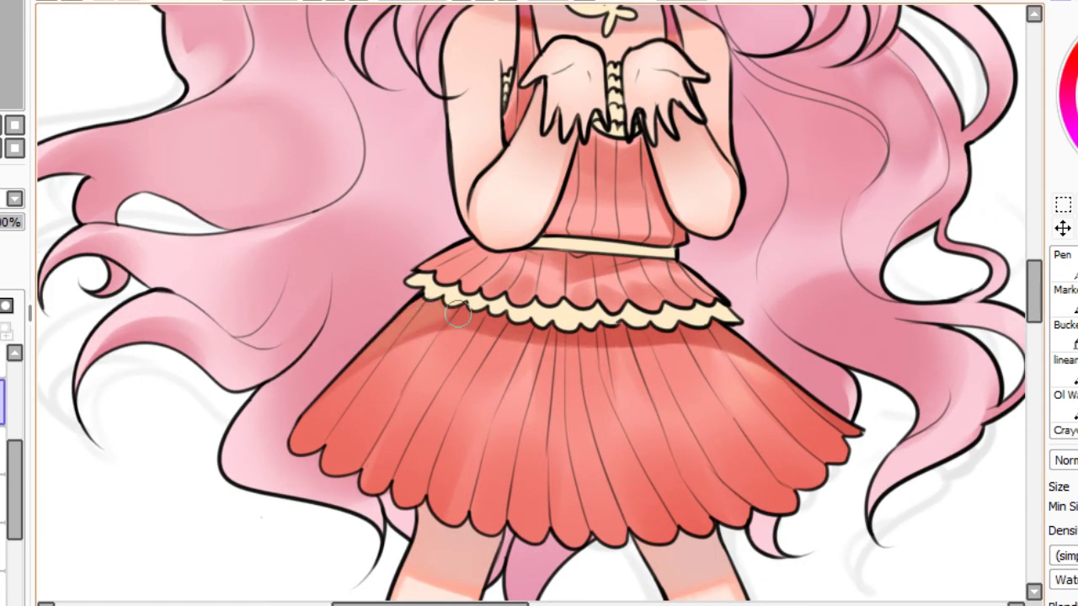
left_click_drag(460, 315, 705, 340)
key("ctrl+z")
Enlarge the brush and glaze a muted purple tint over the skirt shadow directly beneath the cream ruffle trim.
key("]")
key("]")
key("]")
key("ctrl+z")
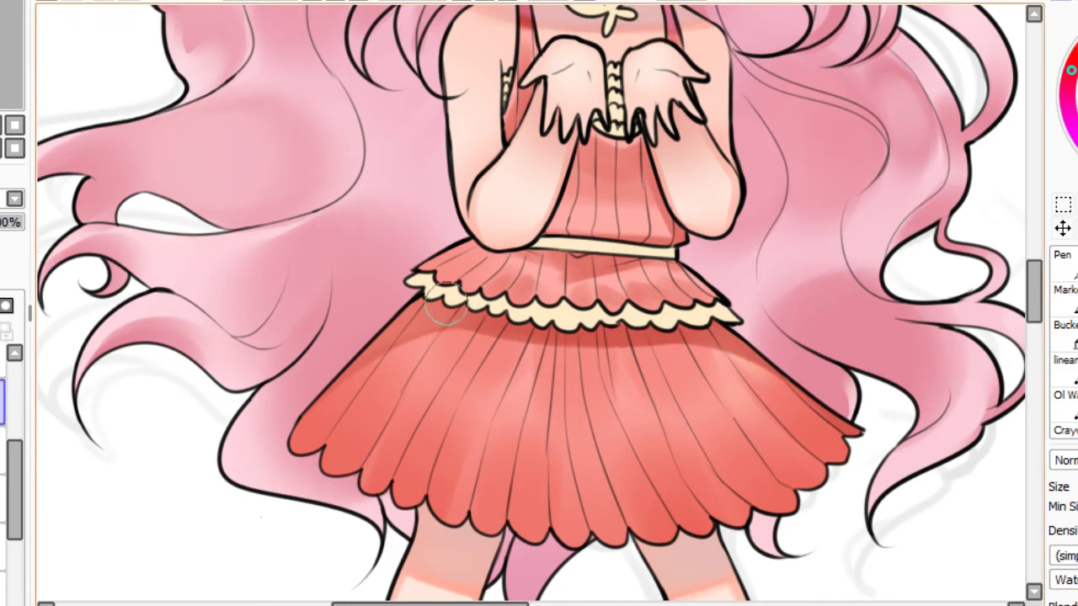
mouse_move(483, 311)
left_mouse_down()
mouse_move(625, 321)
mouse_move(755, 351)
left_mouse_up()
key("ctrl+z")
key("ctrl+z")
left_click_drag(643, 329, 742, 341)
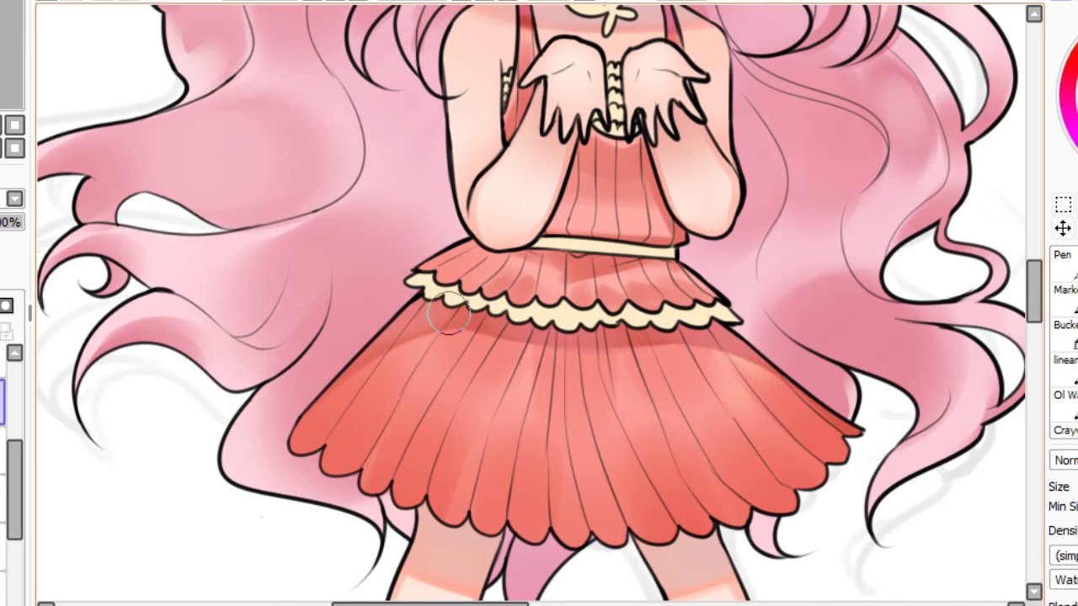
left_click_drag(448, 313, 612, 326)
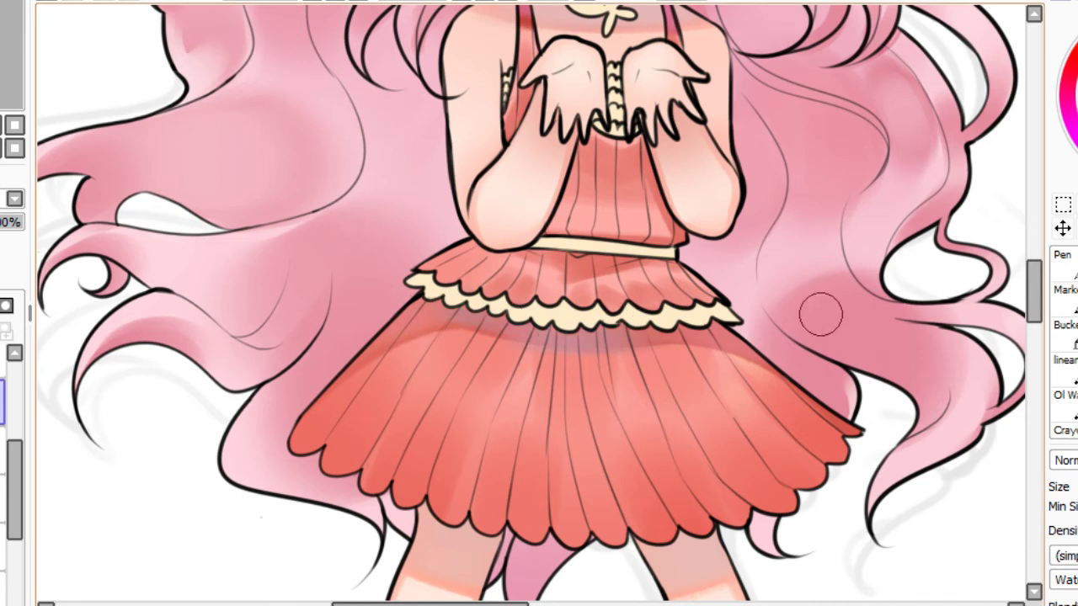
left_click(14, 125)
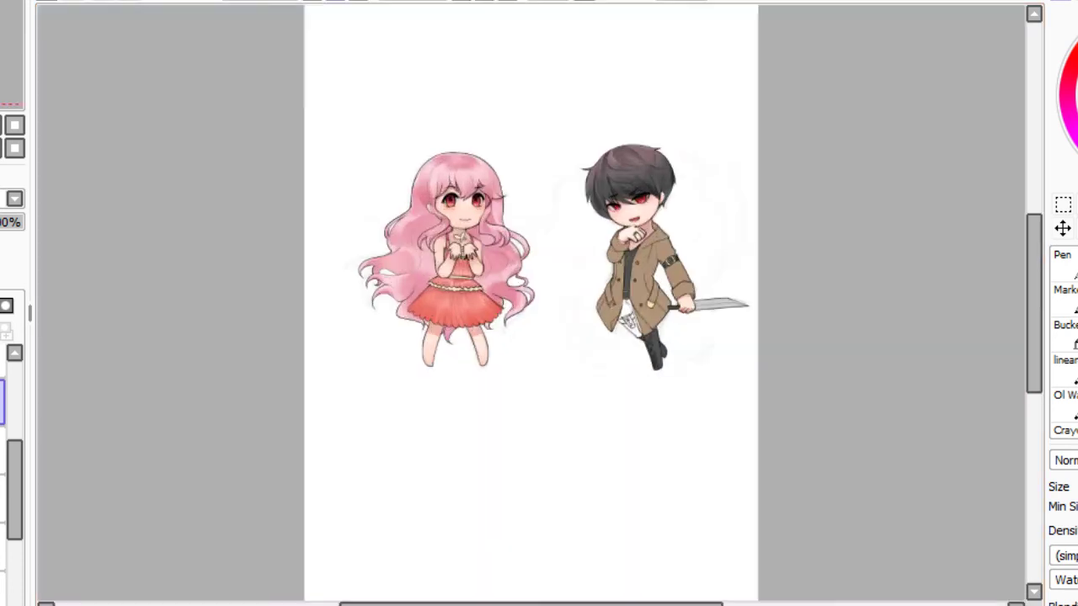
left_click(0, 124)
left_click(1, 55)
left_click_drag(2, 54, 3, 53)
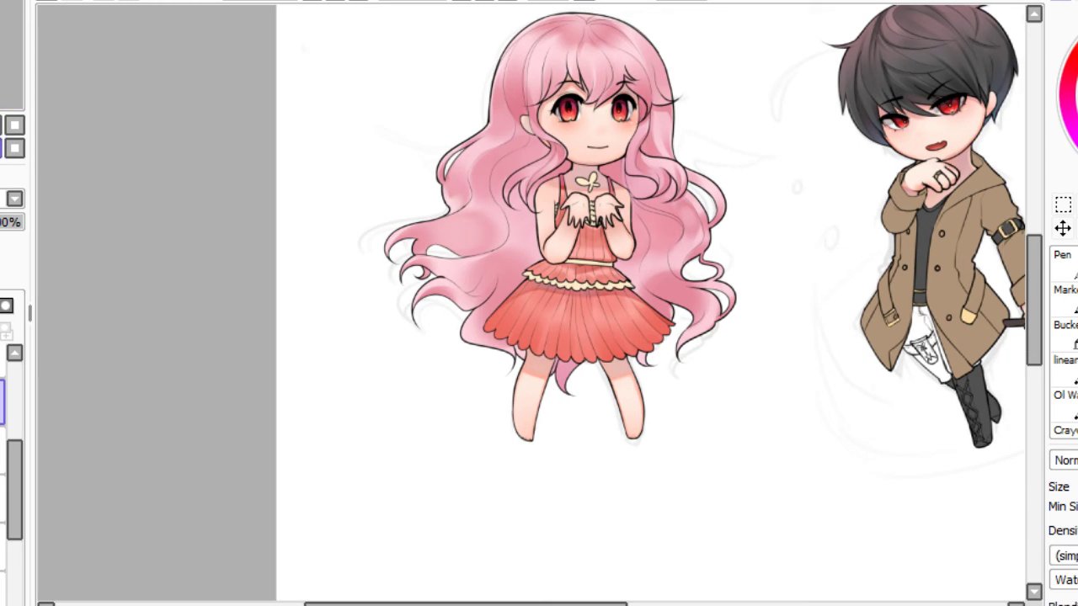
scroll(74, 18, "up", 2)
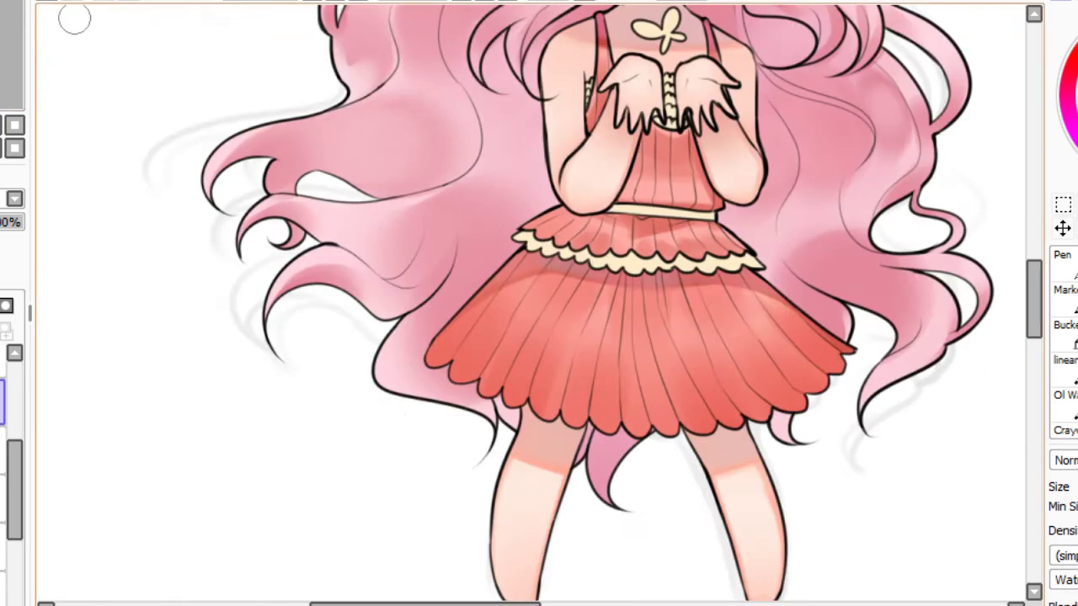
left_click_drag(2, 55, 5, 48)
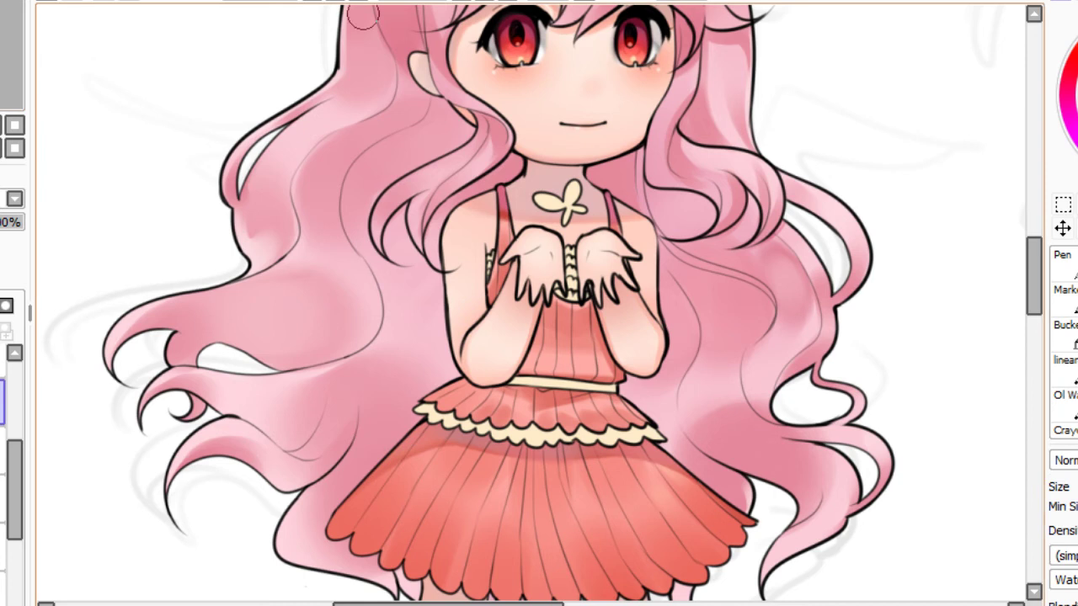
key("alt")
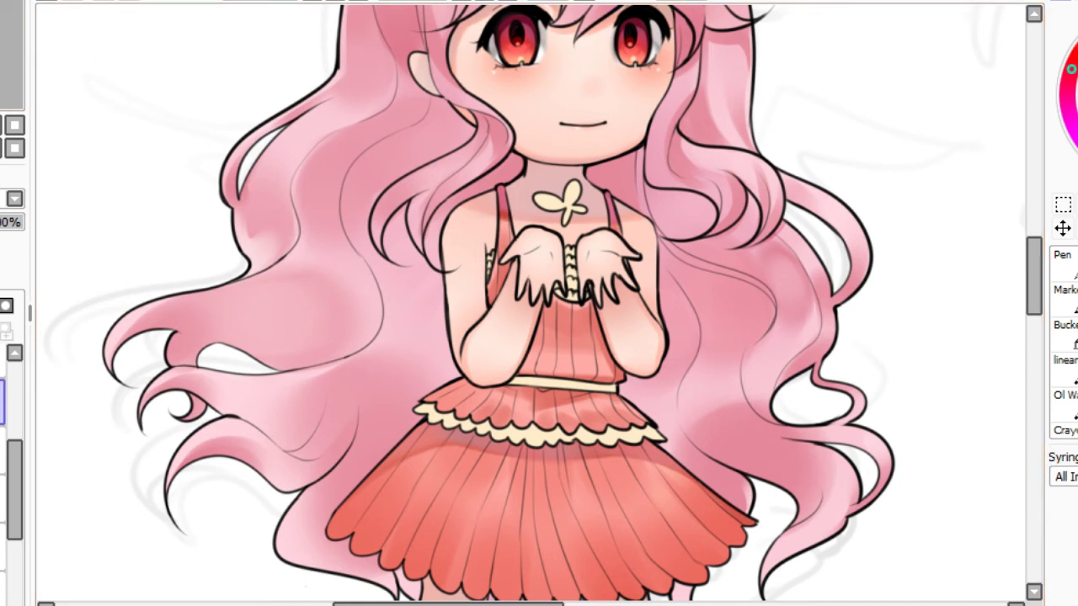
mouse_move(523, 419)
left_mouse_down()
mouse_move(558, 393)
mouse_move(587, 394)
left_mouse_up()
key("ctrl+z")
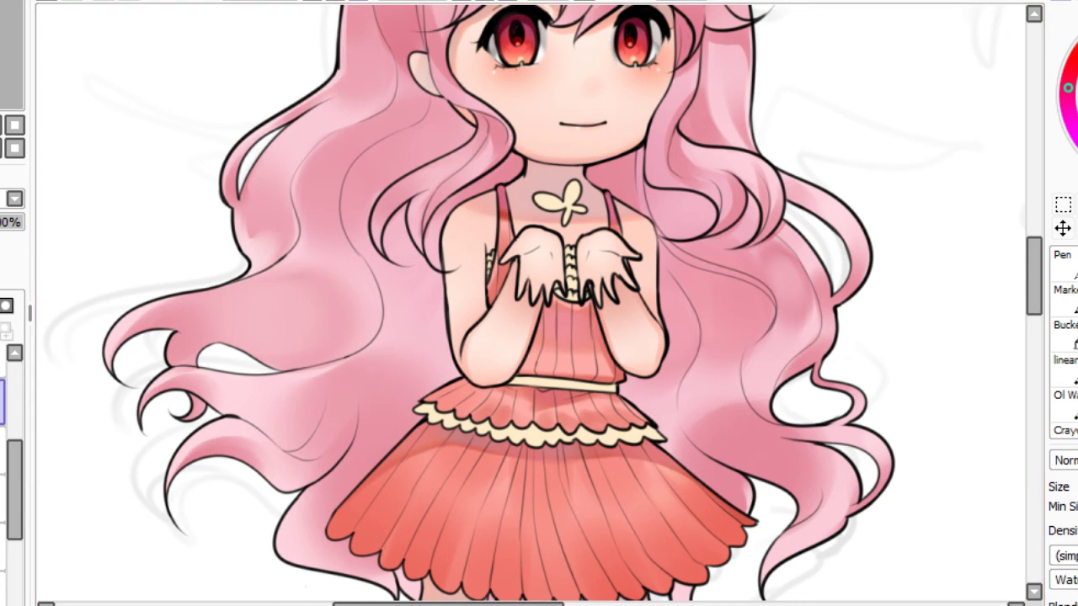
Examine the dress shading against the girl's hair, arms and legs, both up close and as a whole figure.
key("Page_Up")
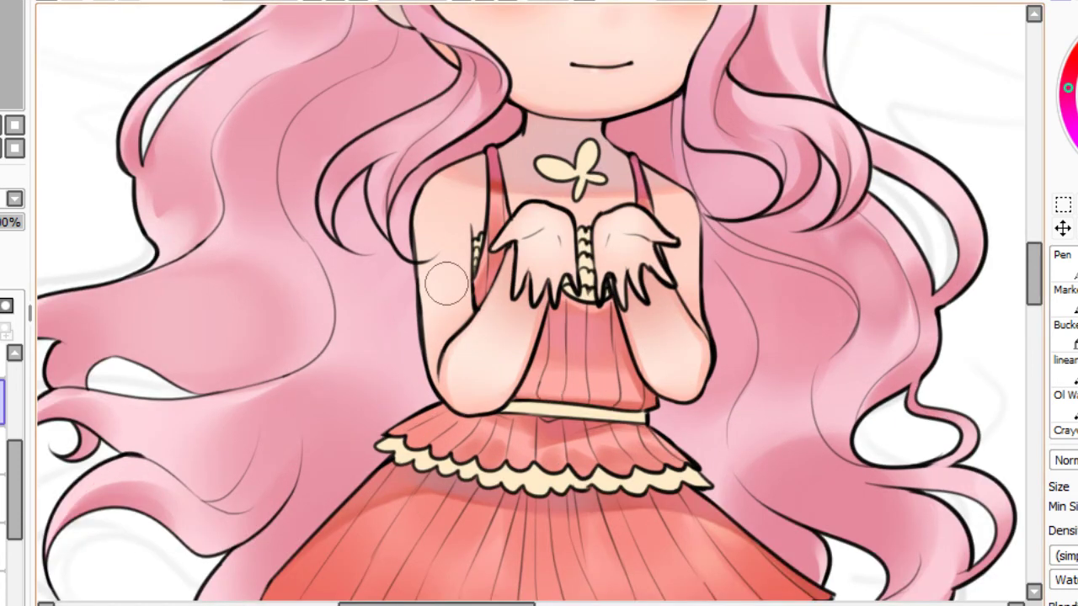
key("Home")
key("Page_Up")
key("Page_Up")
key("Page_Up")
key("Page_Up")
left_click(6, 52)
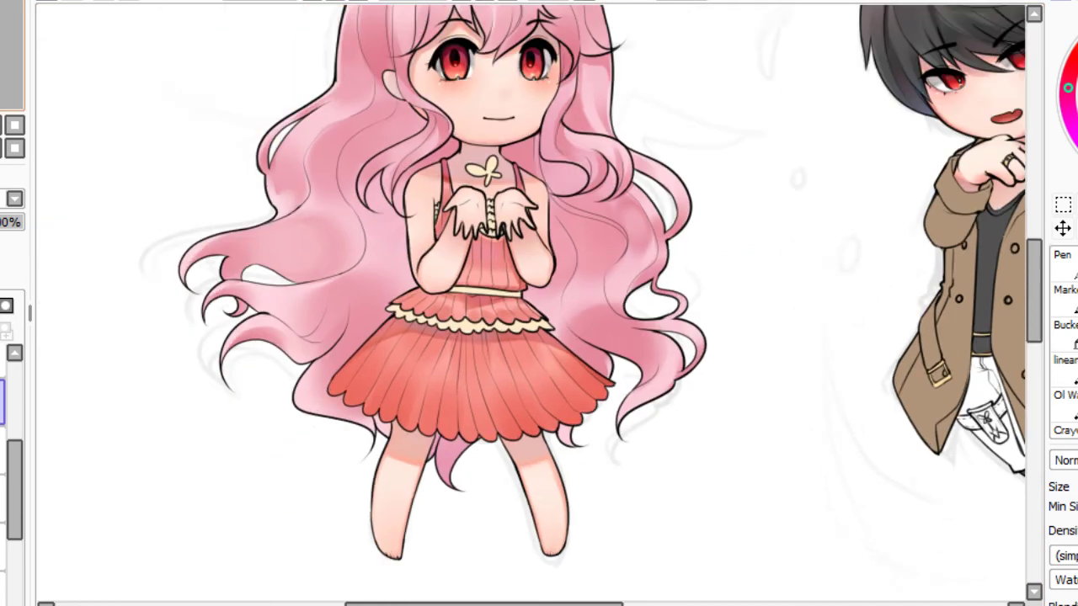
left_click_drag(6, 52, 3, 49)
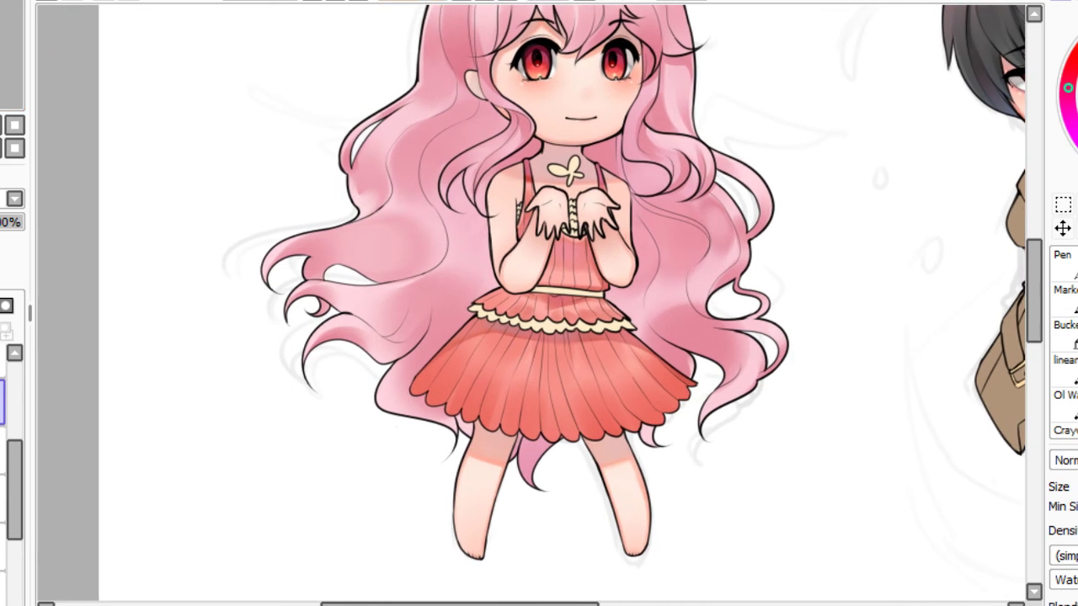
Brush shading up from the scalloped hem into the pleats across the lower part of the skirt.
key("ctrl+plus")
key("ctrl+plus")
key("alt")
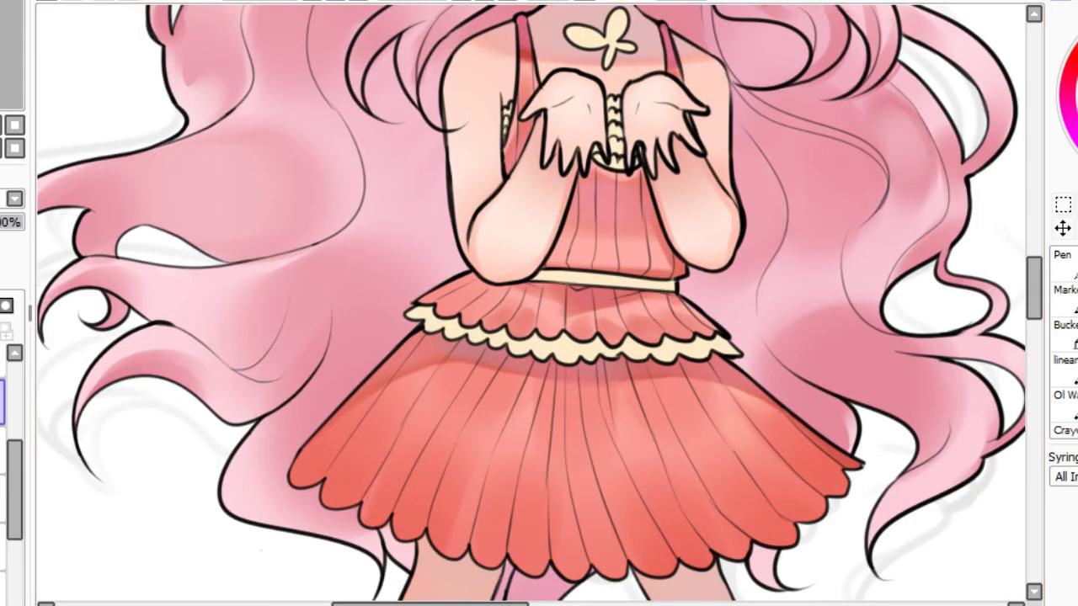
mouse_move(767, 524)
left_mouse_down()
mouse_move(725, 492)
mouse_move(773, 529)
mouse_move(755, 515)
mouse_move(767, 499)
mouse_move(789, 503)
mouse_move(768, 469)
left_mouse_up()
mouse_move(801, 501)
left_mouse_down()
mouse_move(760, 452)
mouse_move(808, 467)
mouse_move(780, 447)
left_mouse_up()
mouse_move(682, 543)
left_mouse_down()
mouse_move(673, 518)
mouse_move(636, 549)
mouse_move(538, 544)
mouse_move(436, 501)
mouse_move(413, 513)
mouse_move(431, 451)
mouse_move(377, 504)
mouse_move(402, 458)
mouse_move(369, 462)
mouse_move(359, 476)
mouse_move(374, 436)
mouse_move(333, 483)
mouse_move(378, 400)
mouse_move(337, 488)
mouse_move(375, 406)
mouse_move(307, 457)
left_mouse_up()
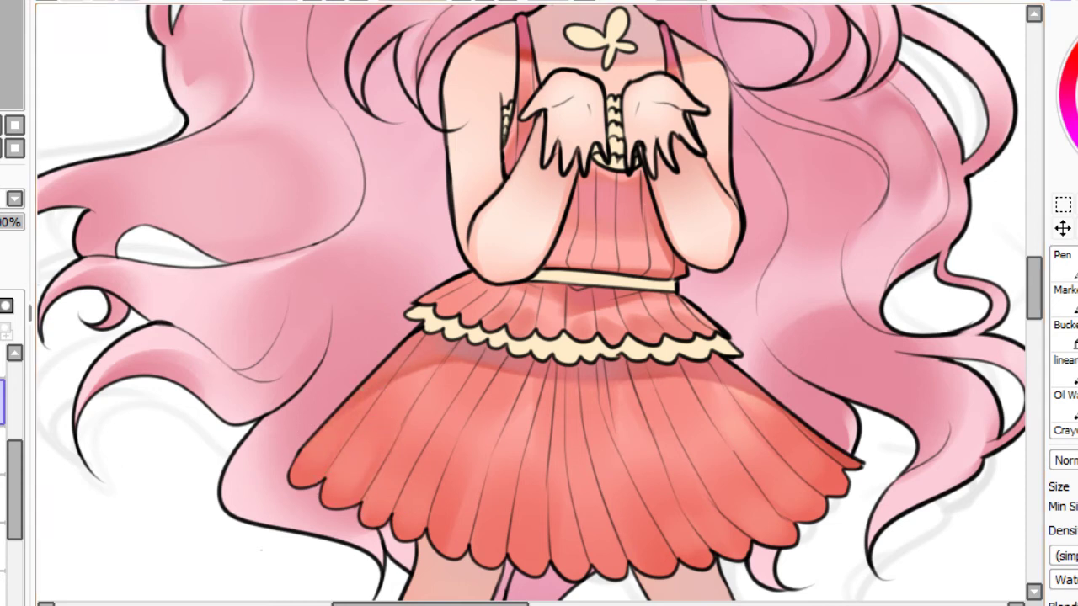
Paint a thin light rim along the scallops of the skirt's hem.
scroll(531, 303, "down", 8)
scroll(531, 303, "up", 6)
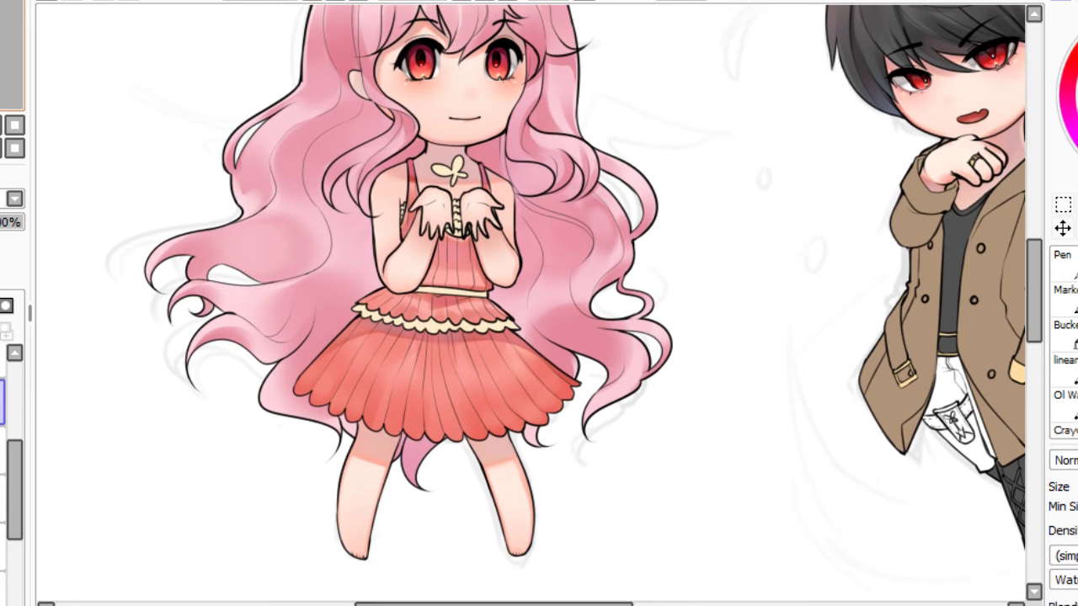
left_click_drag(10, 51, 2, 54)
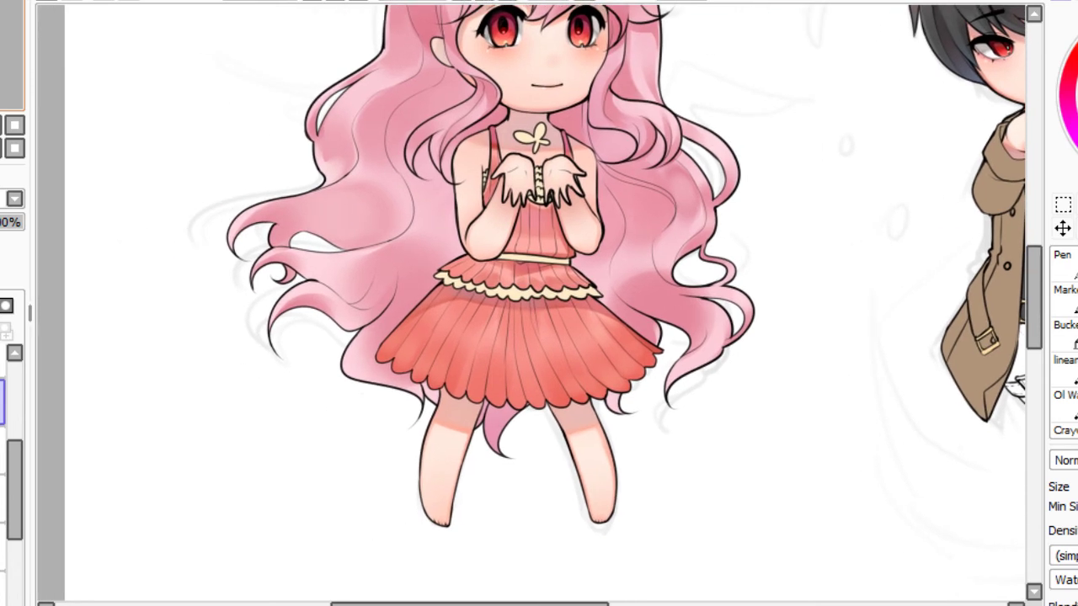
scroll(539, 303, "up", 5)
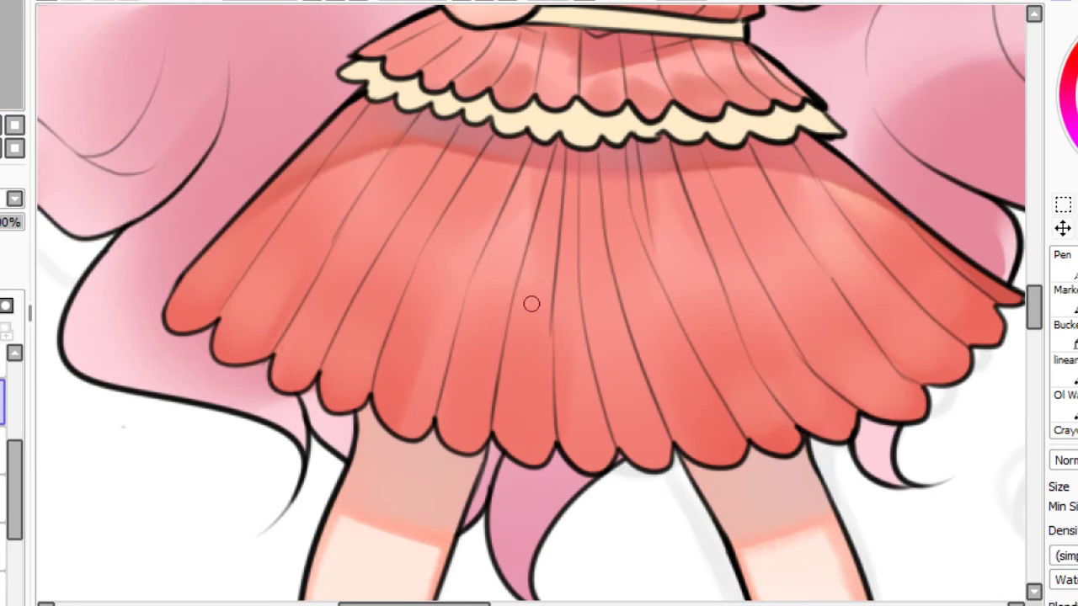
mouse_move(166, 318)
left_mouse_down()
mouse_move(211, 325)
mouse_move(253, 362)
mouse_move(320, 389)
mouse_move(374, 393)
left_mouse_up()
key("ctrl+z")
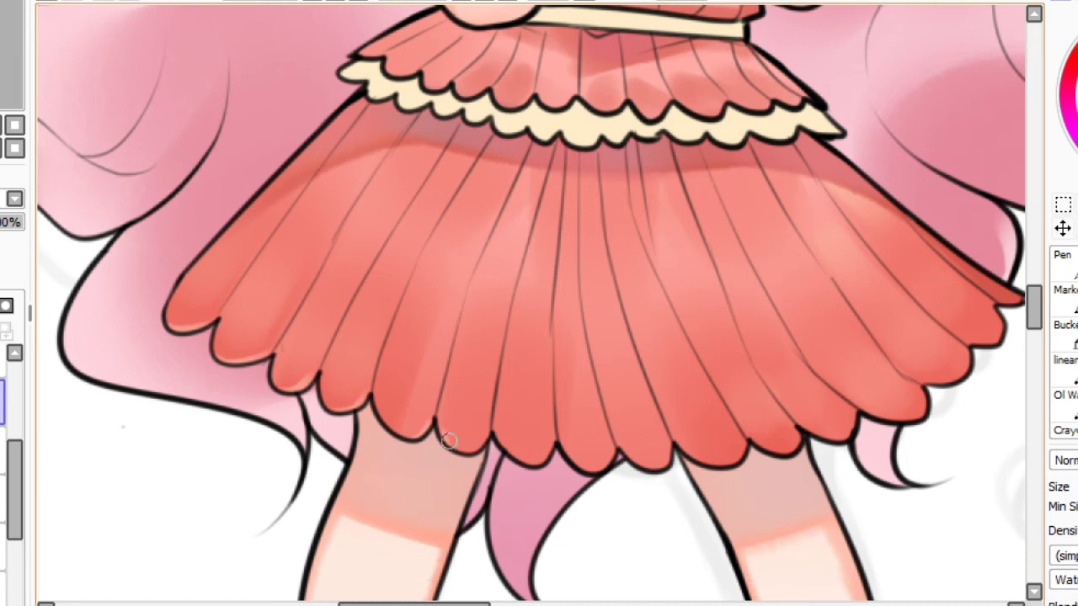
left_click_drag(448, 441, 481, 449)
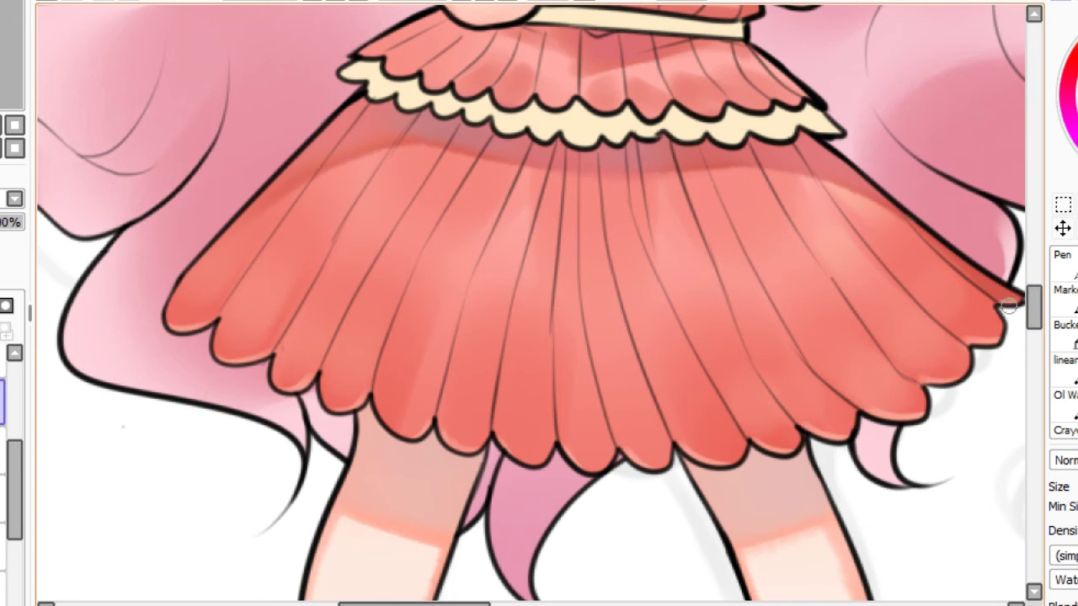
Examine the finished dress shading up close and against both full figures.
left_click(15, 125)
scroll(7, 63, "up", 5)
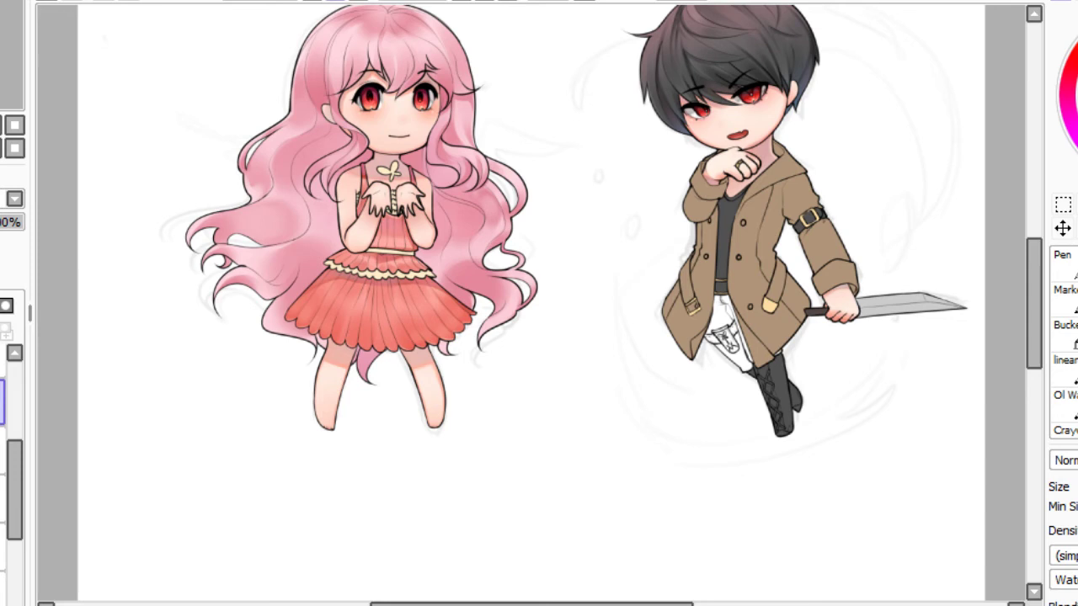
left_click_drag(5, 61, 4, 54)
left_click_drag(229, 33, 381, 51)
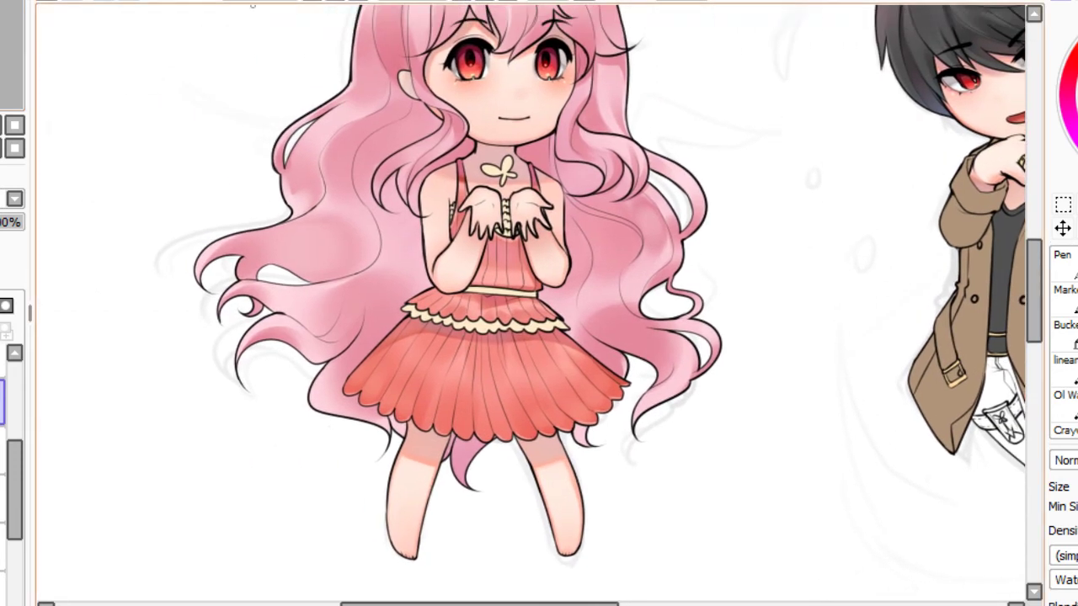
scroll(381, 50, "up", 5)
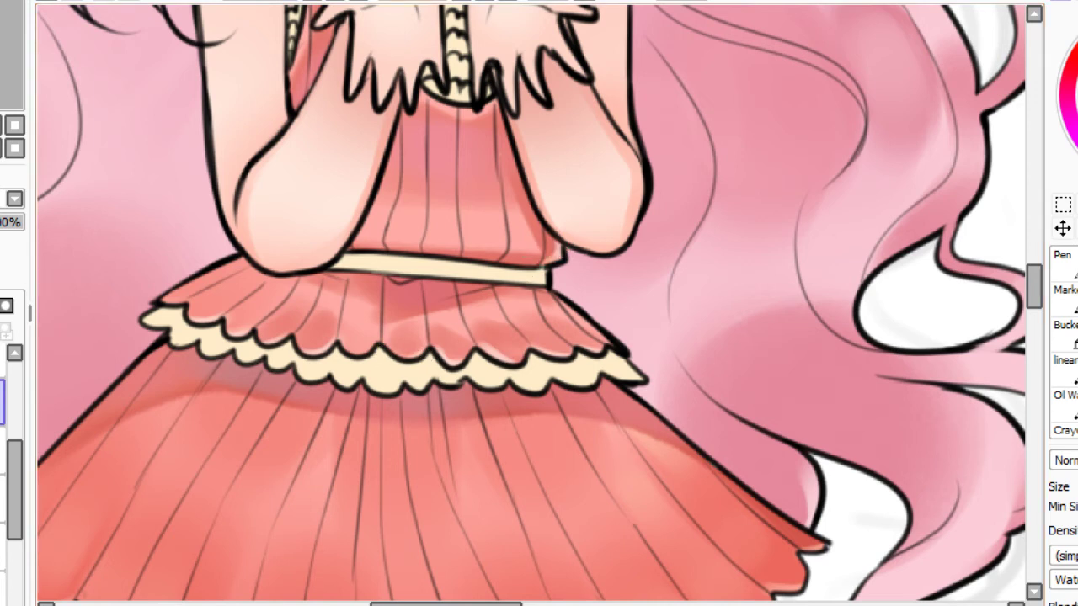
key("Home")
scroll(531, 303, "up", 4)
left_click_drag(522, 269, 554, 353)
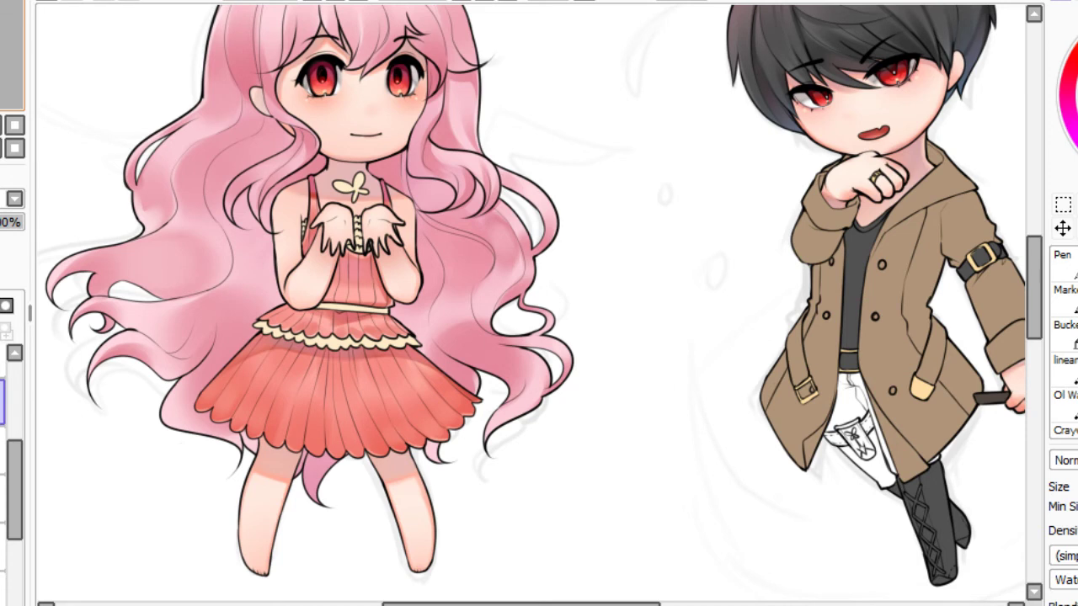
mouse_move(539, 303)
left_mouse_down()
mouse_move(574, 301)
mouse_move(440, 353)
mouse_move(423, 336)
left_mouse_up()
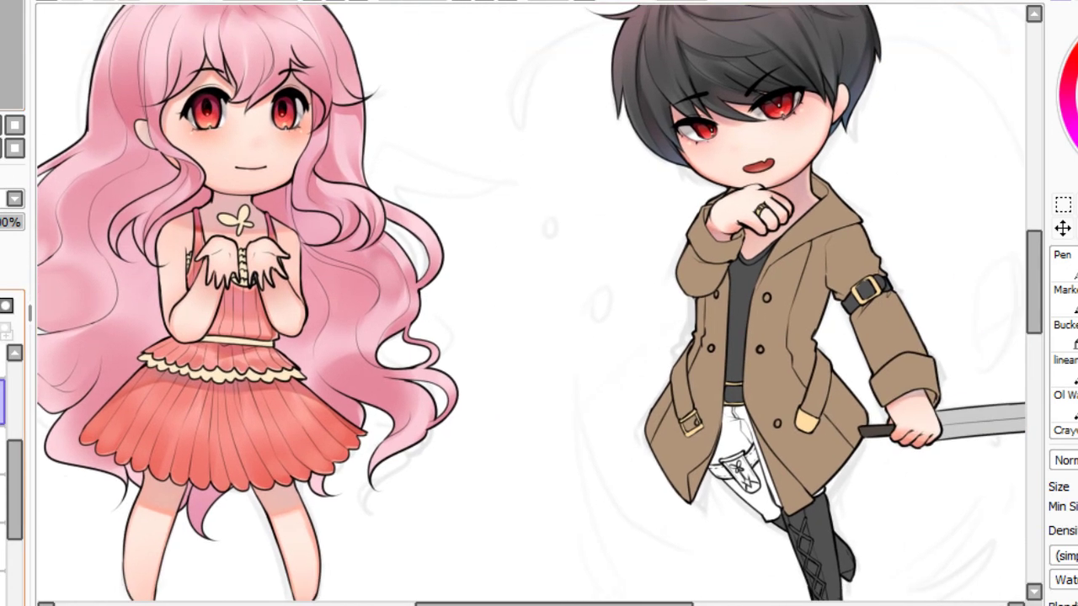
Airbrush a soft reddish-brown gradient over the dark-haired boy's tan coat, deepening it toward the hem and sleeve cuffs.
left_click(1, 402)
left_click(1, 402)
left_click_drag(538, 303, 457, 270)
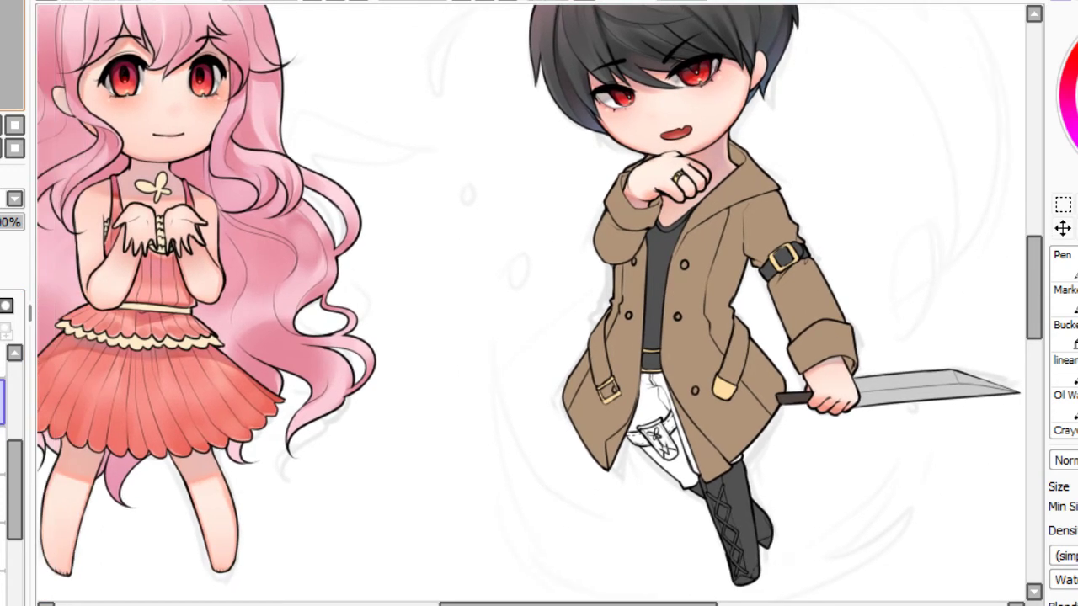
left_click_drag(431, 23, 414, 6)
key("alt")
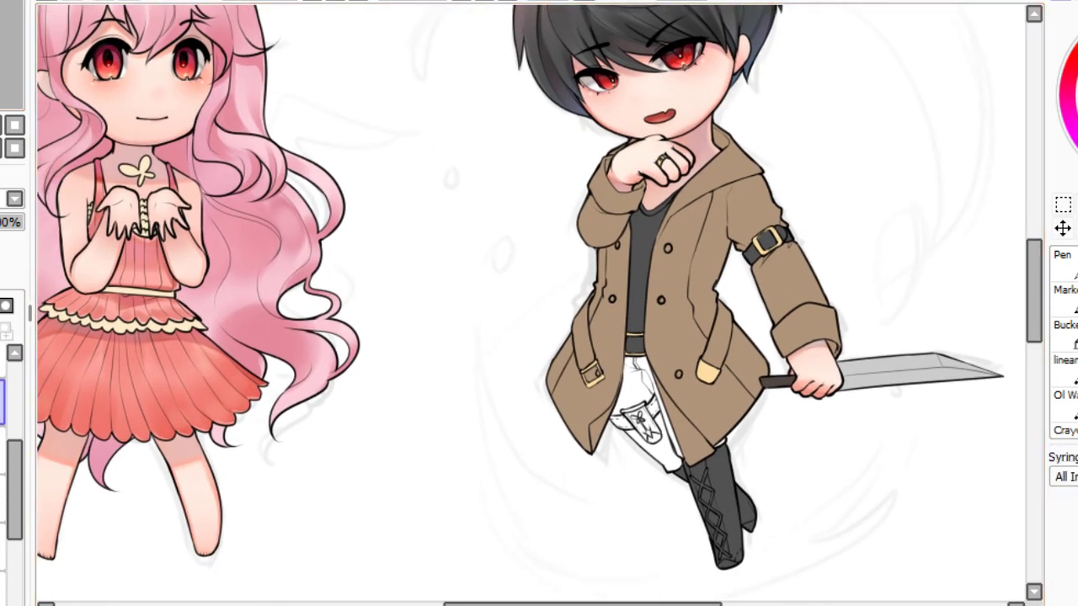
left_click(1067, 337)
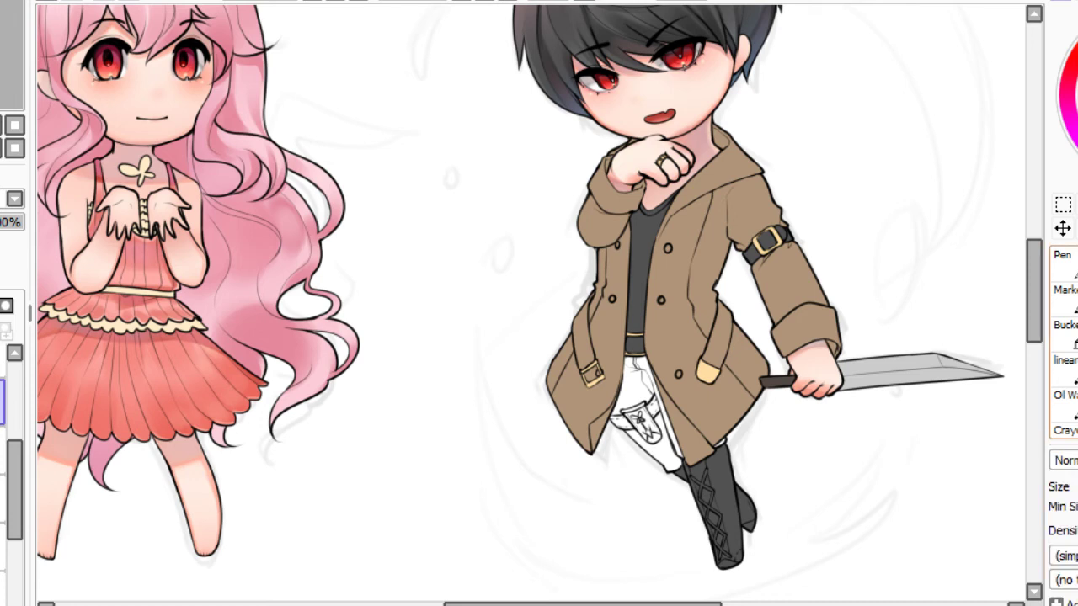
key("]")
mouse_move(547, 363)
left_mouse_down()
mouse_move(900, 293)
mouse_move(868, 324)
left_mouse_up()
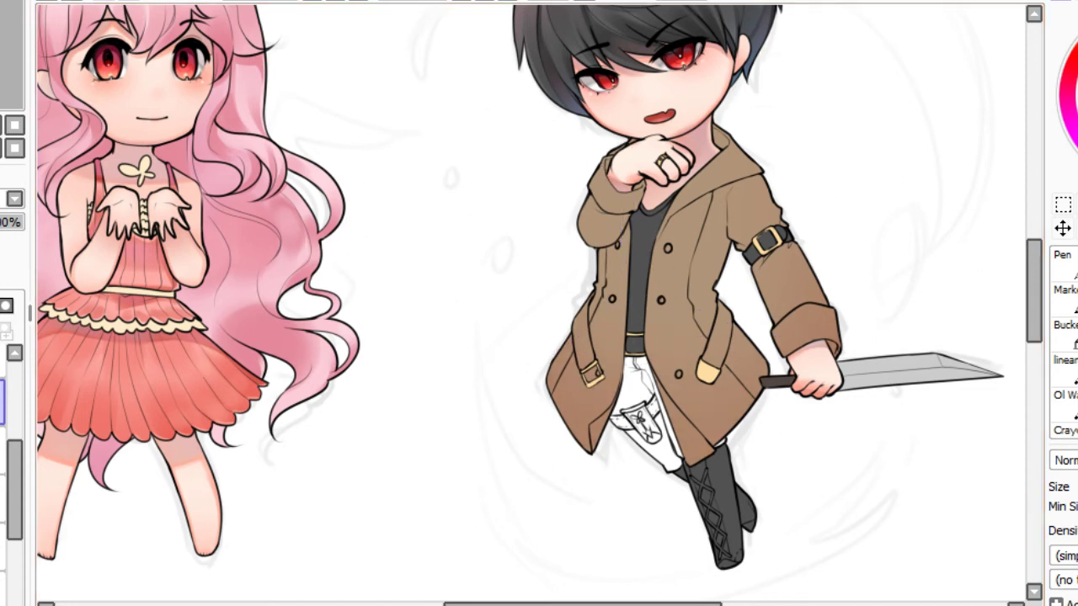
left_click_drag(488, 346, 817, 405)
key("ctrl+z")
mouse_move(513, 354)
left_mouse_down()
mouse_move(676, 399)
mouse_move(879, 337)
mouse_move(505, 404)
left_mouse_up()
key("ctrl+z")
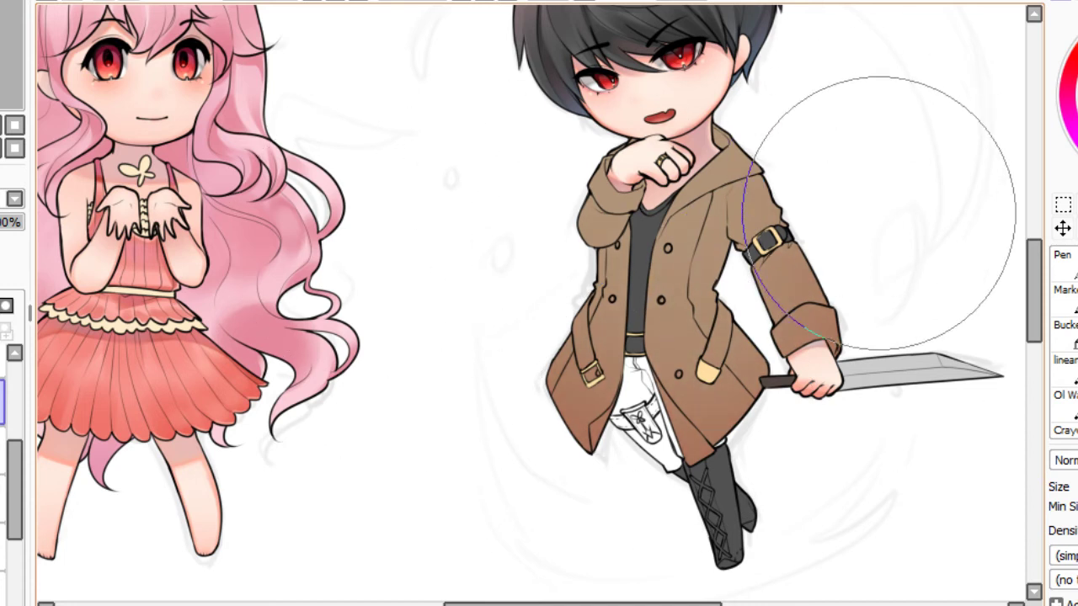
Paint a dark brown shadow on the coat directly beneath the hood's lower edge, from the lapel to the shoulder.
left_click_drag(6, 62, 17, 59)
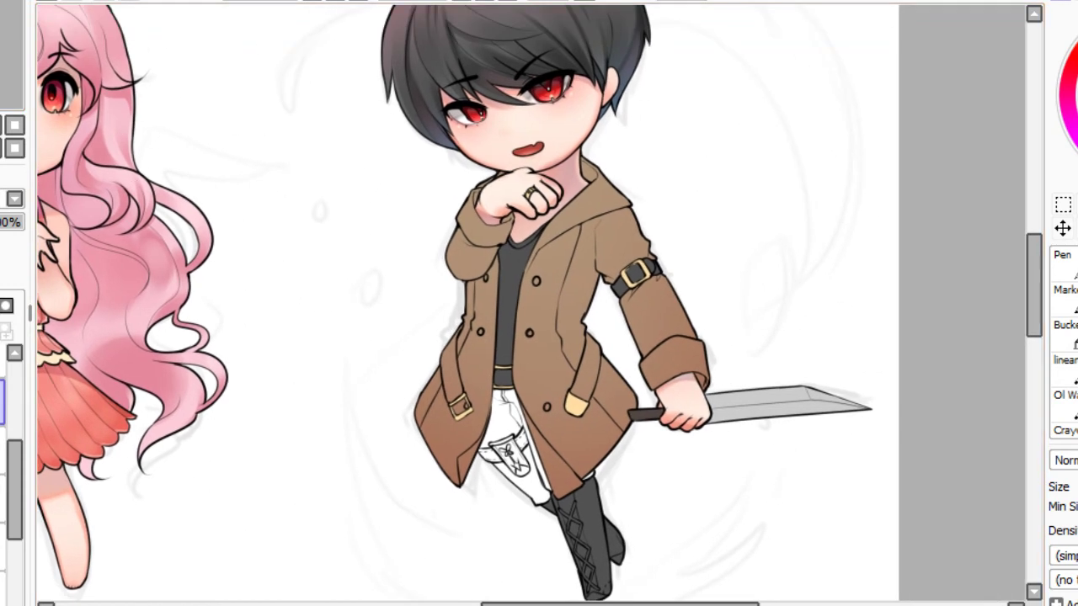
left_click(332, 2)
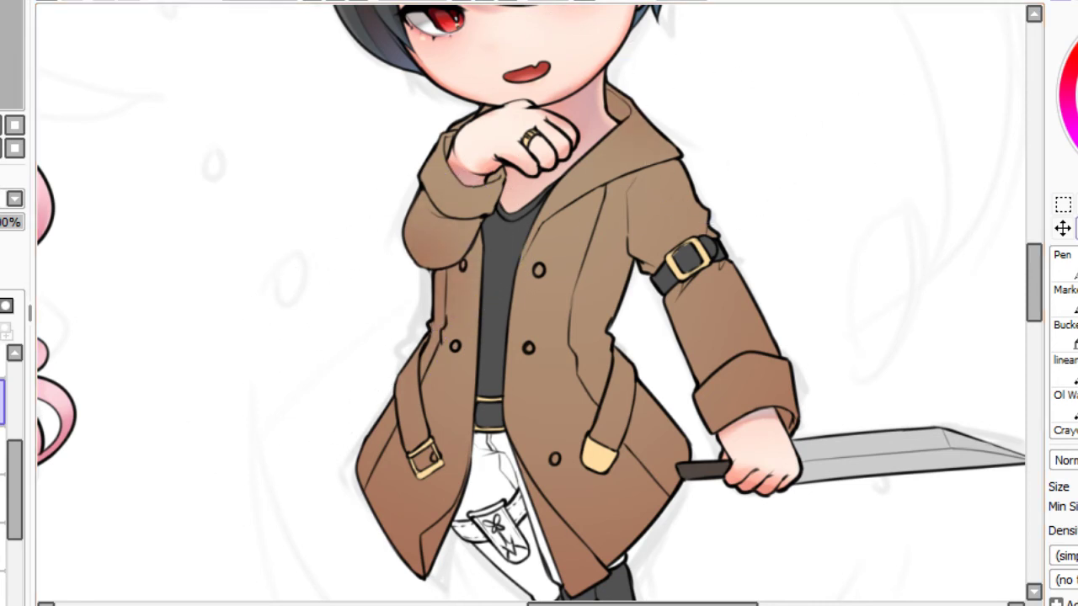
key("c")
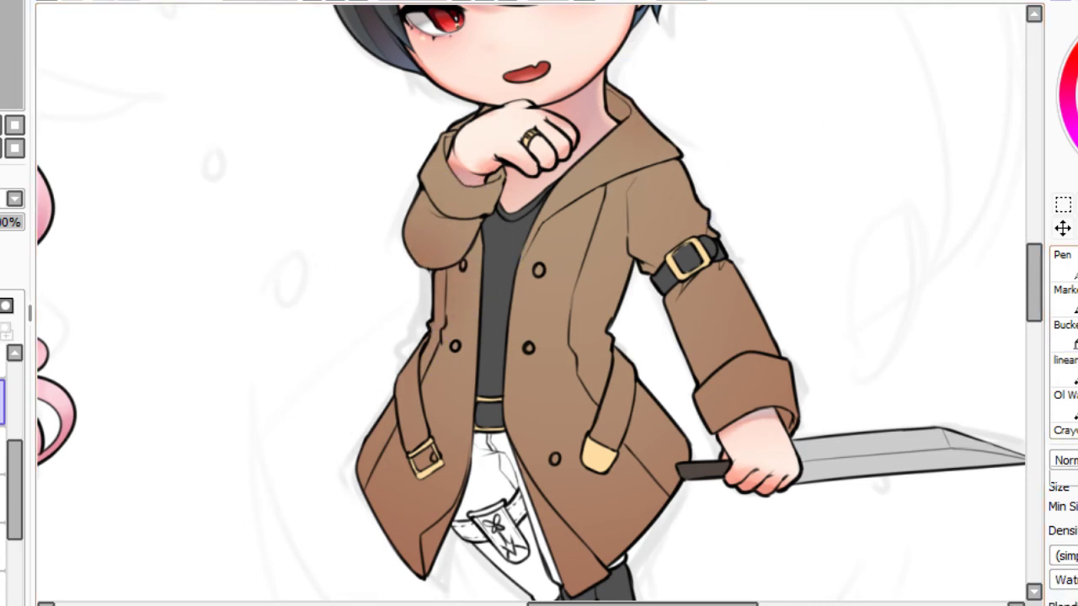
key("alt")
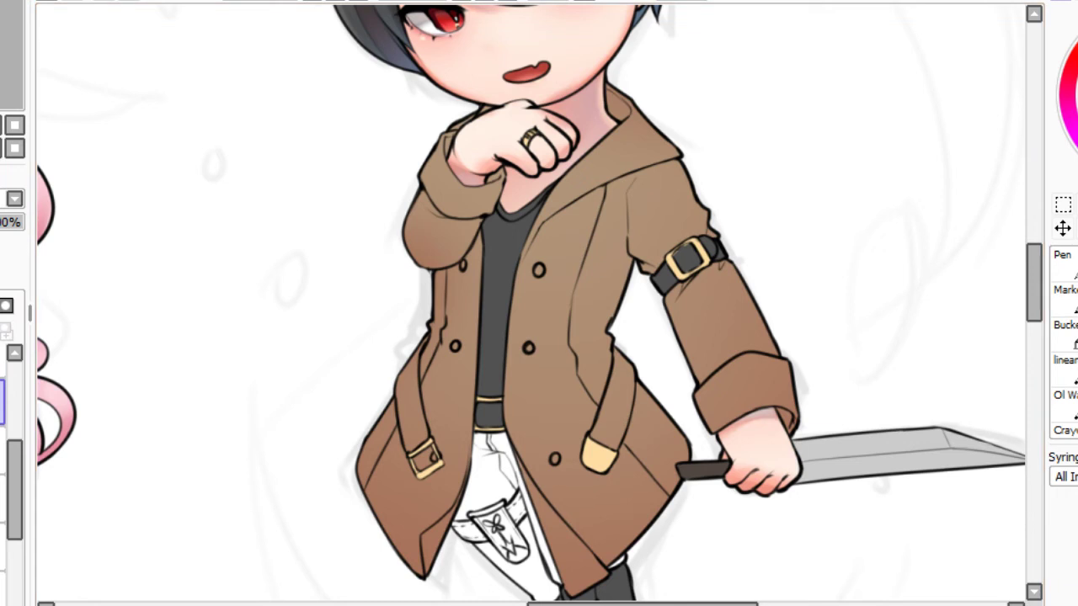
key("c")
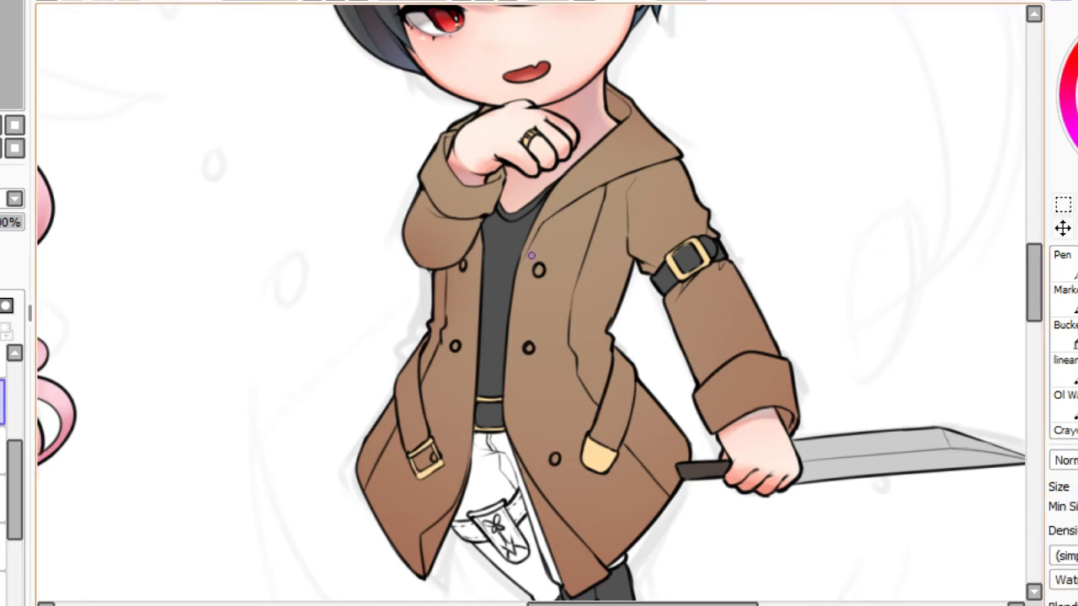
left_click_drag(542, 221, 681, 160)
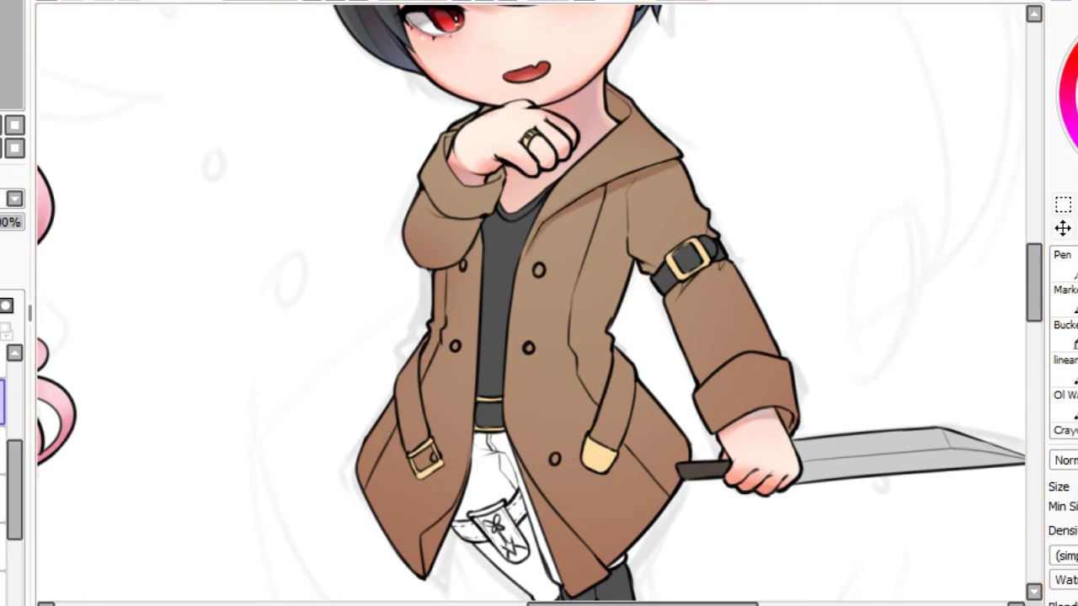
left_click_drag(554, 221, 682, 162)
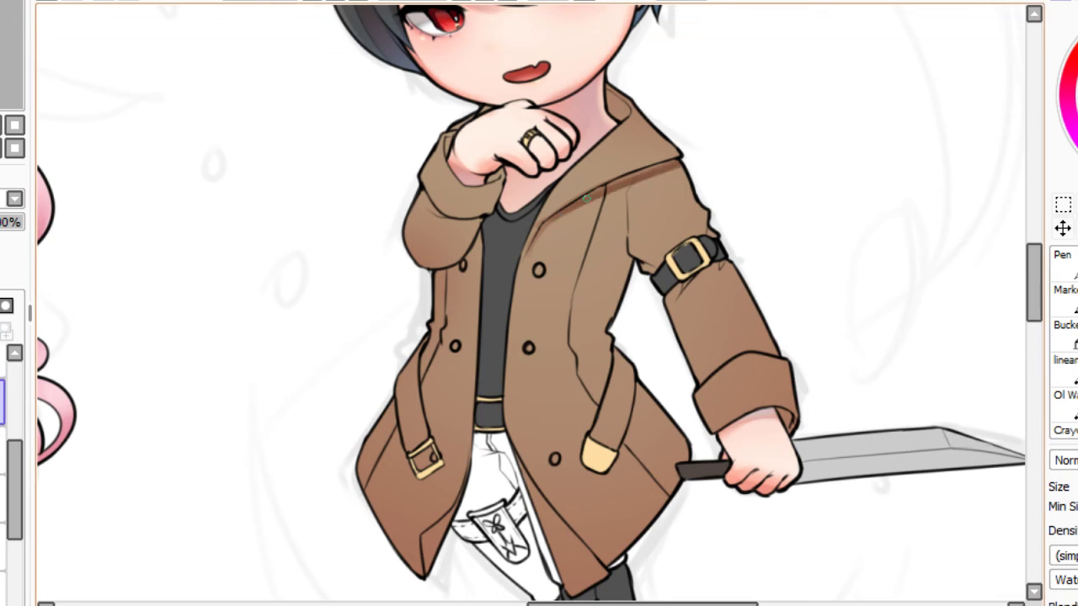
key("ctrl+z")
key("ctrl+z")
left_click_drag(545, 228, 682, 160)
left_click_drag(555, 217, 682, 165)
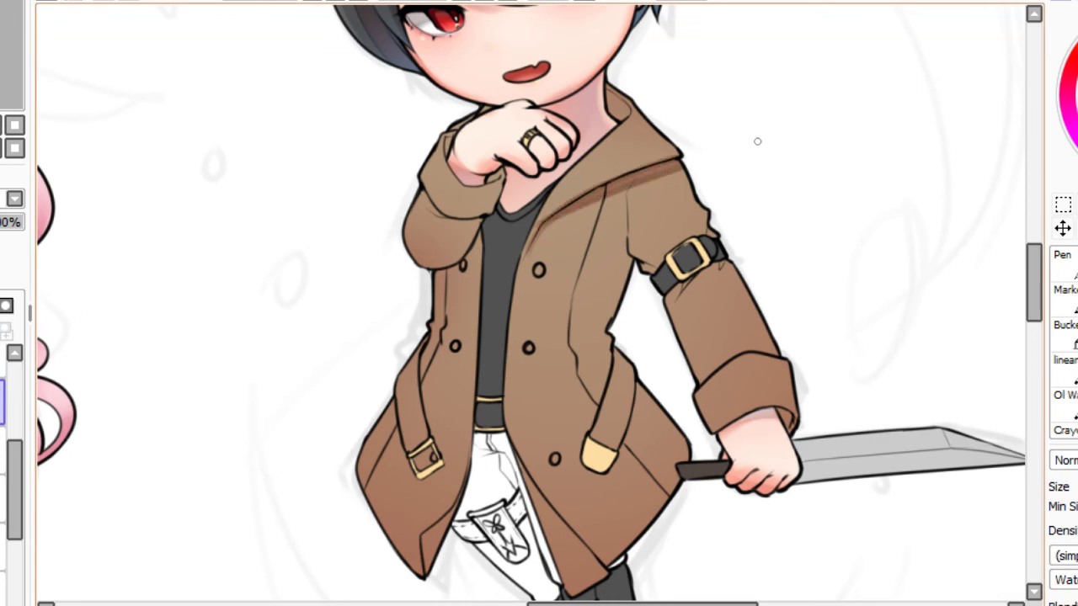
left_click_drag(565, 210, 675, 168)
left_click_drag(608, 187, 682, 163)
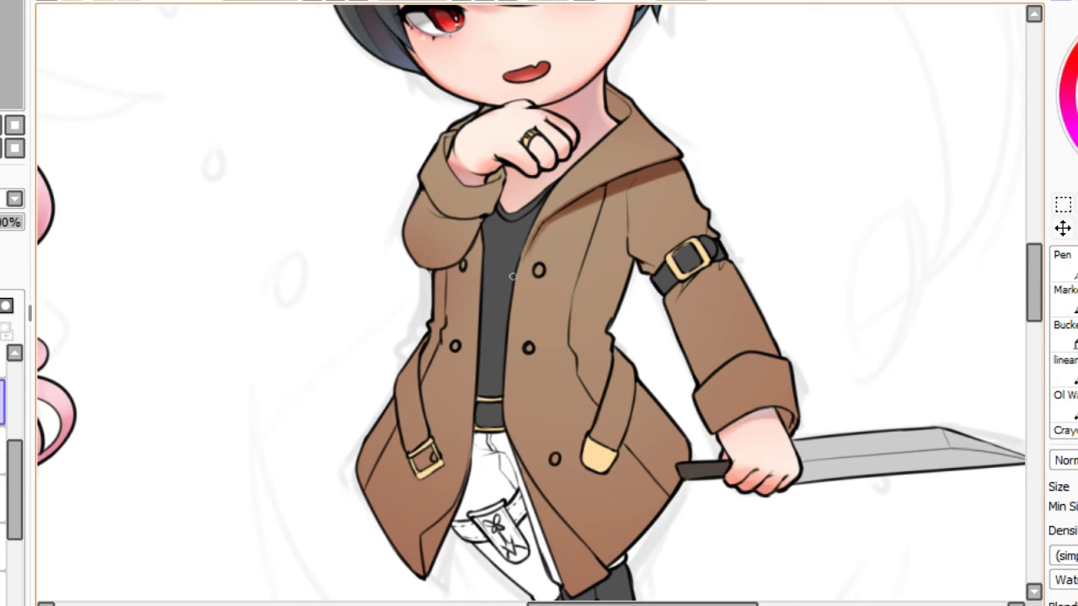
Add a thin brown shade along the coat's front opening edge beside the dark shirt.
left_click_drag(520, 265, 517, 337)
key("ctrl+z")
left_click_drag(526, 253, 519, 353)
key("ctrl+z")
left_click_drag(525, 259, 510, 346)
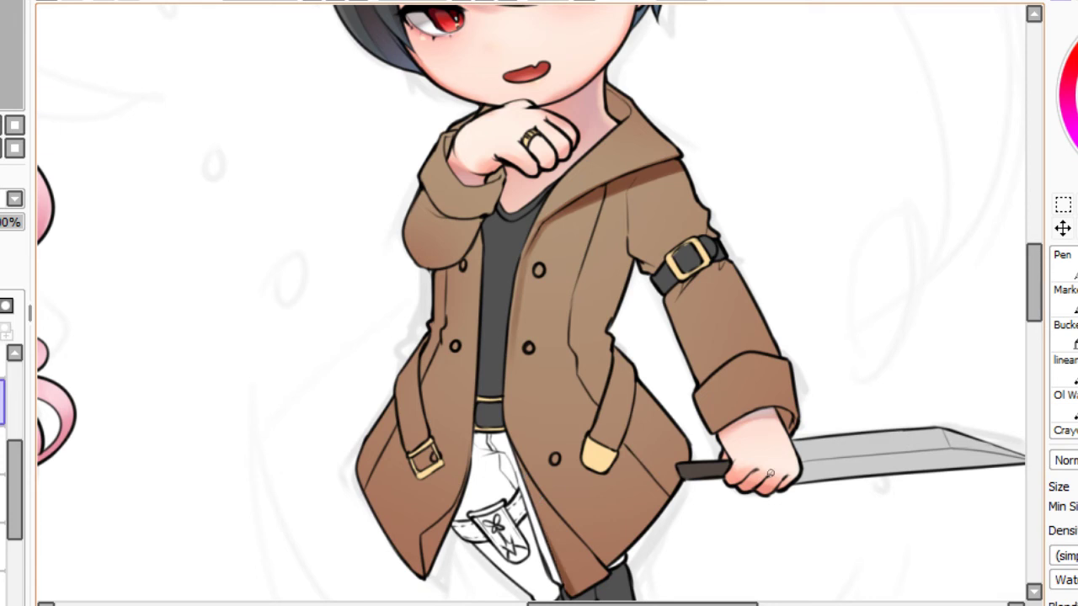
Shade the folded lower corner of the coat's front panel above the boot with a muted darker brown.
left_click_drag(505, 472, 530, 398)
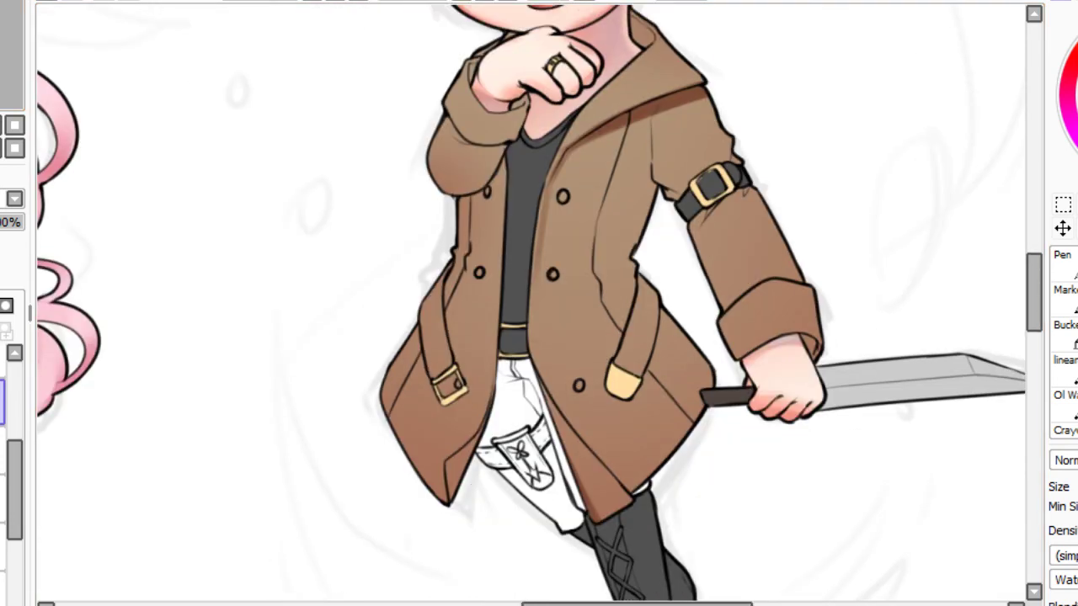
left_click_drag(575, 133, 711, 76)
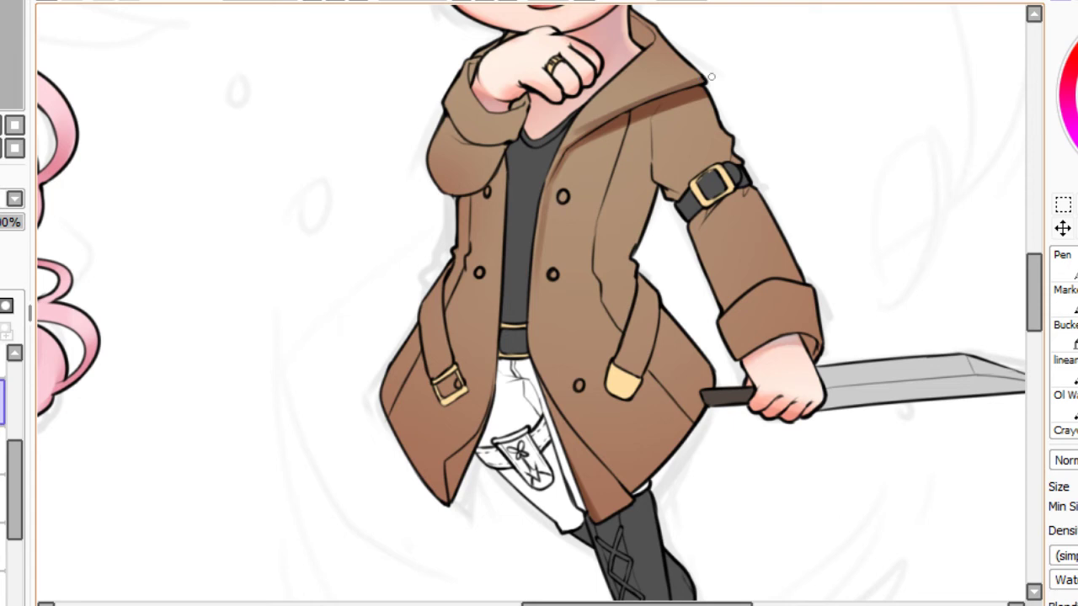
key("ctrl+z")
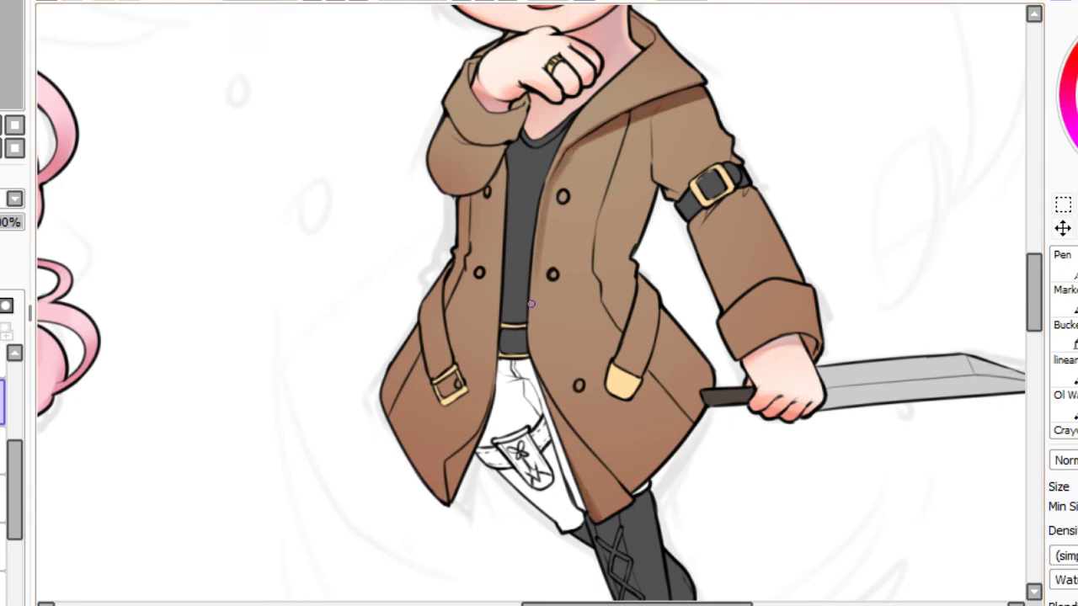
left_click_drag(539, 444, 575, 465)
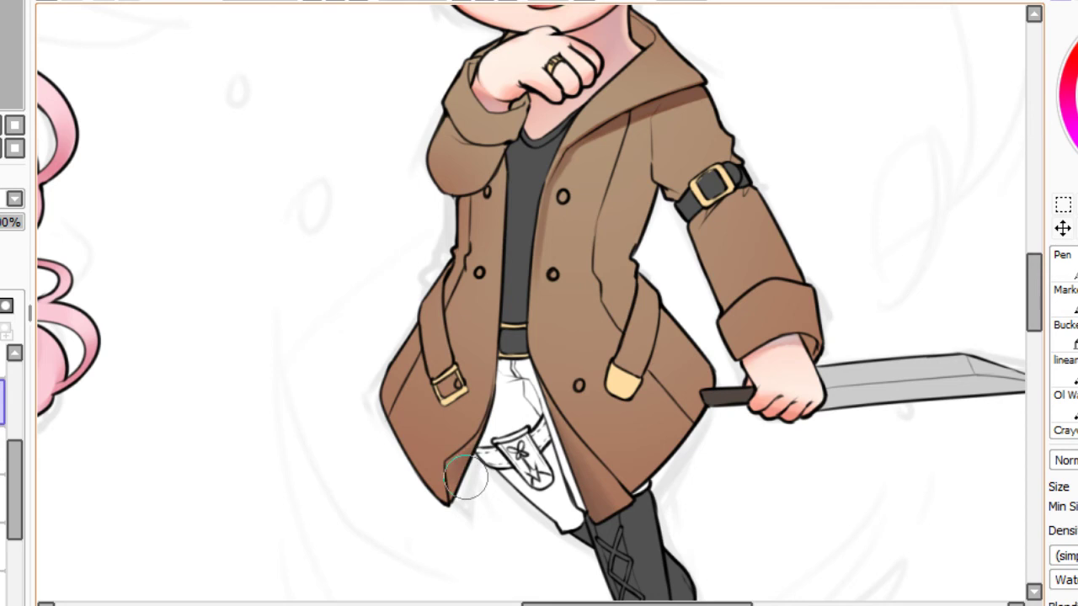
mouse_move(542, 431)
left_mouse_down()
mouse_move(585, 498)
mouse_move(533, 413)
mouse_move(623, 514)
left_mouse_up()
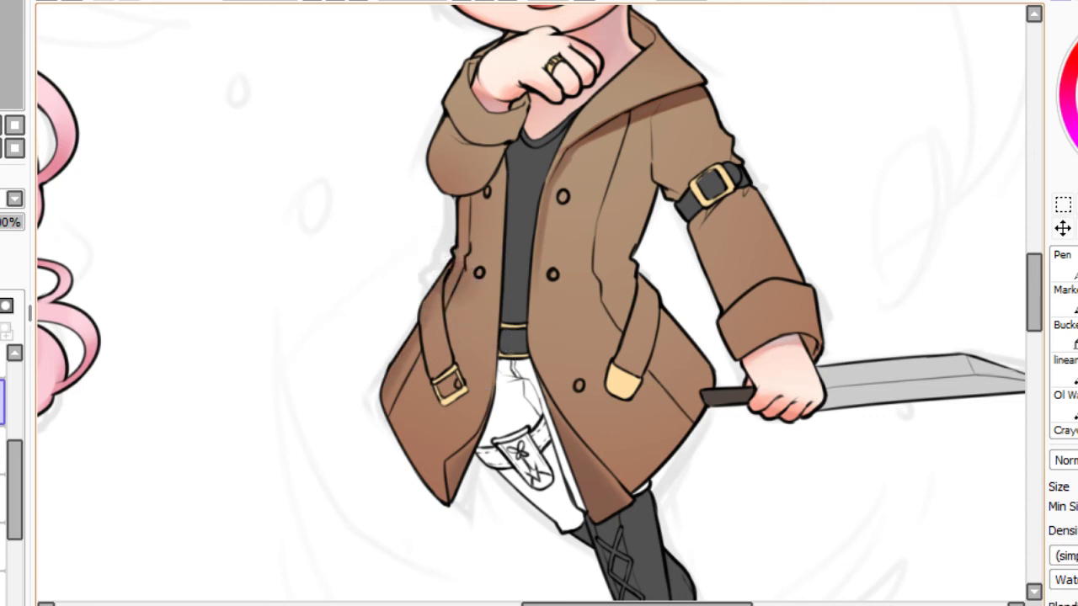
Brush soft brown fold shadows across the coat's waist, beneath the sword arm and around the chest buttons.
mouse_move(549, 307)
left_mouse_down()
mouse_move(627, 296)
mouse_move(657, 276)
left_mouse_up()
key("ctrl+z")
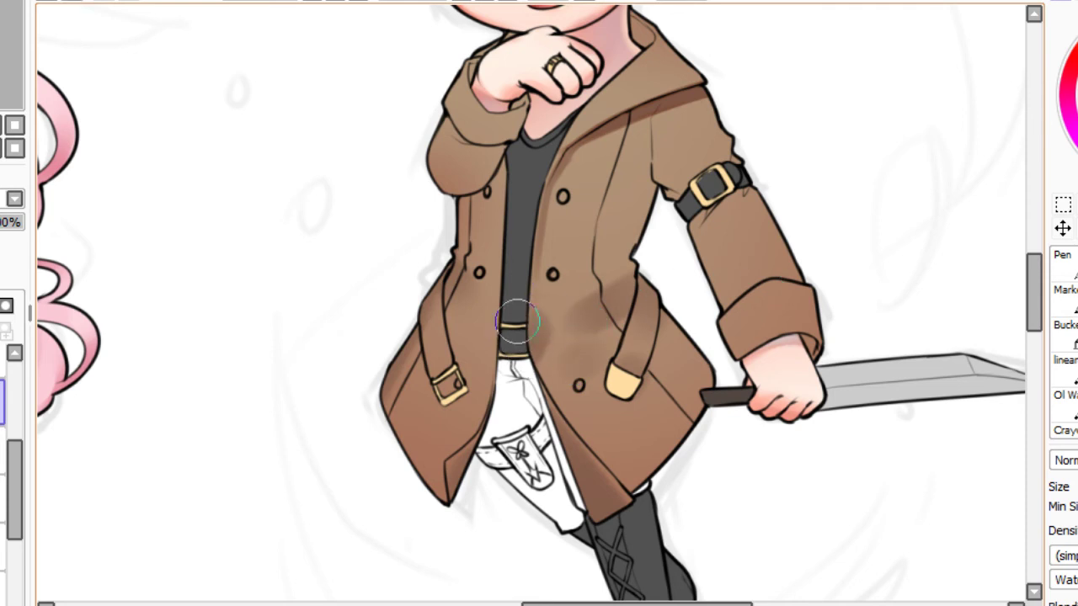
left_click_drag(615, 260, 677, 213)
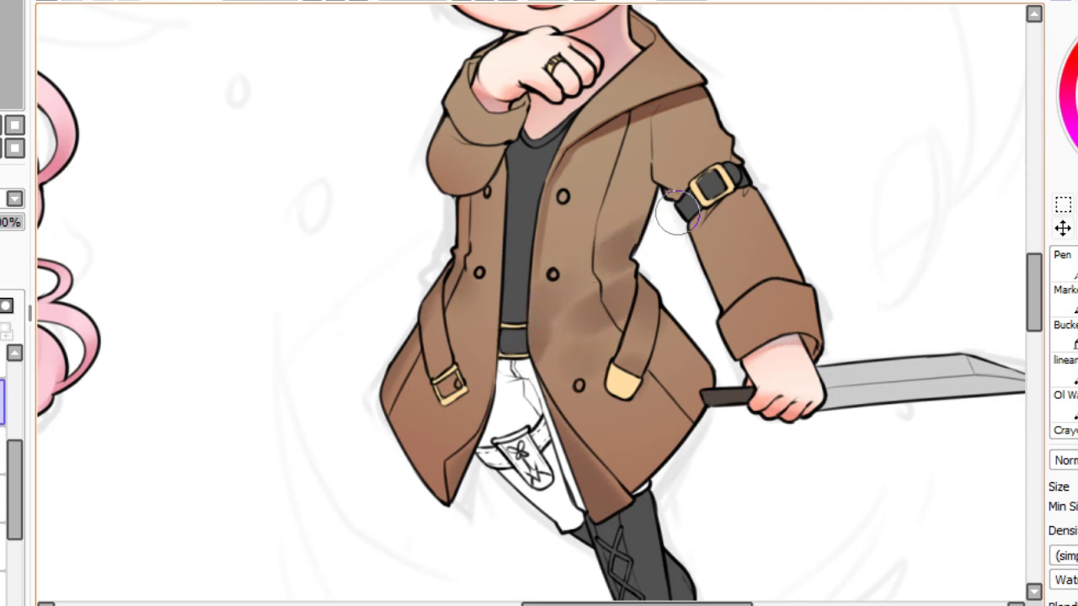
left_click_drag(616, 252, 664, 170)
mouse_move(614, 256)
left_mouse_down()
mouse_move(646, 168)
mouse_move(636, 212)
mouse_move(615, 246)
mouse_move(648, 160)
left_mouse_up()
left_click_drag(573, 235, 596, 172)
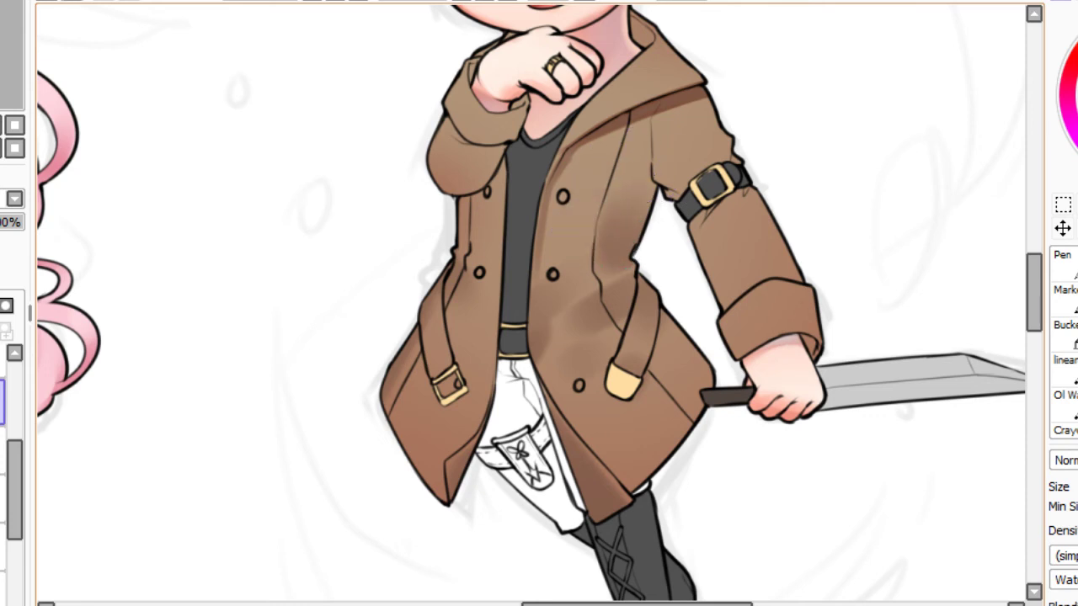
left_click_drag(578, 216, 581, 172)
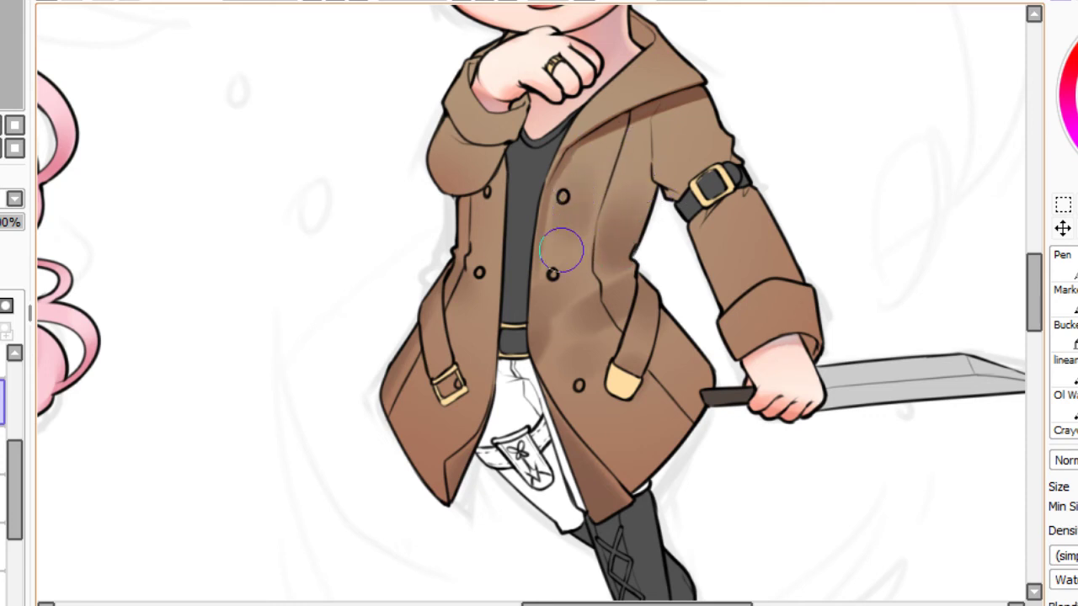
mouse_move(561, 249)
left_mouse_down()
mouse_move(493, 205)
mouse_move(486, 250)
mouse_move(497, 241)
mouse_move(455, 235)
left_mouse_up()
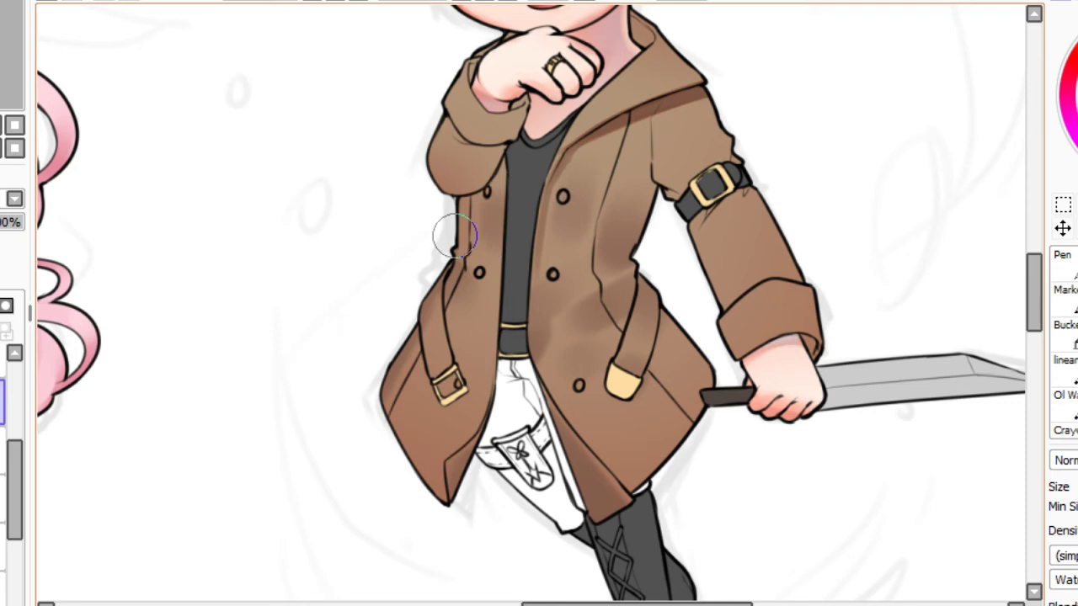
Brush soft shading onto the coat sleeve of the arm raised to the chin.
mouse_move(419, 152)
left_mouse_down()
mouse_move(515, 149)
mouse_move(415, 154)
mouse_move(452, 199)
mouse_move(518, 134)
left_mouse_up()
key("ctrl+z")
key("ctrl+z")
left_click_drag(440, 206, 539, 114)
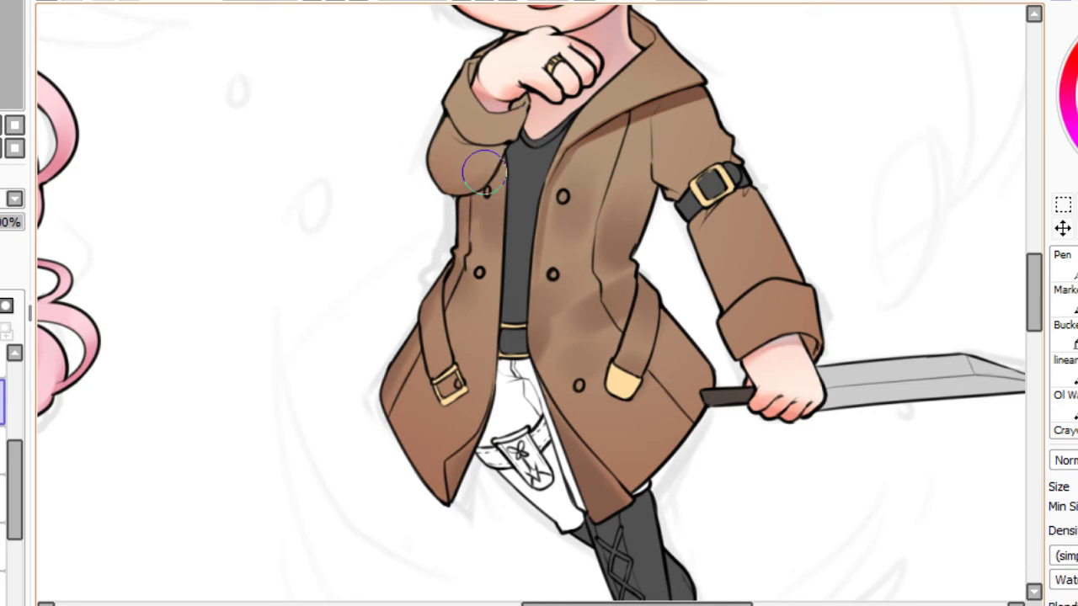
mouse_move(484, 173)
left_mouse_down()
mouse_move(520, 115)
mouse_move(531, 121)
mouse_move(475, 188)
mouse_move(524, 82)
left_mouse_up()
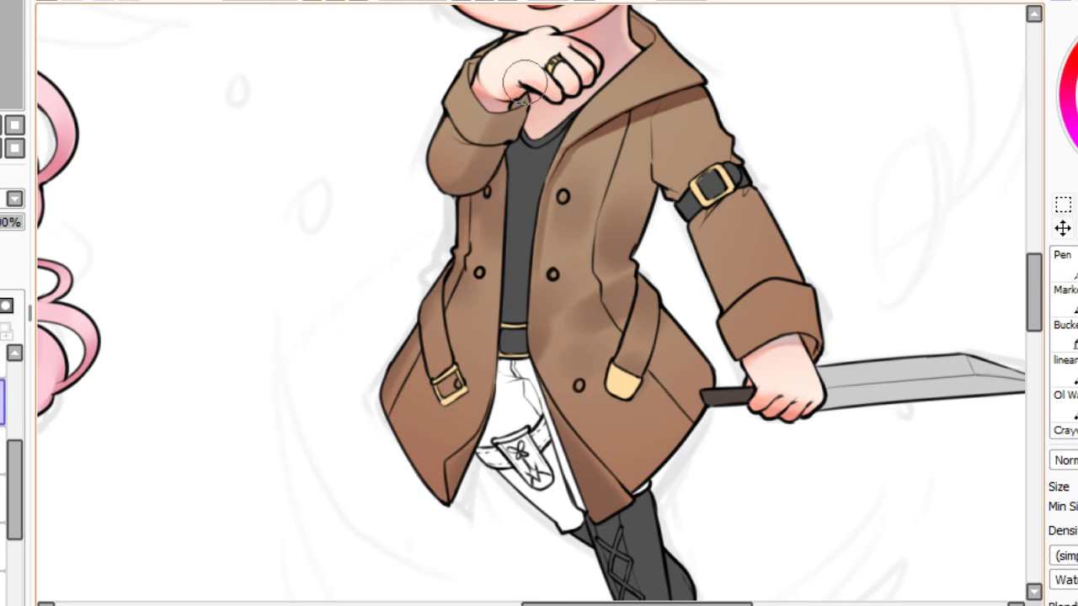
key("ctrl+z")
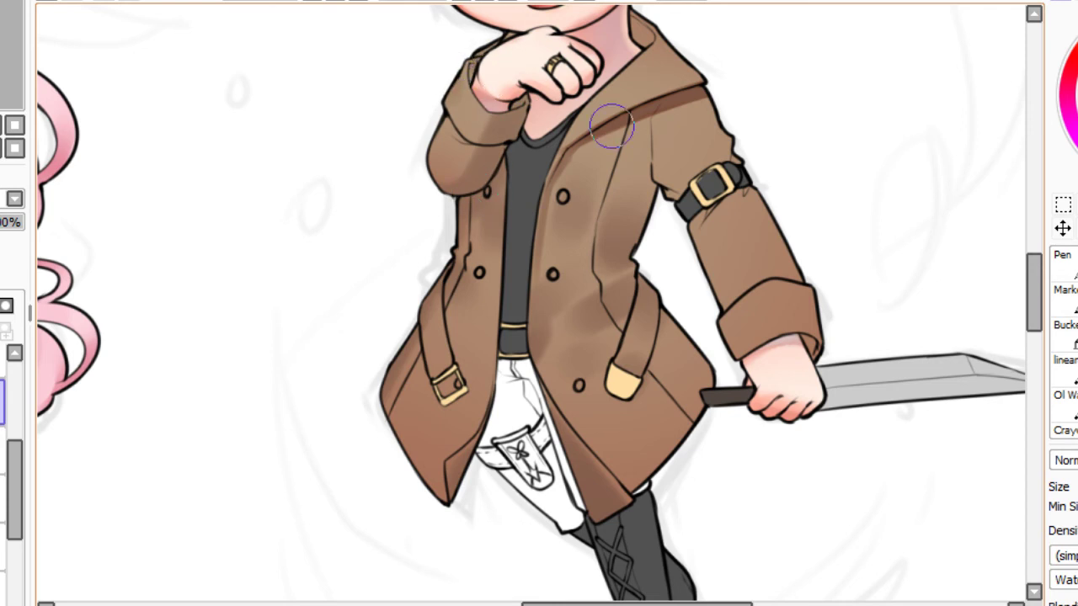
Shade the sword arm's sleeve above the armband and along the inner side of the forearm and cuff.
left_click_drag(664, 174, 669, 178)
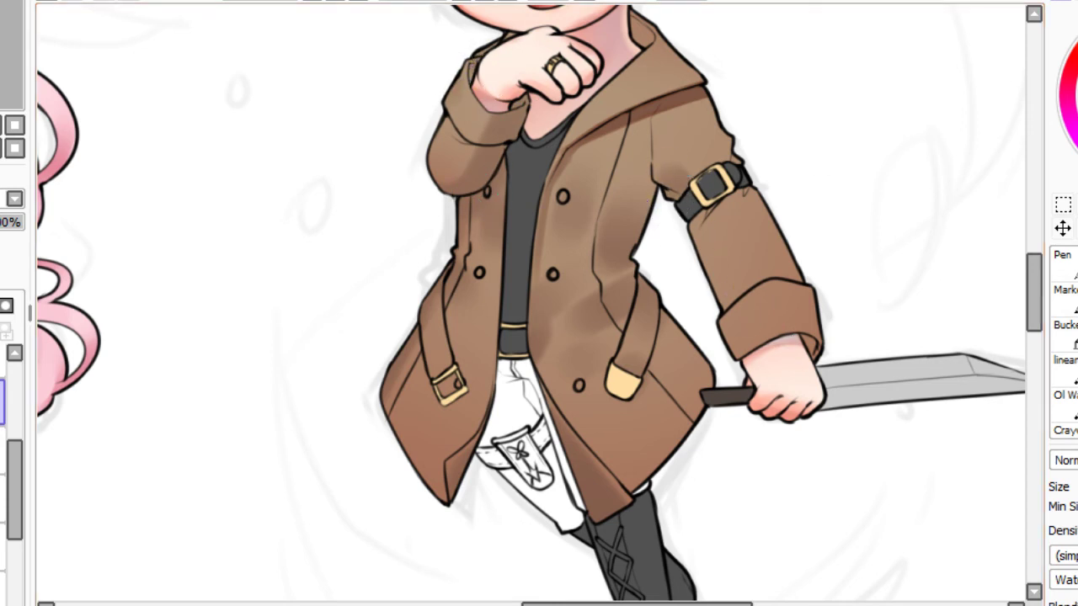
mouse_move(766, 185)
left_mouse_down()
mouse_move(667, 185)
mouse_move(654, 166)
mouse_move(693, 226)
mouse_move(696, 249)
mouse_move(667, 178)
mouse_move(700, 234)
mouse_move(688, 202)
mouse_move(756, 368)
mouse_move(742, 323)
mouse_move(816, 311)
mouse_move(739, 327)
mouse_move(791, 289)
mouse_move(763, 328)
mouse_move(763, 313)
mouse_move(758, 340)
left_mouse_up()
key("ctrl+z")
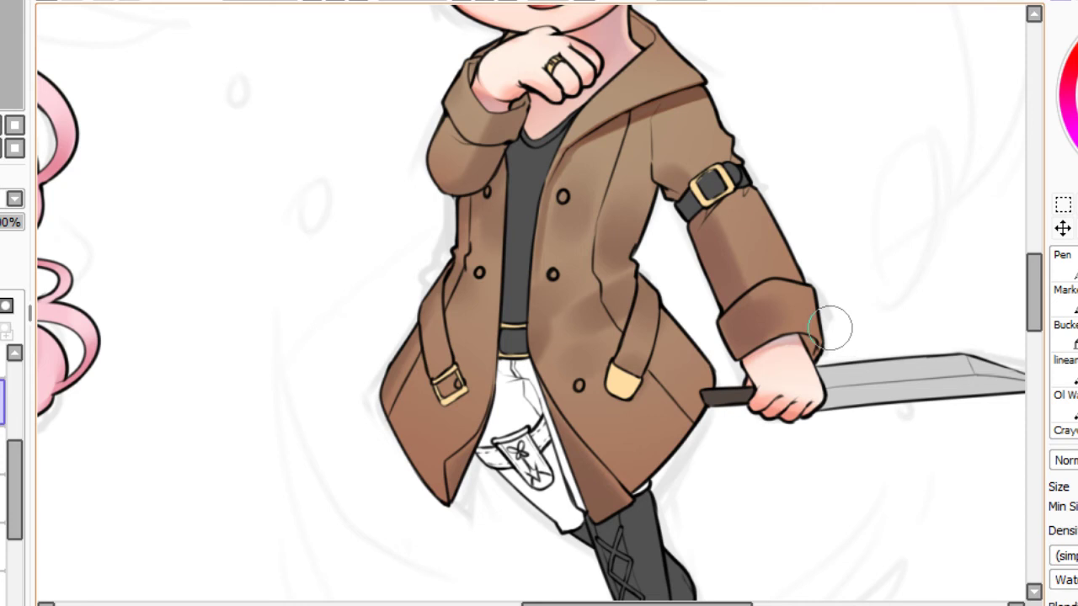
Darken the inner opening of the sword arm's cuff and try out shadows on the sleeve around the armband.
key("ctrl+z")
mouse_move(831, 329)
left_mouse_down()
mouse_move(800, 353)
mouse_move(832, 370)
left_mouse_up()
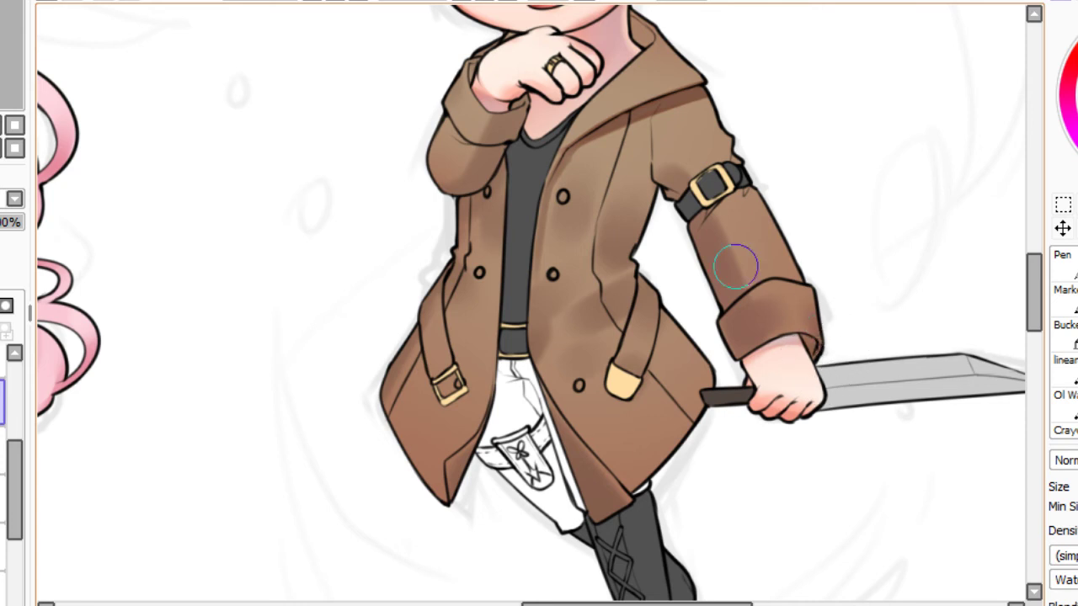
key("ctrl+z")
left_click_drag(692, 209, 733, 176)
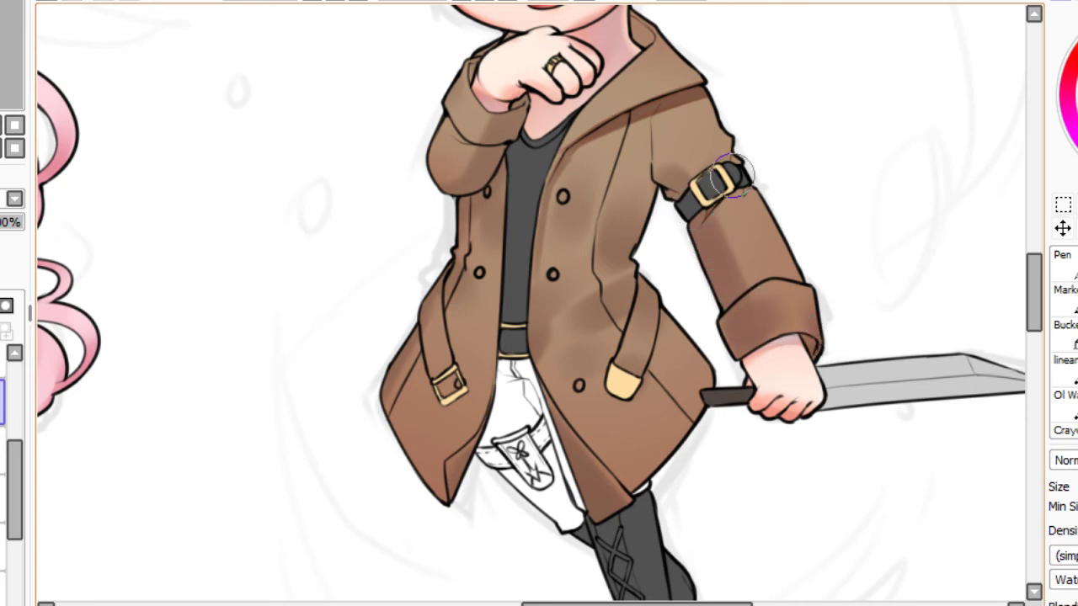
key("ctrl+z")
key("ctrl+z")
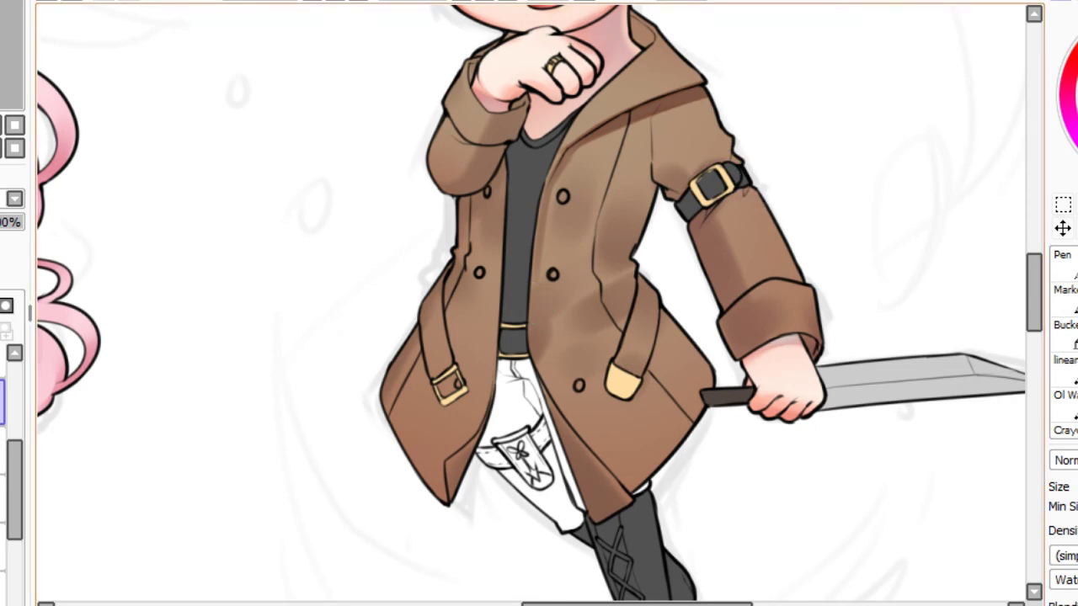
left_click_drag(745, 188, 720, 231)
key("ctrl+z")
Shade the outer edge of the sword arm's upper sleeve and try a fold shadow above the armband.
mouse_move(726, 163)
left_mouse_down()
mouse_move(731, 138)
mouse_move(711, 98)
left_mouse_up()
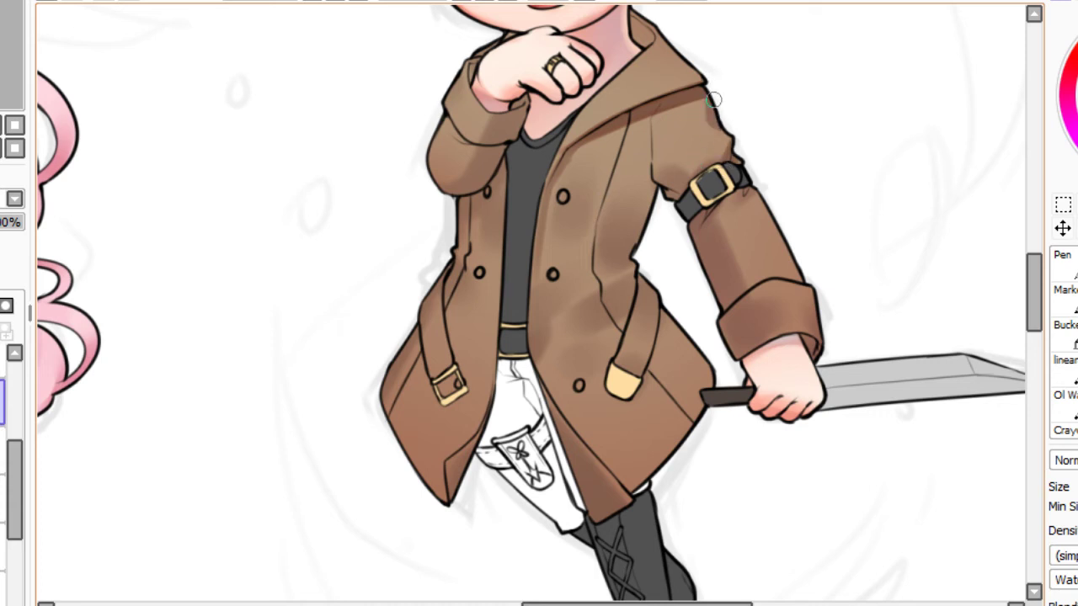
left_click_drag(702, 144, 693, 156)
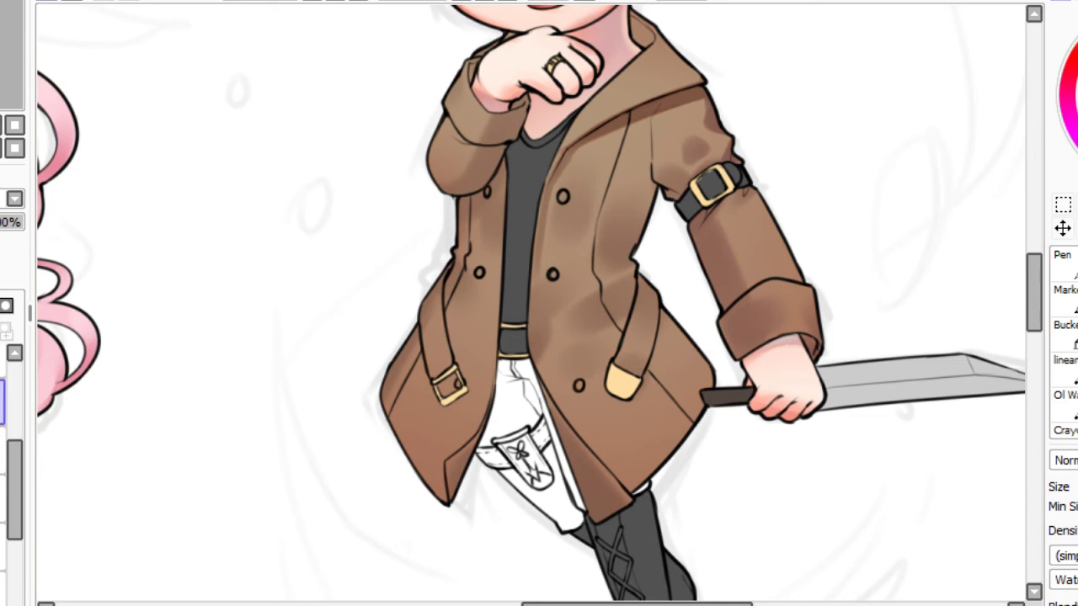
key("ctrl+z")
key("ctrl+z")
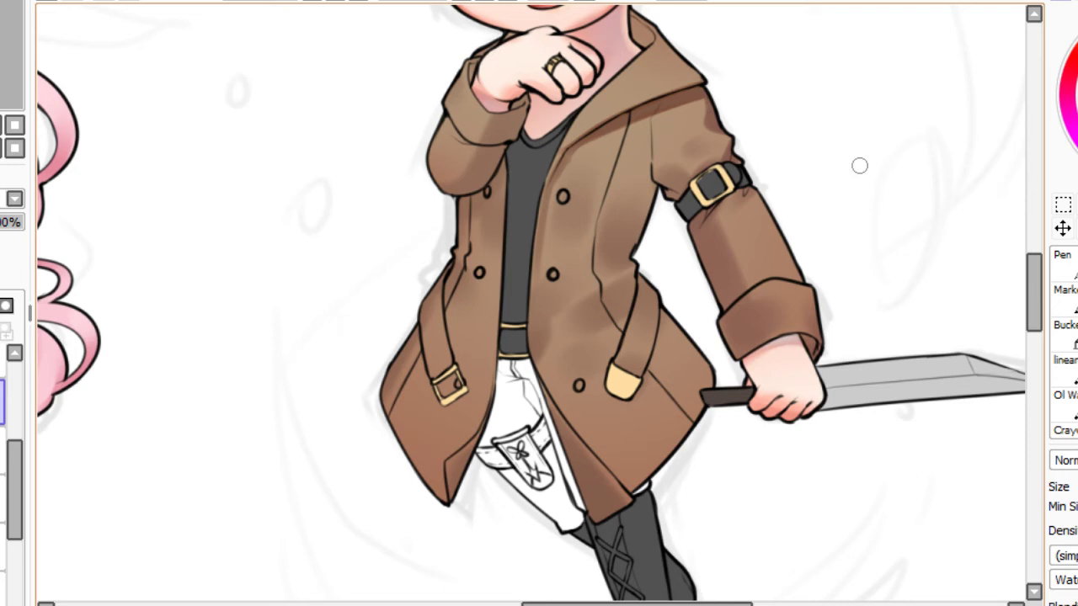
Brush a soft muted-brown shadow down the coat's side panel from beneath the sword arm to the waist.
left_click_drag(650, 135, 630, 266)
left_click_drag(652, 195, 618, 264)
key("ctrl+z")
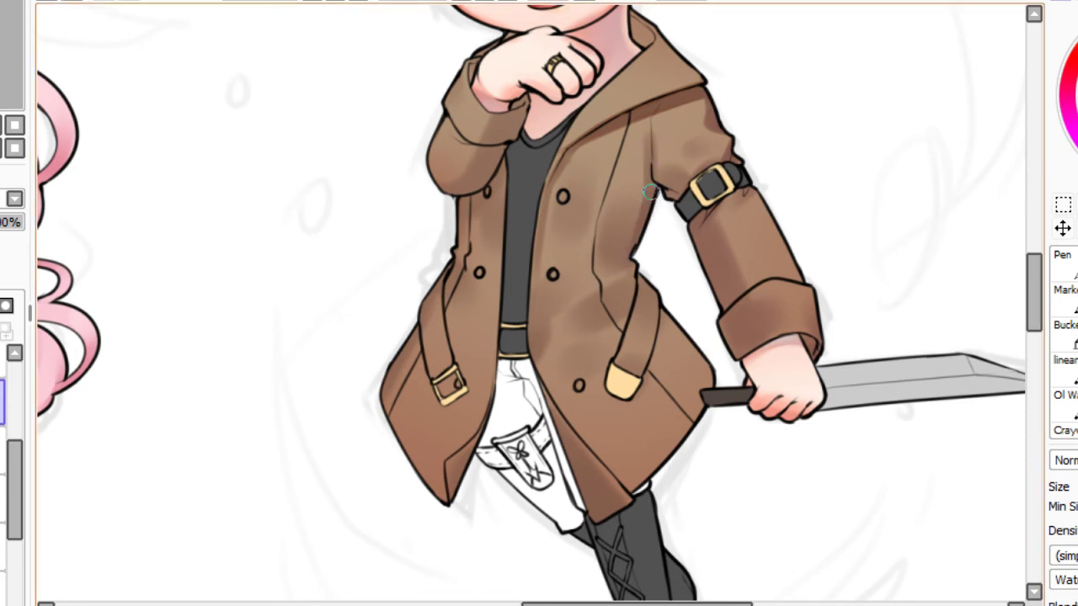
left_click_drag(651, 192, 623, 261)
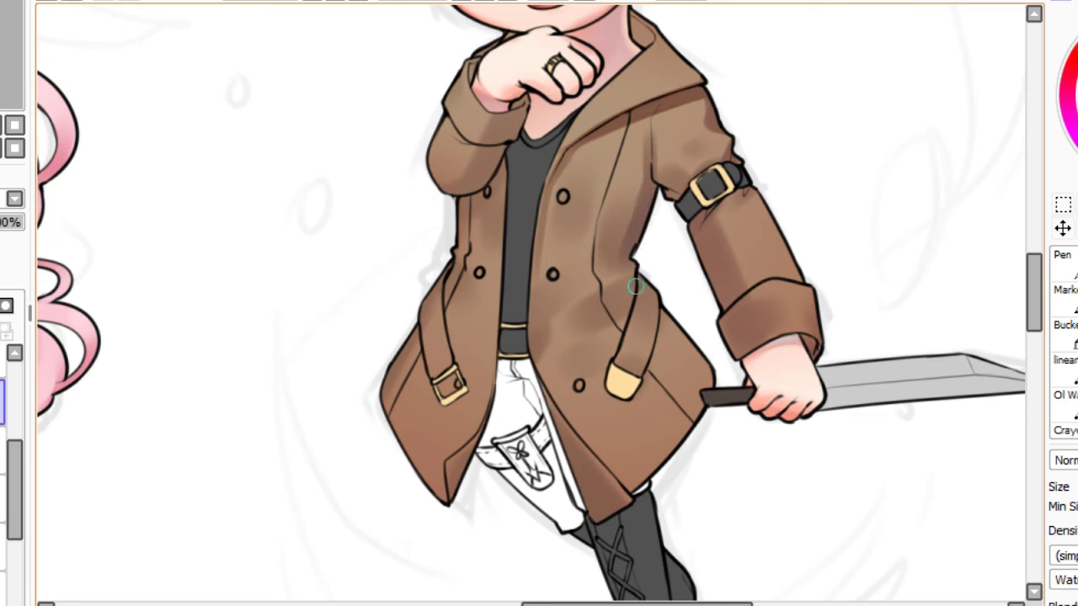
Shade both outer sides of the coat's skirt around the hanging belt straps and along the lower front panels.
mouse_move(635, 287)
left_mouse_down()
mouse_move(707, 383)
mouse_move(707, 360)
left_mouse_up()
left_click_drag(662, 317, 716, 383)
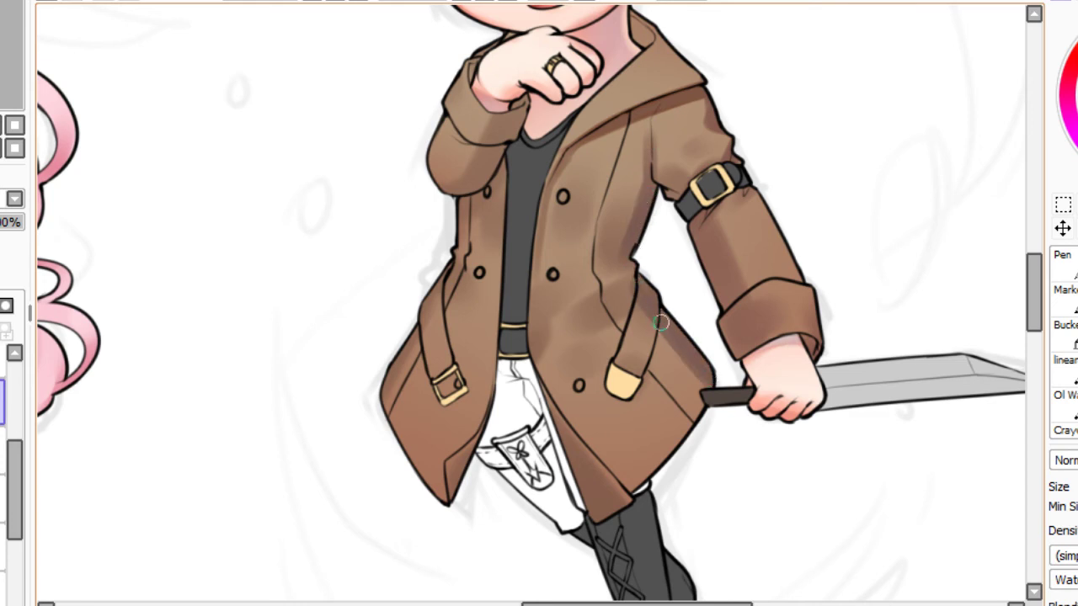
mouse_move(661, 323)
left_mouse_down()
mouse_move(647, 374)
mouse_move(668, 346)
mouse_move(634, 389)
mouse_move(671, 385)
mouse_move(660, 384)
mouse_move(669, 376)
mouse_move(659, 361)
mouse_move(700, 406)
left_mouse_up()
key("ctrl+z")
left_click_drag(660, 364, 699, 414)
key("ctrl+z")
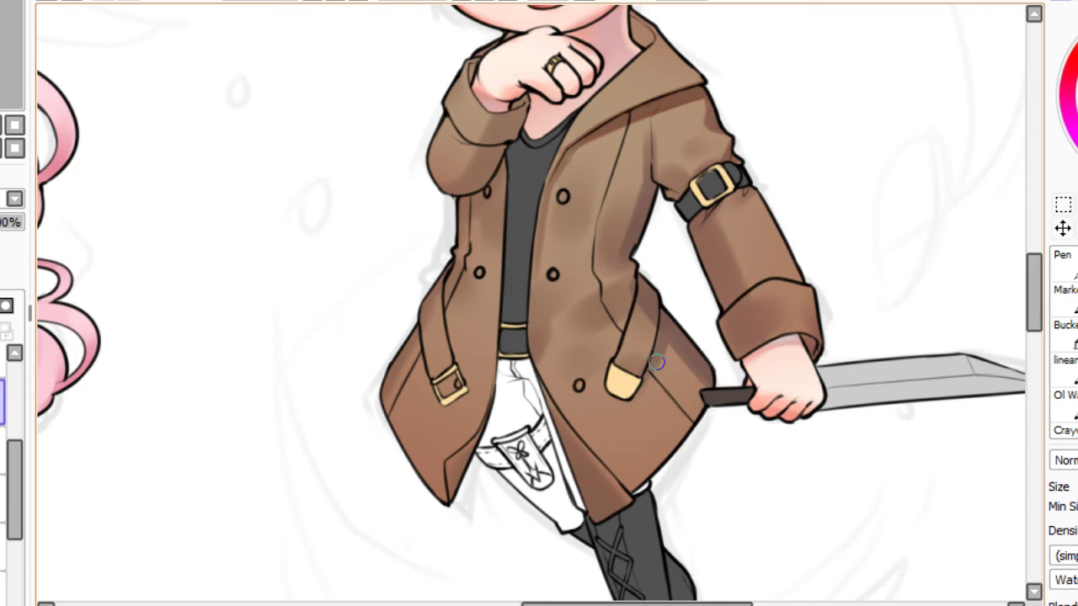
mouse_move(640, 381)
left_mouse_down()
mouse_move(665, 415)
mouse_move(617, 486)
left_mouse_up()
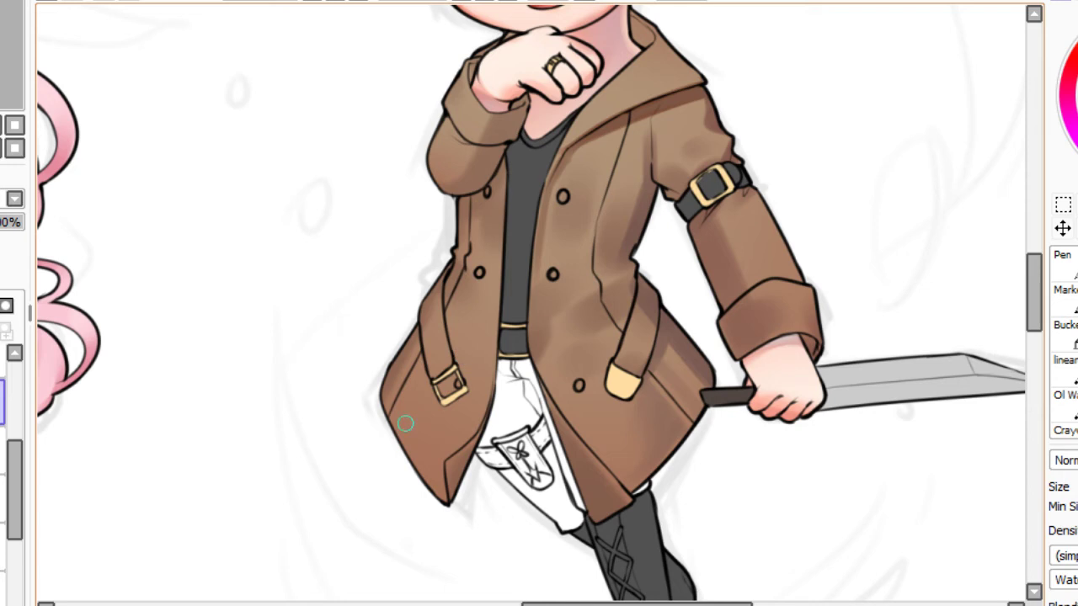
left_click_drag(405, 423, 426, 382)
left_click_drag(400, 420, 426, 465)
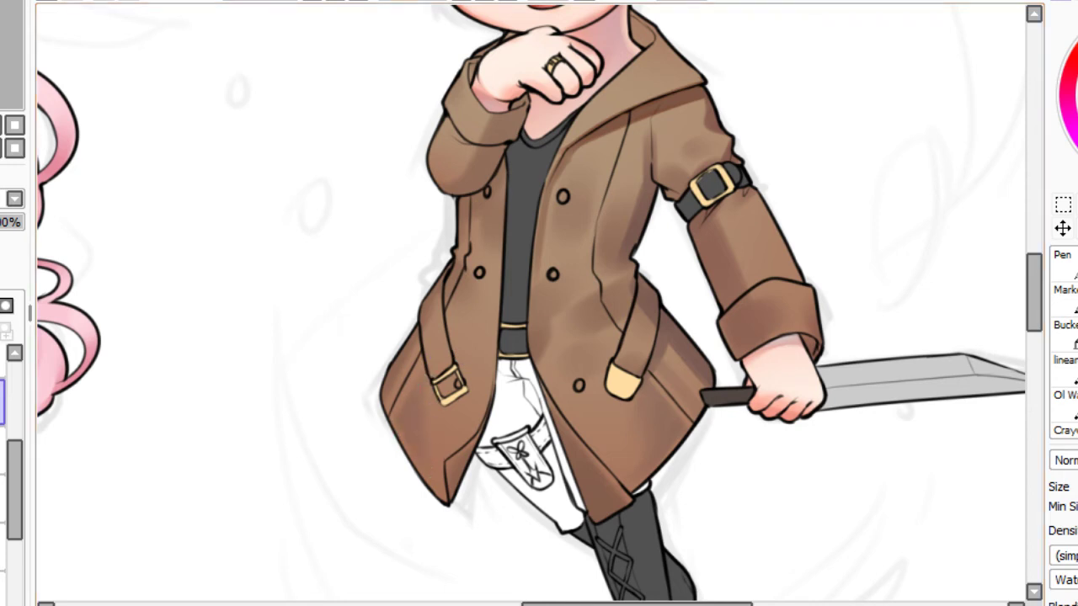
Shade the coat's waist below the button on the buckled side and darken the strap down to its buckle.
key("Home")
scroll(530, 303, "up", 3)
mouse_move(4, 55)
left_mouse_down()
mouse_move(19, 49)
mouse_move(13, 55)
left_mouse_up()
scroll(627, 289, "up", 2)
scroll(531, 299, "up", 1)
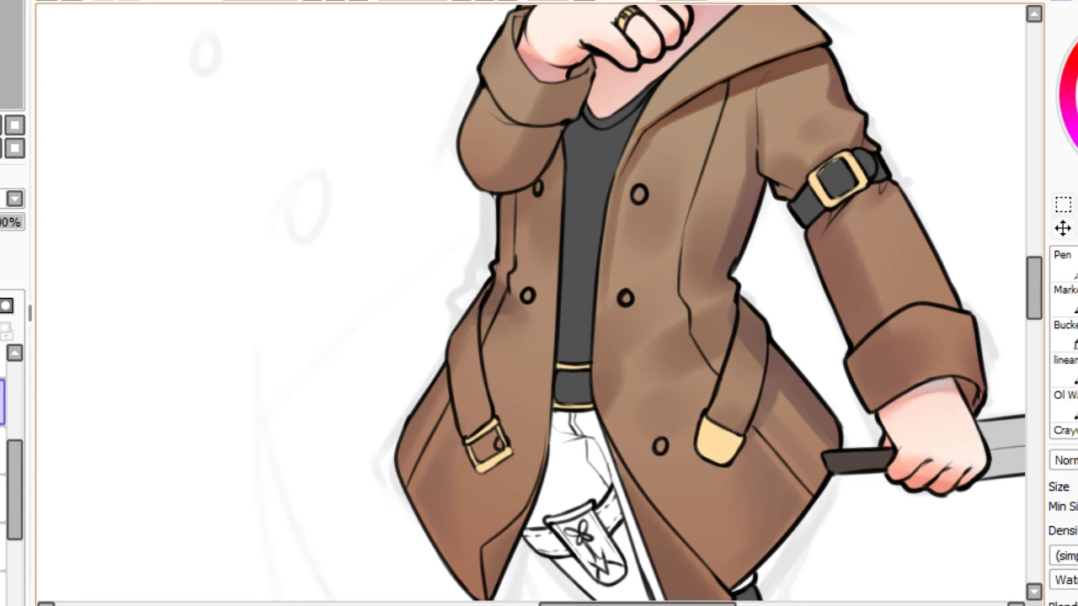
left_click_drag(519, 320, 523, 372)
key("ctrl+z")
left_click_drag(515, 315, 530, 375)
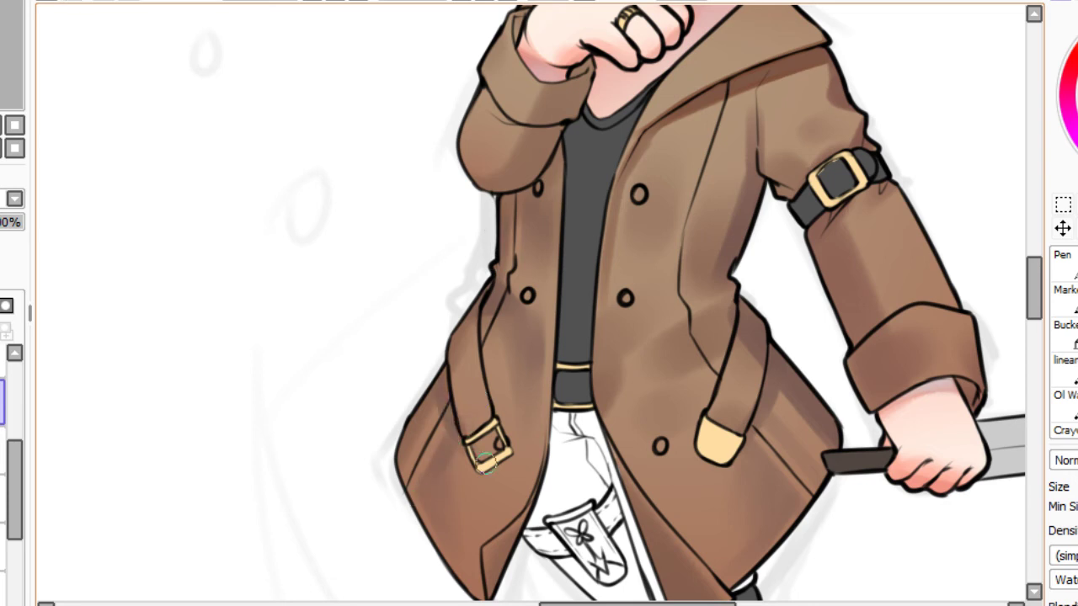
mouse_move(450, 366)
left_mouse_down()
mouse_move(465, 431)
mouse_move(497, 450)
left_mouse_up()
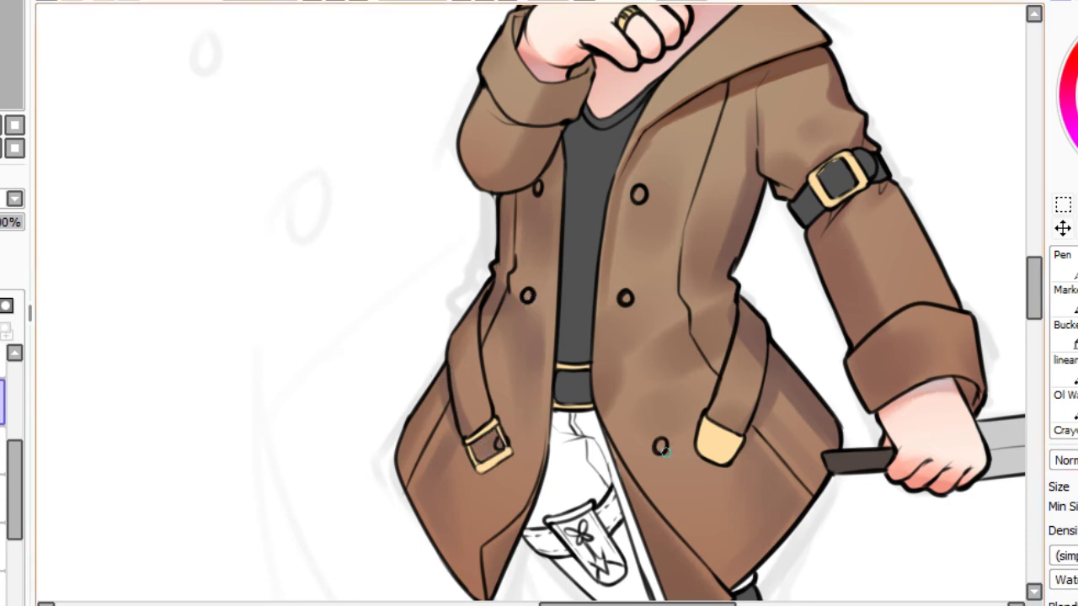
Paint small drop shadows beside the coat's front buttons.
mouse_move(666, 453)
left_mouse_down()
mouse_move(690, 434)
mouse_move(682, 436)
left_mouse_up()
key("ctrl+z")
left_click_drag(632, 295, 638, 303)
left_click(358, 1)
left_click(335, 1)
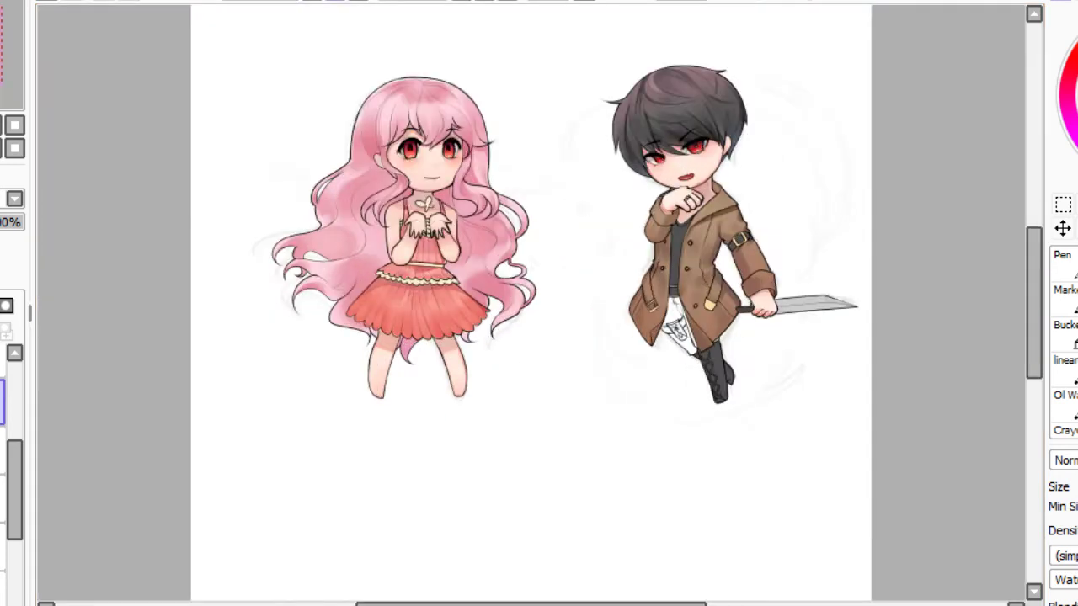
Refine the shadow beneath the coat's collar across the chest and sword-arm shoulder, using a smaller brush.
scroll(539, 303, "up", 4)
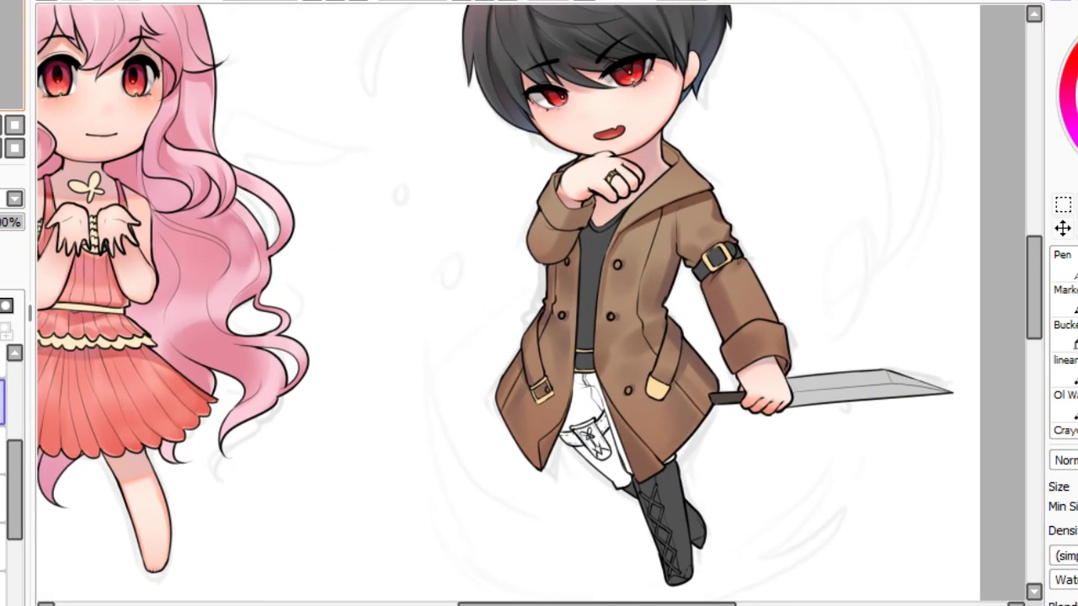
left_click_drag(539, 303, 490, 320)
scroll(529, 309, "up", 3)
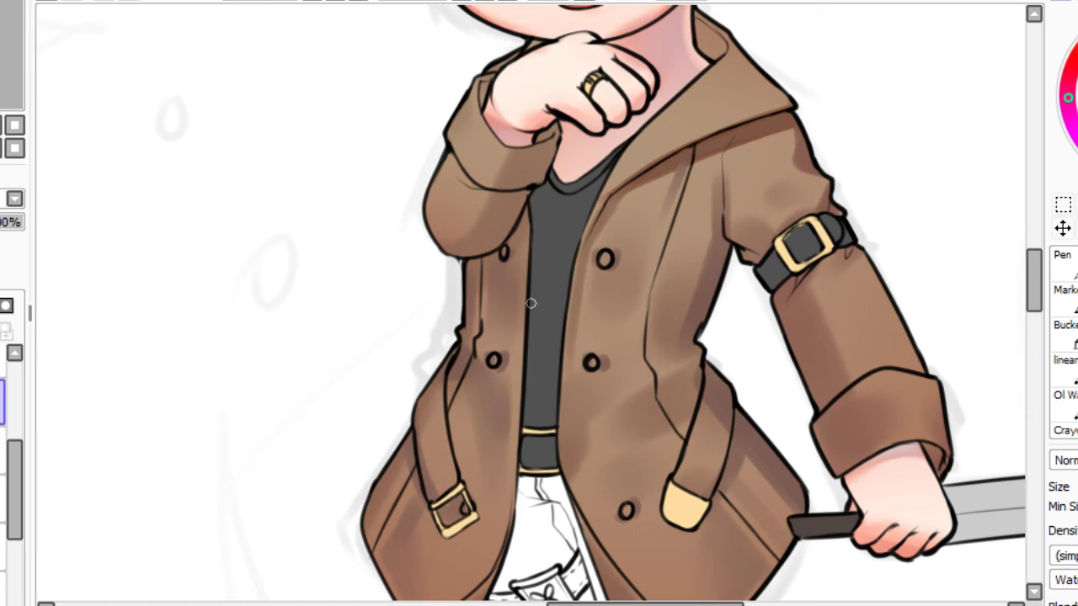
key("bracketleft")
key("bracketleft")
key("bracketleft")
key("bracketleft")
key("bracketleft")
key("bracketleft")
key("bracketleft")
key("bracketleft")
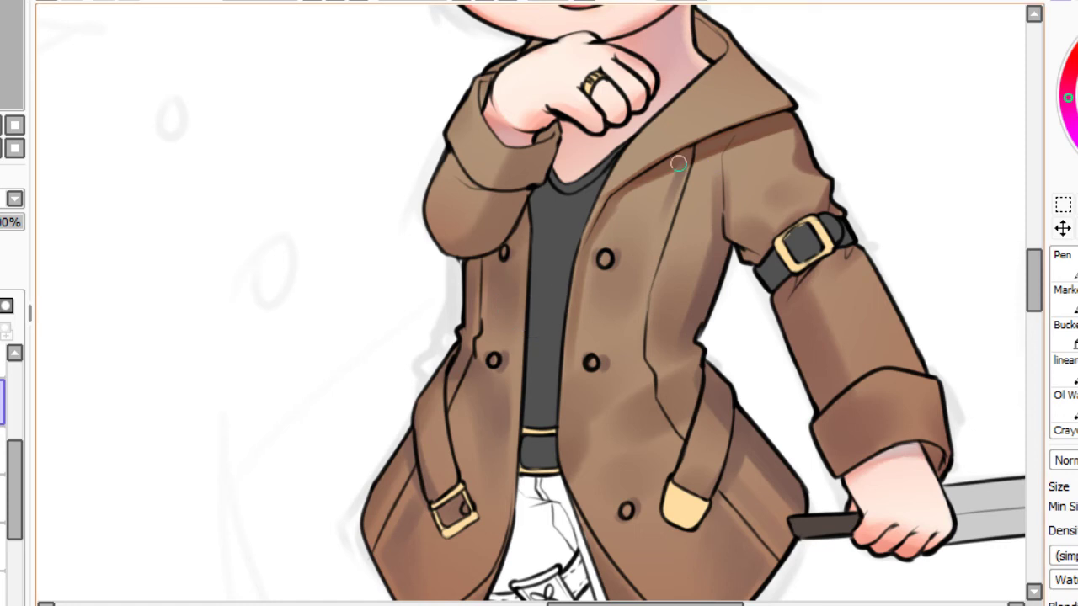
left_click_drag(644, 172, 824, 101)
left_click_drag(663, 167, 776, 120)
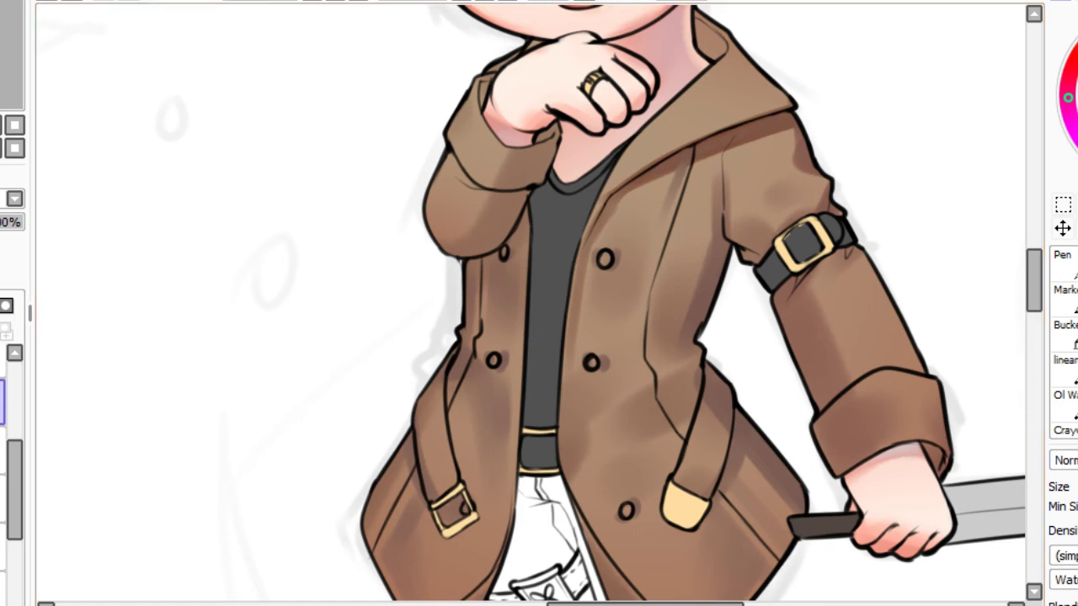
left_click_drag(679, 166, 799, 116)
key("ctrl+z")
left_click_drag(666, 169, 790, 118)
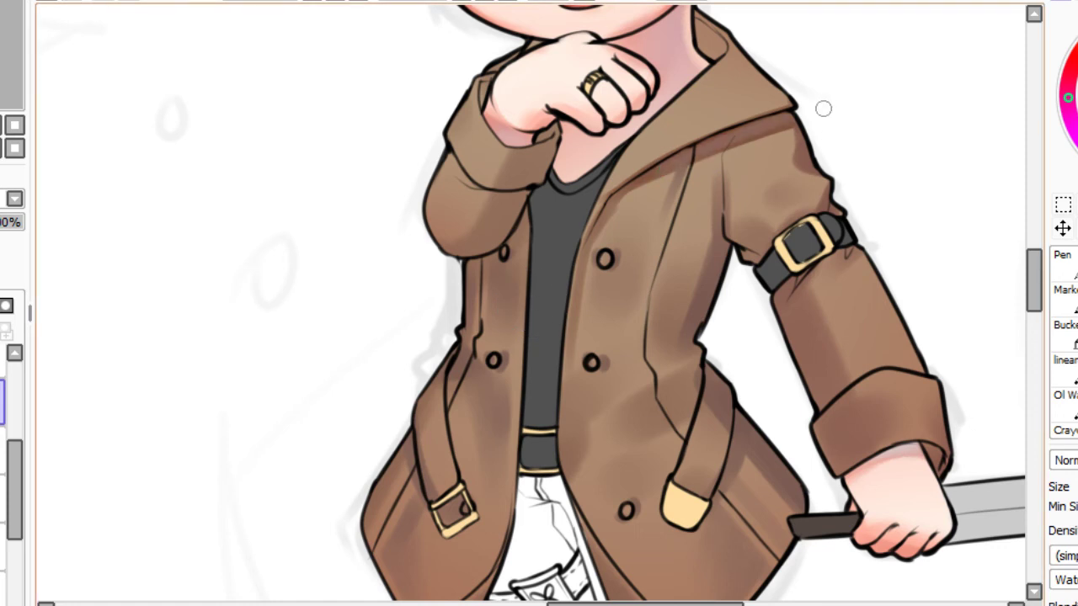
left_click_drag(690, 156, 778, 109)
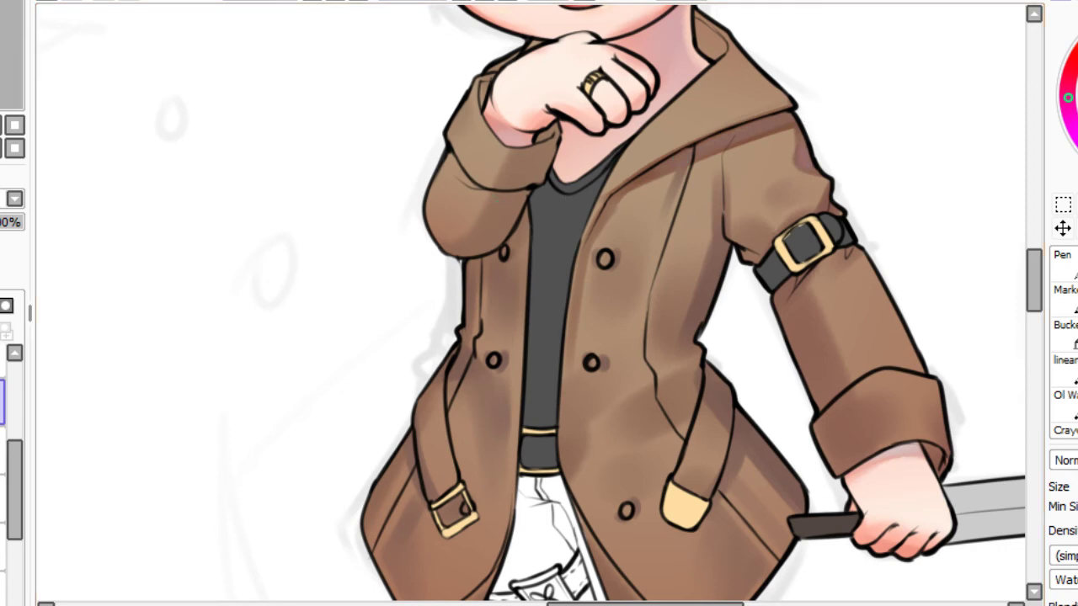
Deepen the brown shading on the sleeve and folded cuff of the arm raised to the chin.
key("alt")
left_click_drag(464, 263, 547, 131)
left_click_drag(470, 264, 552, 149)
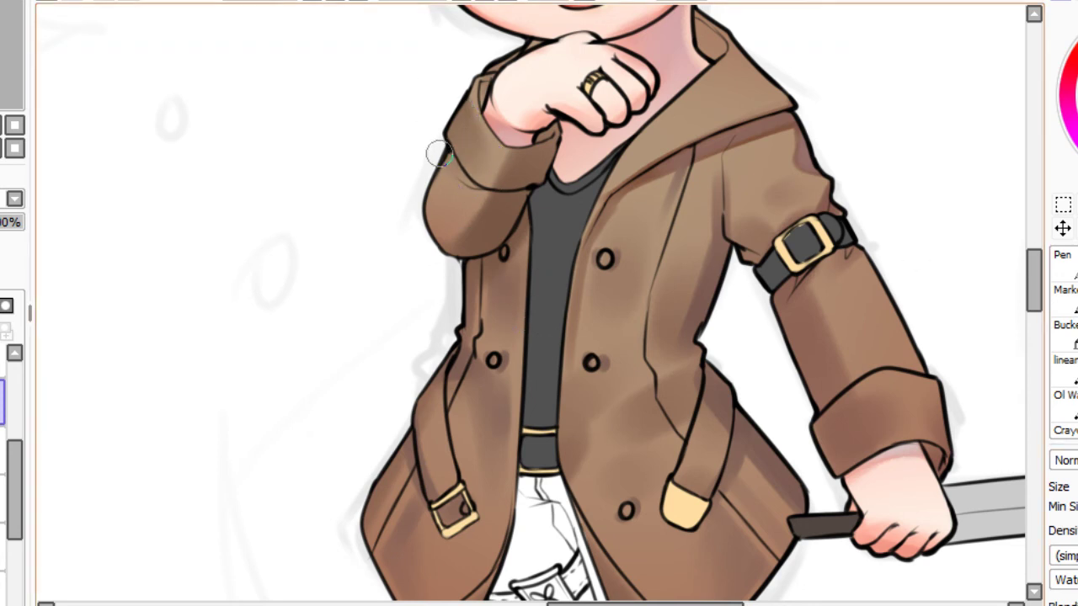
left_click_drag(439, 154, 496, 189)
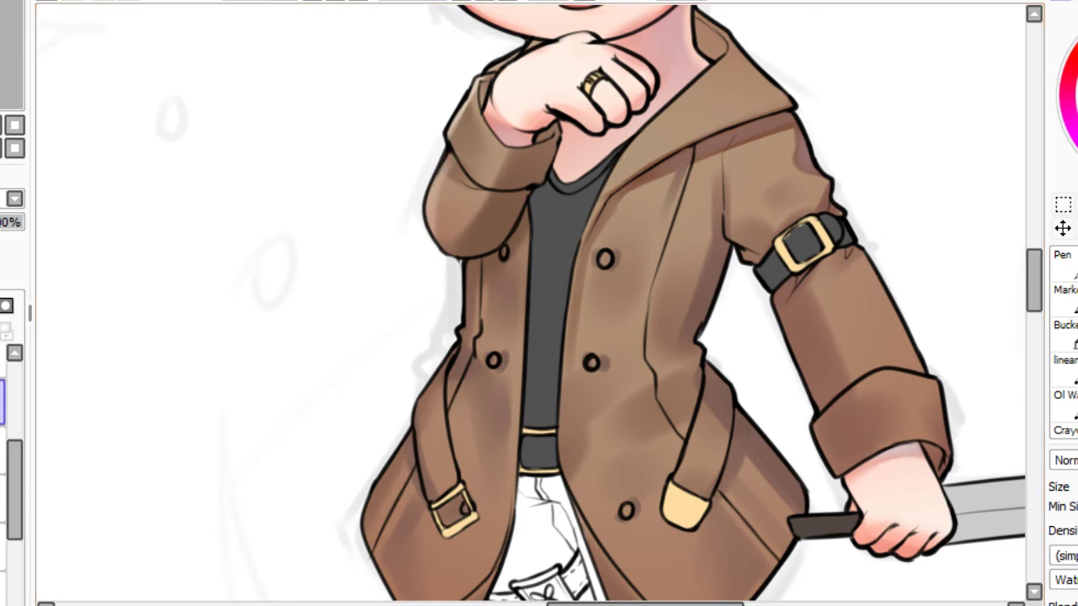
Tint the underside of the raised arm's sleeve with a soft greyish blue.
left_click_drag(525, 174, 507, 194)
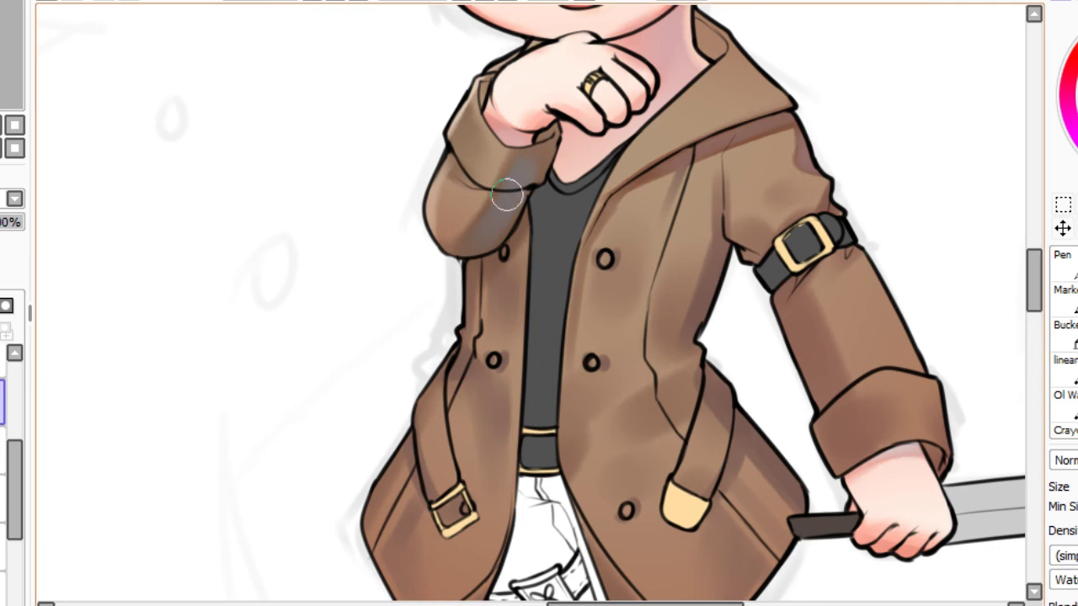
key("ctrl+z")
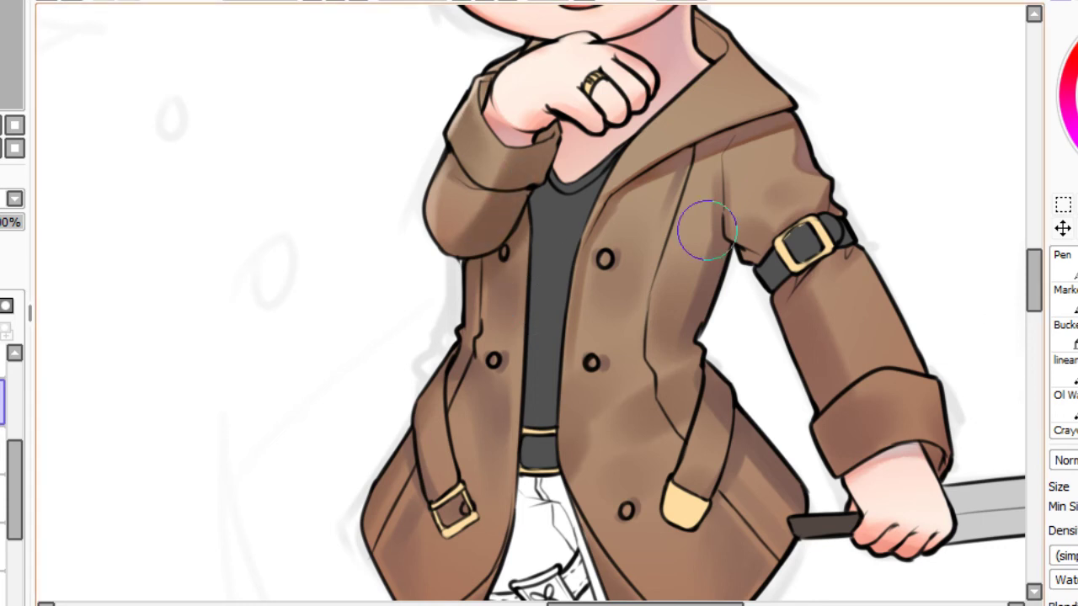
left_click_drag(485, 249, 517, 204)
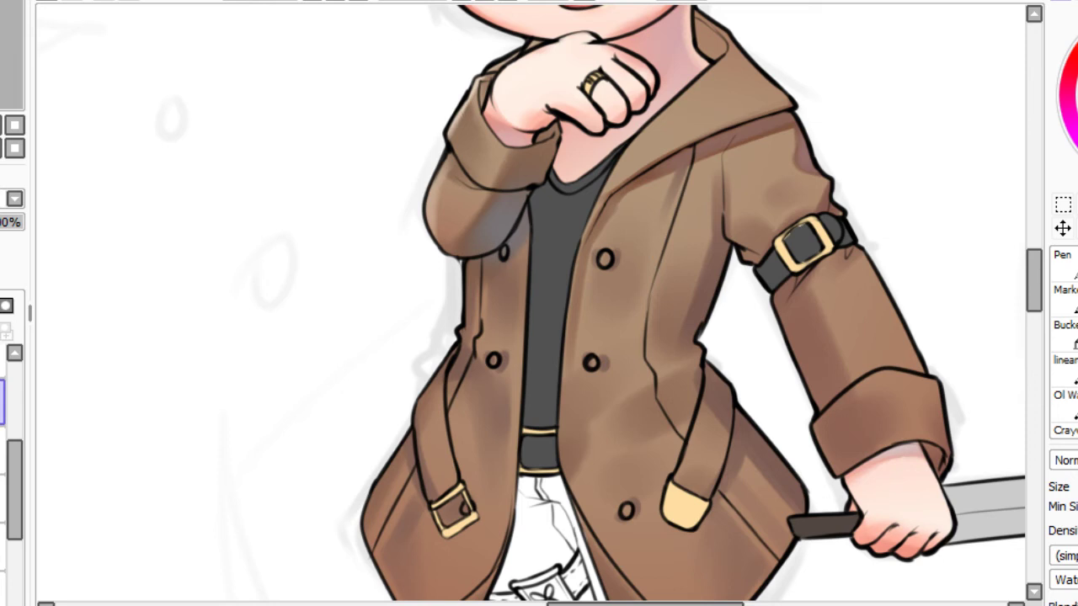
key("ctrl+z")
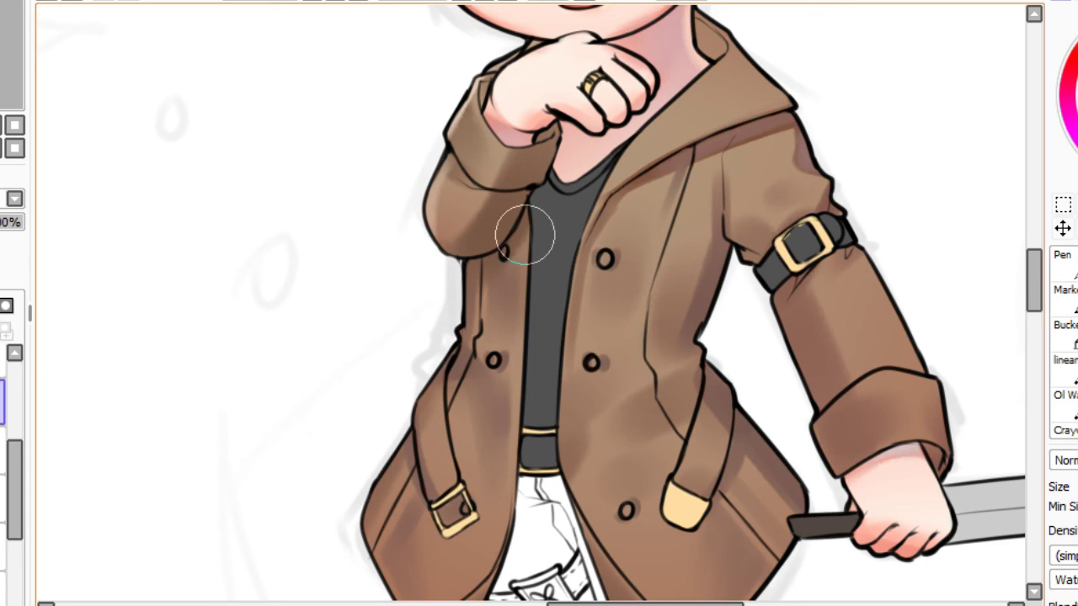
mouse_move(480, 258)
left_mouse_down()
mouse_move(536, 171)
mouse_move(477, 262)
left_mouse_up()
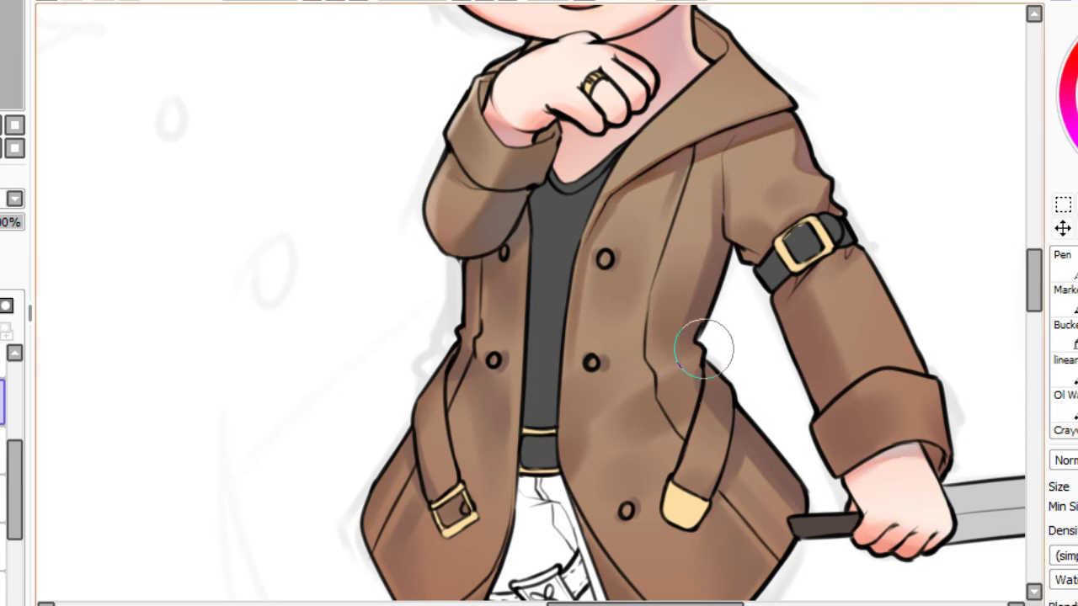
Add bluish reflected shading along the coat's waist edge, the skirt's outer edge and the sword sleeve's inner edge.
left_click_drag(728, 282, 718, 340)
left_click_drag(729, 277, 702, 344)
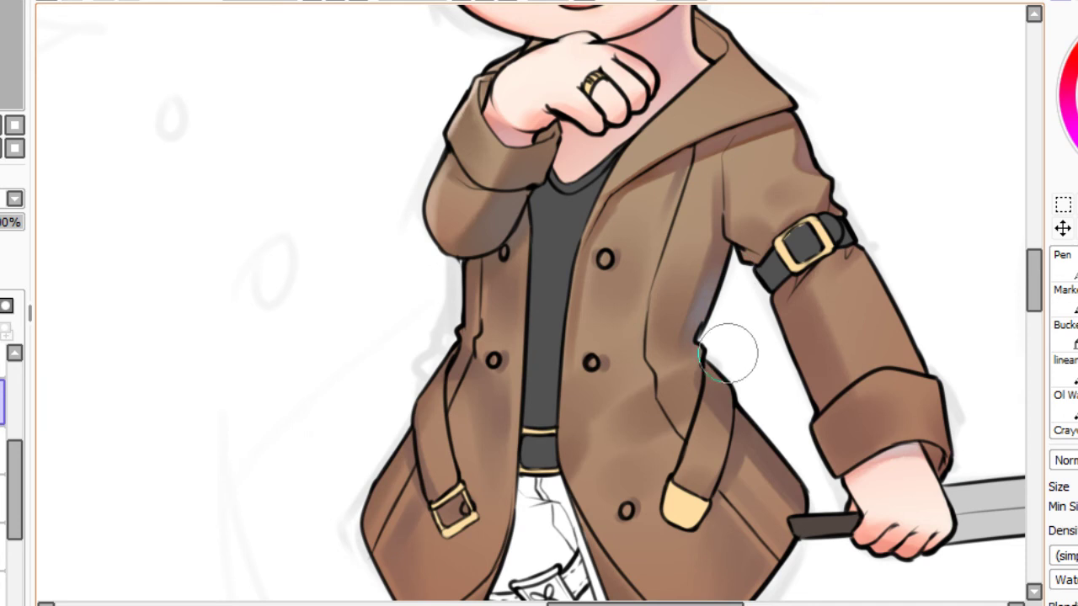
left_click_drag(729, 388, 811, 501)
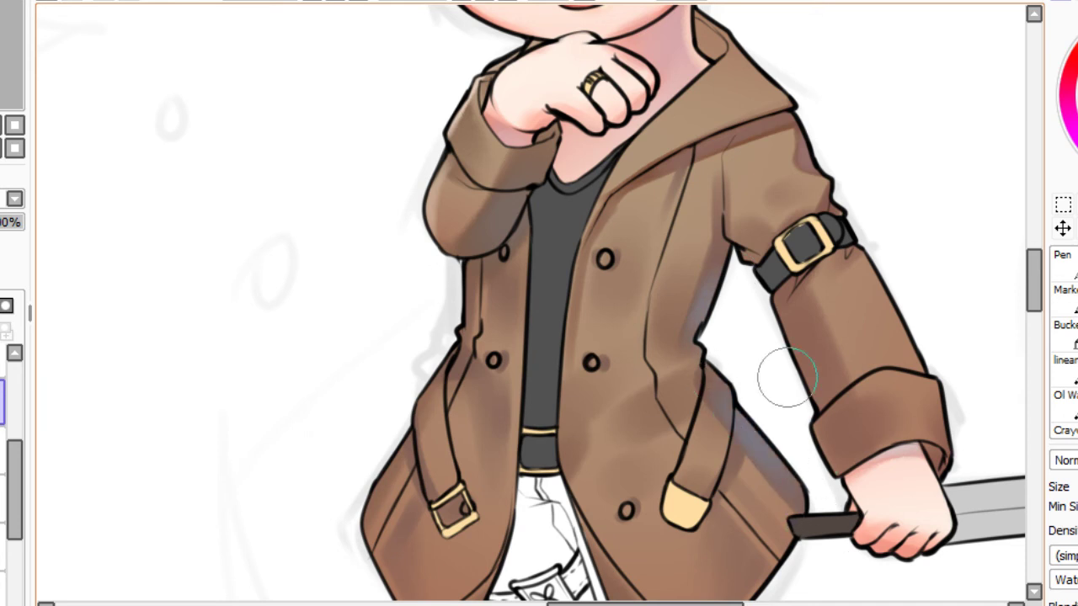
left_click_drag(784, 321, 856, 435)
mouse_move(790, 306)
left_mouse_down()
mouse_move(834, 430)
mouse_move(822, 445)
left_mouse_up()
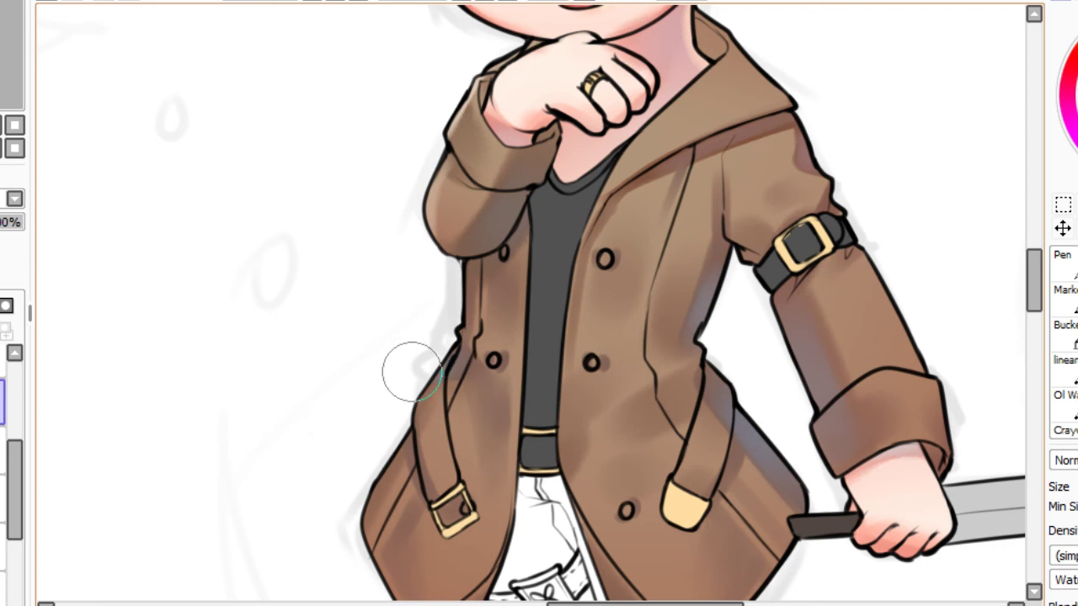
key("Home")
scroll(141, 35, "up", 4)
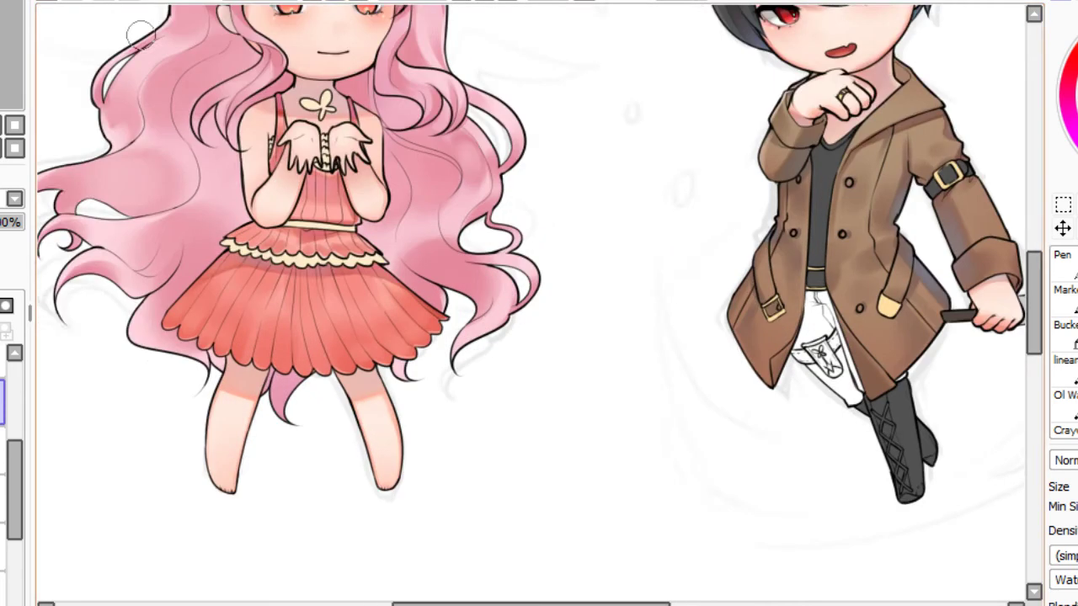
left_click_drag(140, 36, 0, 168)
left_click_drag(2, 51, 5, 50)
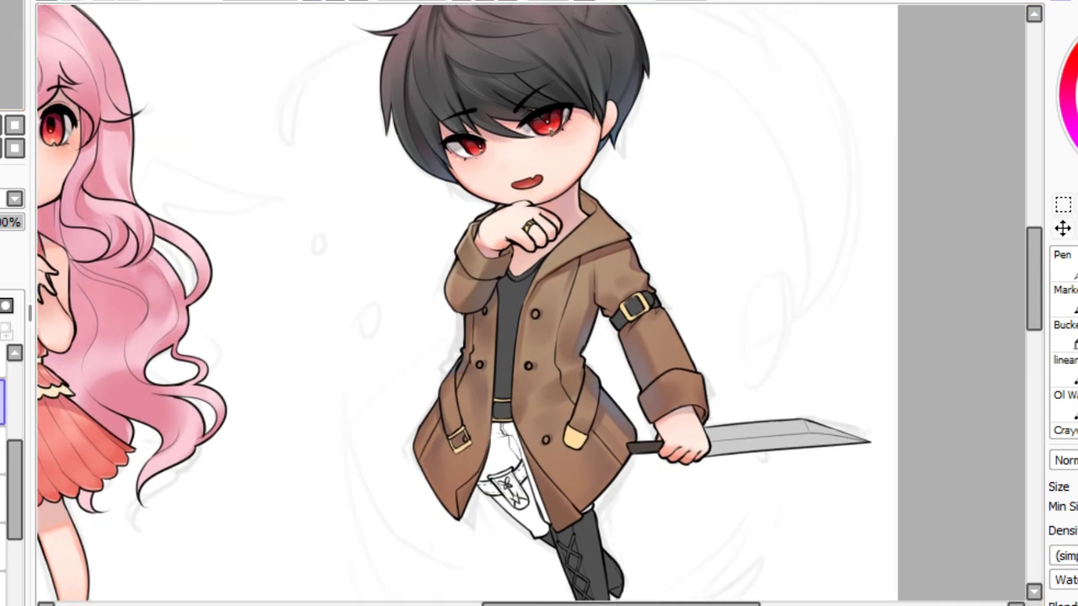
key("Page_Up")
key("Page_Up")
left_click_drag(94, 29, 28, 197)
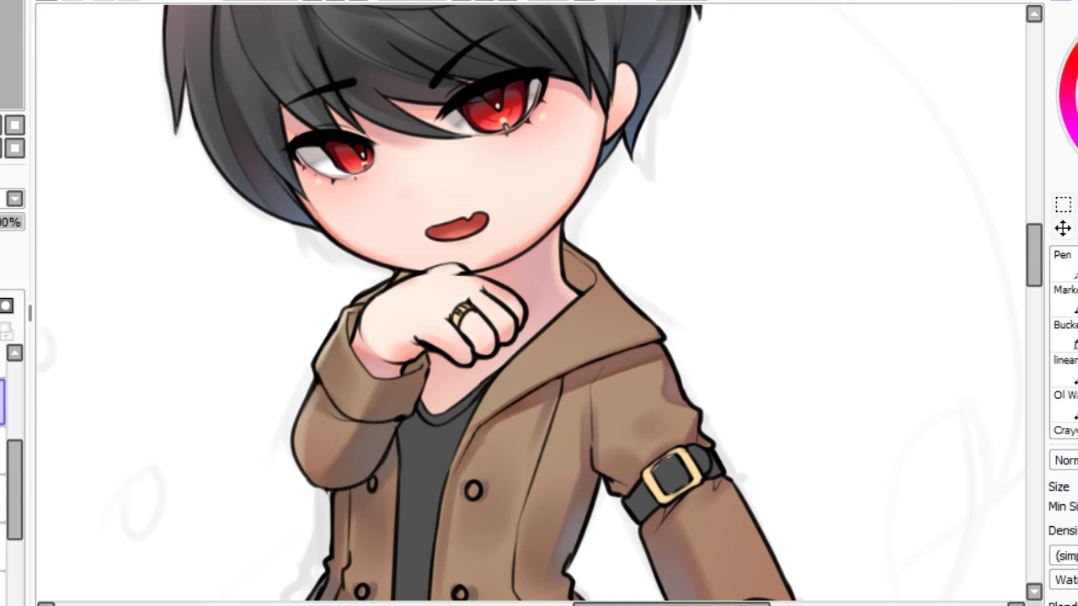
Brighten the coat's wide collar with a sampled lighter tan, refining its edges toward the tip with a smaller brush.
key("alt")
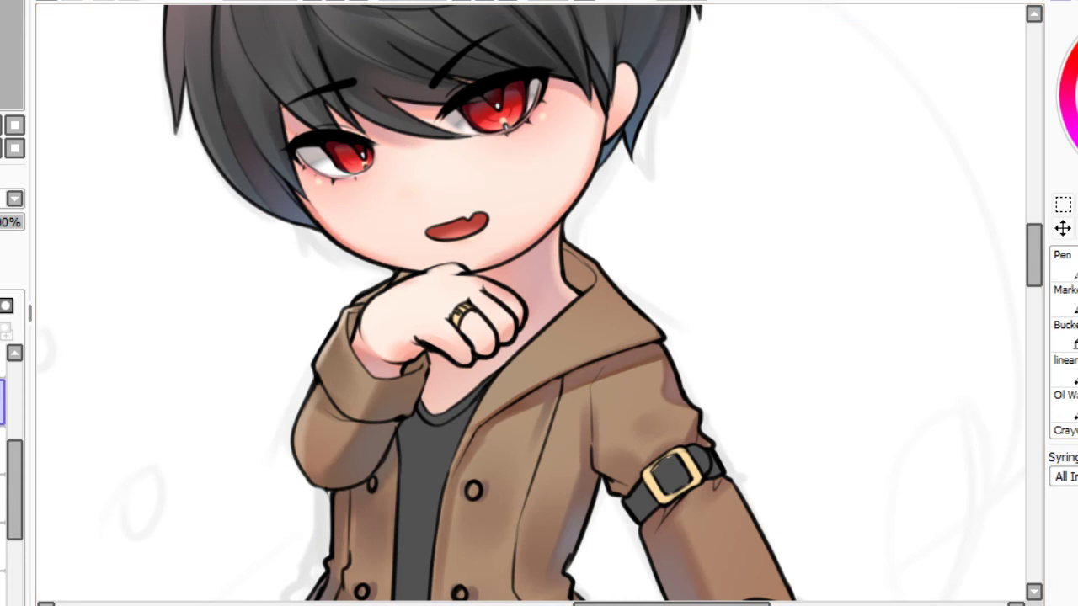
left_click_drag(569, 338, 488, 380)
left_click_drag(601, 331, 520, 368)
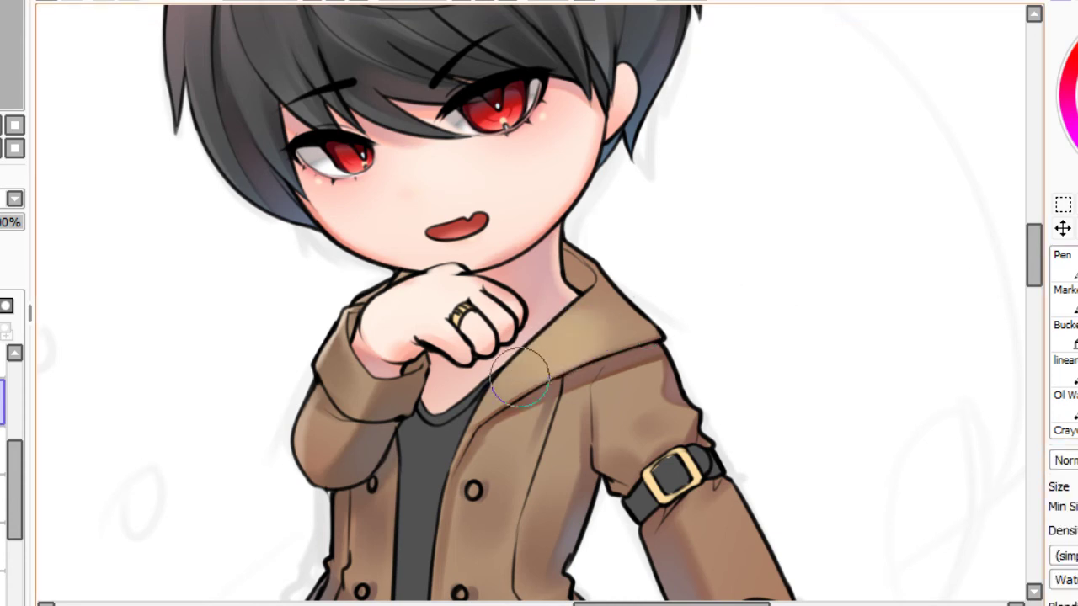
key("bracketleft")
key("bracketleft")
key("bracketleft")
key("bracketleft")
key("bracketleft")
key("bracketleft")
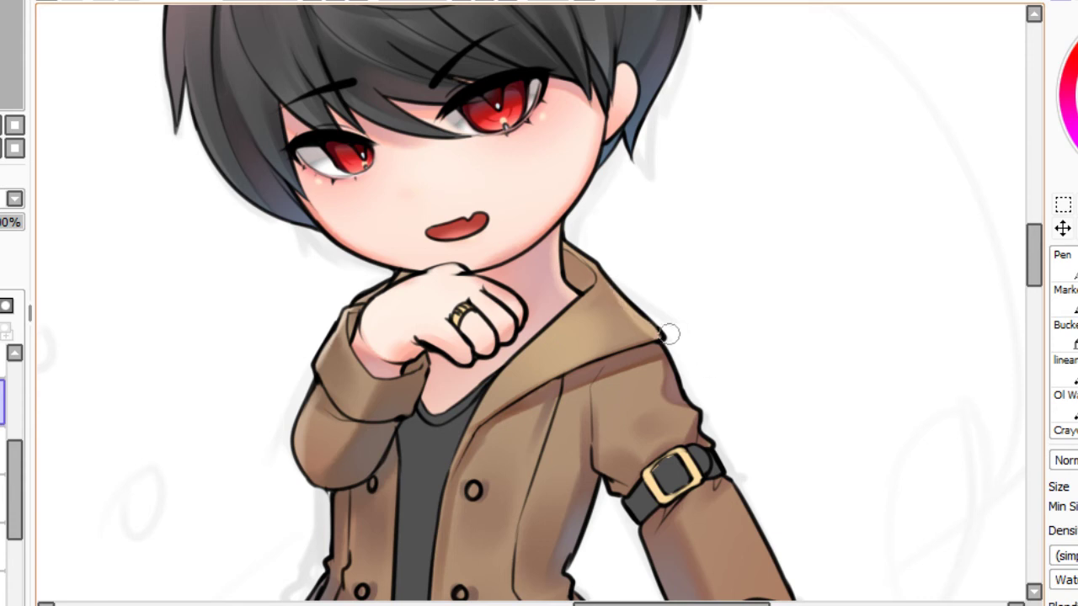
Shade the inner side of the coat's collar behind the neck with a reddish brown.
left_click(5, 74)
left_click_drag(5, 74, 2, 74)
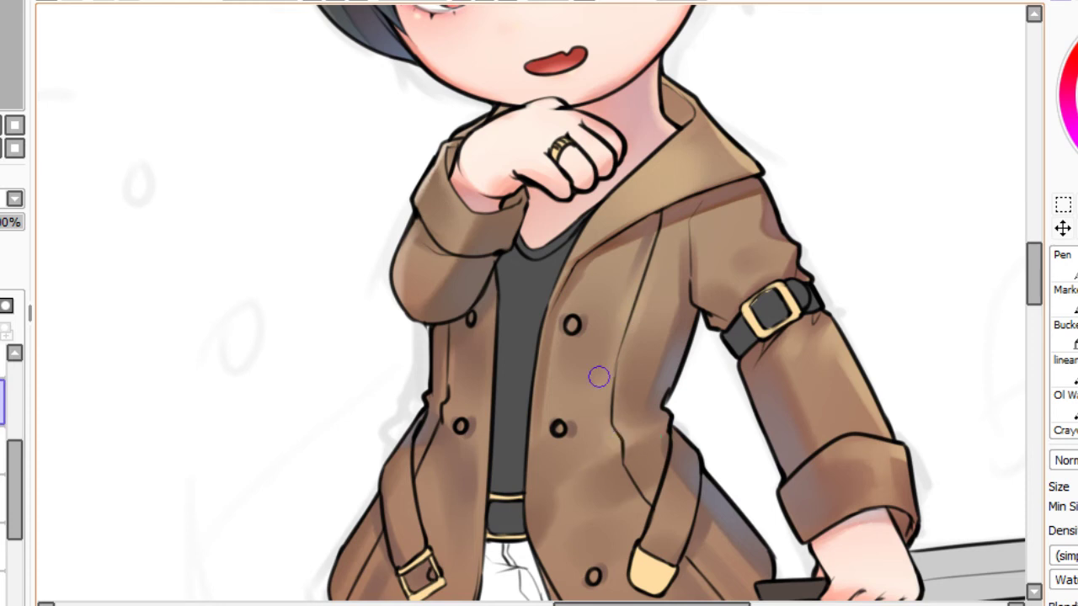
scroll(211, 31, "down", 3)
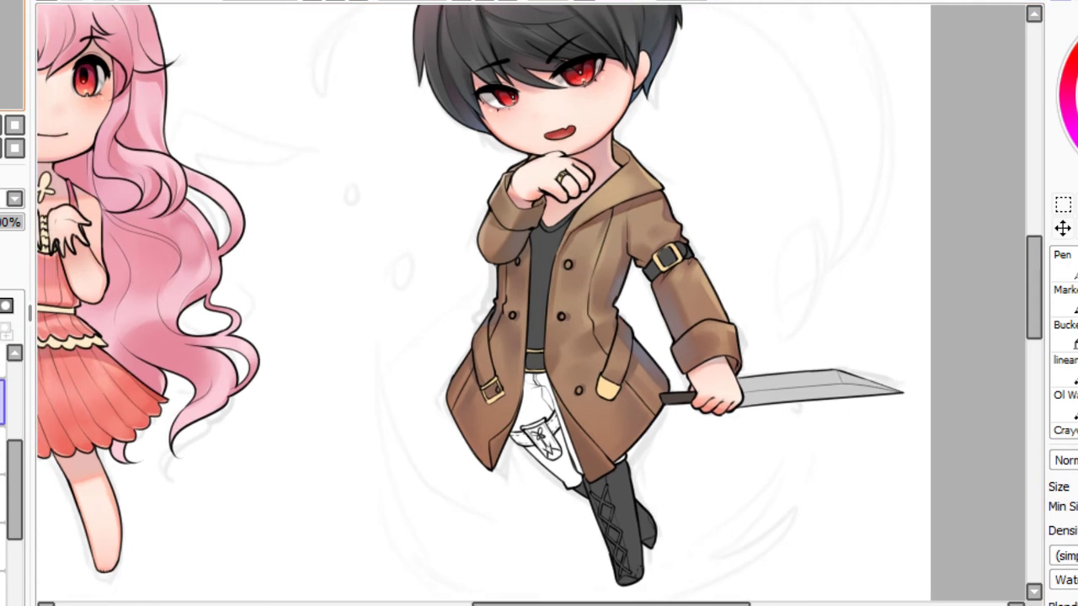
left_click_drag(0, 52, 3, 49)
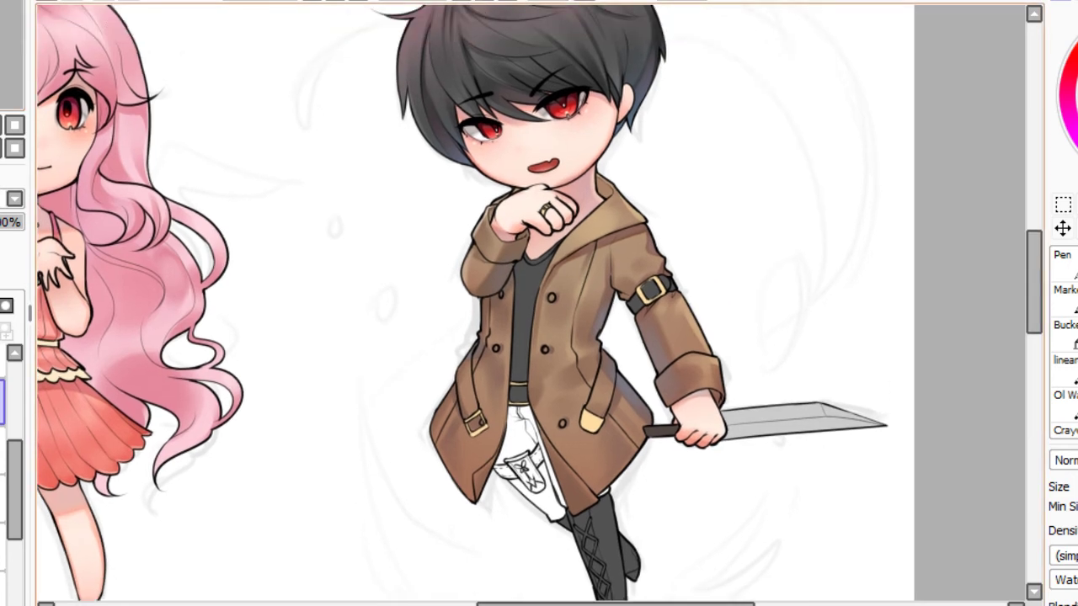
left_click(1, 124)
left_click(1, 124)
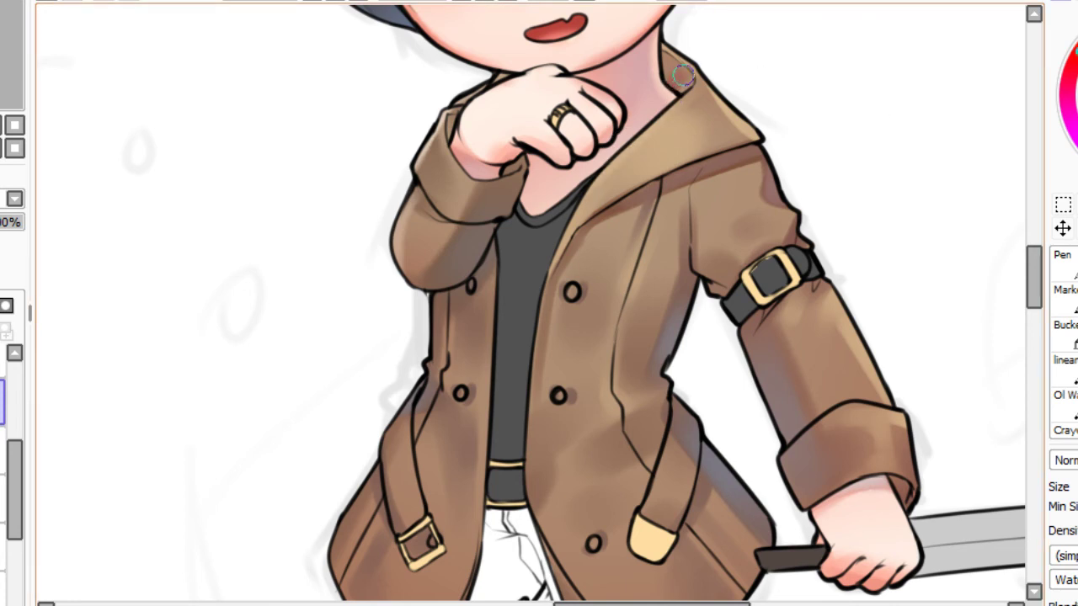
left_click_drag(663, 57, 690, 85)
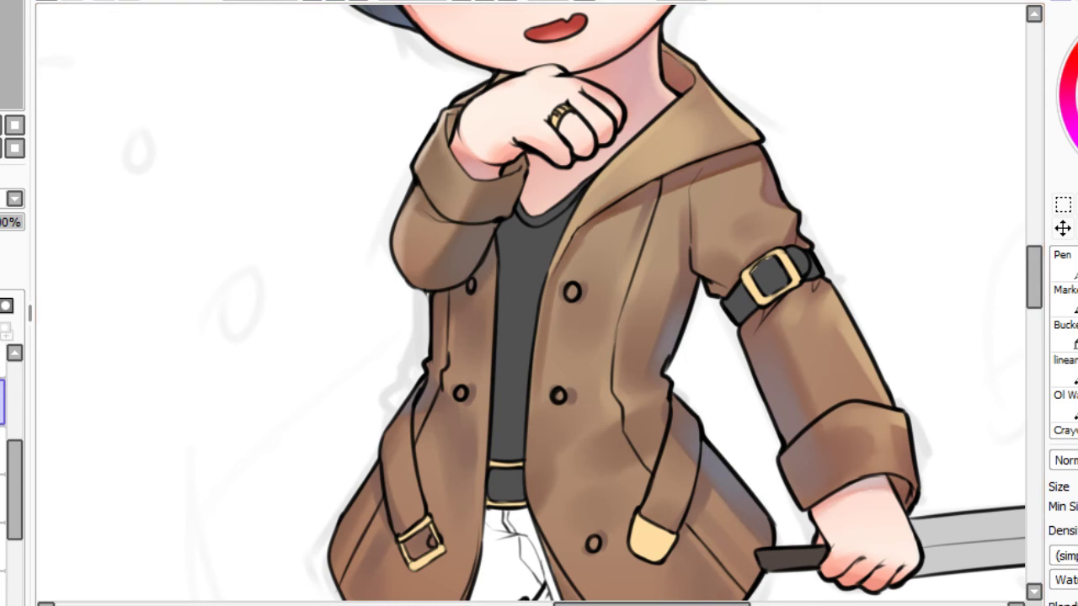
mouse_move(660, 67)
left_mouse_down()
mouse_move(678, 93)
mouse_move(702, 91)
left_mouse_up()
Blend soft bluish tints into the coat front around waist level, redoing the first stroke below the middle button.
key("ctrl+0")
key("Page_Up")
key("Page_Up")
key("Page_Up")
left_click_drag(674, 303, 455, 325)
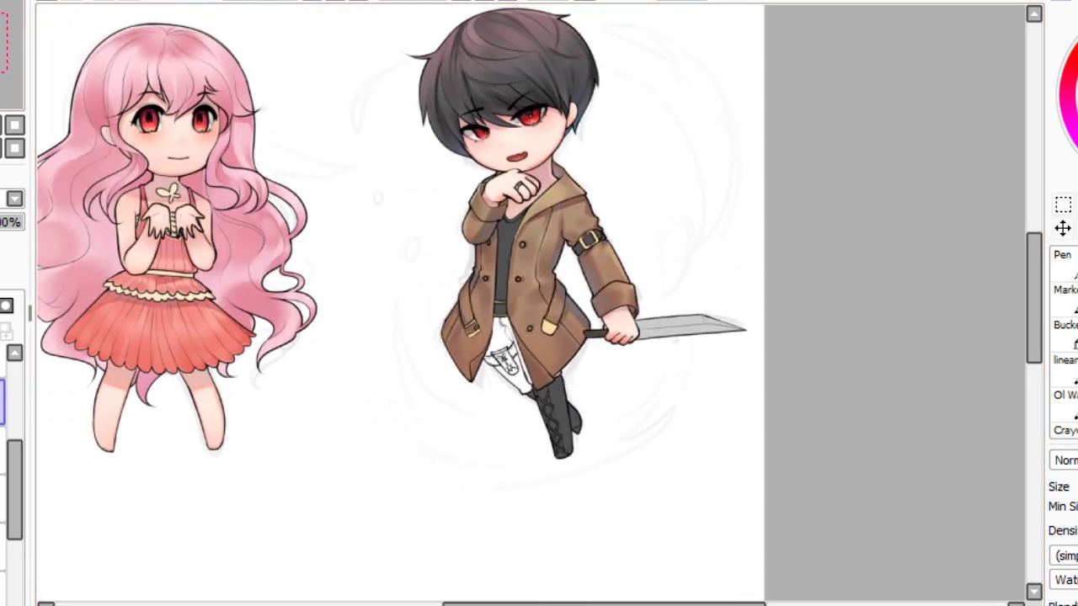
scroll(539, 303, "up", 5)
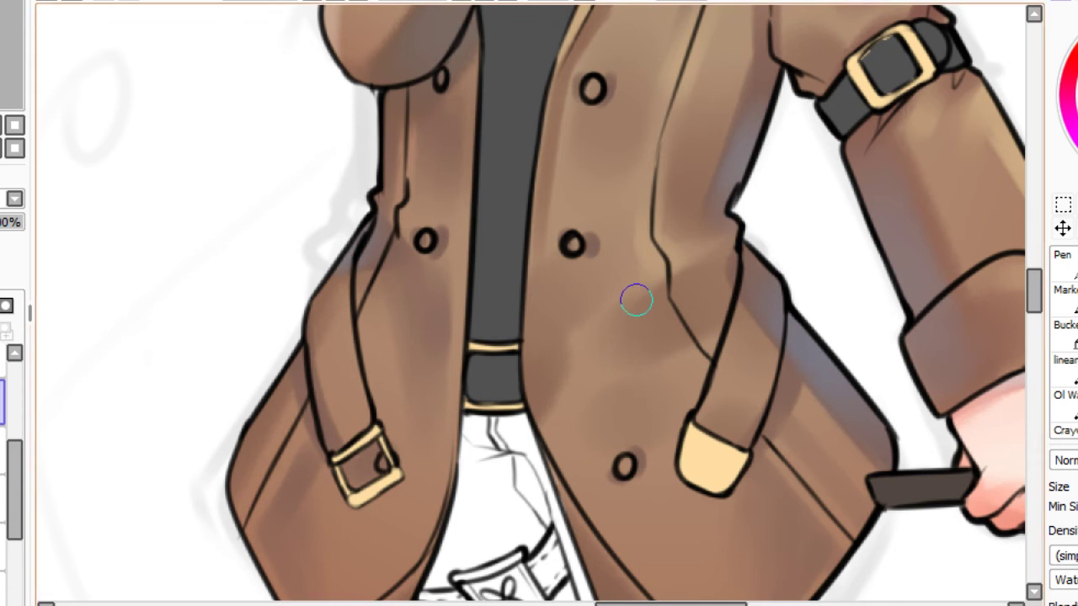
left_click_drag(635, 314, 717, 285)
key("[")
key("[")
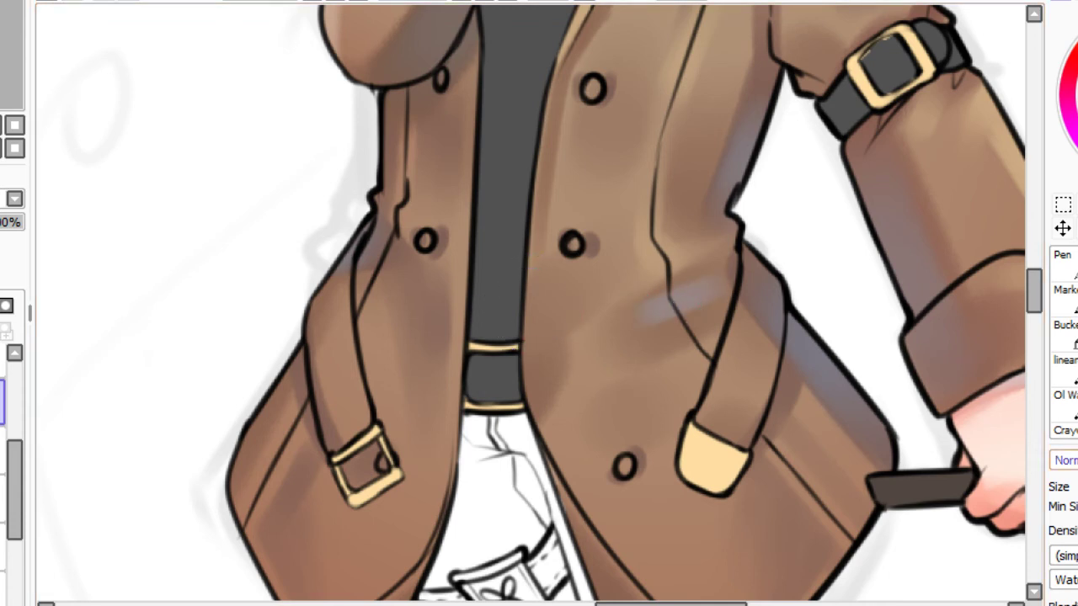
key("ctrl+z")
mouse_move(644, 328)
left_mouse_down()
mouse_move(699, 314)
mouse_move(677, 328)
left_mouse_up()
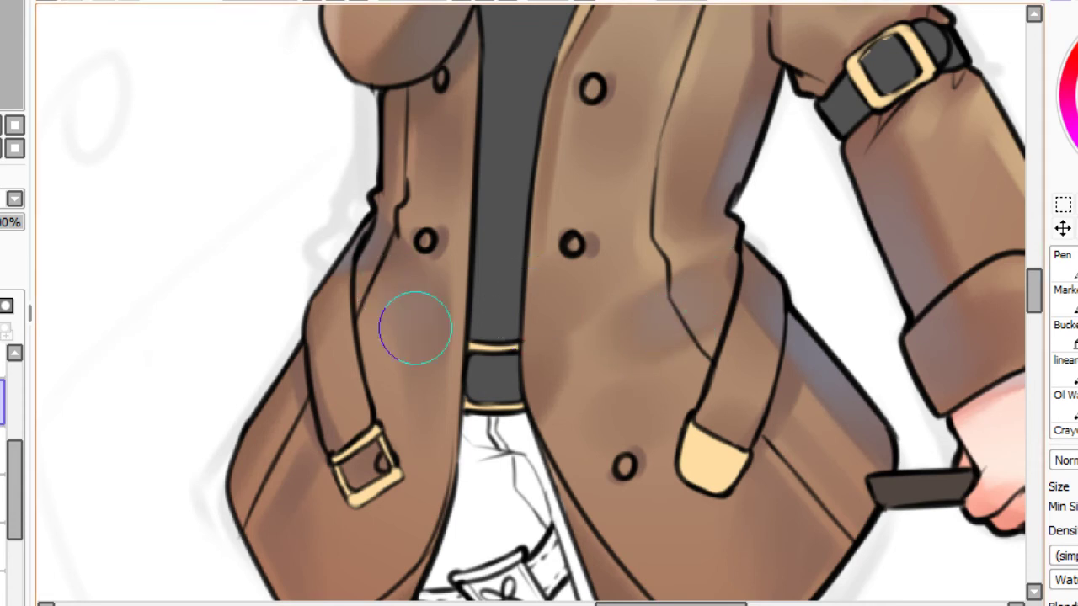
Examine the coat's shading alongside the girl in the whole illustration at several zoom levels.
key("ctrl+0")
key("Page_Up")
key("Page_Up")
key("Page_Down")
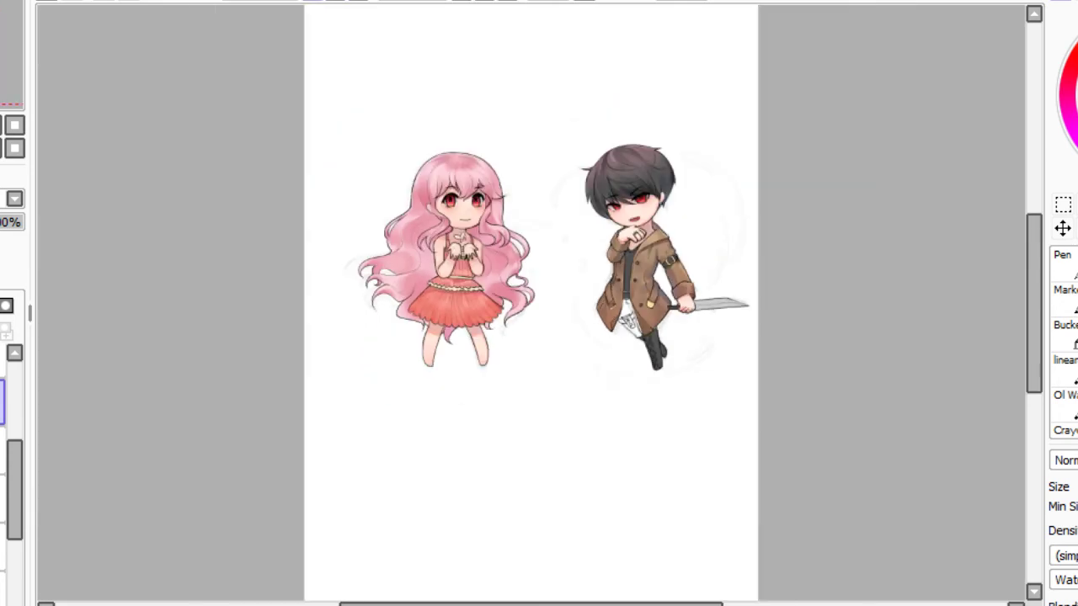
key("Page_Up")
scroll(539, 303, "up", 2)
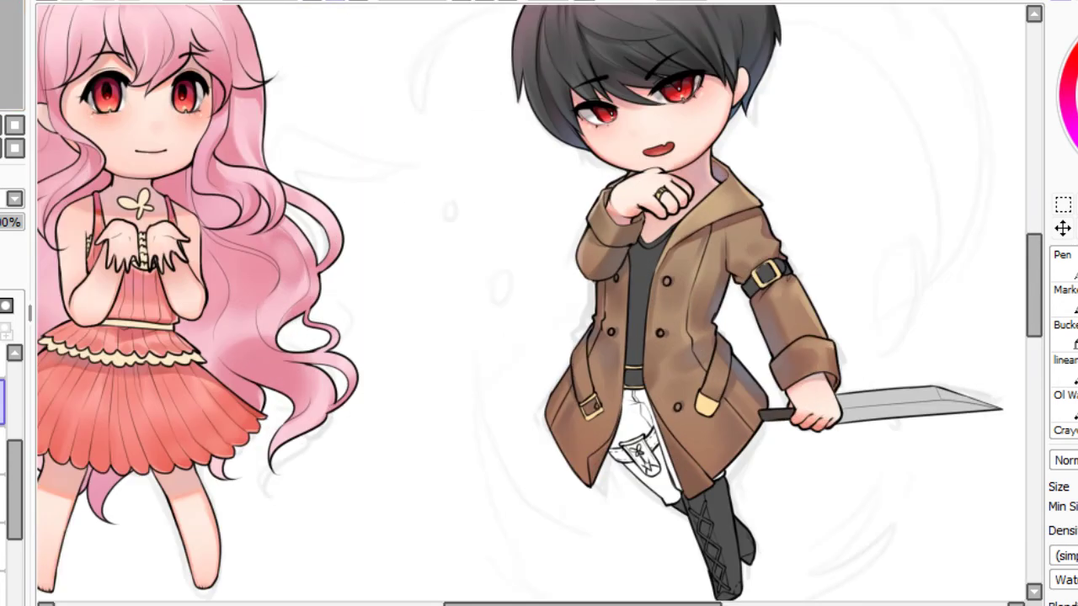
key("Right")
key("Right")
key("Right")
key("Right")
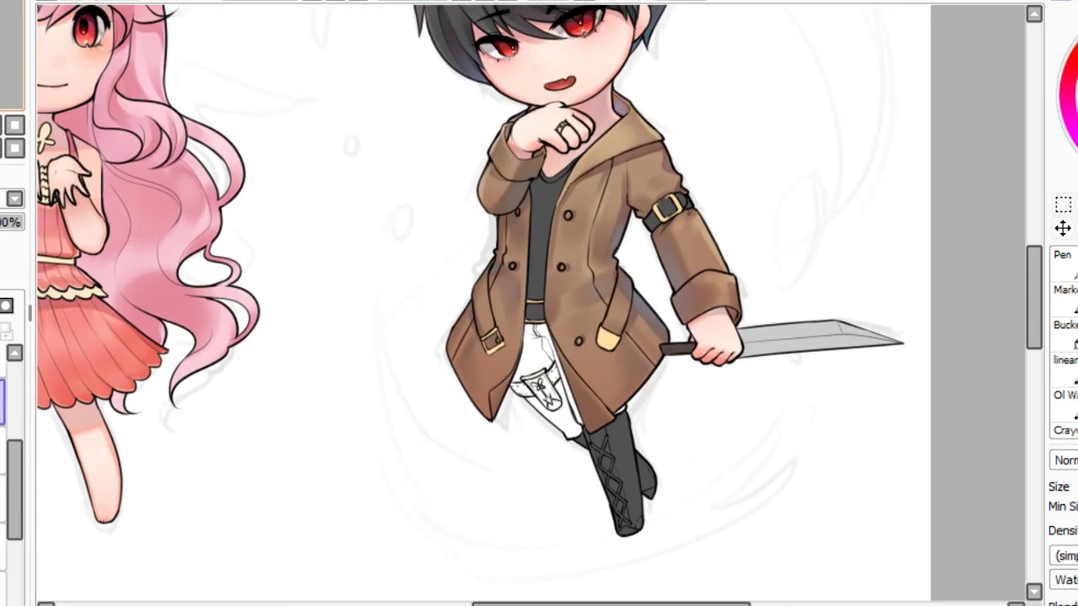
scroll(539, 303, "down", 2)
scroll(539, 303, "up", 1)
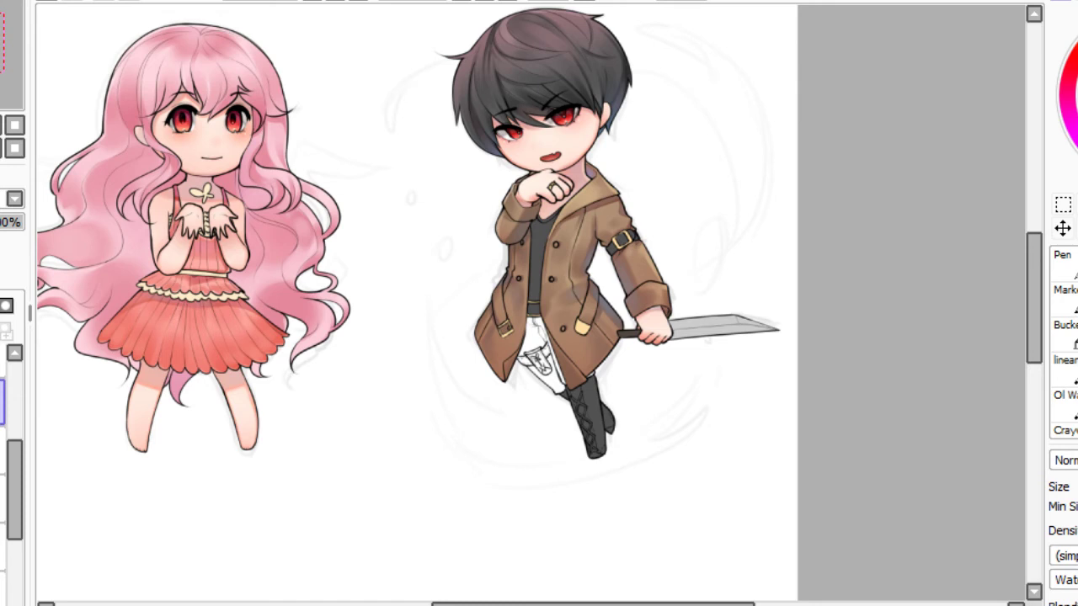
Paint a soft light highlight across the gold-tipped strap on the coat's sword side, using a smaller brush.
scroll(539, 303, "up", 2)
scroll(538, 303, "up", 1)
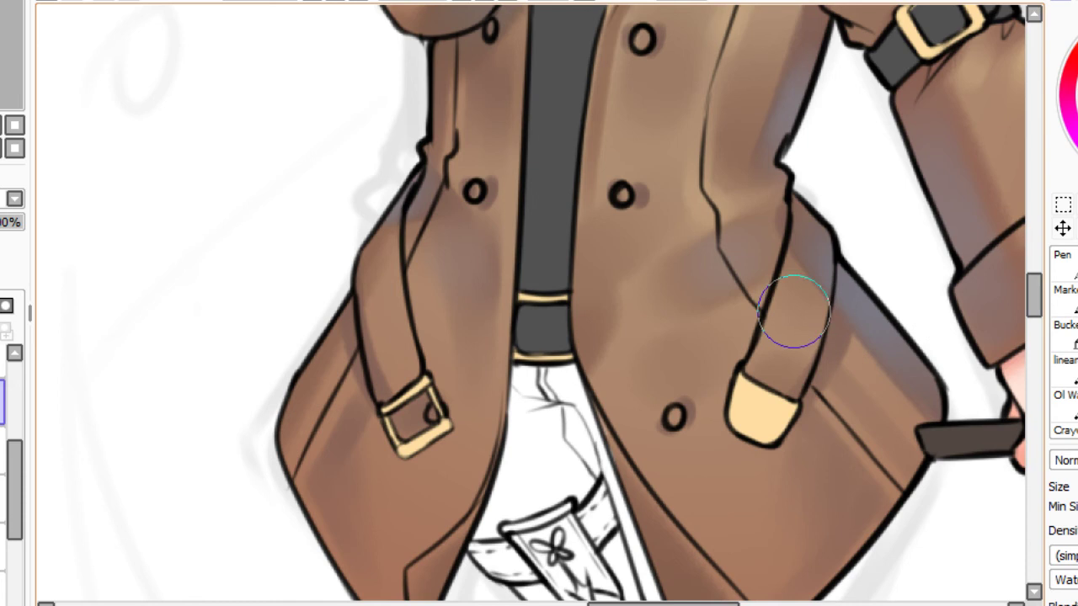
key("bracketleft")
key("bracketleft")
key("bracketleft")
key("bracketleft")
key("bracketleft")
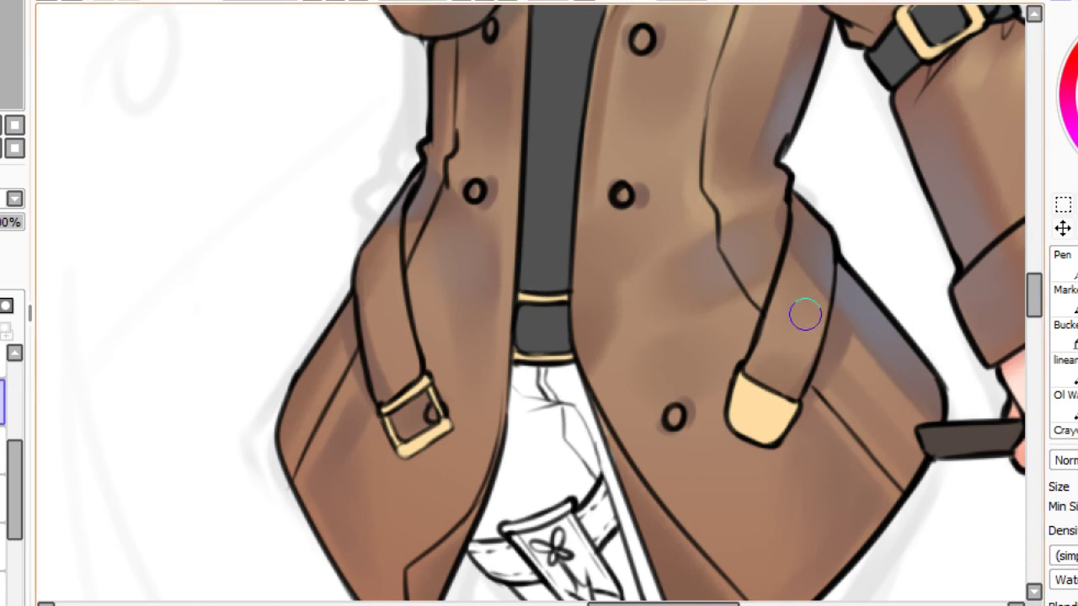
left_click_drag(805, 314, 797, 323)
key("ctrl+z")
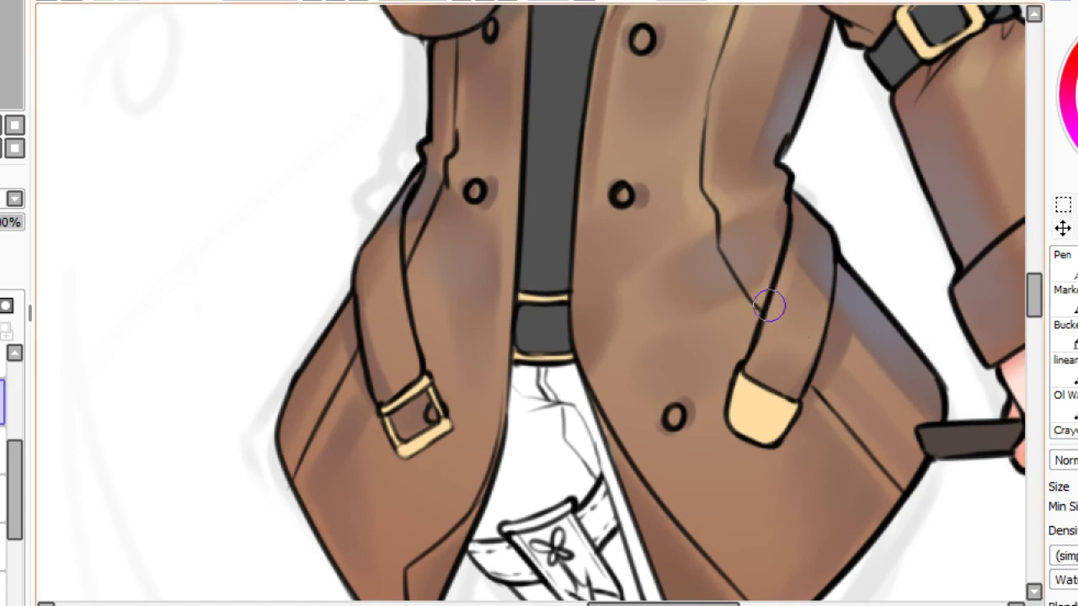
left_click_drag(781, 308, 815, 331)
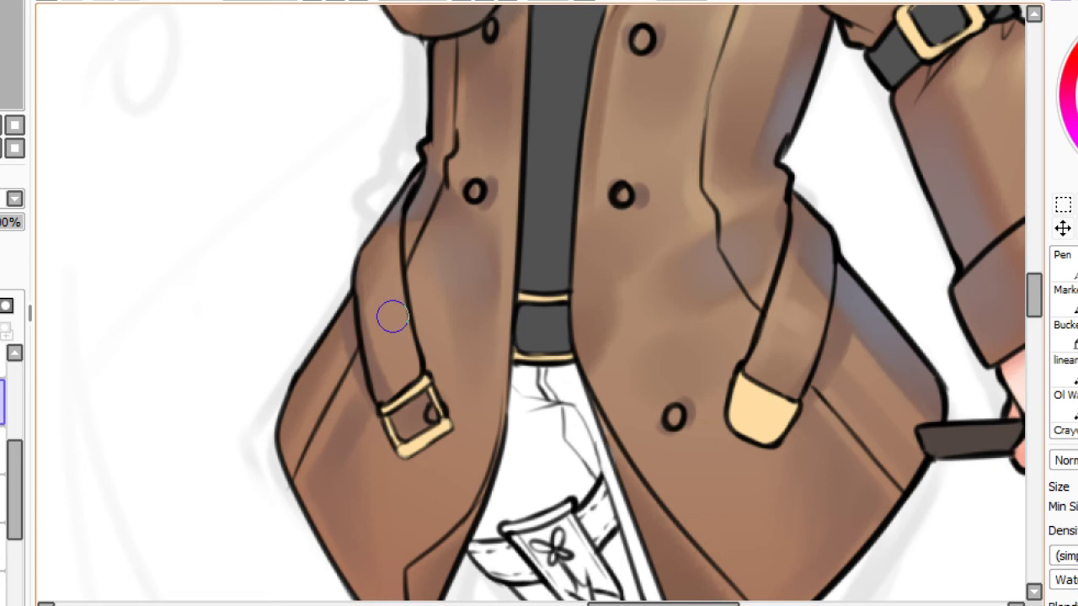
Add a matching soft highlight to the buckled strap and refine the gold-tipped strap with a sampled brown.
left_click_drag(399, 311, 362, 331)
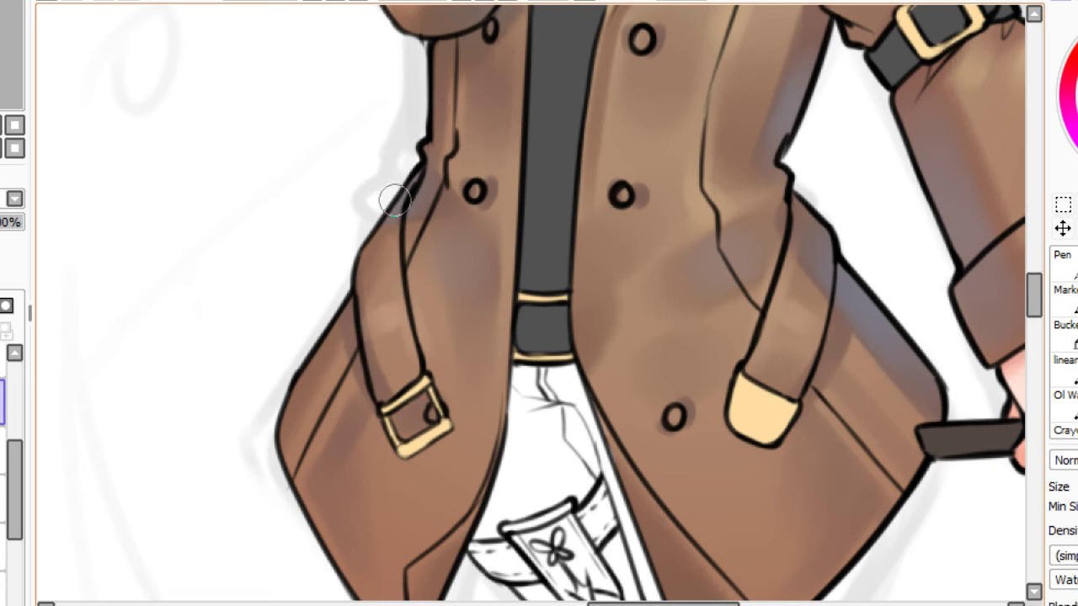
key("alt")
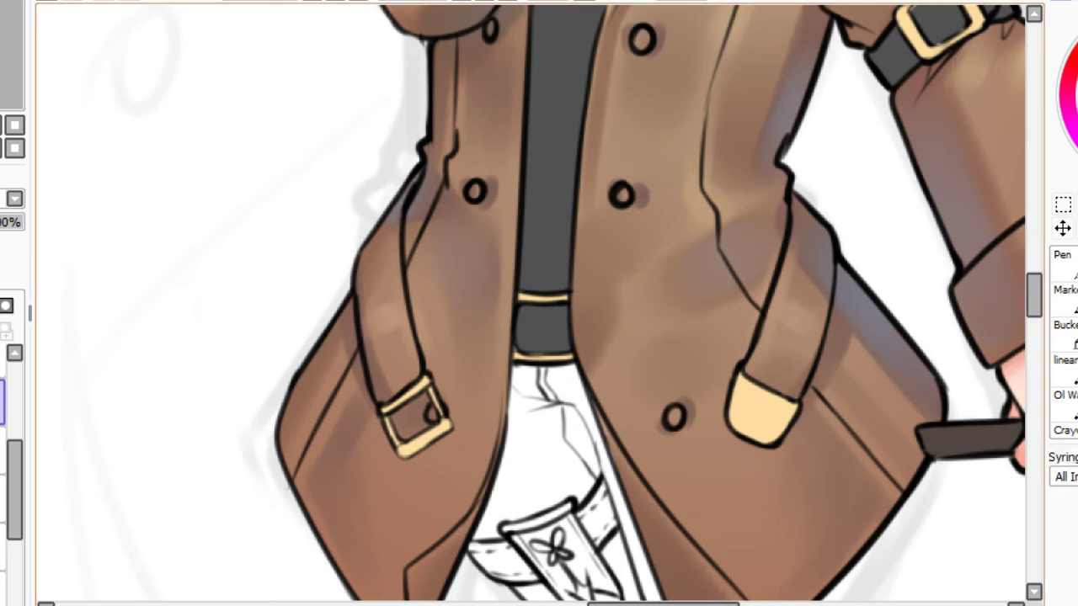
mouse_move(775, 350)
left_mouse_down()
mouse_move(800, 348)
mouse_move(810, 303)
left_mouse_up()
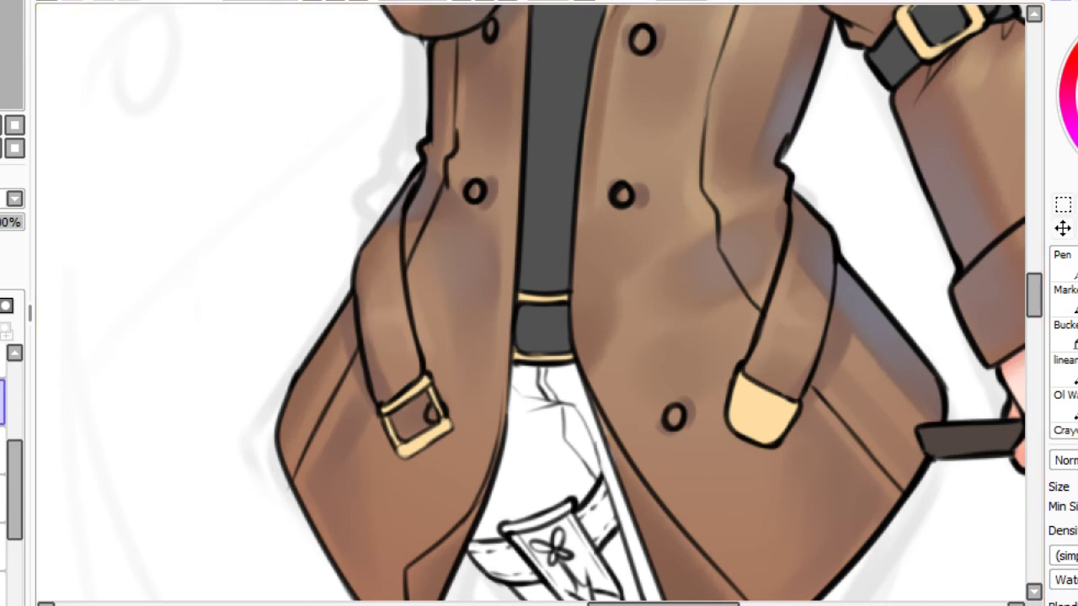
Review the boy's finished coat shading against the girl's hair and red dress.
key("Home")
scroll(531, 303, "up", 7)
mouse_move(598, 294)
left_mouse_down()
mouse_move(466, 313)
mouse_move(466, 330)
left_mouse_up()
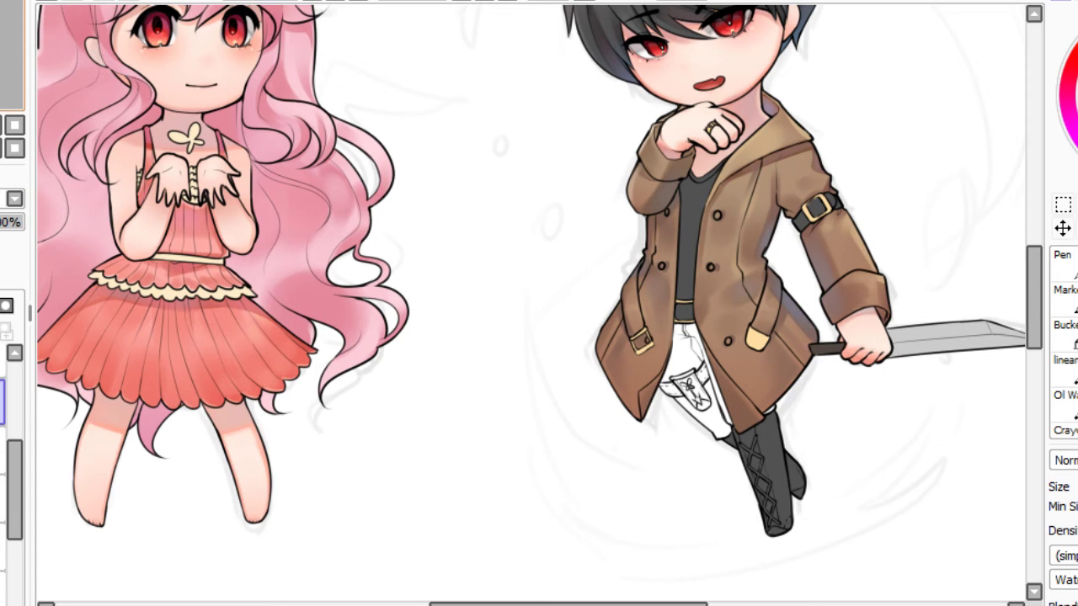
key("Up")
key("Up")
key("Left")
key("Left")
key("Left")
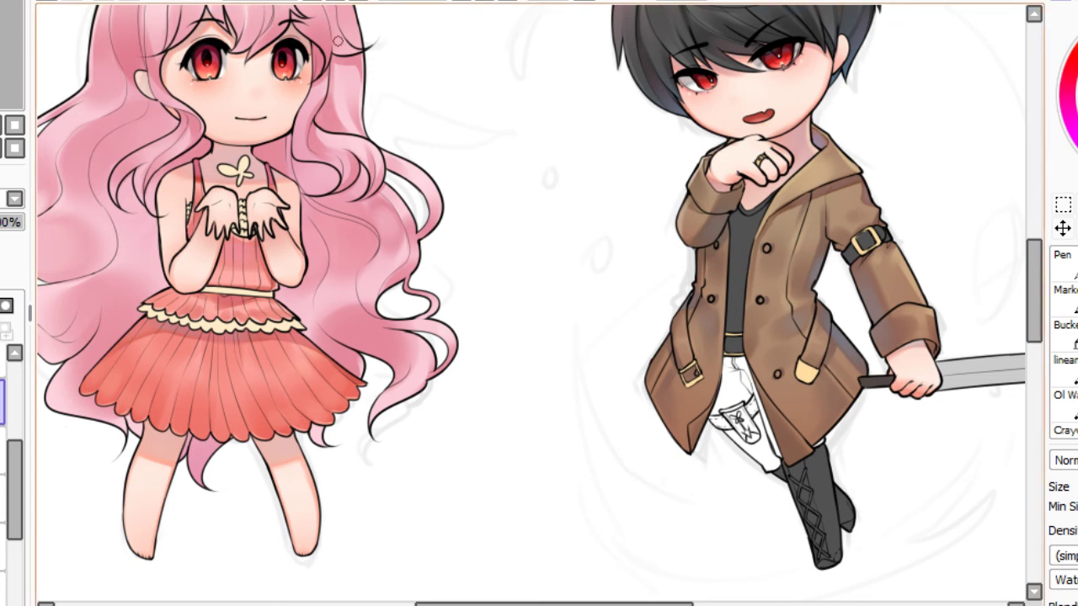
key("Left")
key("Left")
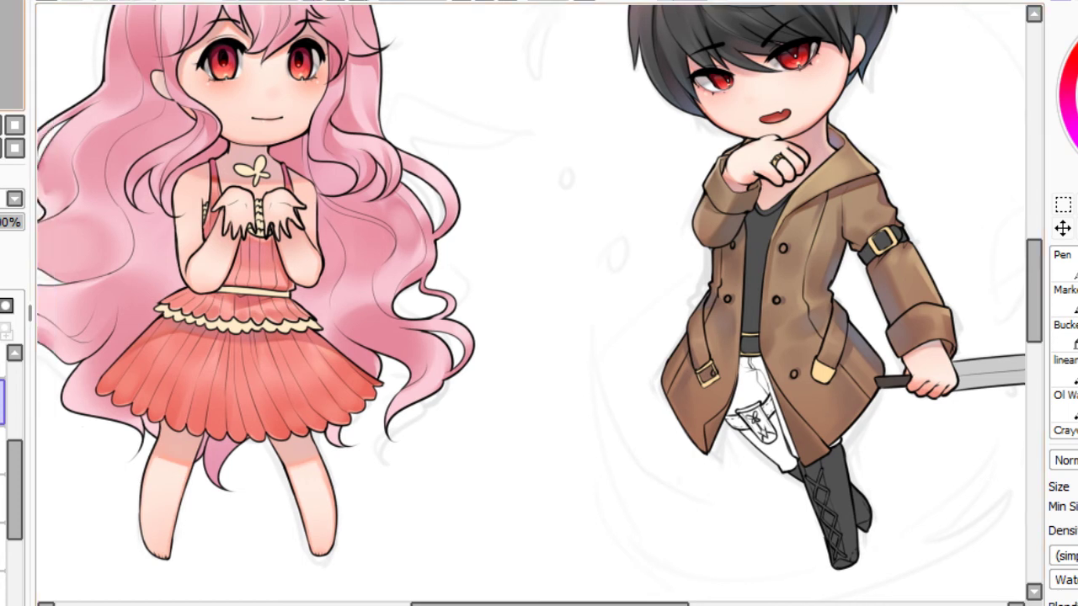
key("Up")
key("Left")
key("Left")
key("Left")
left_click_drag(2, 29, 0, 29)
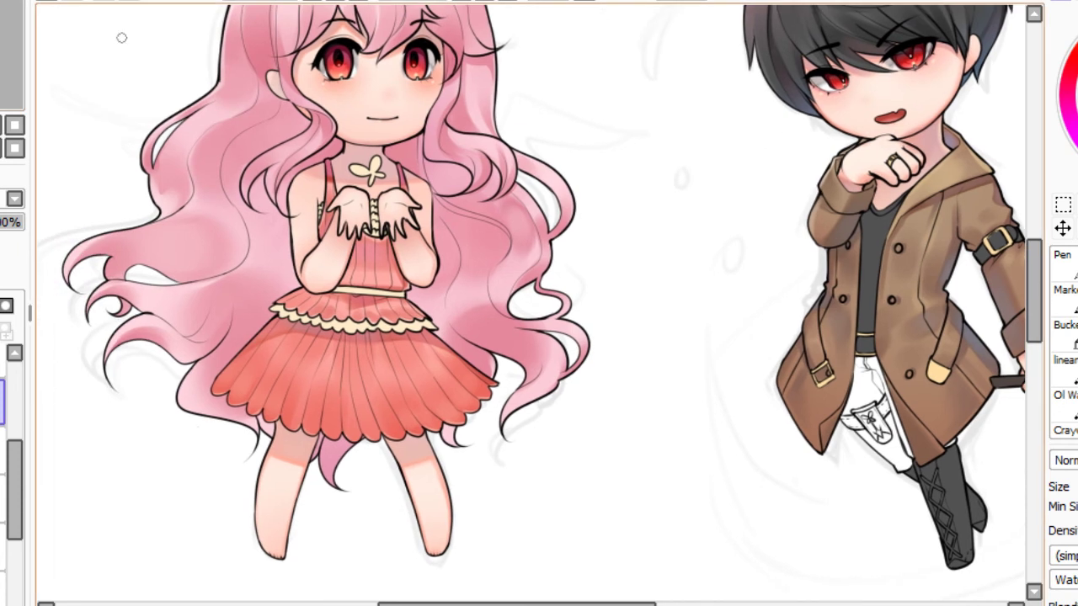
Paint thin darker fold shadows along the pleats on the boy-facing half of the girl's red skirt.
key("alt")
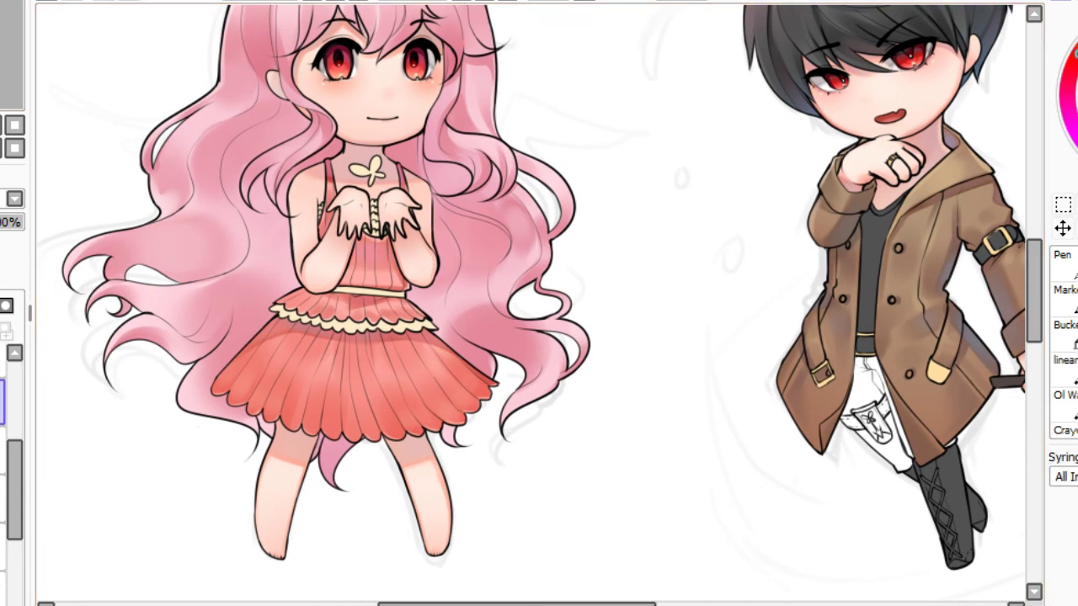
key("b")
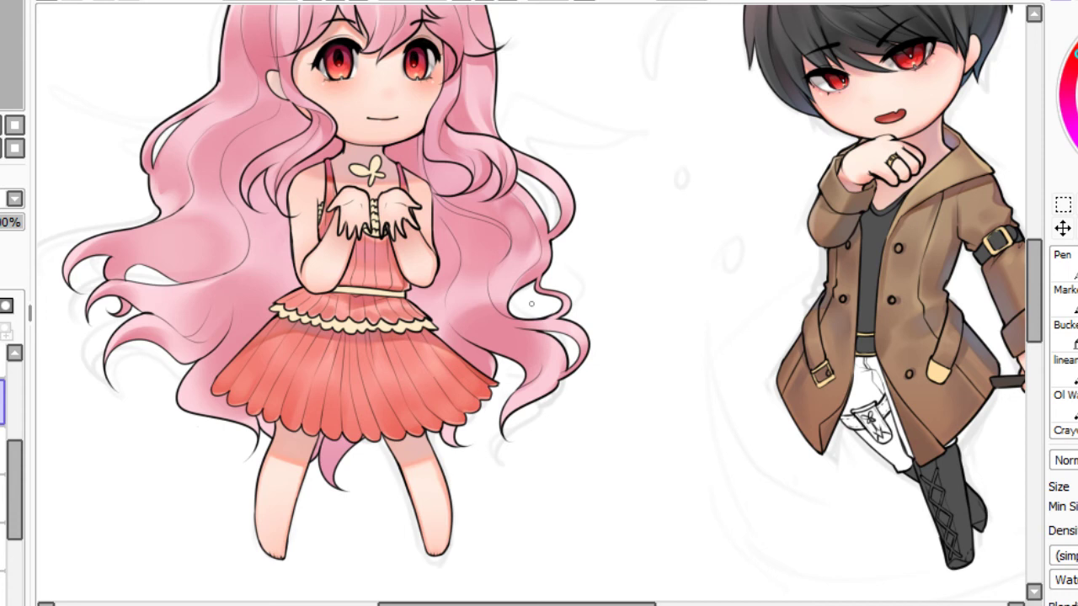
key("Page_Up")
left_click_drag(10, 51, 3, 55)
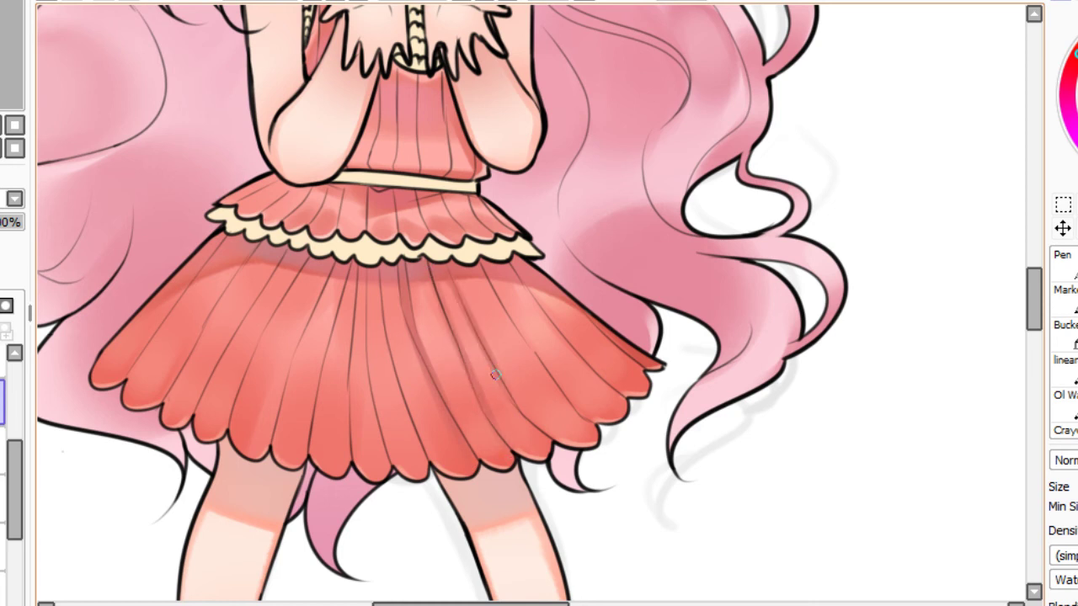
left_click_drag(483, 277, 557, 405)
key("ctrl+z")
mouse_move(479, 272)
left_mouse_down()
mouse_move(563, 399)
mouse_move(553, 384)
left_mouse_up()
key("ctrl+z")
left_click_drag(513, 276, 605, 386)
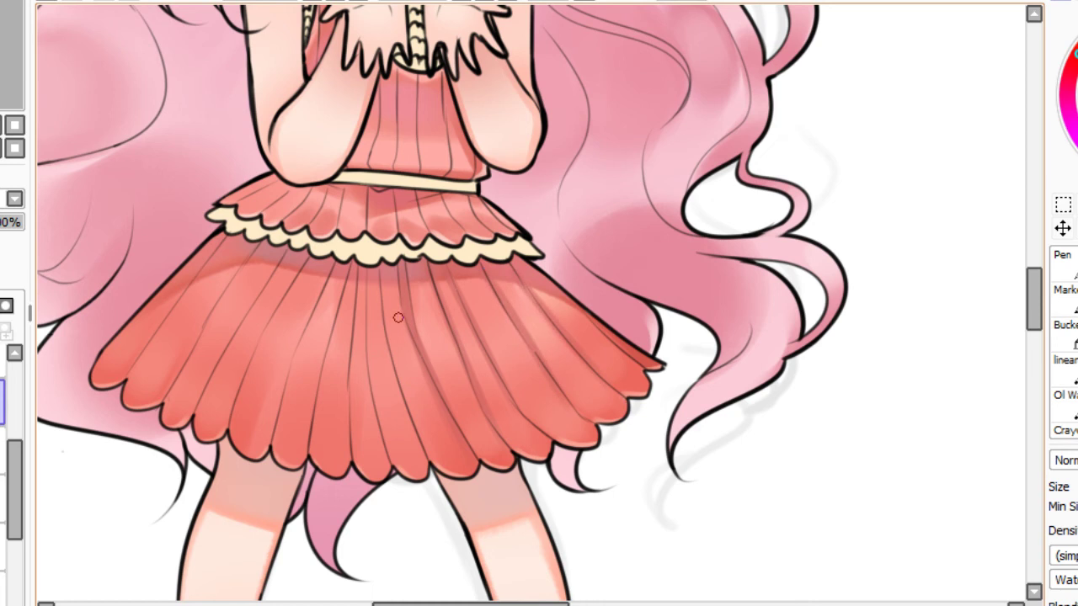
Add thin darker shadow lines along the centre pleats of the red skirt, undoing the misplaced strokes.
left_click_drag(378, 283, 399, 391)
key("ctrl+z")
left_click_drag(381, 276, 415, 431)
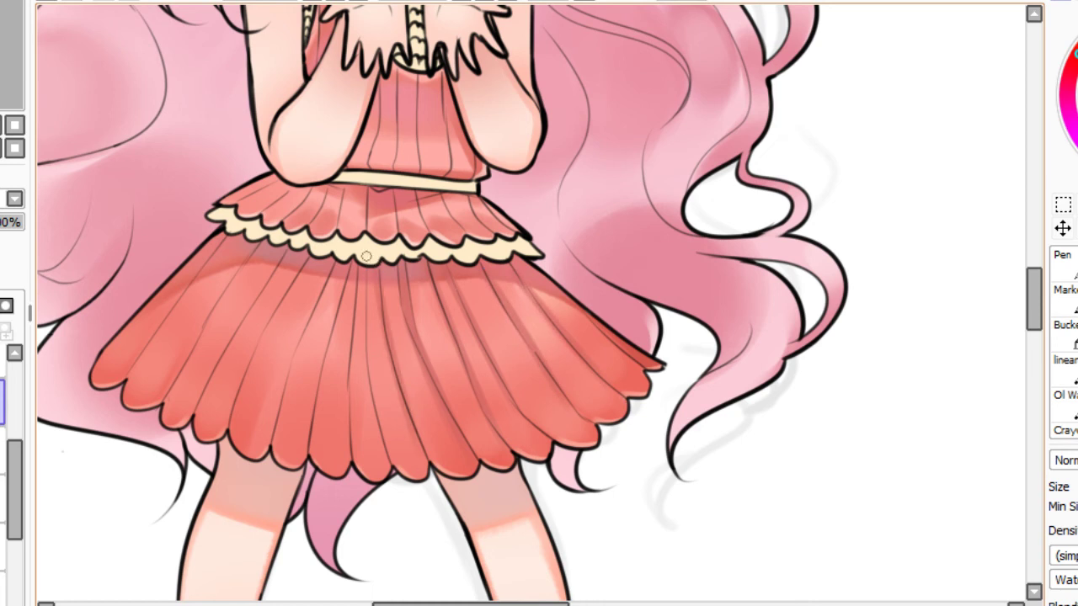
mouse_move(372, 272)
left_mouse_down()
mouse_move(396, 406)
mouse_move(360, 289)
mouse_move(368, 485)
mouse_move(391, 476)
left_mouse_up()
key("ctrl+z")
key("ctrl+z")
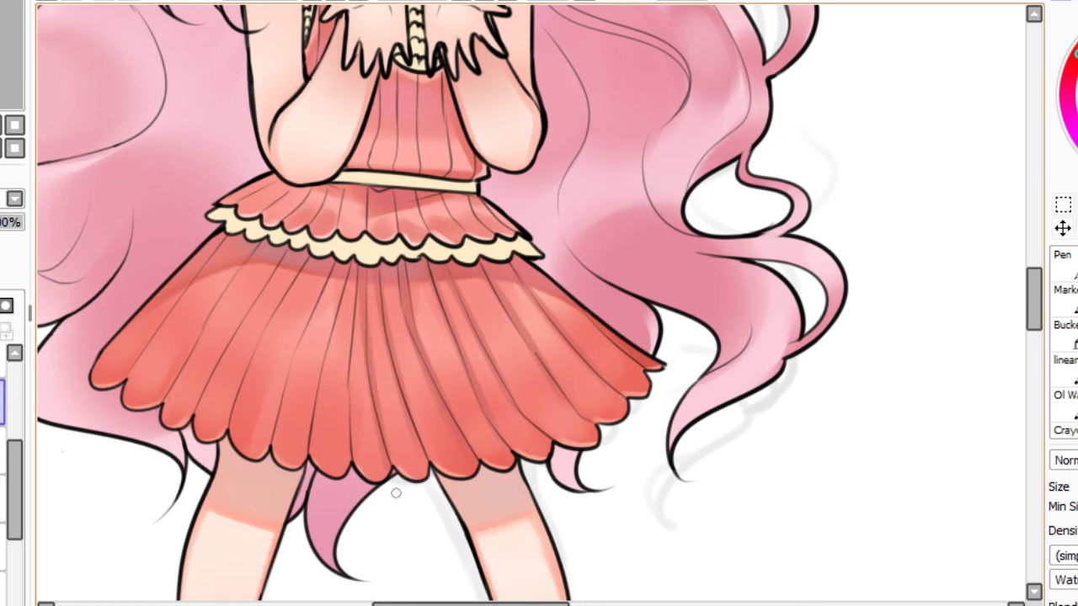
Paint thin darker fold shadows along the pleats on the half of the red skirt facing away from the boy.
left_click_drag(347, 279, 295, 467)
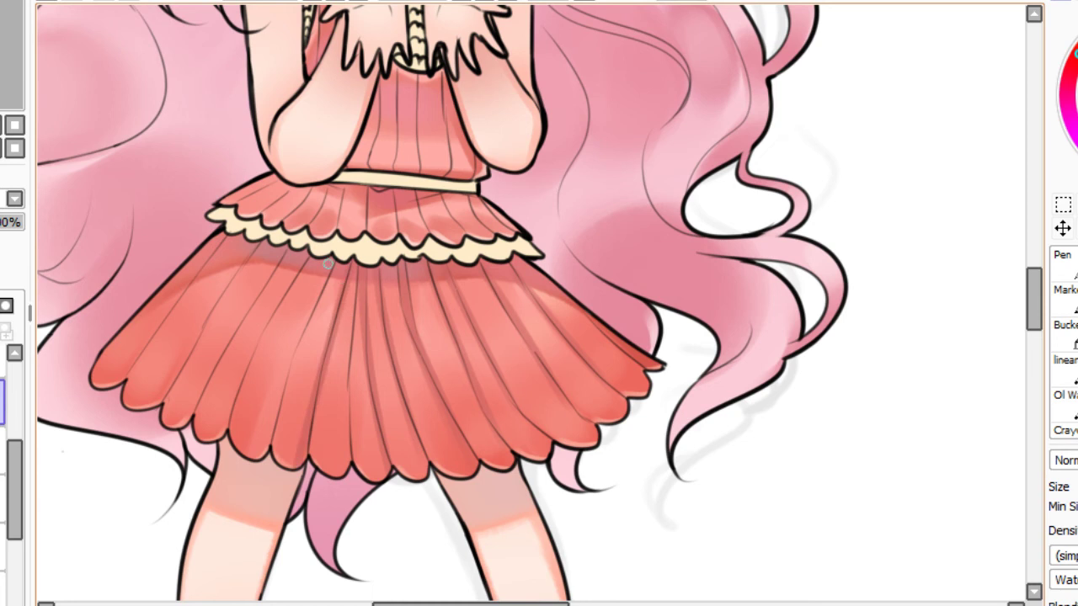
left_click_drag(327, 274, 267, 455)
left_click_drag(304, 268, 207, 427)
key("ctrl+z")
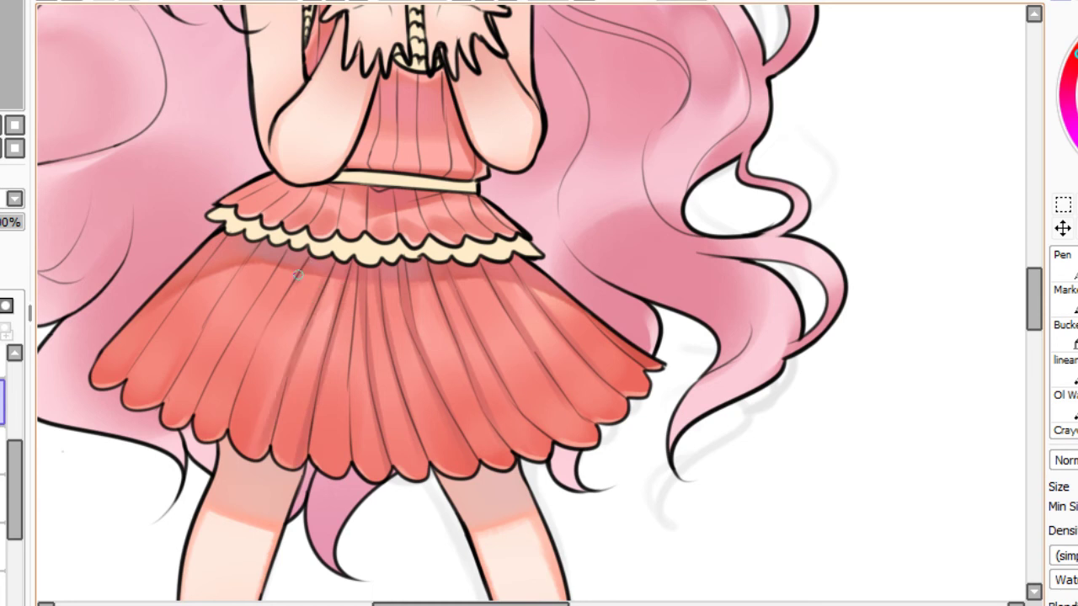
mouse_move(298, 276)
left_mouse_down()
mouse_move(215, 428)
mouse_move(204, 383)
mouse_move(184, 415)
left_mouse_up()
left_click_drag(244, 267, 148, 408)
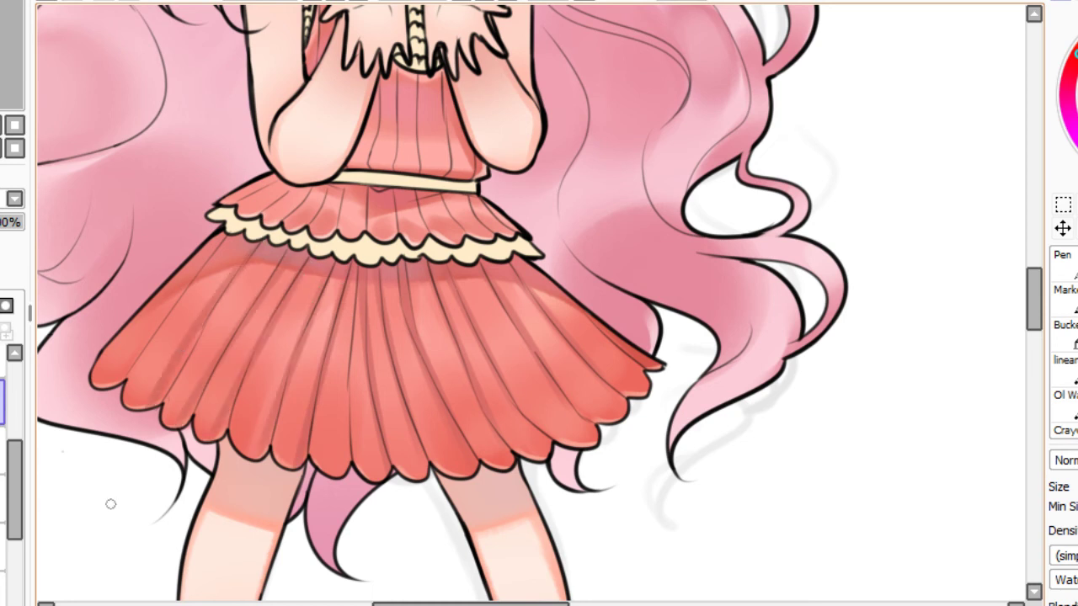
Redo the fold shadow on the pleat near the skirt's outer edge, comparing the skirt with and without it.
key("ctrl+z")
left_click_drag(249, 266, 160, 404)
key("ctrl+z")
left_click_drag(249, 267, 162, 405)
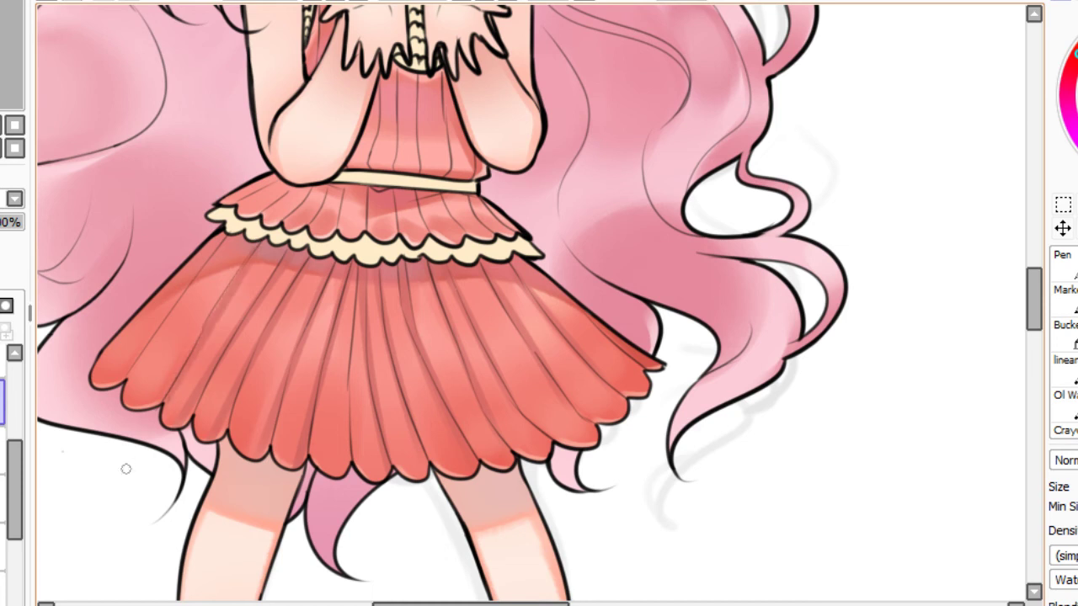
key("ctrl+z")
key("ctrl+y")
key("ctrl+z")
key("ctrl+y")
key("ctrl+z")
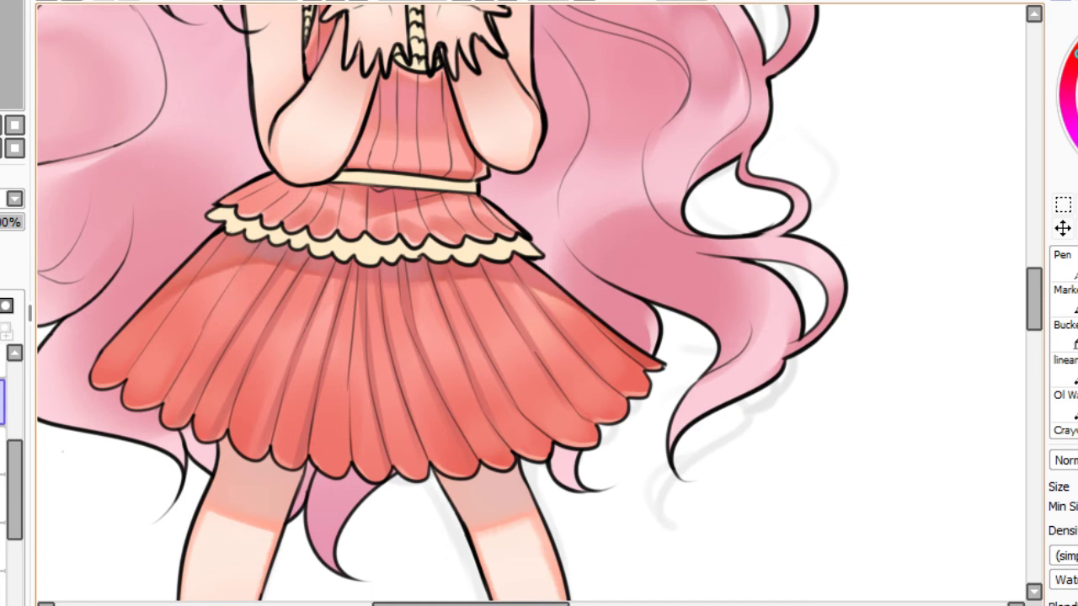
left_click_drag(249, 267, 161, 411)
Add a darker shadow along the outermost pleat of the skirt on the side away from the boy.
left_click_drag(241, 266, 195, 335)
key("ctrl+z")
left_click_drag(221, 245, 121, 368)
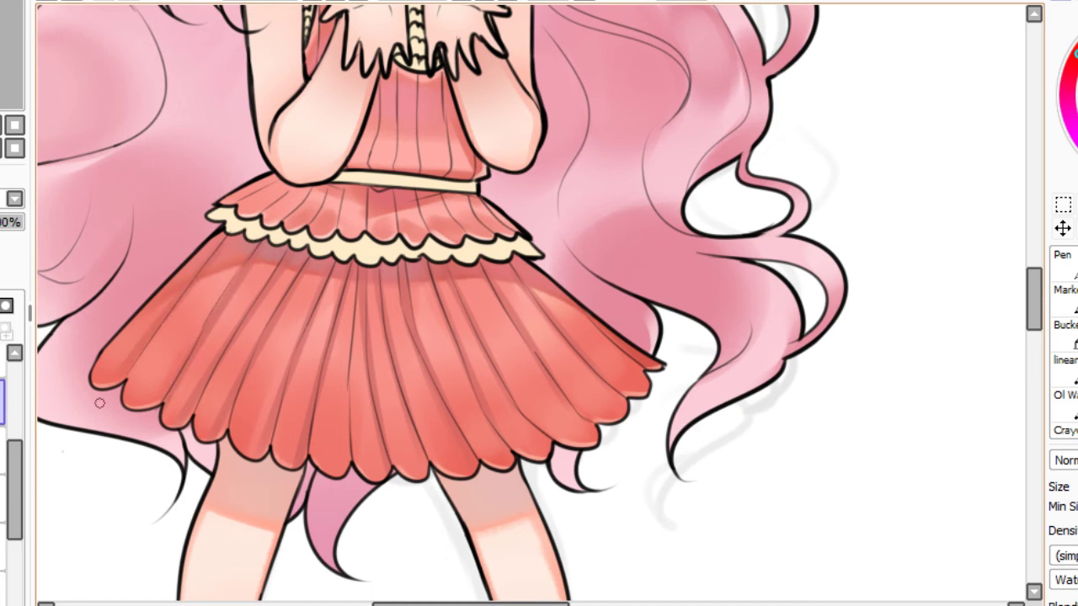
key("ctrl+z")
key("ctrl+y")
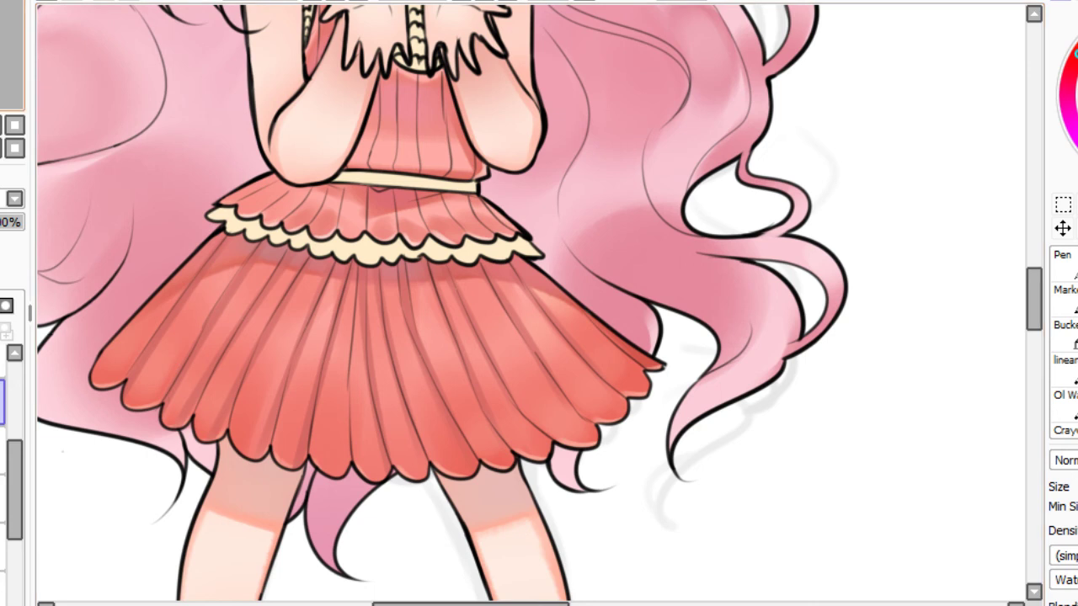
Paint thin darker shadows along both outer edges of the short ruffle tier below the waistband.
scroll(323, 99, "up", 2)
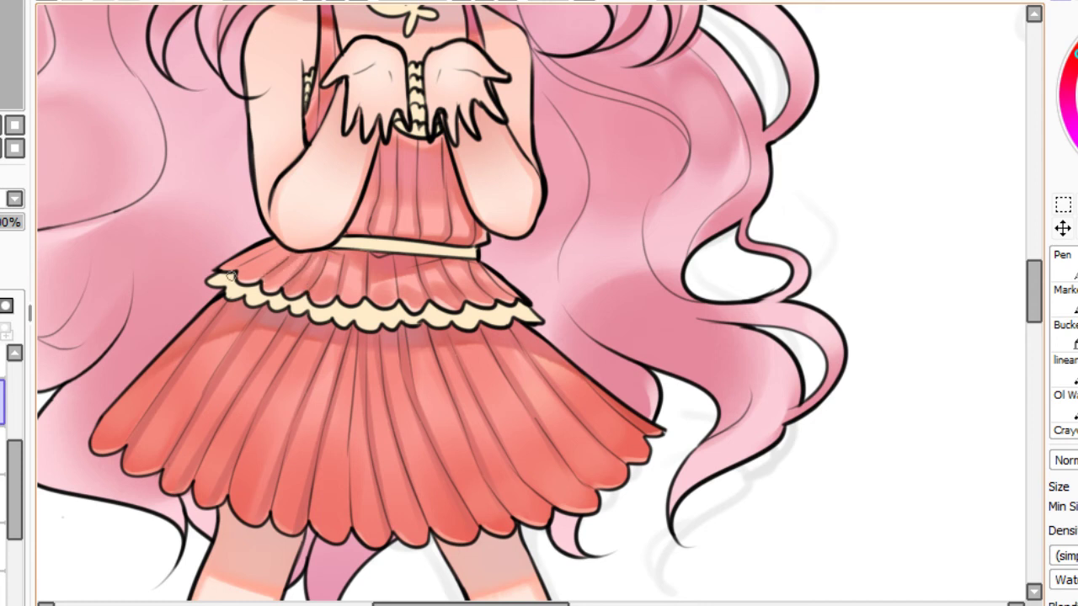
left_click_drag(231, 276, 274, 248)
left_click_drag(481, 269, 519, 303)
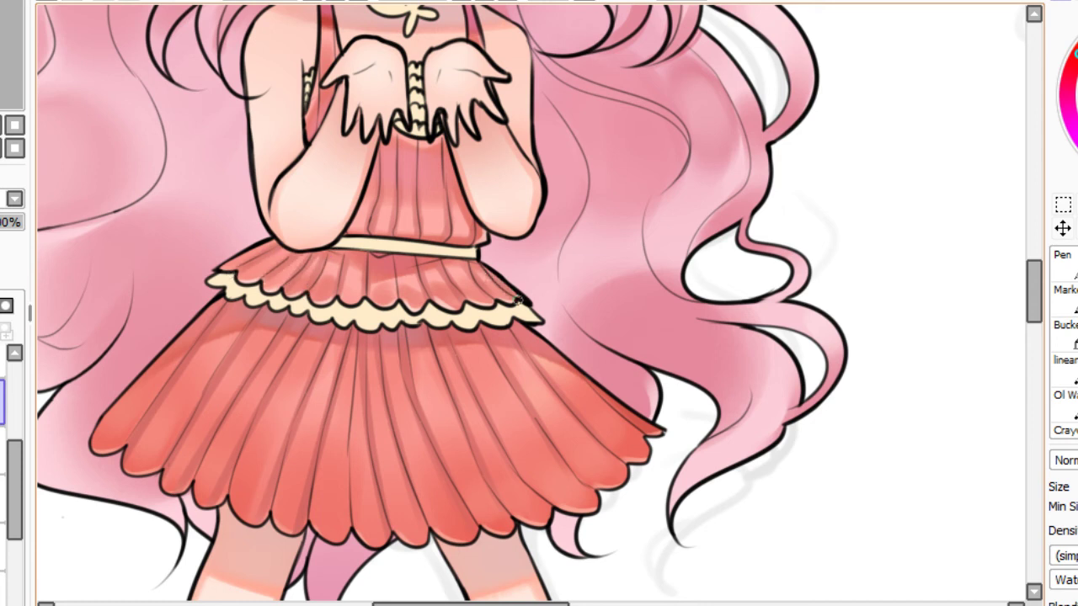
key("ctrl+z")
left_click_drag(481, 269, 519, 304)
Add thin fold shadows along the bodice pleats below the girl's hands, undoing the strokes tried near the shoulder strap.
left_click_drag(505, 252, 538, 418)
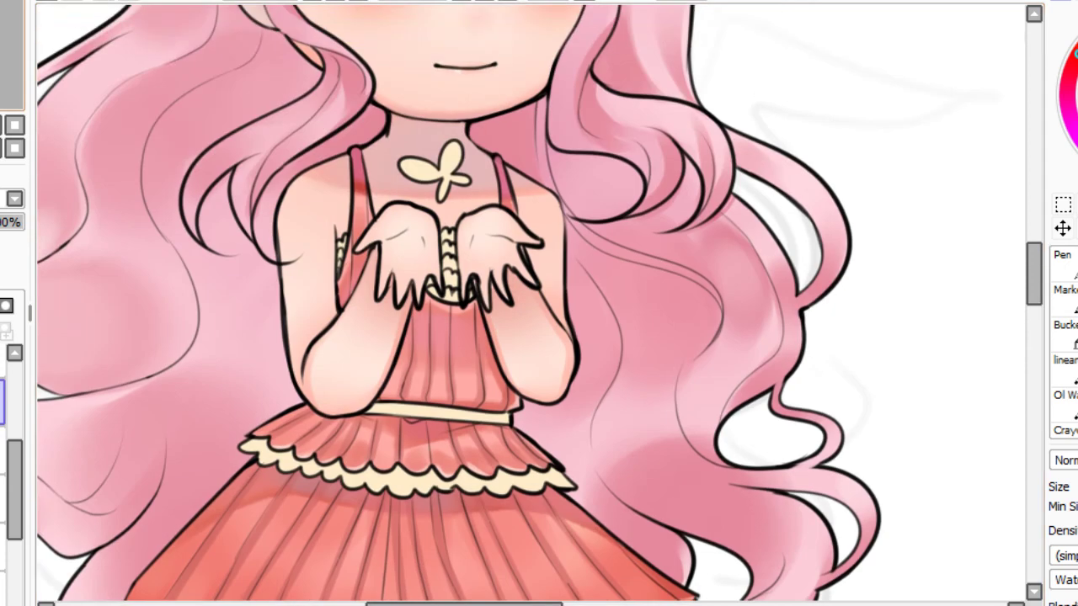
left_click_drag(349, 266, 343, 304)
key("ctrl+z")
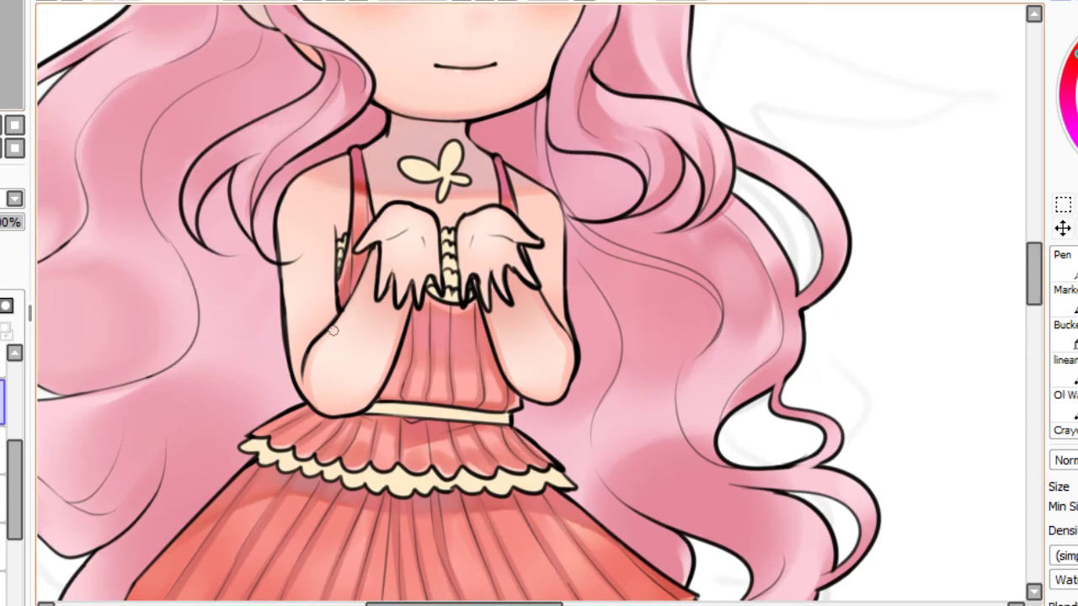
left_click_drag(369, 213, 367, 276)
key("ctrl+z")
left_click_drag(431, 310, 430, 368)
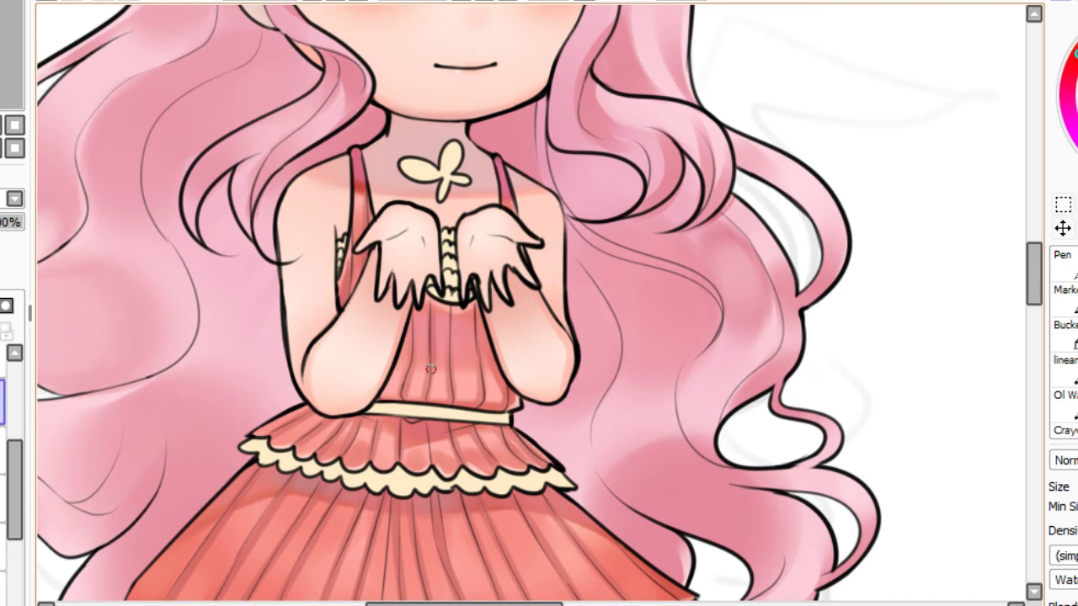
mouse_move(450, 317)
left_mouse_down()
mouse_move(450, 371)
mouse_move(482, 372)
left_mouse_up()
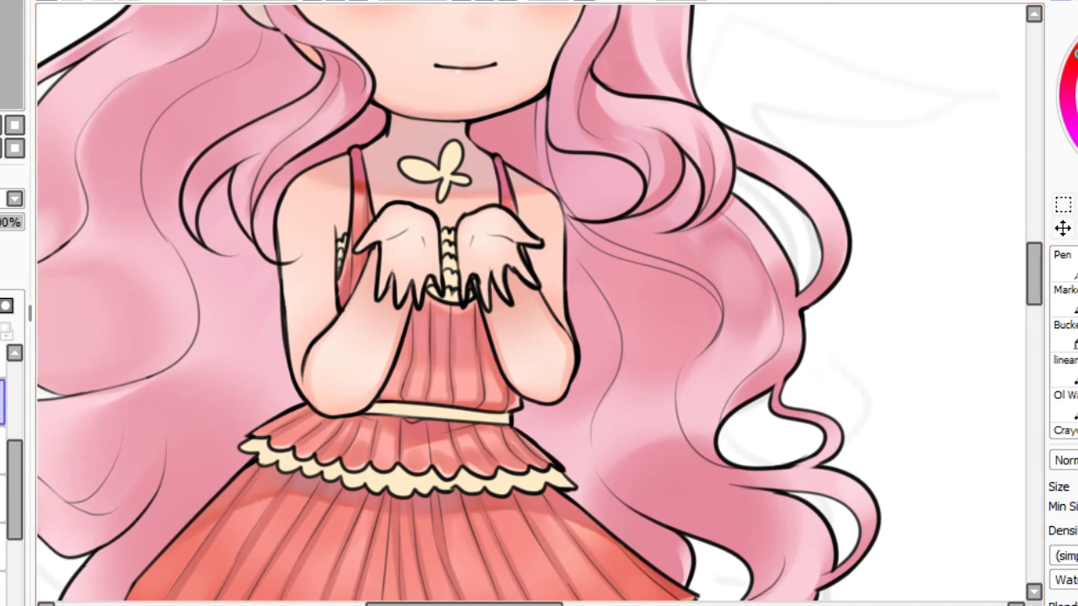
Review the girl's shaded dress beside the boy's coat at full-figure and whole-canvas scale.
key("Home")
scroll(531, 303, "up", 5)
scroll(530, 303, "up", 2)
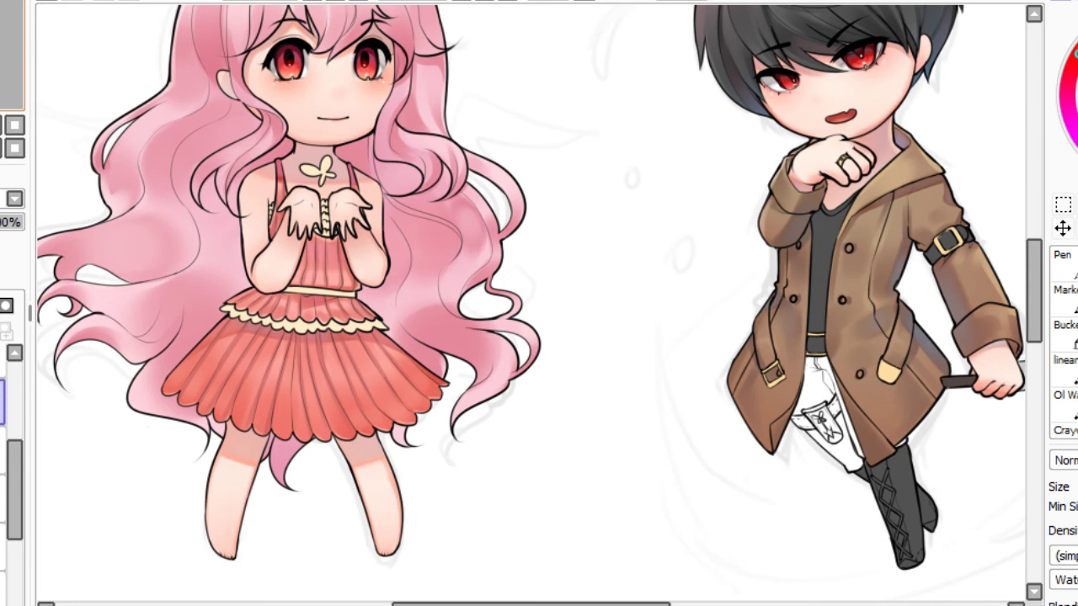
left_click_drag(538, 286, 489, 302)
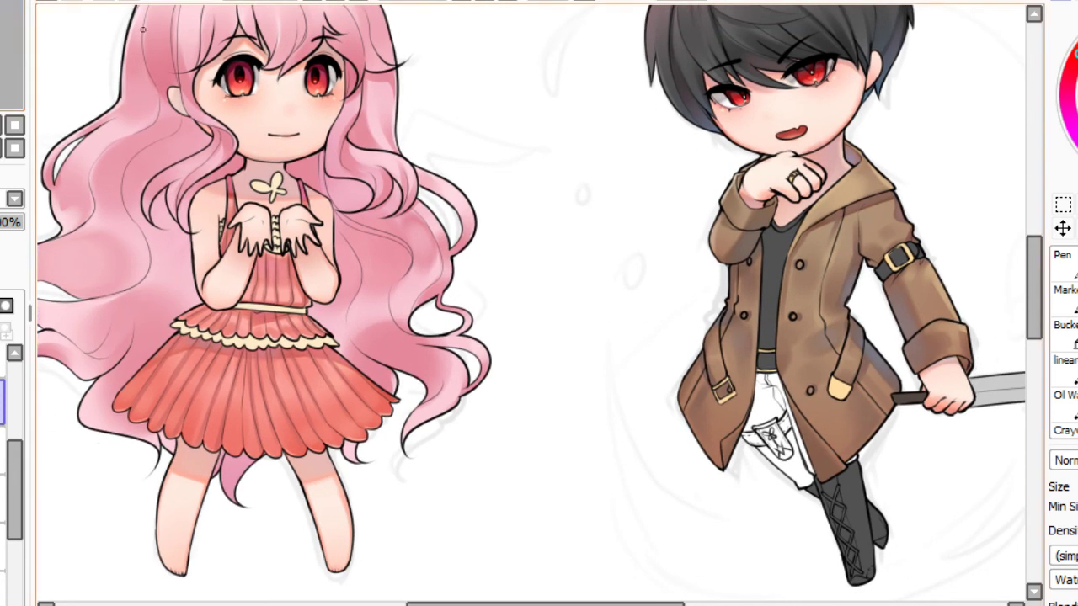
key("ctrl+minus")
key("ctrl+minus")
key("ctrl+minus")
key("ctrl+plus")
key("ctrl+plus")
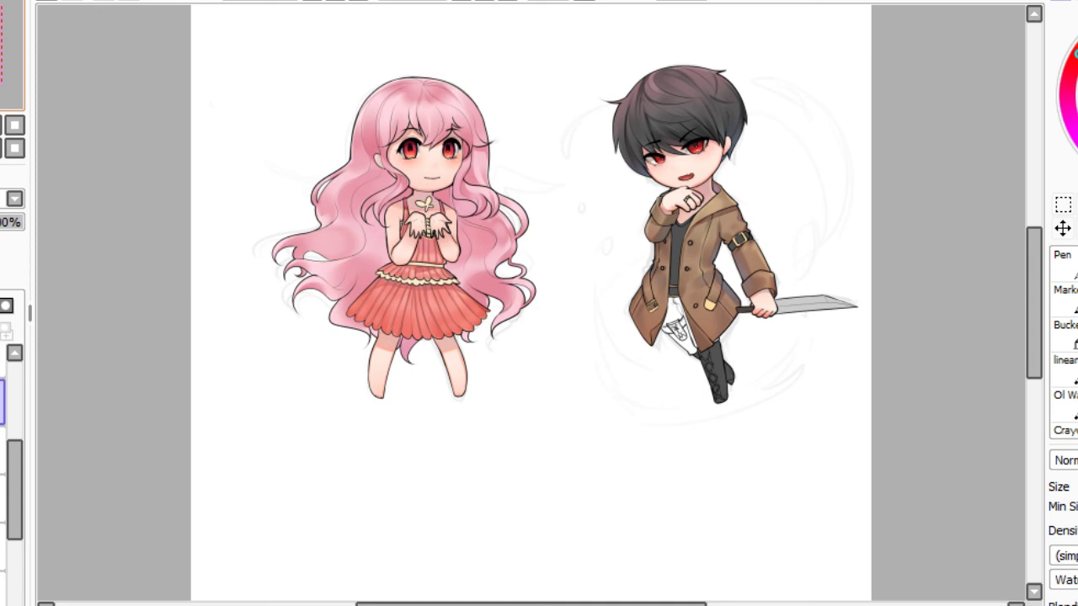
left_click_drag(530, 303, 563, 304)
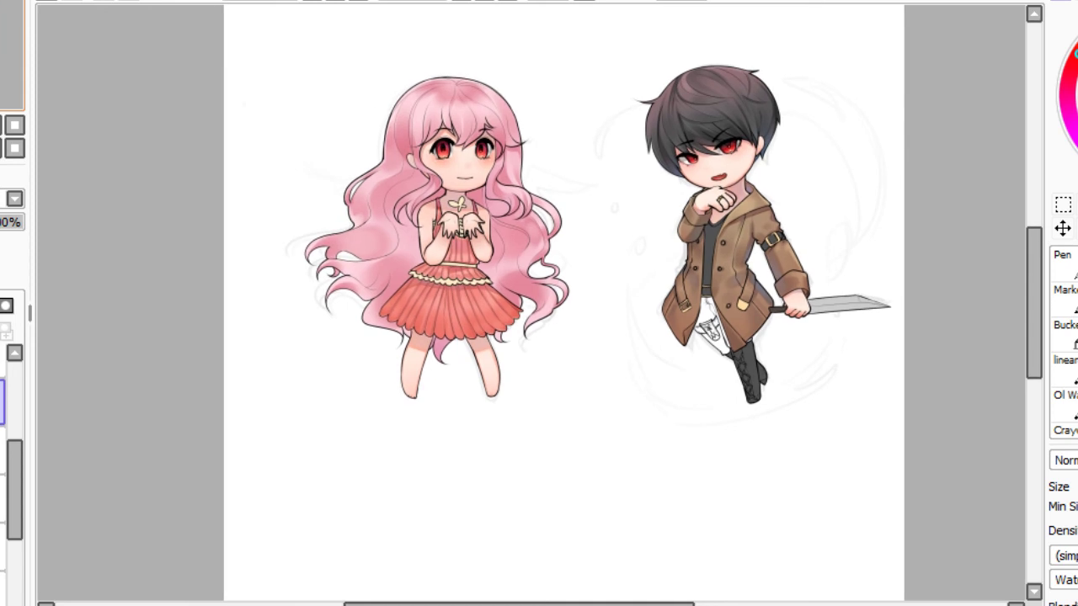
left_click_drag(538, 303, 546, 295)
key("ctrl+plus")
key("ctrl+plus")
key("ctrl+plus")
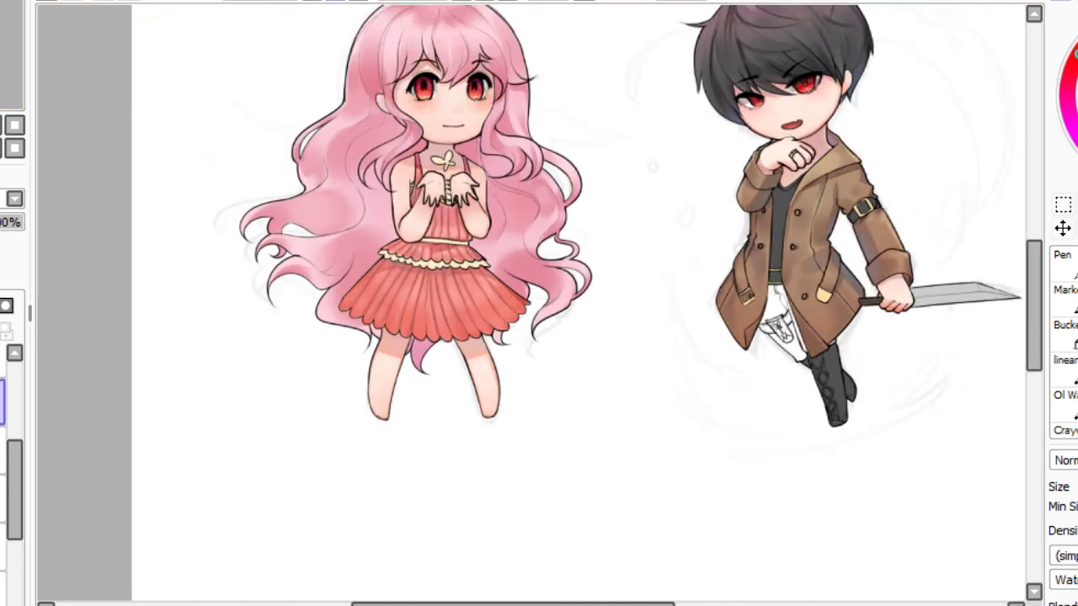
Paint a soft warm orange glow on the boy-facing pleats of the skirt and reduce the brush size.
left_click_drag(505, 227, 554, 302)
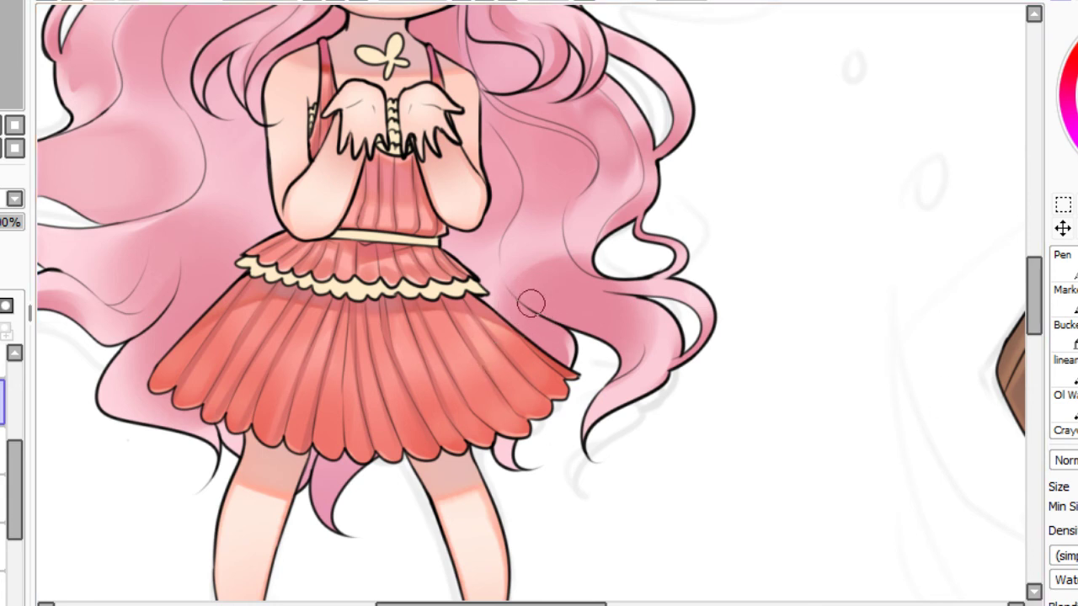
mouse_move(484, 343)
left_mouse_down()
mouse_move(522, 397)
mouse_move(503, 378)
left_mouse_up()
key("bracketleft")
key("bracketleft")
key("bracketleft")
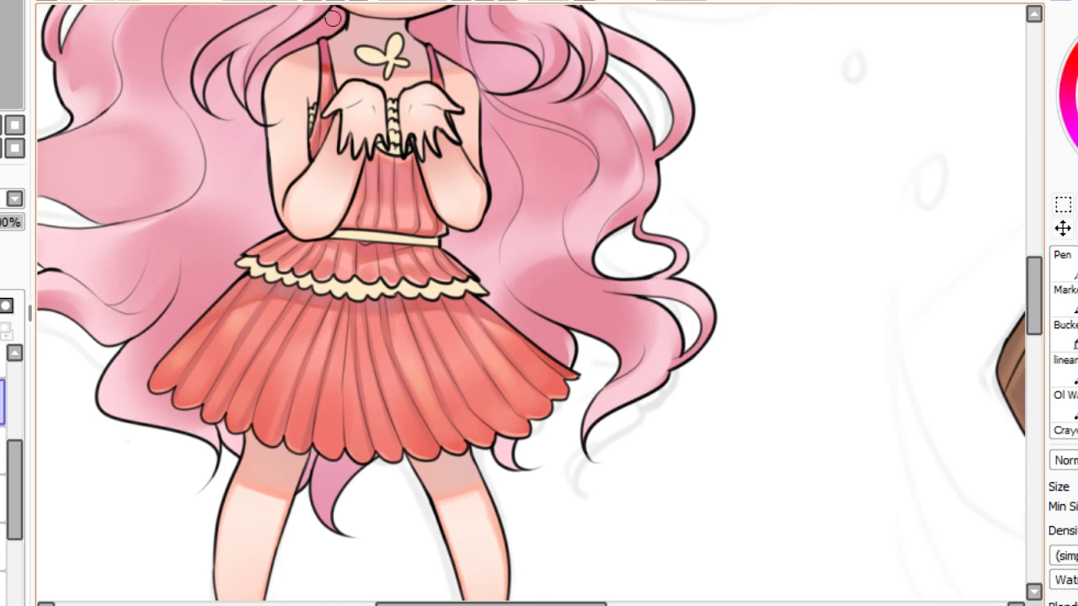
Brush soft pink-purple tints over the lower centre pleats near the skirt's scalloped hem.
left_click(358, 1)
left_click(335, 0)
left_click(335, 0)
left_click(335, 1)
left_click_drag(11, 35, 1, 28)
scroll(531, 303, "up", 3)
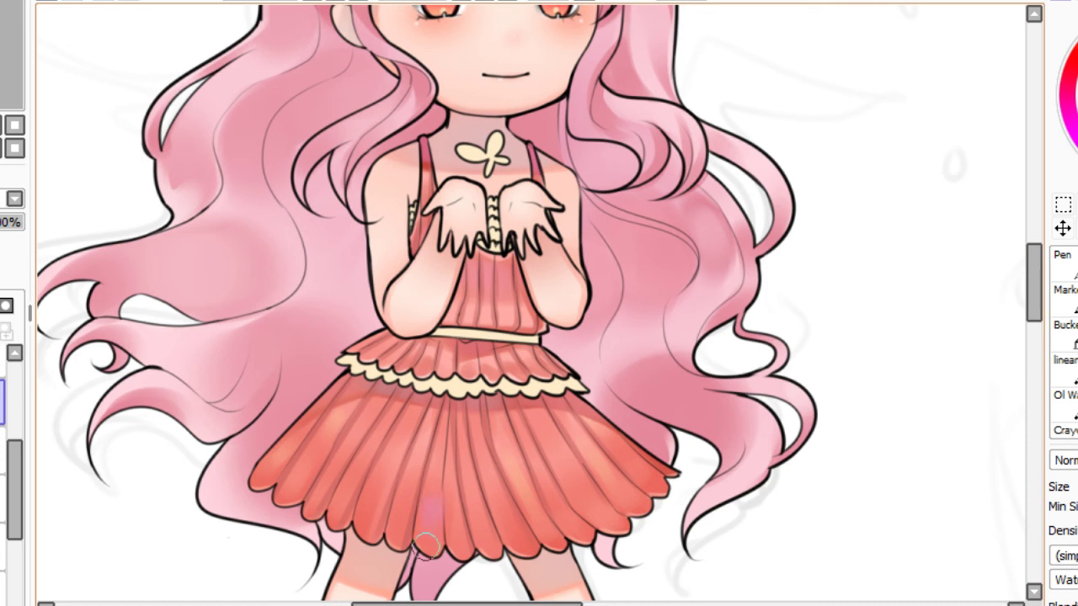
mouse_move(427, 513)
left_mouse_down()
mouse_move(429, 546)
mouse_move(430, 509)
mouse_move(430, 590)
mouse_move(428, 536)
left_mouse_up()
mouse_move(502, 525)
left_mouse_down()
mouse_move(488, 435)
mouse_move(444, 330)
mouse_move(438, 444)
mouse_move(482, 542)
mouse_move(459, 500)
mouse_move(459, 532)
left_mouse_up()
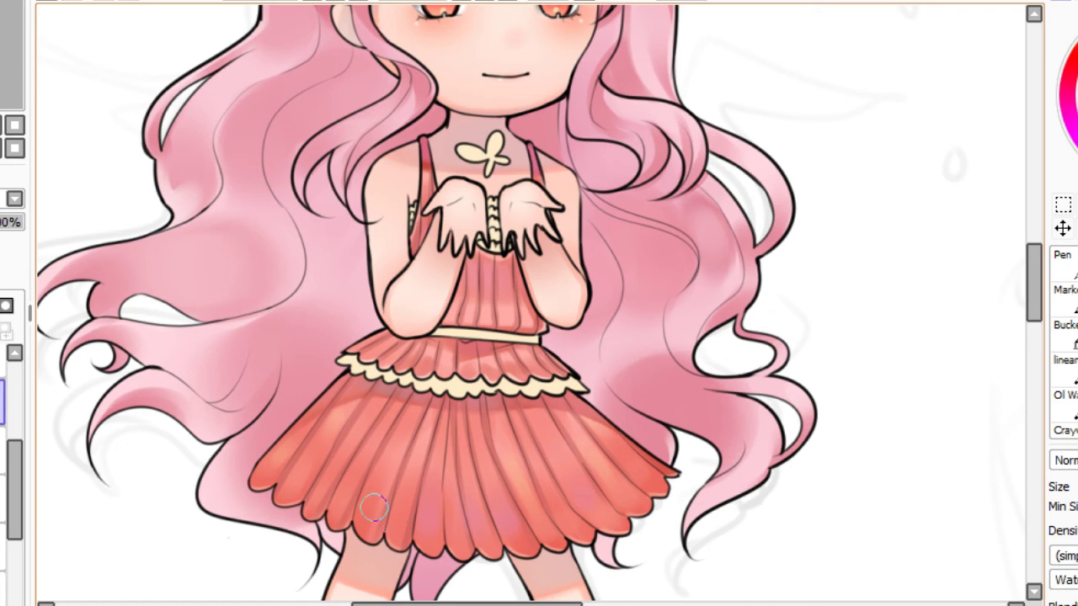
Check the tinted skirt against both full figures and in close view.
left_click(15, 125)
scroll(531, 302, "up", 4)
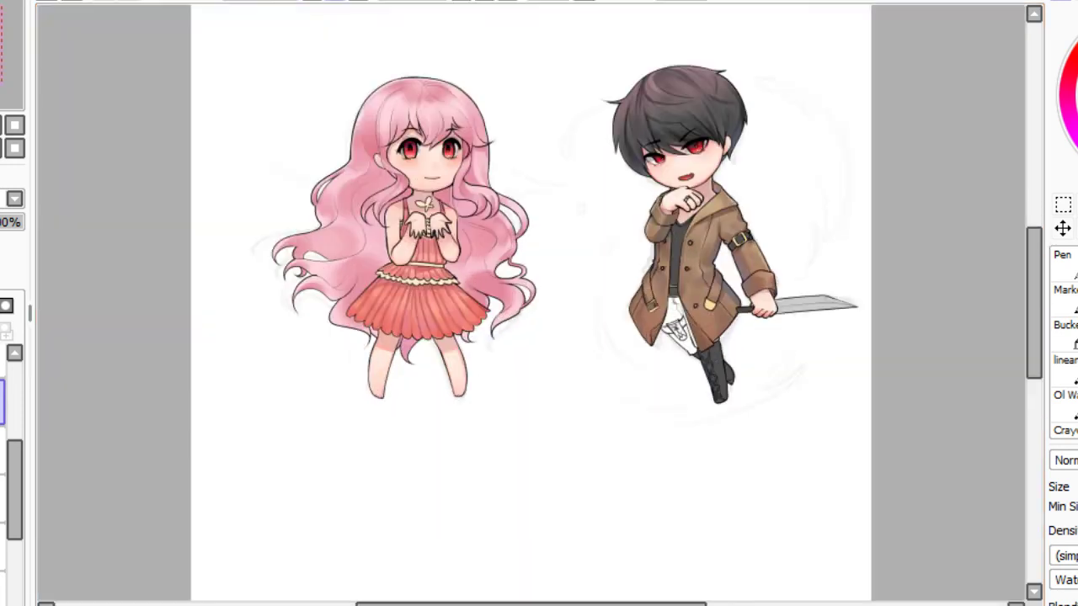
left_click_drag(471, 303, 562, 354)
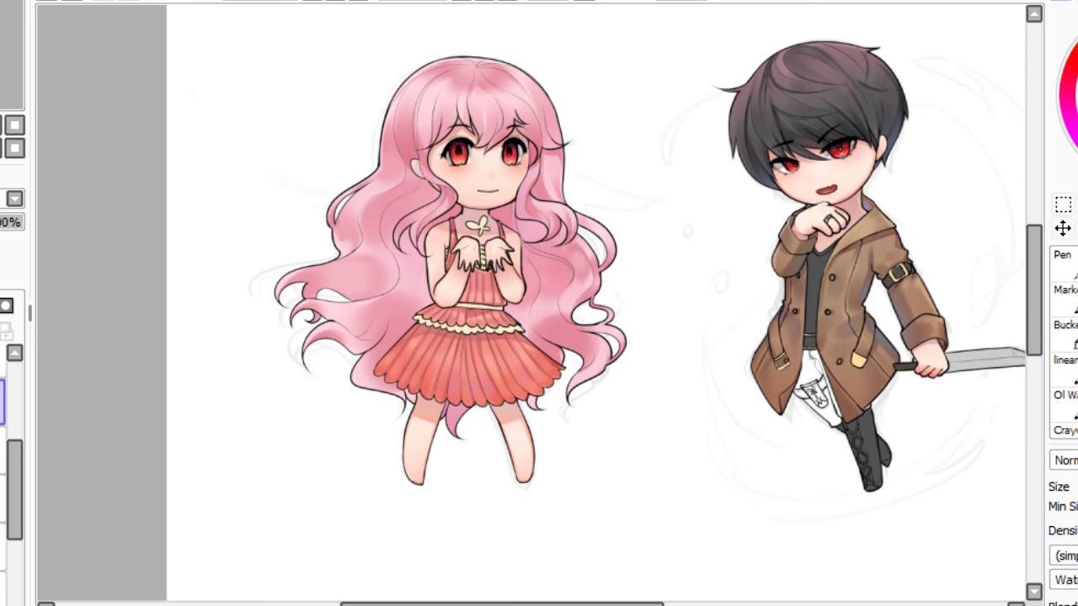
scroll(525, 287, "up", 1)
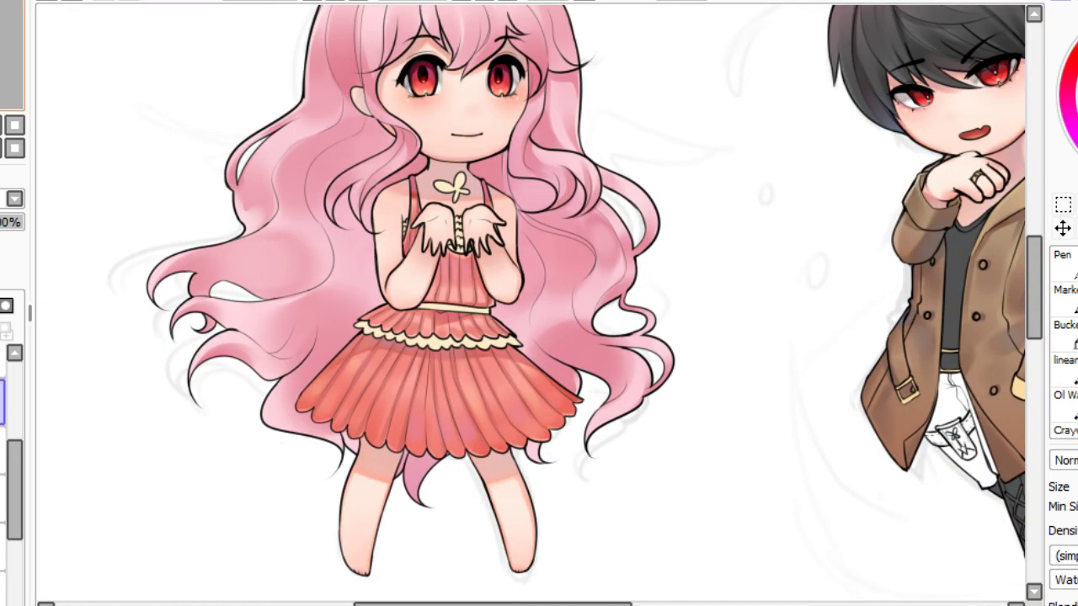
mouse_move(525, 286)
left_mouse_down()
mouse_move(525, 304)
mouse_move(508, 303)
mouse_move(526, 287)
left_mouse_up()
left_click(358, 1)
scroll(563, 280, "up", 3)
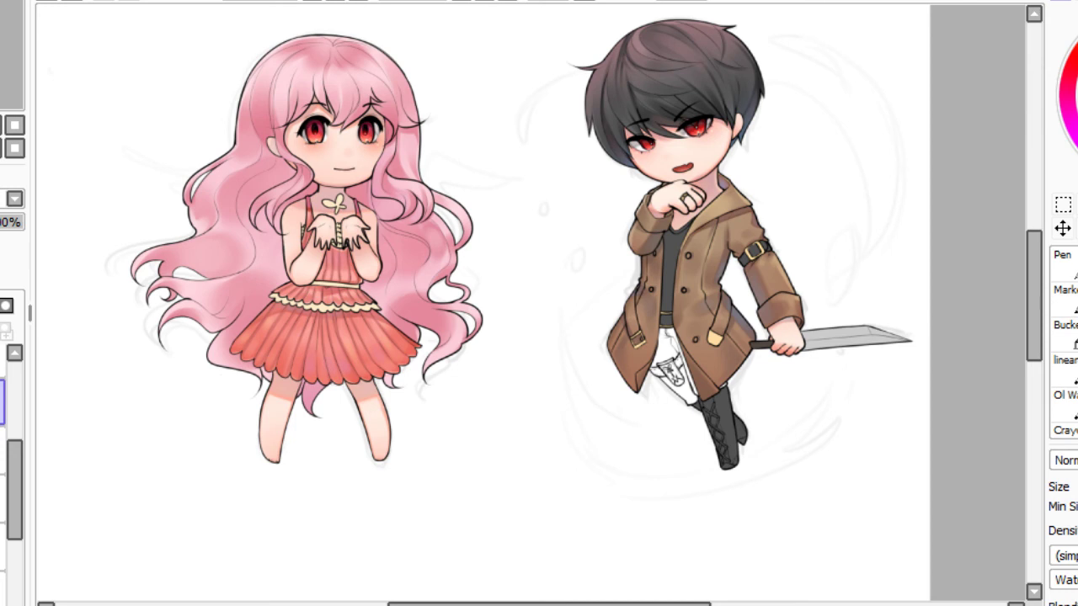
scroll(523, 287, "up", 2)
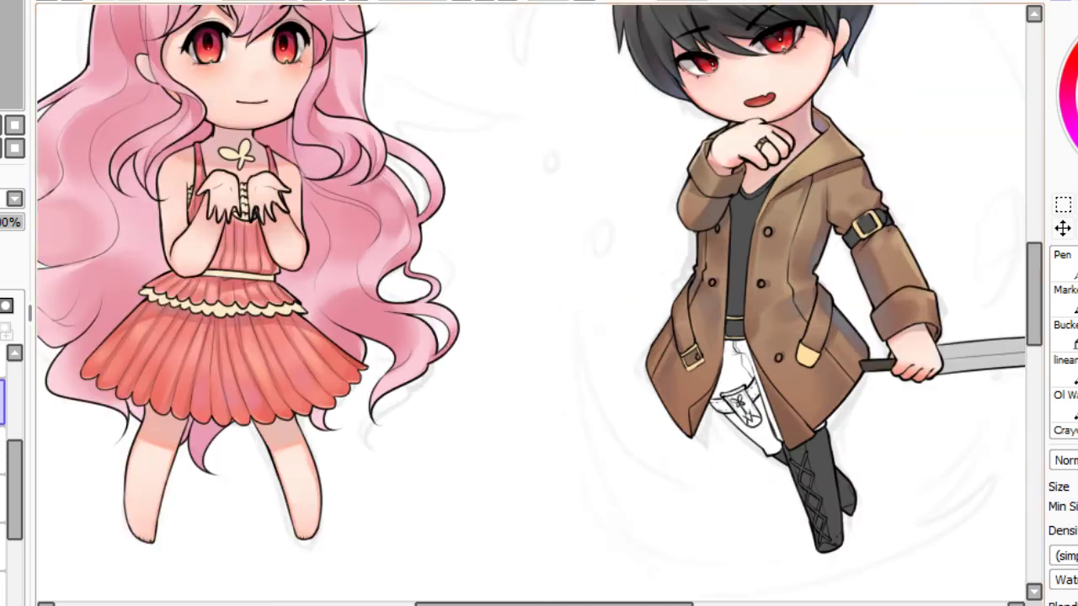
left_click_drag(523, 287, 638, 304)
Identify and select the layer holding the boy's dark shirt and boots, keeping all clothing layers visible.
mouse_move(3, 59)
left_mouse_down()
mouse_move(13, 44)
mouse_move(7, 56)
left_mouse_up()
left_click_drag(14, 468, 14, 443)
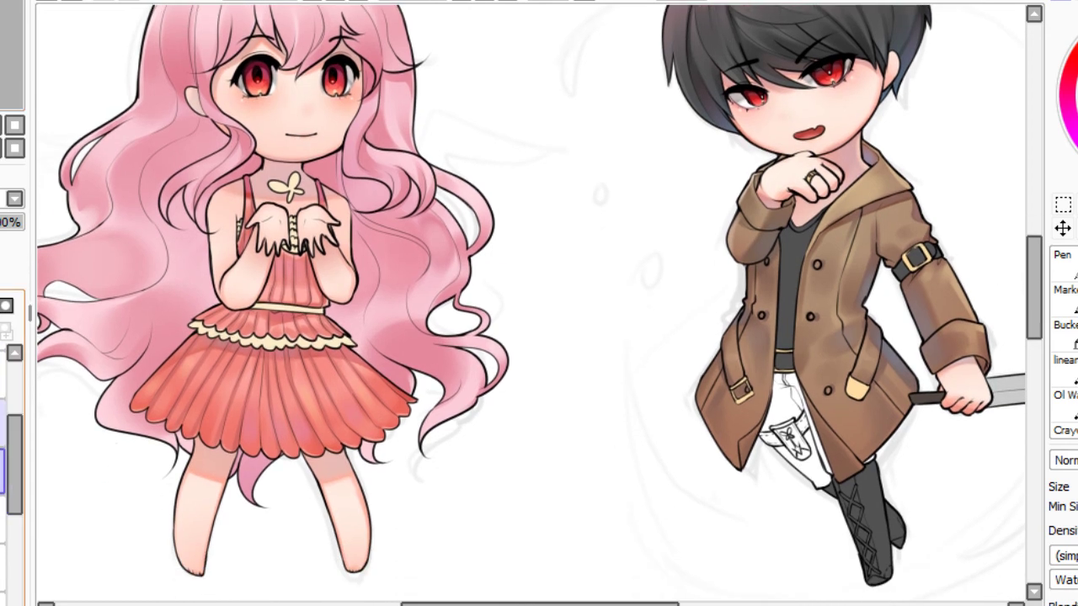
left_click(1, 424)
left_click(1, 424)
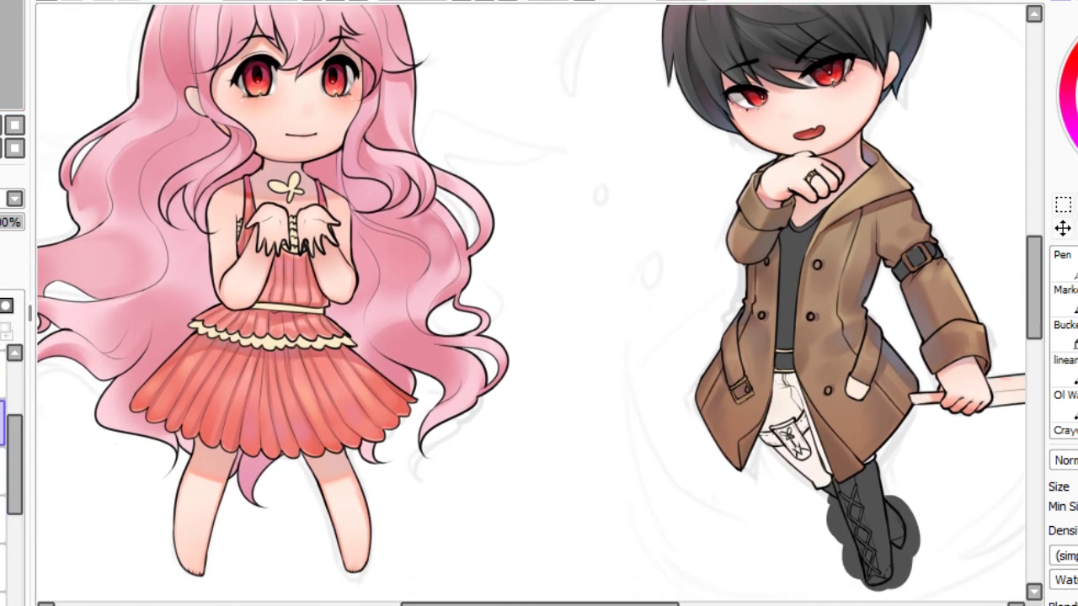
scroll(531, 303, "right", 2)
left_click_drag(2, 55, 8, 54)
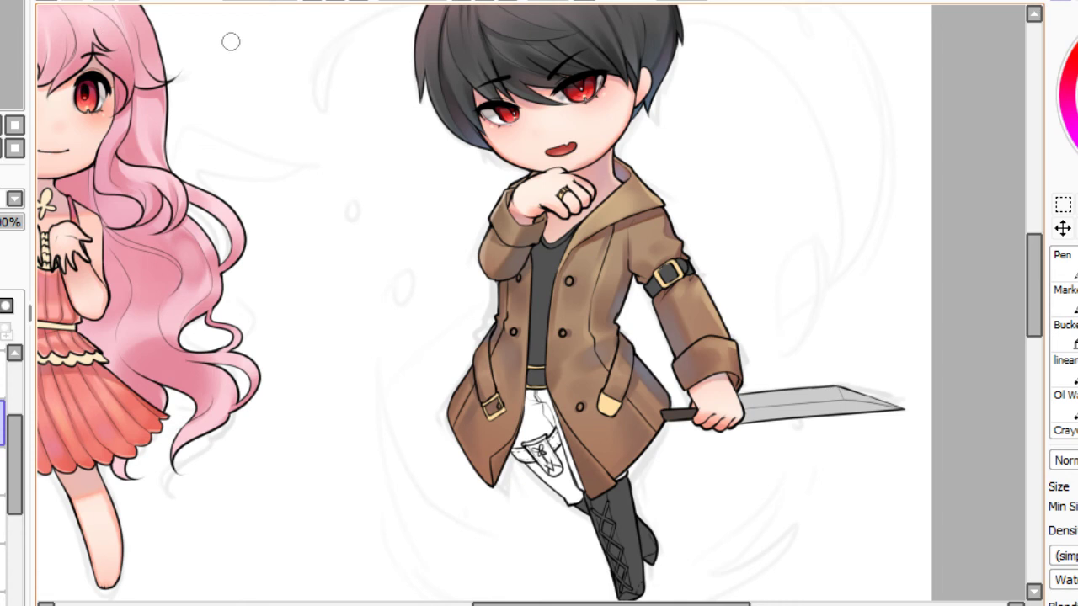
Shade the lower part of the boy's dark shirt and belt with a large soft darker gradient, retrying misplaced strokes.
left_click(336, 1)
key("alt")
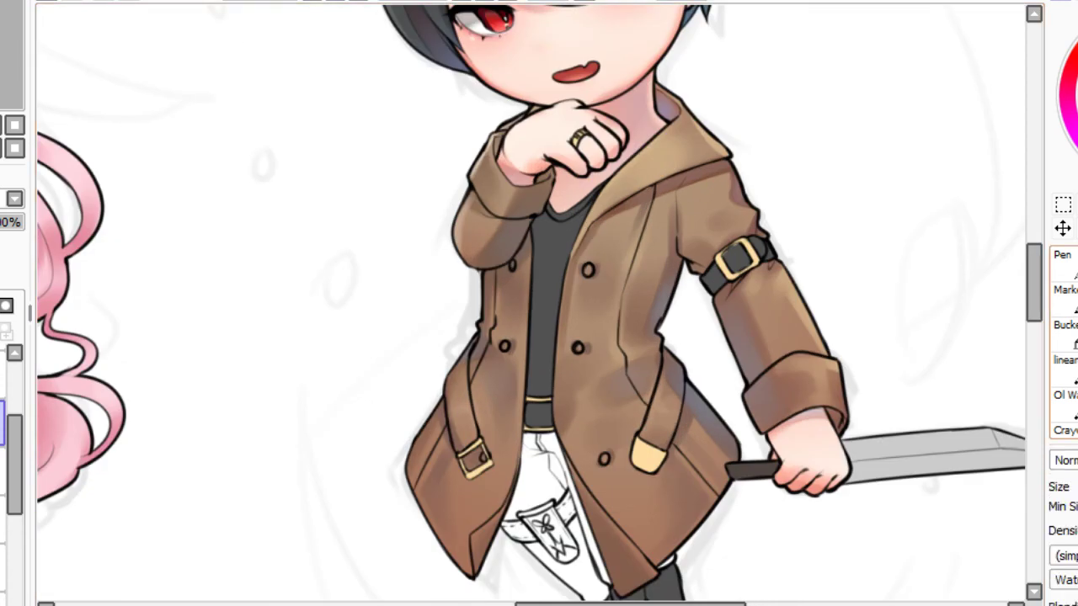
left_click_drag(569, 339, 558, 421)
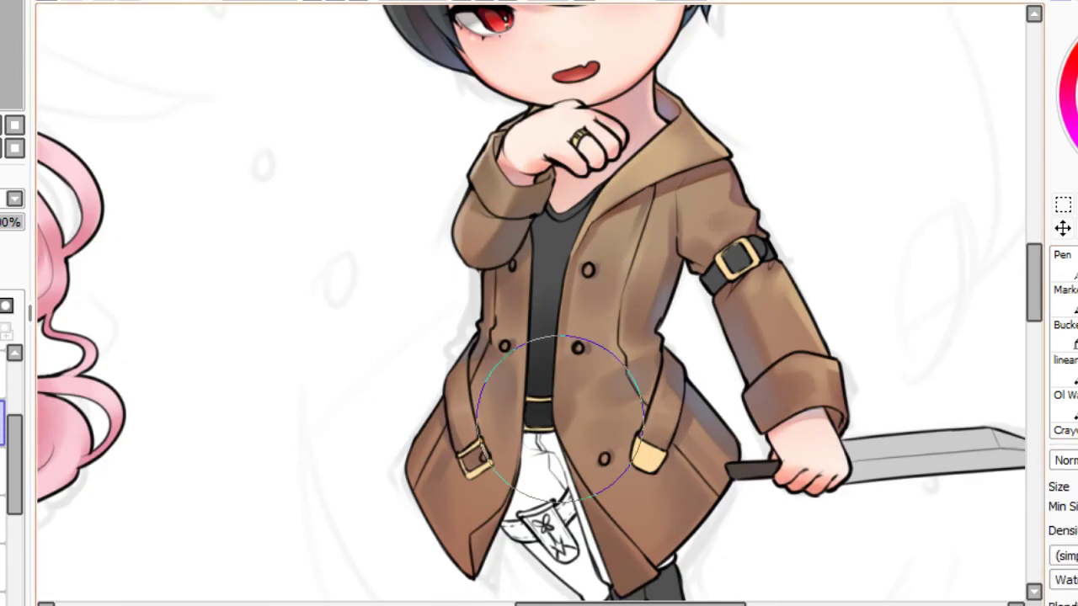
key("ctrl+z")
left_click_drag(552, 344, 525, 456)
key("ctrl+z")
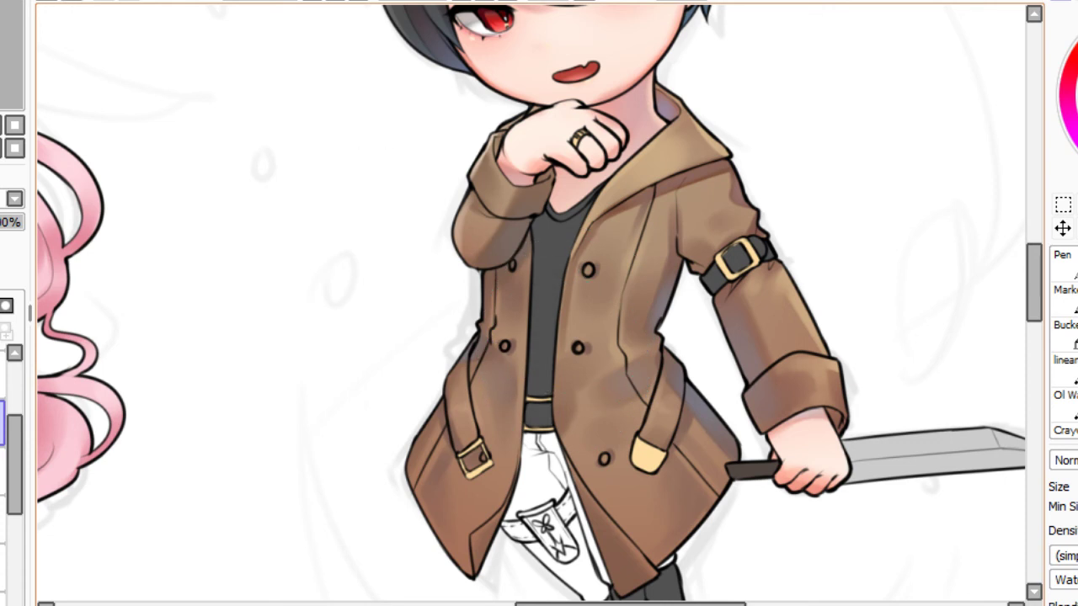
left_click_drag(530, 322, 525, 480)
Darken the boy's laced boots with a large soft shadow, undoing the first stroke.
left_click(335, 1)
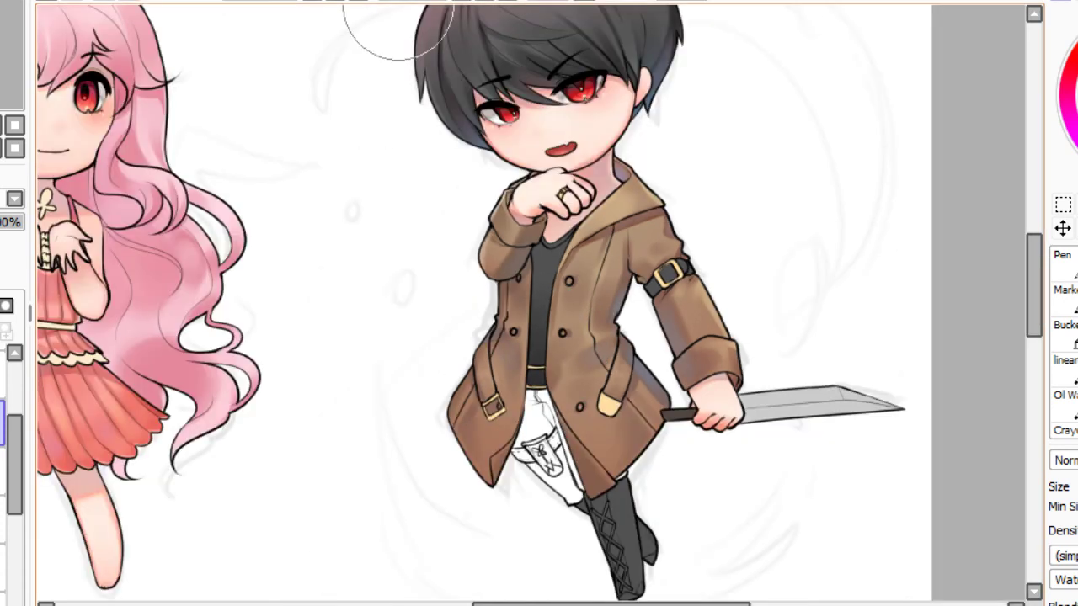
left_click_drag(650, 559, 644, 583)
key("ctrl+z")
left_click_drag(626, 533, 643, 573)
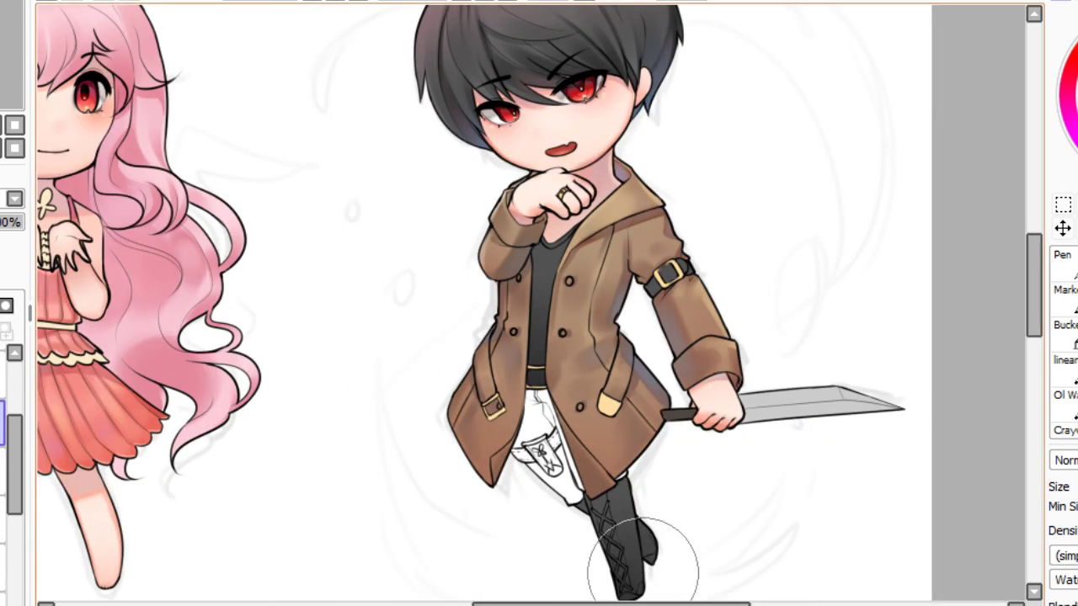
Add shading above the belt and a soft blue-grey tint to the upper part of the boy's dark shirt, undoing misplaced strokes.
left_click_drag(10, 52, 3, 53)
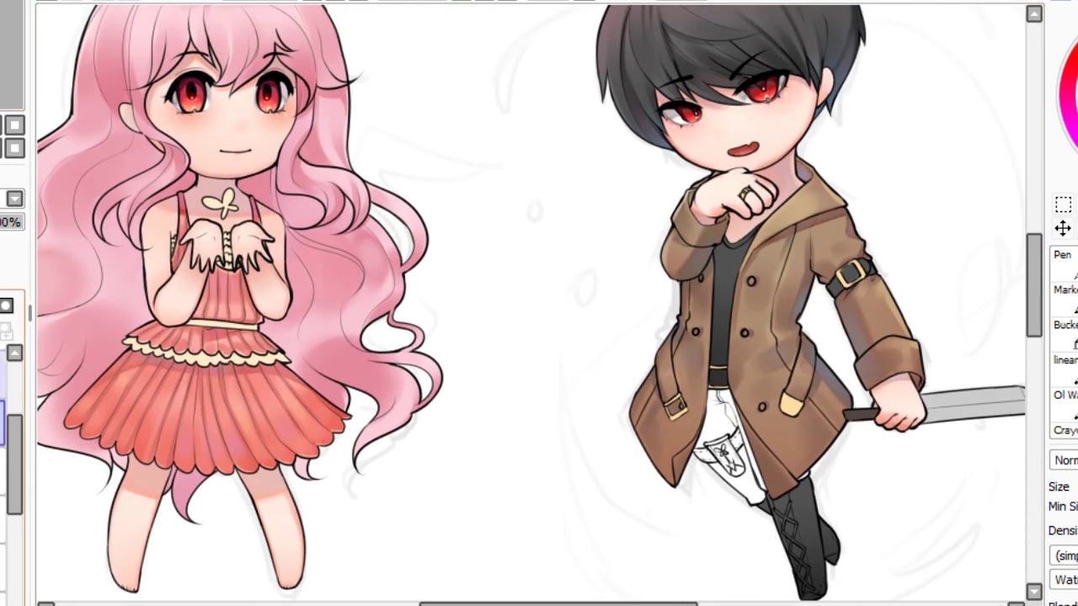
left_click_drag(594, 9, 441, 24)
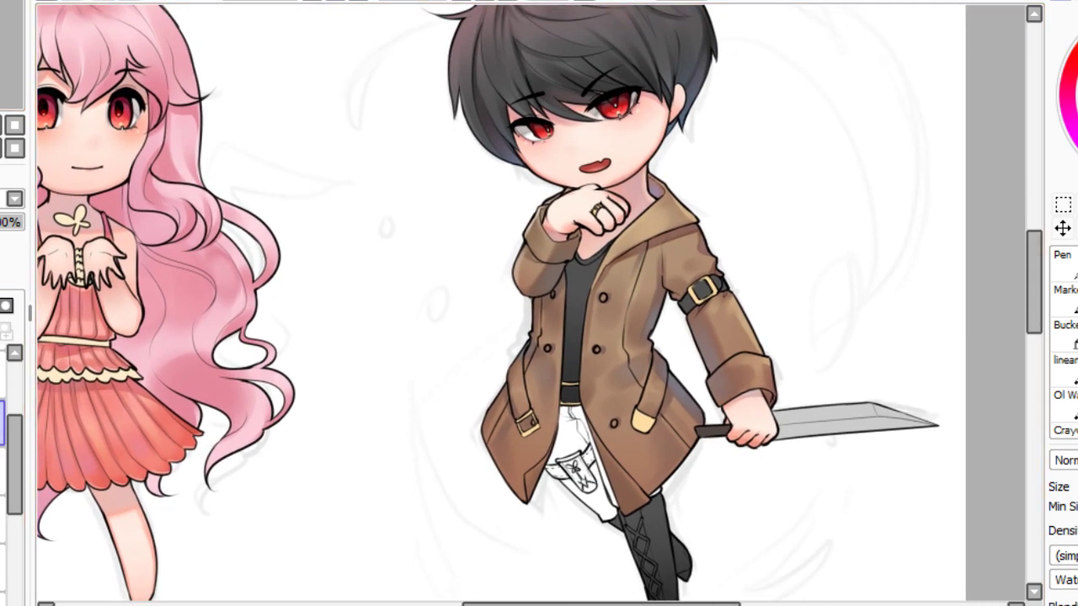
scroll(531, 303, "up", 2)
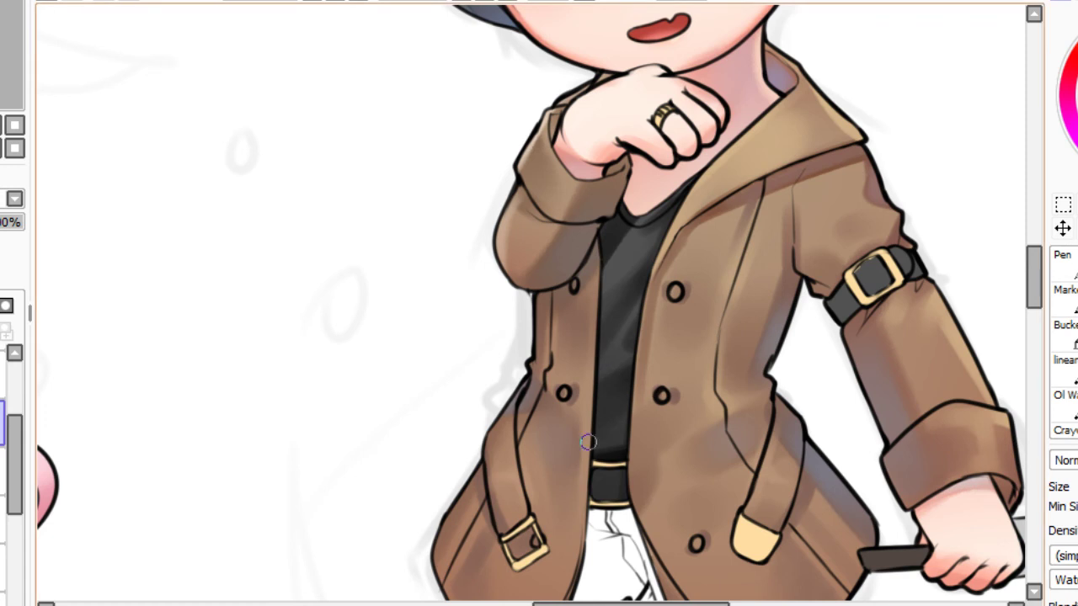
left_click_drag(593, 464, 647, 456)
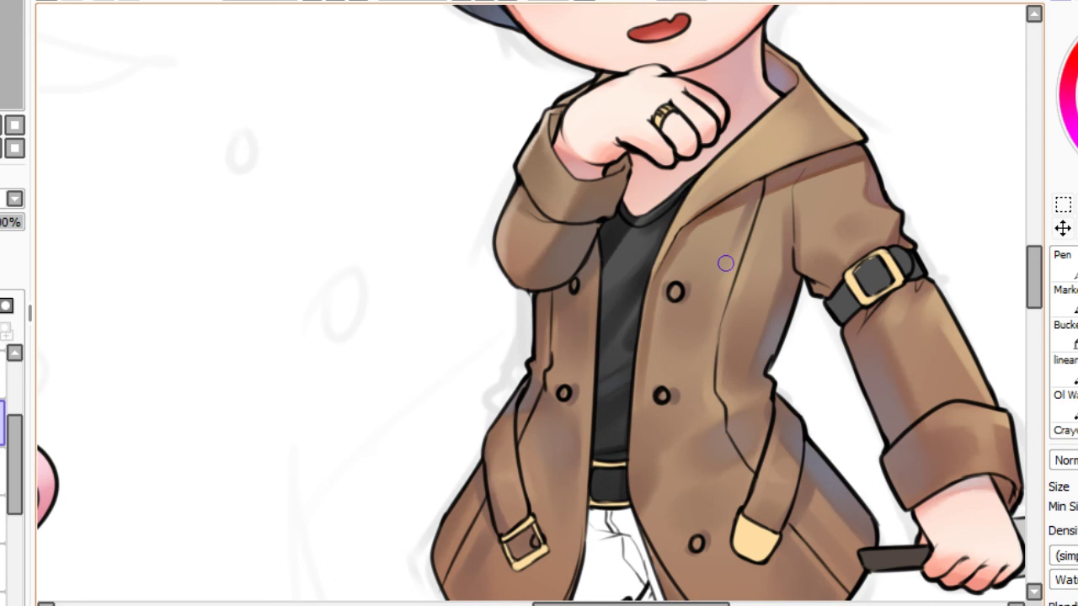
left_click_drag(624, 258, 641, 231)
mouse_move(595, 297)
left_mouse_down()
mouse_move(663, 233)
mouse_move(612, 275)
left_mouse_up()
key("ctrl+z")
key("ctrl+z")
key("ctrl+z")
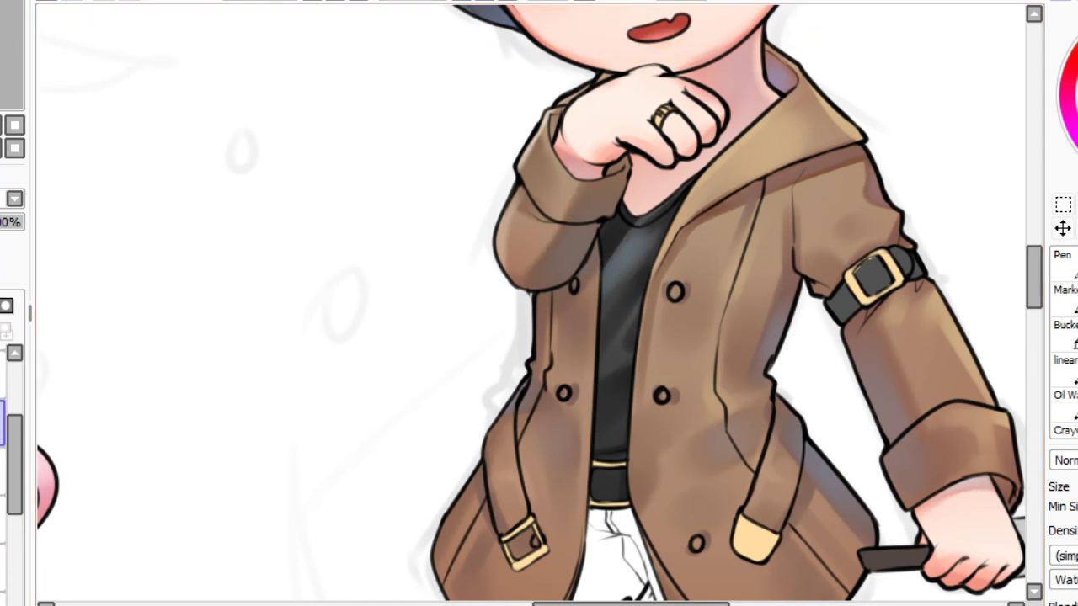
Examine the tinted shirt in close view and against the rest of the boy's outfit.
left_click(14, 125)
scroll(10, 59, "up", 4)
left_click_drag(2, 45, 18, 39)
scroll(529, 309, "up", 4)
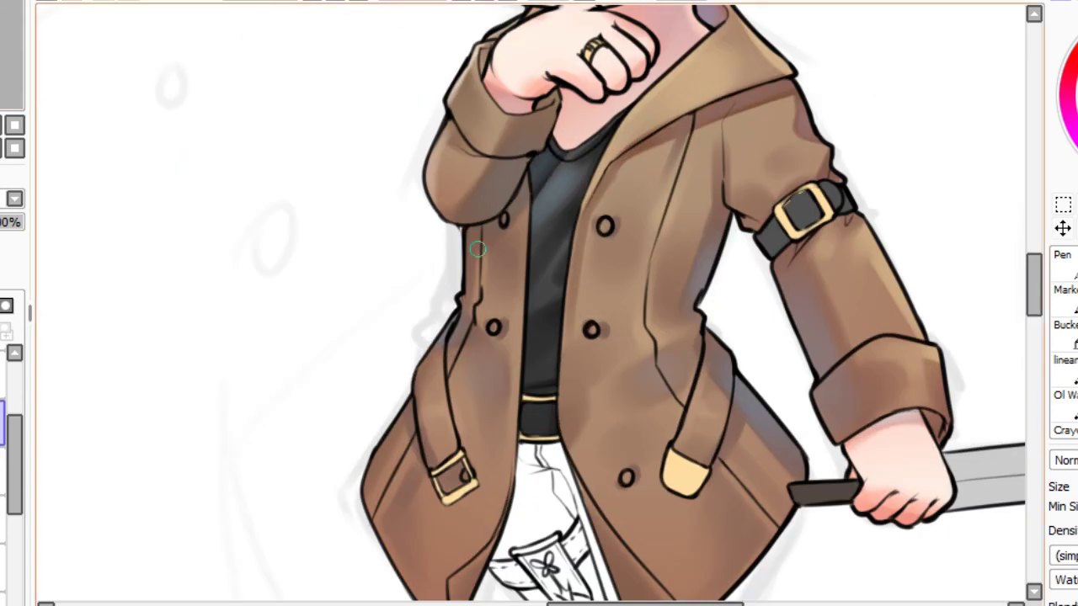
scroll(441, 239, "down", 5)
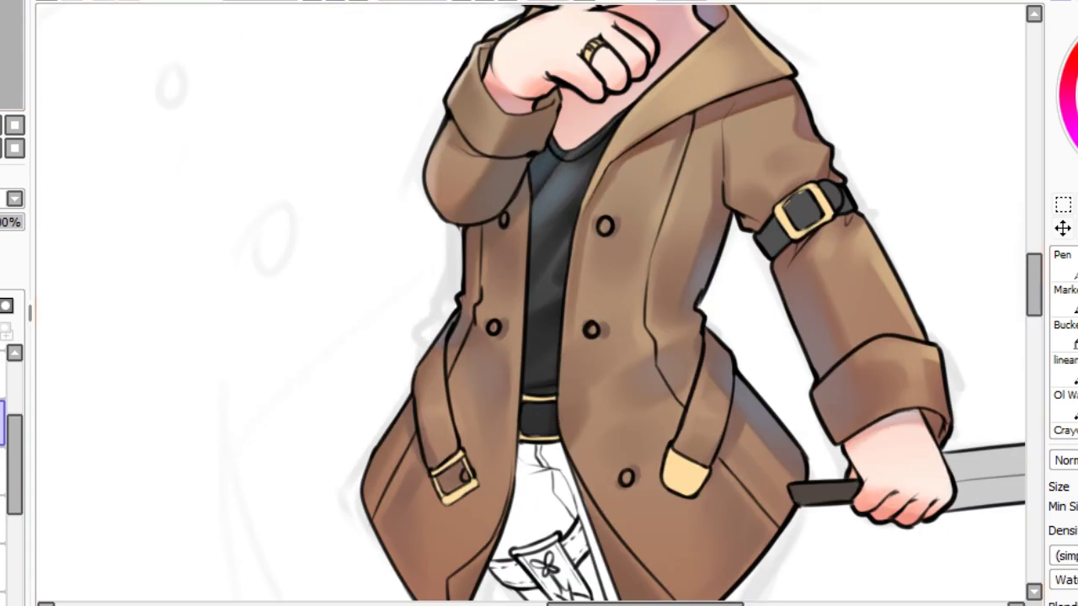
scroll(572, 287, "up", 5)
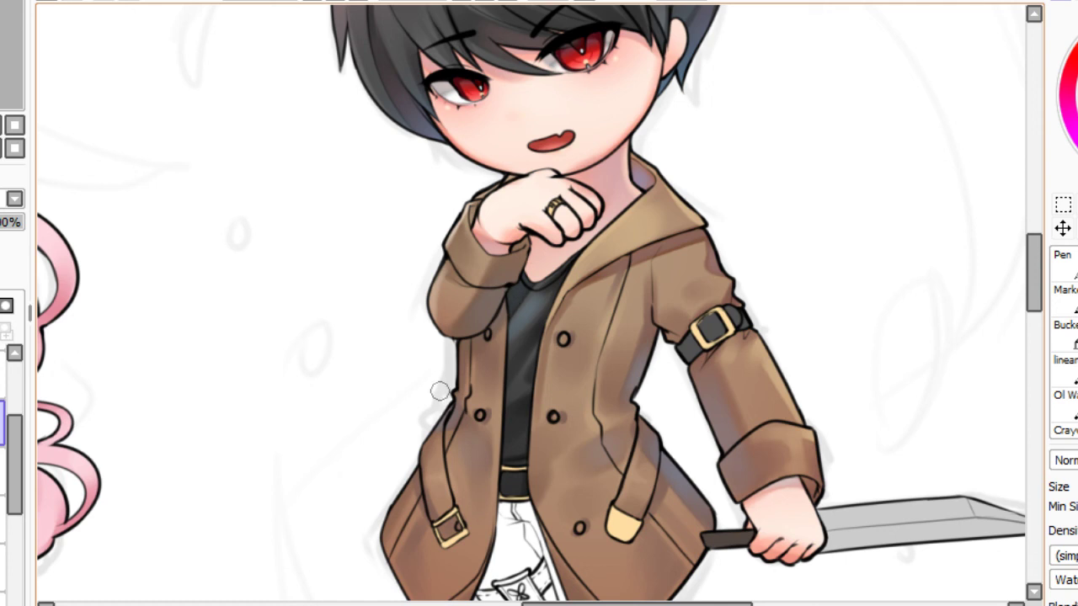
left_click_drag(777, 189, 751, 116)
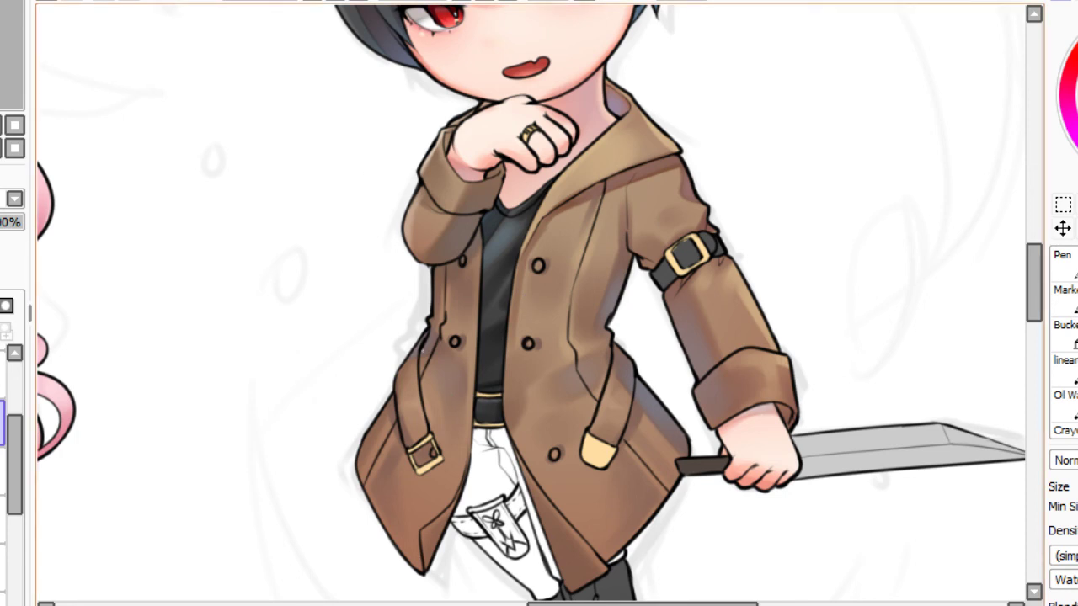
left_click_drag(213, 103, 287, 153)
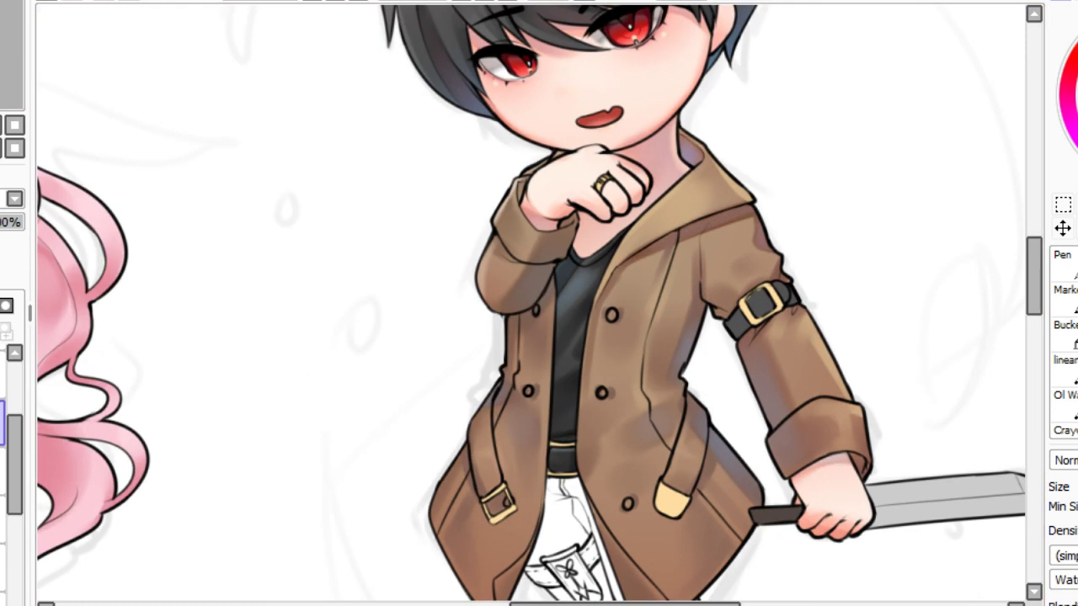
scroll(531, 303, "down", 5)
scroll(531, 303, "up", 4)
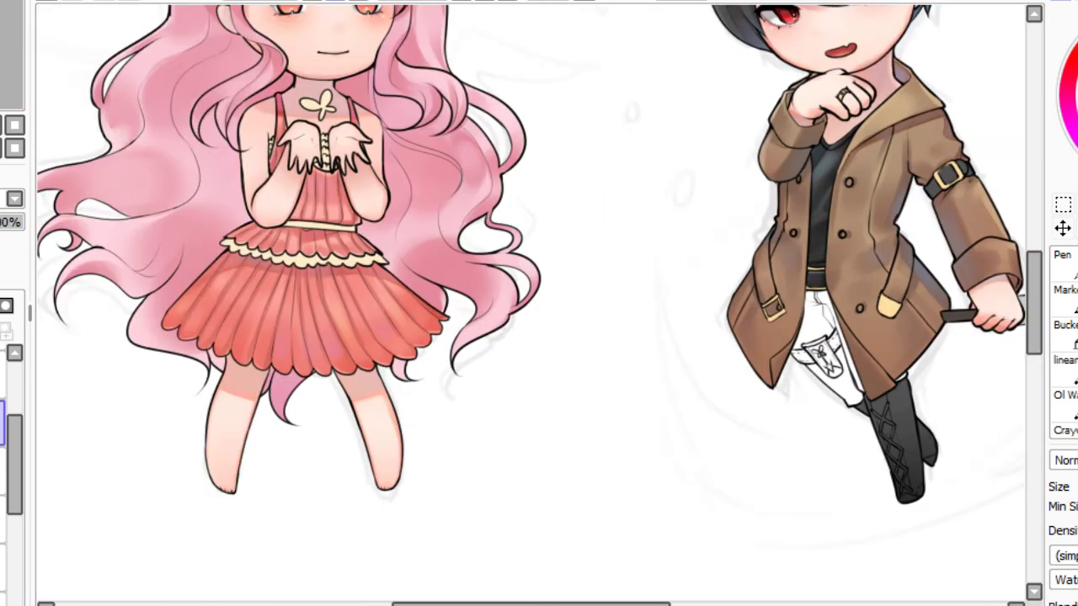
Paint a dark blue shadow across the top of the boy's front boot and over the rear boot.
left_click_drag(640, 370, 379, 291)
left_click_drag(4, 84, 14, 80)
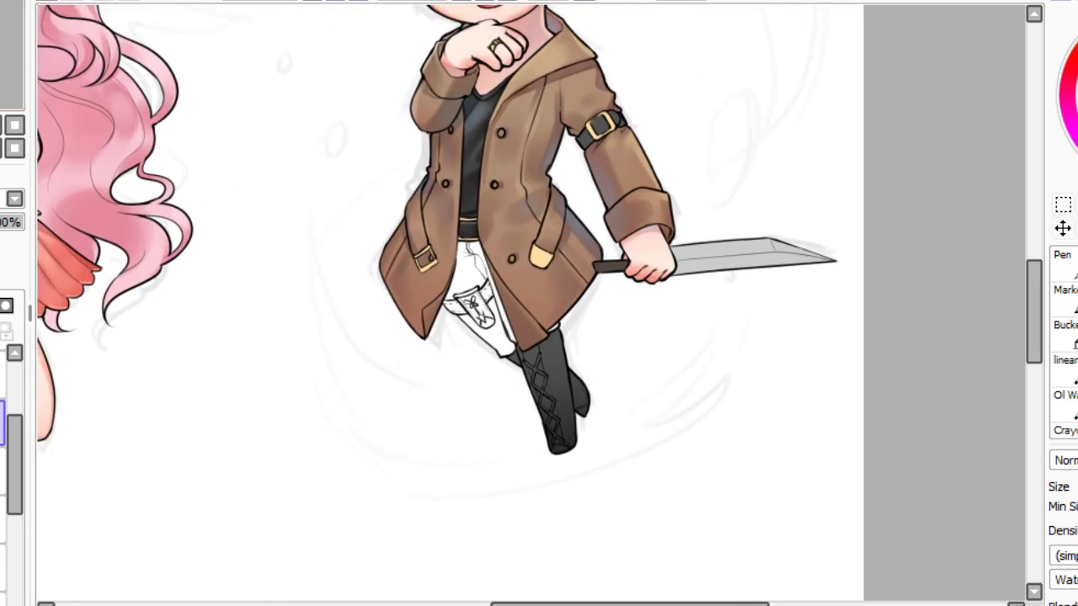
scroll(531, 303, "up", 1)
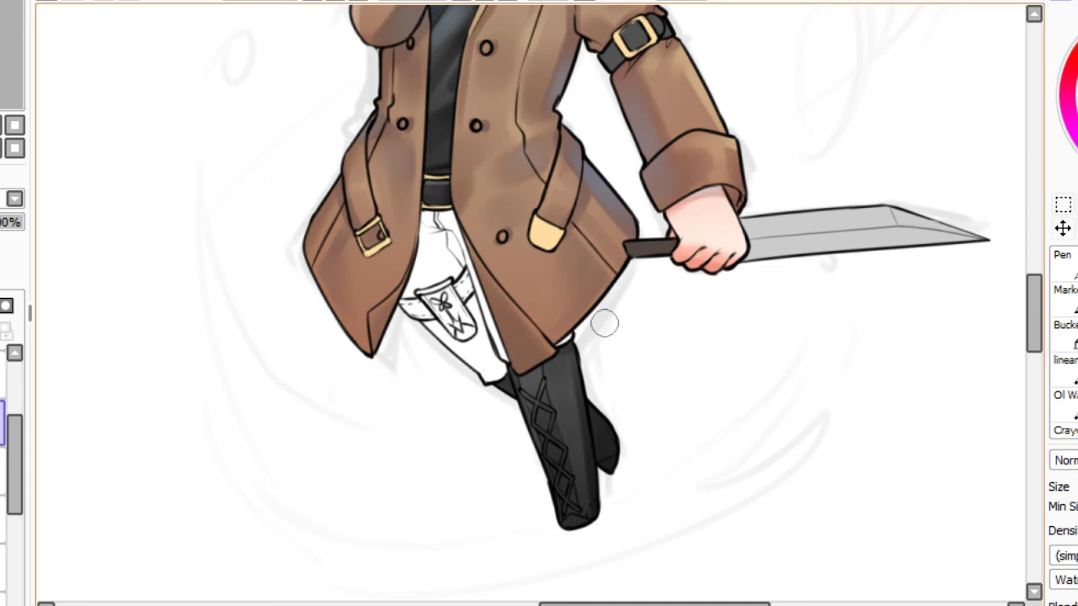
left_click_drag(526, 365, 575, 354)
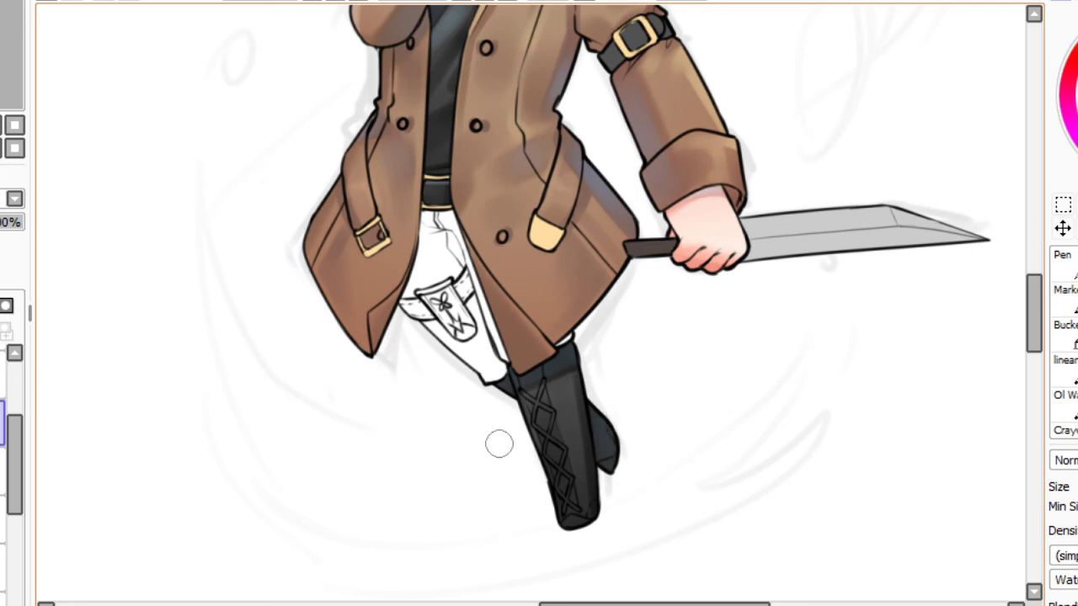
Check the blue-shaded boots against both full figures, toggling the clothing layer's visibility.
key("Home")
key("Page_Up")
key("Page_Up")
key("Page_Up")
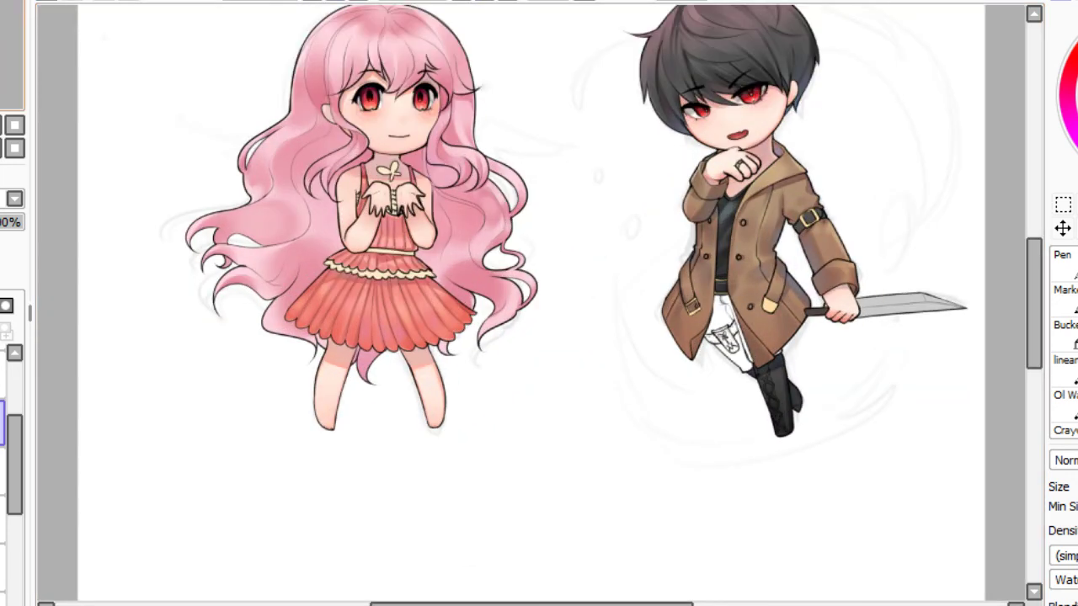
left_click_drag(367, 435, 345, 489)
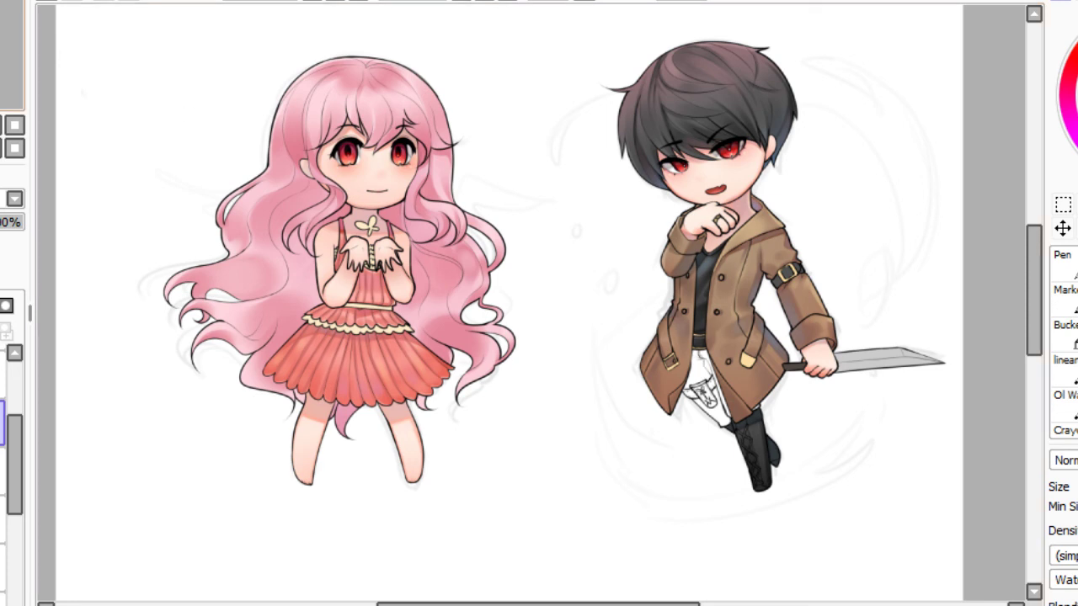
left_click_drag(44, 371, 66, 392)
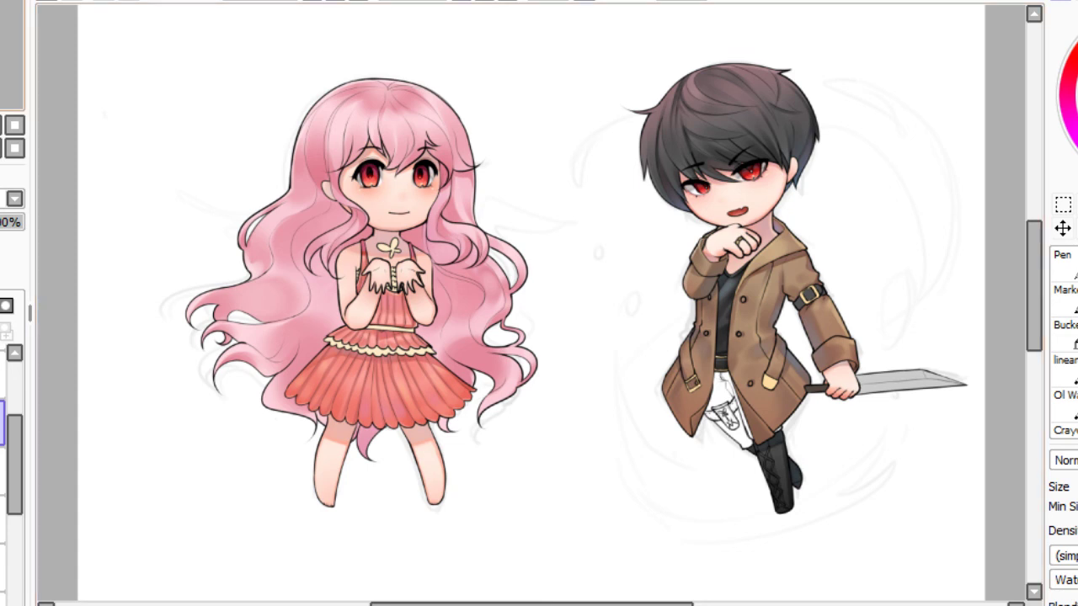
left_click_drag(4, 50, 15, 51)
left_click(1, 423)
left_click(2, 424)
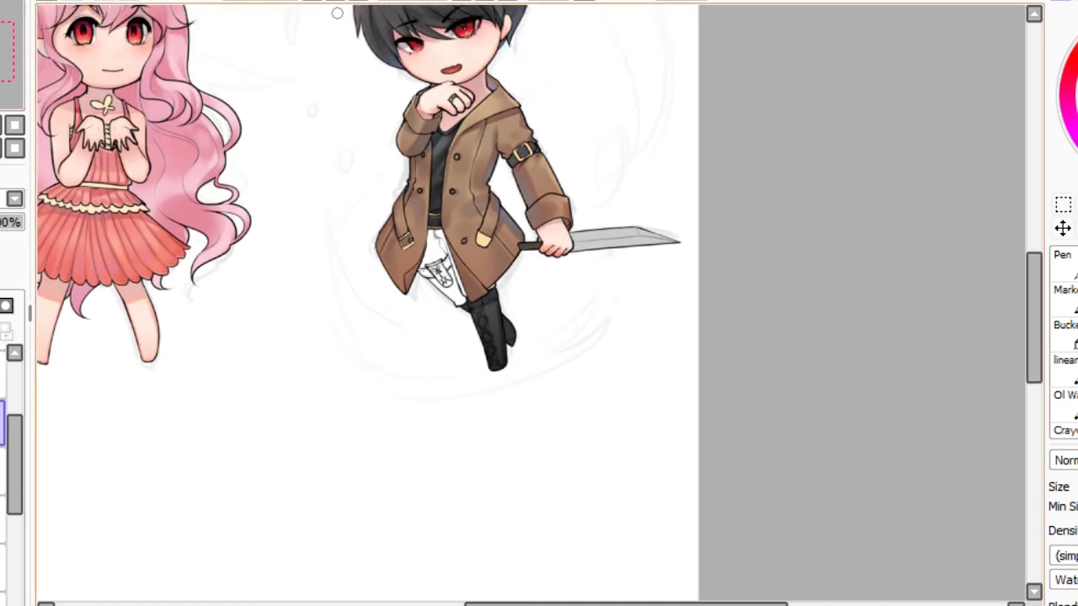
Brush a soft blue-grey highlight down the shaft of the boy's front boot, undoing an unwanted stroke.
left_click(336, 1)
left_click(336, 1)
left_click(336, 0)
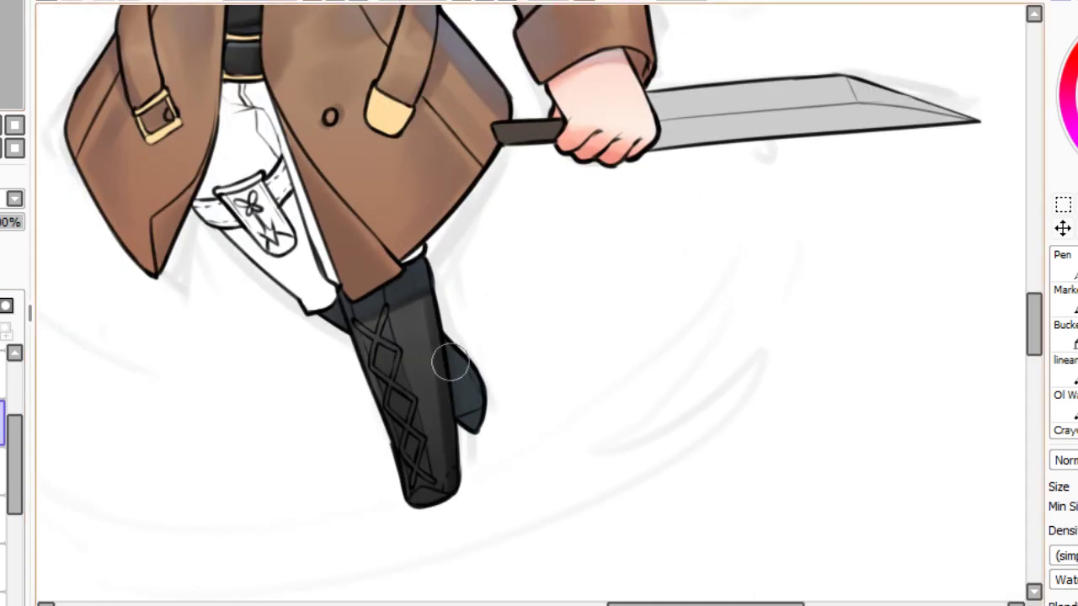
left_click_drag(409, 315, 426, 432)
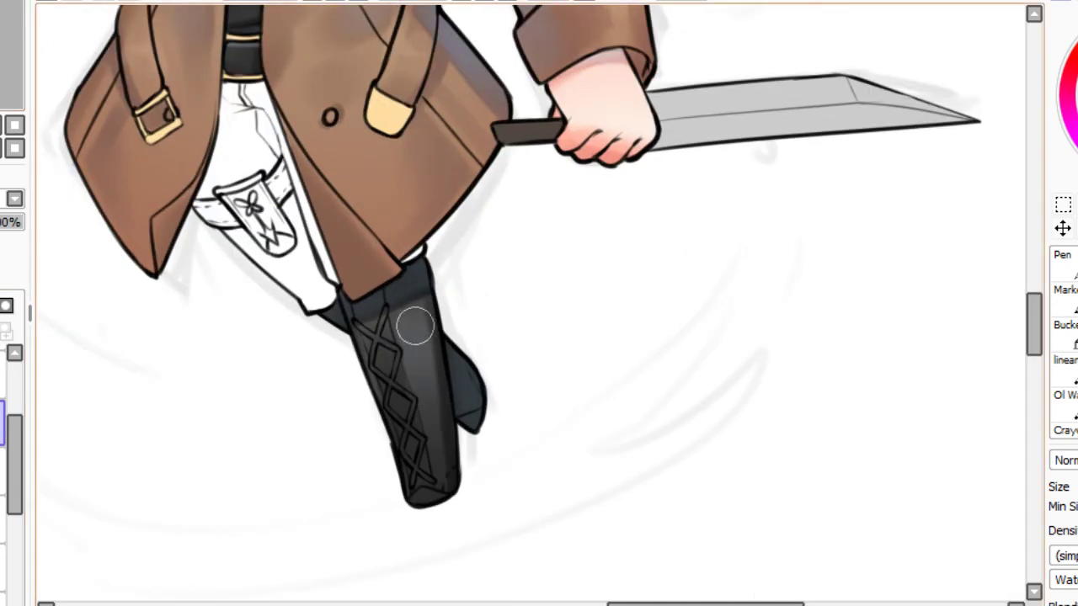
mouse_move(414, 326)
left_mouse_down()
mouse_move(430, 448)
mouse_move(378, 346)
mouse_move(390, 376)
mouse_move(463, 392)
left_mouse_up()
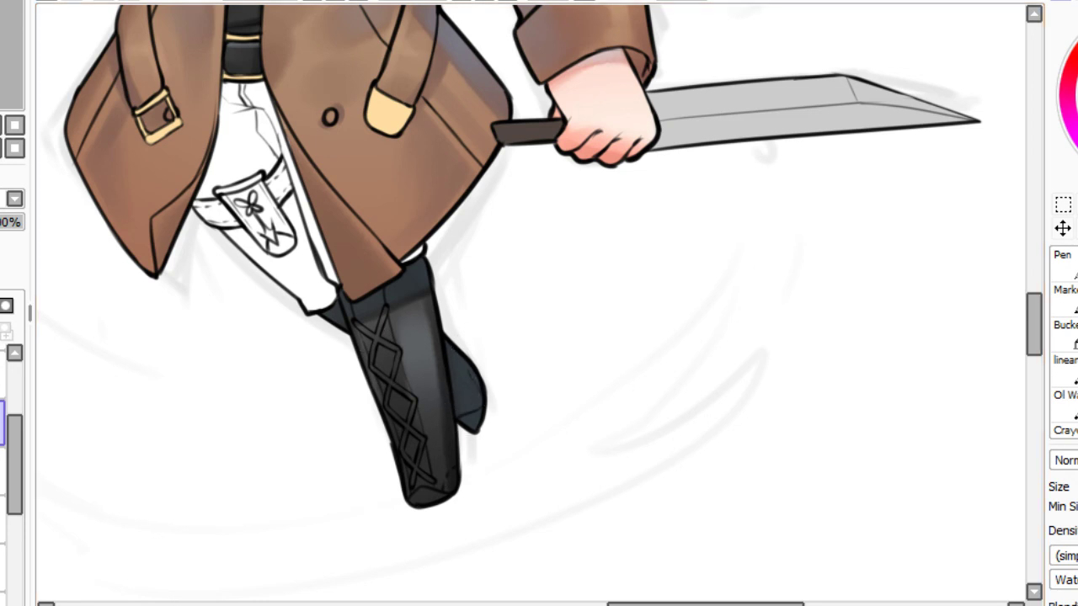
key("ctrl+z")
Paint a thin light streak down the front boot's shaft with a much smaller brush, undoing and repeating unsatisfactory strokes.
key("bracketleft")
key("bracketleft")
key("bracketleft")
key("bracketleft")
key("bracketleft")
key("bracketleft")
key("bracketleft")
key("bracketleft")
key("bracketleft")
key("bracketleft")
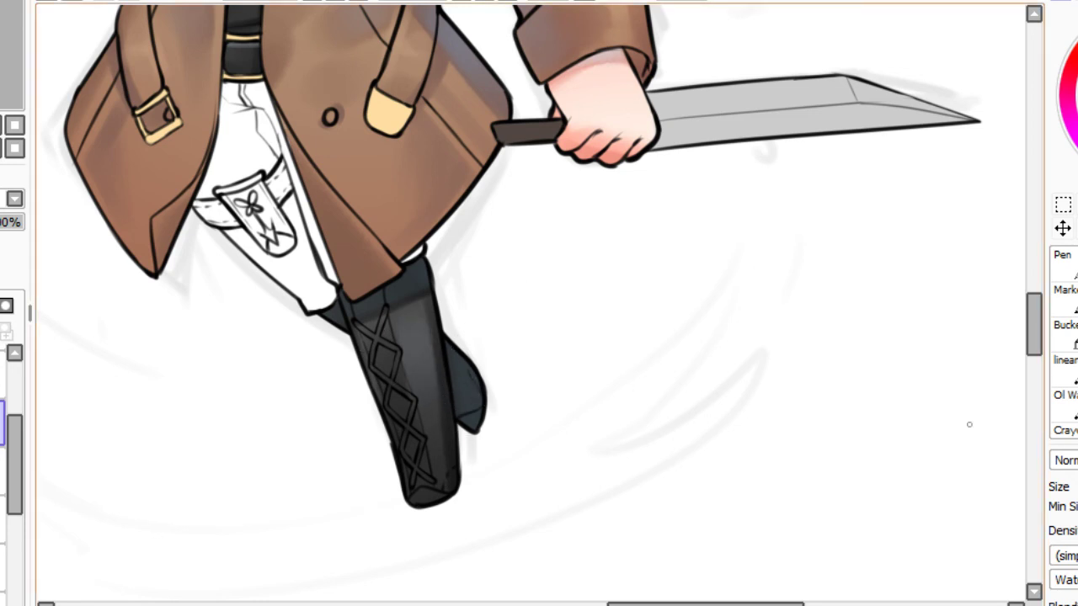
left_click_drag(412, 311, 429, 426)
key("ctrl+z")
left_click_drag(411, 307, 427, 419)
key("ctrl+z")
mouse_move(410, 309)
left_mouse_down()
mouse_move(433, 462)
mouse_move(432, 396)
mouse_move(439, 459)
mouse_move(438, 433)
left_mouse_up()
key("ctrl+z")
mouse_move(415, 333)
left_mouse_down()
mouse_move(437, 430)
mouse_move(497, 380)
left_mouse_up()
Highlight the upper crossed laces of the front boot with thin light grey strokes, retrying the first ones.
scroll(315, 210, "up", 2)
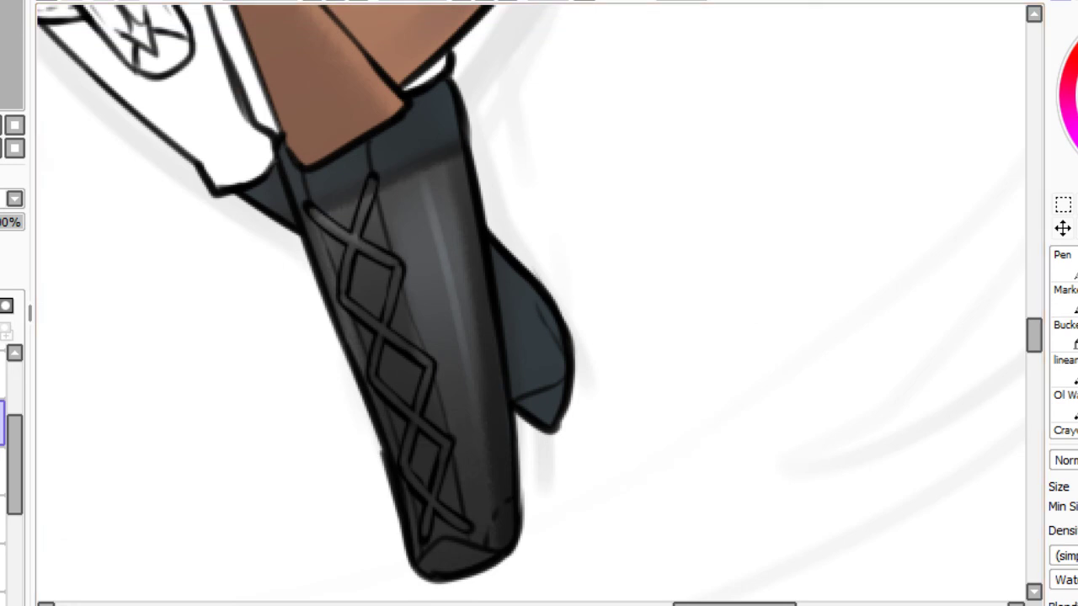
key("ctrl+z")
left_click_drag(314, 211, 378, 259)
key("ctrl+z")
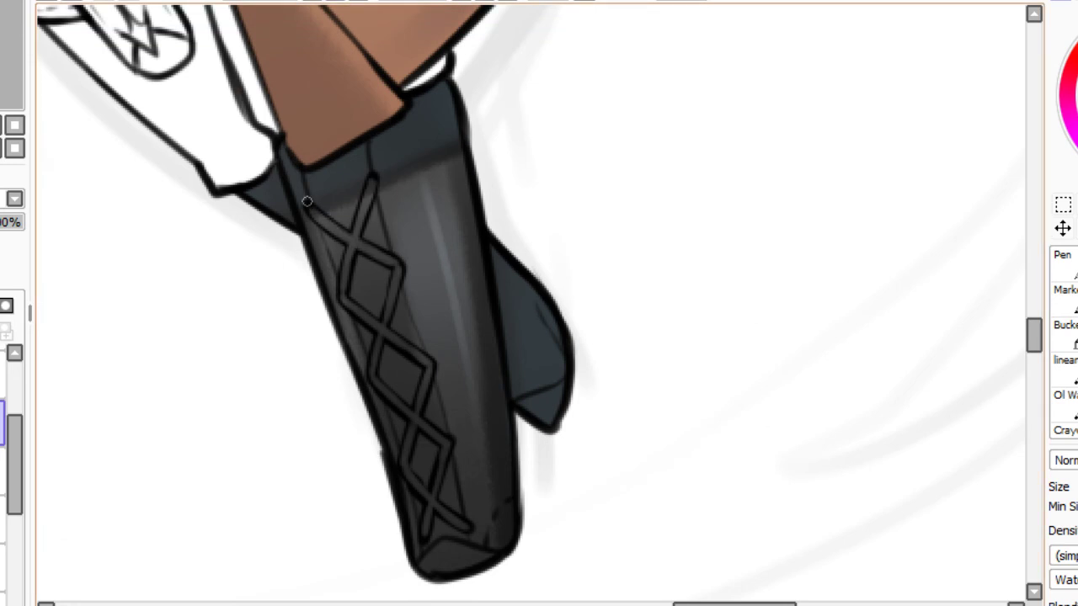
key("ctrl+z")
left_click_drag(308, 203, 394, 259)
left_click_drag(354, 222, 373, 175)
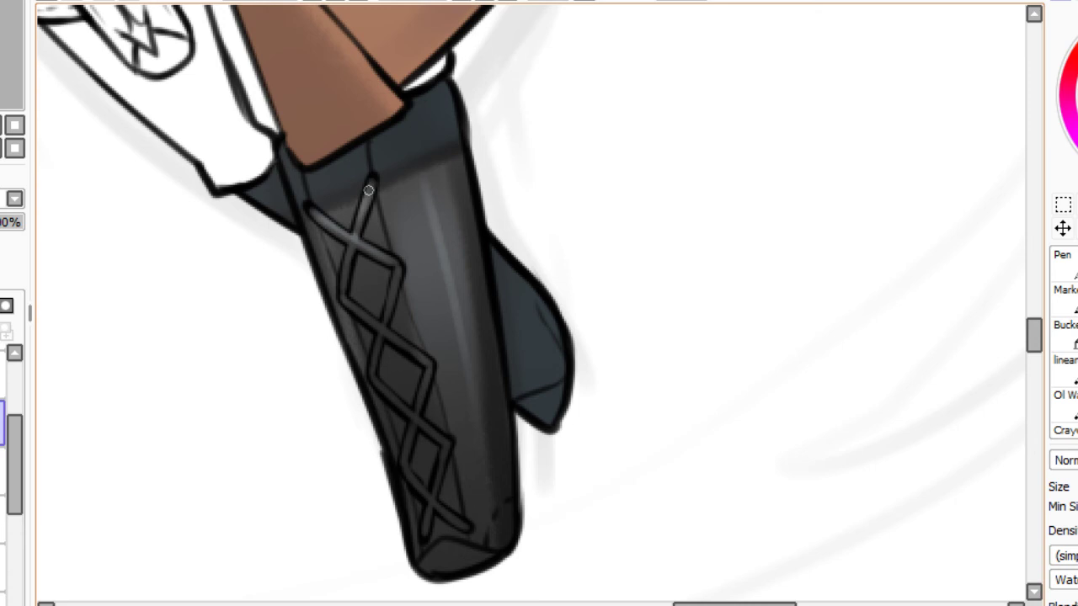
left_click_drag(343, 295, 436, 364)
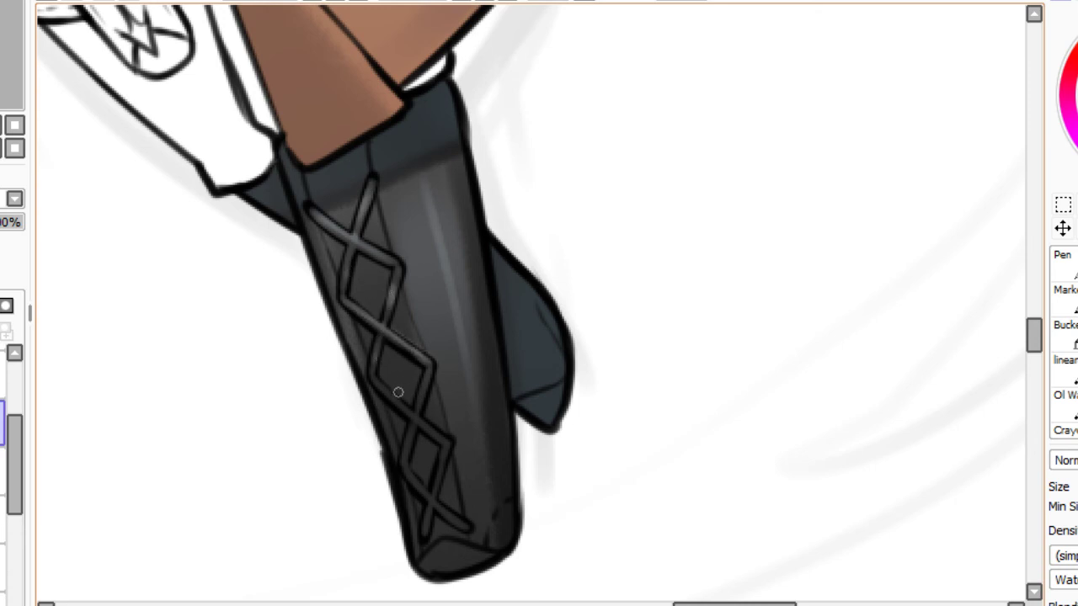
Highlight the lower crossed laces of the front boot with thin light grey strokes, redoing one stroke.
left_click_drag(376, 379, 456, 445)
key("ctrl+z")
left_click_drag(383, 388, 444, 434)
left_click_drag(419, 399, 429, 371)
left_click_drag(407, 477, 463, 523)
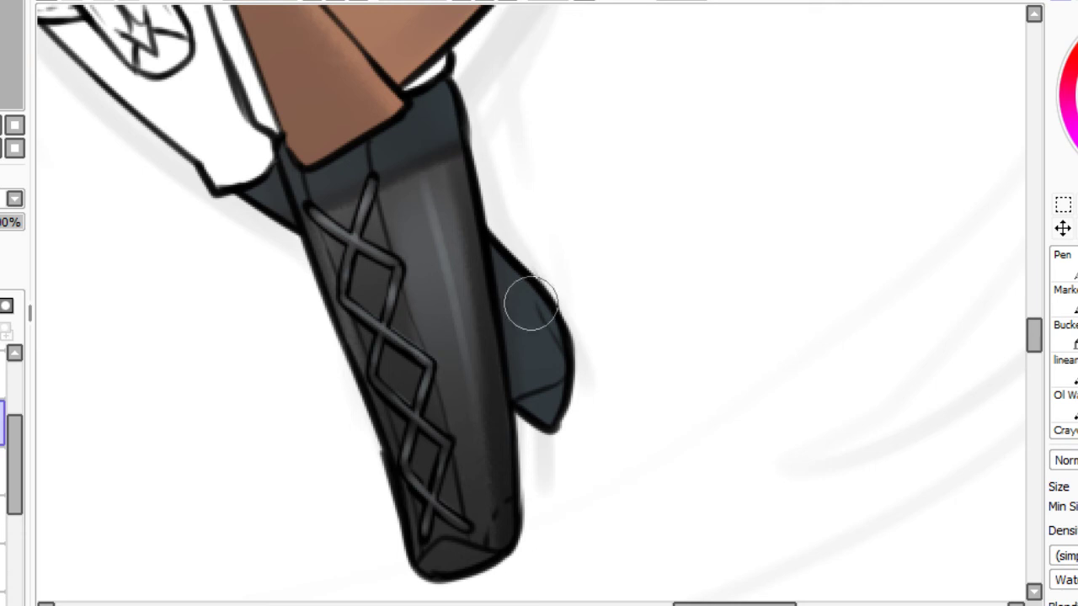
Paint the toe caps of both boots pale blue-grey and blend darker shading into the front one.
mouse_move(437, 578)
left_mouse_down()
mouse_move(510, 583)
mouse_move(424, 579)
mouse_move(447, 558)
mouse_move(507, 575)
mouse_move(425, 568)
left_mouse_up()
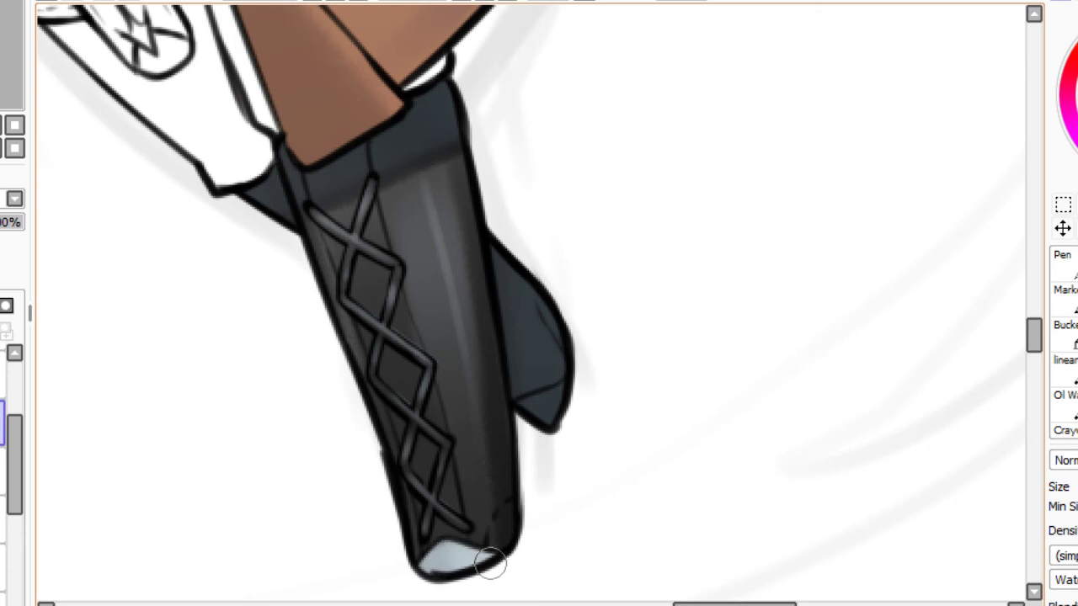
left_click_drag(546, 402, 551, 406)
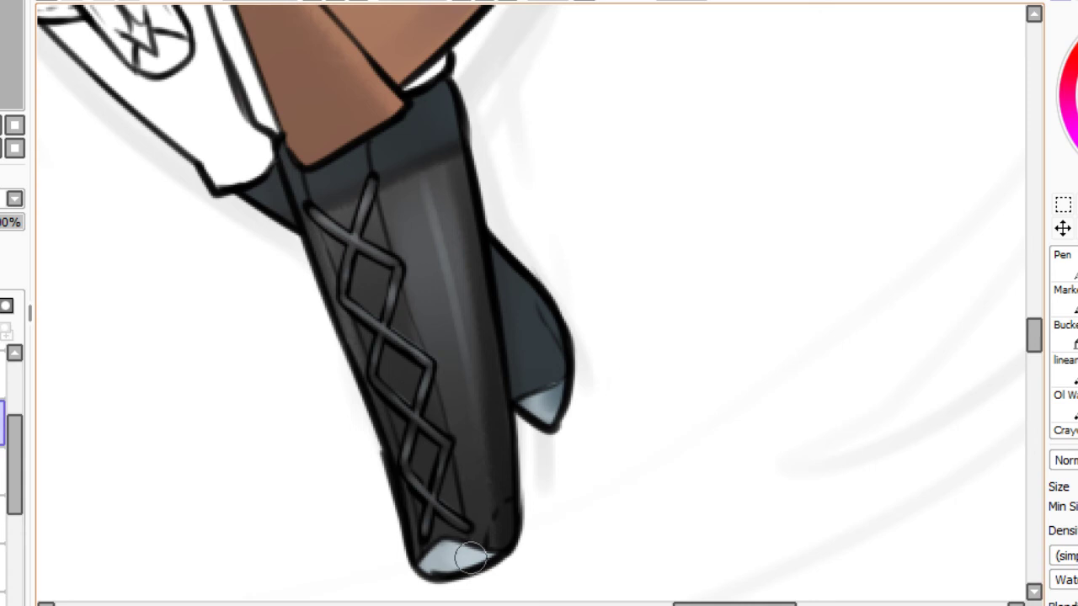
mouse_move(490, 557)
left_mouse_down()
mouse_move(413, 582)
mouse_move(433, 568)
left_mouse_up()
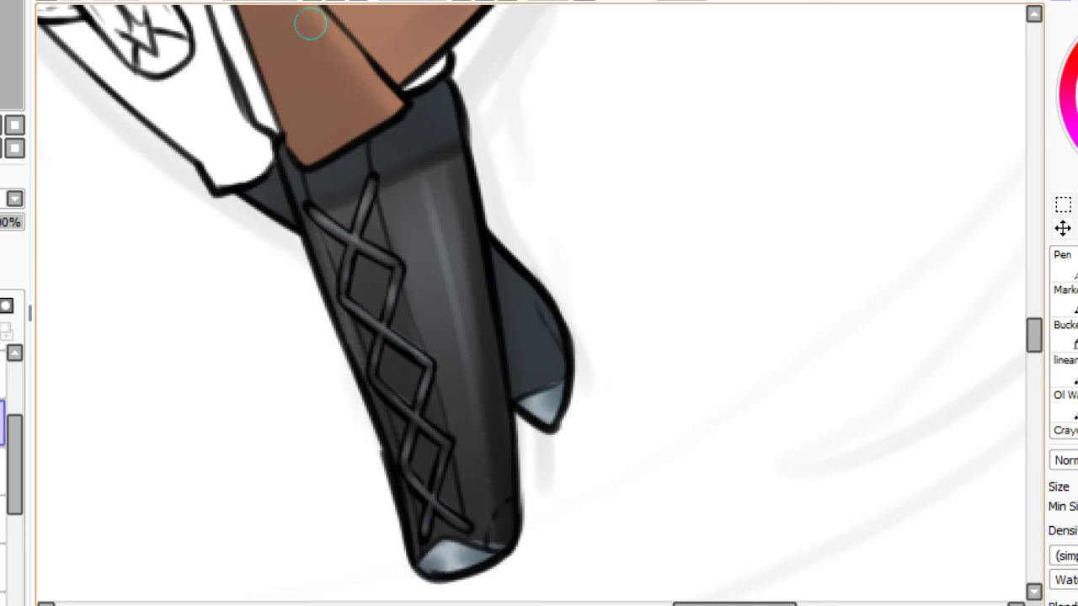
Check the finished boots against both full figures, toggling the visibility of the shirt and boots layer.
left_click(358, 1)
left_click(312, 1)
left_click(312, 1)
left_click_drag(4, 52, 12, 53)
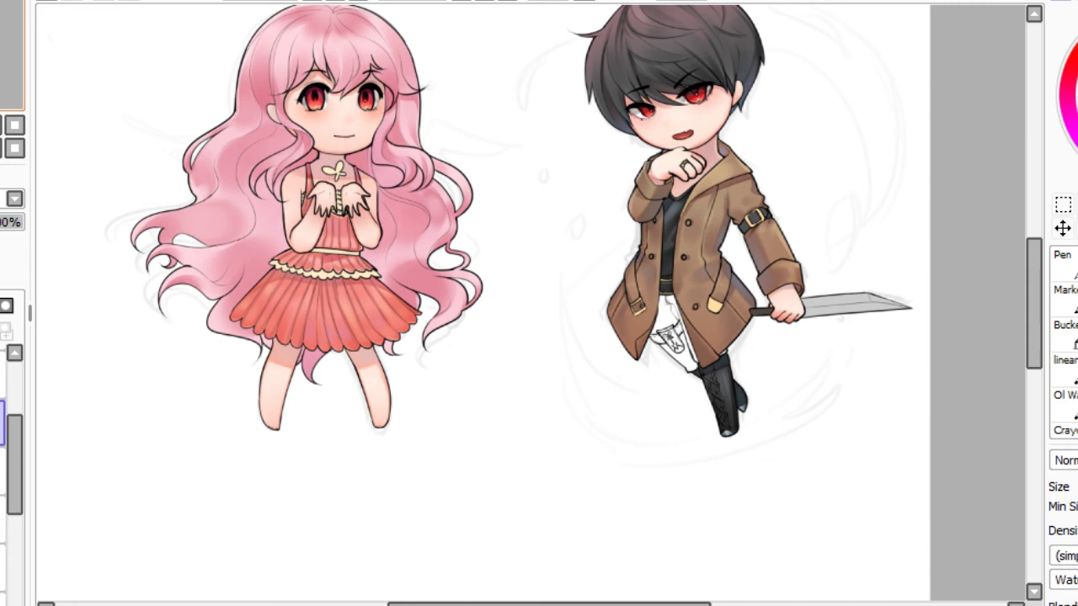
left_click_drag(530, 303, 520, 347)
left_click(2, 424)
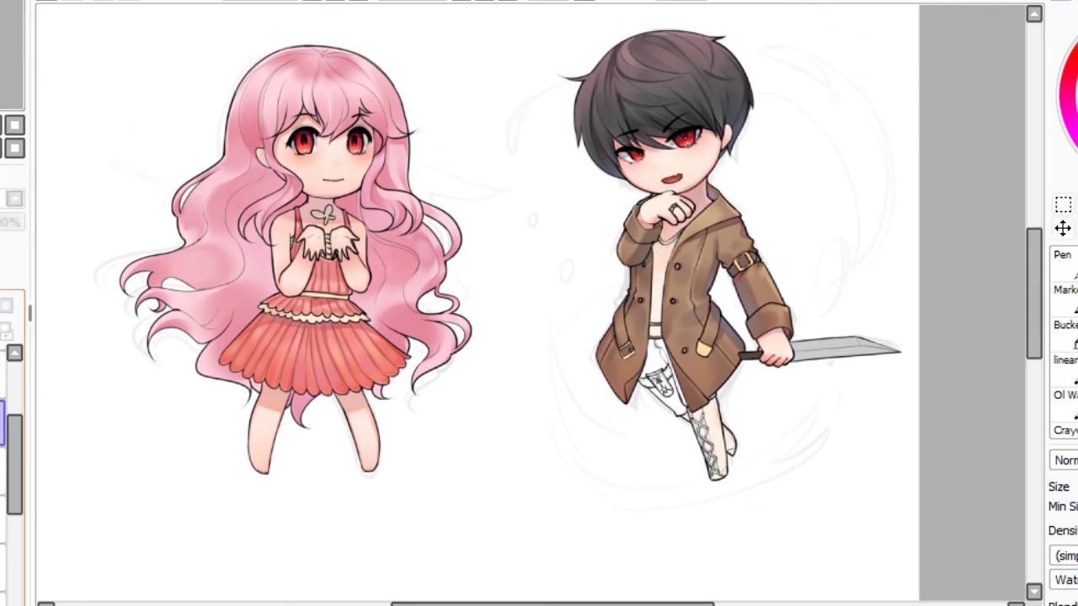
left_click(2, 423)
left_click_drag(472, 303, 603, 282)
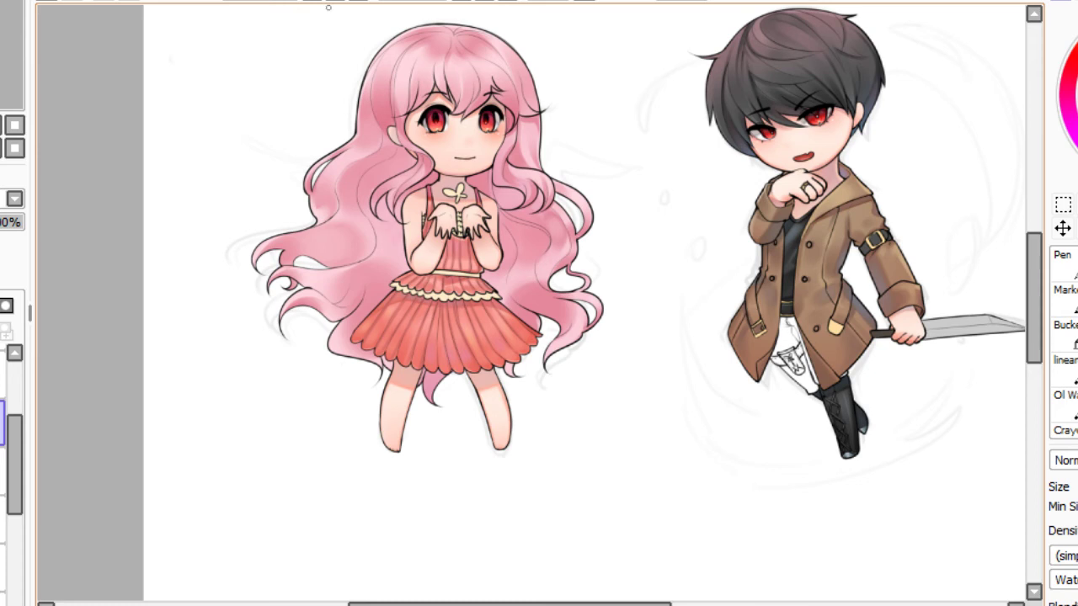
Deepen the shaded part of the girl's waist belt with reddish brown, retrying the first stroke.
scroll(530, 303, "up", 2)
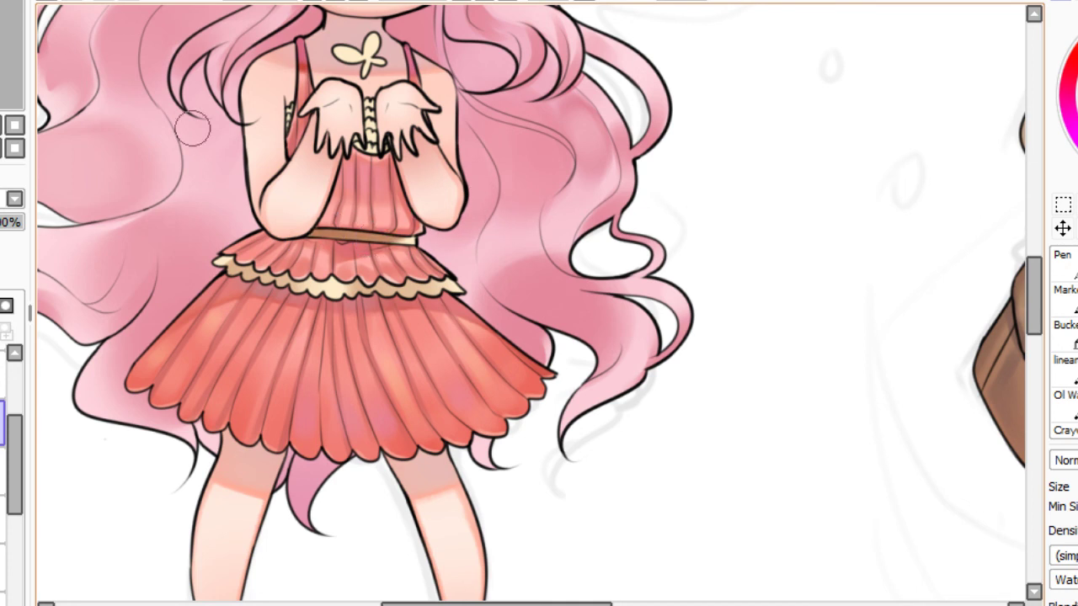
left_click_drag(192, 128, 321, 202)
left_click(335, 1)
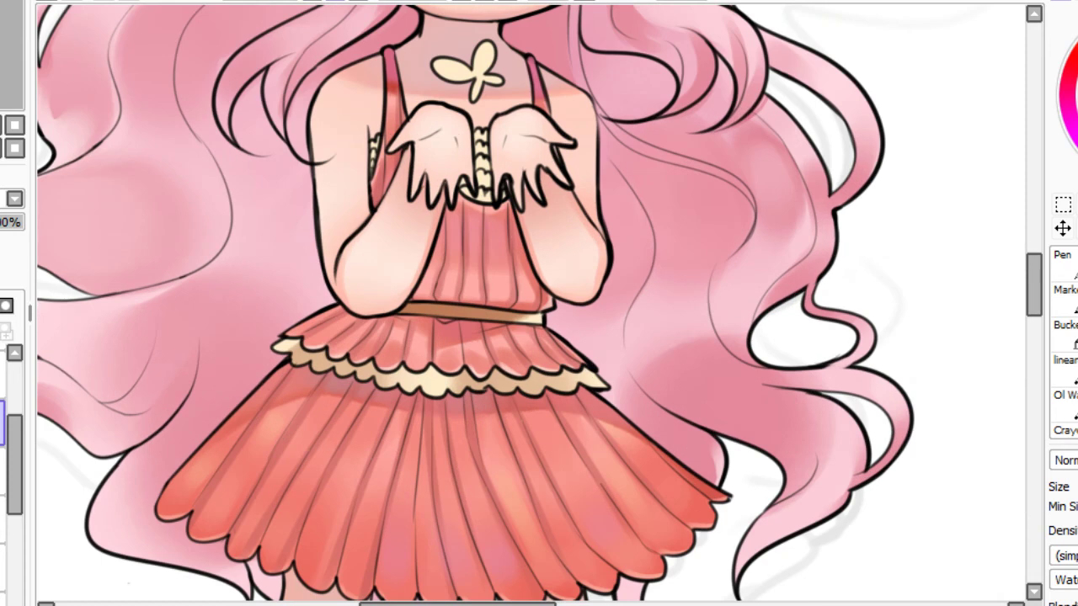
scroll(581, 290, "up", 1)
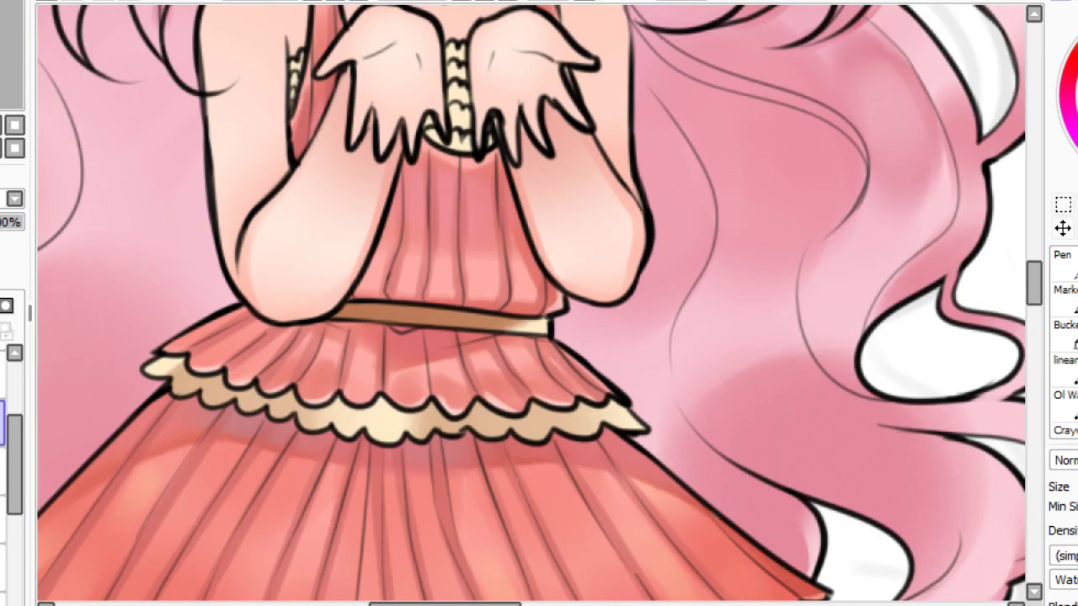
left_click_drag(339, 307, 403, 315)
key("ctrl+z")
left_click_drag(508, 291, 420, 328)
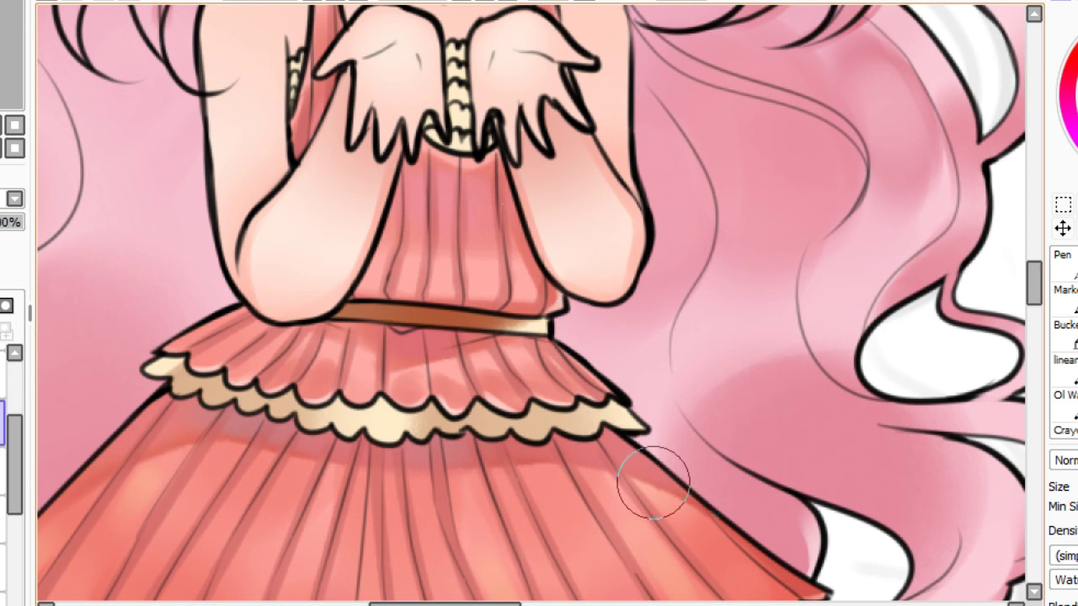
Paint tan fold shadows with a smaller brush on the middle and right part of the waist ruffle's cream trim.
key("bracketleft")
key("bracketleft")
key("bracketleft")
key("bracketleft")
key("bracketleft")
key("bracketleft")
key("bracketleft")
key("bracketleft")
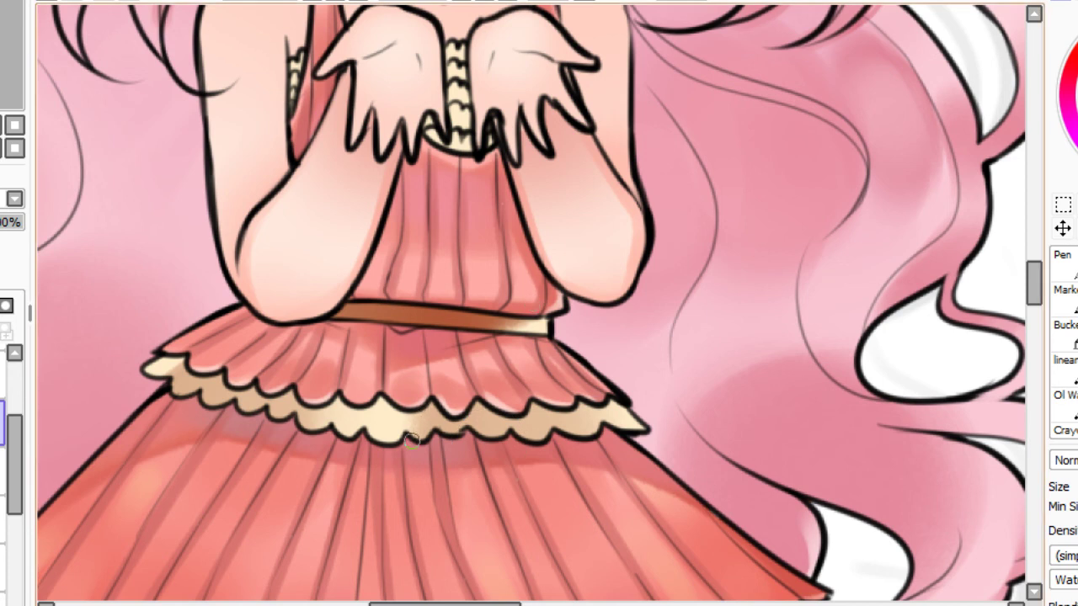
left_click_drag(404, 435, 404, 418)
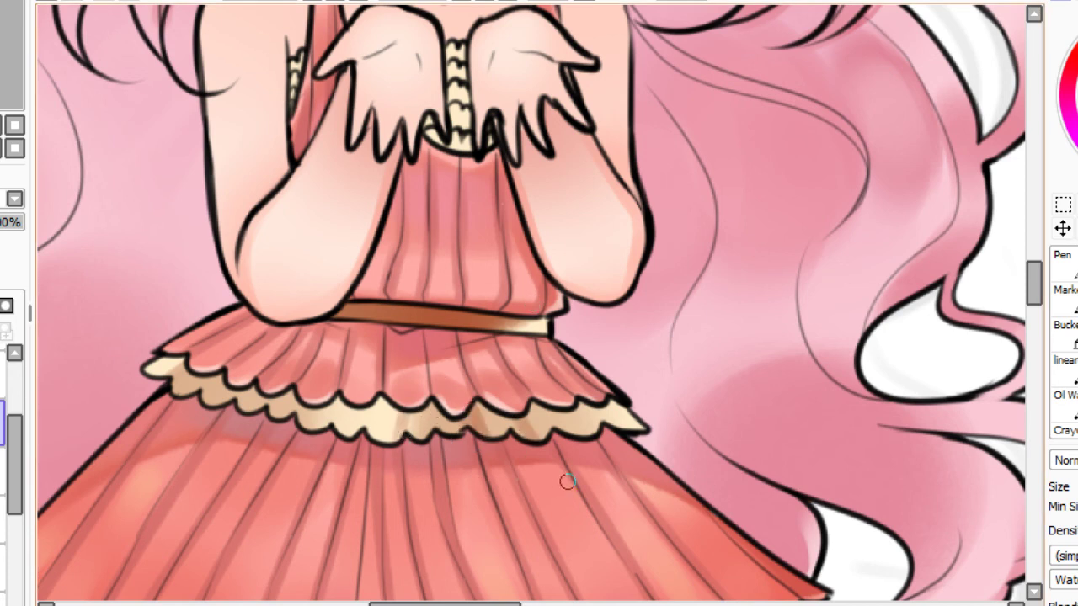
mouse_move(509, 395)
left_mouse_down()
mouse_move(543, 481)
mouse_move(567, 482)
left_mouse_up()
left_click_drag(539, 406, 602, 476)
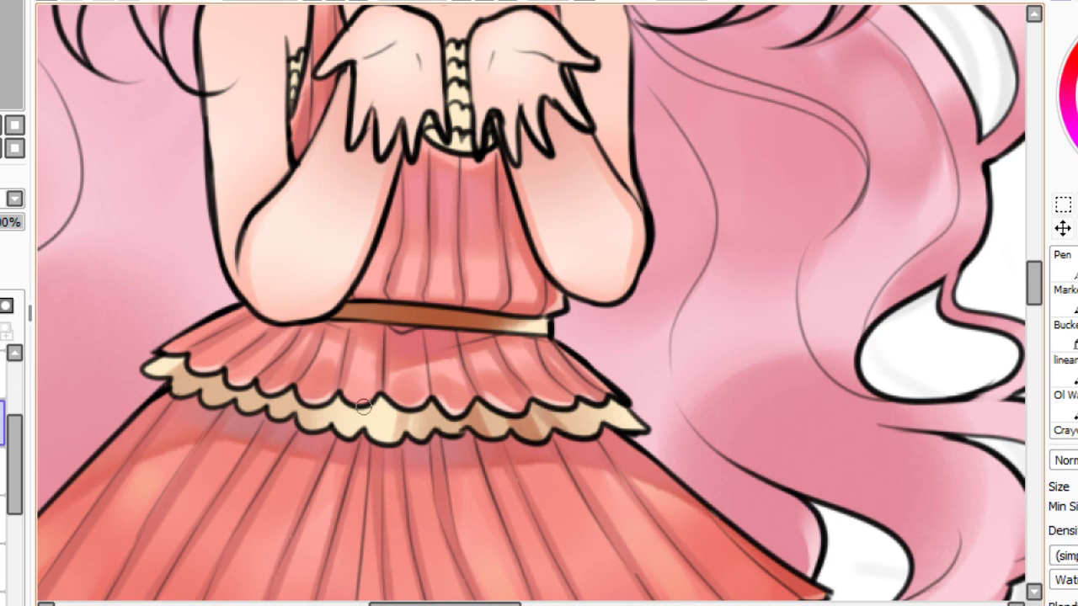
Paint tan-brown fold shadows on the left part of the cream ruffle trim and under its upper scalloped edge.
left_click_drag(288, 417, 317, 360)
left_click_drag(242, 429, 323, 332)
left_click_drag(214, 411, 255, 366)
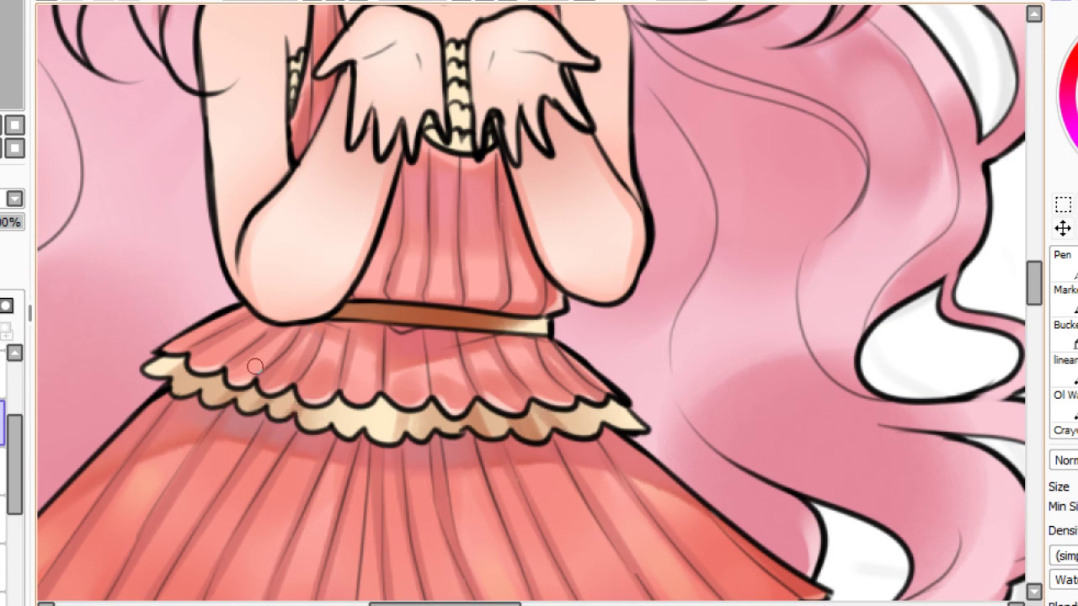
left_click_drag(199, 394, 264, 346)
mouse_move(191, 352)
left_mouse_down()
mouse_move(248, 370)
mouse_move(286, 358)
mouse_move(237, 376)
mouse_move(285, 394)
mouse_move(302, 382)
mouse_move(298, 401)
mouse_move(349, 381)
mouse_move(342, 387)
mouse_move(403, 393)
mouse_move(370, 401)
mouse_move(392, 391)
mouse_move(420, 407)
mouse_move(434, 382)
mouse_move(435, 406)
mouse_move(472, 396)
mouse_move(495, 417)
mouse_move(523, 388)
mouse_move(543, 409)
mouse_move(578, 387)
left_mouse_up()
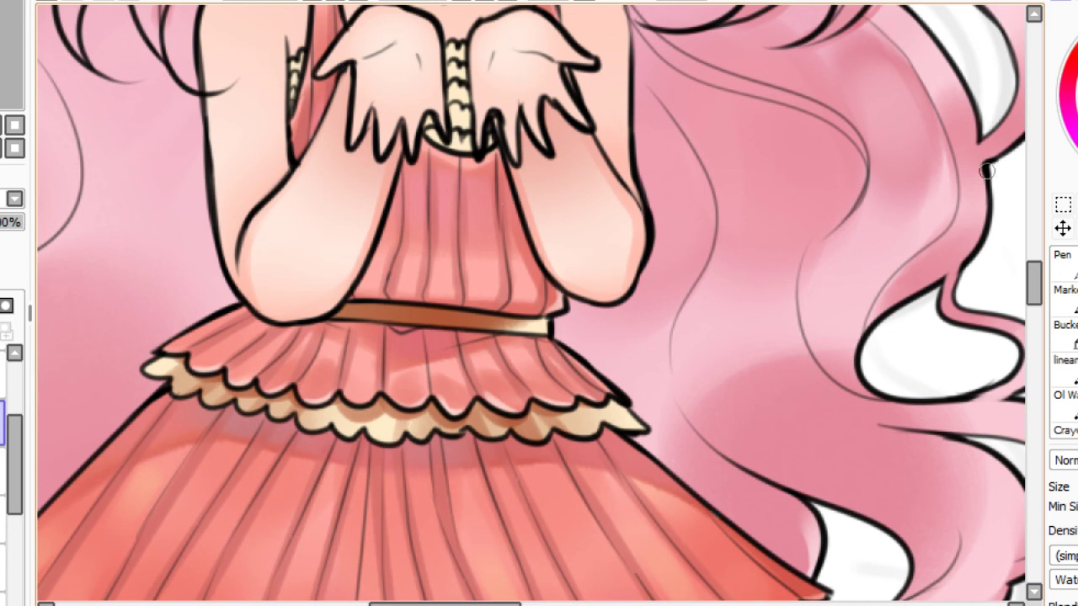
Shade the lower end of the cream bodice trim below the girl's hands with tan-brown, undoing an unwanted stroke.
left_click_drag(424, 137, 501, 138)
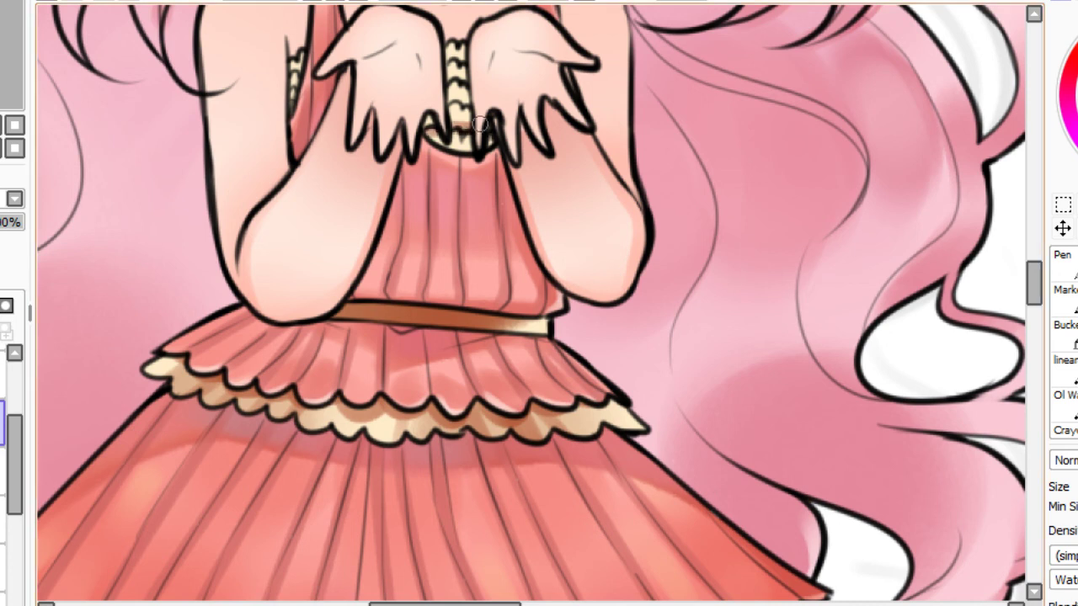
left_click_drag(427, 110, 520, 122)
scroll(520, 122, "up", 3)
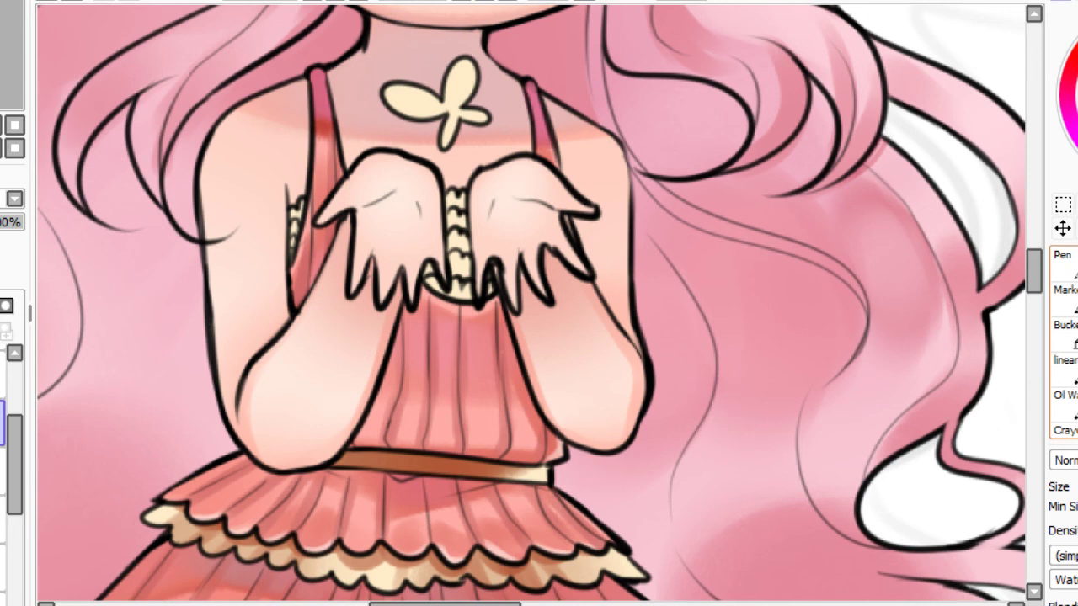
left_click(1074, 269)
mouse_move(267, 262)
left_mouse_down()
mouse_move(197, 281)
mouse_move(528, 344)
mouse_move(602, 280)
left_mouse_up()
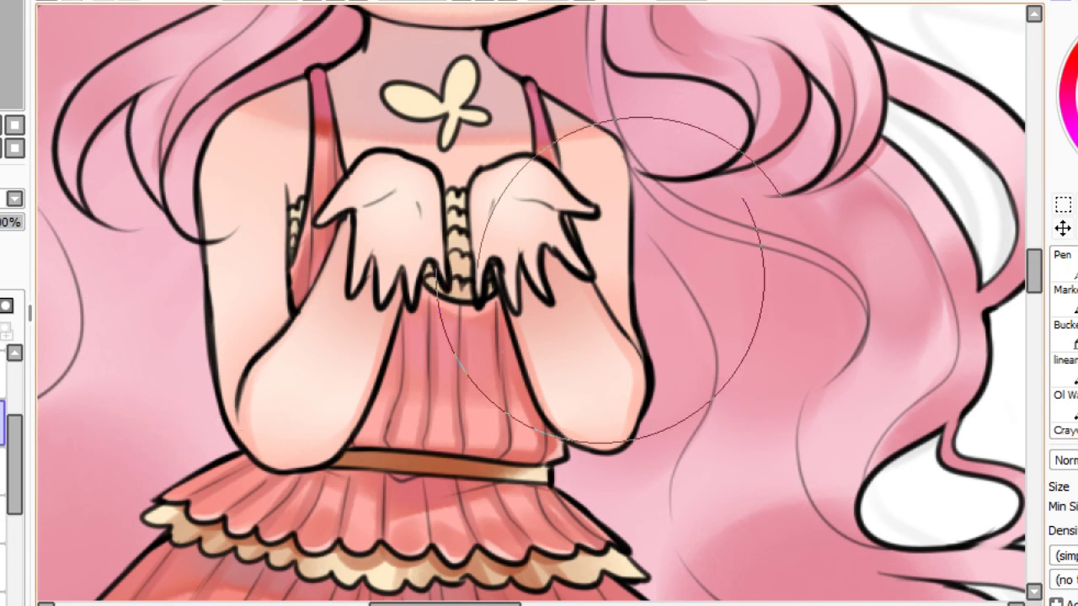
key("ctrl+z")
key("b")
left_click_drag(531, 304, 934, 328)
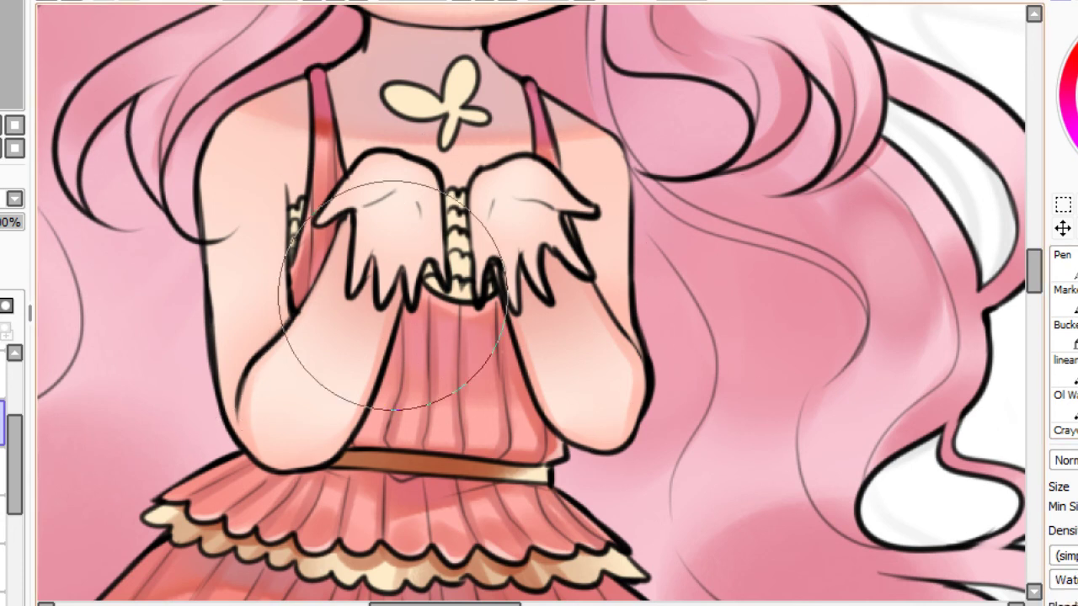
mouse_move(477, 305)
left_mouse_down()
mouse_move(367, 352)
mouse_move(432, 312)
mouse_move(318, 279)
mouse_move(283, 329)
left_mouse_up()
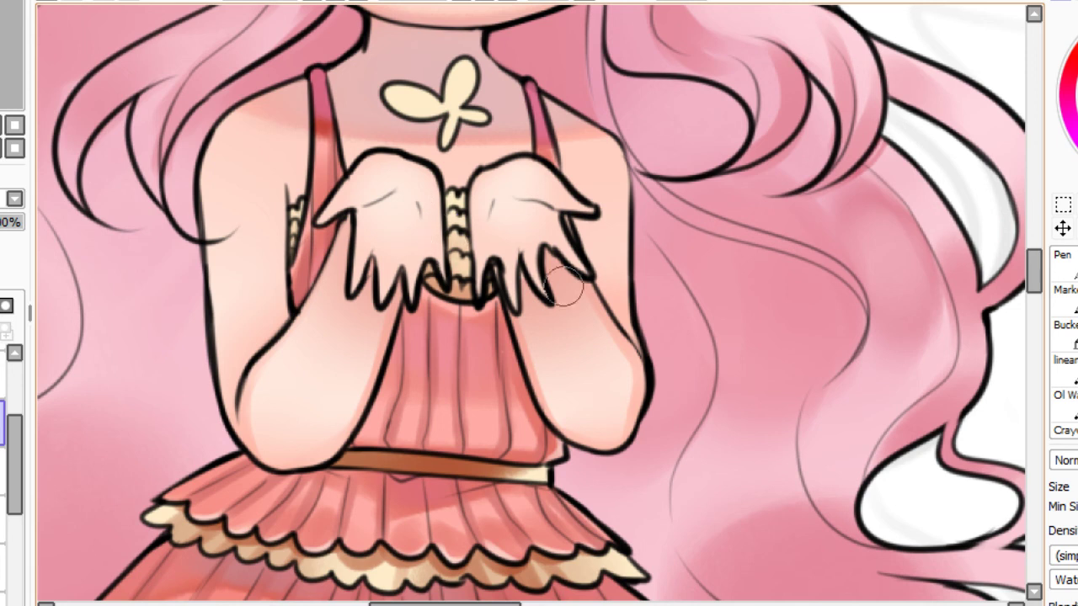
Glaze soft muted purple over the shaded belt and the shadows of the waist ruffle's cream trim.
scroll(540, 302, "down", 3)
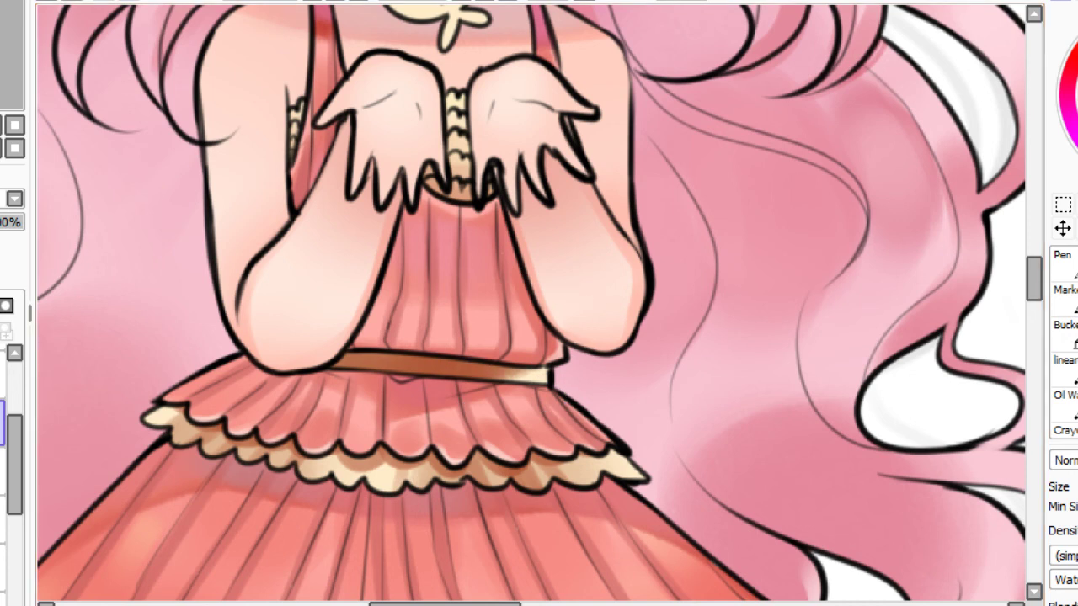
left_click_drag(350, 337, 507, 343)
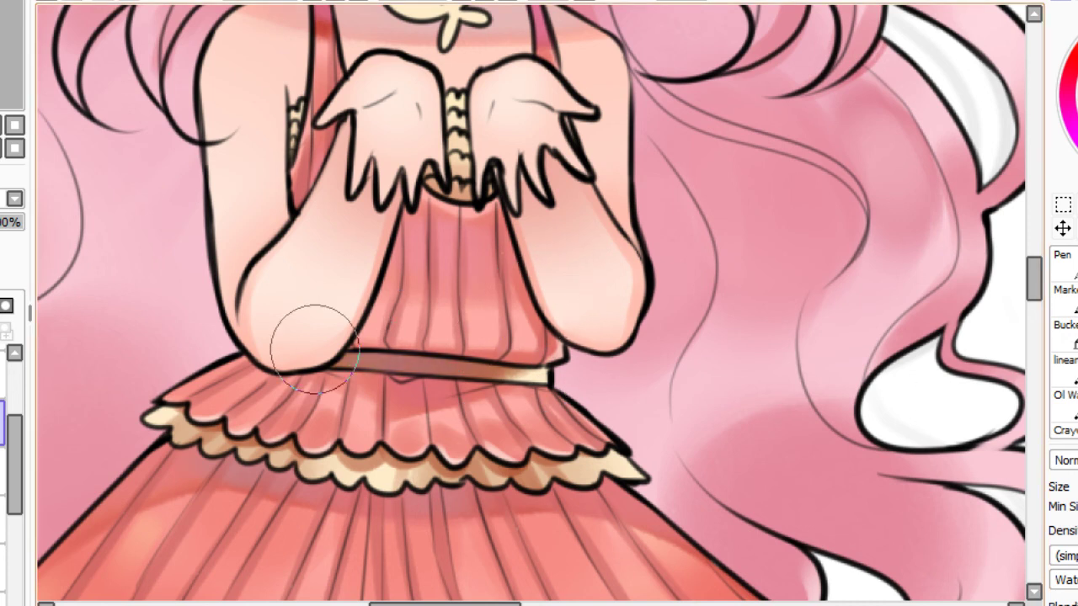
mouse_move(313, 347)
left_mouse_down()
mouse_move(545, 340)
mouse_move(577, 320)
mouse_move(226, 343)
mouse_move(412, 341)
mouse_move(329, 344)
left_mouse_up()
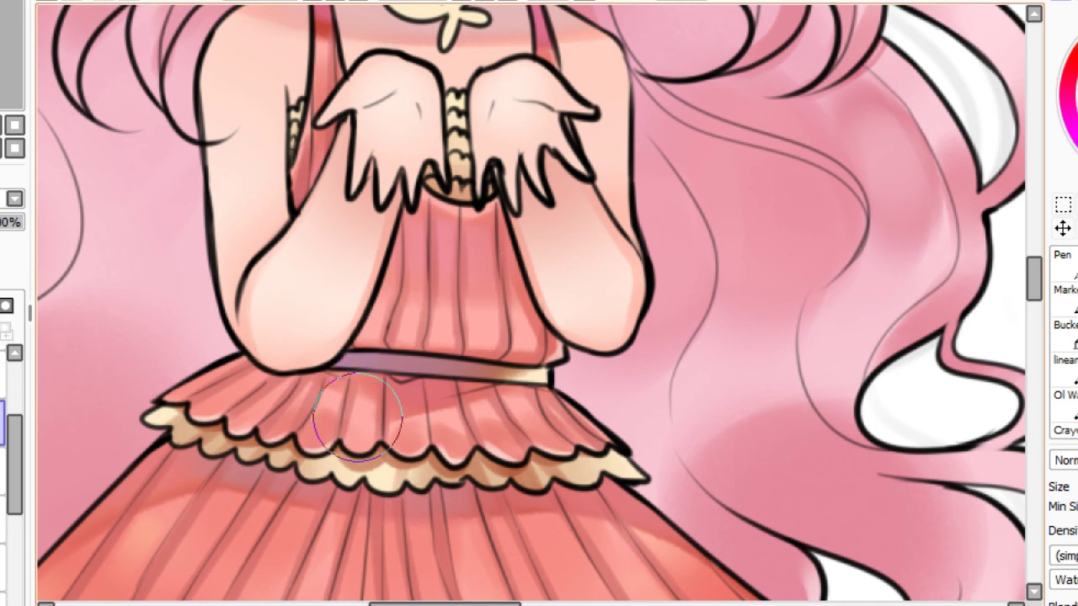
mouse_move(362, 438)
left_mouse_down()
mouse_move(442, 441)
mouse_move(489, 432)
mouse_move(479, 444)
mouse_move(477, 412)
mouse_move(486, 432)
mouse_move(446, 450)
left_mouse_up()
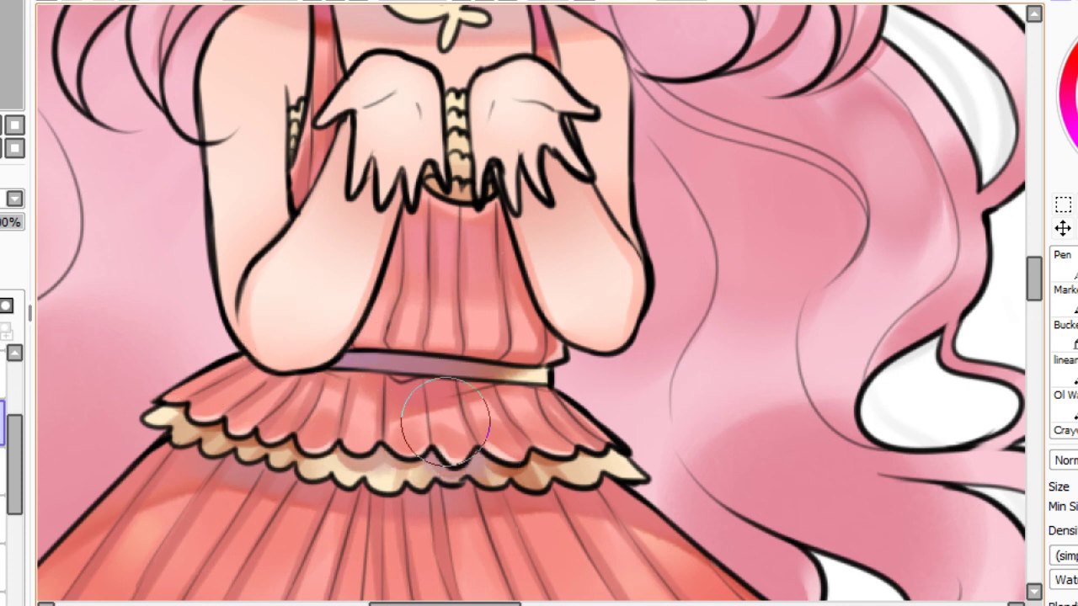
left_click_drag(541, 448, 540, 428)
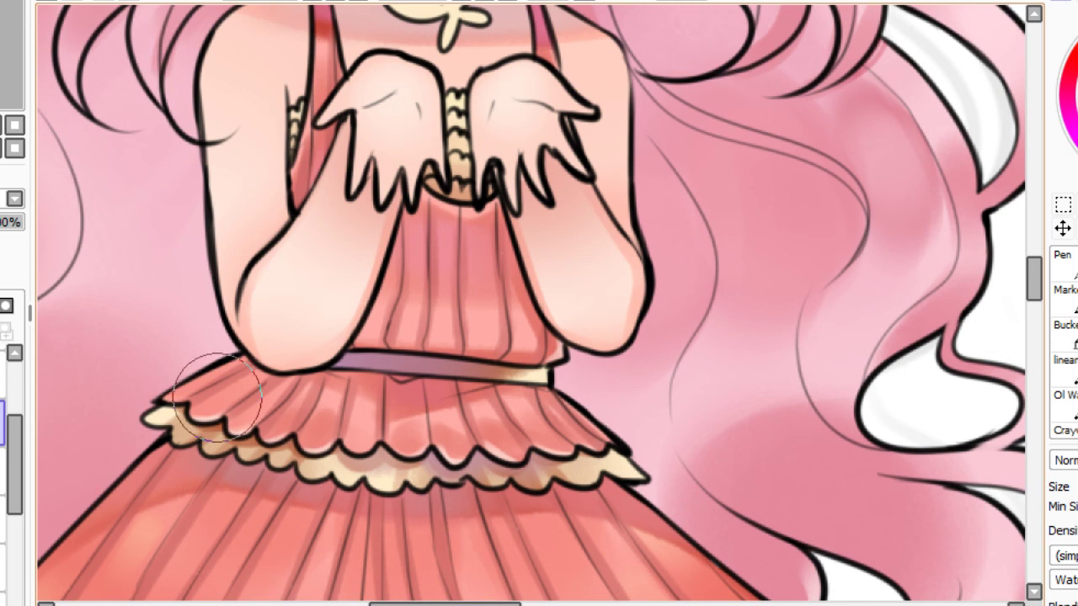
Remove the cream colour from the girl's butterfly necklace so that it is white.
left_click(5, 56)
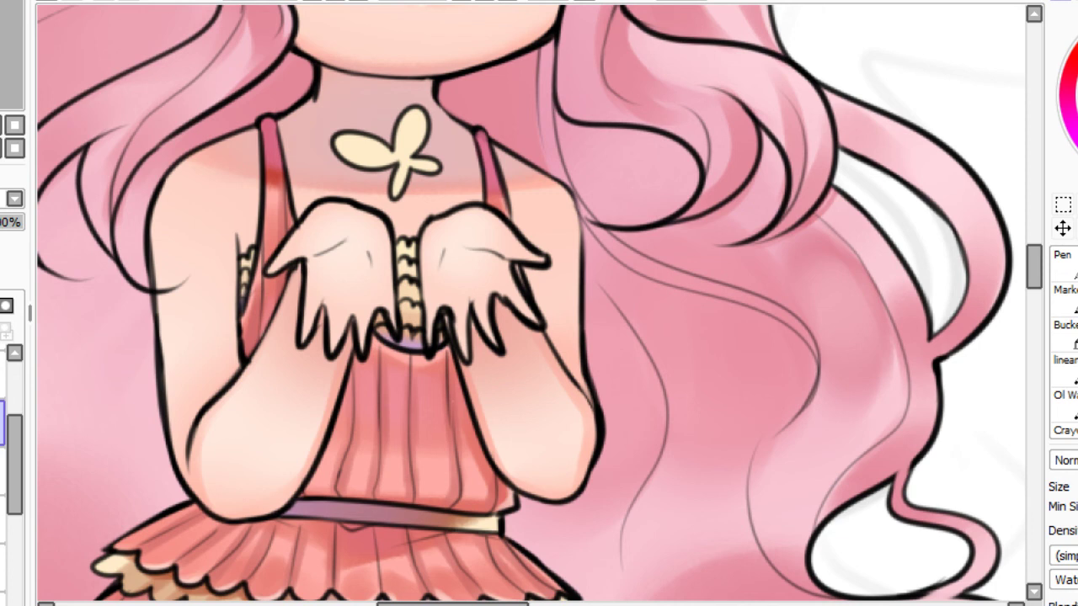
left_click_drag(426, 180, 366, 151)
Examine the shaded dress trim and white butterfly against both full figures at several zoom levels.
left_click(14, 126)
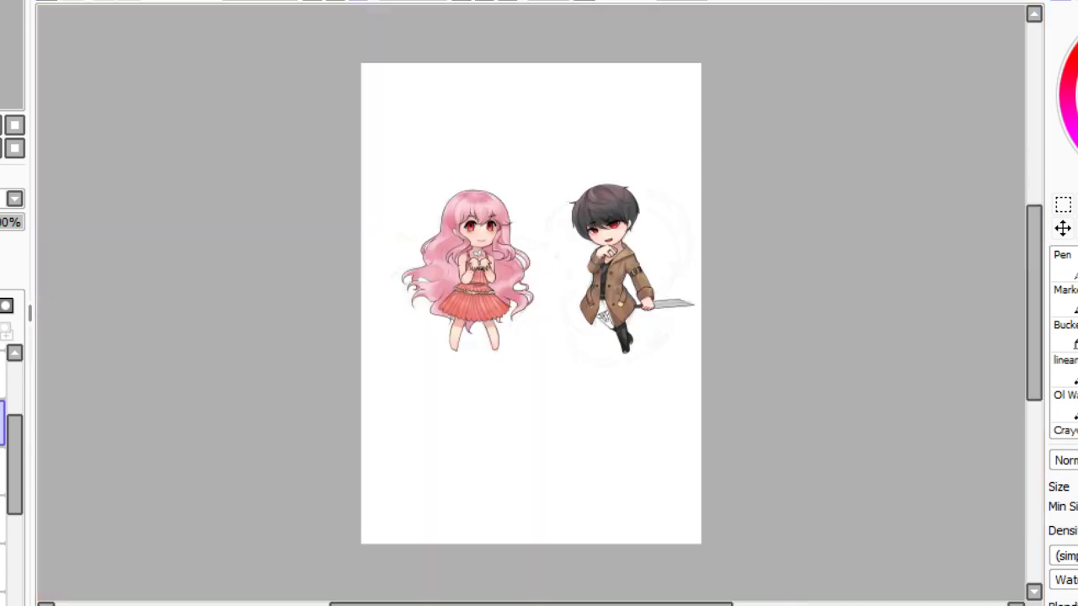
scroll(531, 303, "up", 5)
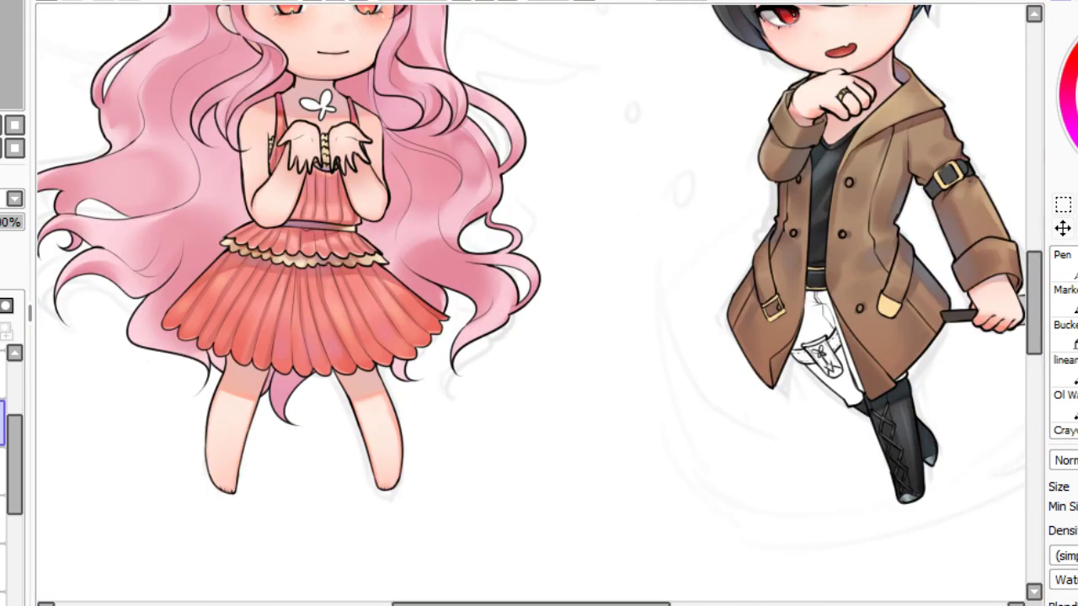
left_click_drag(9, 51, 5, 43)
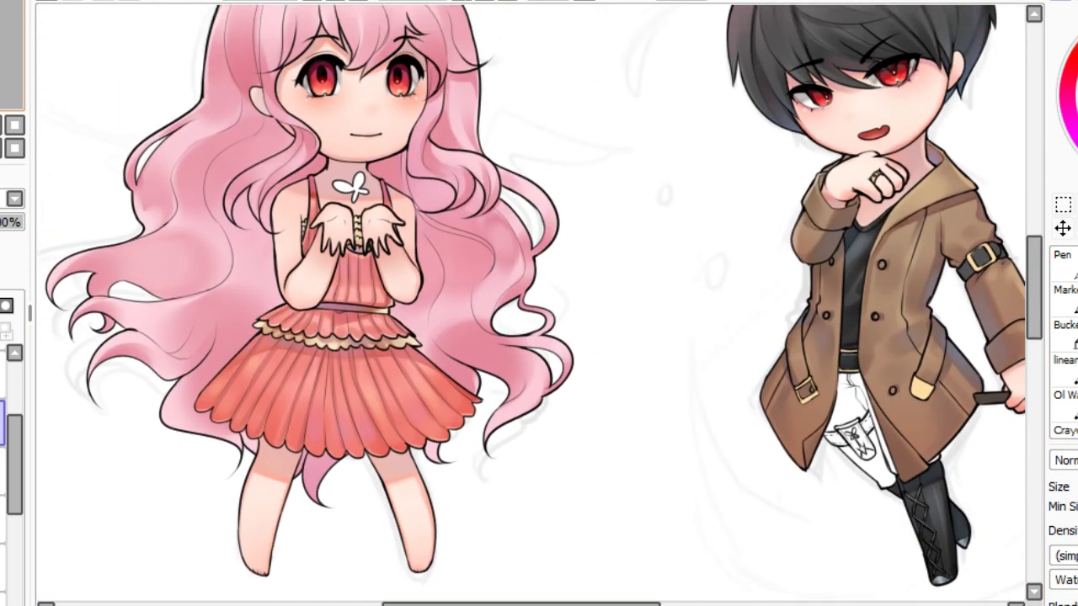
left_click(14, 126)
scroll(531, 303, "up", 3)
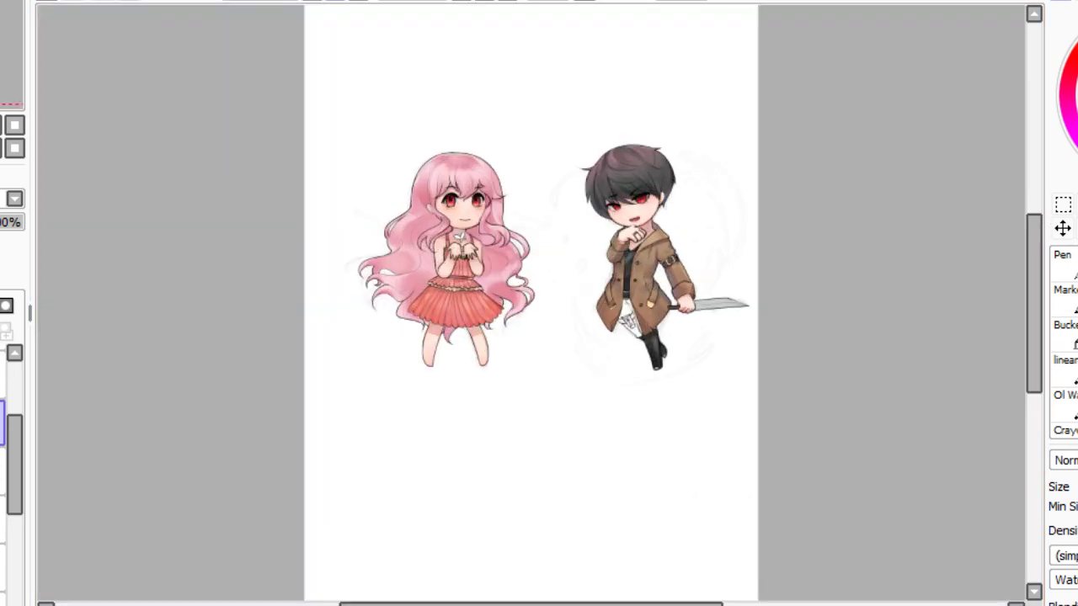
left_click_drag(7, 49, 9, 46)
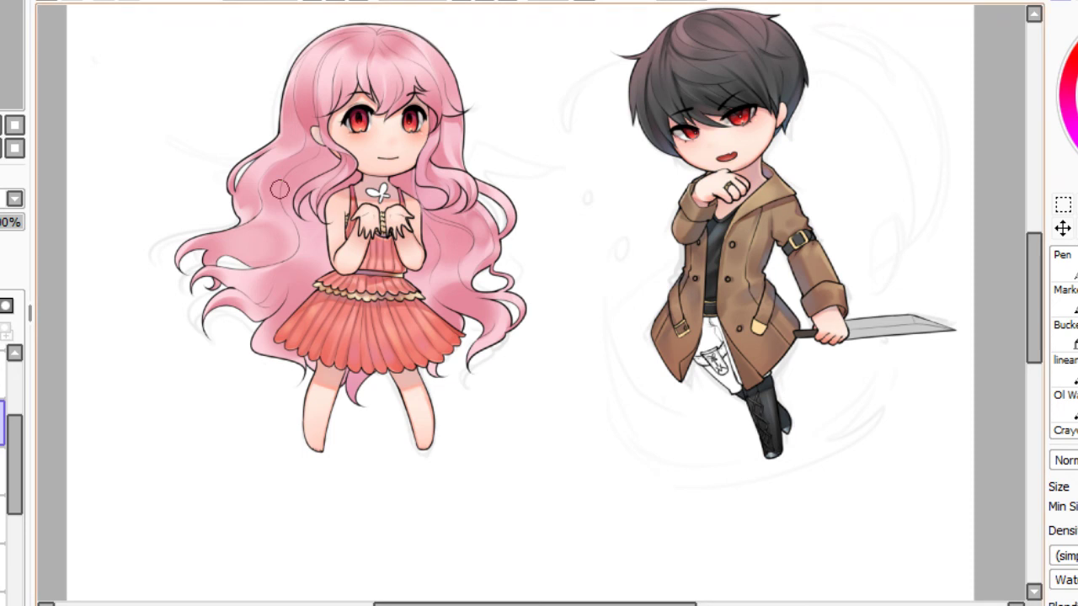
left_click_drag(539, 253, 516, 318)
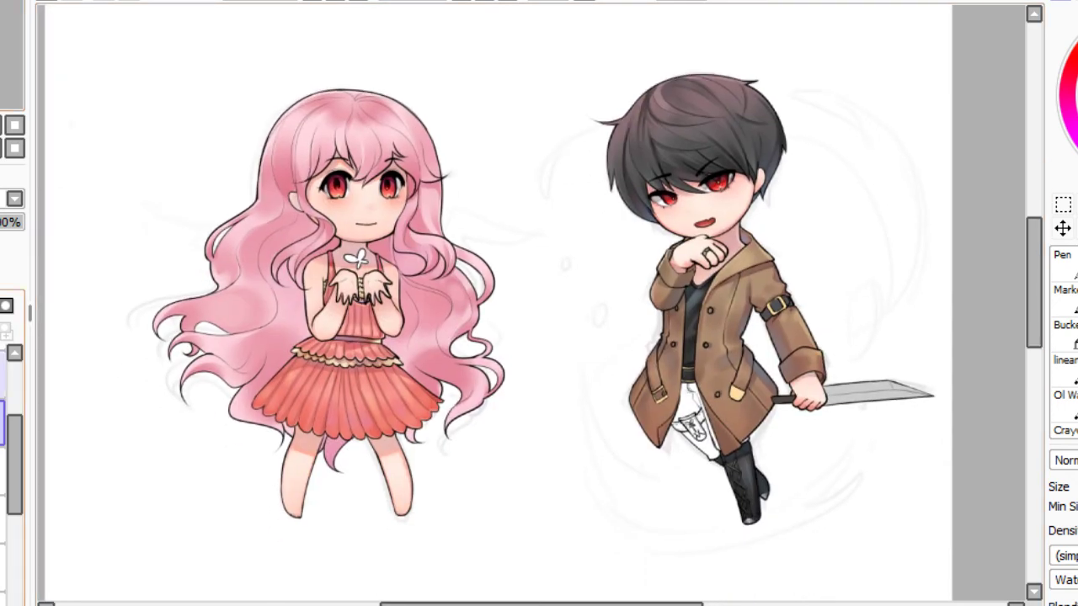
Switch to the layer above and shade the gold buckle on the boy's armband with orange-brown.
left_click(1, 375)
left_click(2, 375)
left_click(2, 374)
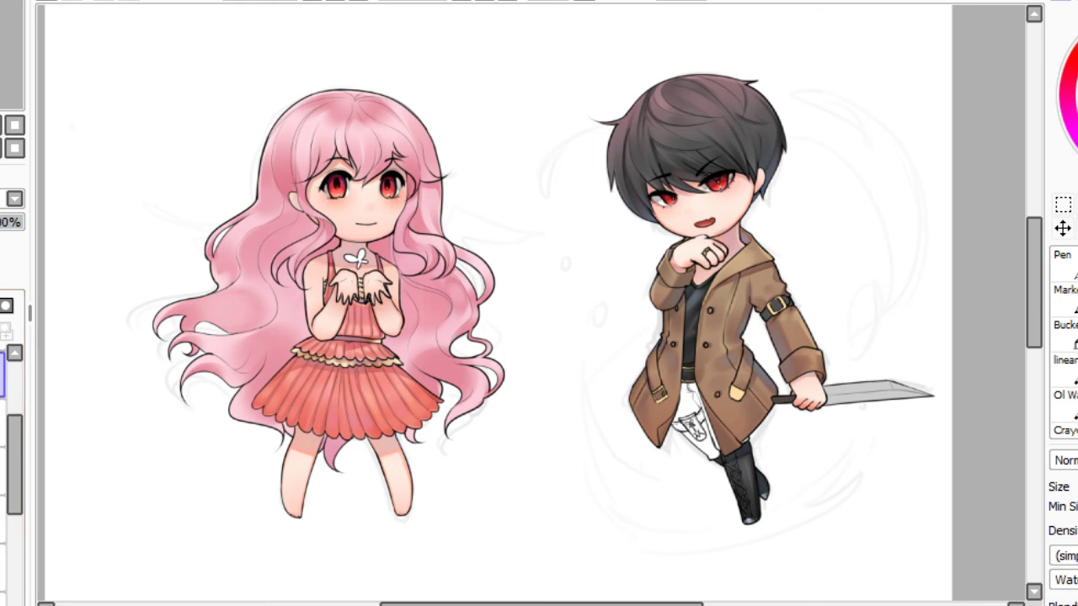
left_click_drag(561, 54, 341, 30)
scroll(341, 30, "up", 3)
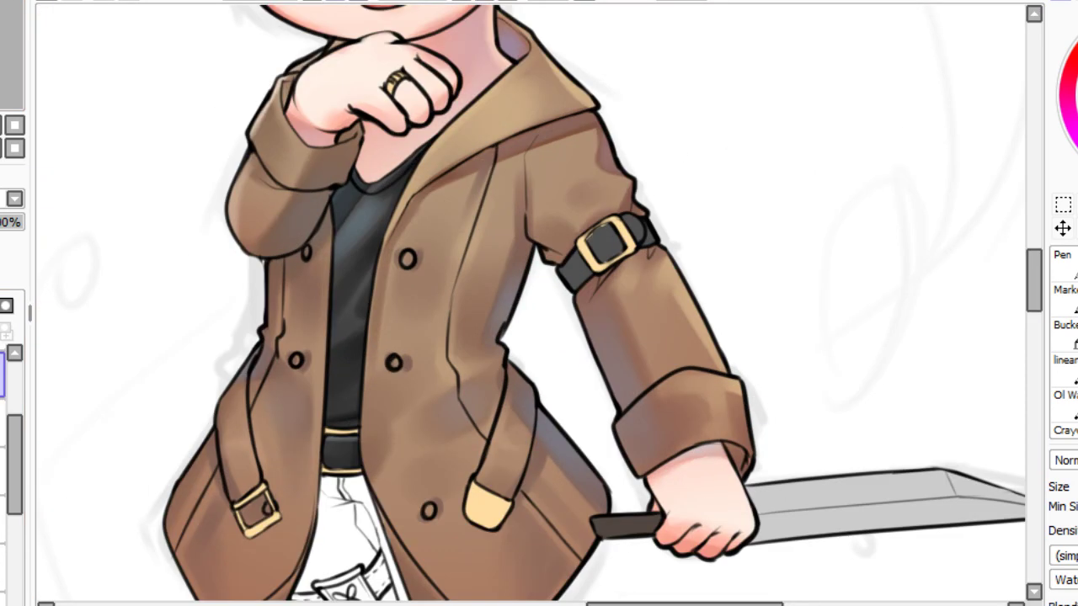
key("alt")
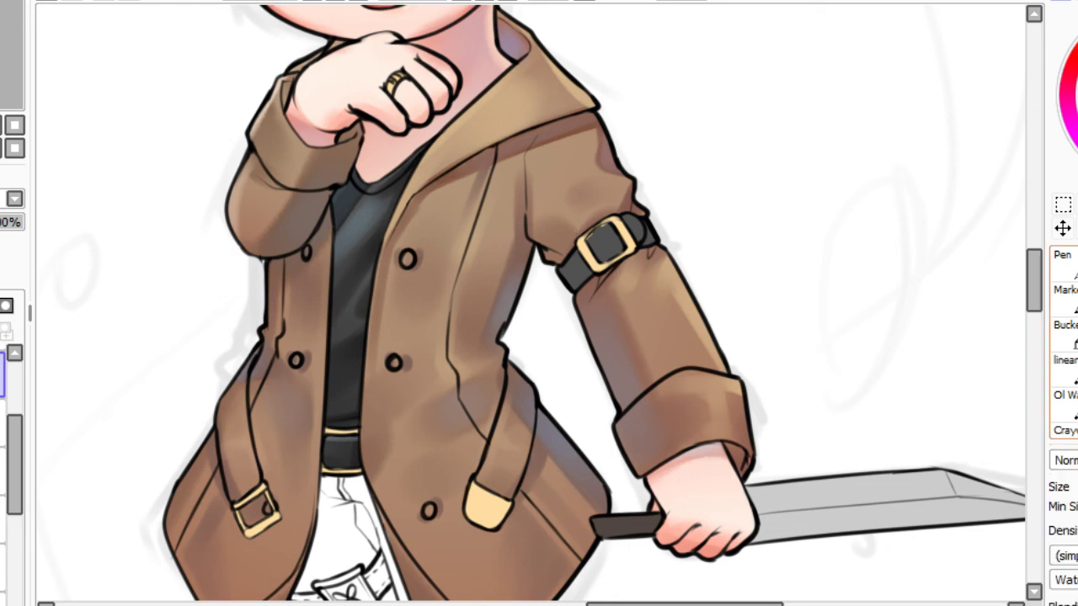
left_click_drag(622, 273, 645, 275)
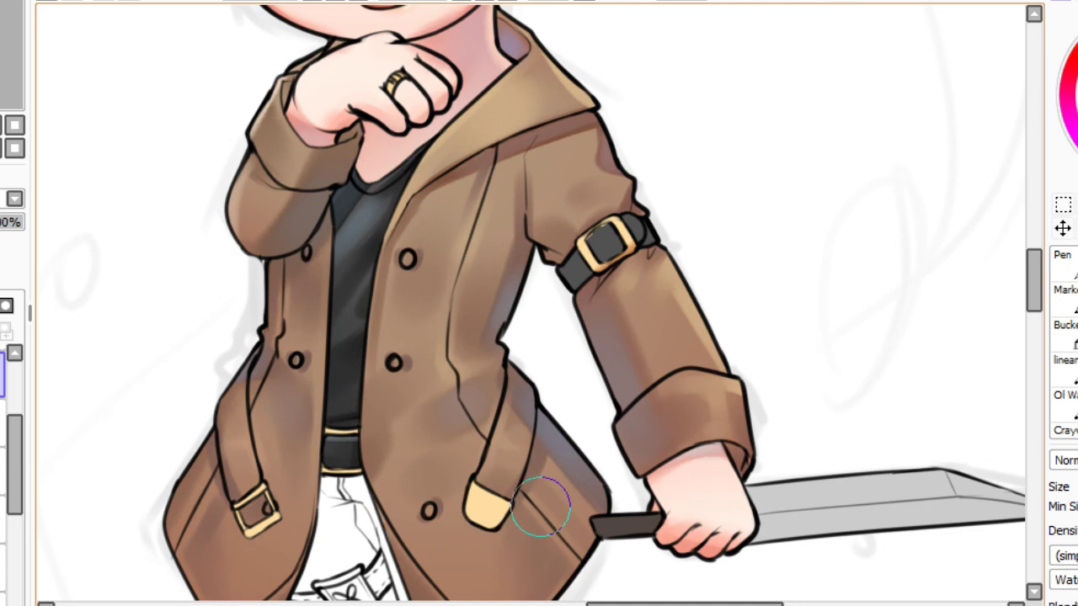
Shade the gold strap tip and strap buckle on the boy's coat with orange-brown, retrying strokes, and check both figures.
left_click_drag(463, 547, 486, 529)
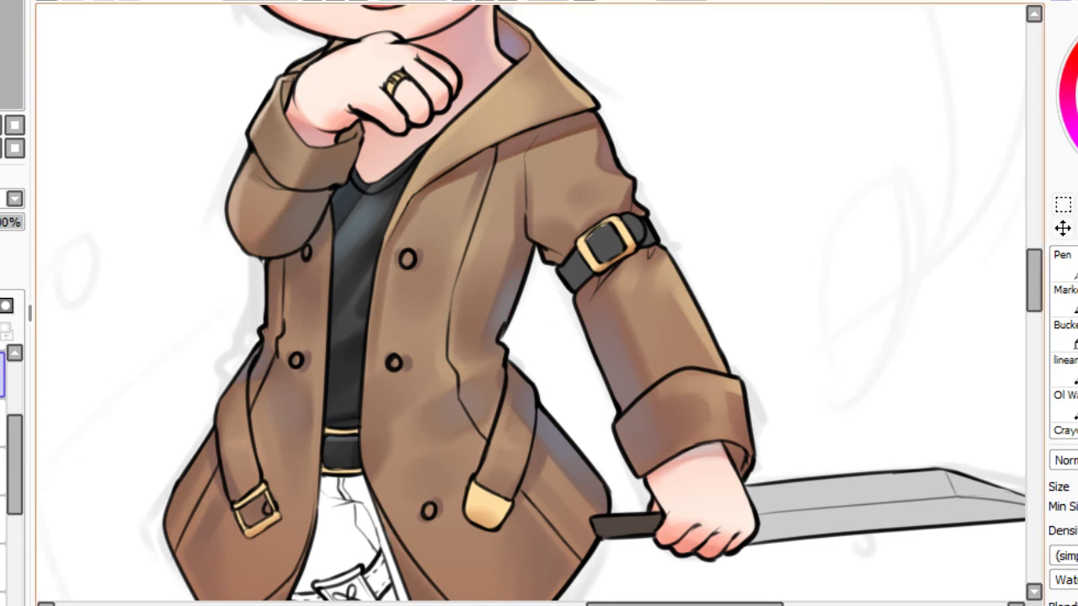
key("ctrl+z")
mouse_move(245, 537)
left_mouse_down()
mouse_move(278, 517)
mouse_move(239, 549)
mouse_move(293, 510)
left_mouse_up()
key("ctrl+z")
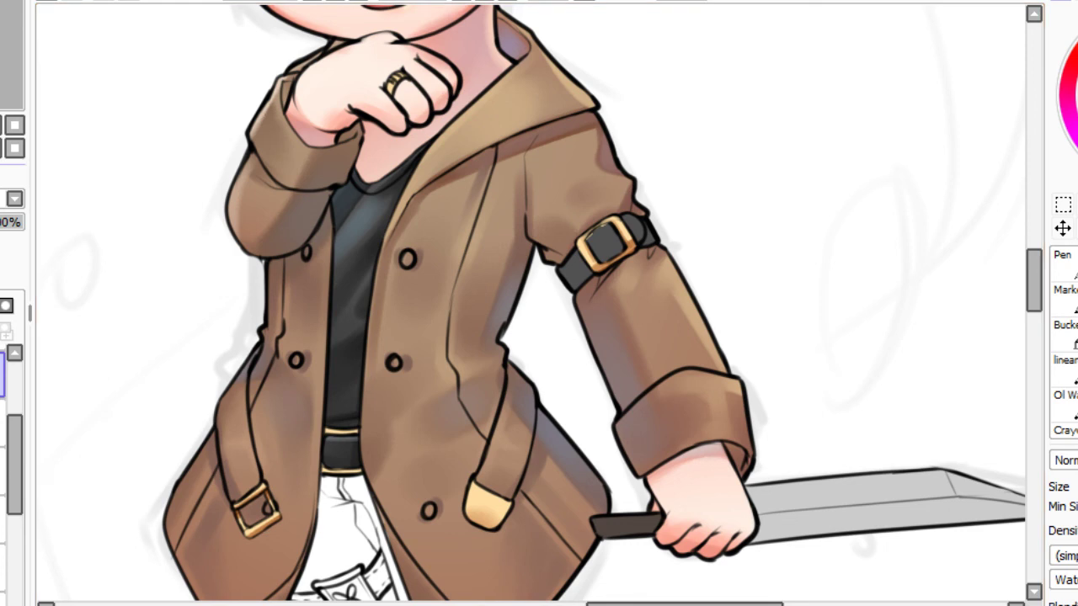
left_click(4, 56)
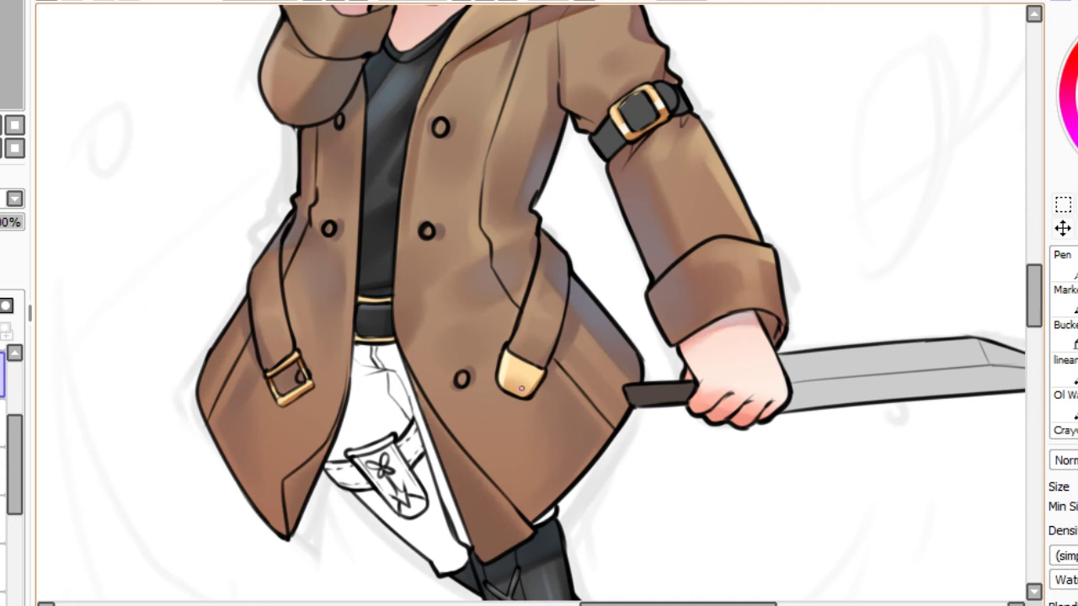
left_click_drag(515, 360, 503, 402)
left_click(14, 125)
scroll(10, 59, "up", 7)
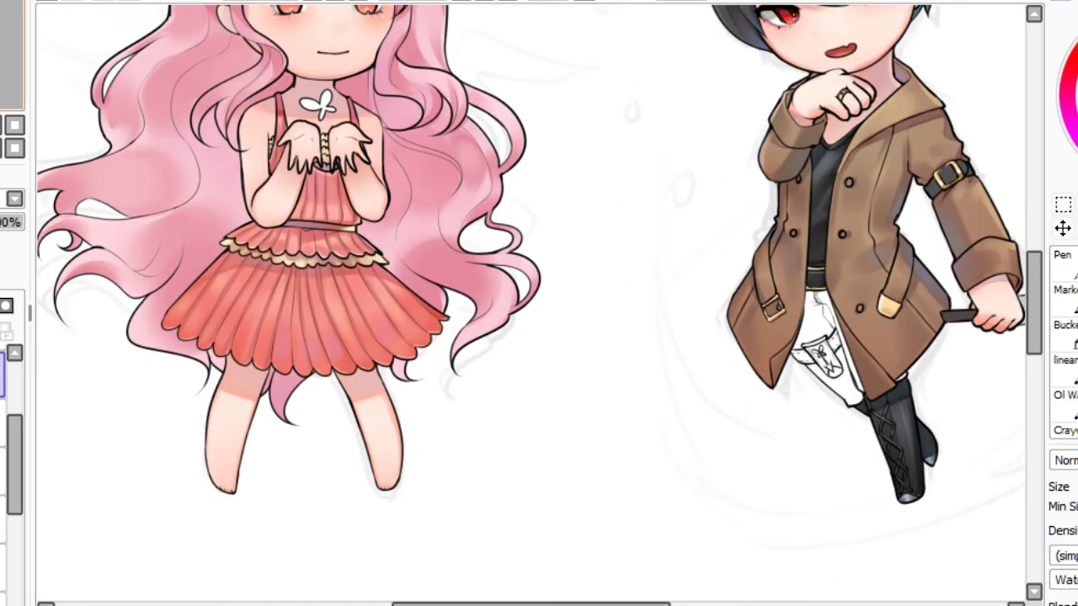
left_click_drag(4, 59, 11, 52)
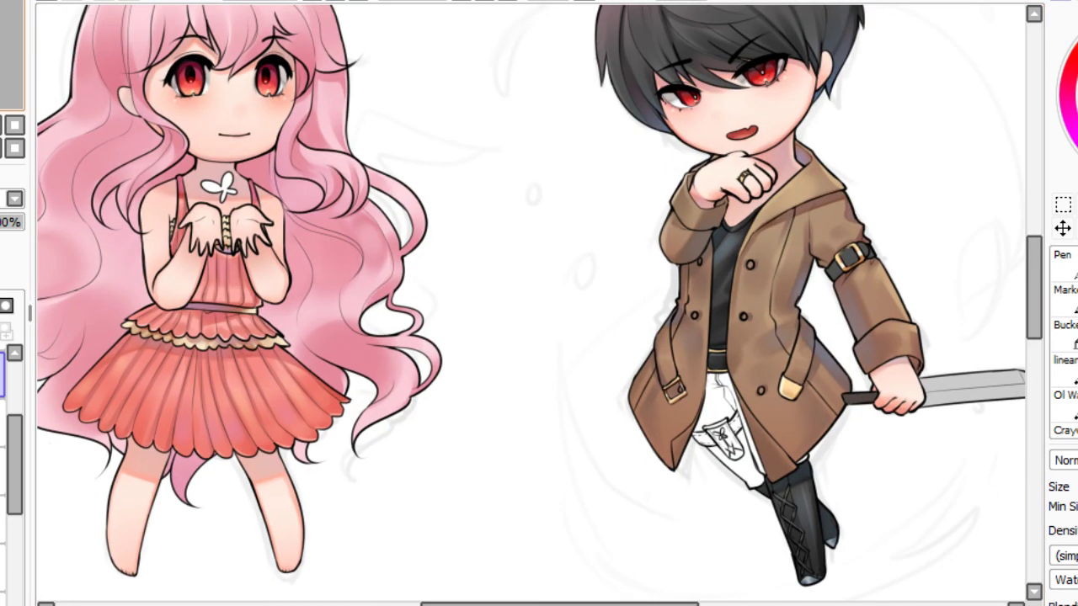
Shade the gold ring on the boy's finger with orange-brown, retrying the stroke, and check it against both full figures.
left_click_drag(12, 52, 20, 39)
scroll(531, 303, "up", 4)
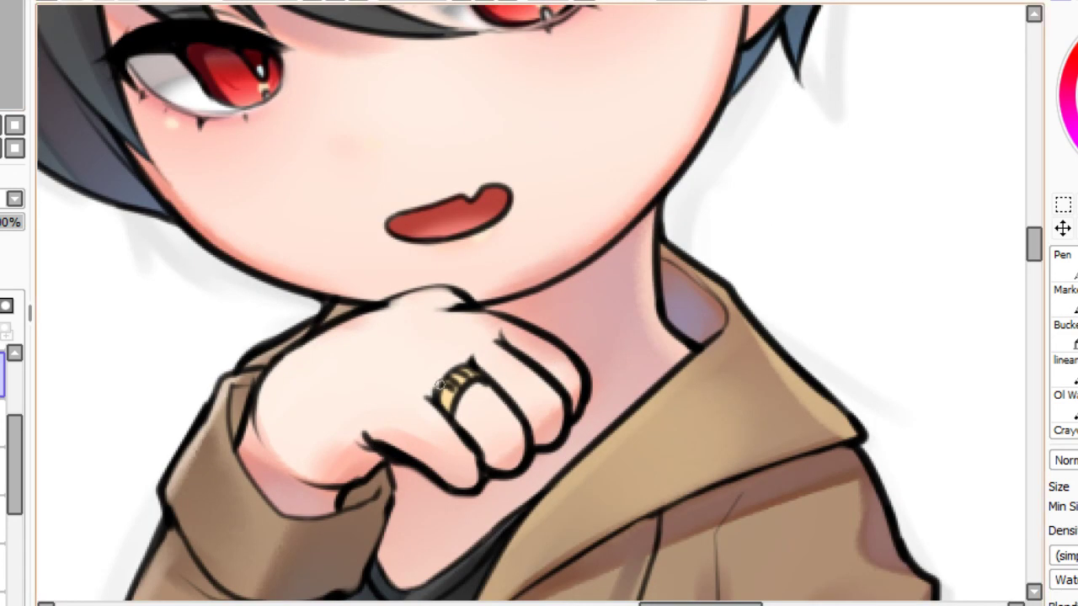
left_click_drag(442, 383, 464, 394)
key("ctrl+z")
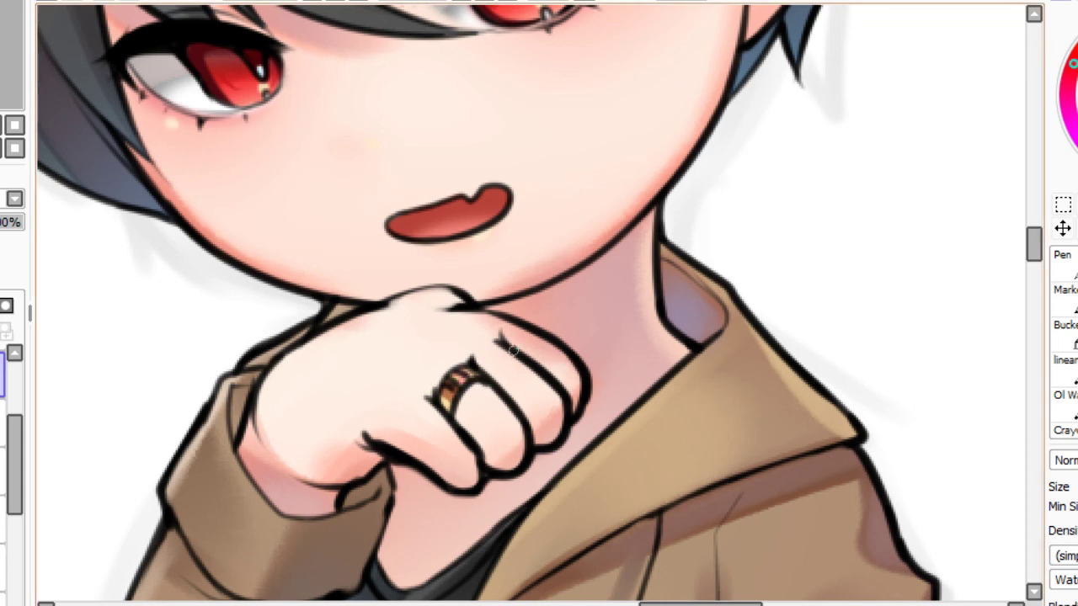
left_click_drag(451, 394, 457, 376)
key("Home")
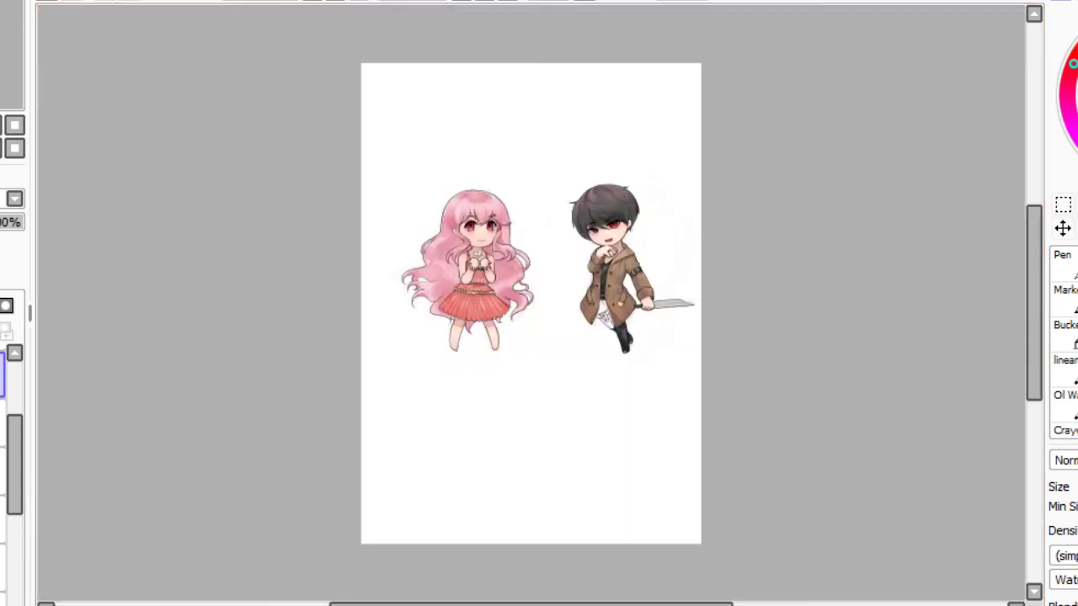
key("Page_Up")
key("Page_Up")
key("Page_Up")
left_click_drag(539, 253, 505, 329)
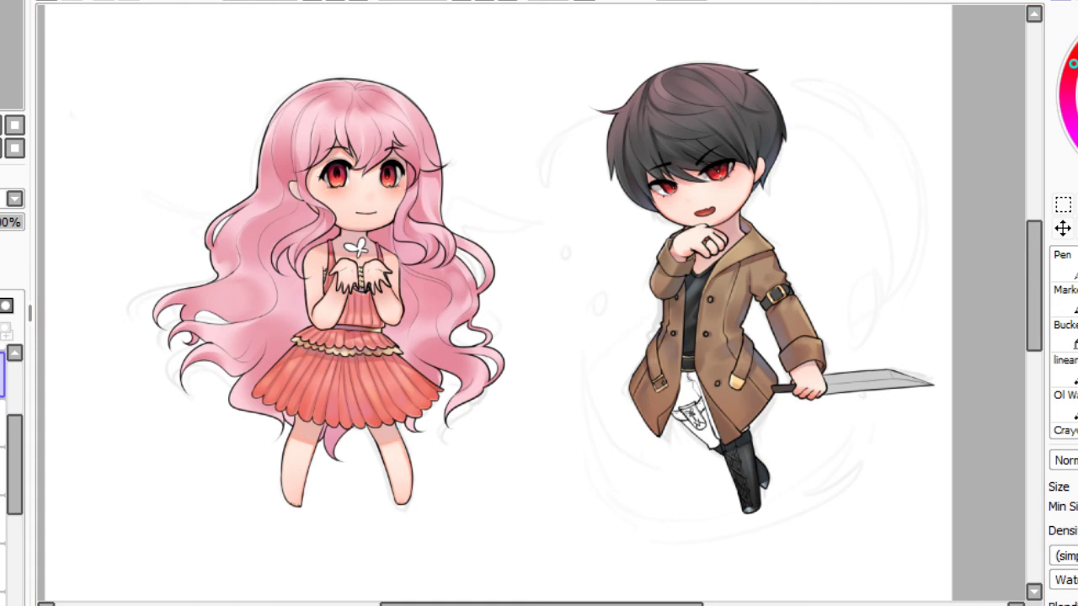
Shade the lower face of the boy's sword blade with a soft blue-grey gradient, undoing unwanted strokes.
left_click_drag(926, 383, 829, 386)
key("ctrl+z")
left_click(3, 424)
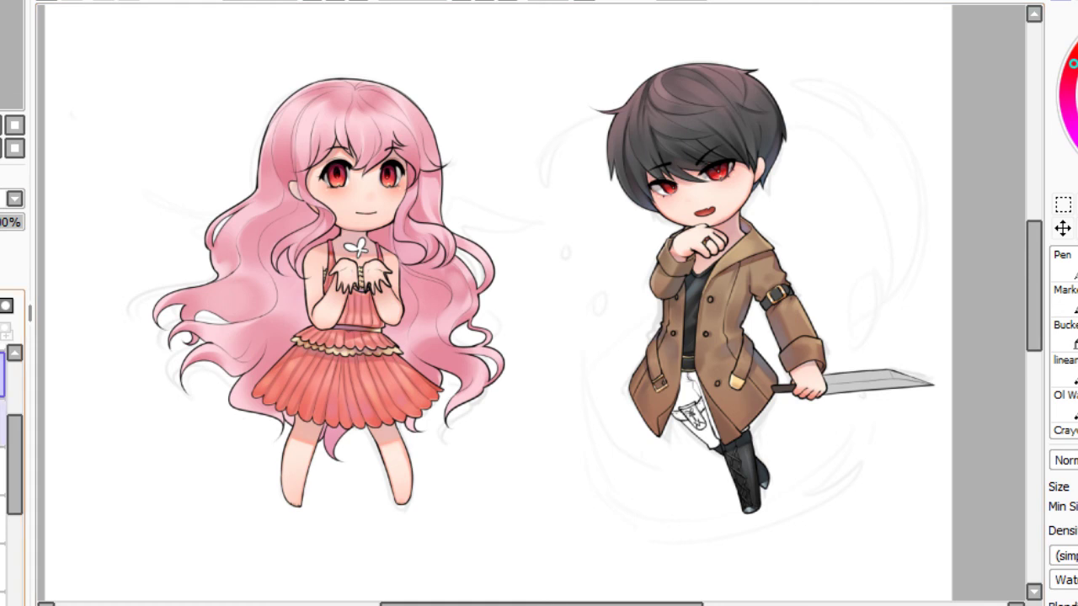
left_click(2, 375)
left_click_drag(0, 38, 18, 42)
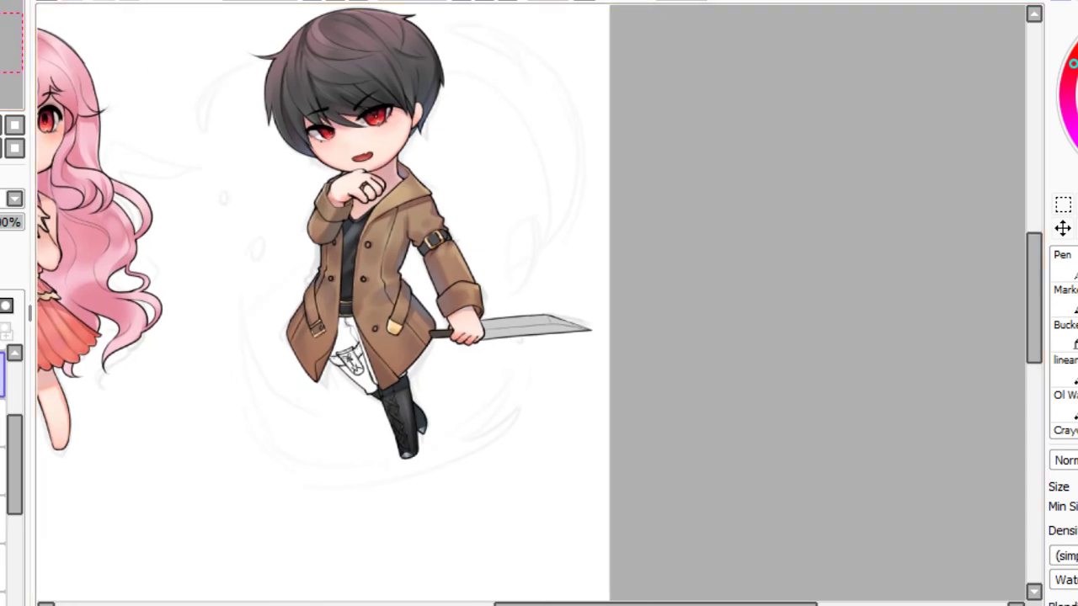
key("Page_Down")
key("Page_Down")
key("Page_Up")
key("Page_Up")
key("Page_Up")
key("Page_Up")
key("Page_Up")
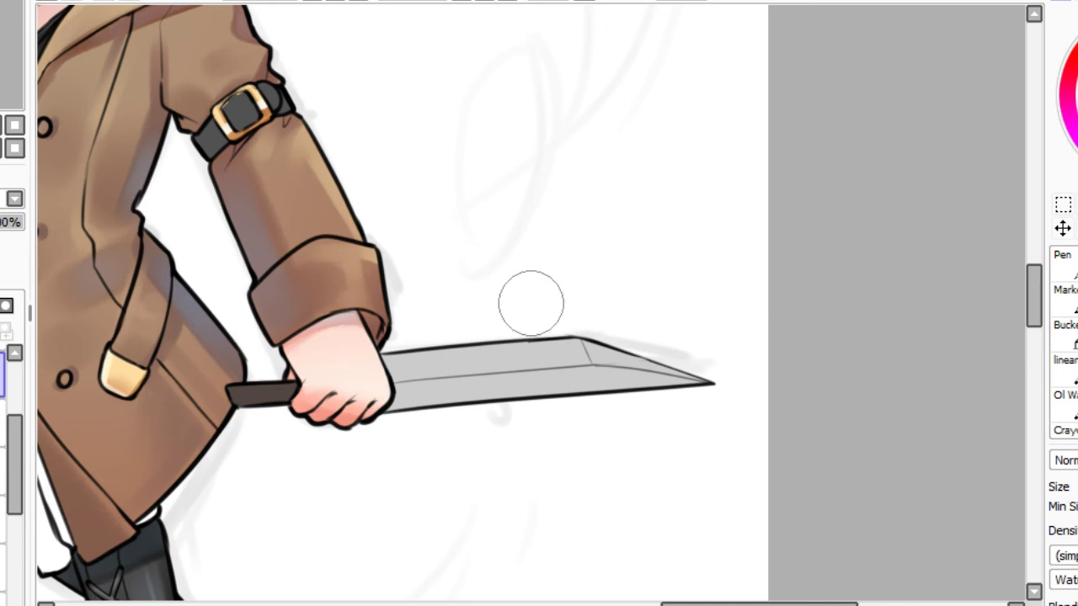
left_click_drag(429, 413, 501, 407)
key("ctrl+z")
left_click_drag(390, 408, 597, 396)
key("ctrl+z")
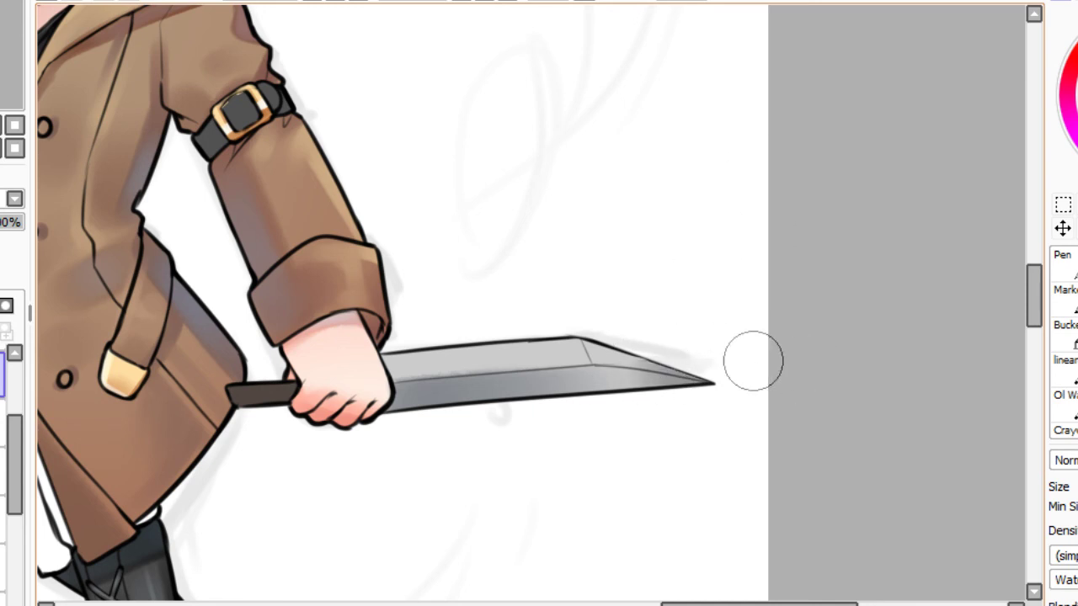
Shade the upper face of the sword blade with softer blue-grey and lighten its bevelled tip.
left_click_drag(437, 352, 561, 325)
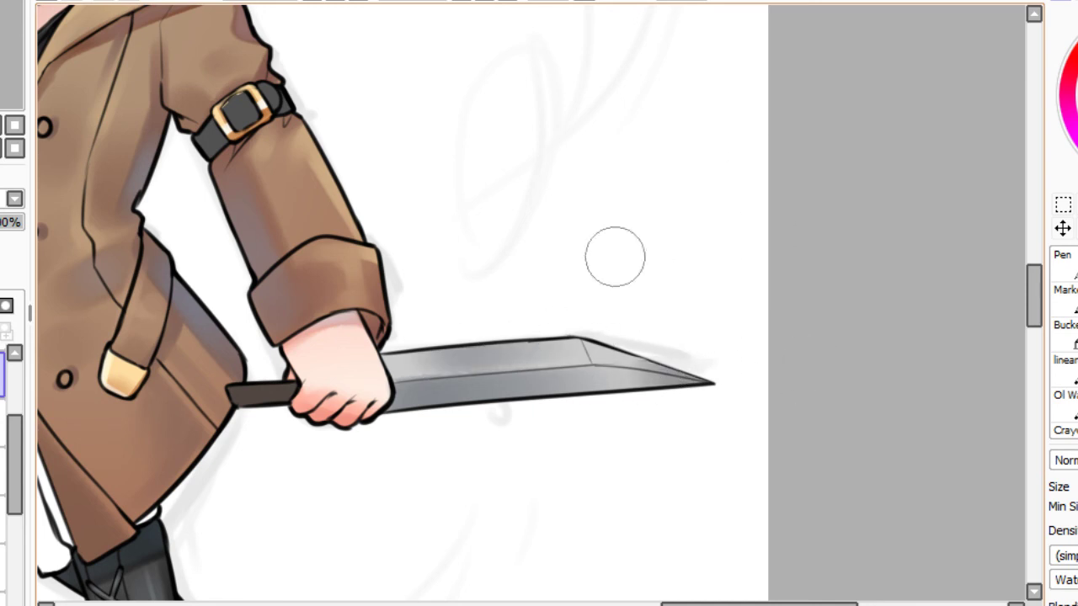
left_click_drag(353, 351, 569, 334)
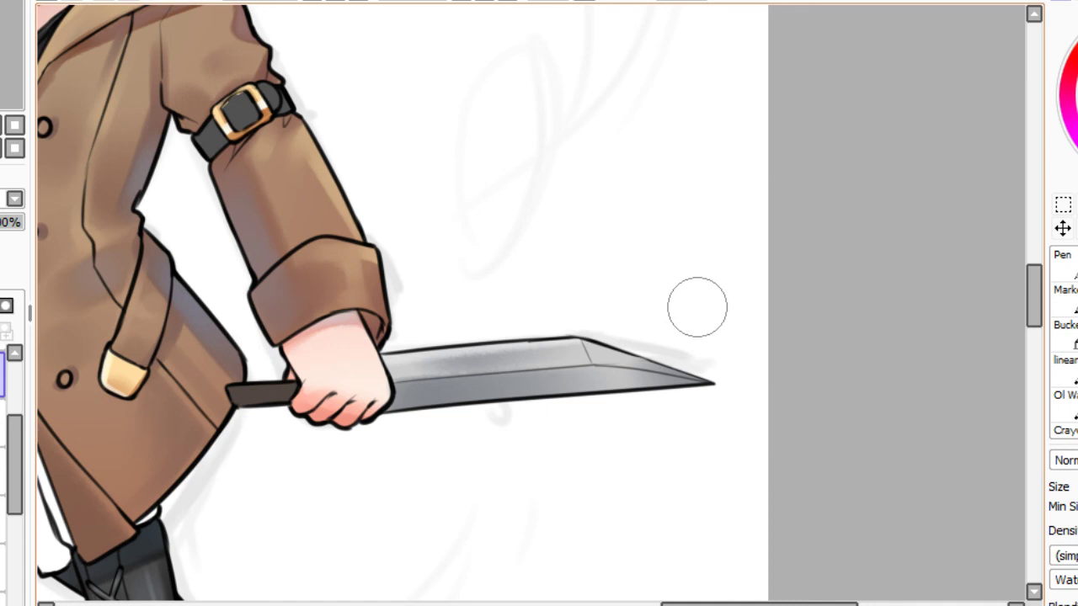
key("ctrl+z")
left_click_drag(404, 350, 457, 346)
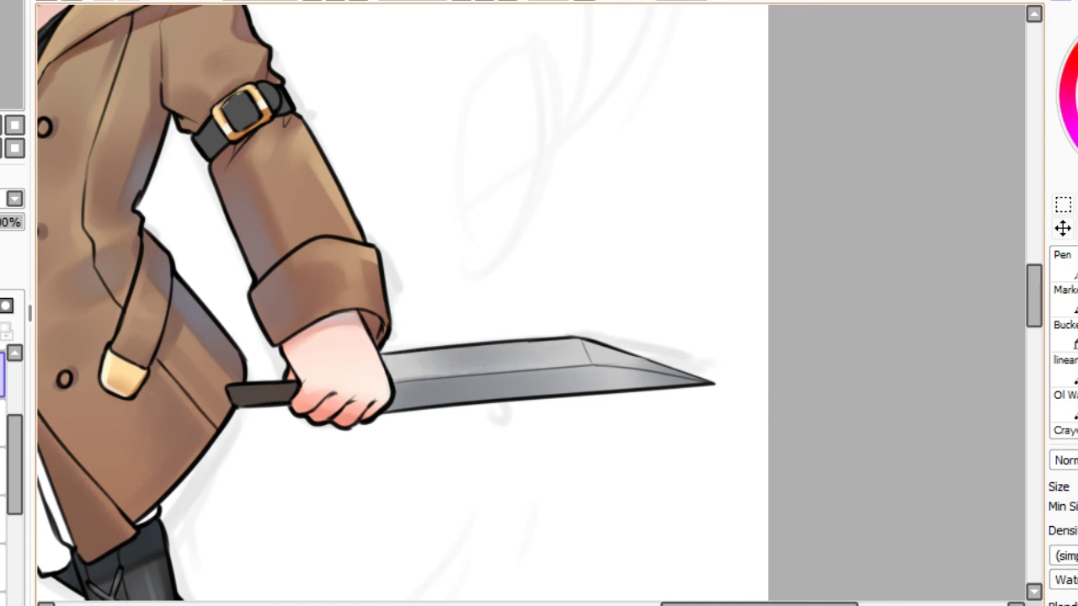
mouse_move(343, 355)
left_mouse_down()
mouse_move(640, 348)
mouse_move(600, 306)
mouse_move(657, 338)
mouse_move(718, 344)
mouse_move(620, 335)
mouse_move(736, 359)
mouse_move(628, 338)
mouse_move(717, 352)
left_mouse_up()
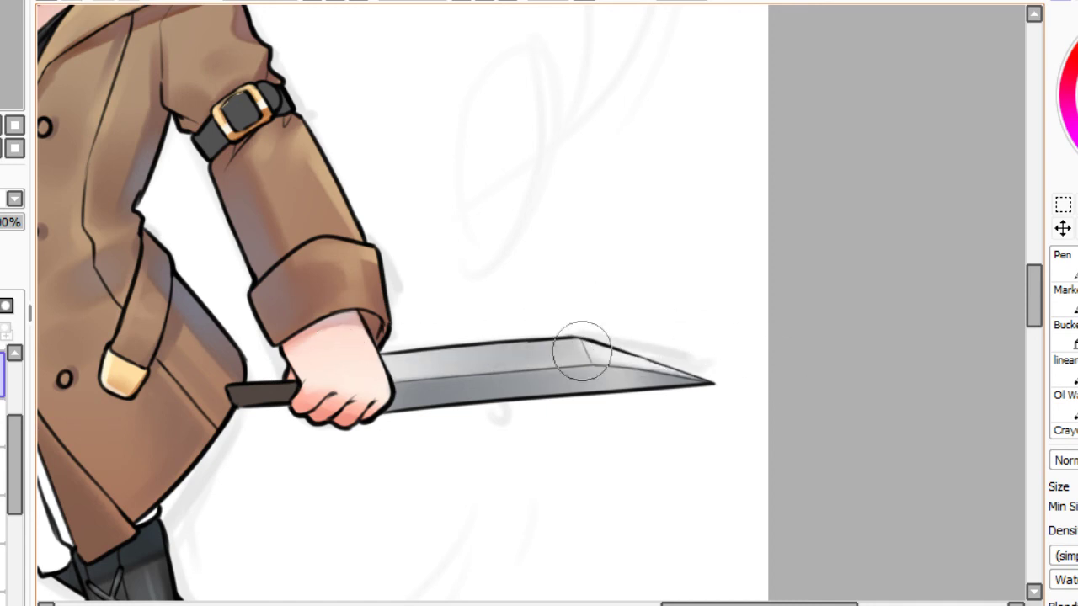
Paint thin light lines along the blade's upper edge and central ridge with a finer brush, retrying strokes.
left_click(1067, 429)
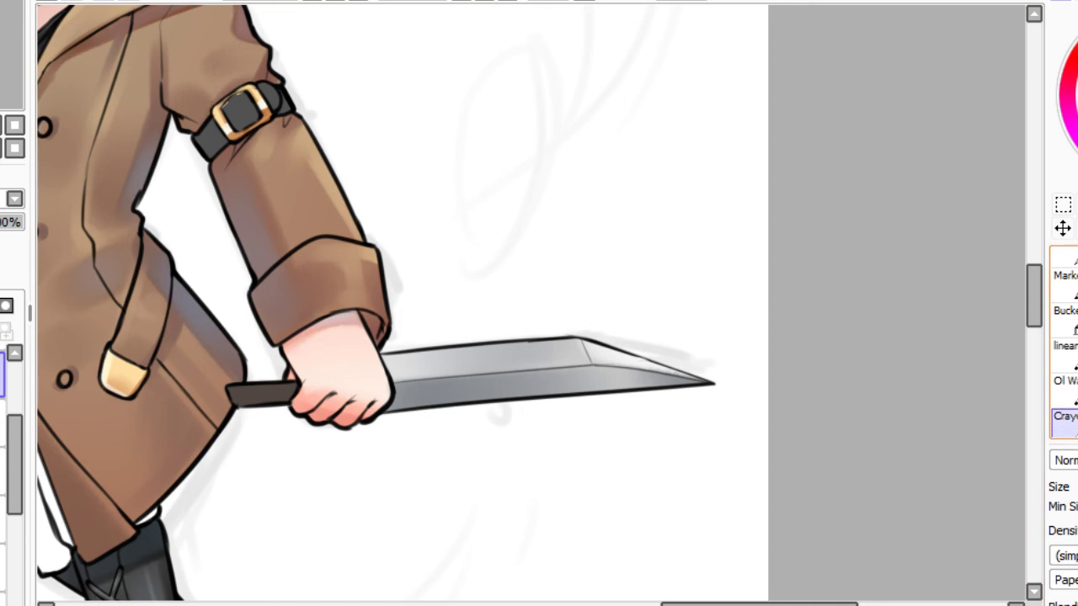
scroll(1063, 342, "up", 1)
left_click(1076, 354)
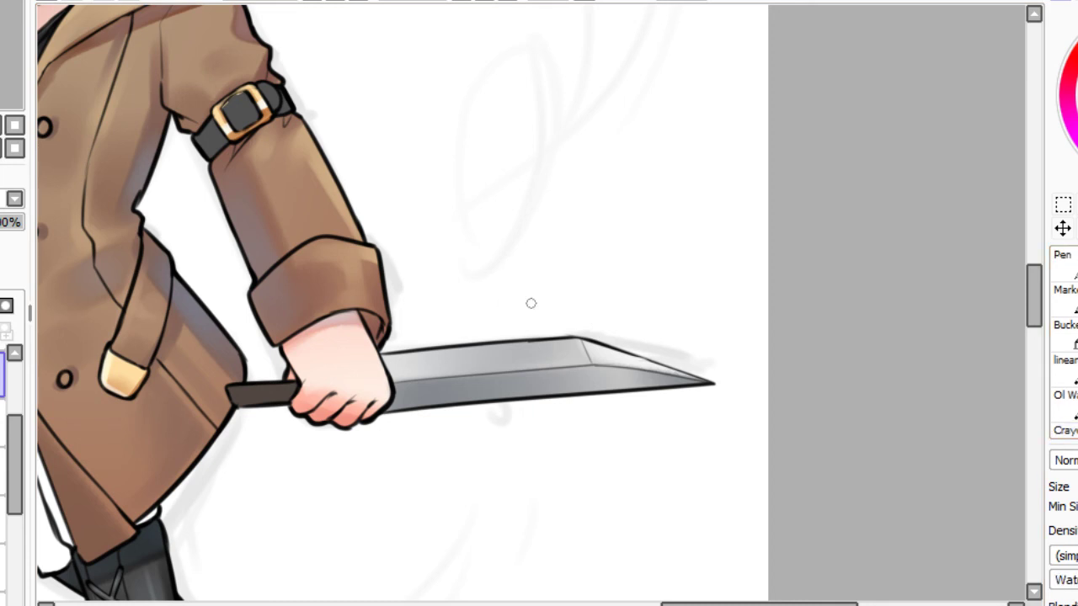
left_click_drag(411, 354, 586, 342)
key("ctrl+z")
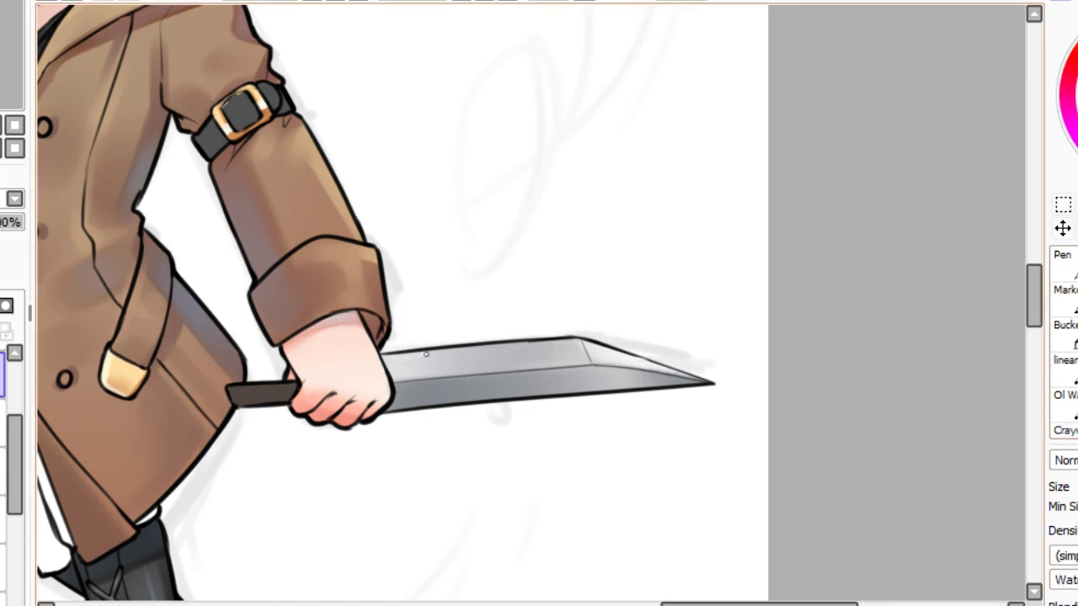
left_click_drag(423, 353, 581, 341)
left_click_drag(396, 359, 496, 344)
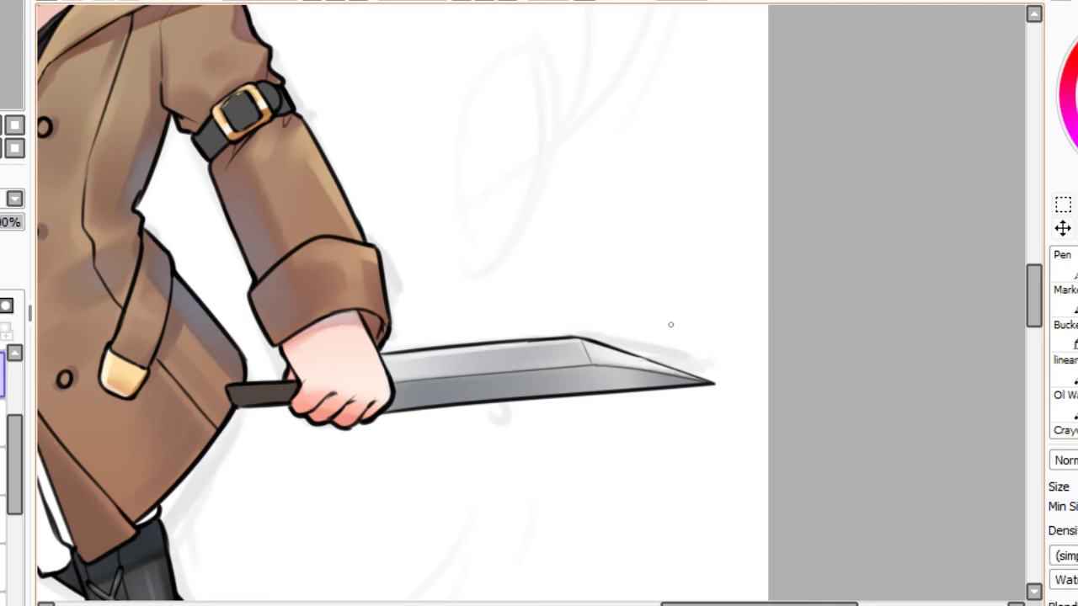
left_click_drag(431, 378, 554, 366)
key("ctrl+z")
left_click_drag(392, 382, 539, 367)
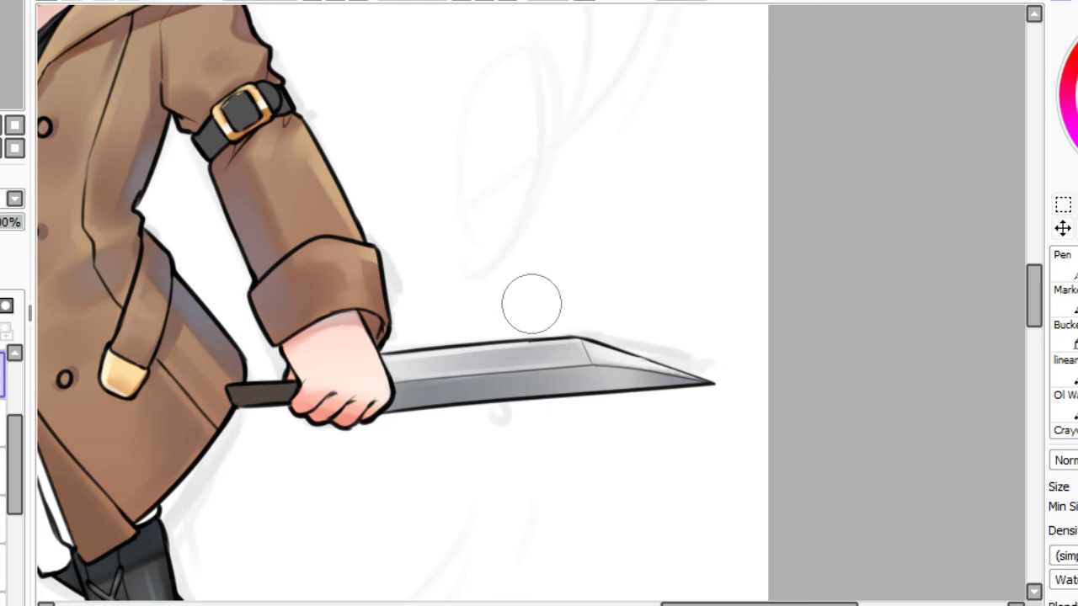
Rework the blade's lower face with a large soft brush in a bluer grey, undoing unwanted strokes.
left_click_drag(363, 386, 501, 361)
key("ctrl+z")
key("ctrl+z")
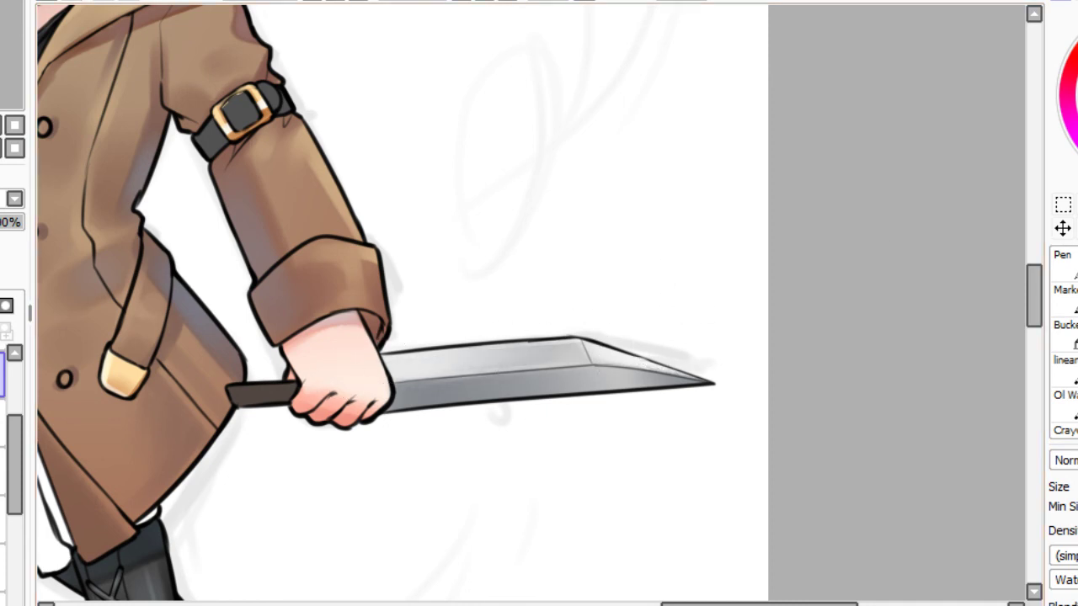
left_click_drag(368, 394, 571, 380)
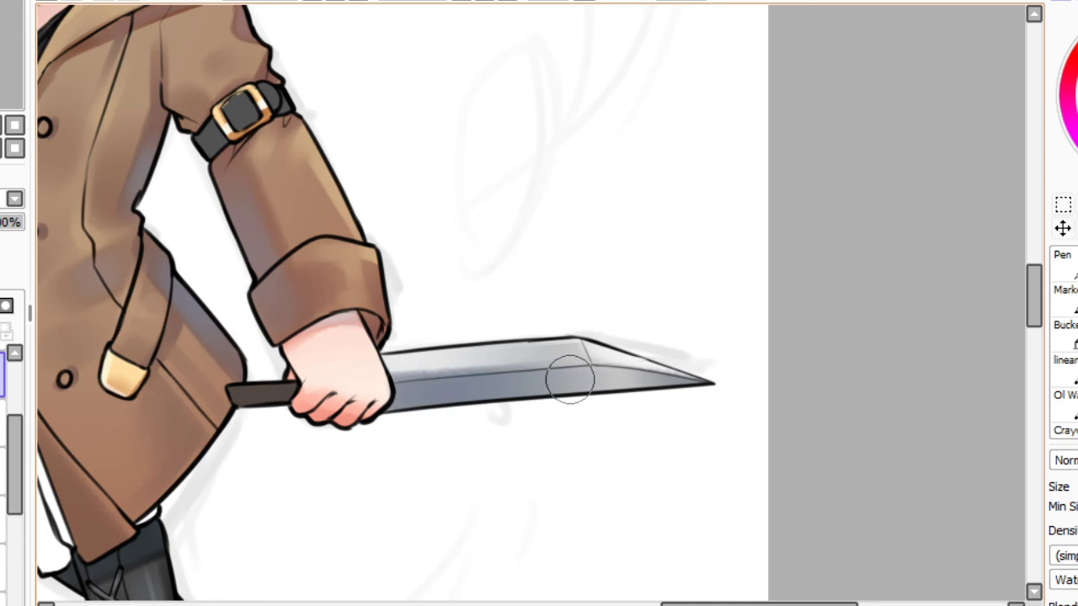
key("ctrl+z")
left_click_drag(428, 398, 547, 387)
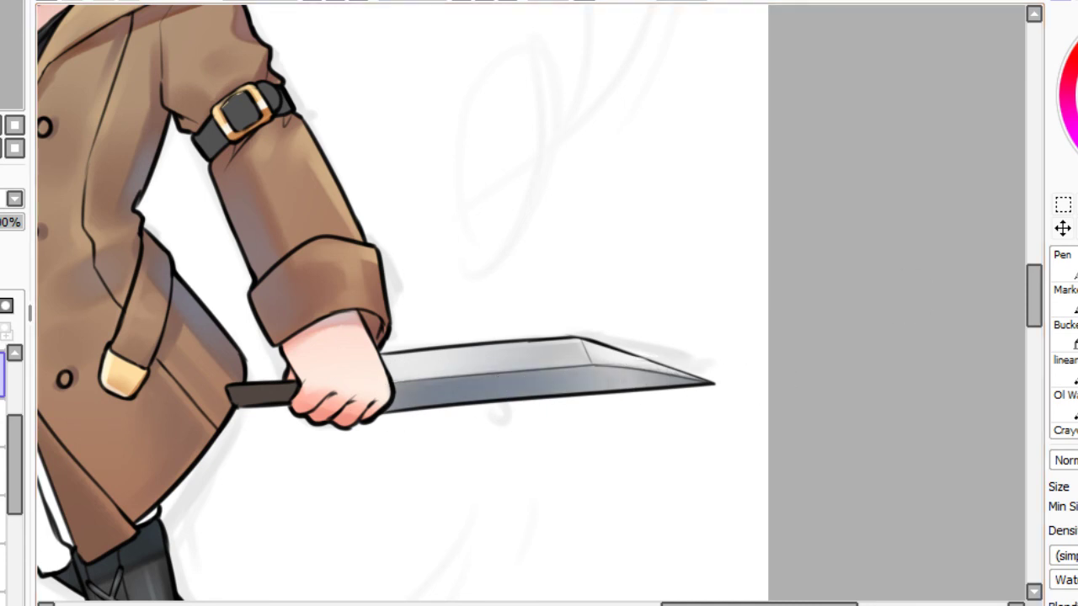
mouse_move(426, 404)
left_mouse_down()
mouse_move(727, 369)
mouse_move(438, 398)
mouse_move(517, 398)
left_mouse_up()
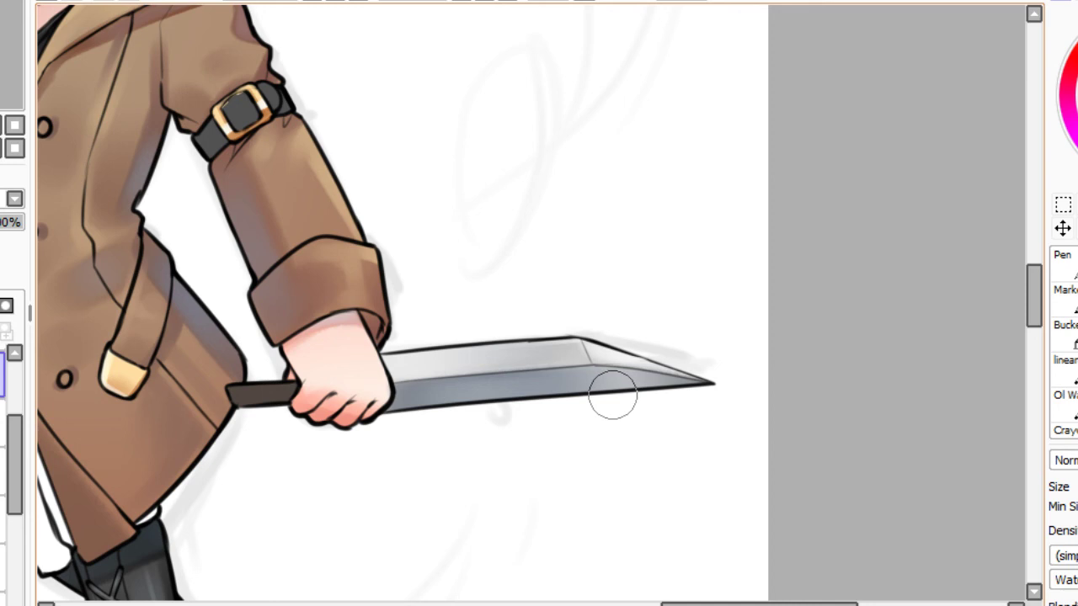
Check the blade against both full figures and brighten the bevelled edge at its tip with white.
left_click(359, 1)
left_click(335, 1)
left_click(335, 1)
left_click(335, 1)
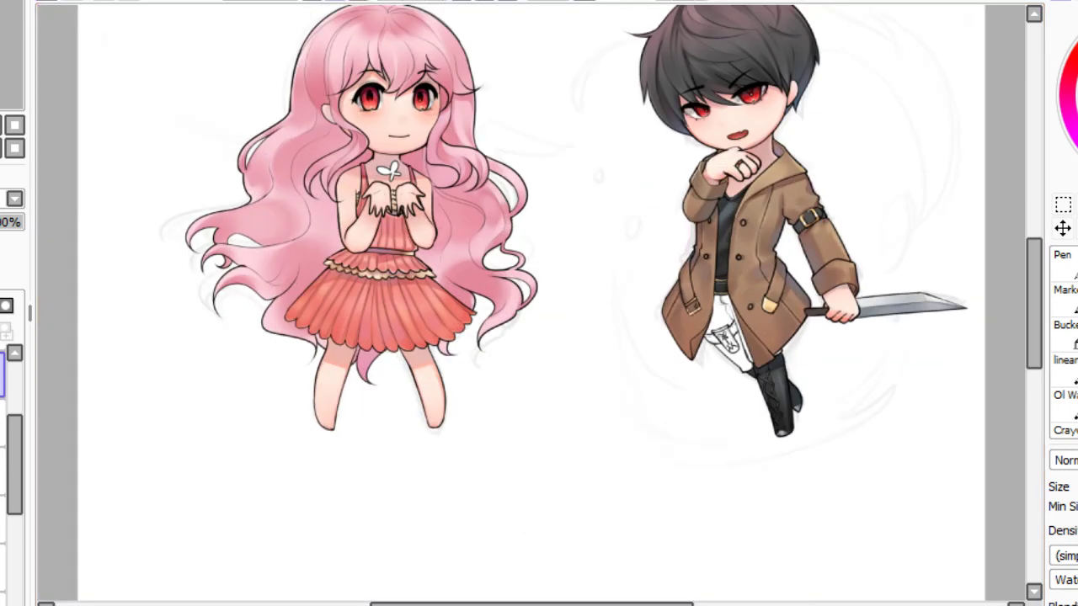
left_click_drag(0, 45, 8, 42)
scroll(345, 10, "up", 5)
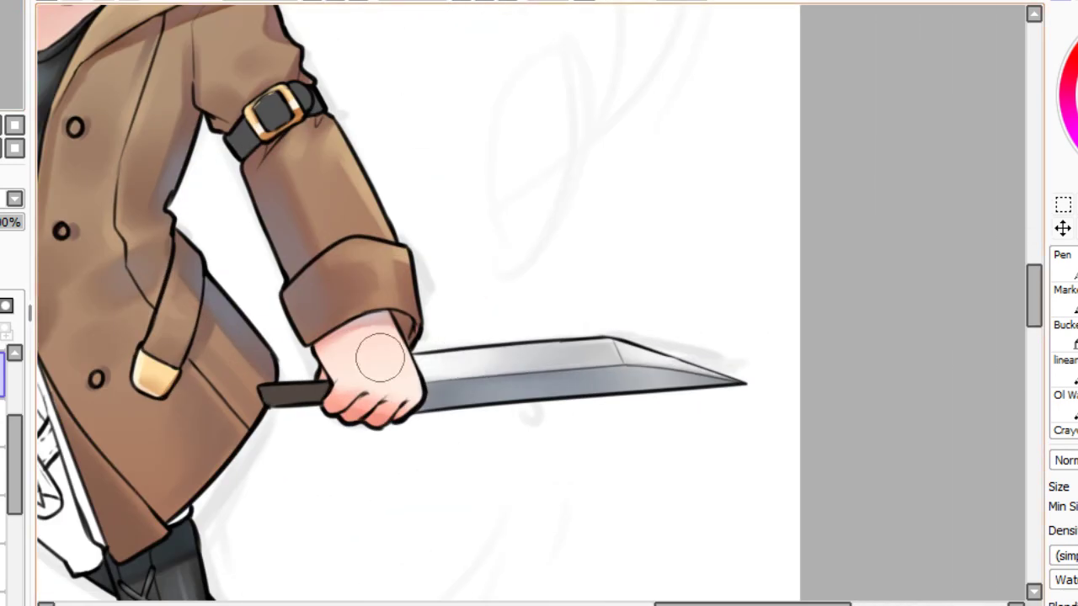
left_click(1065, 364)
mouse_move(612, 340)
left_mouse_down()
mouse_move(625, 362)
mouse_move(637, 359)
mouse_move(622, 332)
mouse_move(634, 357)
mouse_move(774, 381)
left_mouse_up()
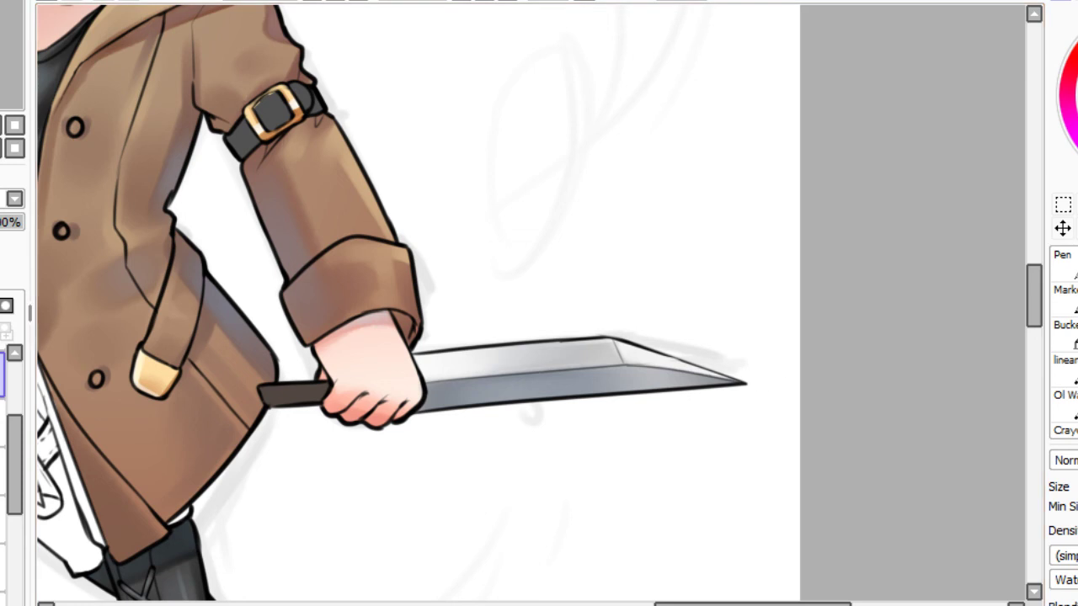
Add fine shading and a highlight to the dark sword handle, undoing unwanted strokes.
mouse_move(334, 393)
left_mouse_down()
mouse_move(201, 404)
mouse_move(223, 407)
left_mouse_up()
key("ctrl+z")
key("ctrl+z")
mouse_move(341, 402)
left_mouse_down()
mouse_move(275, 402)
mouse_move(326, 394)
left_mouse_up()
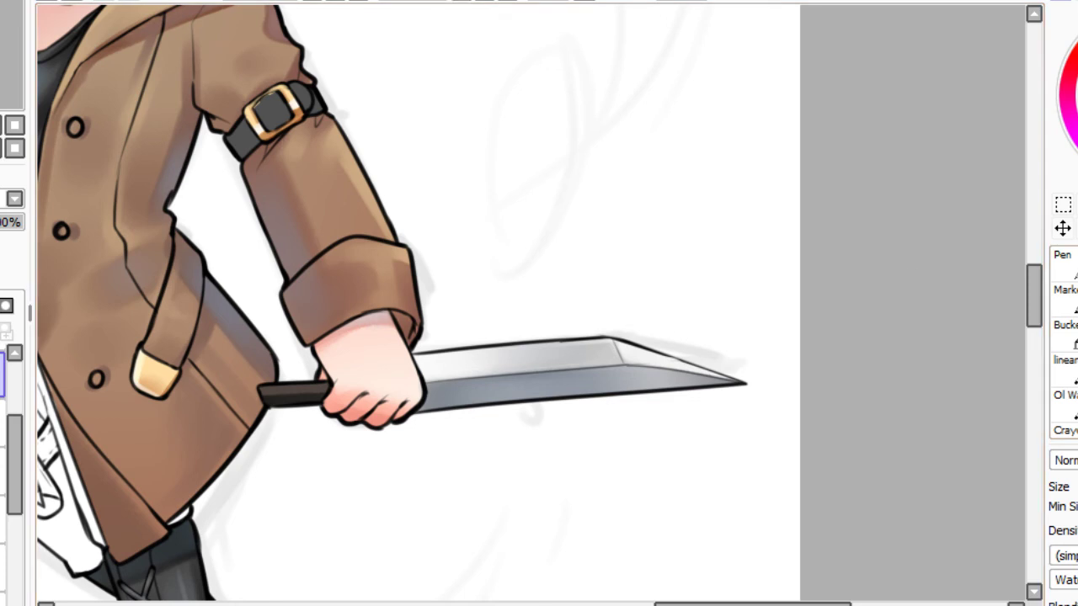
mouse_move(231, 397)
left_mouse_down()
mouse_move(401, 378)
mouse_move(287, 389)
mouse_move(388, 384)
left_mouse_up()
key("ctrl+z")
Examine the shaded sword against both full figures at several zoom levels.
left_click(358, 2)
scroll(530, 303, "up", 2)
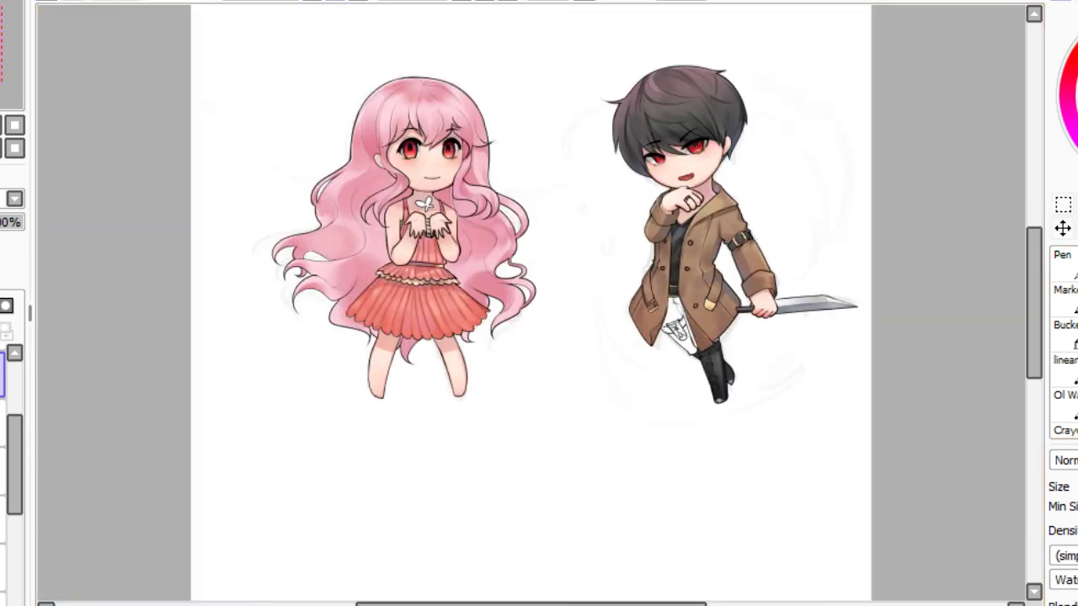
left_click_drag(572, 286, 389, 324)
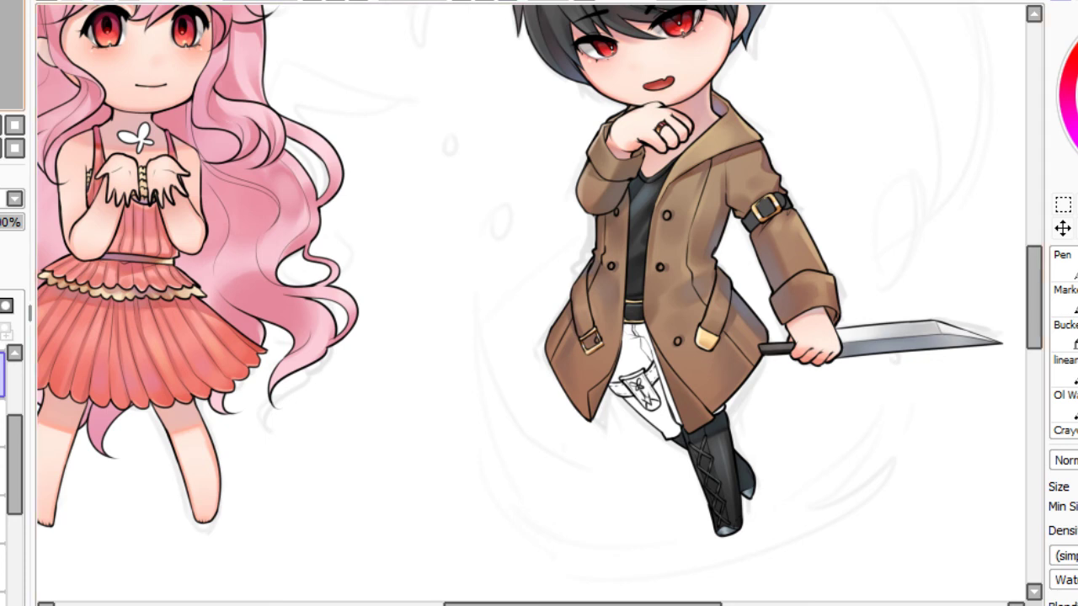
left_click_drag(0, 42, 0, 31)
left_click(356, 2)
left_click(335, 1)
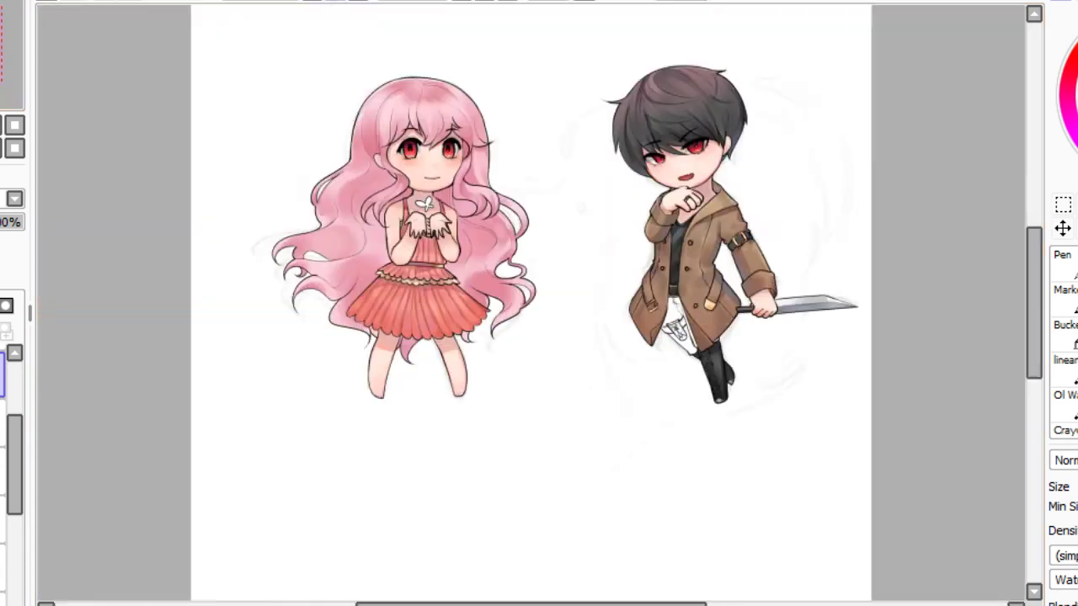
scroll(539, 303, "up", 2)
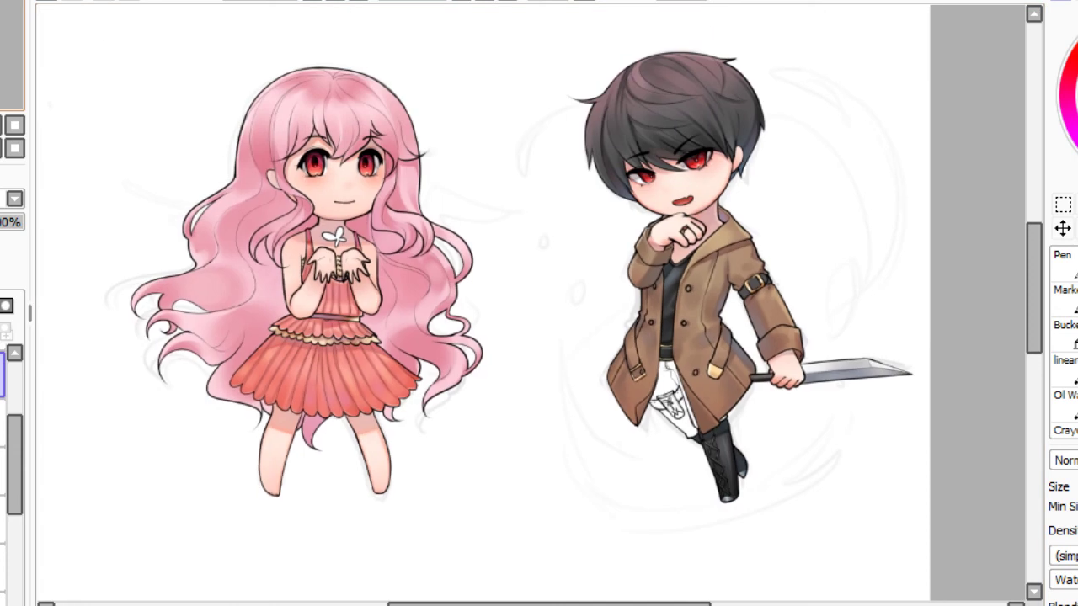
Switch to the trousers' layer and lay soft pale blue-grey shading down the boy's white trouser leg, undoing an unwanted stroke.
scroll(3, 458, "up", 3)
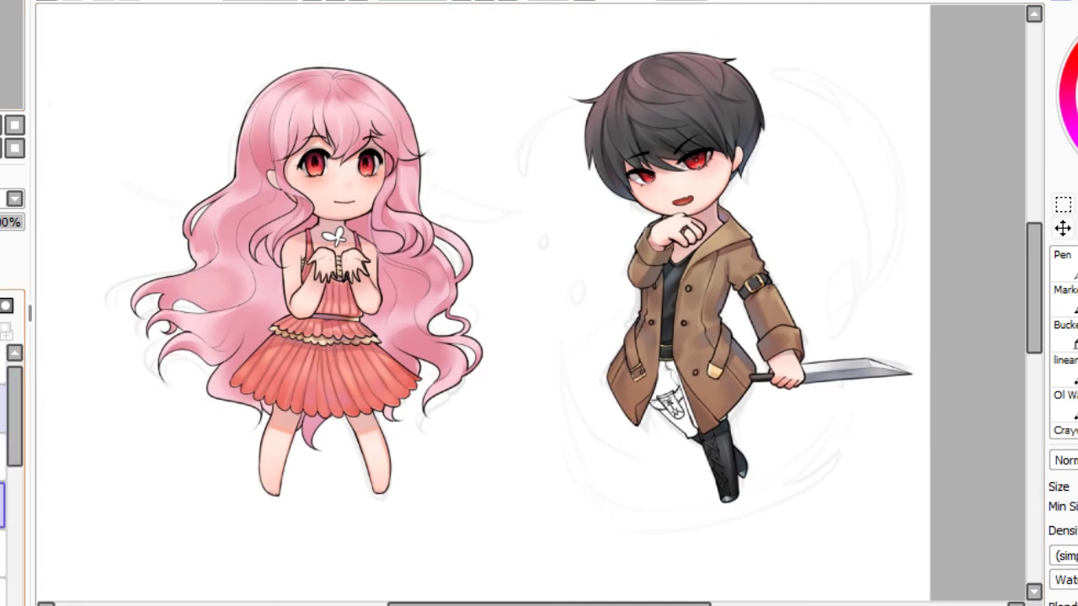
left_click(3, 457)
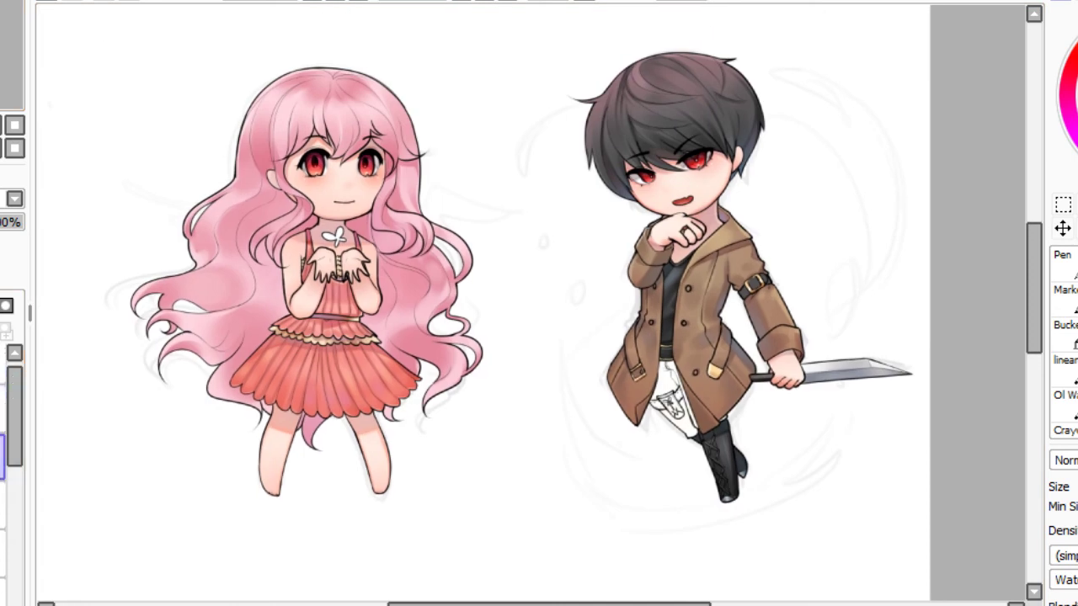
left_click_drag(469, 153, 282, 64)
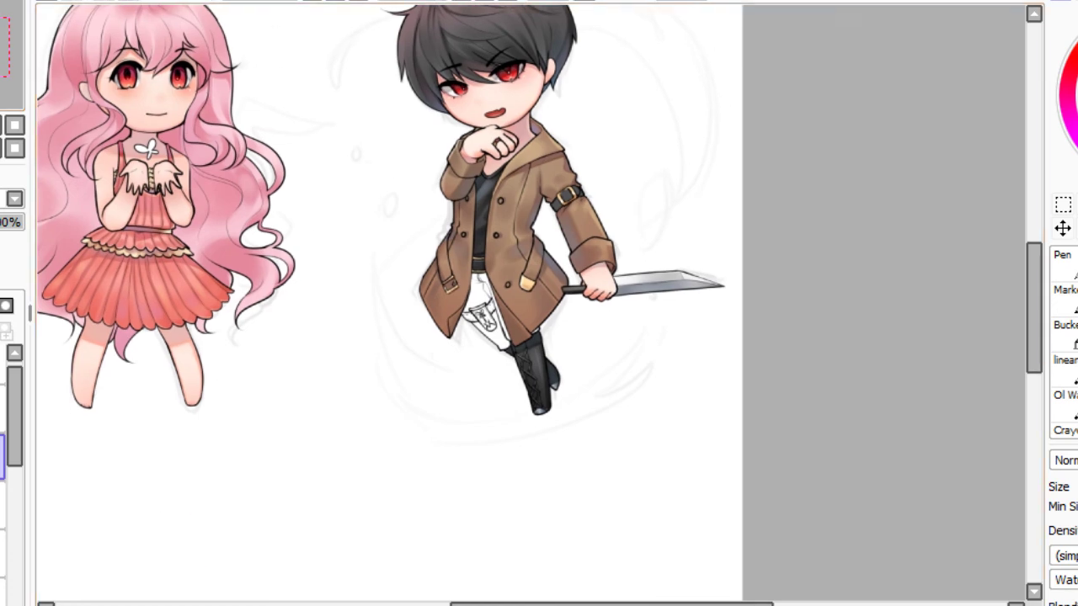
key("Page_Up")
key("Page_Up")
key("alt")
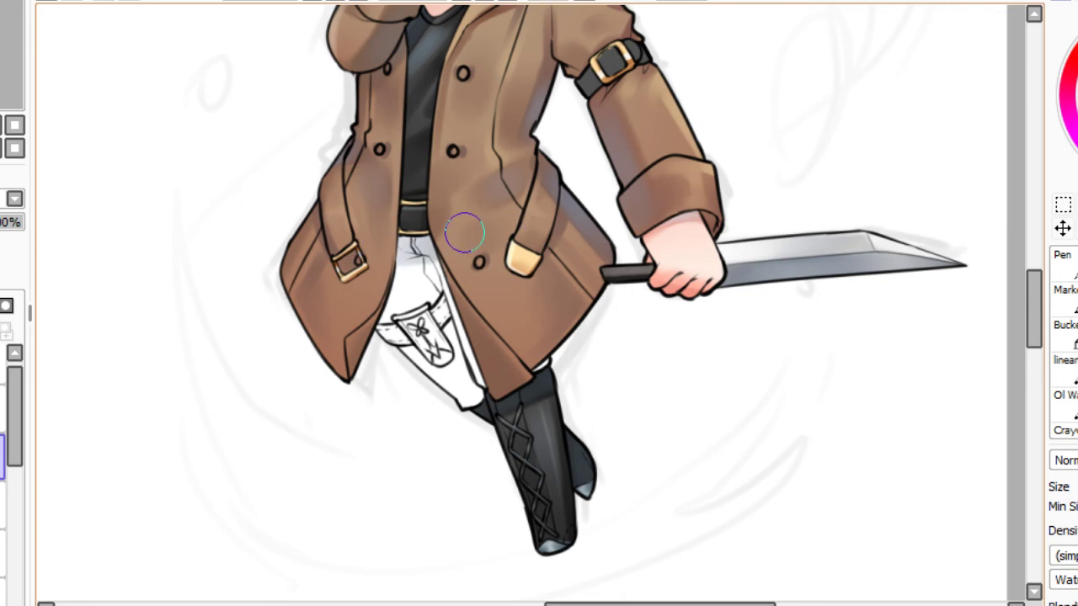
mouse_move(402, 265)
left_mouse_down()
mouse_move(429, 272)
mouse_move(387, 273)
mouse_move(439, 277)
mouse_move(427, 285)
mouse_move(440, 342)
mouse_move(467, 396)
mouse_move(415, 277)
mouse_move(465, 386)
mouse_move(422, 276)
mouse_move(468, 385)
left_mouse_up()
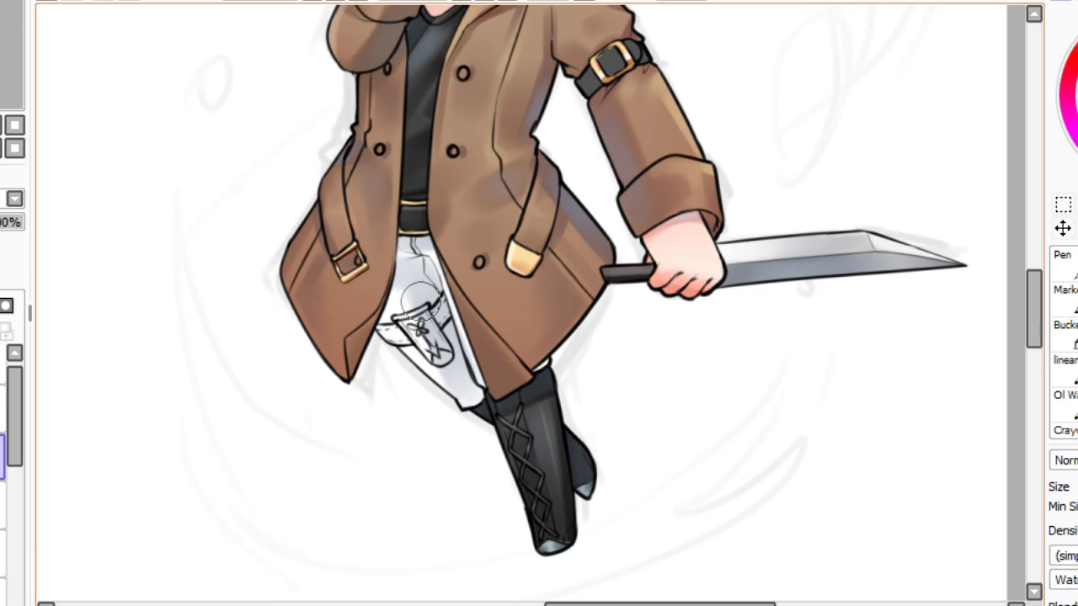
left_click_drag(421, 302, 469, 385)
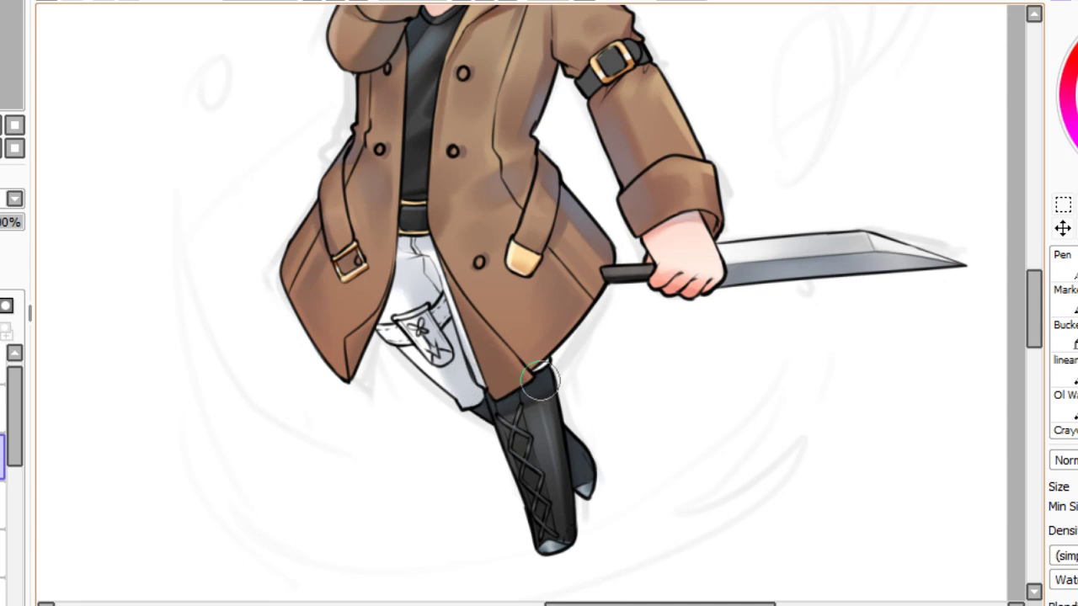
left_click_drag(540, 382, 579, 334)
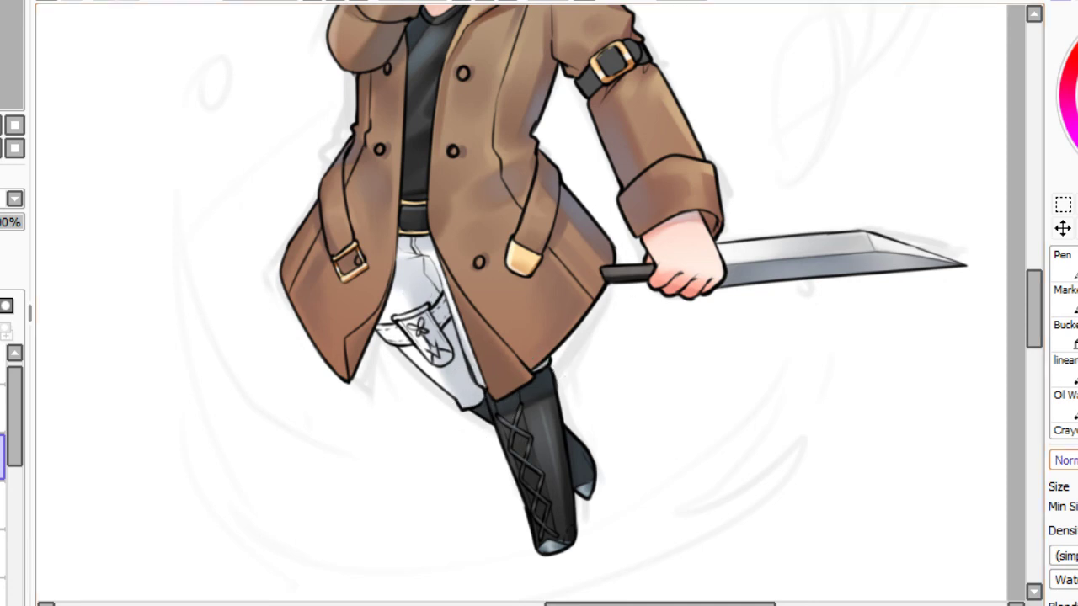
key("ctrl+z")
Deepen the blue-grey shading around the thigh pouch and along the trouser leg with a smaller brush.
mouse_move(392, 274)
left_mouse_down()
mouse_move(452, 260)
mouse_move(377, 277)
mouse_move(441, 263)
mouse_move(464, 296)
mouse_move(444, 268)
mouse_move(404, 276)
mouse_move(428, 269)
mouse_move(448, 329)
mouse_move(429, 294)
left_mouse_up()
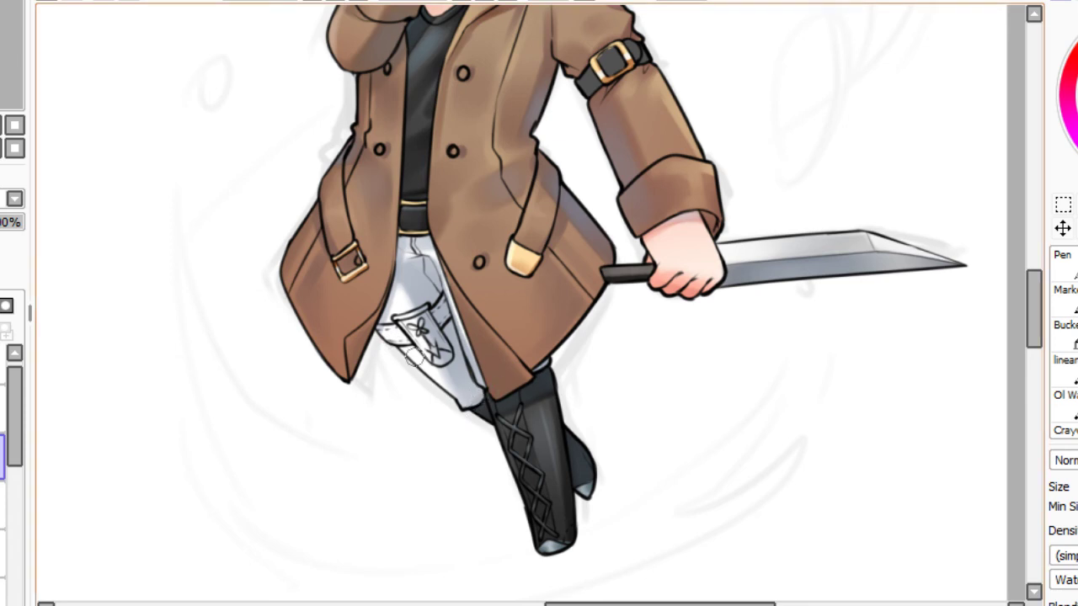
left_click_drag(416, 310, 440, 373)
mouse_move(422, 336)
left_mouse_down()
mouse_move(452, 400)
mouse_move(448, 388)
left_mouse_up()
mouse_move(415, 286)
left_mouse_down()
mouse_move(461, 387)
mouse_move(429, 277)
mouse_move(442, 321)
left_mouse_up()
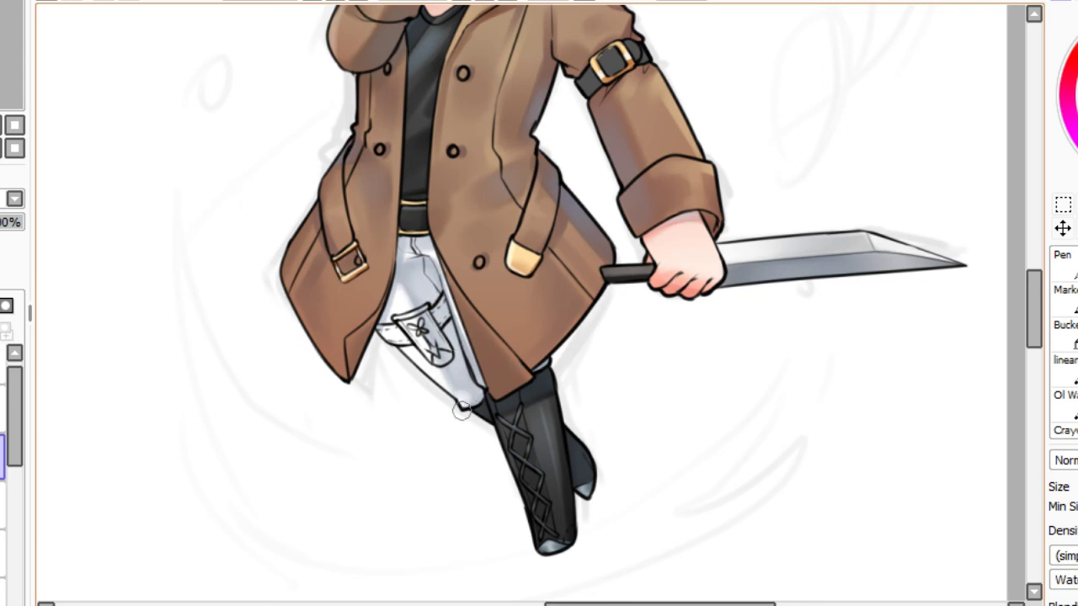
left_click_drag(463, 208, 487, 256)
Examine the shaded trousers against both full figures at several zoom levels.
left_click(15, 125)
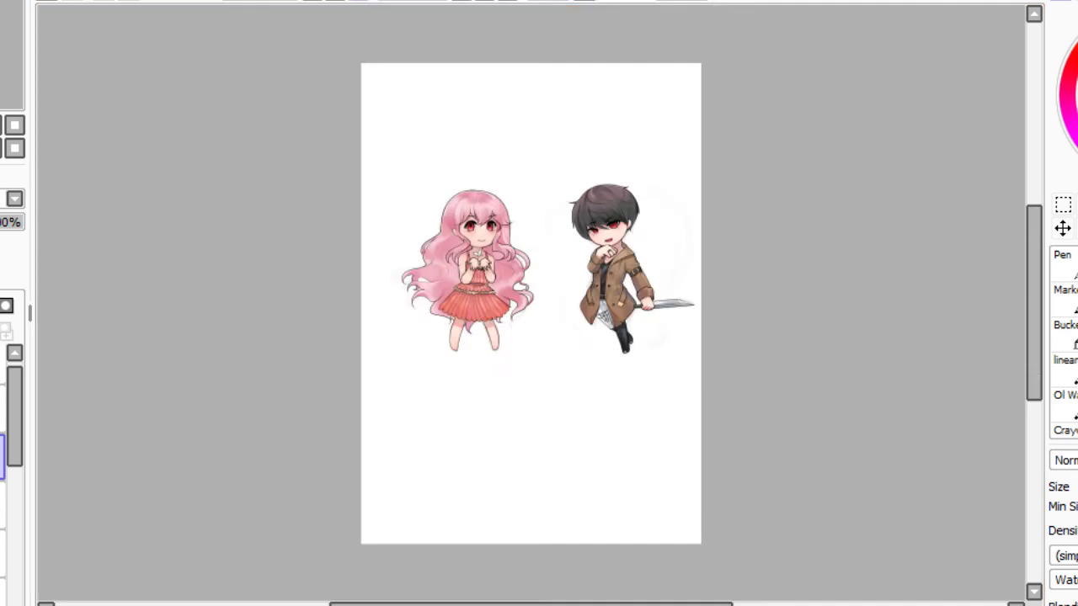
left_click(1, 124)
left_click(1, 125)
left_click(1, 125)
mouse_move(3, 52)
left_mouse_down()
mouse_move(17, 55)
mouse_move(7, 47)
left_mouse_up()
left_click(335, 2)
scroll(539, 303, "up", 2)
scroll(531, 303, "down", 1)
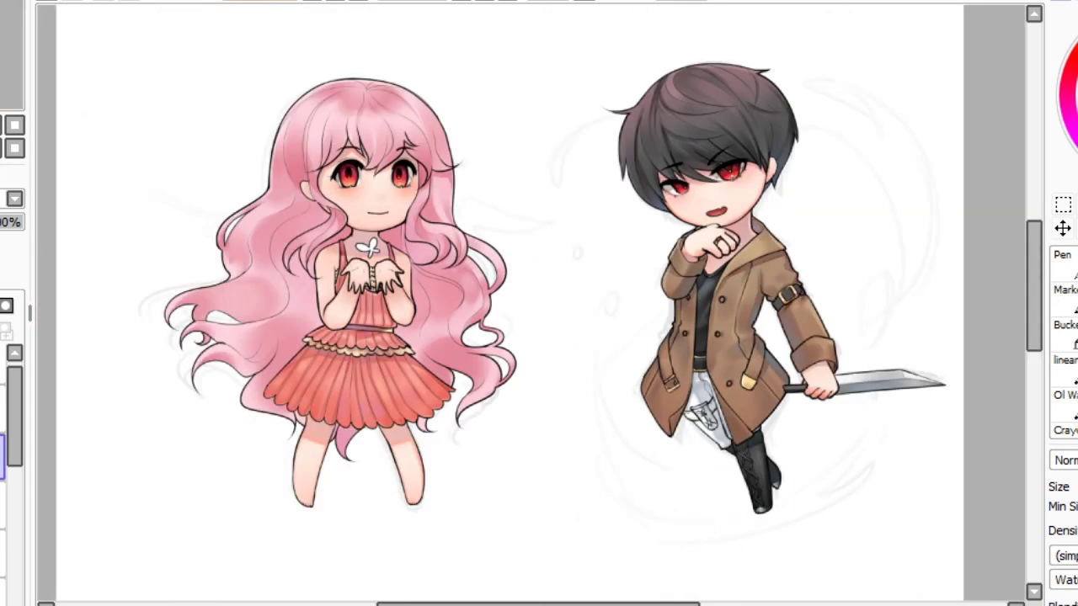
left_click_drag(531, 303, 542, 323)
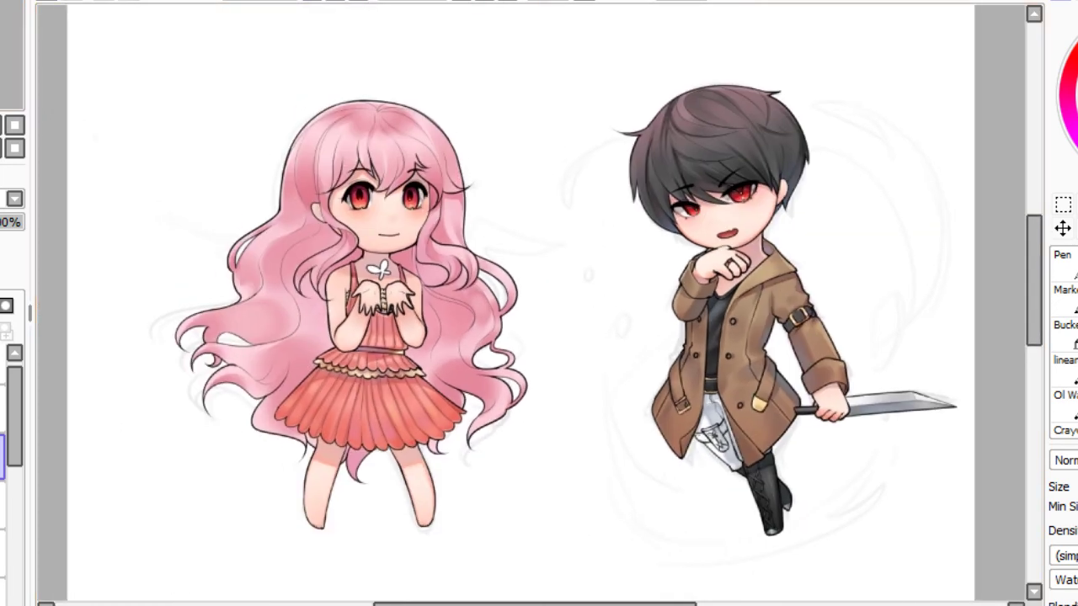